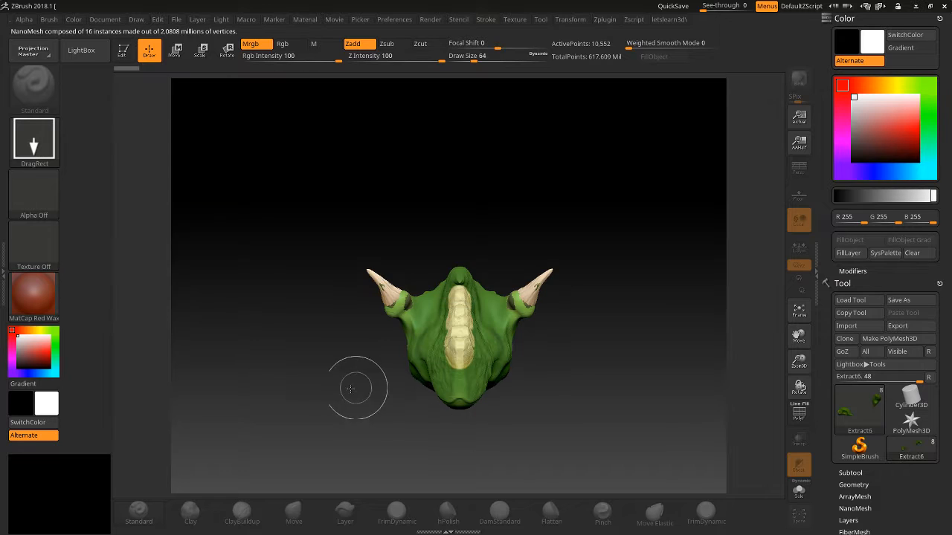
# Clear the canvas, draw the dinosaur head on it again, and enter Edit mode with the head facing front
pyautogui.moveTo(318, 346); pyautogui.dragTo(409, 342)
pyautogui.hotkey('ctrl', 'z')
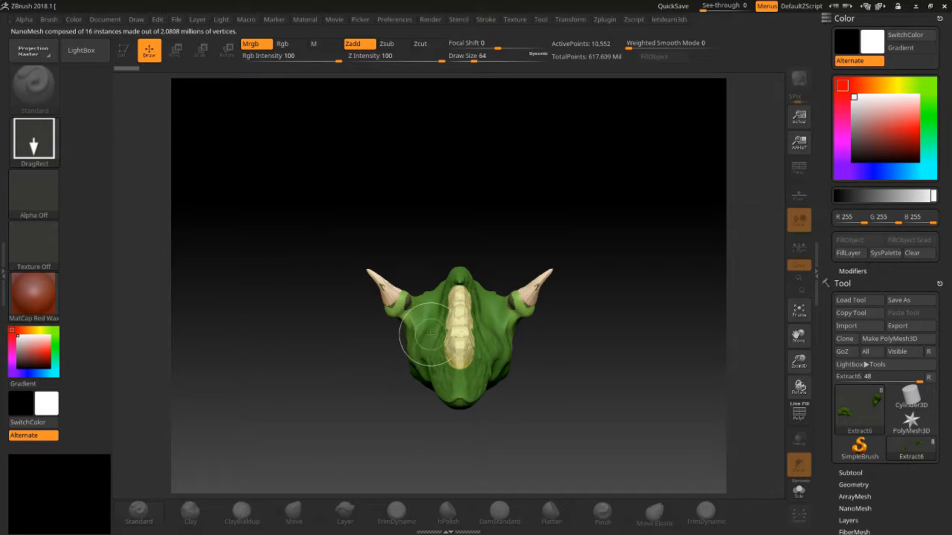
pyautogui.press('ctrl')
pyautogui.moveTo(276, 154)
pyautogui.mouseDown()
pyautogui.moveTo(397, 272)
pyautogui.moveTo(435, 364)
pyautogui.mouseUp()
pyautogui.click(122, 50)
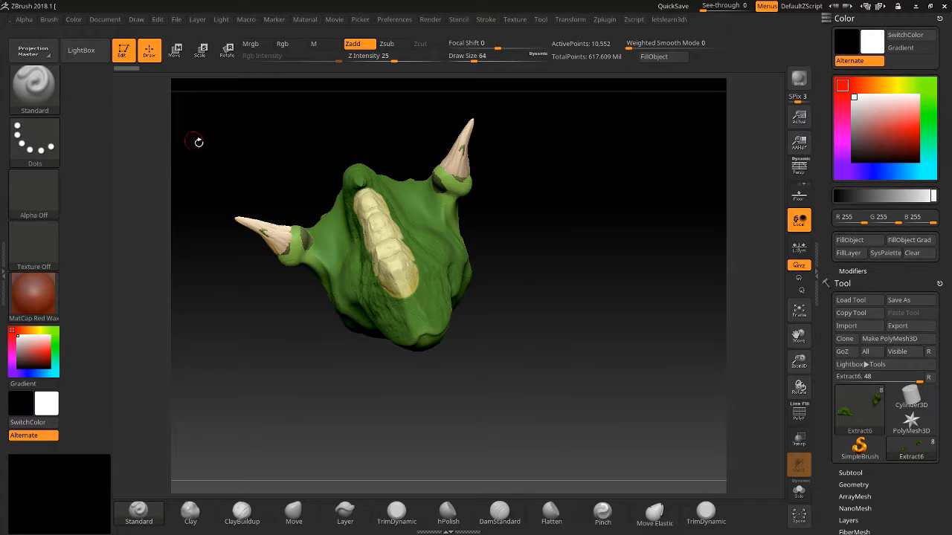
pyautogui.moveTo(198, 142)
pyautogui.mouseDown()
pyautogui.moveTo(282, 132)
pyautogui.moveTo(558, 223)
pyautogui.mouseUp()
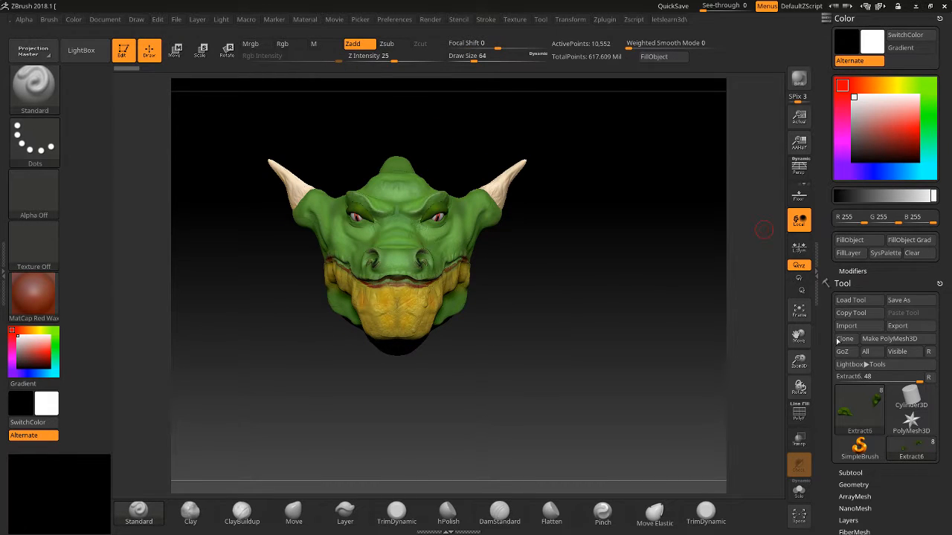
# Load the dino13 tool file and frame the head in a close three-quarter view
pyautogui.click(888, 304)
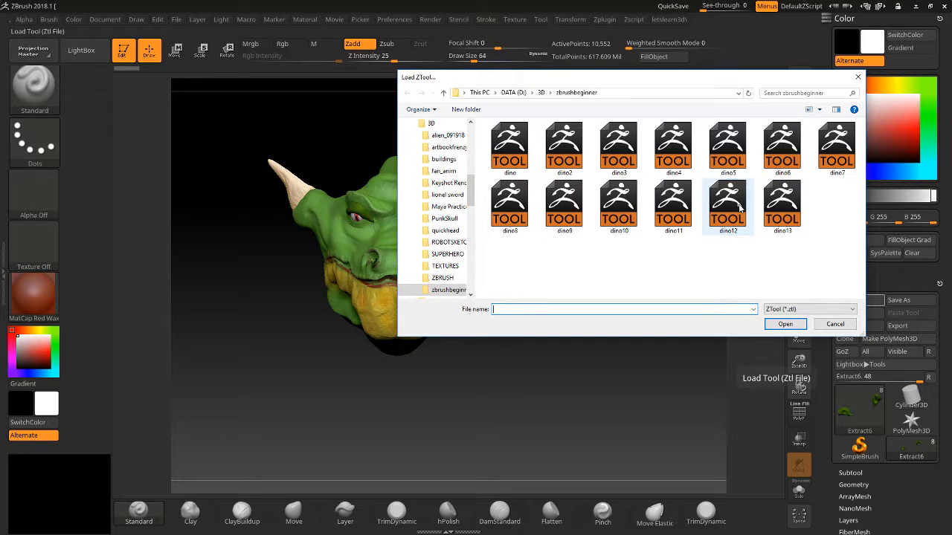
pyautogui.click(781, 204)
pyautogui.click(785, 324)
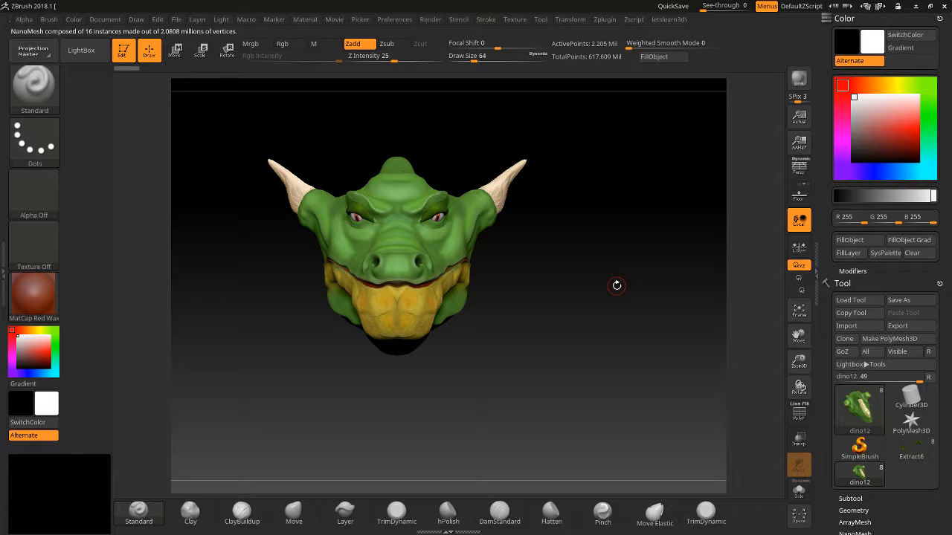
pyautogui.press('f')
pyautogui.moveTo(794, 364)
pyautogui.mouseDown()
pyautogui.moveTo(791, 343)
pyautogui.moveTo(793, 360)
pyautogui.mouseUp()
pyautogui.moveTo(641, 300); pyautogui.dragTo(441, 270)
pyautogui.moveTo(194, 185); pyautogui.dragTo(371, 223)
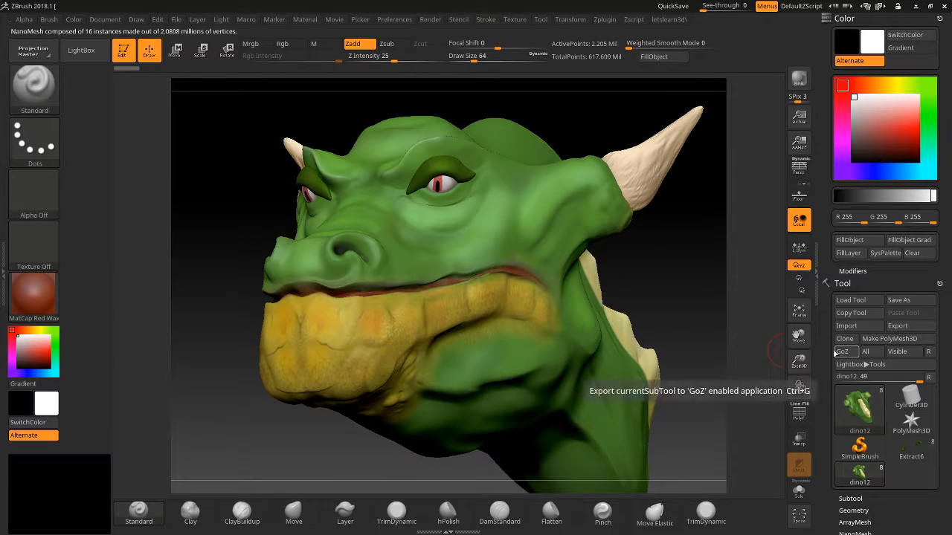
# Select the olive, detailed dino8 head subtool and isolate it with Solo
pyautogui.moveTo(832, 352); pyautogui.dragTo(832, 275)
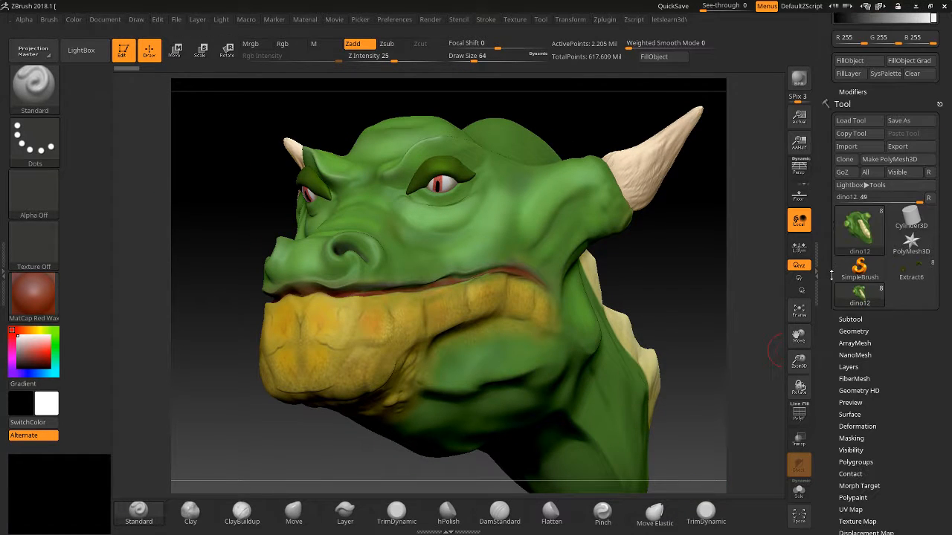
pyautogui.click(852, 322)
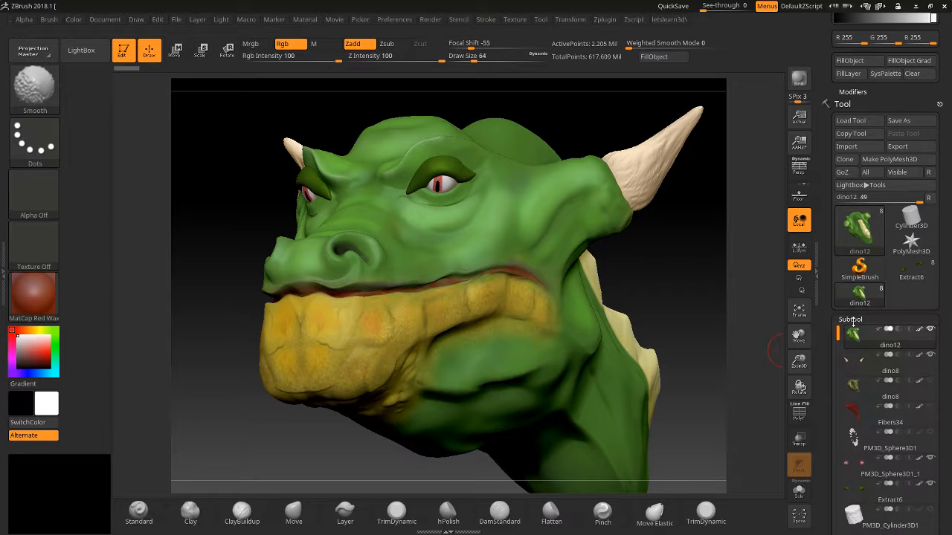
pyautogui.click(854, 384)
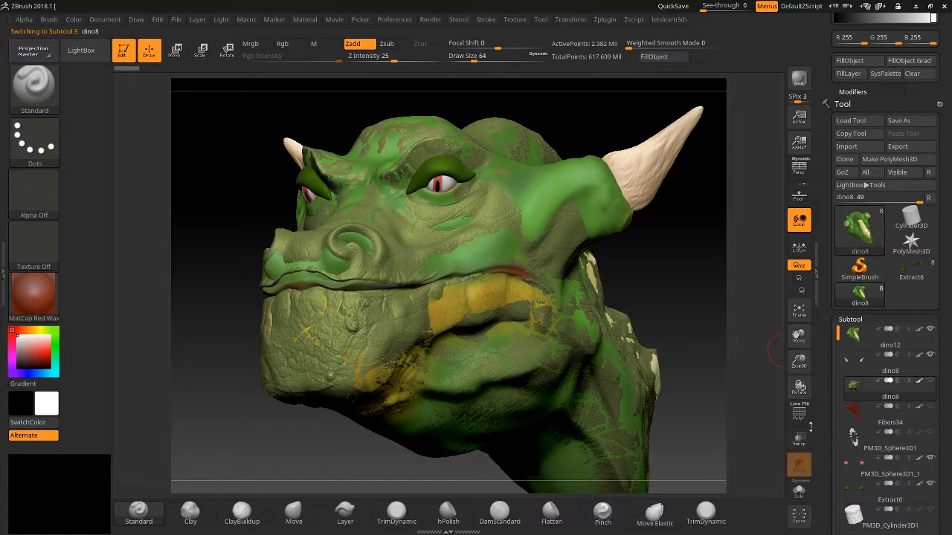
pyautogui.click(799, 491)
pyautogui.moveTo(722, 319); pyautogui.dragTo(626, 326)
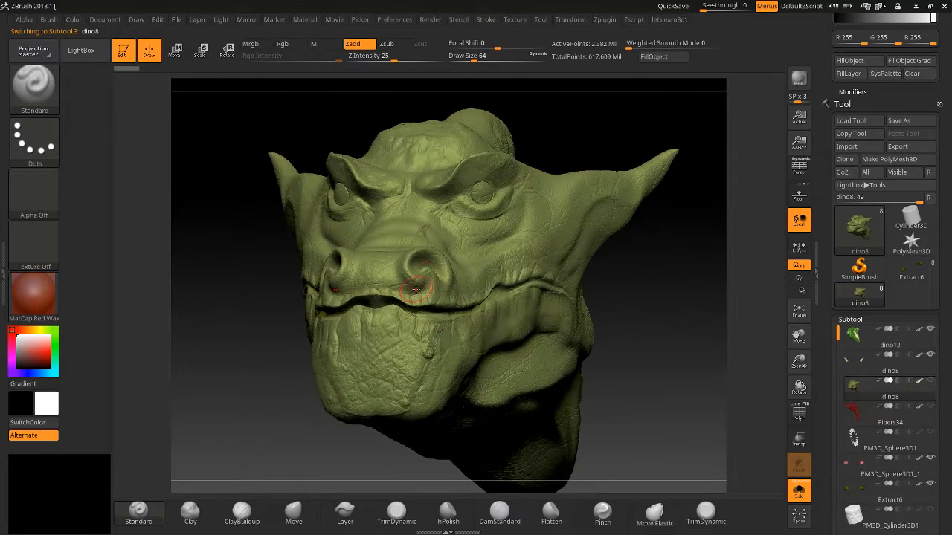
# Lower the isolated dino8 head by four subdivision levels to its lowest level
pyautogui.moveTo(856, 336)
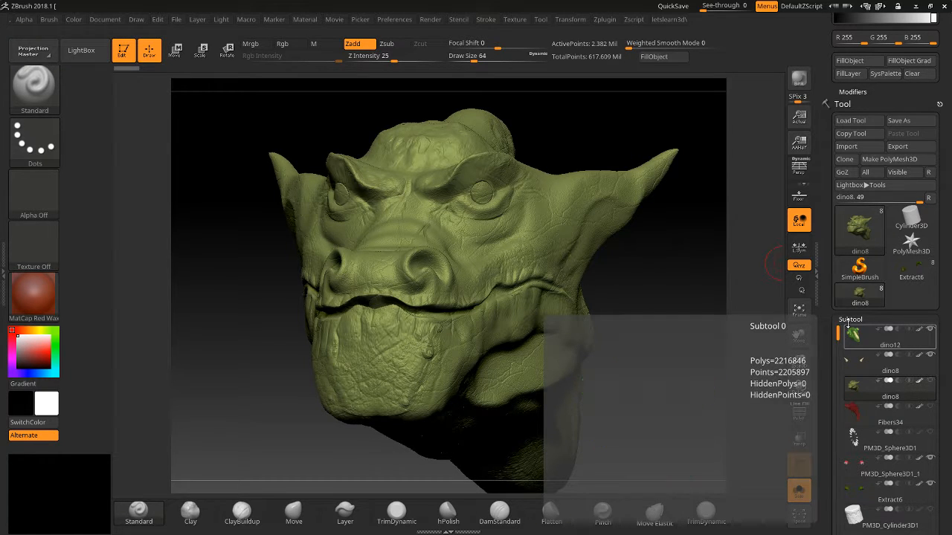
pyautogui.moveTo(849, 396)
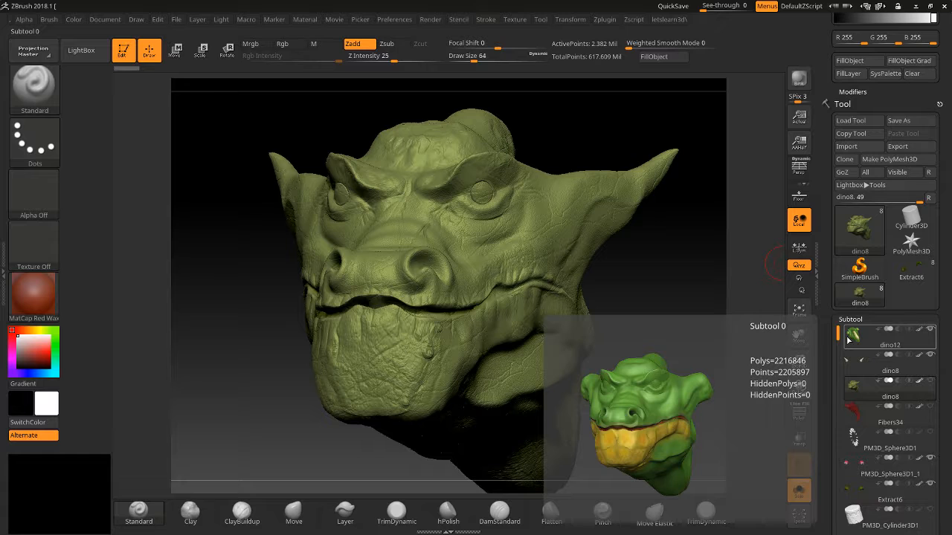
pyautogui.click(859, 378)
pyautogui.click(859, 381)
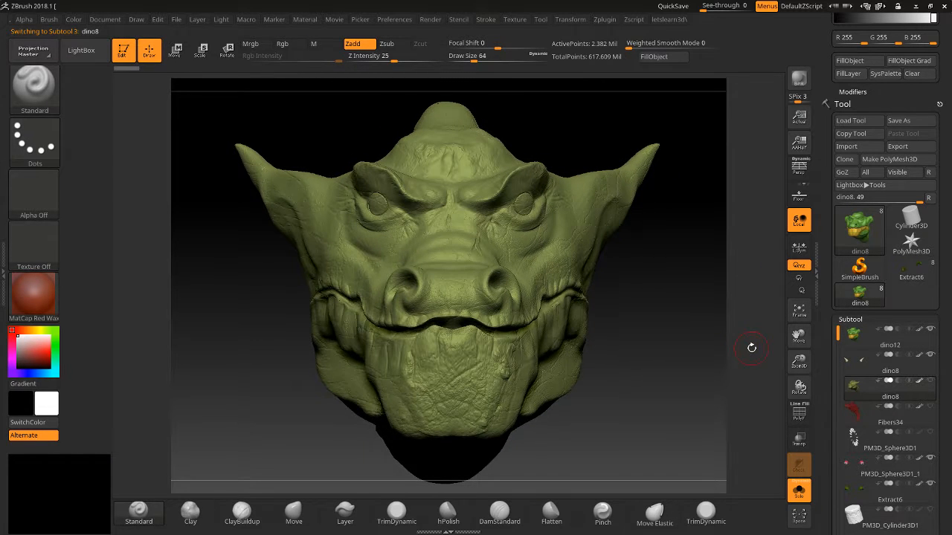
pyautogui.hotkey('shift', 'd')
pyautogui.hotkey('shift', 'd')
pyautogui.hotkey('shift', 'd')
pyautogui.hotkey('shift', 'd')
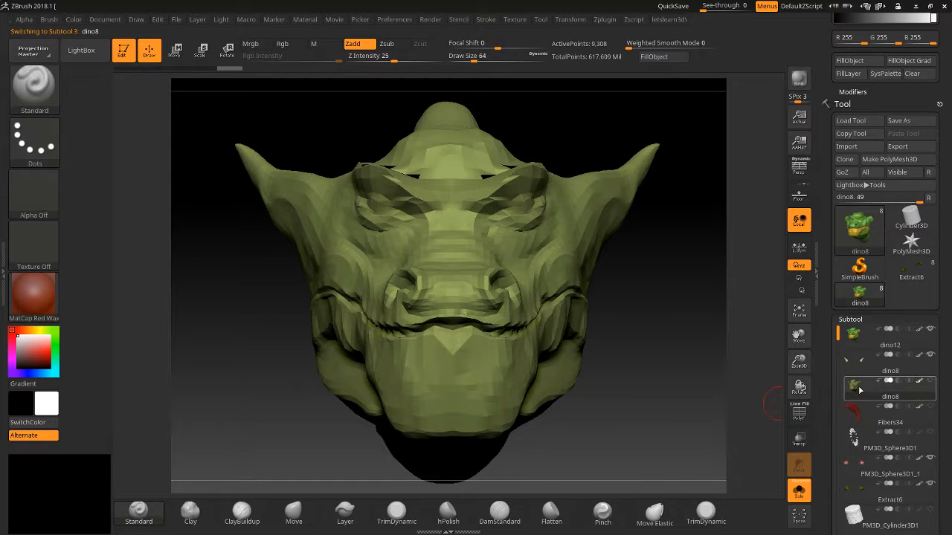
pyautogui.moveTo(859, 390)
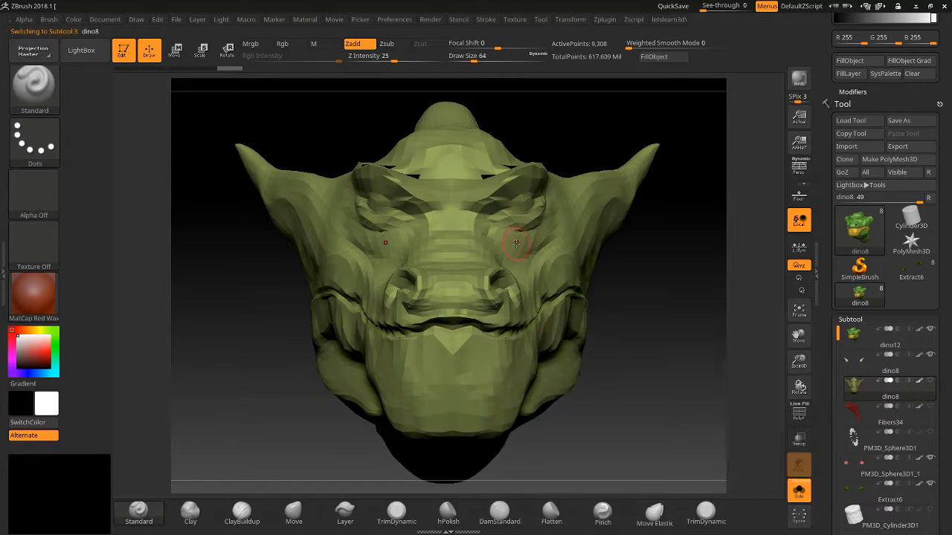
# Check the low-resolution head's wireframe and store its current shape as a morph target
pyautogui.click(799, 413)
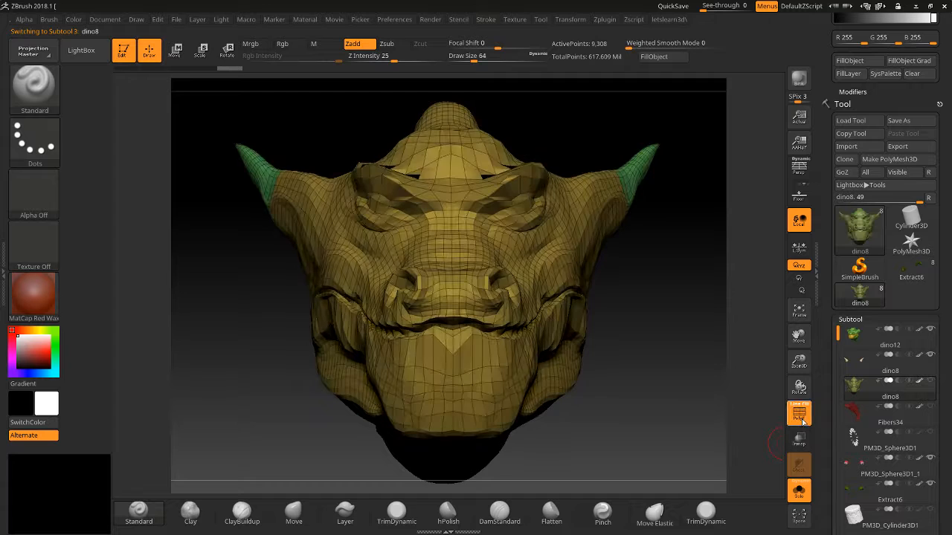
pyautogui.click(798, 413)
pyautogui.scroll(-10, 842, 289)
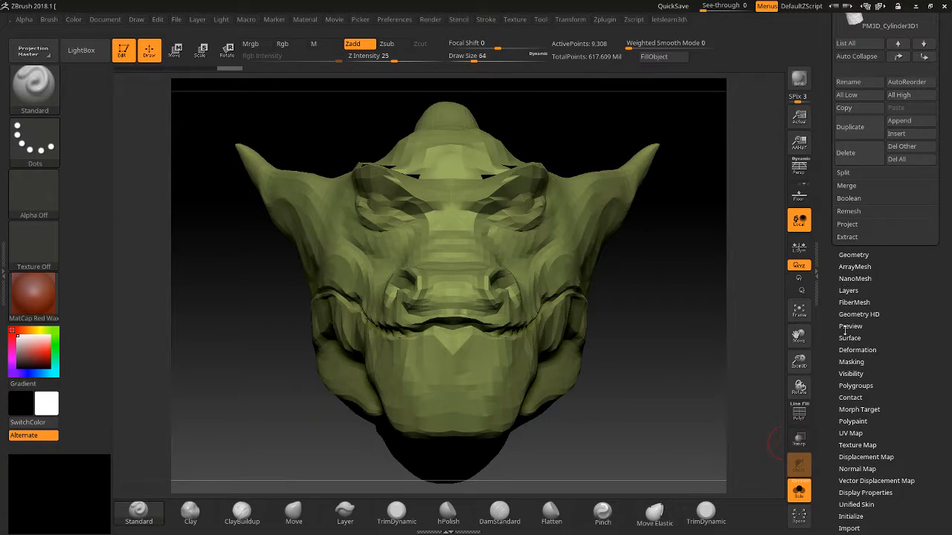
pyautogui.click(841, 409)
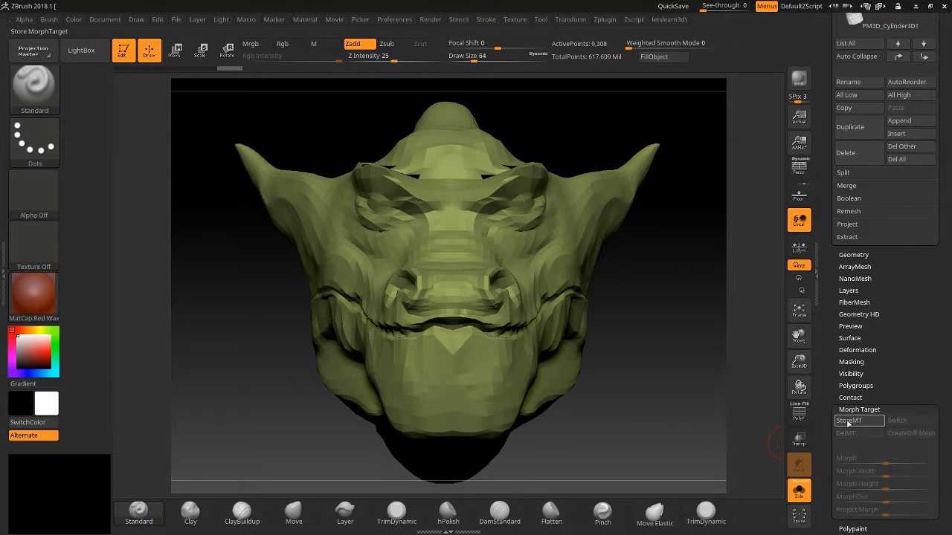
pyautogui.click(848, 421)
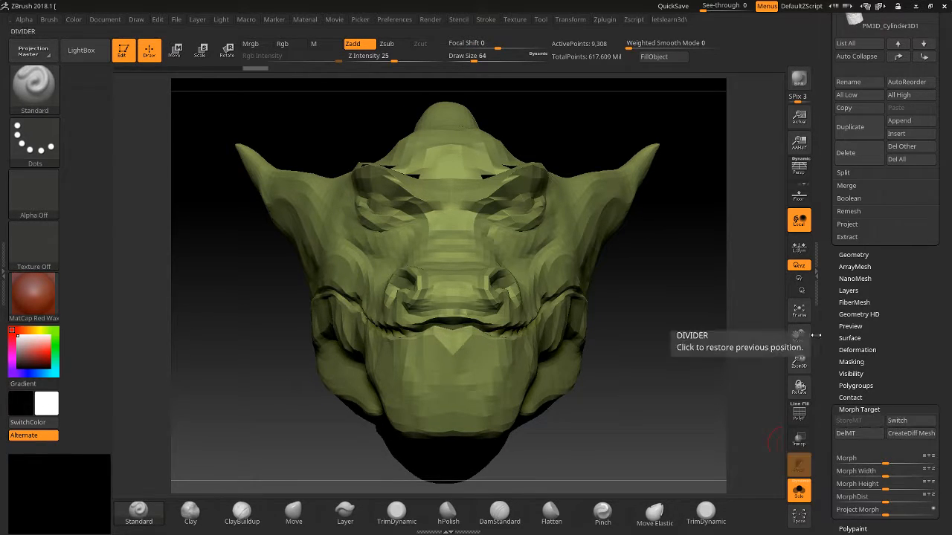
# Open the subtool Project settings and set the projection Dist to 0.1
pyautogui.scroll(3, 828, 361)
pyautogui.scroll(5, 827, 361)
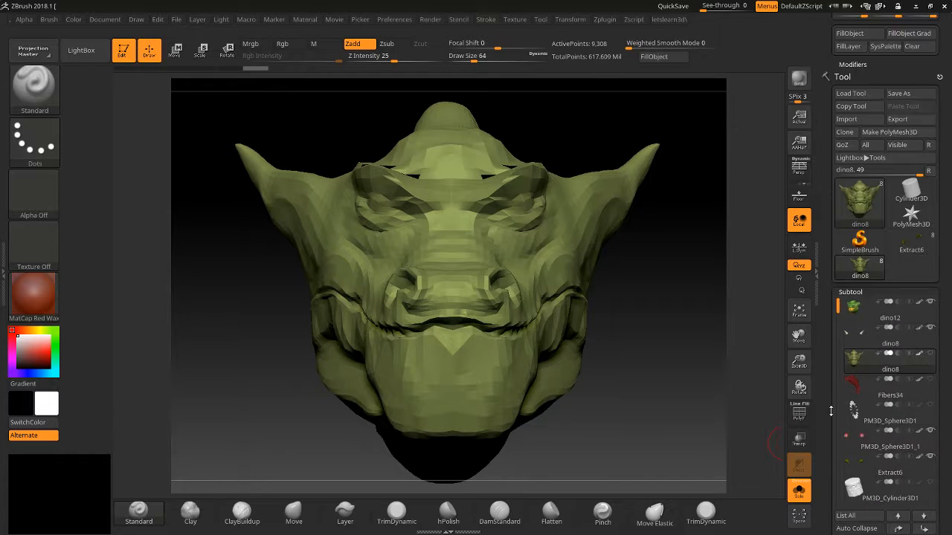
pyautogui.scroll(-5, 829, 360)
pyautogui.scroll(1, 832, 334)
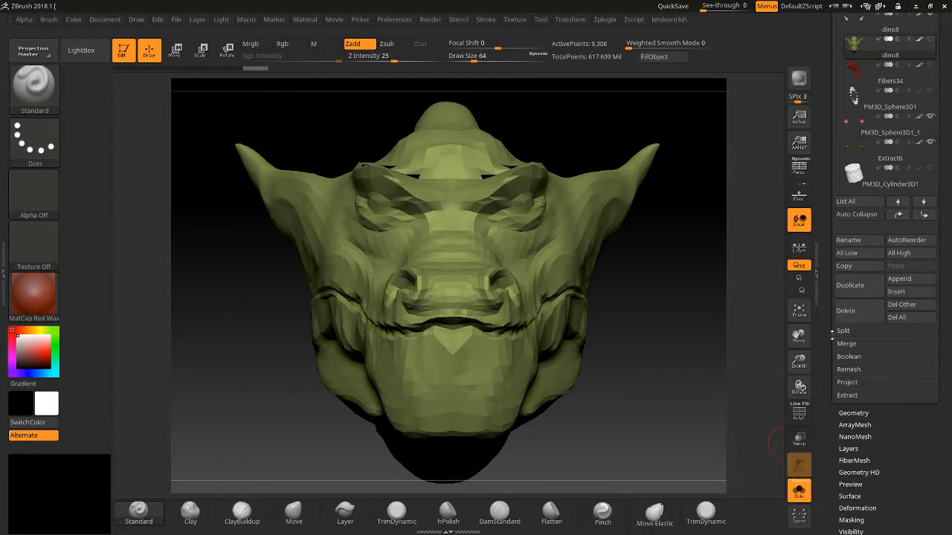
pyautogui.click(849, 382)
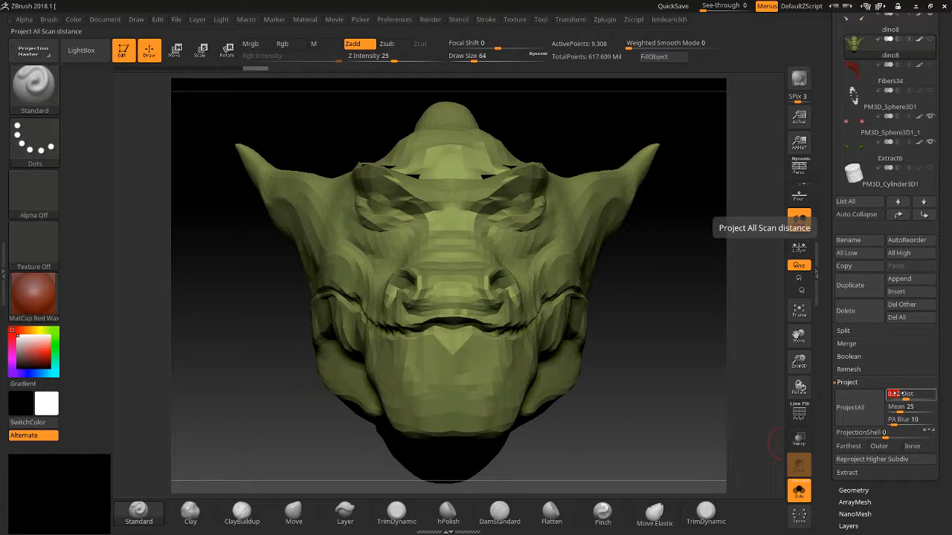
pyautogui.click(868, 406)
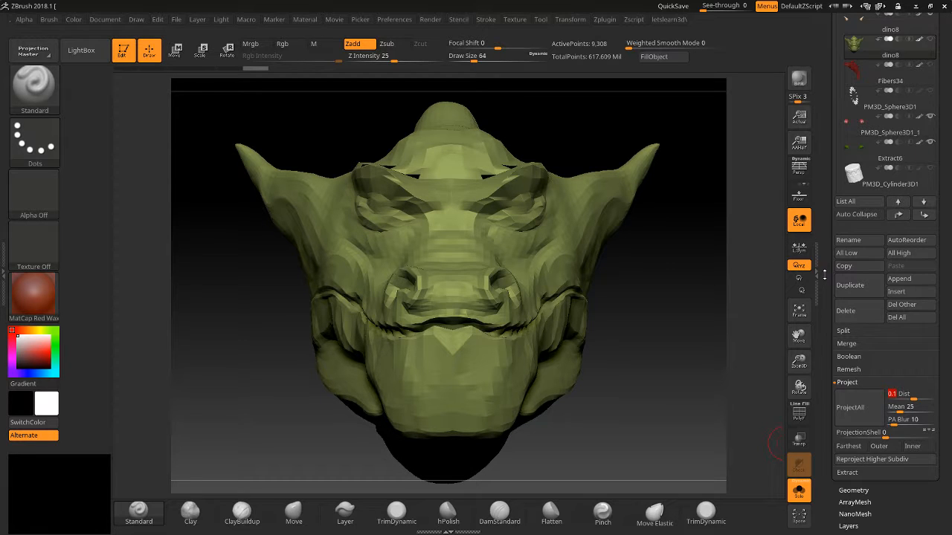
# Move the dino8 horns subtool below the dino8 head so the head follows dino12, and reselect the head
pyautogui.scroll(3, 850, 145)
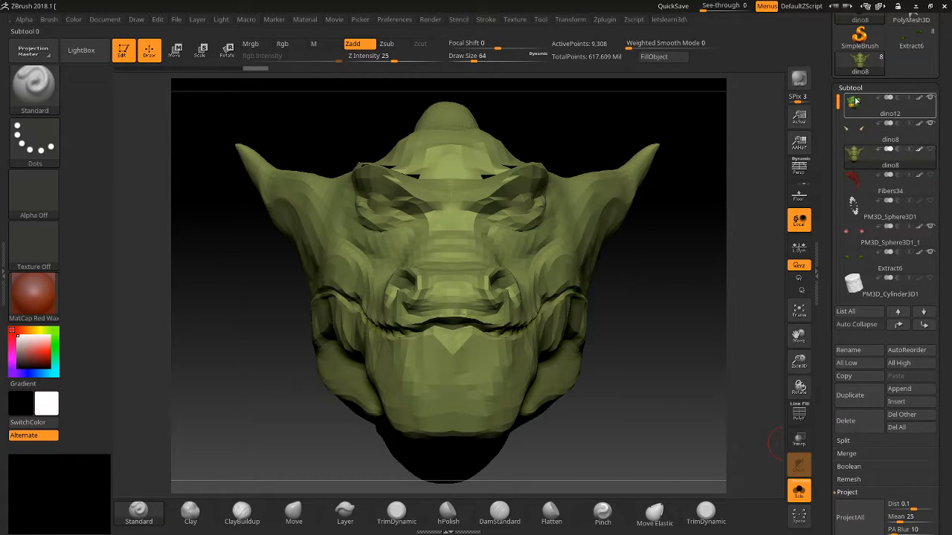
pyautogui.moveTo(855, 102)
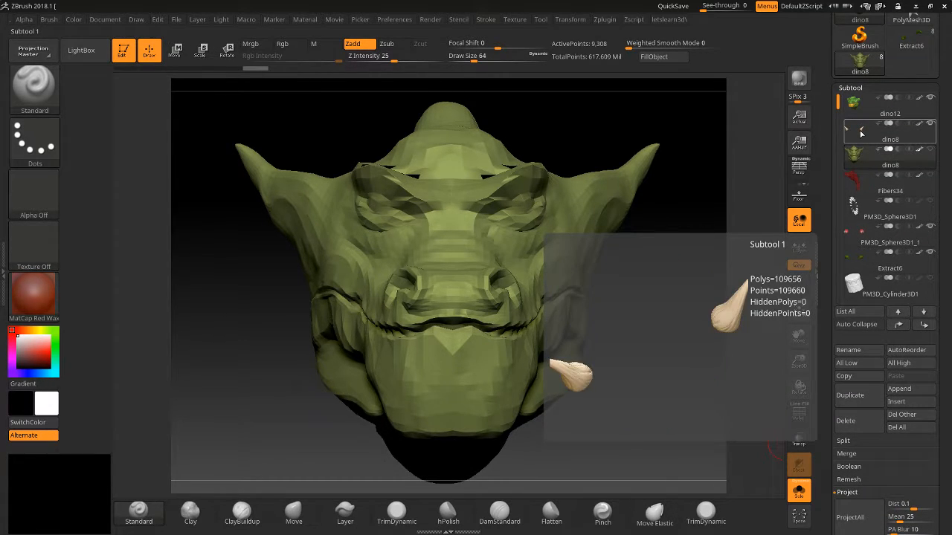
pyautogui.click(861, 132)
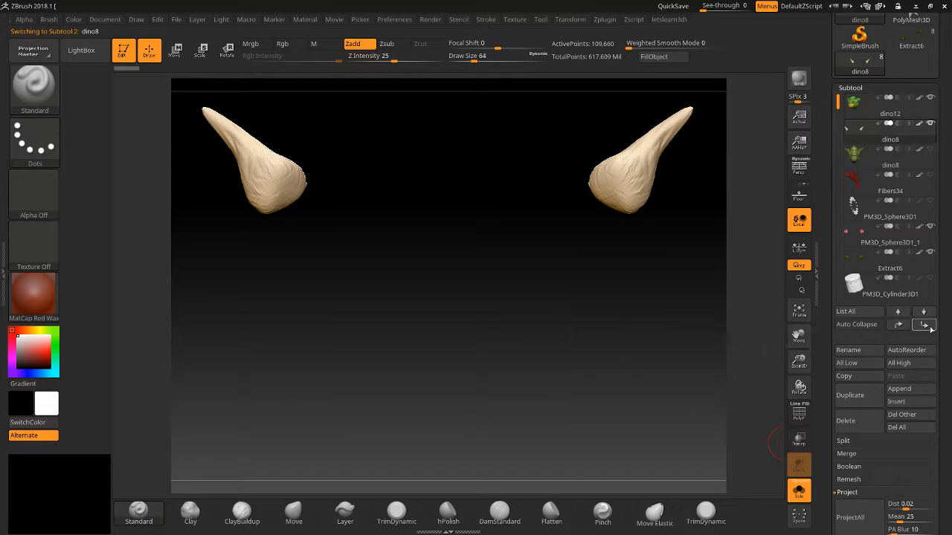
pyautogui.click(924, 325)
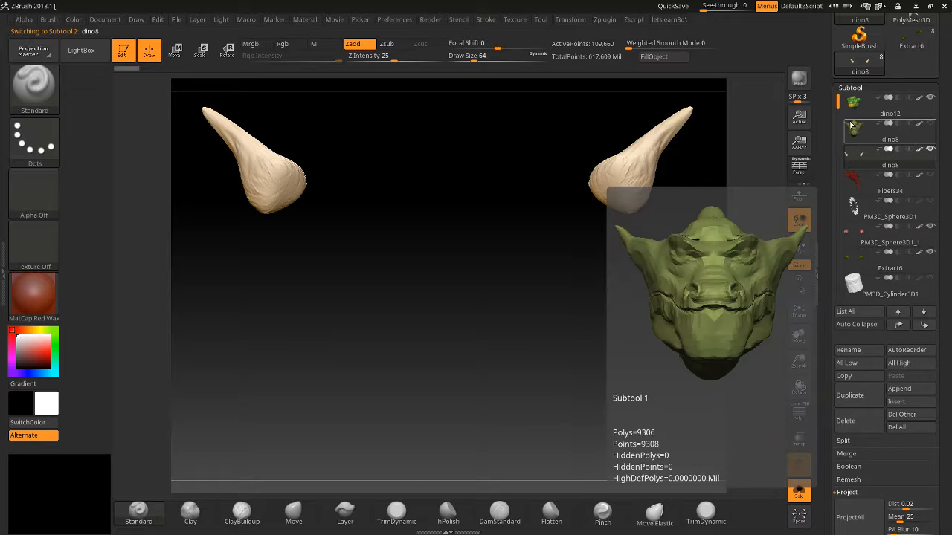
pyautogui.click(852, 126)
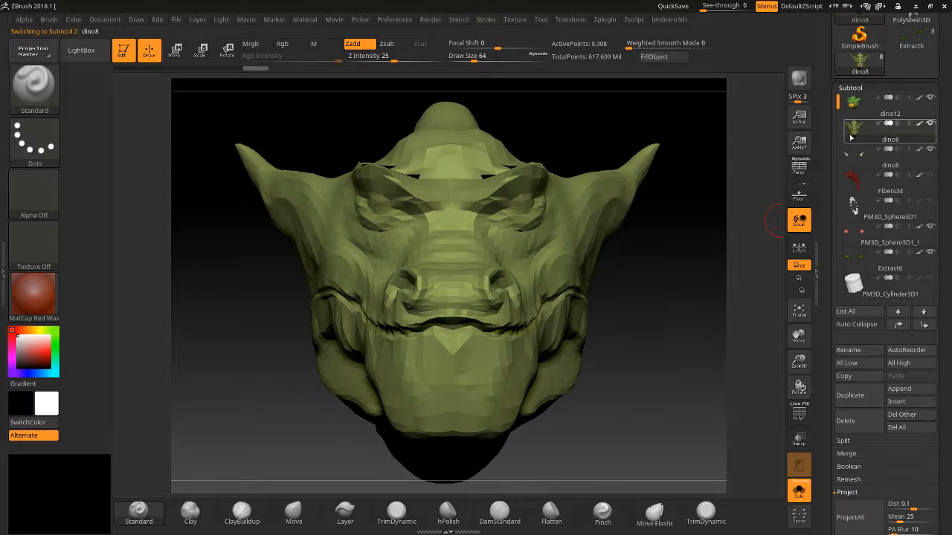
# Keep the dino8 head at subdivision level 1 and run ProjectAll to transfer the visible subtools' shape and colour onto it
pyautogui.moveTo(856, 135)
pyautogui.moveTo(821, 441); pyautogui.dragTo(838, 322)
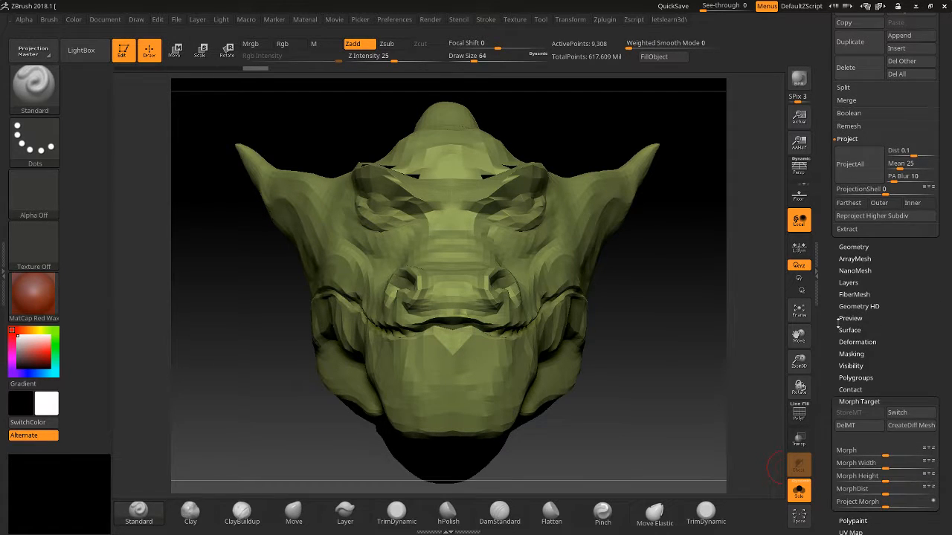
pyautogui.click(853, 247)
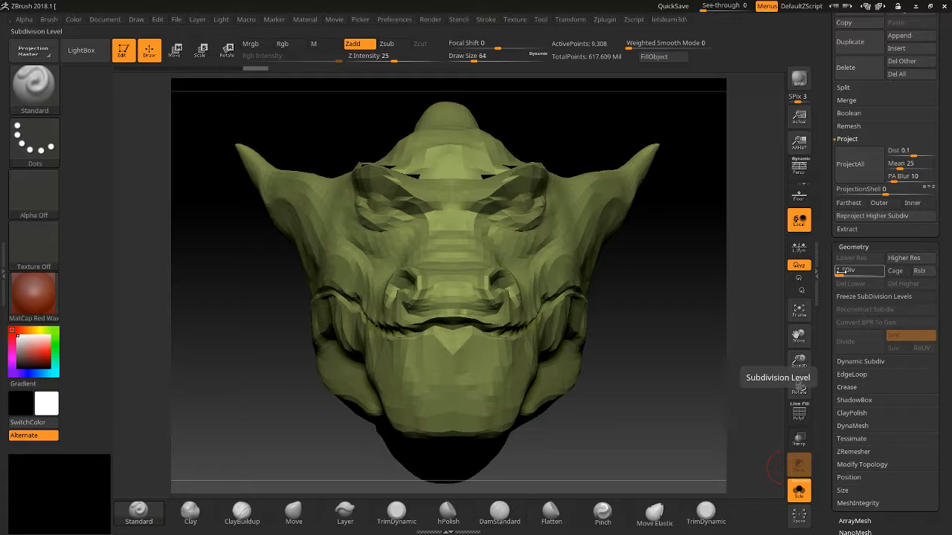
pyautogui.moveTo(839, 272)
pyautogui.mouseDown()
pyautogui.moveTo(885, 272)
pyautogui.moveTo(824, 270)
pyautogui.mouseUp()
pyautogui.moveTo(821, 323); pyautogui.dragTo(818, 224)
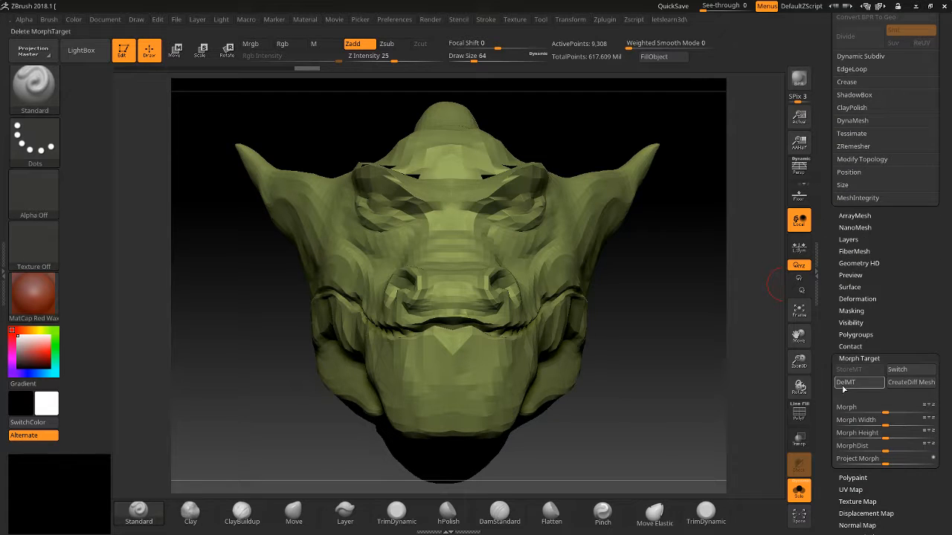
pyautogui.moveTo(821, 292); pyautogui.dragTo(824, 419)
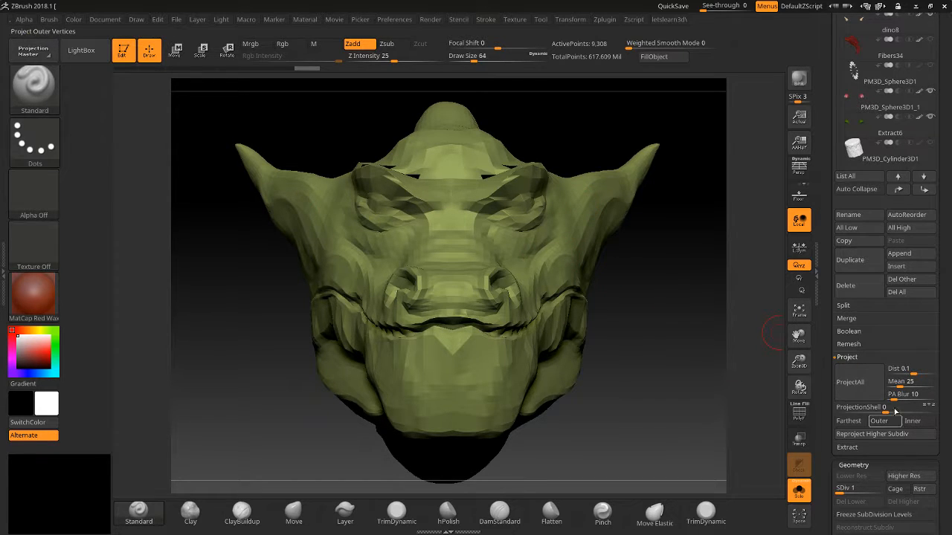
pyautogui.click(869, 380)
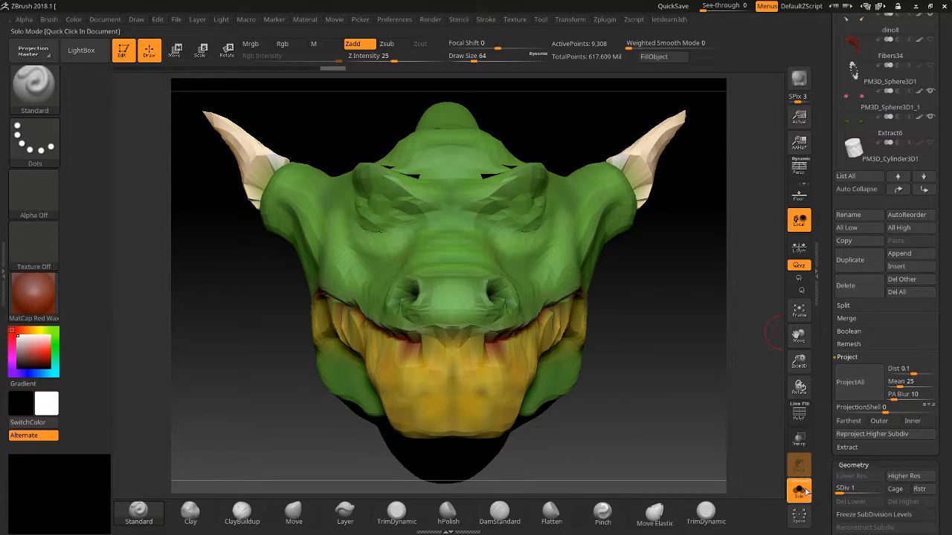
# Raise the projected head to subdivision level 5 and inspect it from the front
pyautogui.press('d')
pyautogui.press('d')
pyautogui.press('d')
pyautogui.press('d')
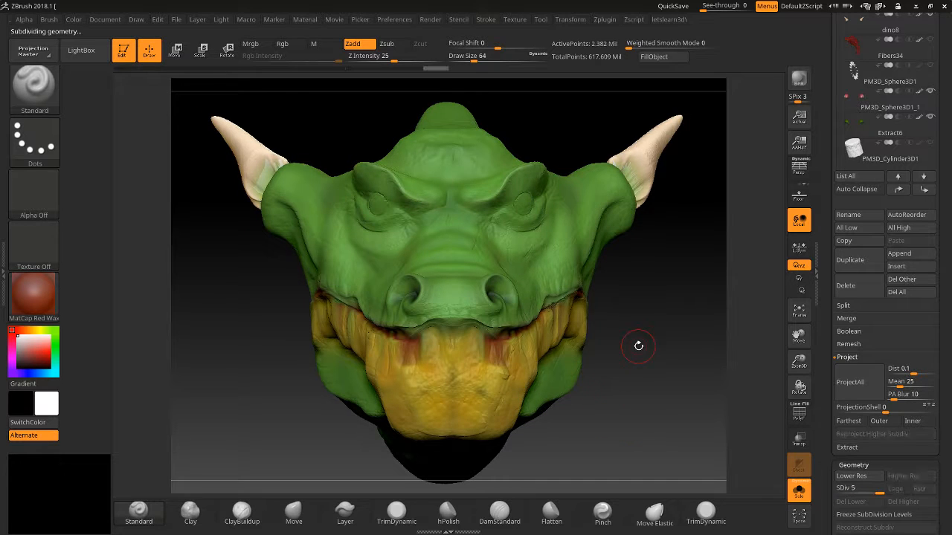
pyautogui.moveTo(654, 326)
pyautogui.mouseDown()
pyautogui.moveTo(639, 327)
pyautogui.moveTo(657, 325)
pyautogui.mouseUp()
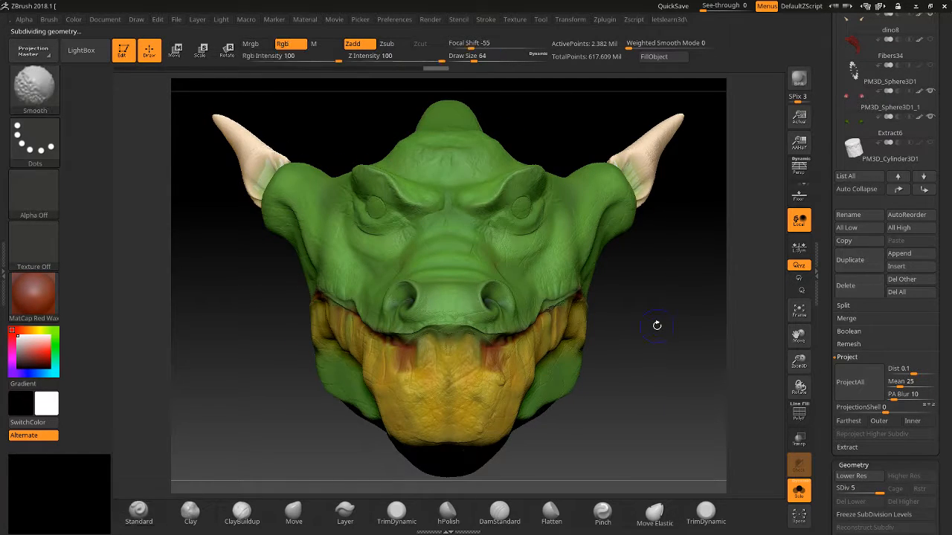
# Lower the dino8 head to subdivision level 1 and switch it to its stored morph target
pyautogui.hotkey('shift', 'd')
pyautogui.hotkey('shift', 'd')
pyautogui.hotkey('shift', 'd')
pyautogui.hotkey('shift', 'd')
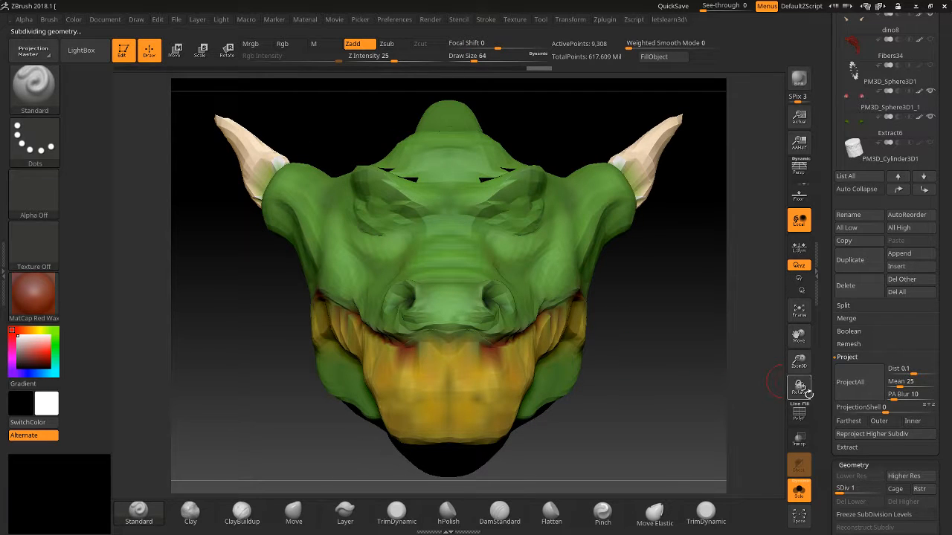
pyautogui.moveTo(821, 405); pyautogui.dragTo(809, 311)
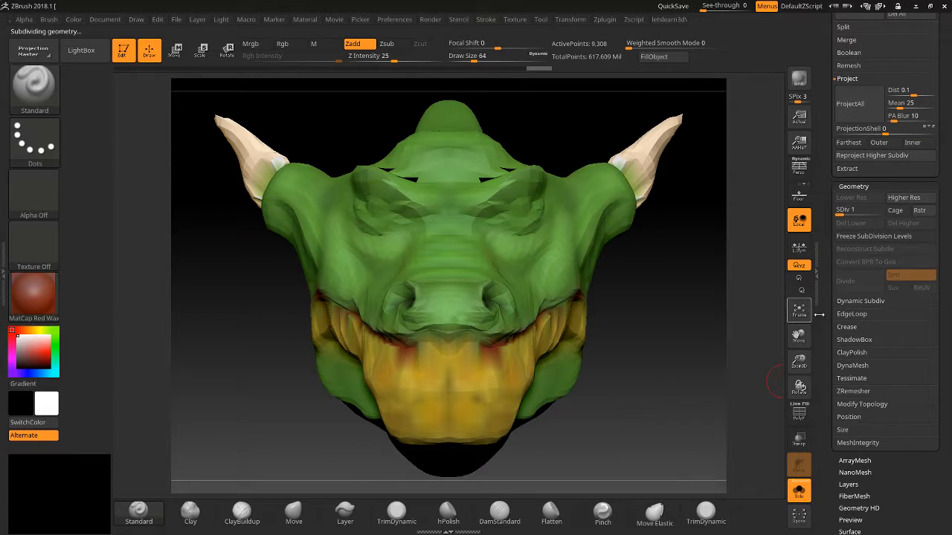
pyautogui.moveTo(829, 386); pyautogui.dragTo(812, 298)
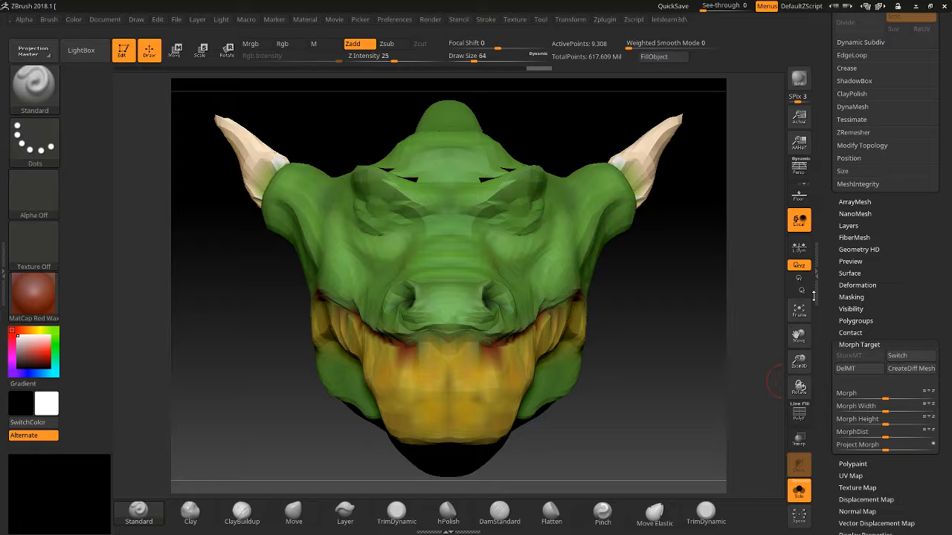
pyautogui.click(910, 356)
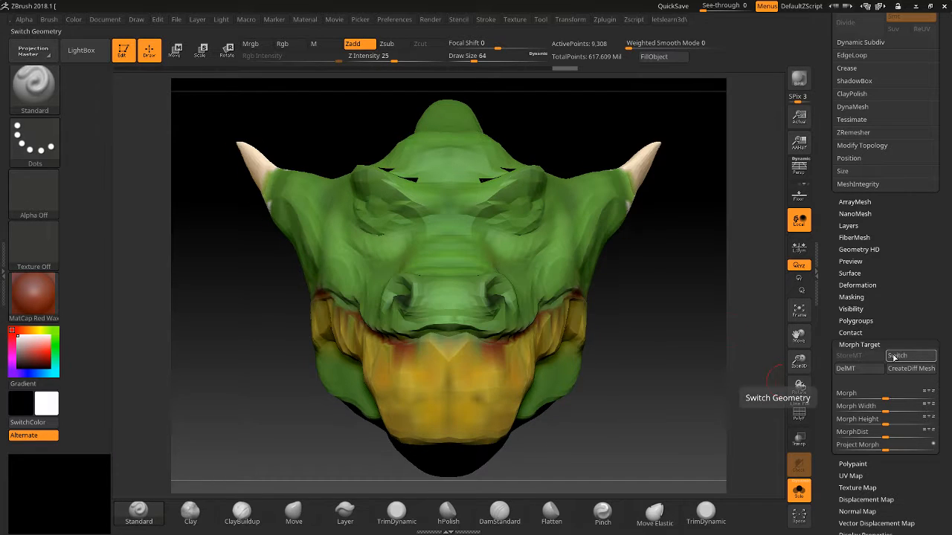
# Raise the head back to subdivision level 5 and inspect the nose, mouth and jaw up close from the front and side
pyautogui.press('d')
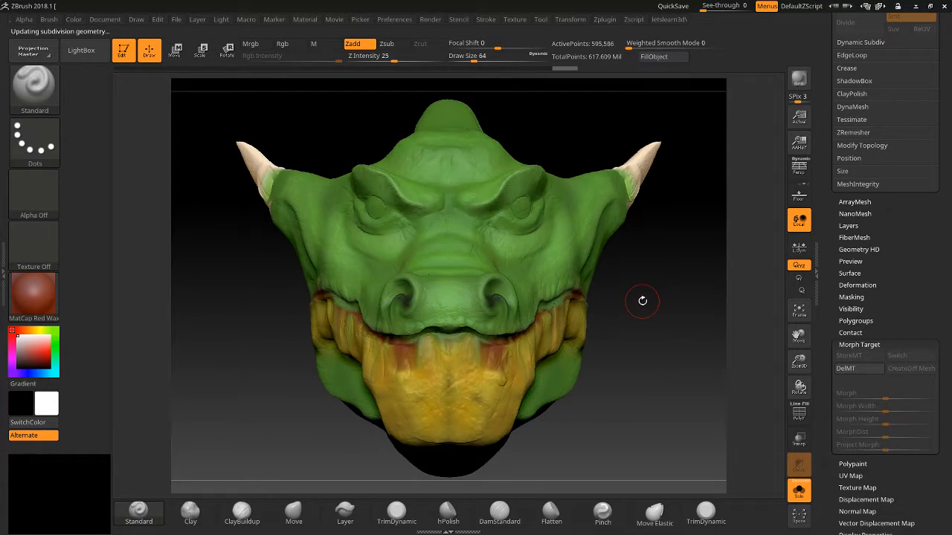
pyautogui.moveTo(657, 323); pyautogui.dragTo(654, 328)
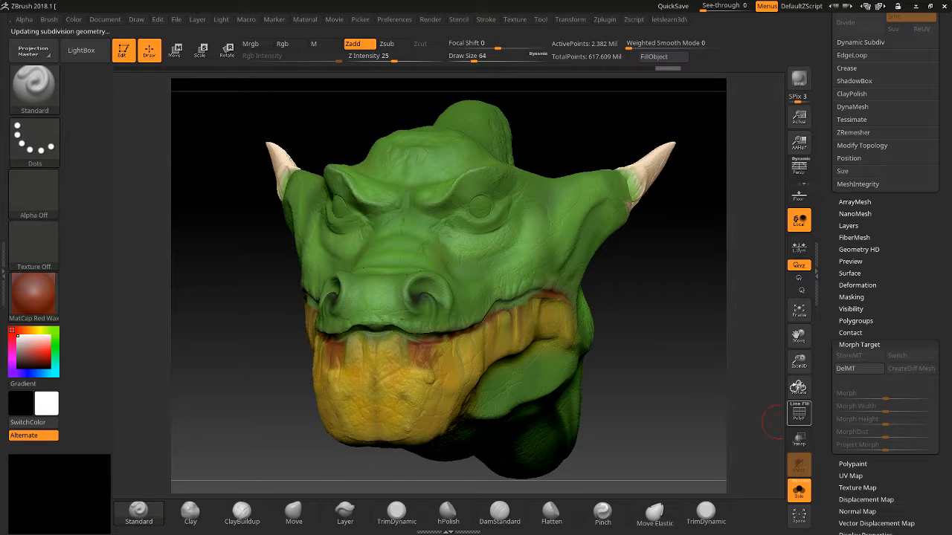
pyautogui.moveTo(798, 362); pyautogui.dragTo(798, 401)
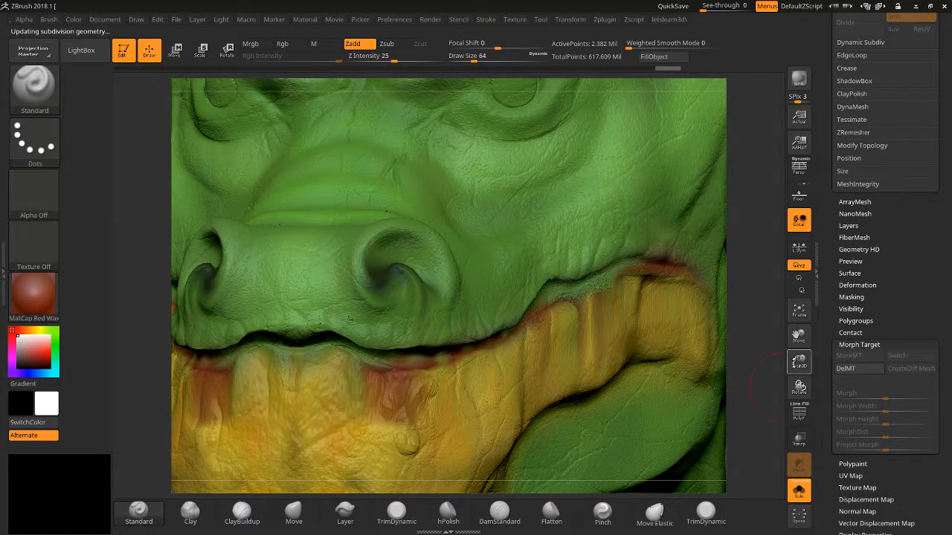
pyautogui.moveTo(799, 334); pyautogui.dragTo(829, 185)
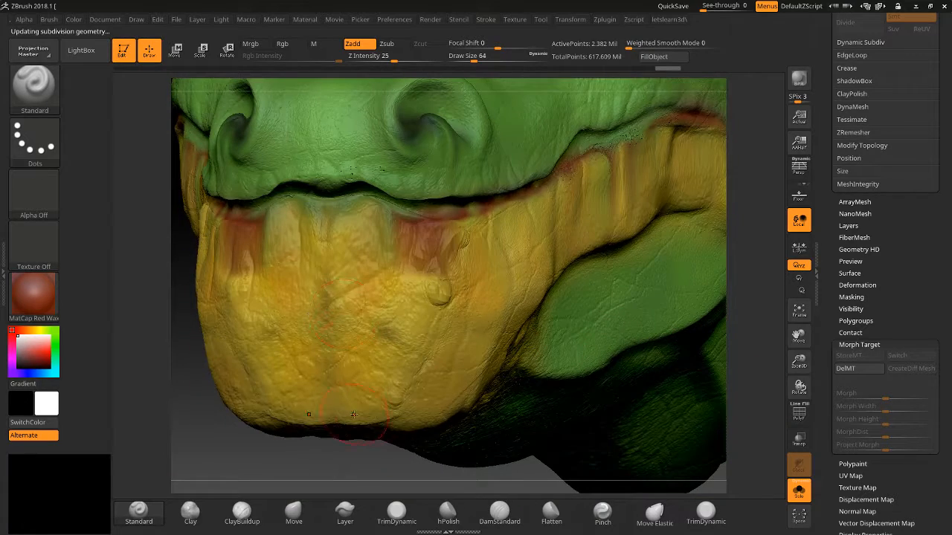
pyautogui.moveTo(321, 460); pyautogui.dragTo(456, 392)
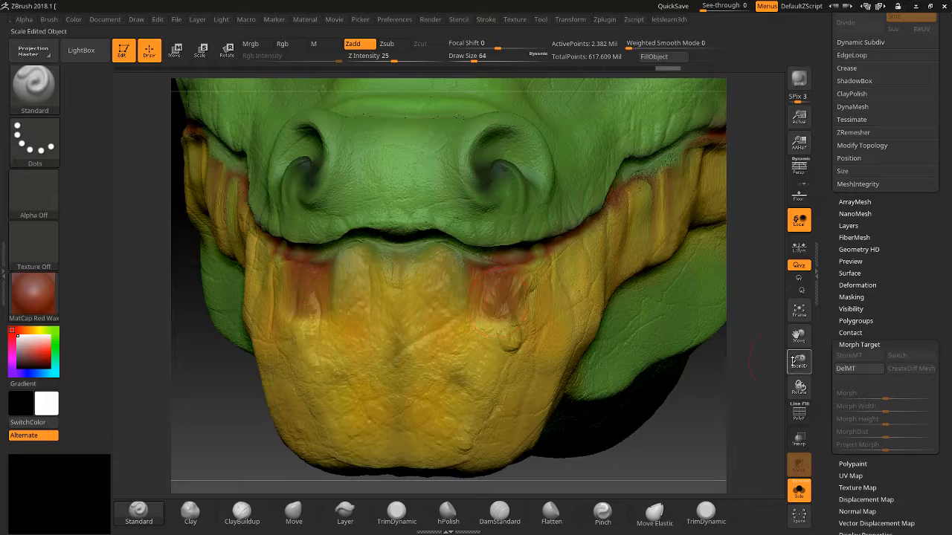
pyautogui.moveTo(799, 362); pyautogui.dragTo(669, 384)
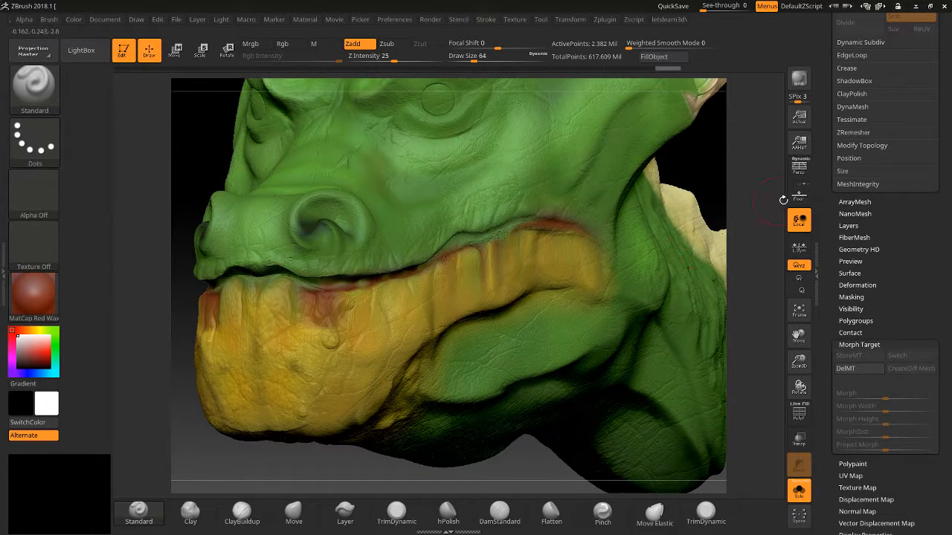
# Sample the jaw's dark yellow as the paint colour and set the Standard brush to Rgb only, with Zadd off
pyautogui.click(840, 171)
pyautogui.moveTo(830, 214); pyautogui.dragTo(799, 354)
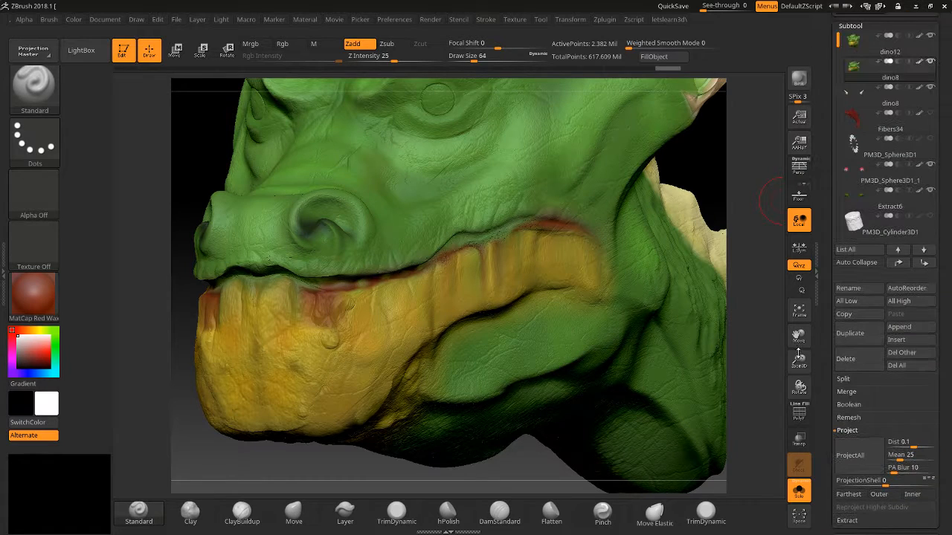
pyautogui.moveTo(33, 349); pyautogui.dragTo(271, 334)
pyautogui.click(285, 43)
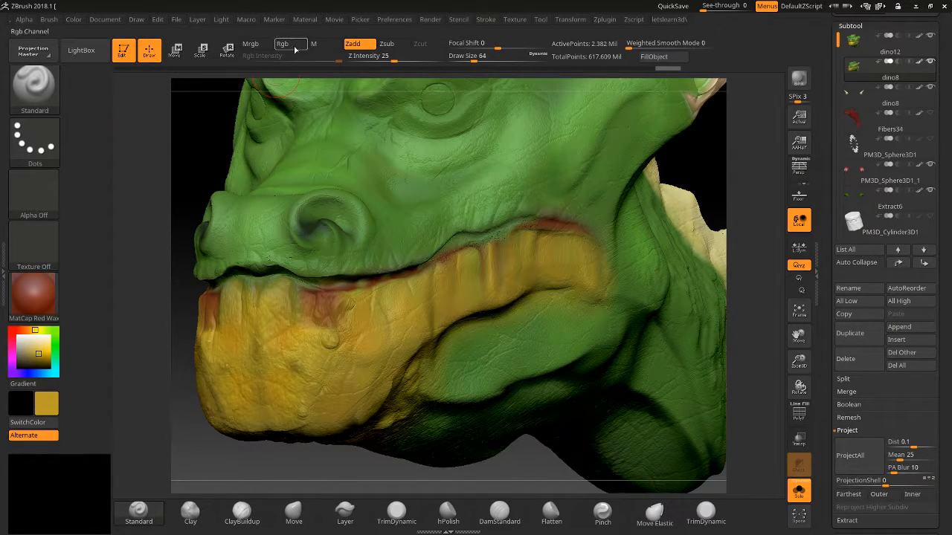
pyautogui.click(354, 43)
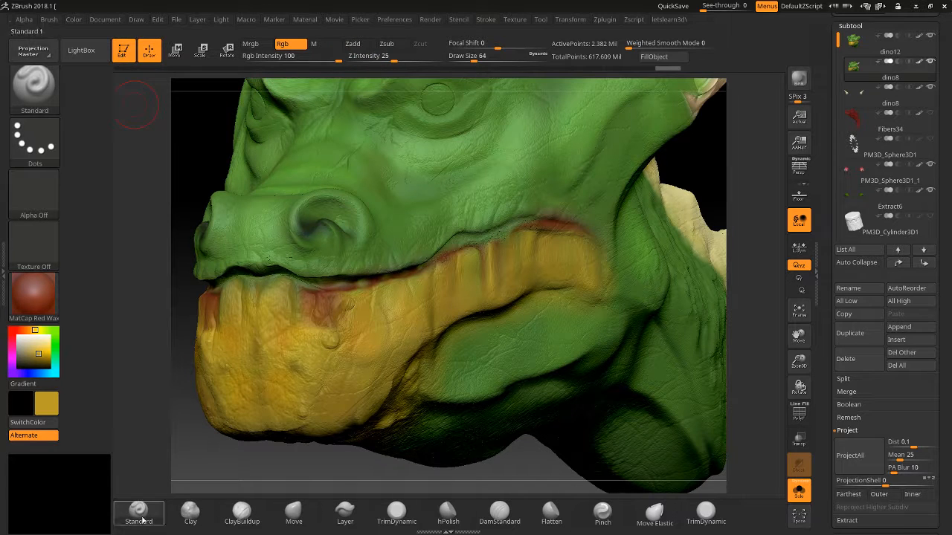
# Give the Standard brush the Spray stroke and Alpha 01
pyautogui.click(34, 142)
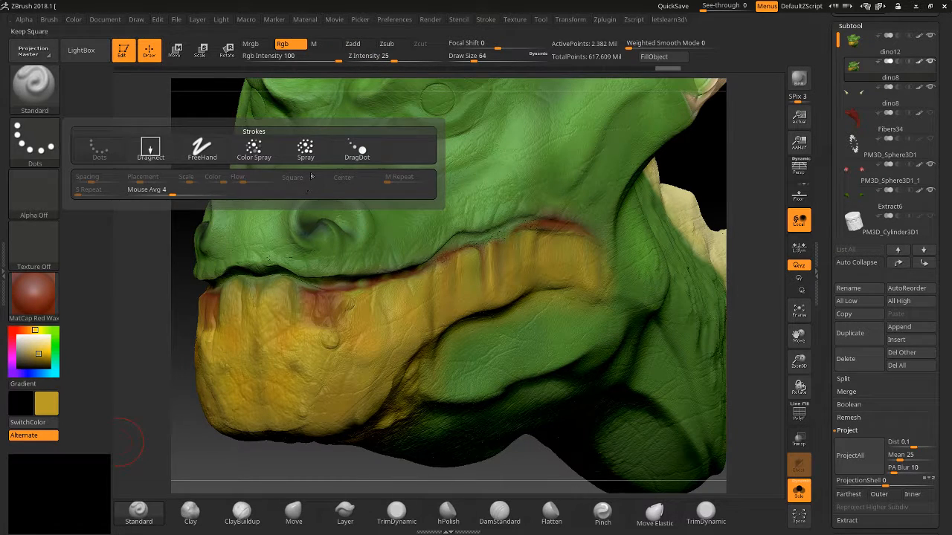
pyautogui.click(306, 147)
pyautogui.click(55, 215)
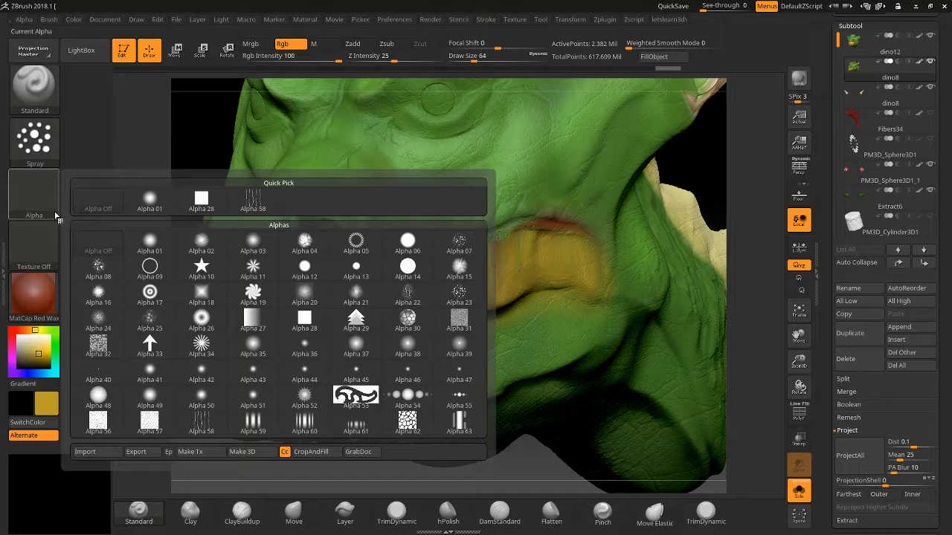
pyautogui.click(150, 198)
# Try to spray dark yellow over the red gum patches and along the side of the lower jaw
pyautogui.moveTo(309, 333); pyautogui.dragTo(299, 349)
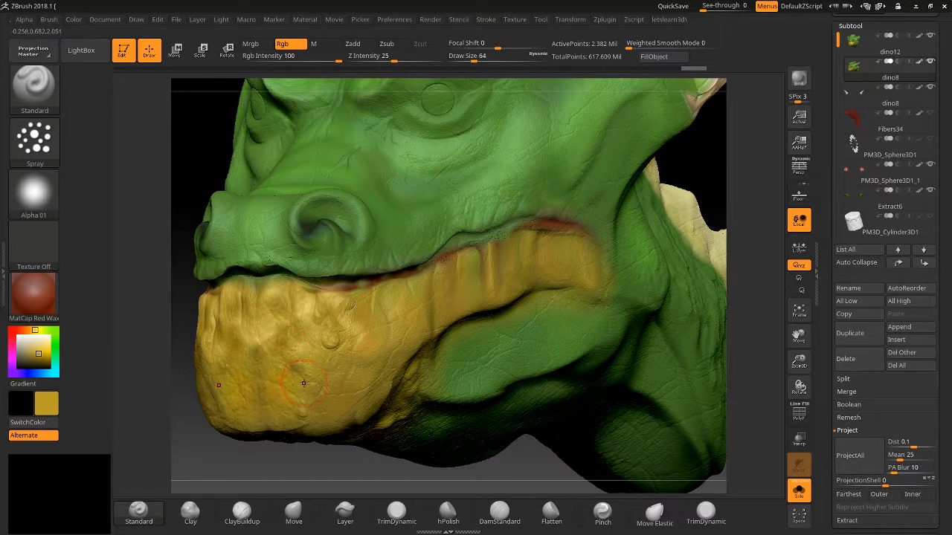
pyautogui.hotkey('ctrl', 'z')
pyautogui.moveTo(11, 348)
pyautogui.mouseDown()
pyautogui.moveTo(258, 311)
pyautogui.moveTo(326, 342)
pyautogui.mouseUp()
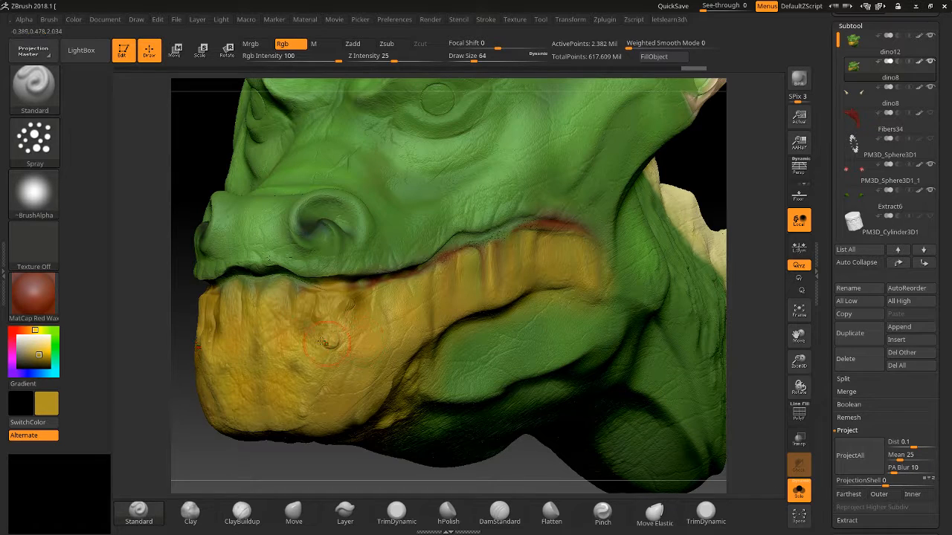
pyautogui.moveTo(178, 406); pyautogui.dragTo(460, 393)
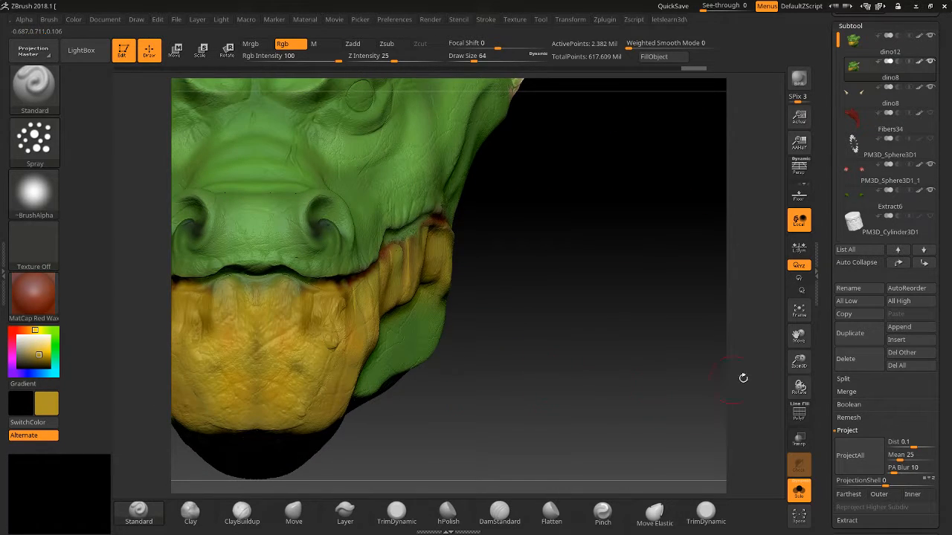
pyautogui.moveTo(798, 337); pyautogui.dragTo(854, 358)
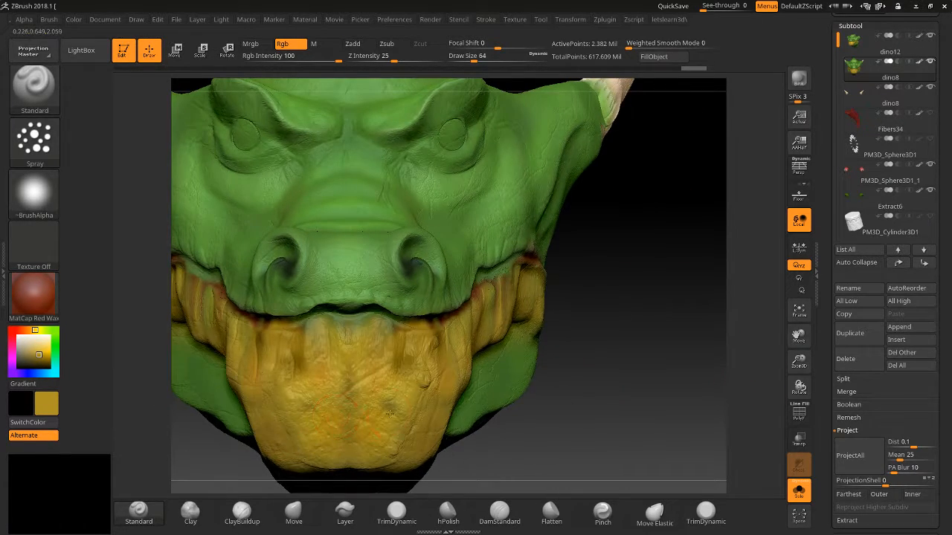
pyautogui.moveTo(634, 386); pyautogui.dragTo(604, 379)
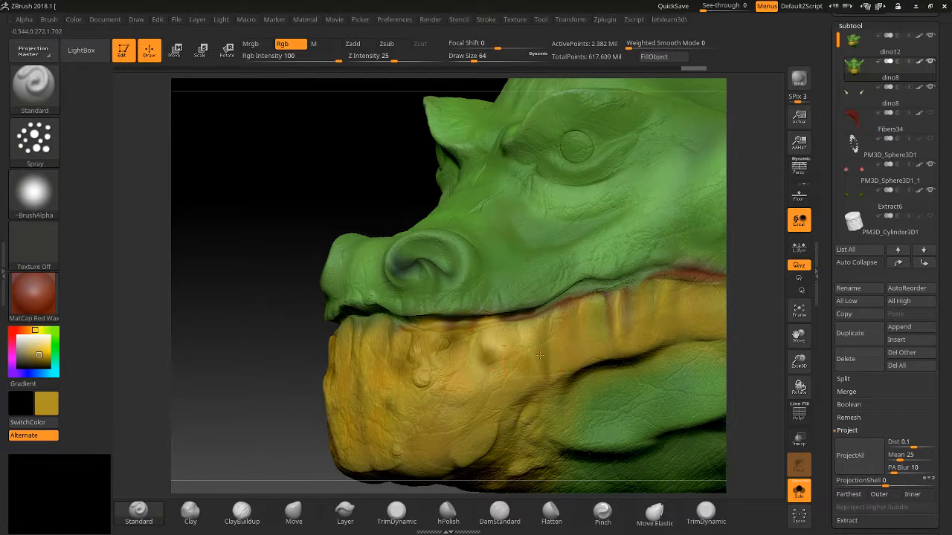
pyautogui.hotkey('ctrl', 'z')
pyautogui.hotkey('ctrl', 'z')
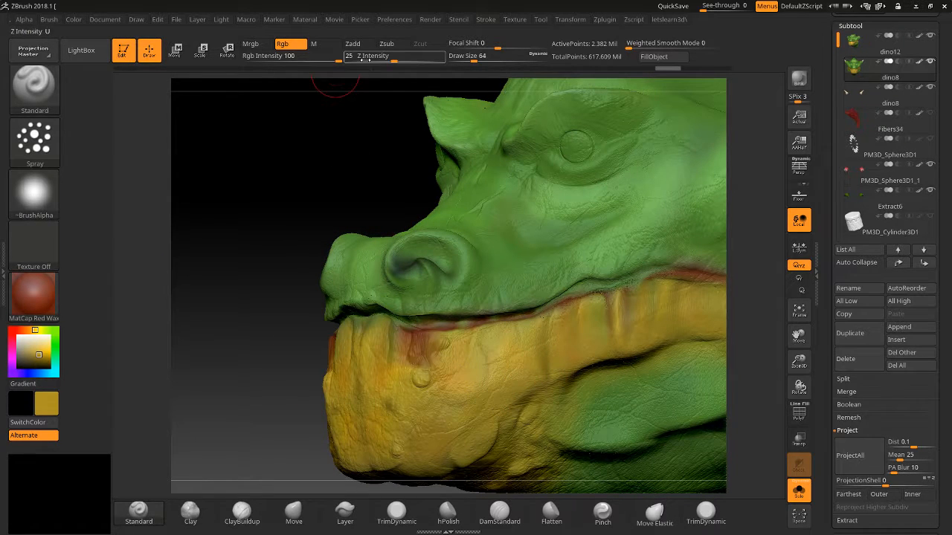
pyautogui.moveTo(476, 383); pyautogui.dragTo(655, 323)
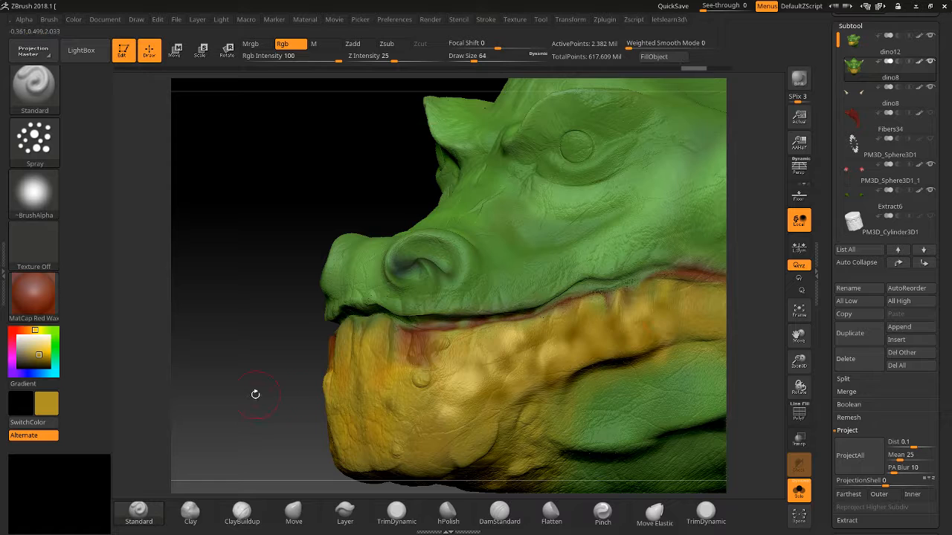
pyautogui.hotkey('ctrl', 'z')
# Change the brush to the FreeHand stroke and paint the red patches on the front of the jaw in sampled yellow tones
pyautogui.click(34, 141)
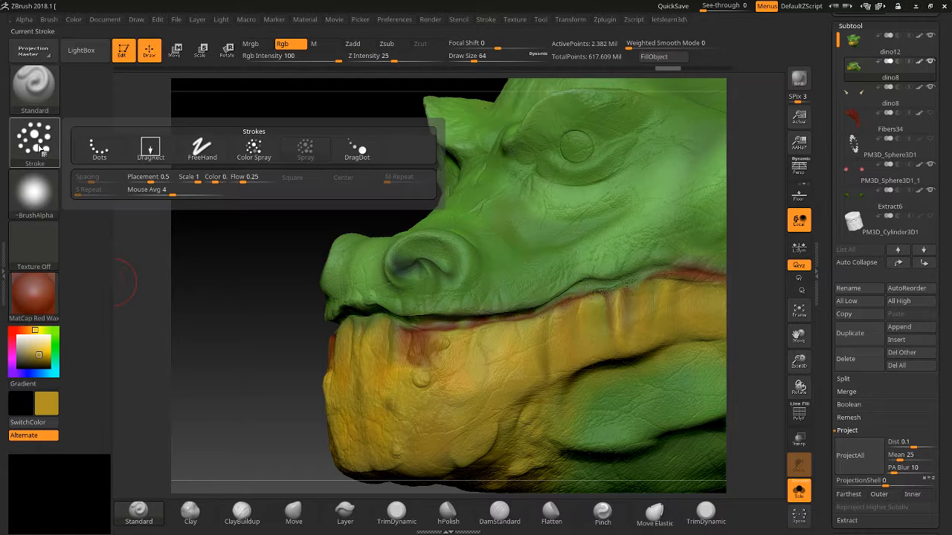
pyautogui.click(202, 148)
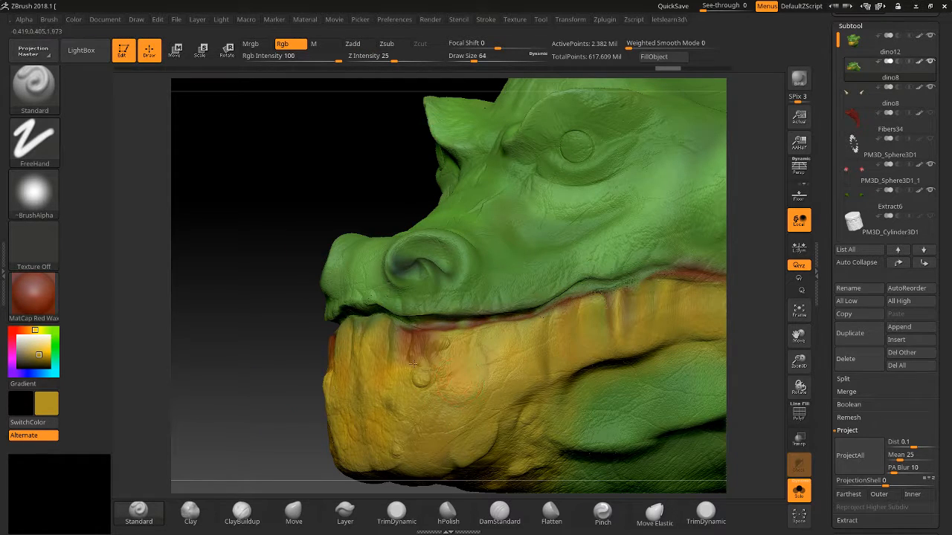
pyautogui.moveTo(255, 380); pyautogui.dragTo(90, 366)
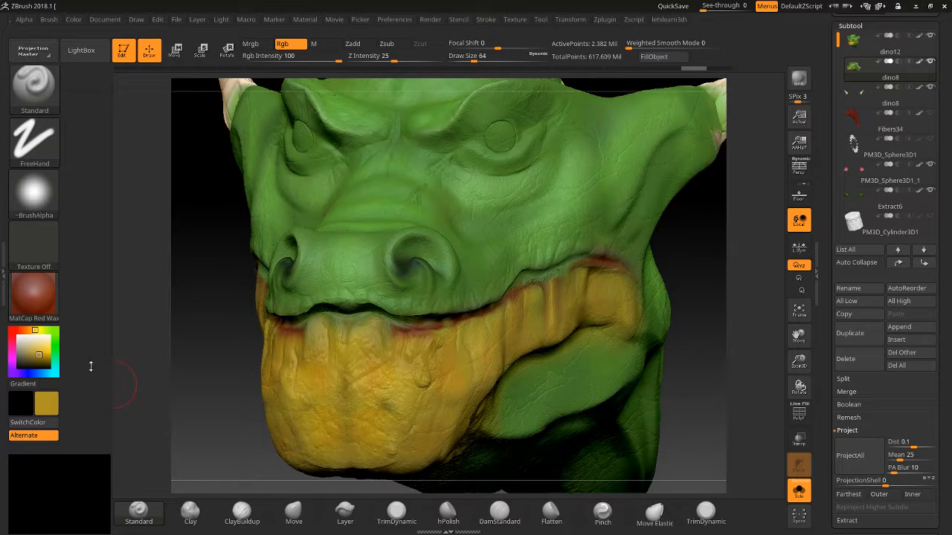
pyautogui.moveTo(22, 340); pyautogui.dragTo(340, 336)
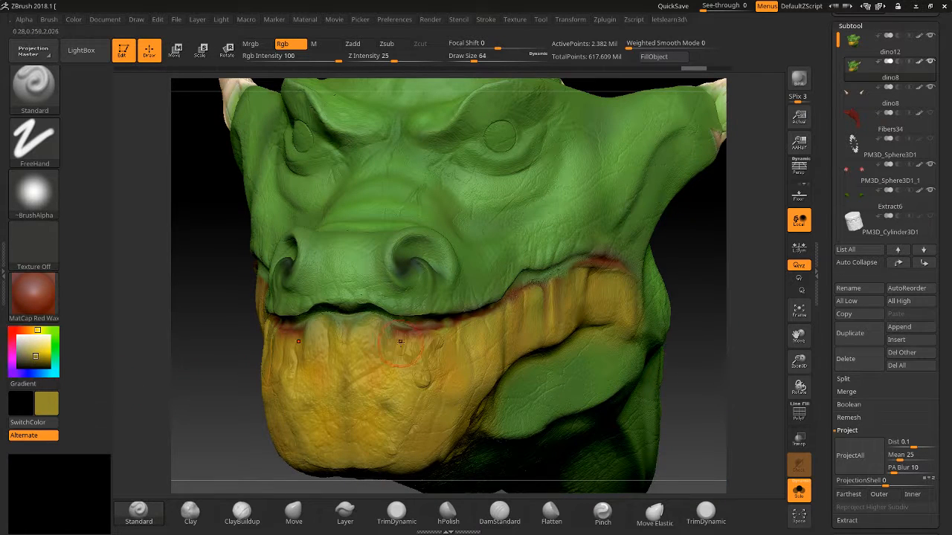
pyautogui.moveTo(455, 359)
pyautogui.mouseDown()
pyautogui.moveTo(451, 347)
pyautogui.moveTo(473, 348)
pyautogui.mouseUp()
pyautogui.hotkey('ctrl', 'z')
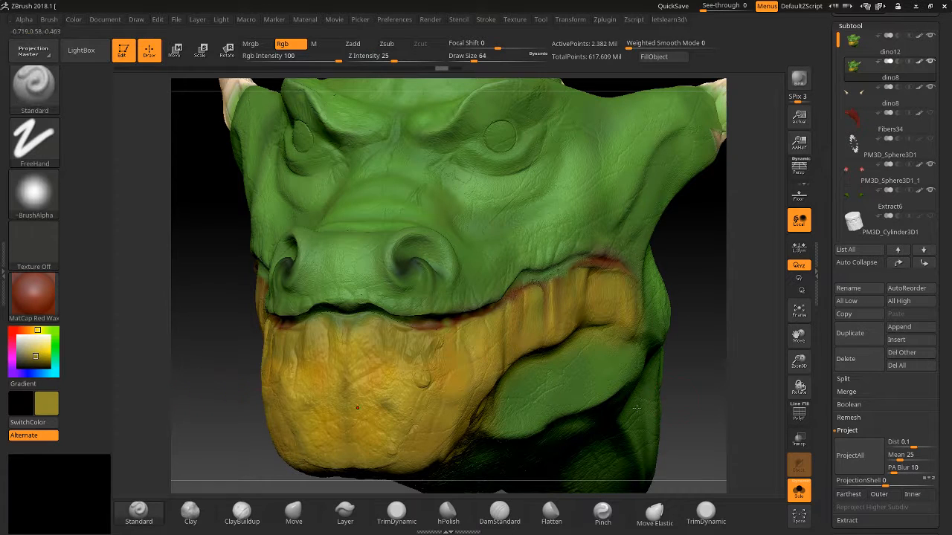
# Reduce the Draw Size to 25 and sample the skin's medium green as the paint colour for the nostril
pyautogui.moveTo(709, 301); pyautogui.dragTo(446, 349)
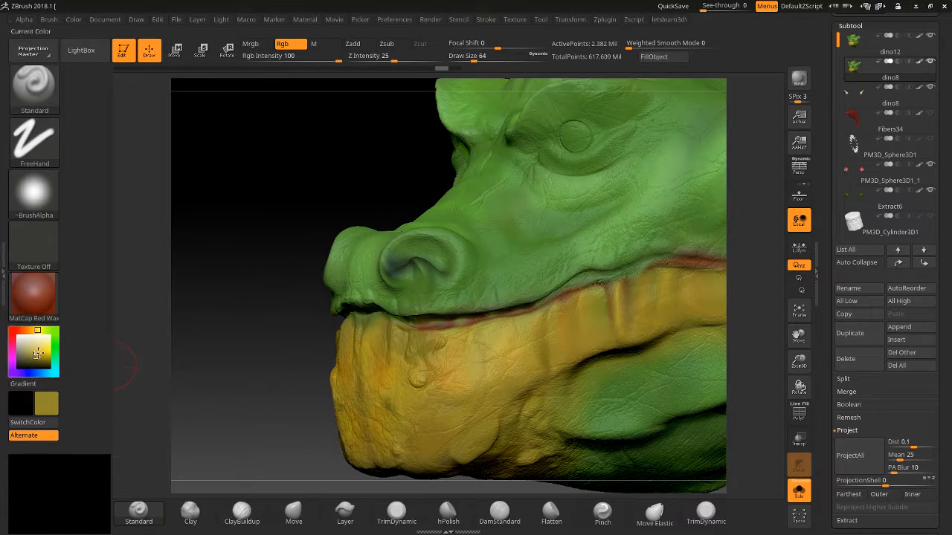
pyautogui.moveTo(25, 348)
pyautogui.mouseDown()
pyautogui.moveTo(342, 335)
pyautogui.moveTo(399, 270)
pyautogui.moveTo(388, 269)
pyautogui.moveTo(416, 253)
pyautogui.mouseUp()
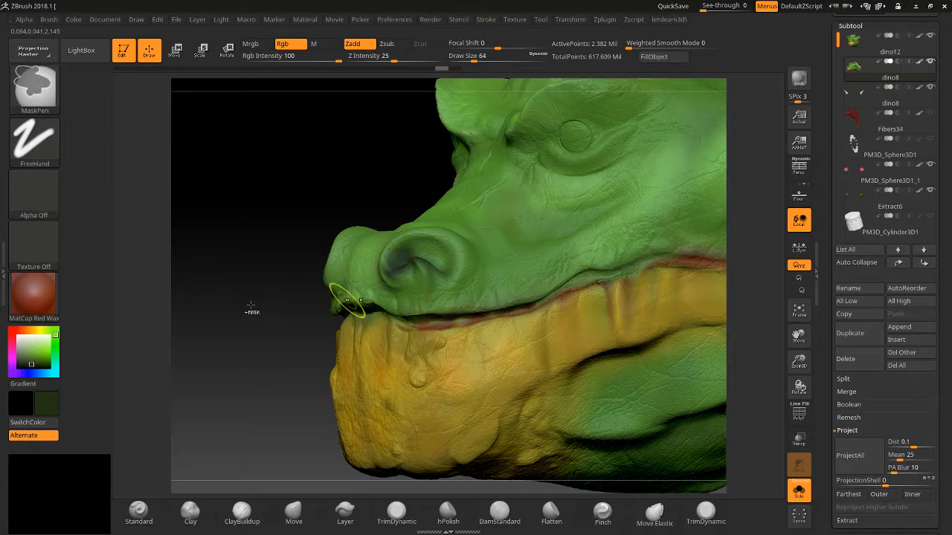
pyautogui.moveTo(251, 313)
pyautogui.mouseDown()
pyautogui.moveTo(277, 345)
pyautogui.moveTo(486, 360)
pyautogui.mouseUp()
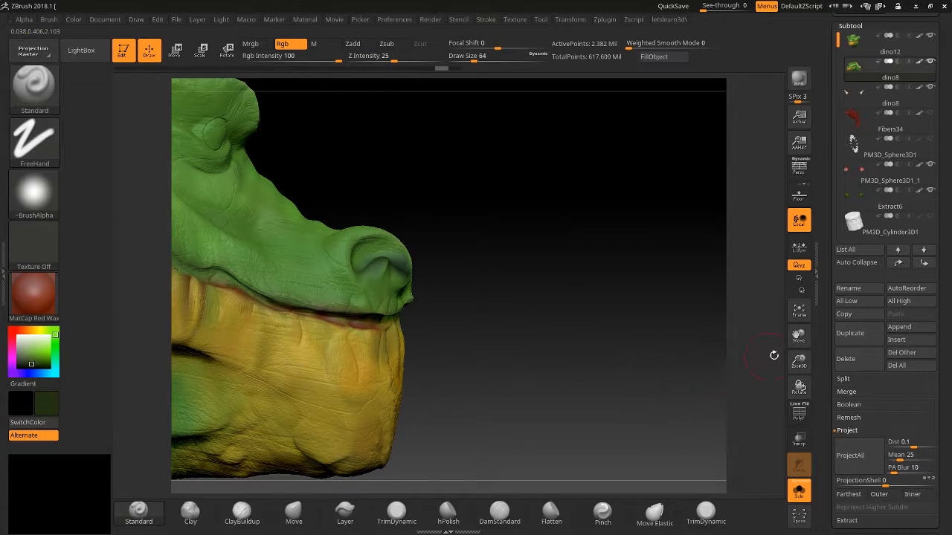
pyautogui.moveTo(773, 355); pyautogui.dragTo(506, 325)
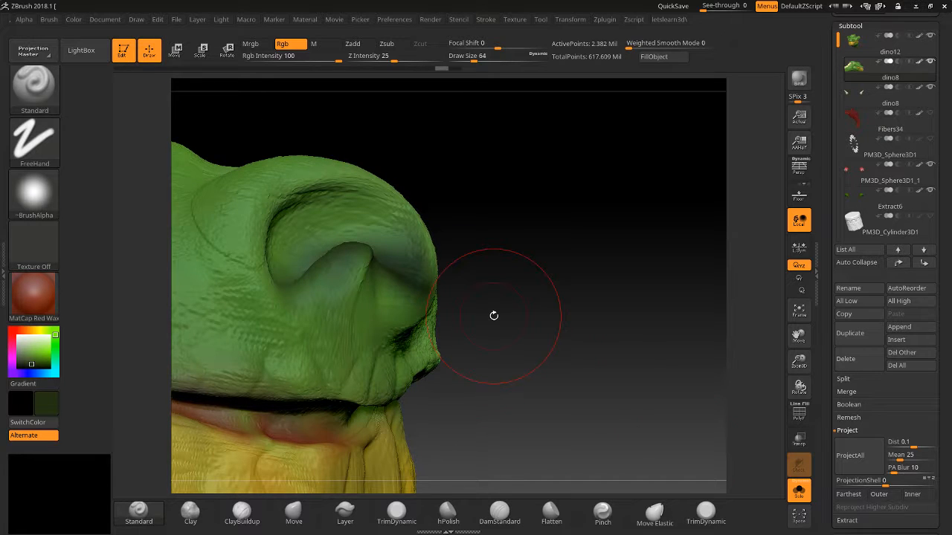
pyautogui.press('[')
pyautogui.press('[')
pyautogui.press('[')
pyautogui.press('[')
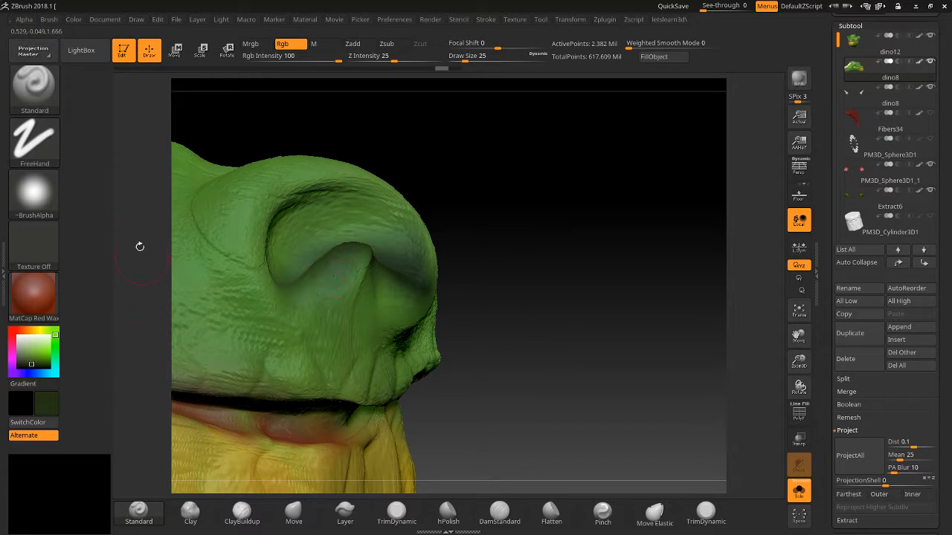
pyautogui.moveTo(42, 344); pyautogui.dragTo(198, 306)
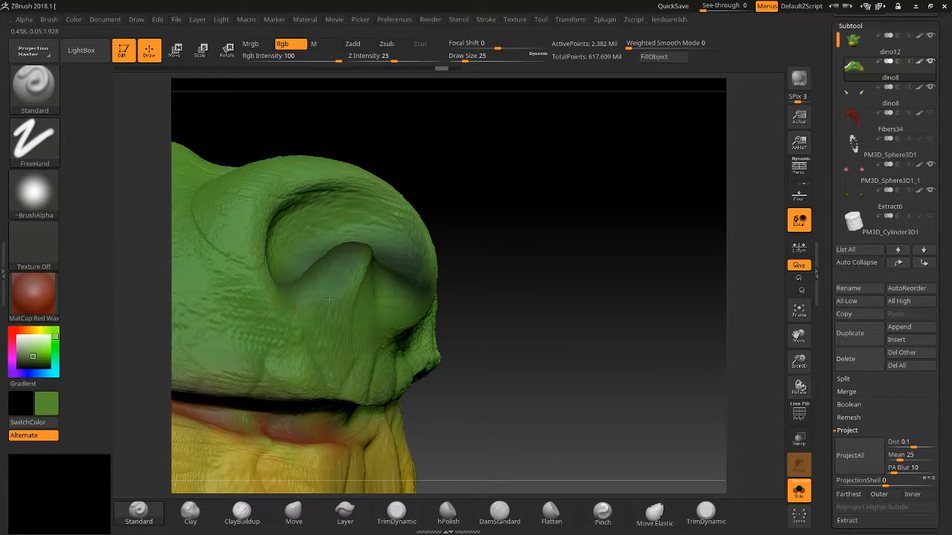
# Paint the sampled medium green over the central ridge of the nostril and the skin below it
pyautogui.moveTo(328, 299); pyautogui.dragTo(340, 275)
pyautogui.moveTo(286, 298)
pyautogui.mouseDown()
pyautogui.moveTo(336, 263)
pyautogui.moveTo(370, 265)
pyautogui.moveTo(334, 354)
pyautogui.mouseUp()
pyautogui.moveTo(208, 350); pyautogui.dragTo(317, 339)
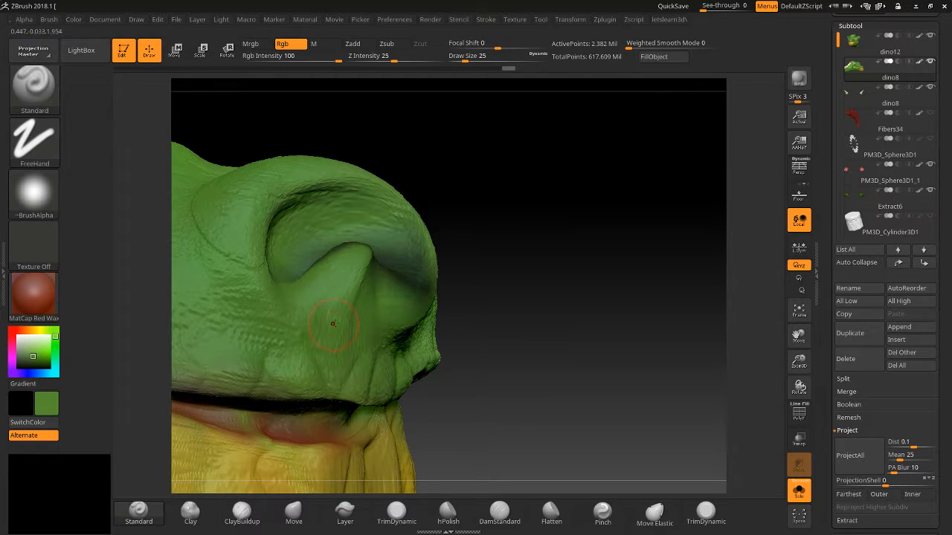
pyautogui.moveTo(558, 341)
pyautogui.mouseDown()
pyautogui.moveTo(523, 342)
pyautogui.moveTo(483, 363)
pyautogui.mouseUp()
pyautogui.moveTo(370, 310); pyautogui.dragTo(404, 333)
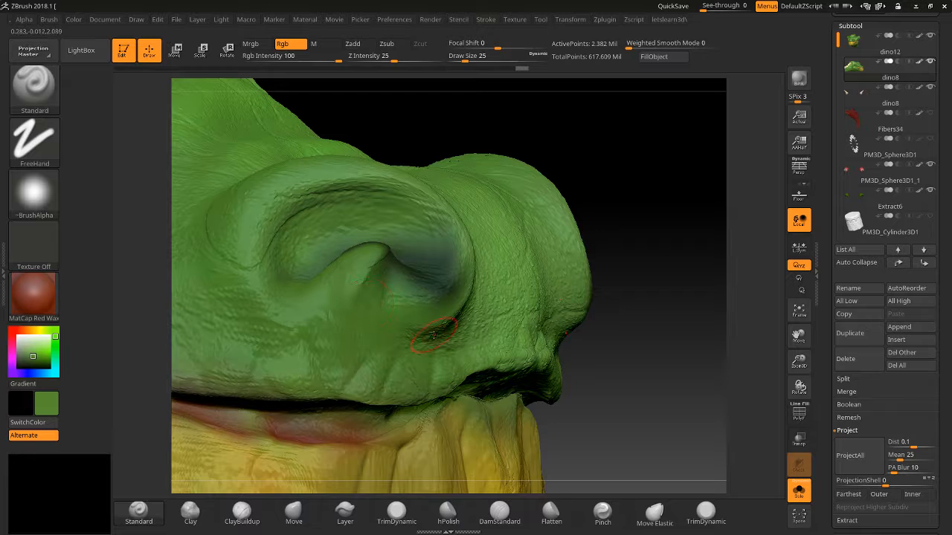
# Continue the medium green along the nostril's lower rim and the side facing the front of the snout
pyautogui.moveTo(643, 323); pyautogui.dragTo(513, 338)
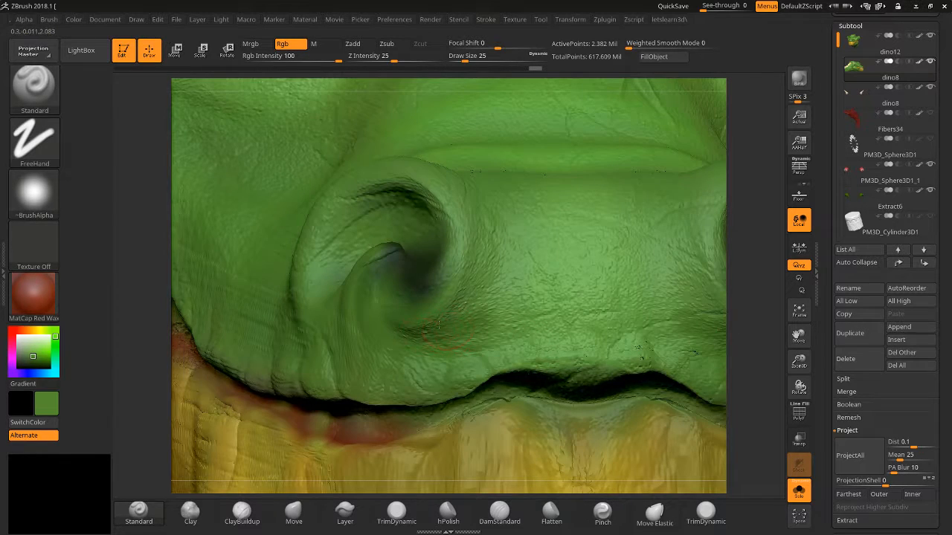
pyautogui.moveTo(441, 321); pyautogui.dragTo(483, 211)
pyautogui.moveTo(431, 299); pyautogui.dragTo(458, 202)
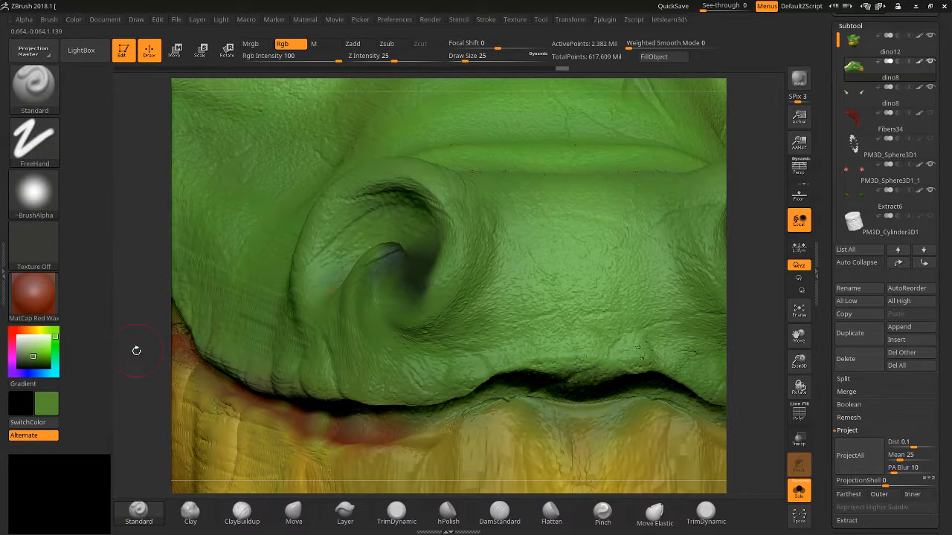
pyautogui.moveTo(124, 384); pyautogui.dragTo(175, 374)
pyautogui.moveTo(434, 208)
pyautogui.mouseDown()
pyautogui.moveTo(379, 174)
pyautogui.moveTo(307, 178)
pyautogui.moveTo(249, 226)
pyautogui.mouseUp()
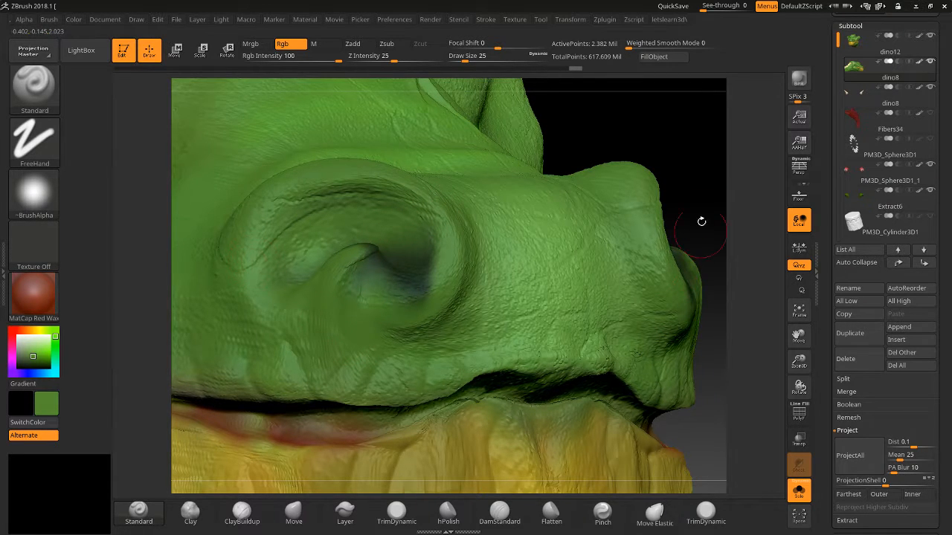
pyautogui.moveTo(701, 219); pyautogui.dragTo(692, 187)
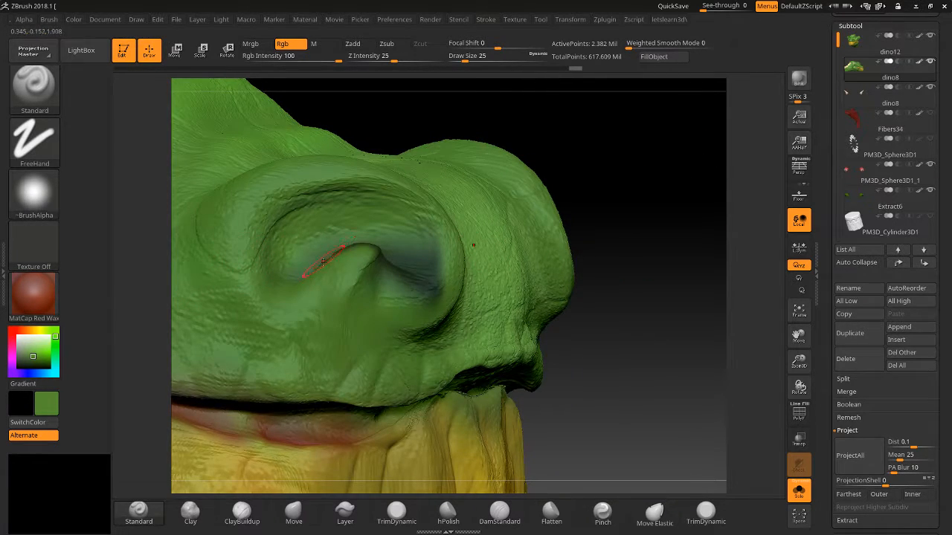
# Choose a dark green and paint the whole hollow inside the nostril with it
pyautogui.moveTo(28, 351)
pyautogui.mouseDown()
pyautogui.moveTo(325, 227)
pyautogui.moveTo(459, 276)
pyautogui.moveTo(411, 271)
pyautogui.moveTo(418, 225)
pyautogui.moveTo(364, 204)
pyautogui.mouseUp()
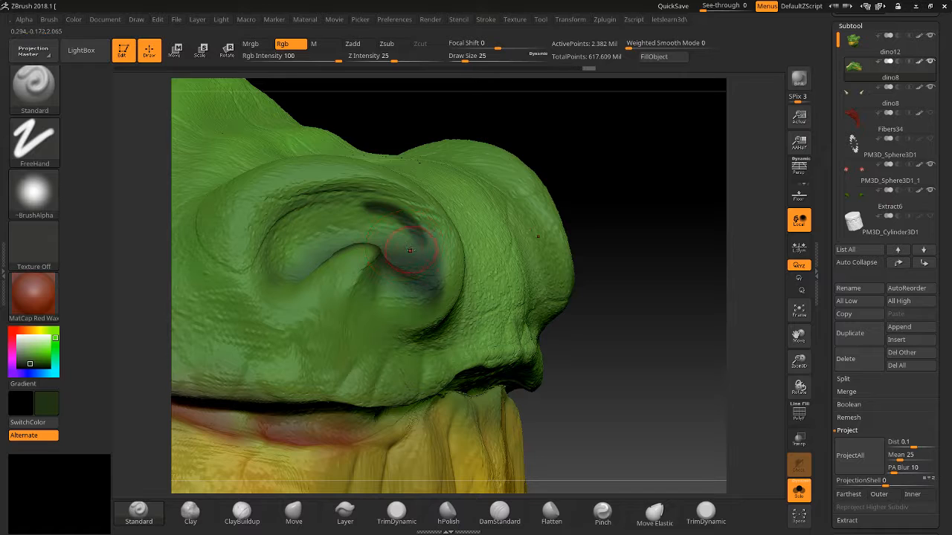
pyautogui.moveTo(431, 233); pyautogui.dragTo(367, 213)
pyautogui.moveTo(406, 248)
pyautogui.mouseDown()
pyautogui.moveTo(339, 216)
pyautogui.moveTo(277, 264)
pyautogui.mouseUp()
pyautogui.moveTo(327, 217)
pyautogui.mouseDown()
pyautogui.moveTo(290, 223)
pyautogui.moveTo(279, 255)
pyautogui.moveTo(297, 271)
pyautogui.moveTo(346, 238)
pyautogui.moveTo(383, 235)
pyautogui.mouseUp()
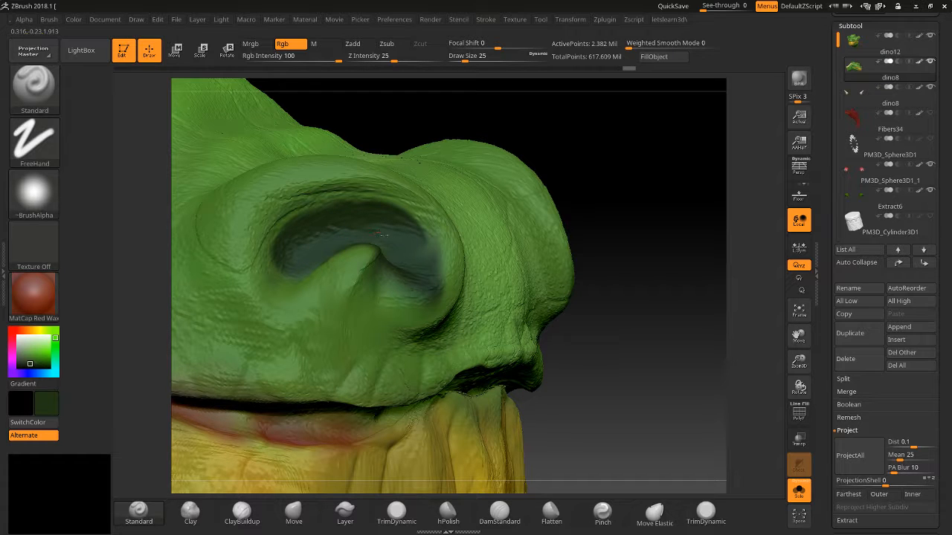
pyautogui.moveTo(429, 276); pyautogui.dragTo(429, 237)
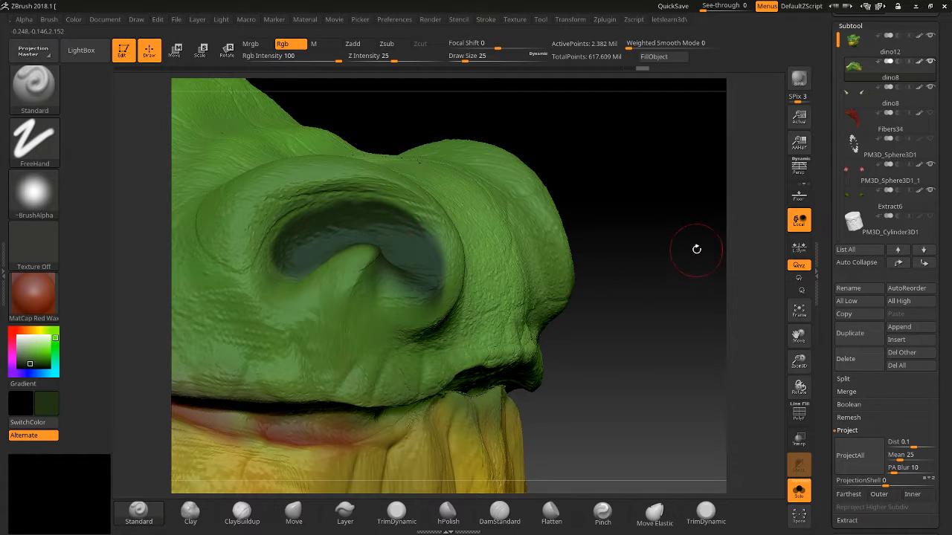
# Sample the skin's medium green and repaint the lower edge and central ridge around the dark nostril hollow
pyautogui.moveTo(695, 248); pyautogui.dragTo(699, 257)
pyautogui.click(34, 356)
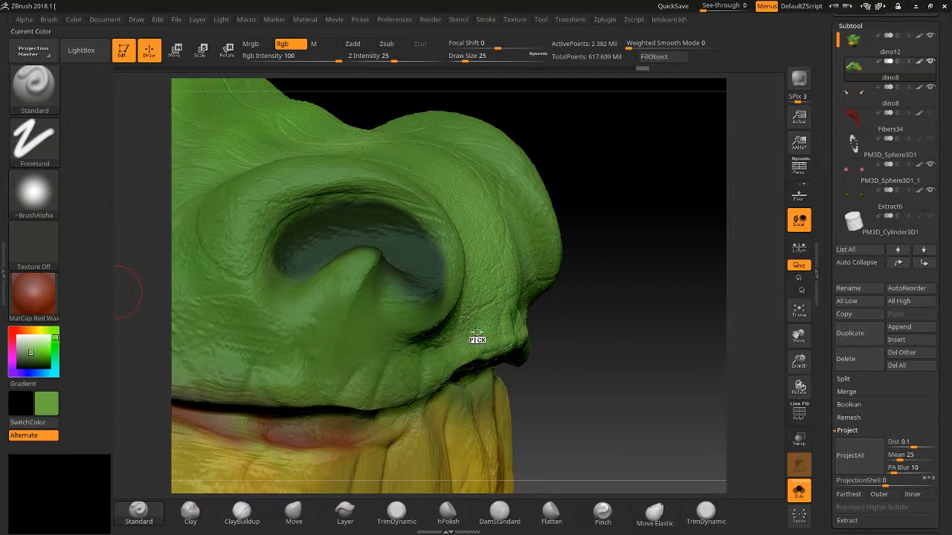
pyautogui.moveTo(381, 292)
pyautogui.mouseDown()
pyautogui.moveTo(435, 300)
pyautogui.moveTo(418, 305)
pyautogui.moveTo(442, 291)
pyautogui.mouseUp()
pyautogui.moveTo(670, 267)
pyautogui.mouseDown()
pyautogui.moveTo(547, 279)
pyautogui.moveTo(663, 281)
pyautogui.mouseUp()
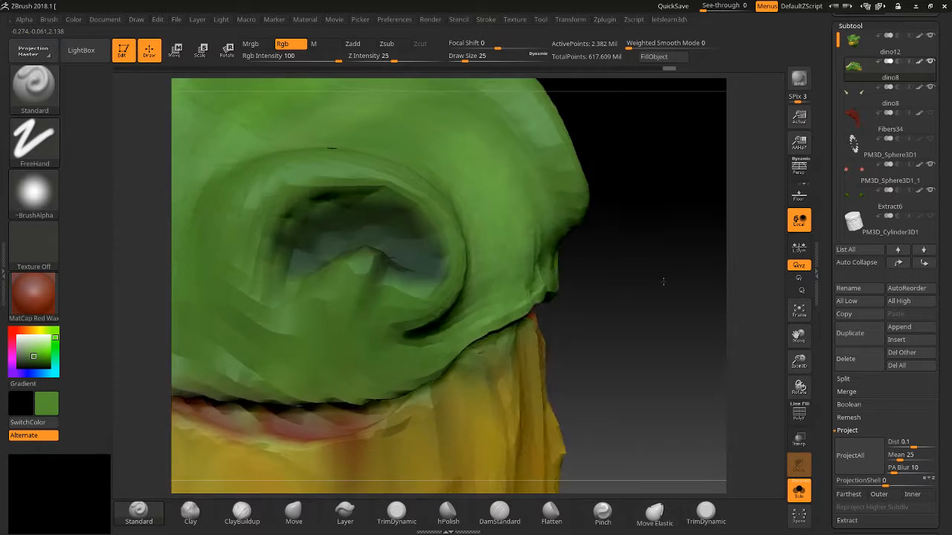
pyautogui.moveTo(377, 277)
pyautogui.mouseDown()
pyautogui.moveTo(406, 288)
pyautogui.moveTo(355, 254)
pyautogui.mouseUp()
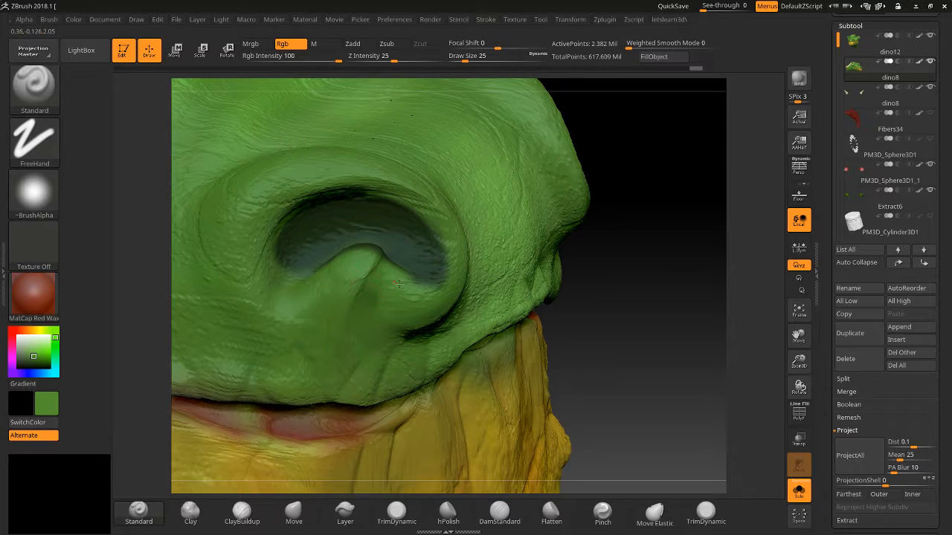
pyautogui.moveTo(398, 283); pyautogui.dragTo(433, 300)
pyautogui.moveTo(269, 307); pyautogui.dragTo(243, 306)
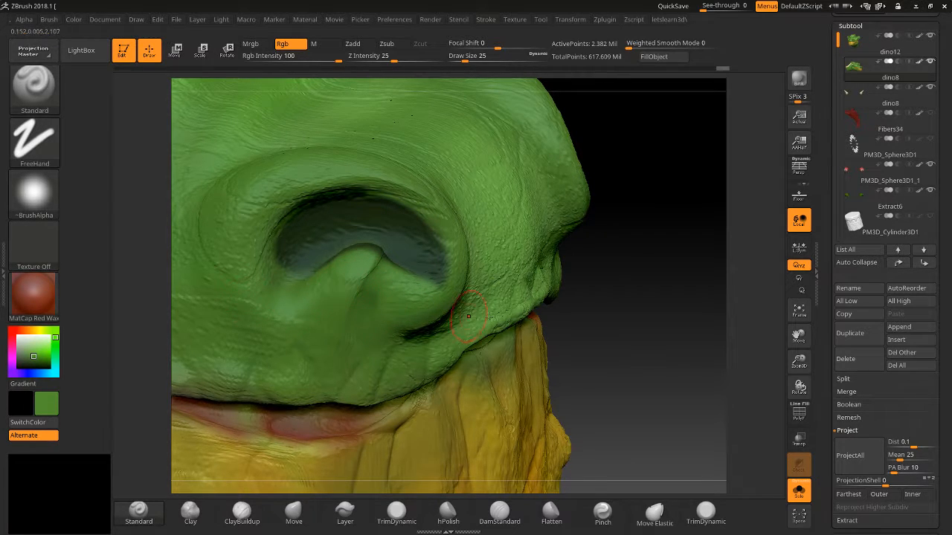
# Darken the deepest part of the nostril hollow with a near-black green and undo the last stroke
pyautogui.moveTo(653, 385); pyautogui.dragTo(614, 336)
pyautogui.moveTo(34, 356); pyautogui.dragTo(24, 366)
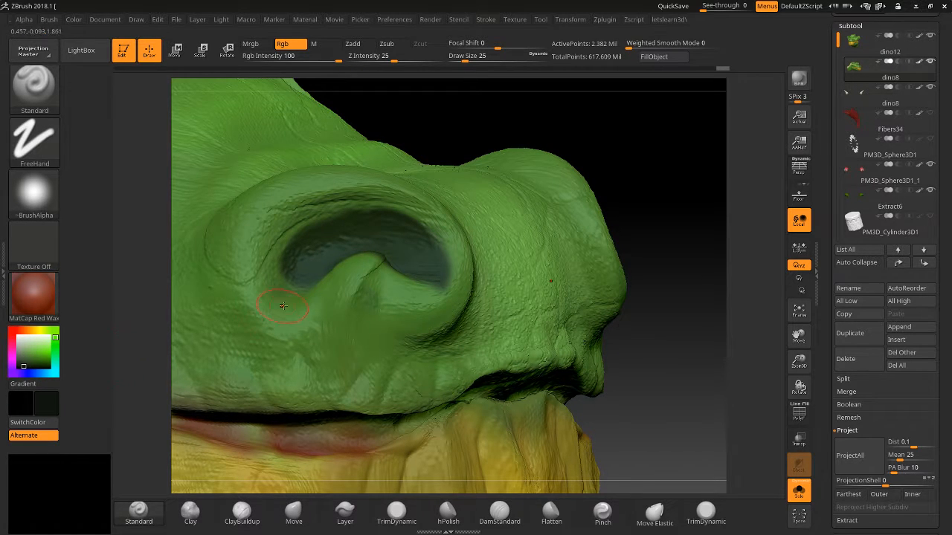
pyautogui.moveTo(418, 263)
pyautogui.mouseDown()
pyautogui.moveTo(426, 253)
pyautogui.moveTo(435, 274)
pyautogui.mouseUp()
pyautogui.moveTo(404, 254); pyautogui.dragTo(390, 239)
pyautogui.moveTo(424, 270)
pyautogui.mouseDown()
pyautogui.moveTo(420, 245)
pyautogui.moveTo(410, 260)
pyautogui.moveTo(374, 222)
pyautogui.mouseUp()
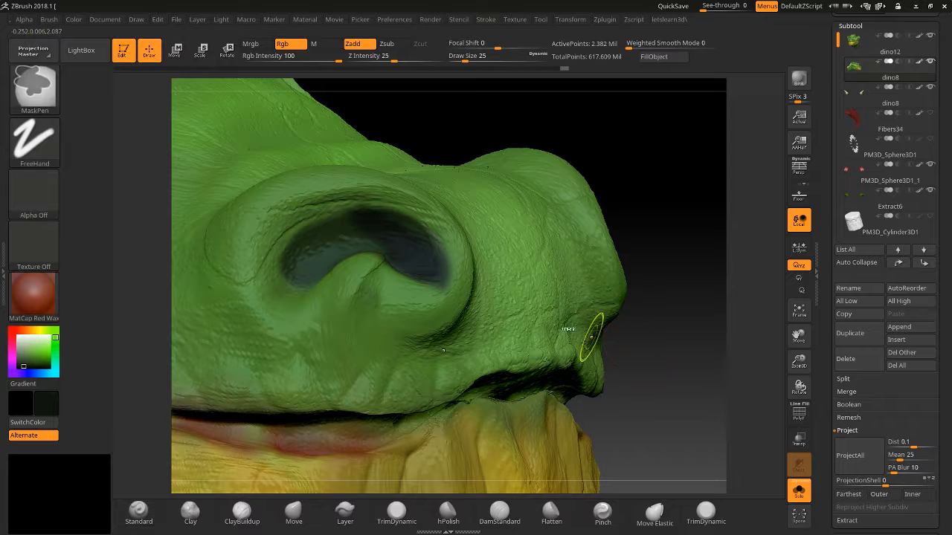
pyautogui.hotkey('ctrl', 'z')
# Review the painted head from the side and front, and compare the dino12 and dino8 subtools in and out of Solo mode
pyautogui.moveTo(660, 262); pyautogui.dragTo(633, 262)
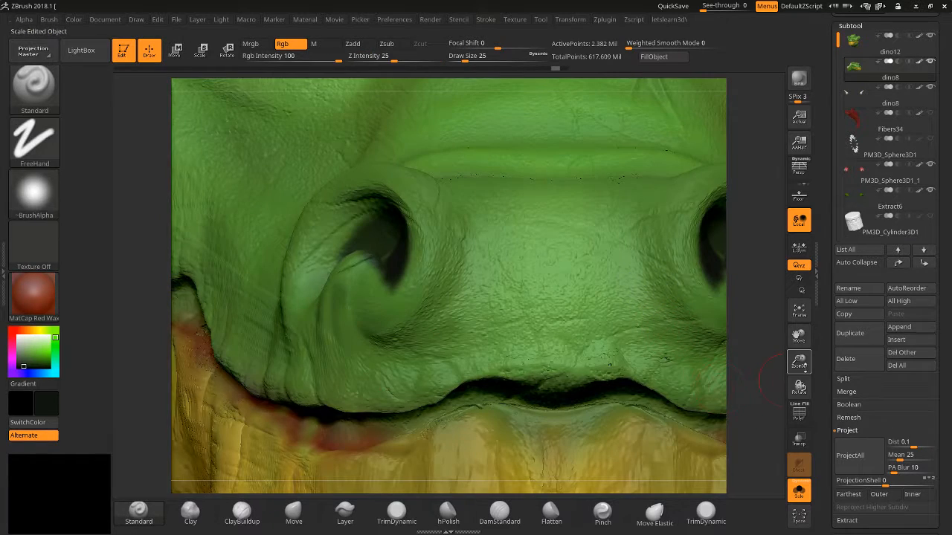
pyautogui.moveTo(800, 363); pyautogui.dragTo(762, 310)
pyautogui.moveTo(683, 340); pyautogui.dragTo(614, 343)
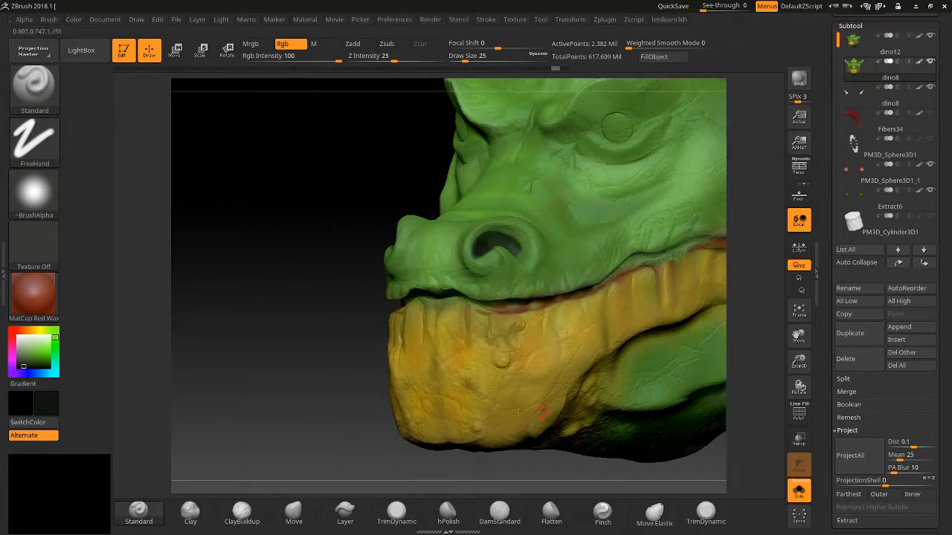
pyautogui.moveTo(274, 372); pyautogui.dragTo(339, 378)
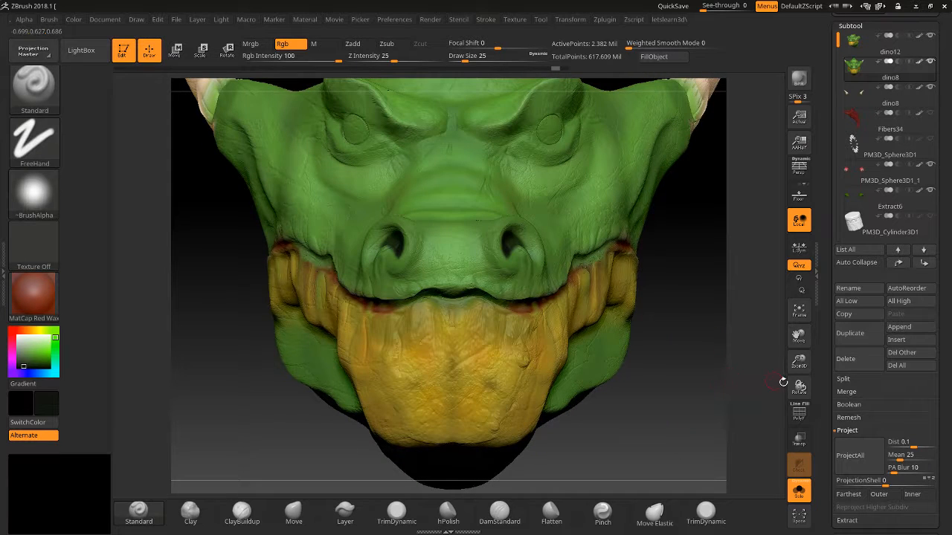
pyautogui.moveTo(799, 363)
pyautogui.mouseDown()
pyautogui.moveTo(794, 338)
pyautogui.moveTo(787, 367)
pyautogui.mouseUp()
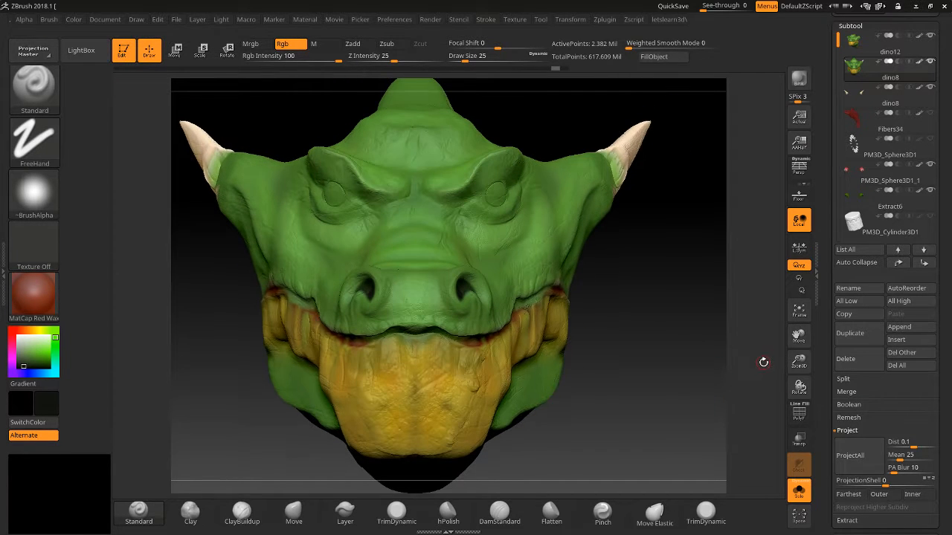
pyautogui.click(799, 491)
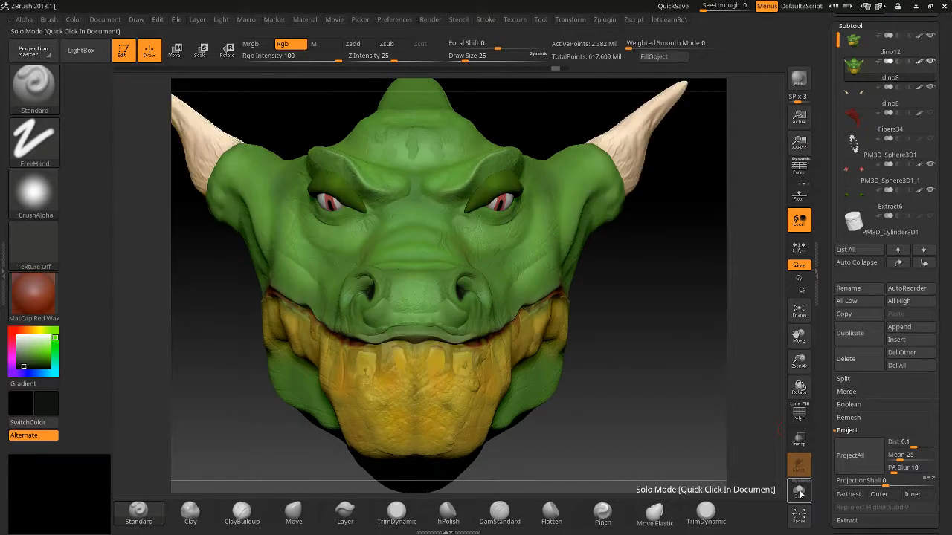
pyautogui.moveTo(855, 55); pyautogui.dragTo(855, 172)
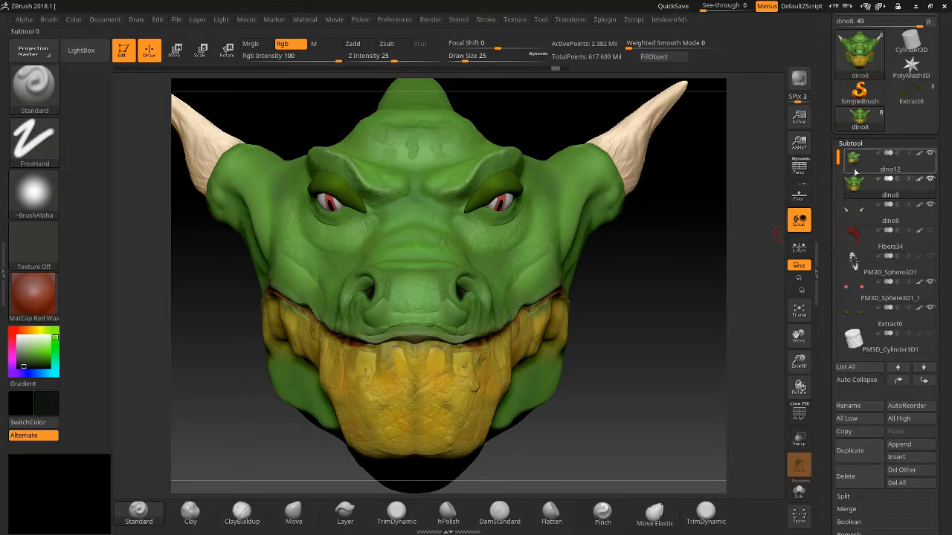
pyautogui.click(851, 168)
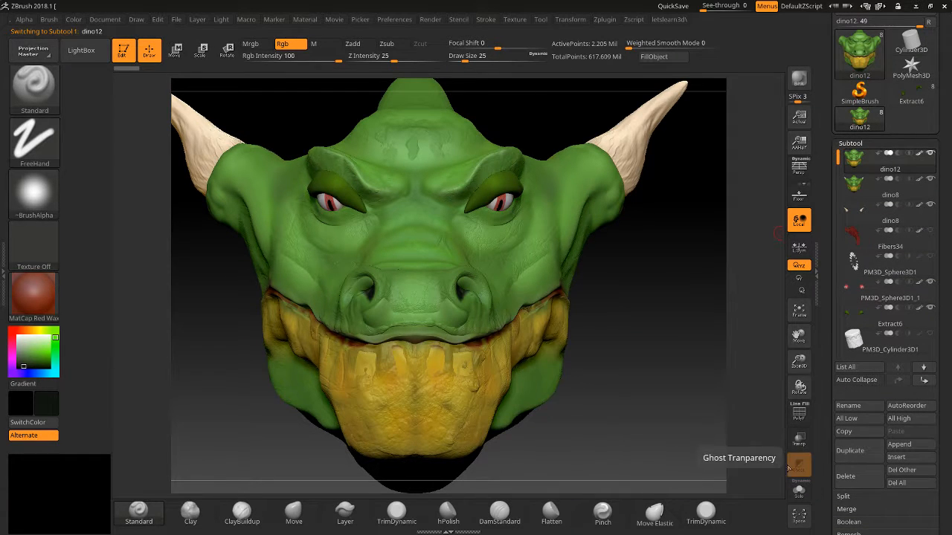
pyautogui.click(797, 496)
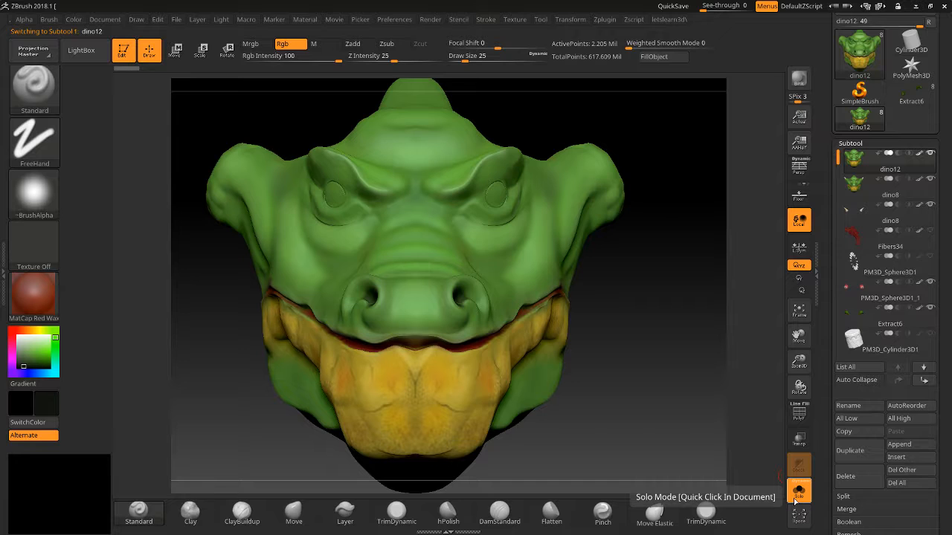
pyautogui.click(853, 186)
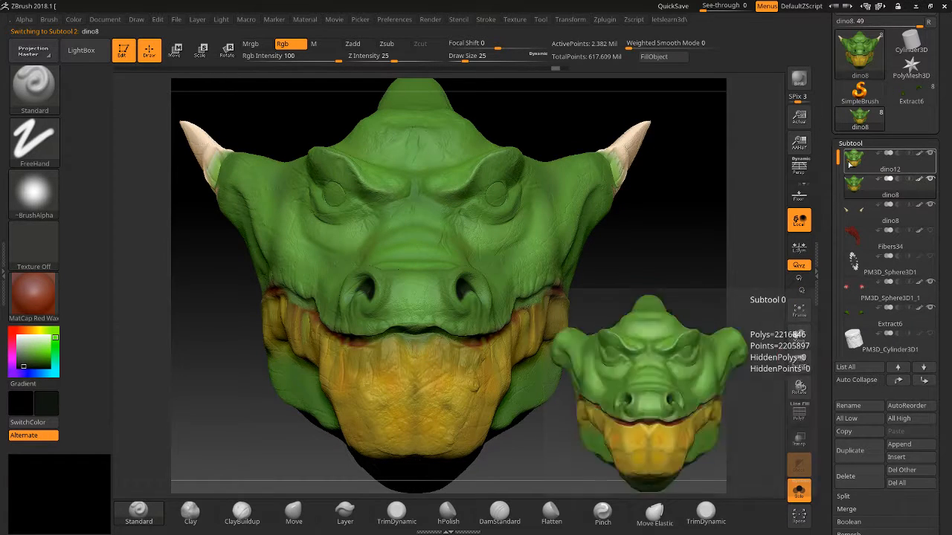
pyautogui.click(852, 162)
pyautogui.click(854, 186)
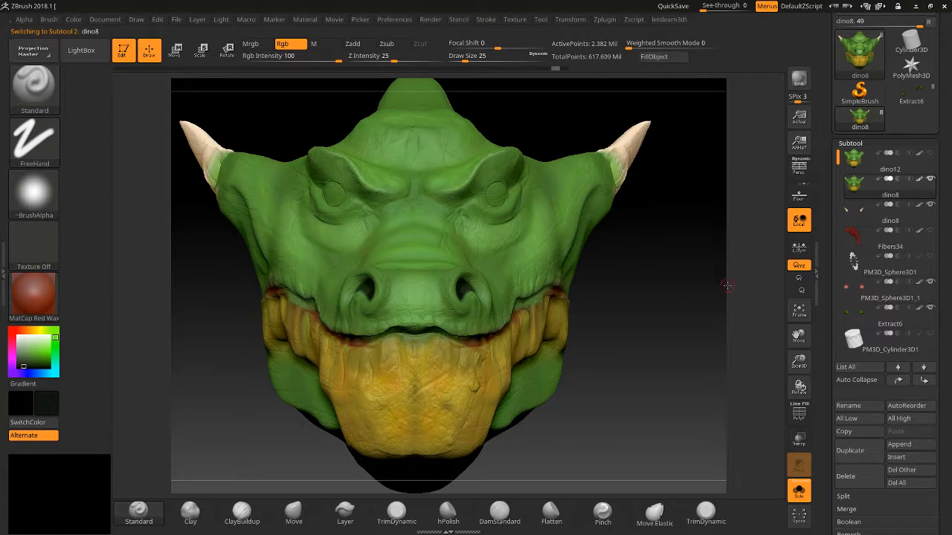
# Switch dino8 to its stored morph target at the lowest subdivision level, and step back up to higher levels to check the ears
pyautogui.moveTo(727, 286); pyautogui.dragTo(760, 312)
pyautogui.moveTo(823, 447); pyautogui.dragTo(819, 275)
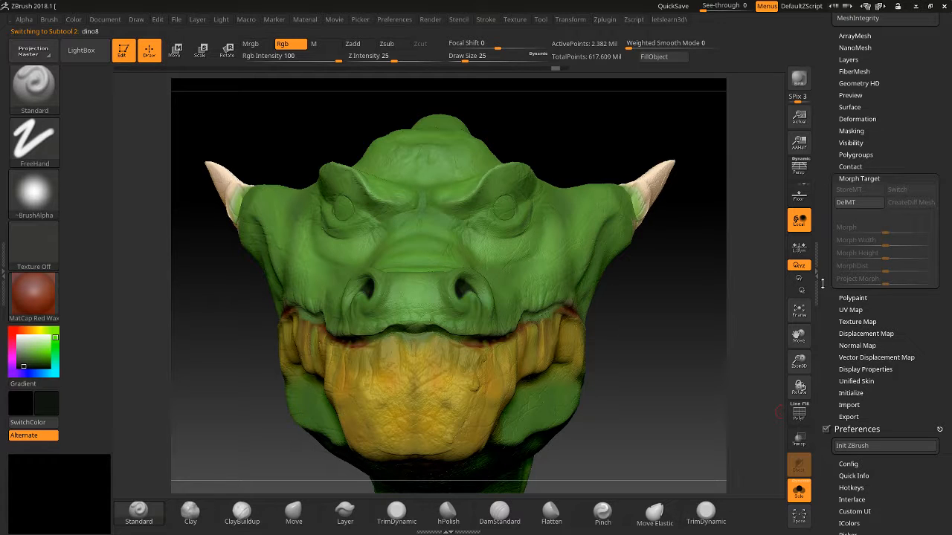
pyautogui.hotkey('shift', 'd')
pyautogui.hotkey('shift', 'd')
pyautogui.hotkey('shift', 'd')
pyautogui.hotkey('shift', 'd')
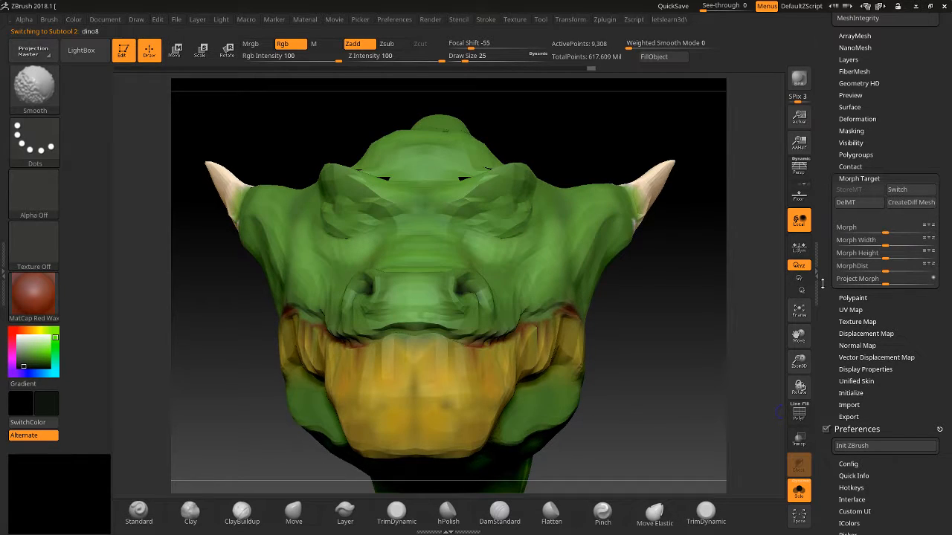
pyautogui.click(922, 192)
pyautogui.press('d')
pyautogui.press('d')
pyautogui.press('d')
pyautogui.press('d')
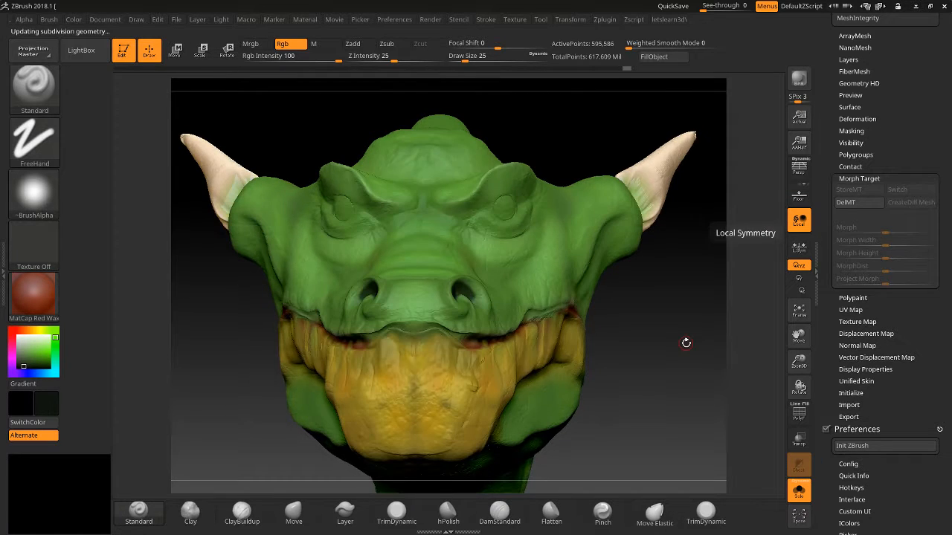
pyautogui.moveTo(685, 343); pyautogui.dragTo(691, 338)
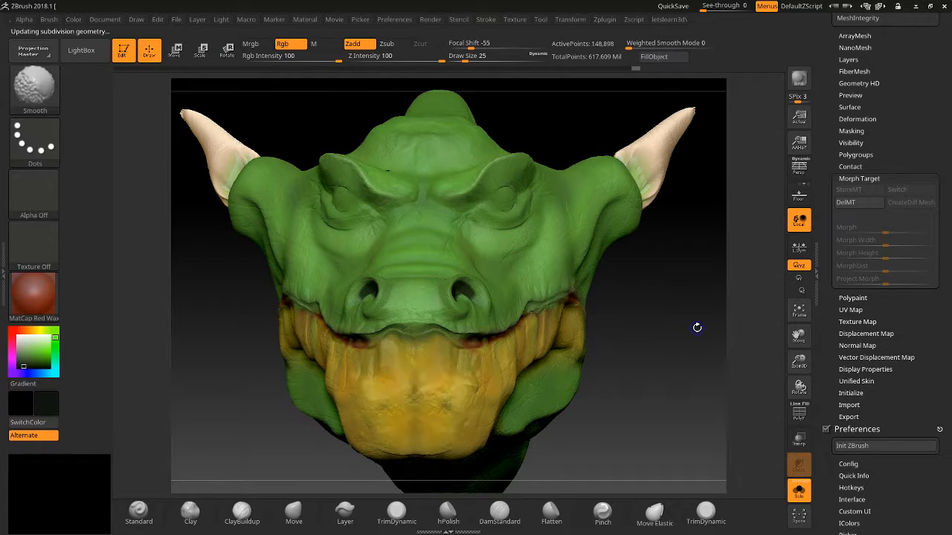
# Switch the morph target back at the lowest subdivision level and return dino8 to its highest subdivision level
pyautogui.click(906, 191)
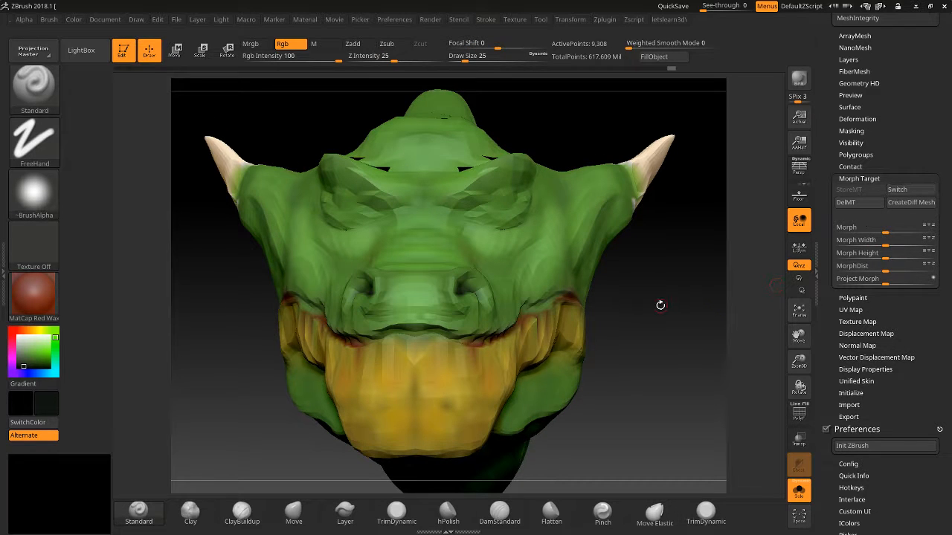
pyautogui.press('d')
pyautogui.press('d')
pyautogui.press('d')
pyautogui.press('d')
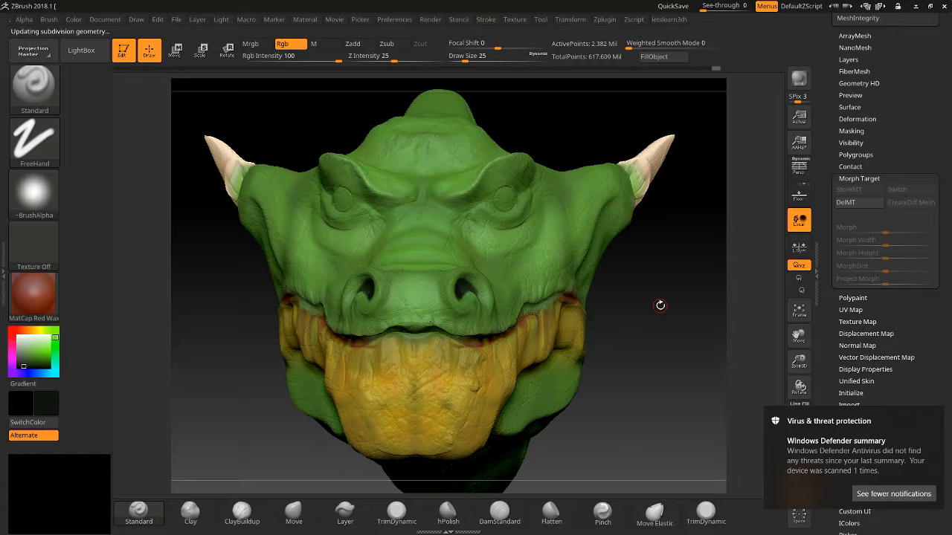
pyautogui.moveTo(660, 305); pyautogui.dragTo(617, 278)
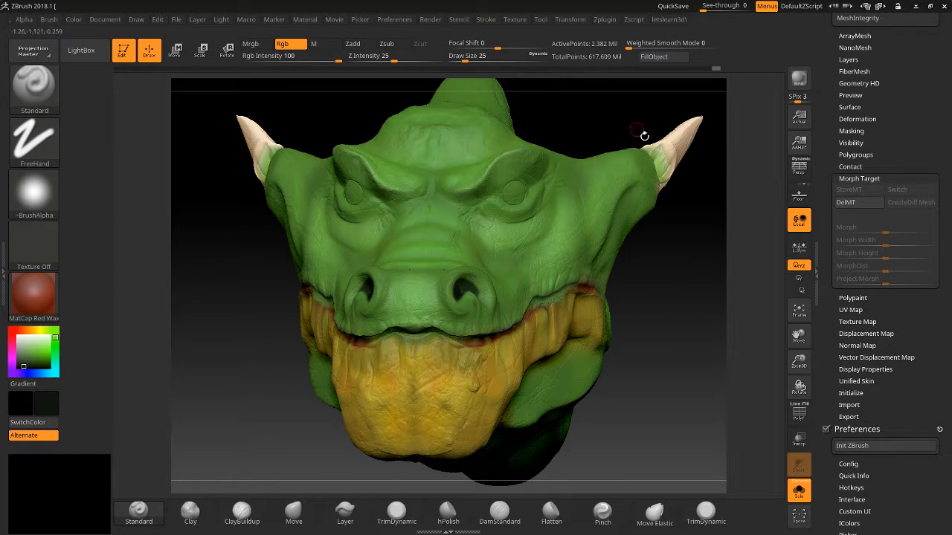
pyautogui.moveTo(646, 368); pyautogui.dragTo(656, 344)
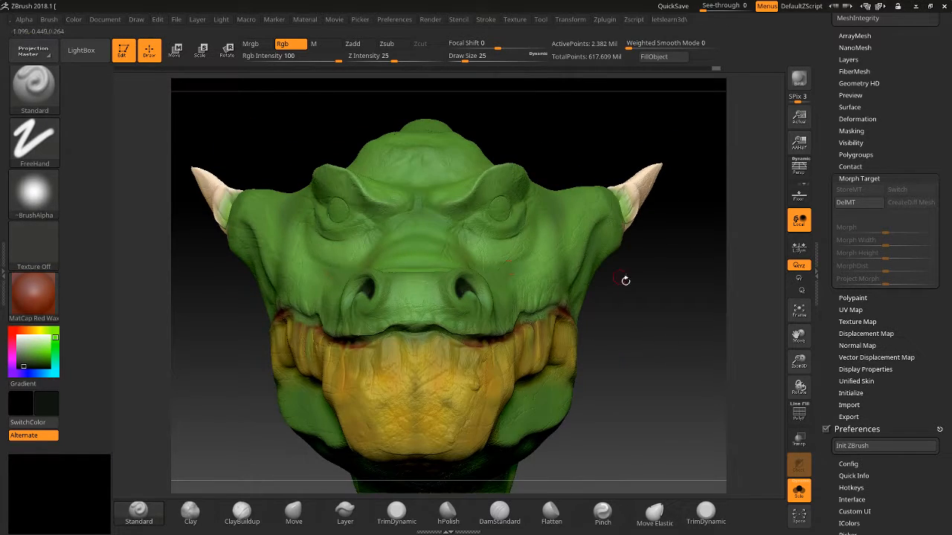
pyautogui.moveTo(625, 280); pyautogui.dragTo(630, 293)
# Turn off Solo mode and inspect the full head with its eyes and horns from the side
pyautogui.click(797, 491)
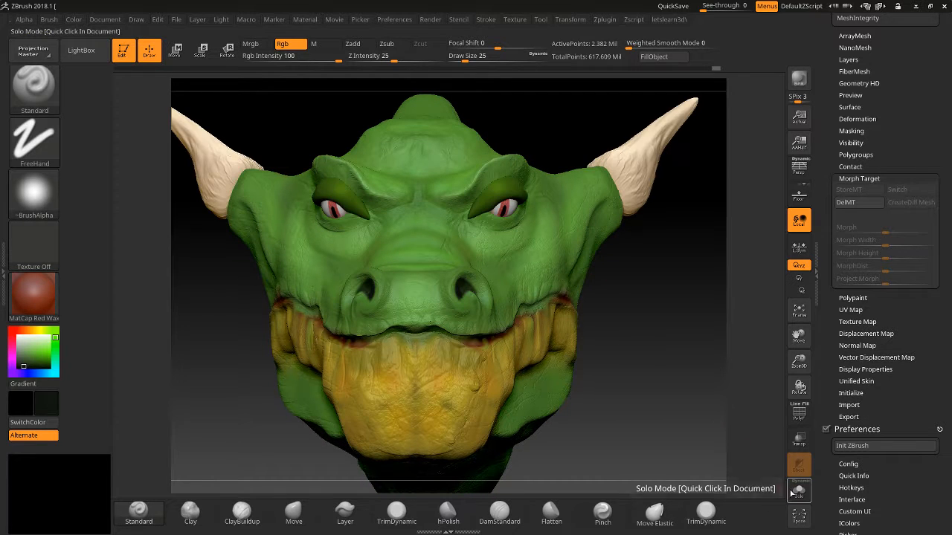
pyautogui.moveTo(826, 131); pyautogui.dragTo(809, 289)
pyautogui.moveTo(633, 355); pyautogui.dragTo(340, 381)
pyautogui.moveTo(262, 373); pyautogui.dragTo(452, 316)
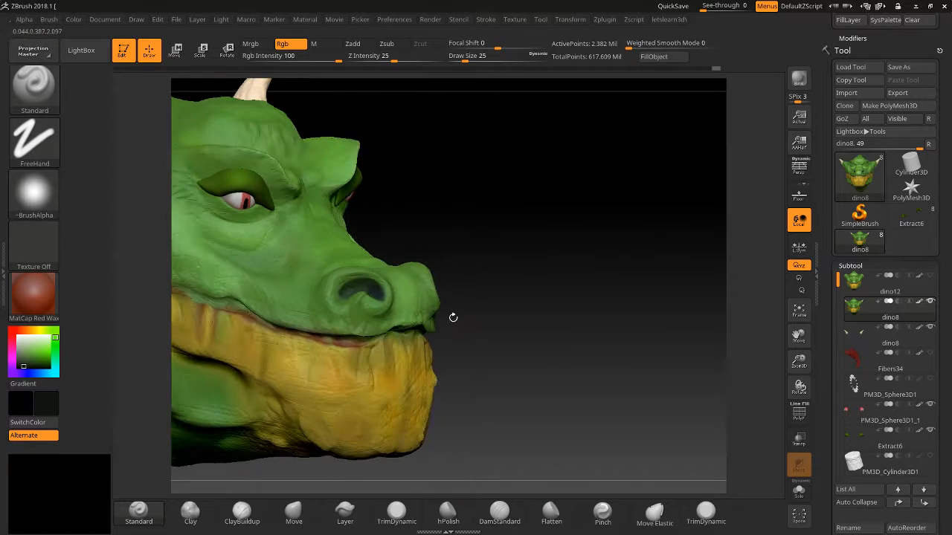
# Inspect the painted dino head with its eyes and horns from the side, close up on the snout, and from the front
pyautogui.moveTo(520, 298); pyautogui.dragTo(588, 287)
pyautogui.moveTo(799, 362); pyautogui.dragTo(795, 319)
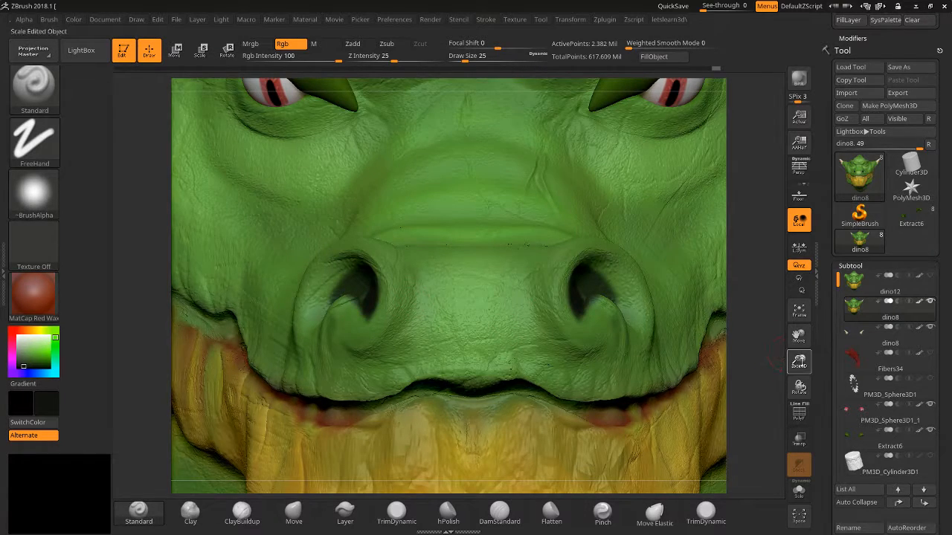
pyautogui.click(799, 308)
pyautogui.moveTo(711, 325); pyautogui.dragTo(439, 193)
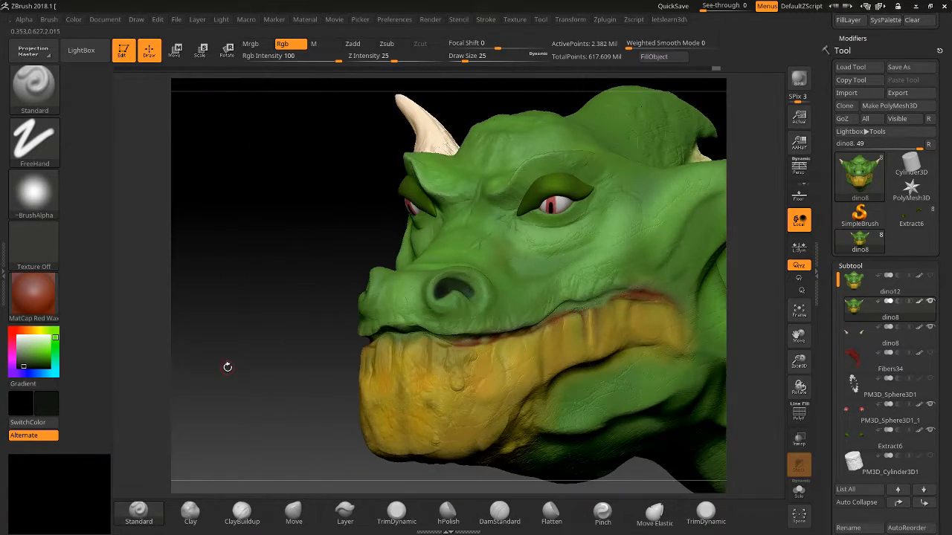
pyautogui.moveTo(227, 365); pyautogui.dragTo(487, 363)
pyautogui.moveTo(799, 360); pyautogui.dragTo(741, 354)
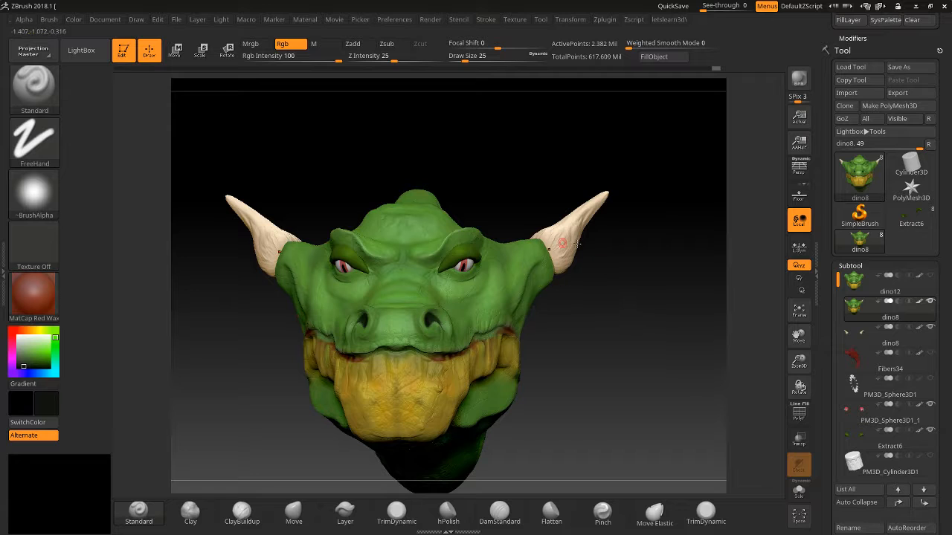
pyautogui.moveTo(644, 351); pyautogui.dragTo(593, 195)
pyautogui.moveTo(648, 323); pyautogui.dragTo(607, 278)
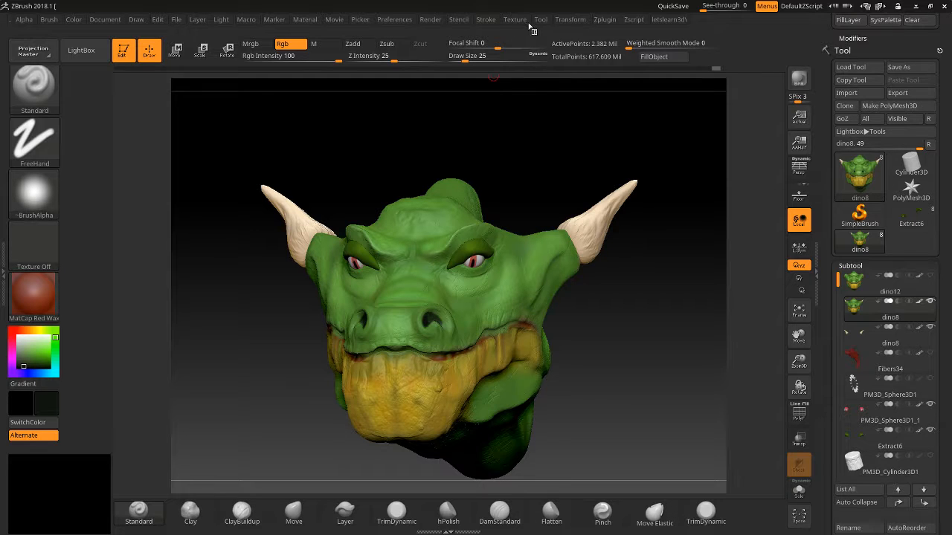
# Dock the Transform palette beside the canvas and examine its Use Posable Symmetry option
pyautogui.moveTo(576, 21)
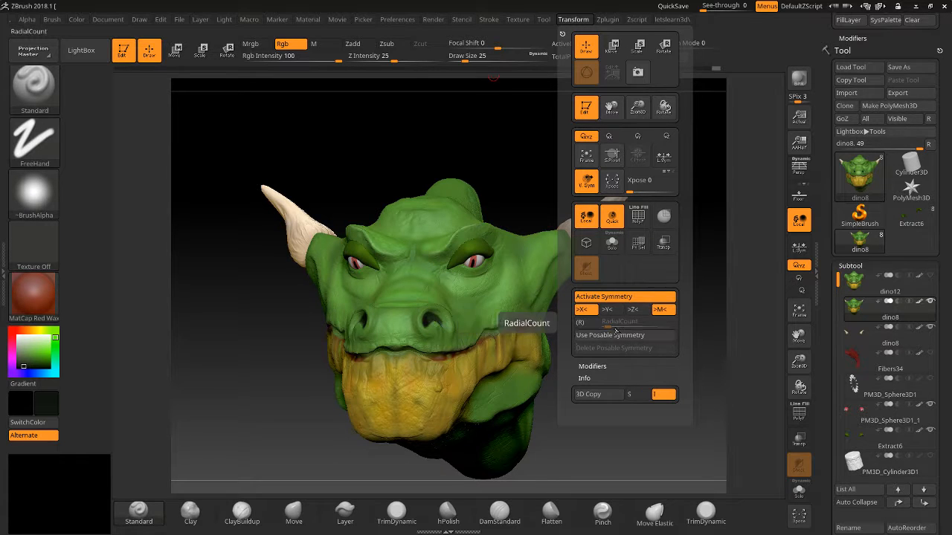
pyautogui.press('ctrl')
pyautogui.moveTo(610, 337)
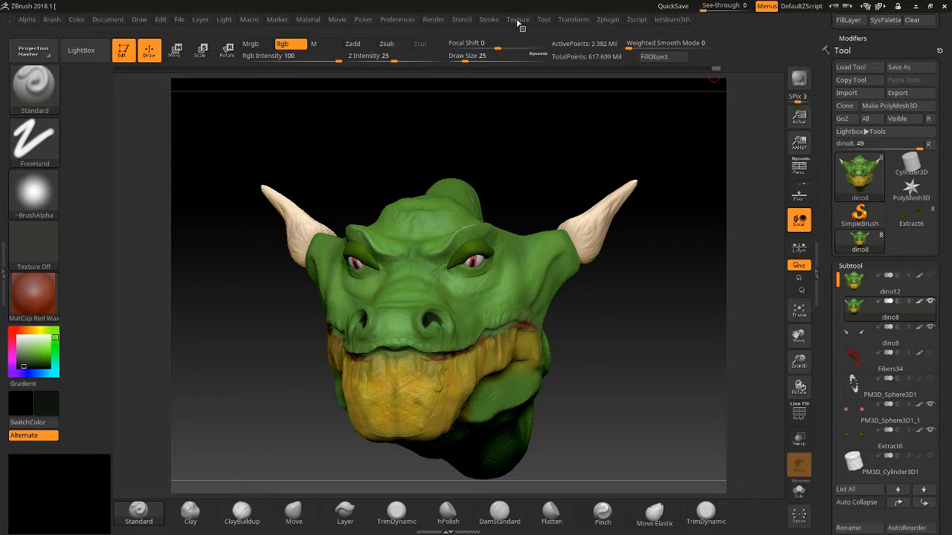
pyautogui.click(573, 20)
pyautogui.click(561, 30)
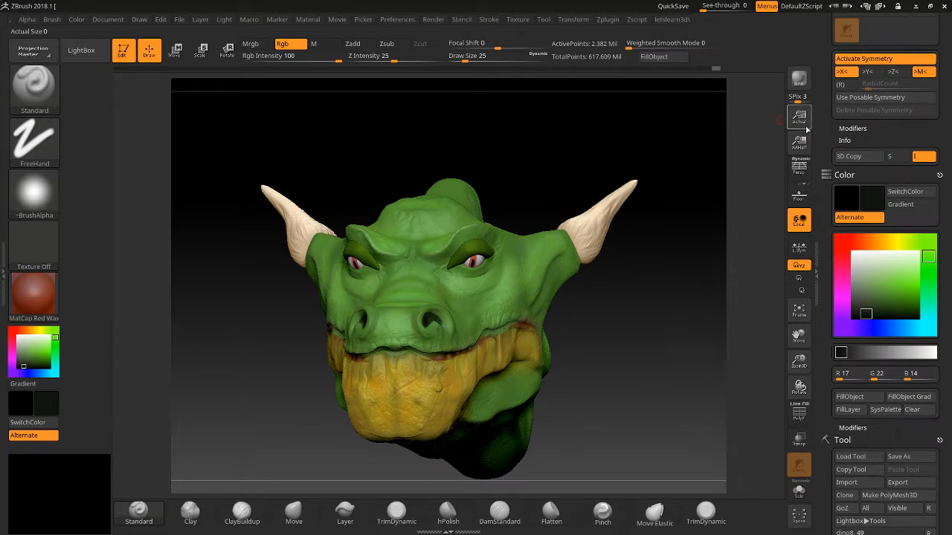
pyautogui.moveTo(854, 119); pyautogui.dragTo(854, 172)
pyautogui.press('ctrl')
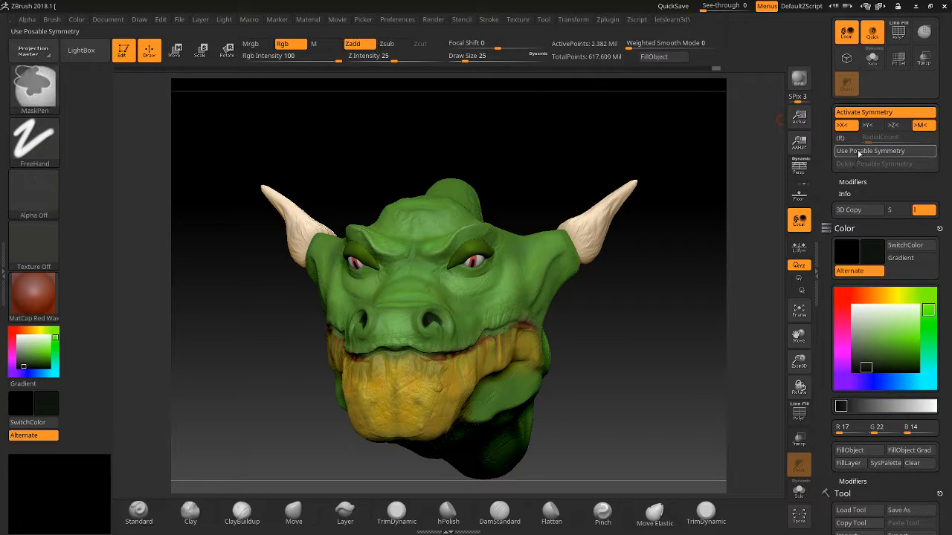
pyautogui.moveTo(859, 154)
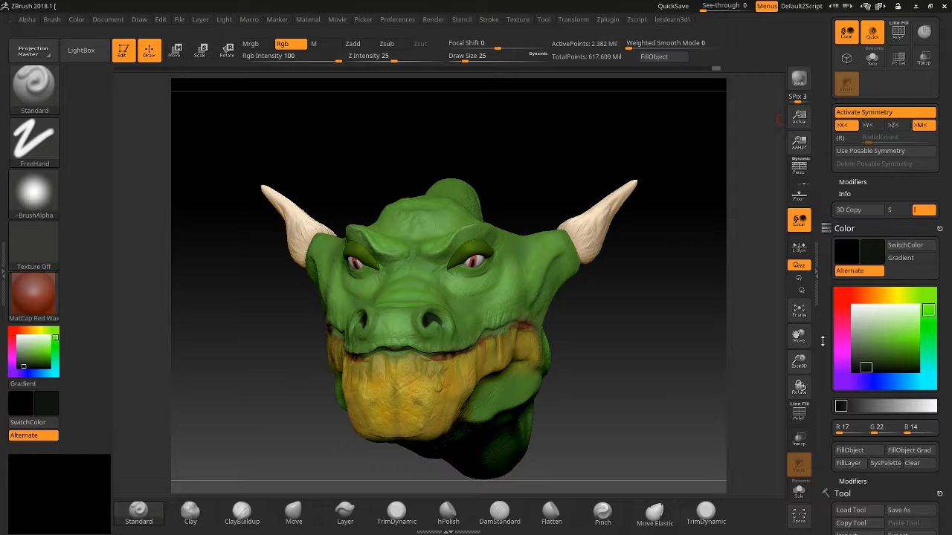
# Look over the subtool list and view the whole head straight from the front
pyautogui.scroll(-10, 823, 340)
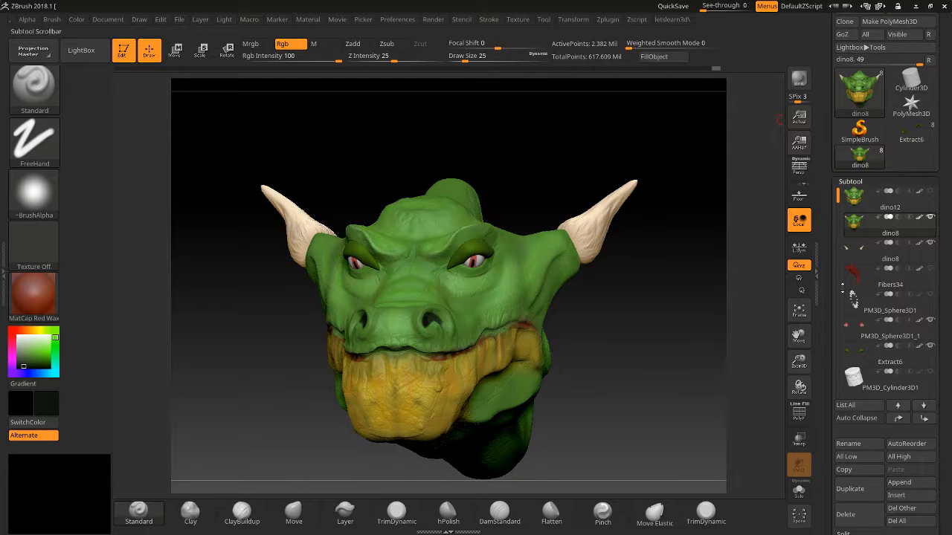
pyautogui.moveTo(863, 283)
pyautogui.moveTo(837, 195)
pyautogui.mouseDown()
pyautogui.moveTo(845, 240)
pyautogui.moveTo(839, 190)
pyautogui.mouseUp()
pyautogui.moveTo(828, 273); pyautogui.dragTo(819, 188)
pyautogui.keyDown('shift'); pyautogui.moveTo(691, 282); pyautogui.dragTo(692, 327); pyautogui.keyUp('shift')
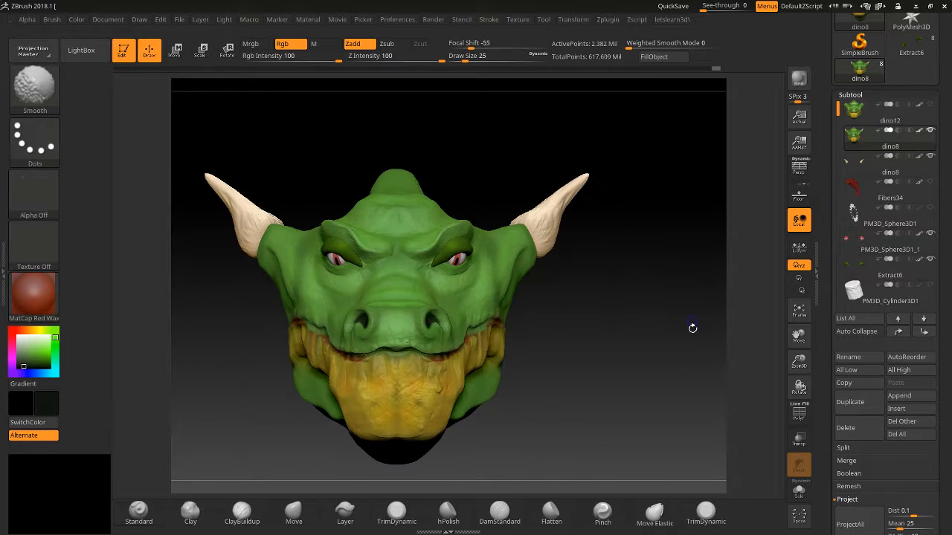
pyautogui.moveTo(792, 361)
pyautogui.mouseDown()
pyautogui.moveTo(790, 372)
pyautogui.moveTo(792, 361)
pyautogui.mouseUp()
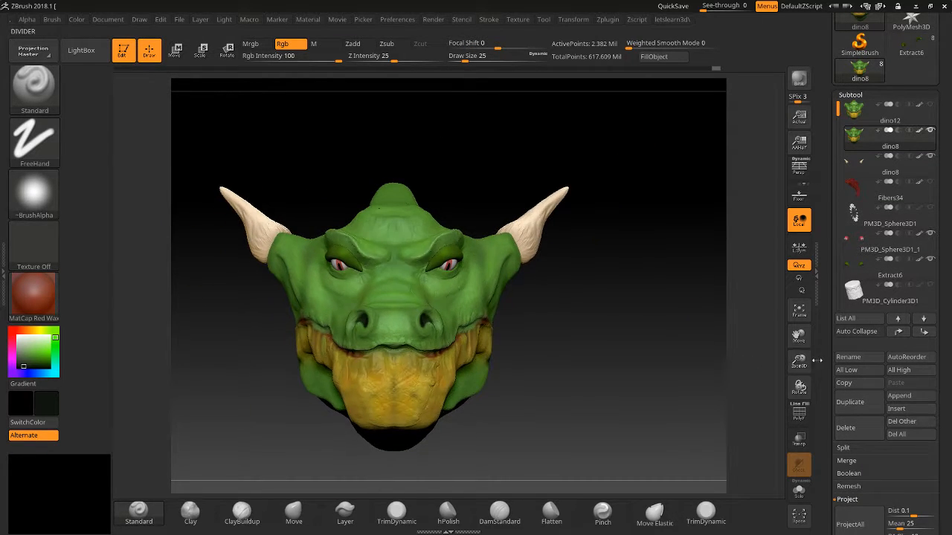
pyautogui.click(900, 400)
pyautogui.scroll(4, 822, 175)
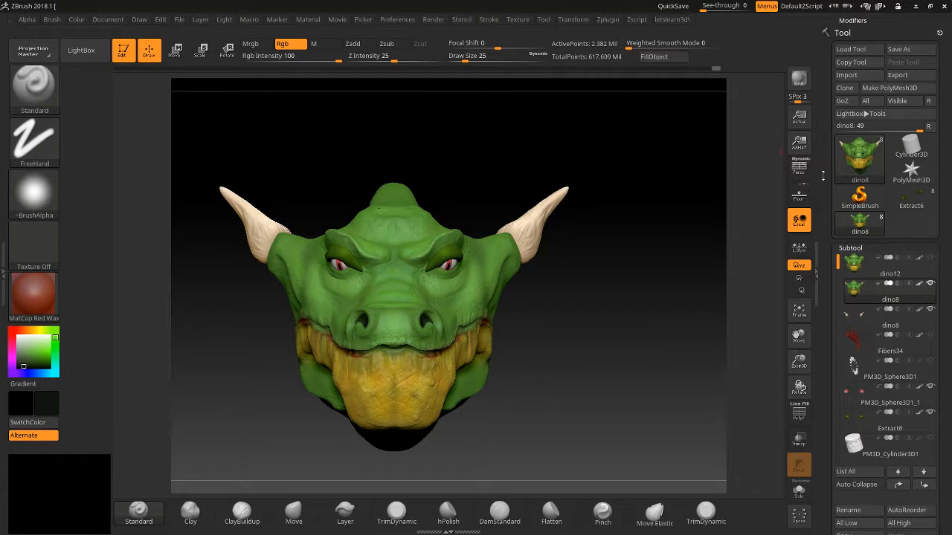
pyautogui.click(79, 52)
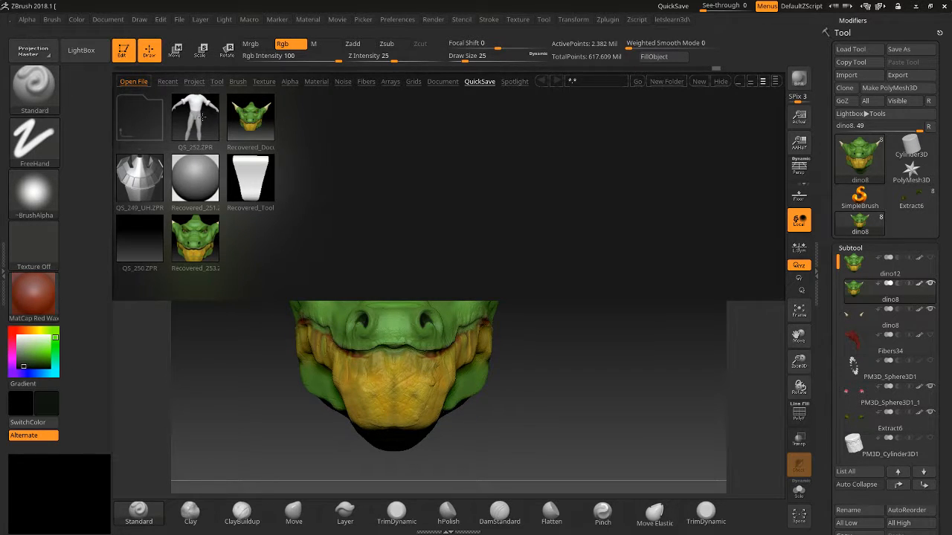
pyautogui.doubleClick(200, 117)
pyautogui.click(548, 297)
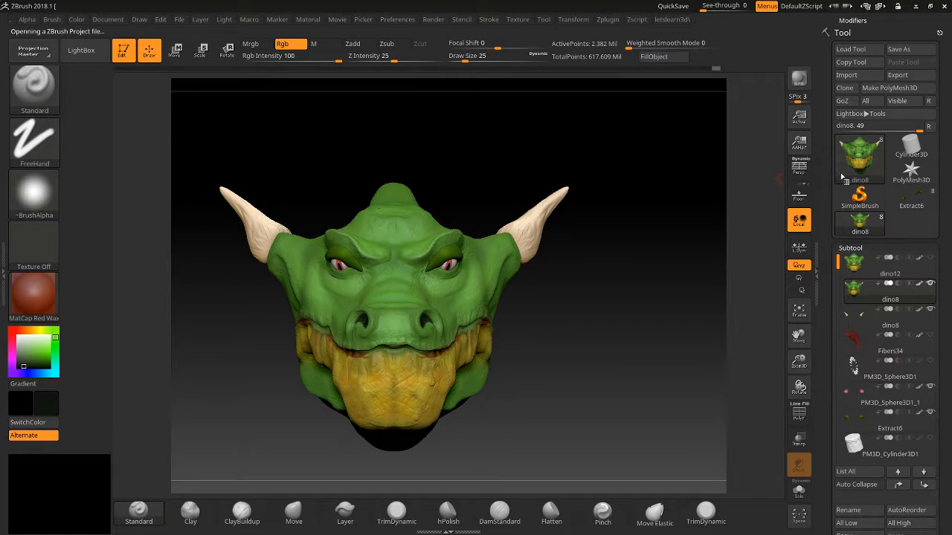
# Make the PM3D_Cylinder3D1 subtool active and isolate it in Solo mode
pyautogui.moveTo(855, 317)
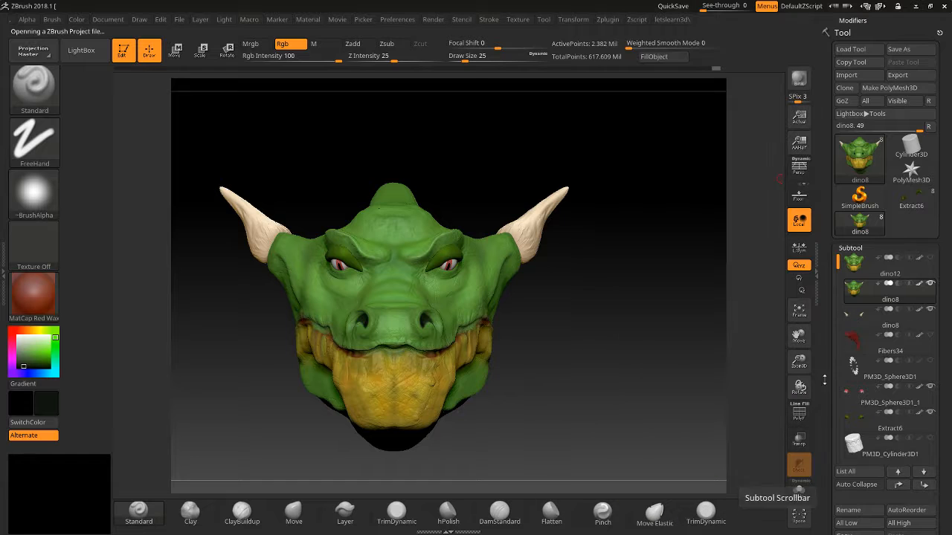
pyautogui.scroll(-5, 855, 372)
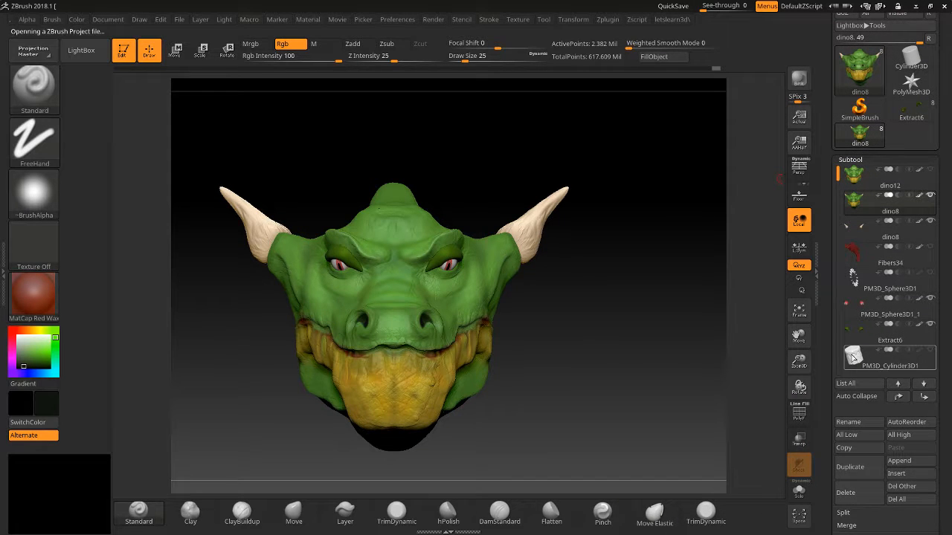
pyautogui.click(854, 356)
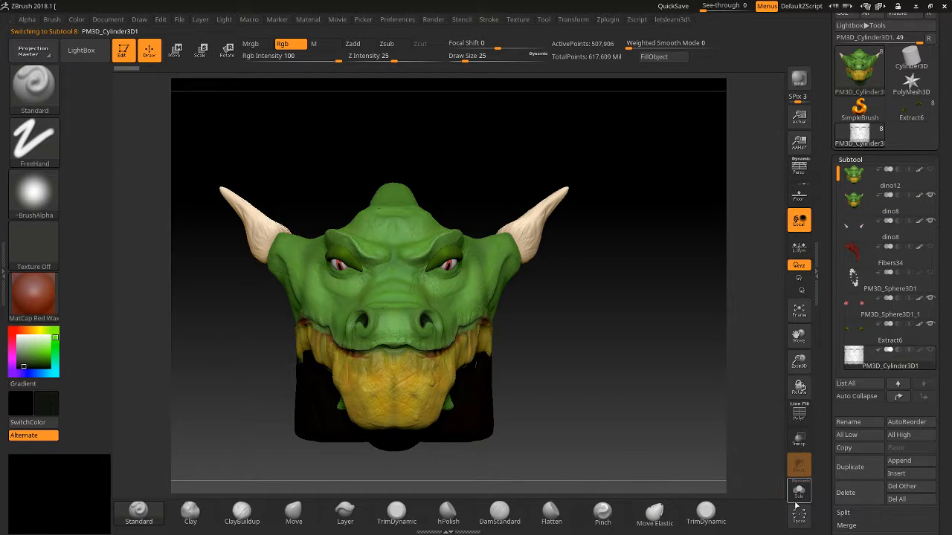
pyautogui.click(799, 490)
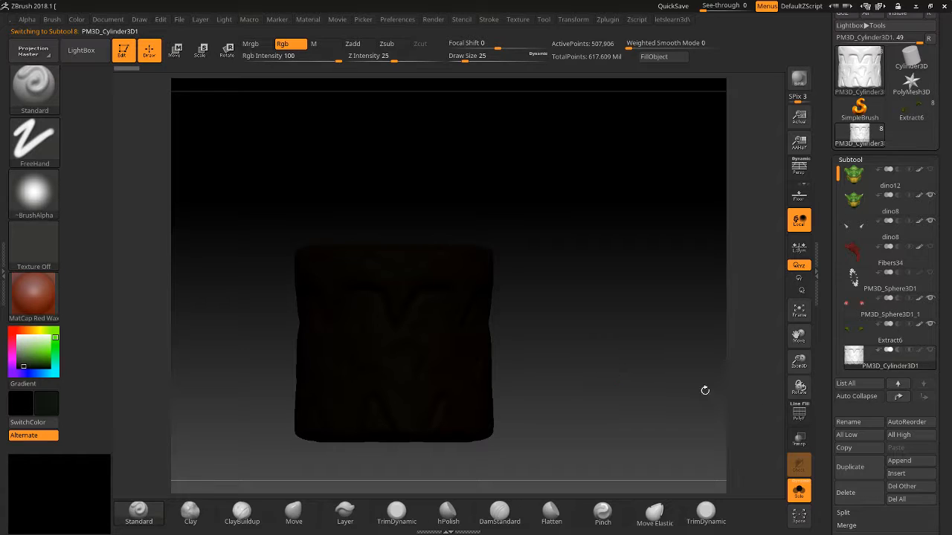
pyautogui.click(798, 493)
pyautogui.click(800, 495)
pyautogui.click(791, 418)
pyautogui.click(791, 418)
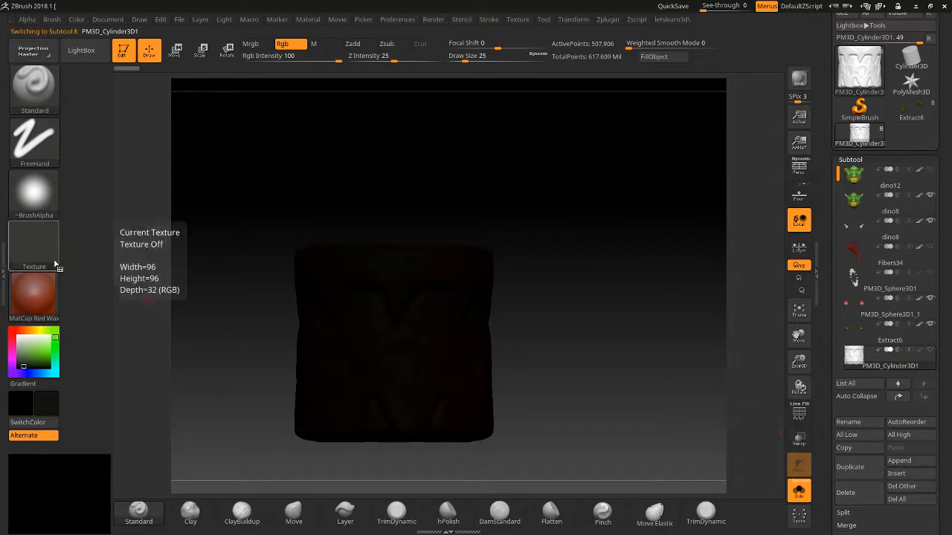
# Set the main colour to white and the material to SkinShade4
pyautogui.moveTo(29, 342)
pyautogui.mouseDown()
pyautogui.moveTo(45, 348)
pyautogui.moveTo(16, 335)
pyautogui.mouseUp()
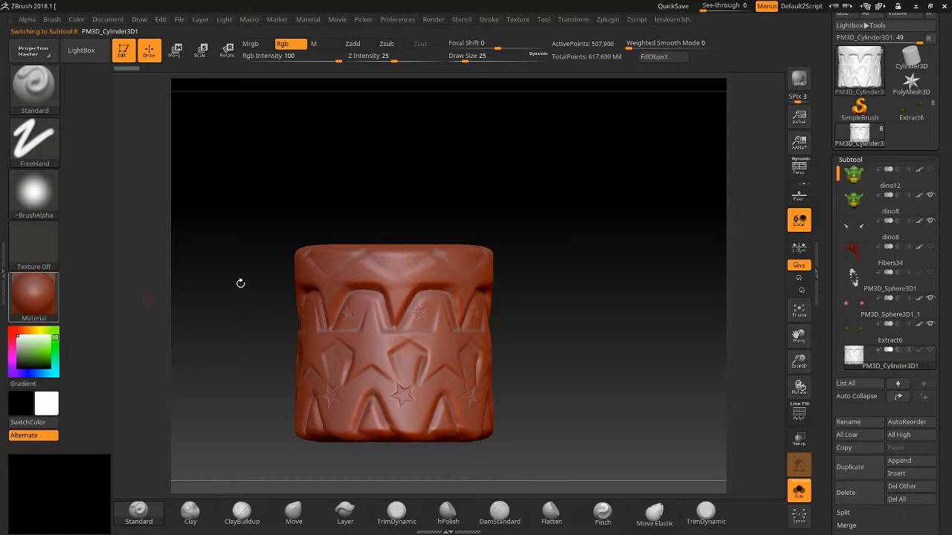
pyautogui.click(37, 291)
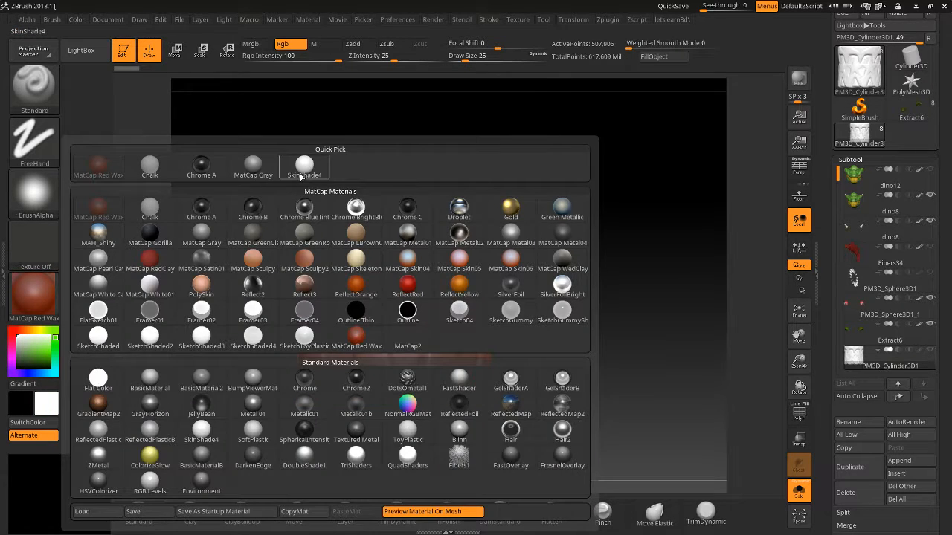
pyautogui.click(301, 178)
# Try a symmetrical paint stroke across the middle band of the star-patterned cylinder, and undo it
pyautogui.moveTo(235, 259); pyautogui.dragTo(266, 266)
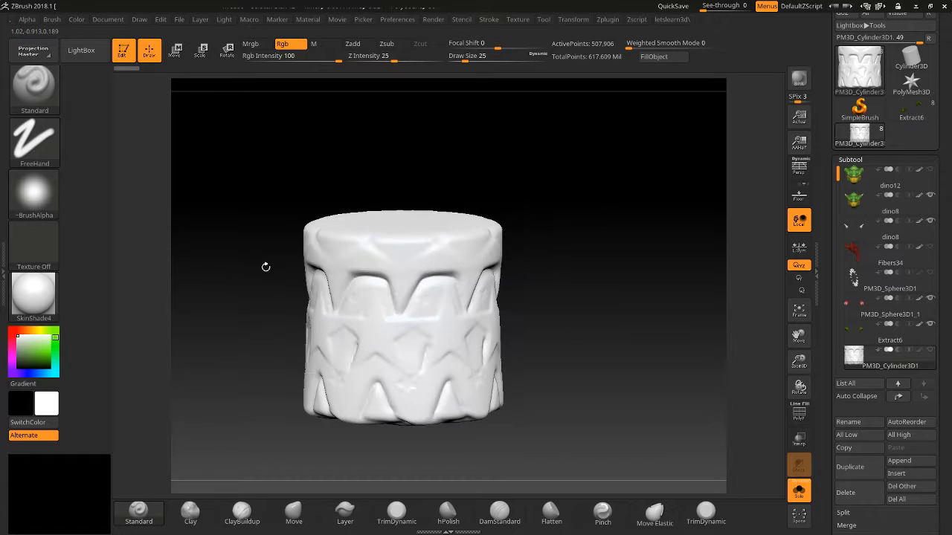
pyautogui.moveTo(226, 307)
pyautogui.mouseDown()
pyautogui.moveTo(219, 274)
pyautogui.moveTo(221, 296)
pyautogui.mouseUp()
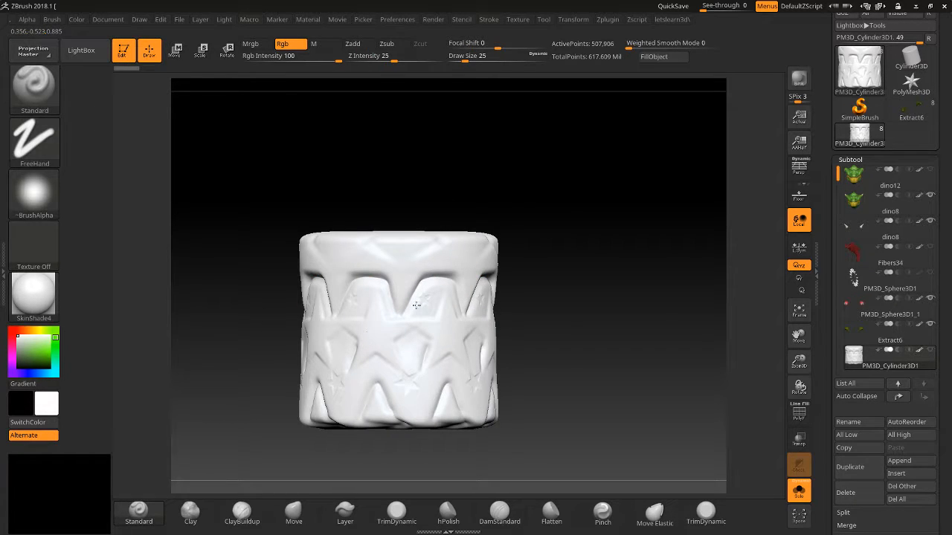
pyautogui.moveTo(798, 362); pyautogui.dragTo(823, 296)
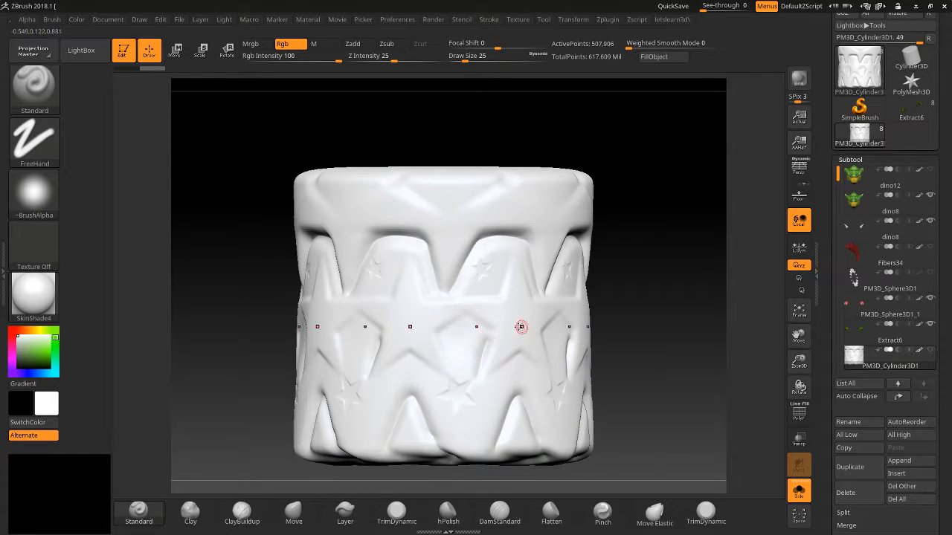
pyautogui.moveTo(528, 325); pyautogui.dragTo(441, 326)
pyautogui.hotkey('ctrl', 'z')
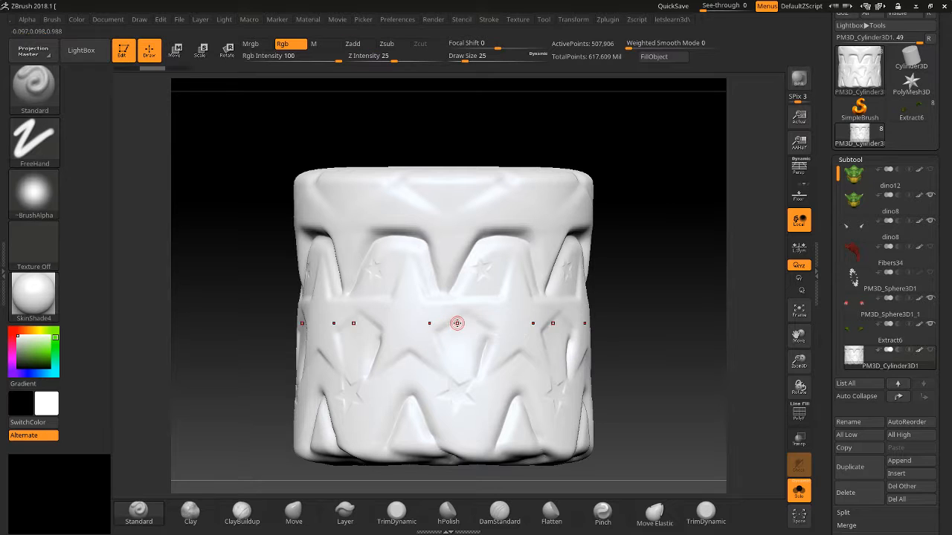
# Paint black test dots on the large stars around the cylinder's middle, and undo them
pyautogui.click(518, 322)
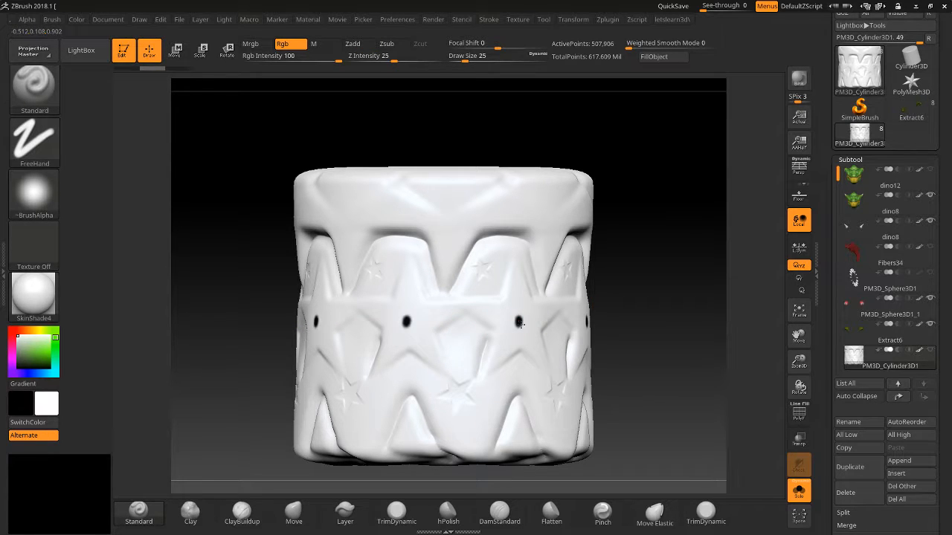
pyautogui.moveTo(520, 322); pyautogui.dragTo(522, 321)
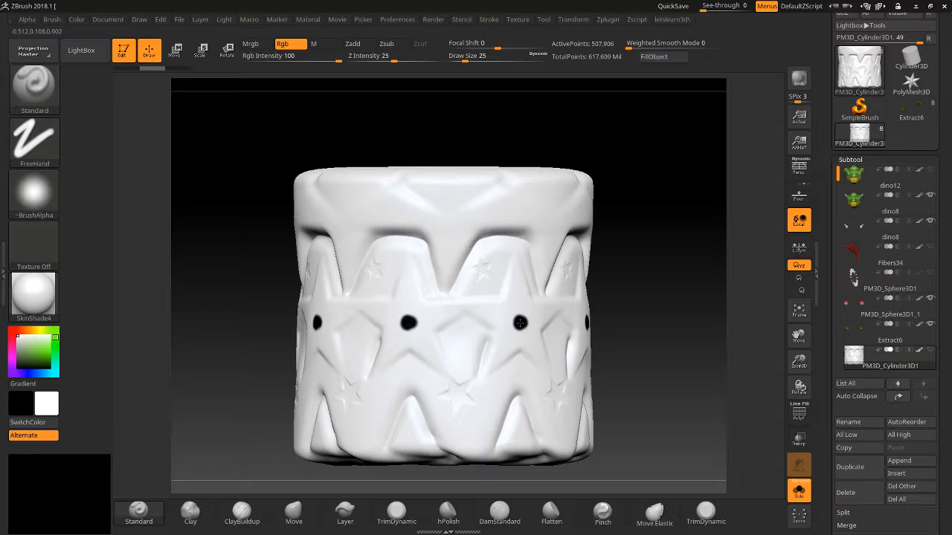
pyautogui.keyDown('alt'); pyautogui.moveTo(659, 340); pyautogui.dragTo(757, 338); pyautogui.keyUp('alt')
pyautogui.click(628, 323)
pyautogui.hotkey('ctrl', 'z')
pyautogui.hotkey('ctrl', 'z')
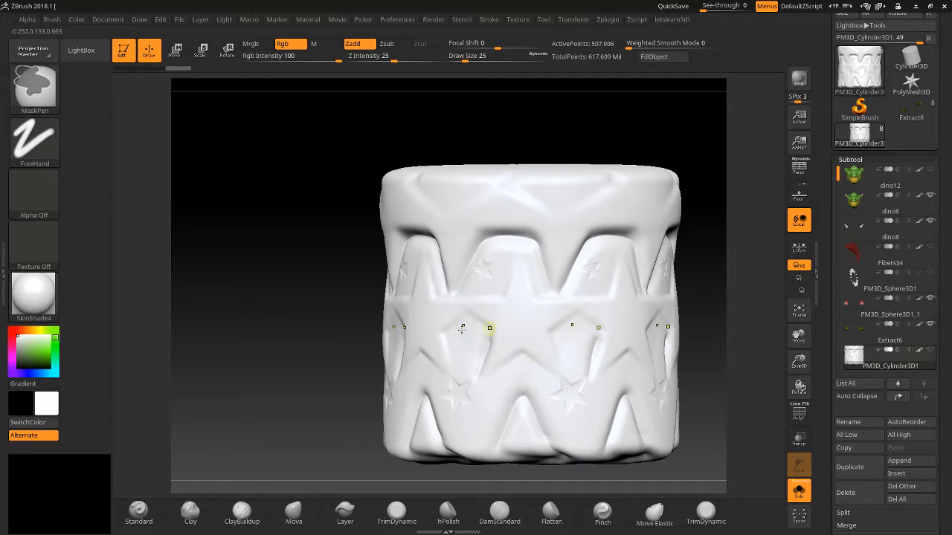
# Paint a looping black line from the cylinder's middle up to its rim with radial symmetry, and undo it
pyautogui.keyDown('alt'); pyautogui.moveTo(348, 331); pyautogui.dragTo(260, 332); pyautogui.keyUp('alt')
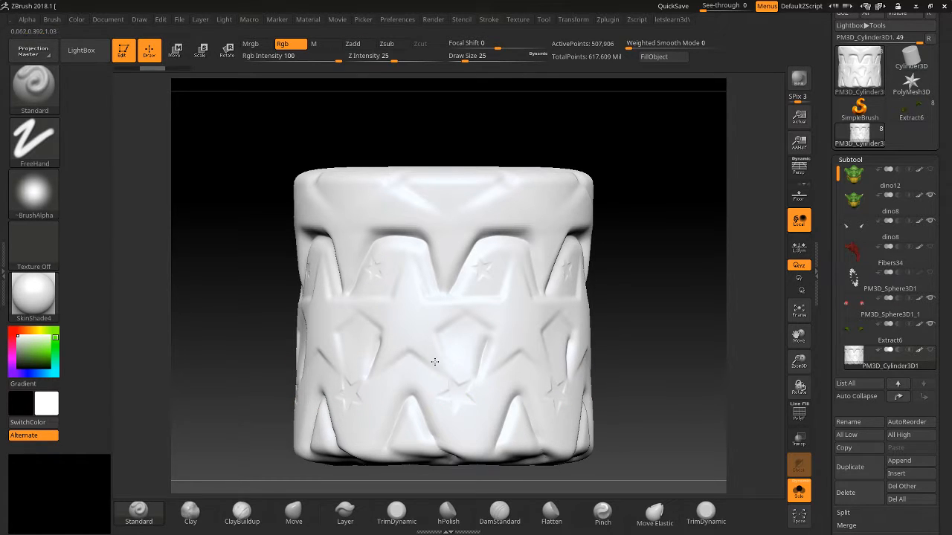
pyautogui.moveTo(411, 302)
pyautogui.mouseDown()
pyautogui.moveTo(402, 339)
pyautogui.moveTo(416, 380)
pyautogui.moveTo(409, 331)
pyautogui.moveTo(348, 293)
pyautogui.moveTo(424, 216)
pyautogui.moveTo(456, 212)
pyautogui.mouseUp()
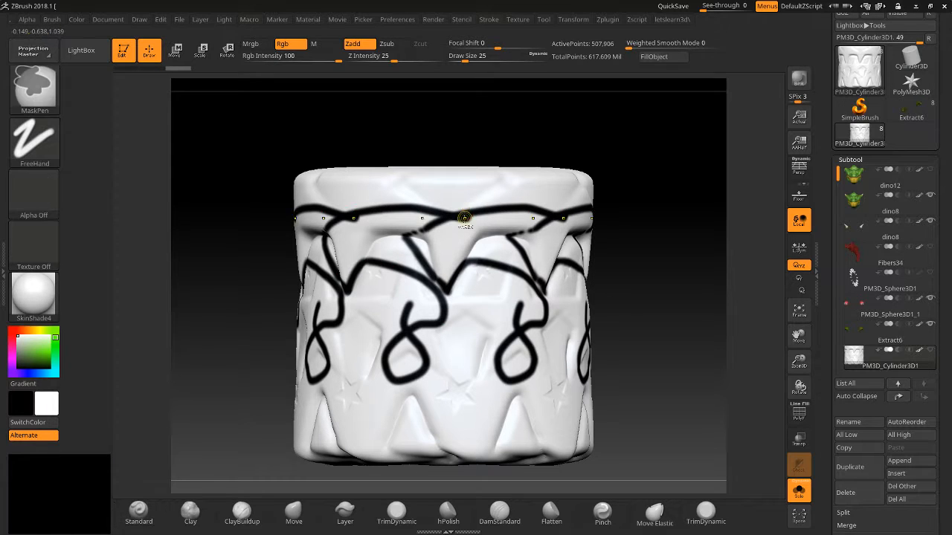
pyautogui.hotkey('ctrl', 'z')
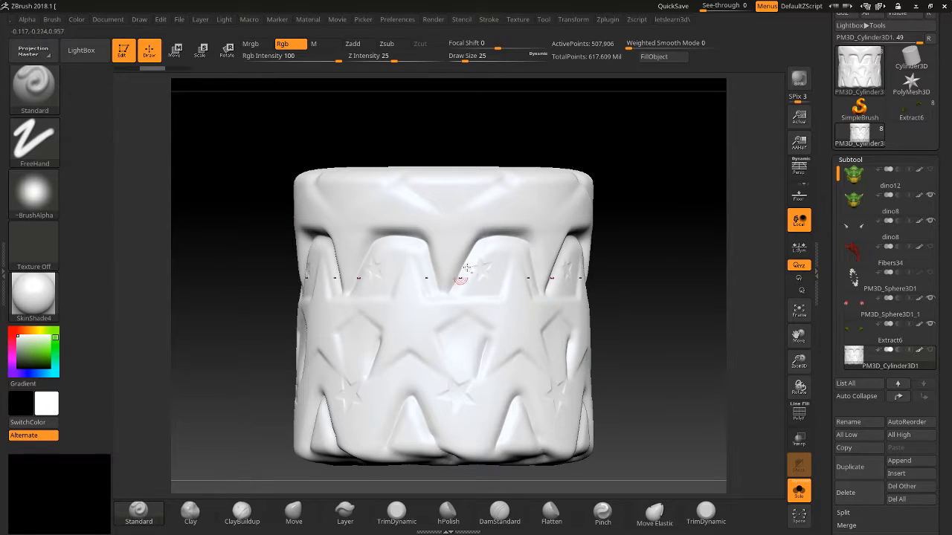
# Paint solid black patches repeated around the cylinder's upper rim, and undo them
pyautogui.moveTo(503, 181)
pyautogui.mouseDown()
pyautogui.moveTo(459, 223)
pyautogui.moveTo(462, 242)
pyautogui.moveTo(484, 228)
pyautogui.moveTo(507, 232)
pyautogui.moveTo(504, 182)
pyautogui.moveTo(466, 223)
pyautogui.moveTo(469, 212)
pyautogui.moveTo(490, 226)
pyautogui.moveTo(504, 199)
pyautogui.moveTo(488, 195)
pyautogui.moveTo(472, 223)
pyautogui.moveTo(496, 198)
pyautogui.moveTo(488, 218)
pyautogui.moveTo(495, 209)
pyautogui.mouseUp()
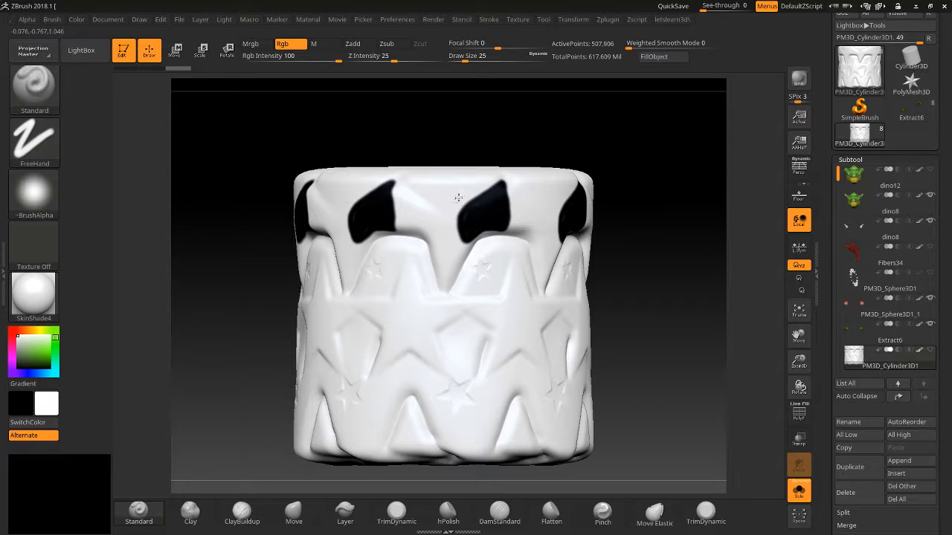
pyautogui.moveTo(453, 199)
pyautogui.mouseDown()
pyautogui.moveTo(484, 179)
pyautogui.moveTo(464, 182)
pyautogui.moveTo(448, 192)
pyautogui.moveTo(492, 175)
pyautogui.mouseUp()
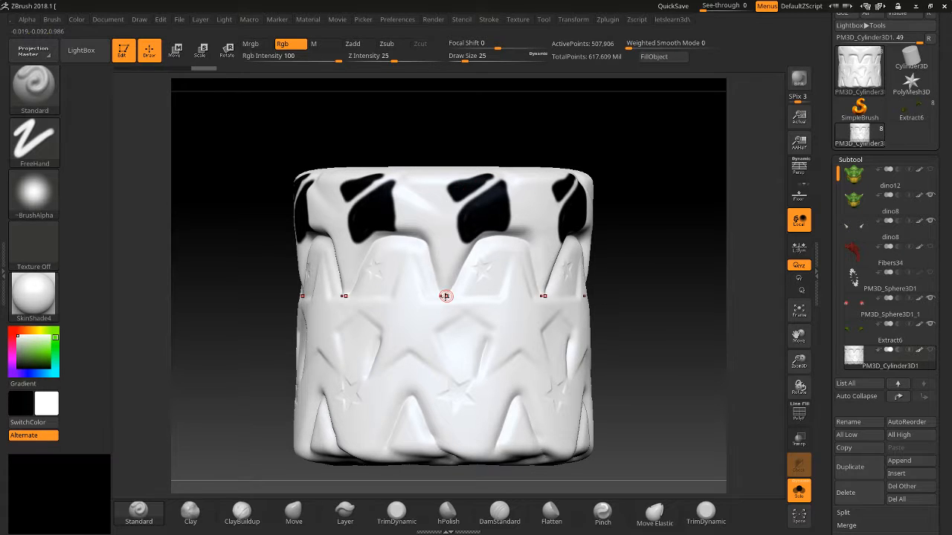
pyautogui.hotkey('ctrl', 'z')
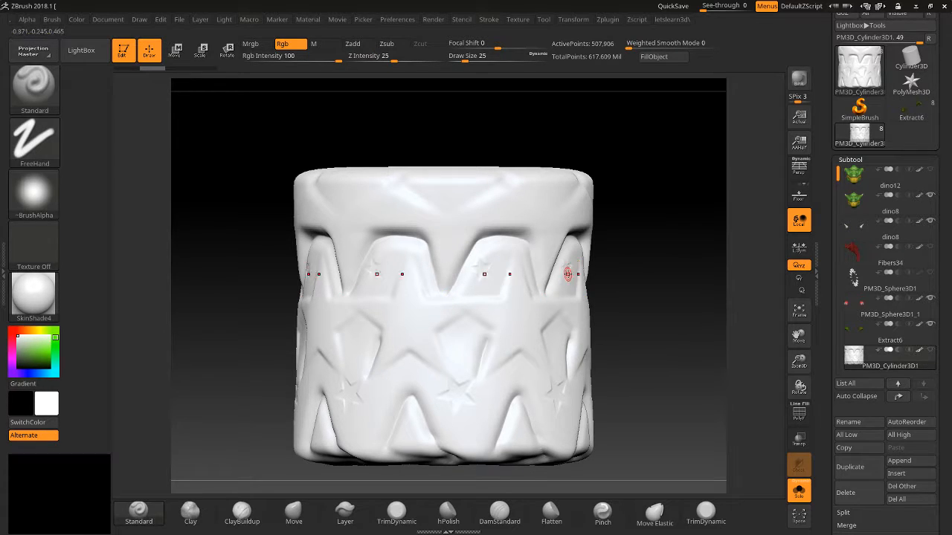
# Show the cylinder's Move gizmo, turn off radial symmetry, and change the symmetry axis from Y to X
pyautogui.moveTo(799, 362)
pyautogui.mouseDown()
pyautogui.moveTo(797, 342)
pyautogui.moveTo(790, 358)
pyautogui.mouseUp()
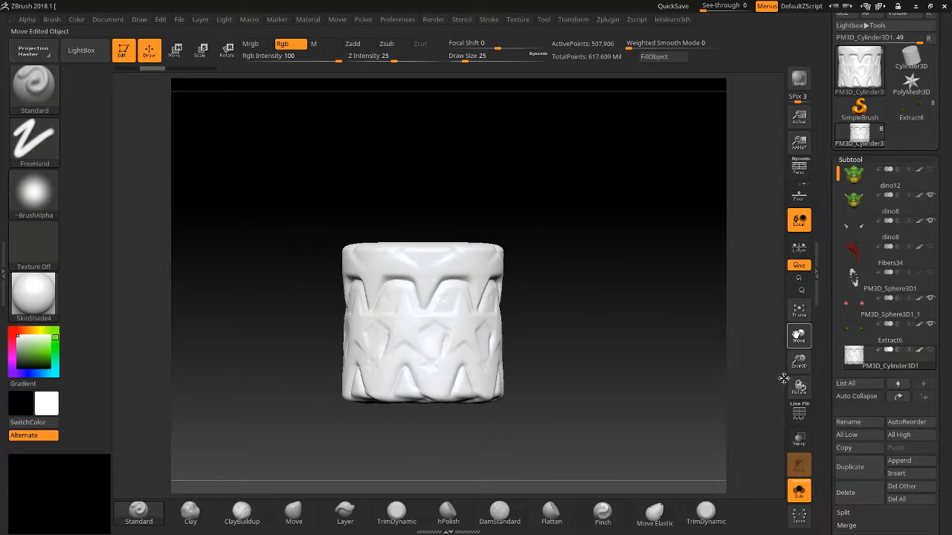
pyautogui.click(174, 50)
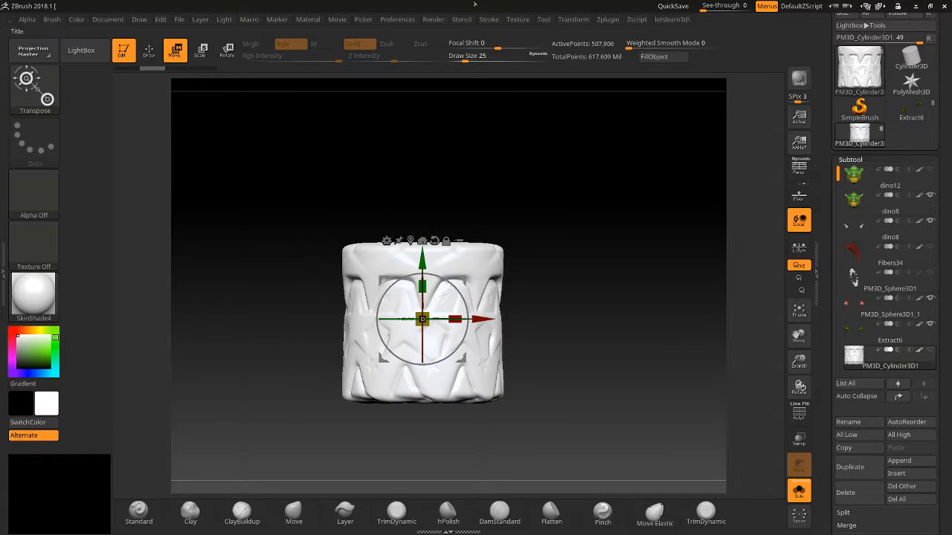
pyautogui.moveTo(821, 31); pyautogui.dragTo(793, 315)
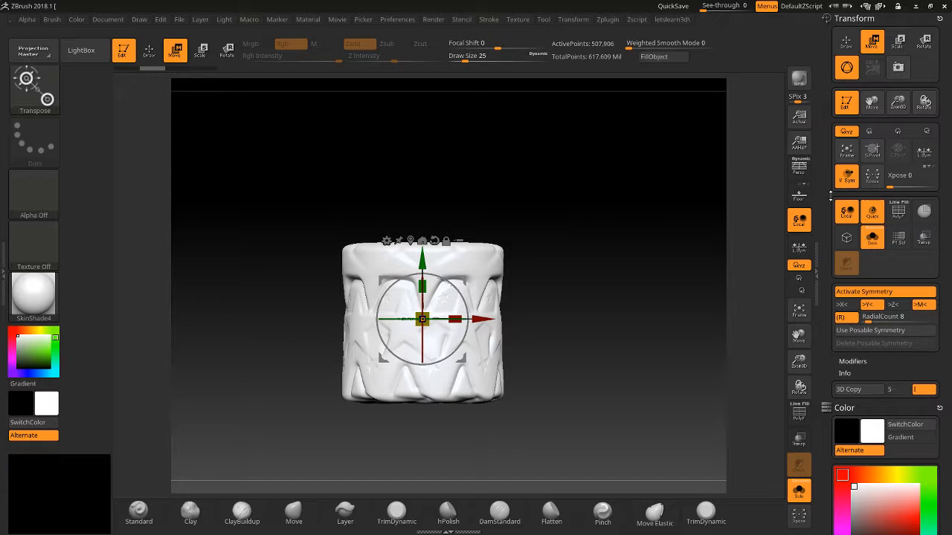
pyautogui.click(840, 317)
pyautogui.click(844, 305)
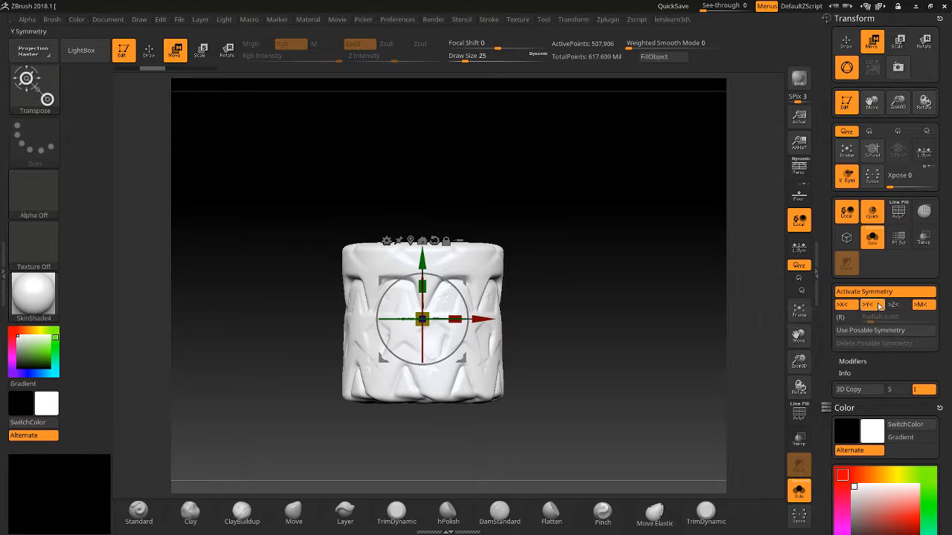
pyautogui.click(880, 306)
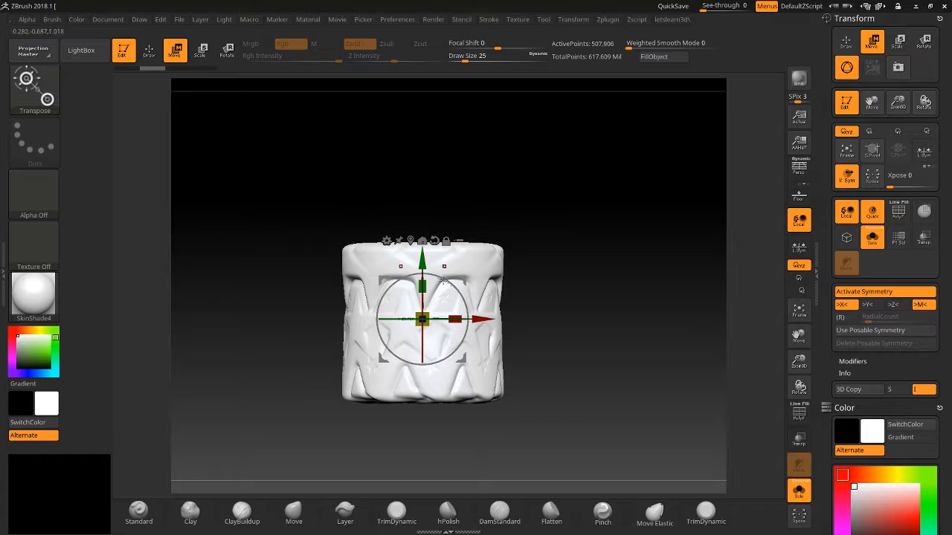
# Stretch the cylinder along Y to a size of about 4.37, return to Draw mode, and check it from several angles
pyautogui.moveTo(426, 286); pyautogui.dragTo(438, 187)
pyautogui.press('q')
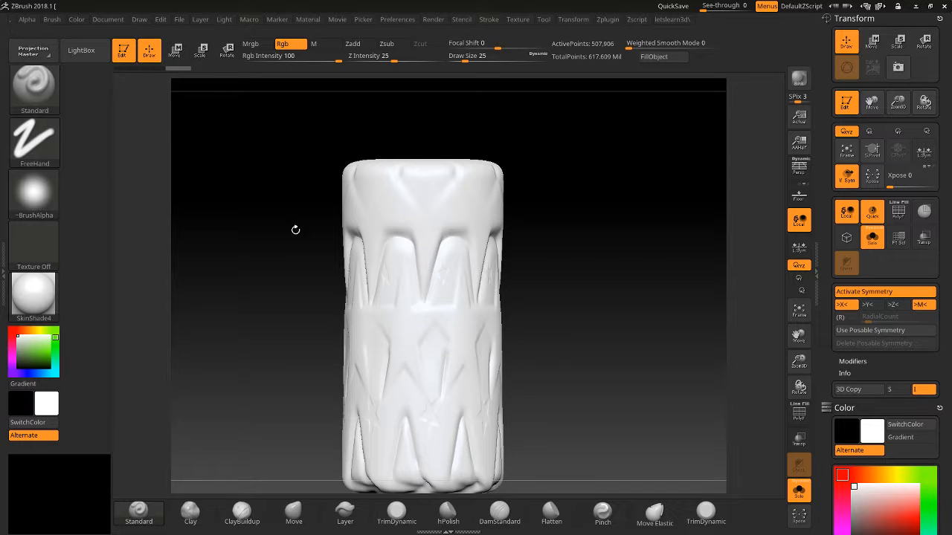
pyautogui.moveTo(295, 228)
pyautogui.mouseDown()
pyautogui.moveTo(289, 253)
pyautogui.moveTo(598, 346)
pyautogui.mouseUp()
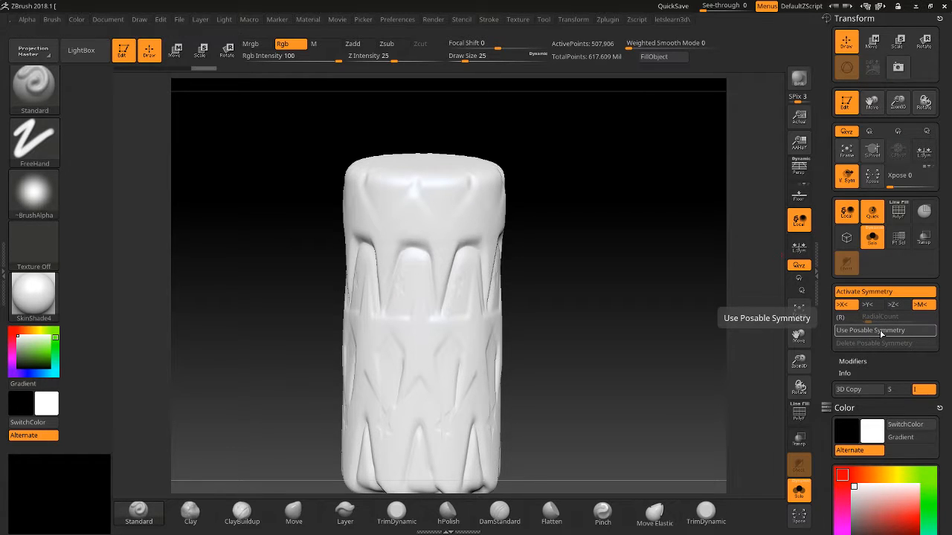
pyautogui.moveTo(687, 331)
pyautogui.mouseDown()
pyautogui.moveTo(676, 300)
pyautogui.moveTo(319, 351)
pyautogui.moveTo(340, 346)
pyautogui.mouseUp()
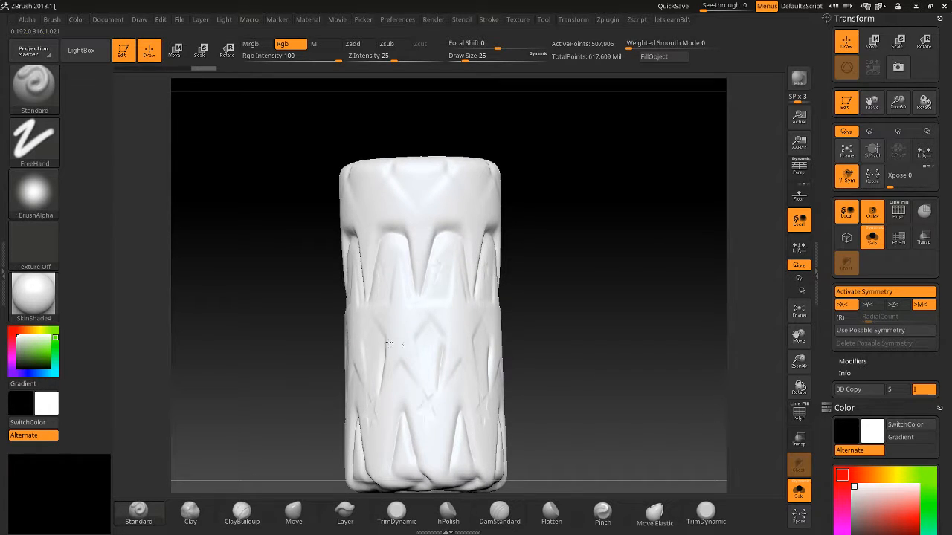
pyautogui.moveTo(623, 327); pyautogui.dragTo(629, 341)
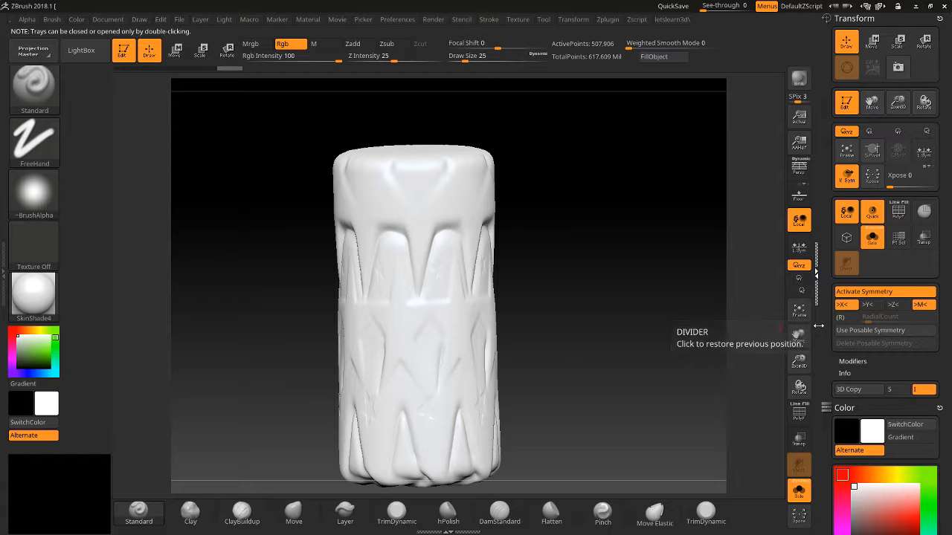
# Expand the transform Modifiers and Info settings and examine the axis options, then face the cylinder straight on
pyautogui.moveTo(823, 339); pyautogui.dragTo(826, 362)
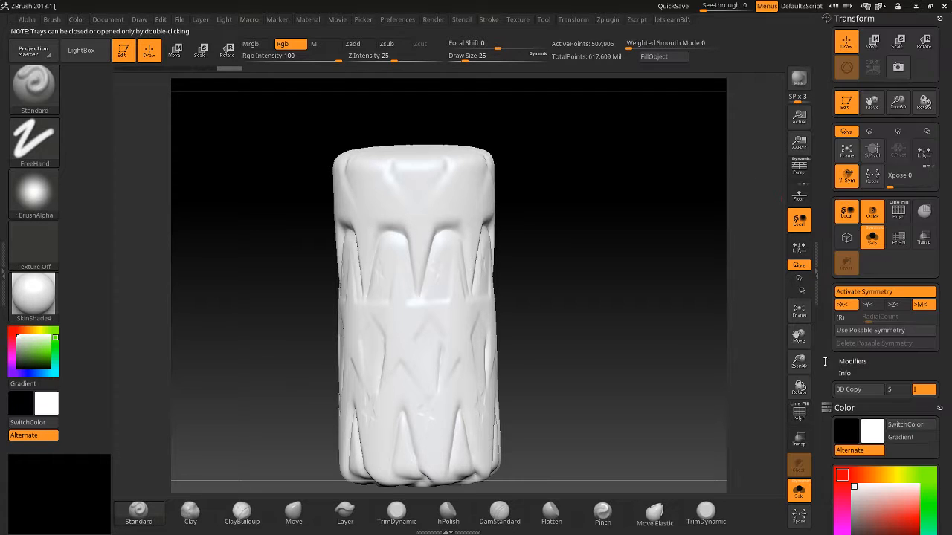
pyautogui.click(847, 362)
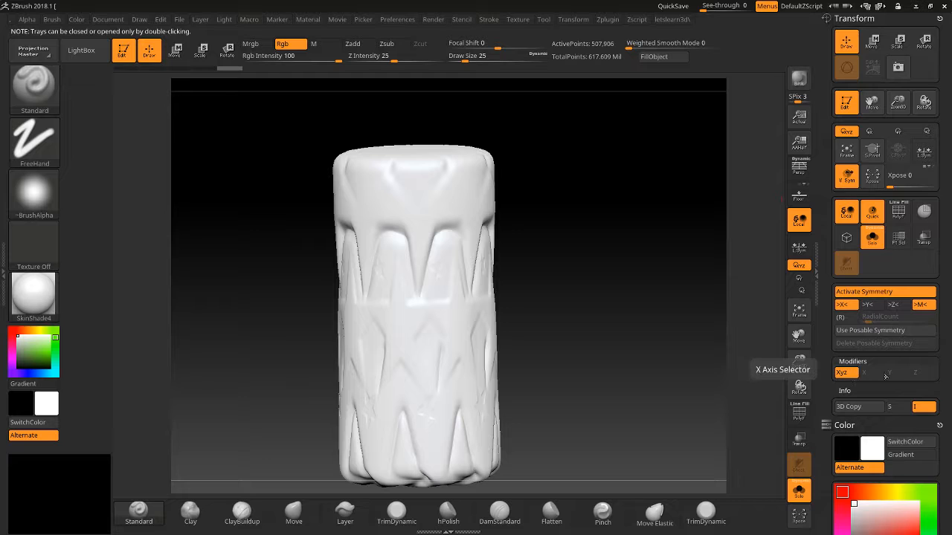
pyautogui.click(841, 391)
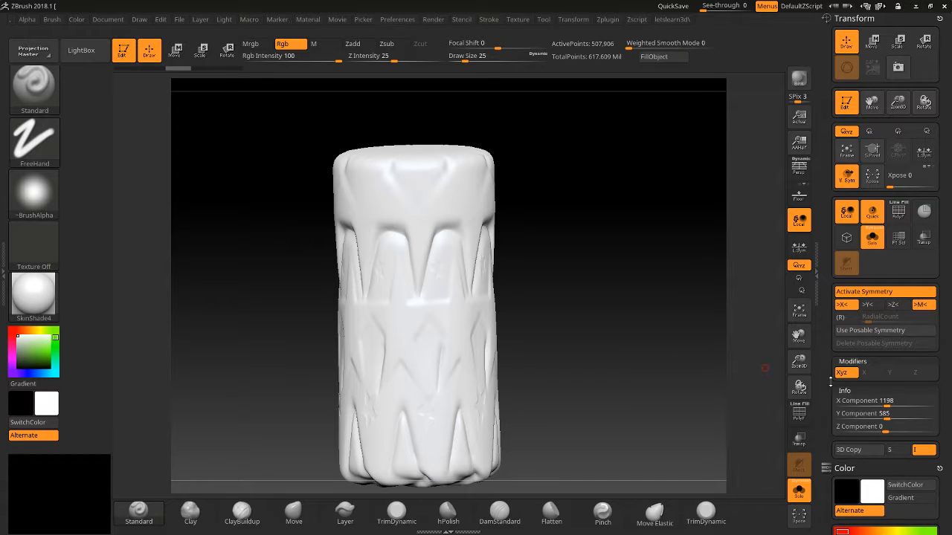
pyautogui.scroll(-2, 836, 372)
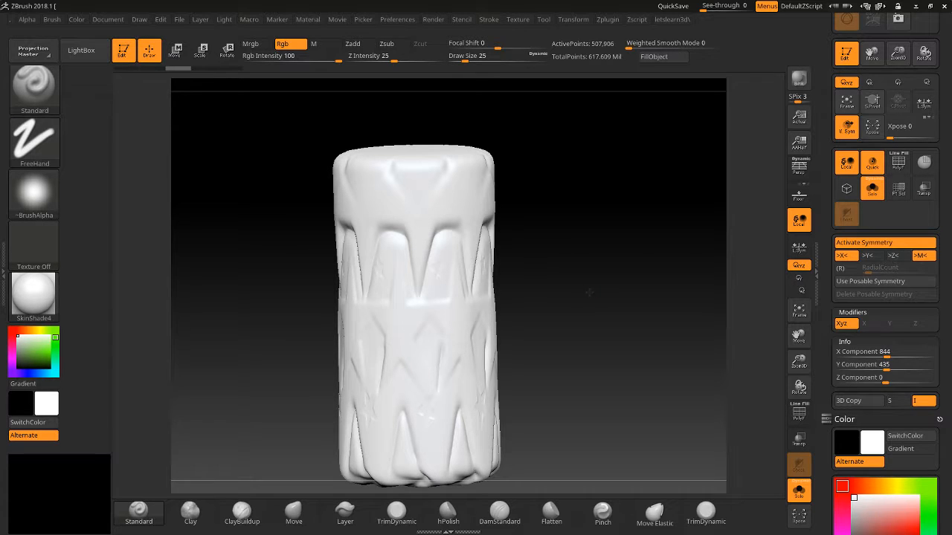
pyautogui.keyDown('shift'); pyautogui.moveTo(589, 293); pyautogui.dragTo(594, 285); pyautogui.keyUp('shift')
pyautogui.moveTo(799, 361); pyautogui.dragTo(804, 319)
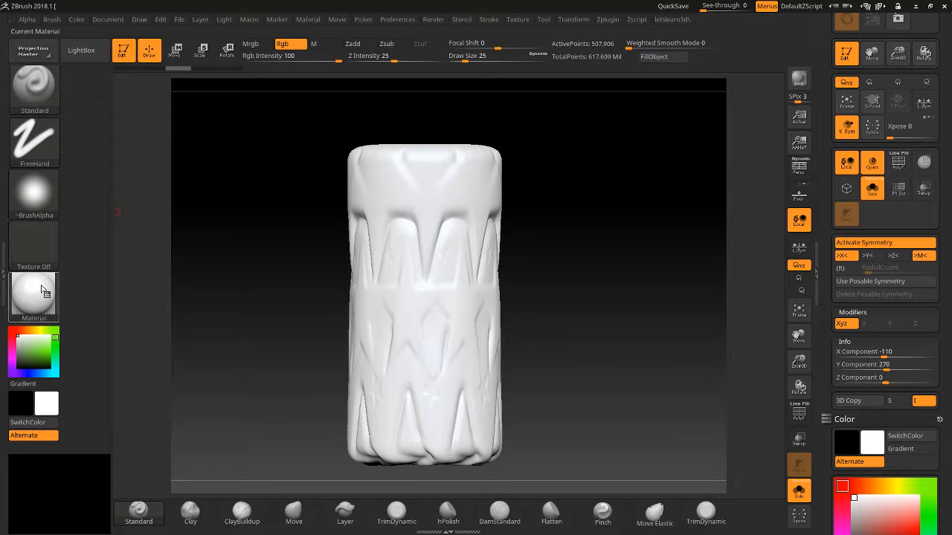
# Choose Texture 40 as the current texture and briefly show the cylinder's polyframe
pyautogui.click(37, 254)
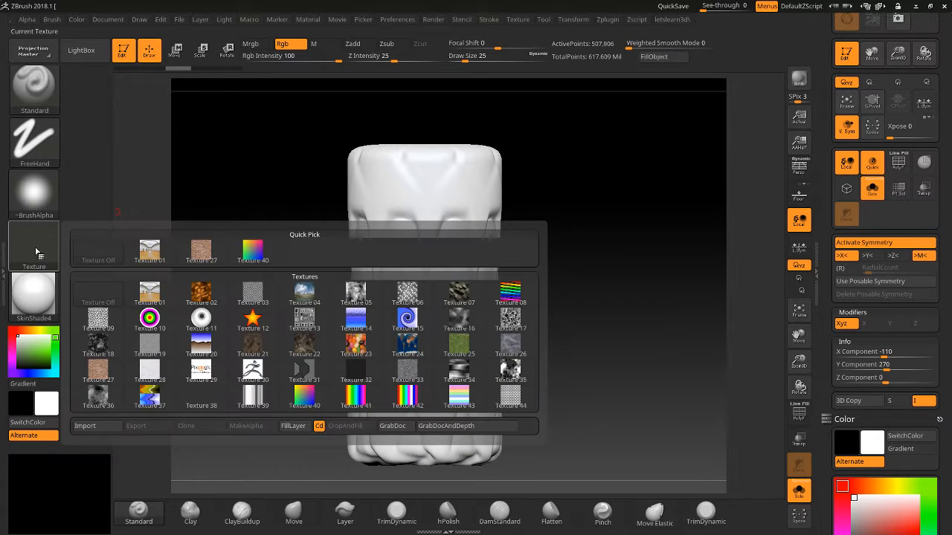
pyautogui.click(253, 250)
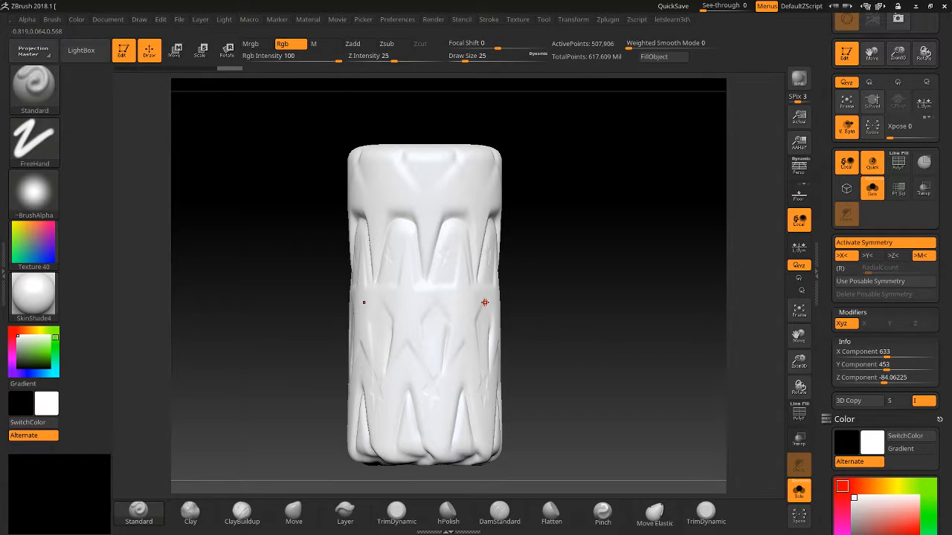
pyautogui.click(799, 410)
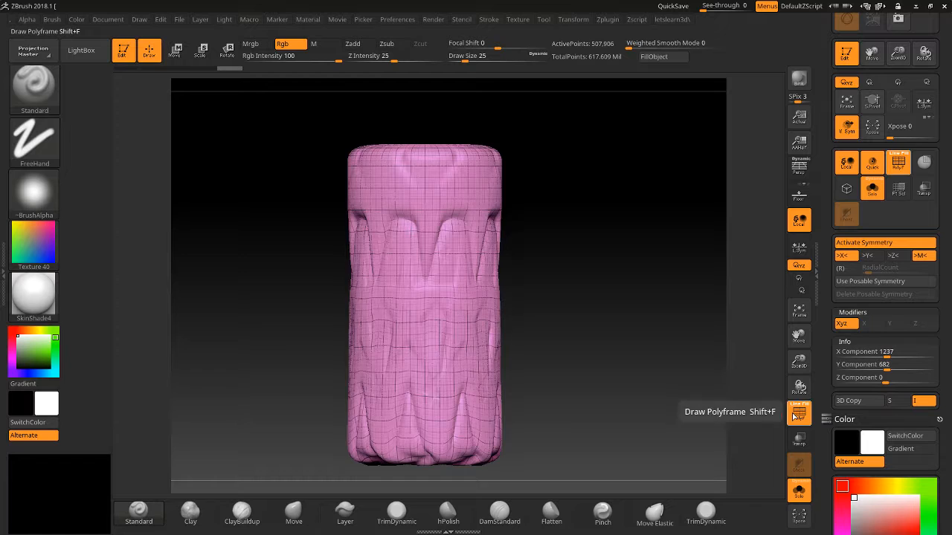
pyautogui.click(799, 411)
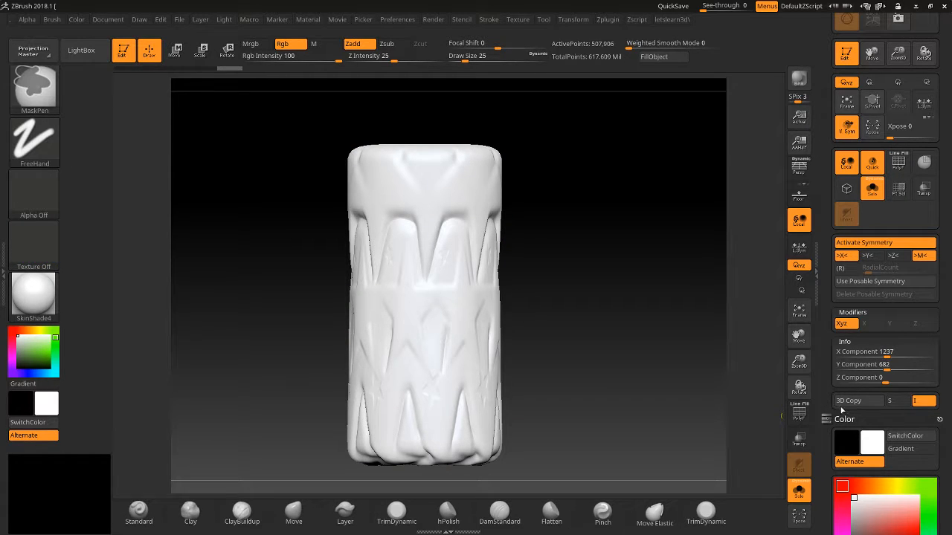
# Read the help description of 3D Copy and try applying the command to the cylinder
pyautogui.click(856, 406)
pyautogui.press('ctrl')
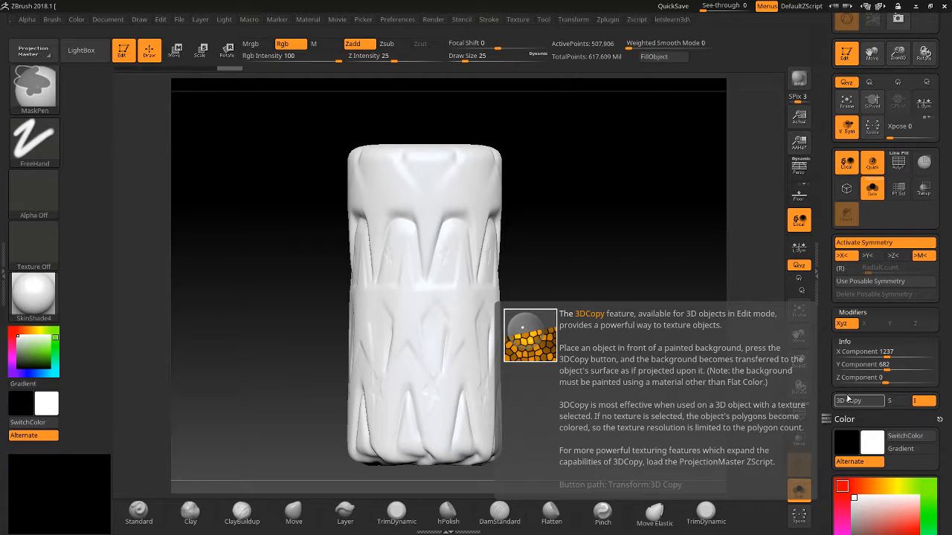
pyautogui.click(847, 400)
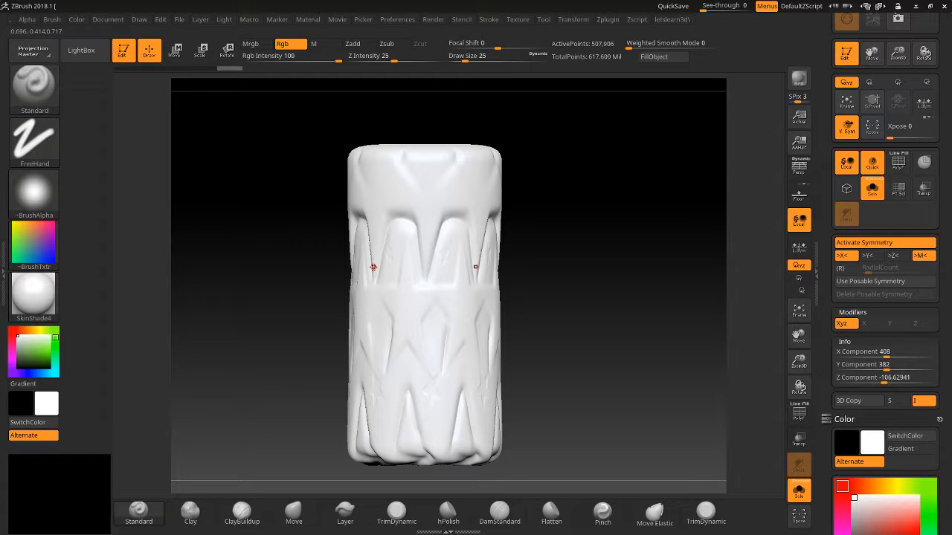
# Change the current texture to the brown fibre pattern, Texture 27
pyautogui.moveTo(33, 249)
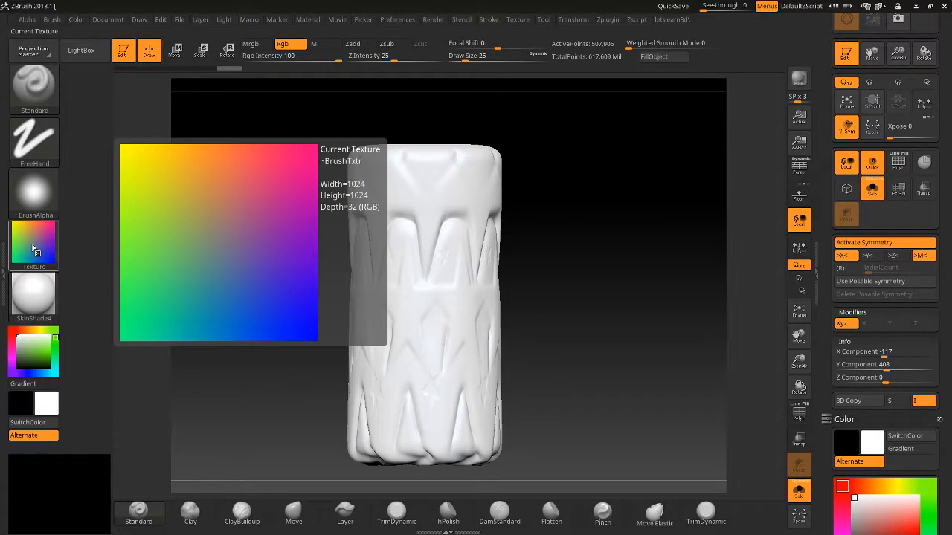
pyautogui.click(33, 249)
pyautogui.click(205, 251)
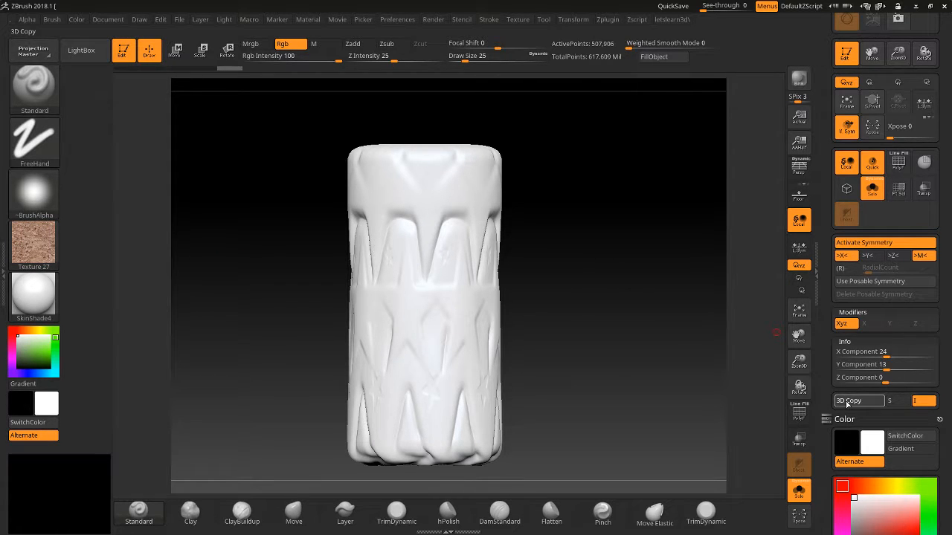
# Remove the letslearn3d and Preferences palettes from the tray and bring the tool's Texture Map settings into reach
pyautogui.moveTo(824, 413); pyautogui.dragTo(806, 349)
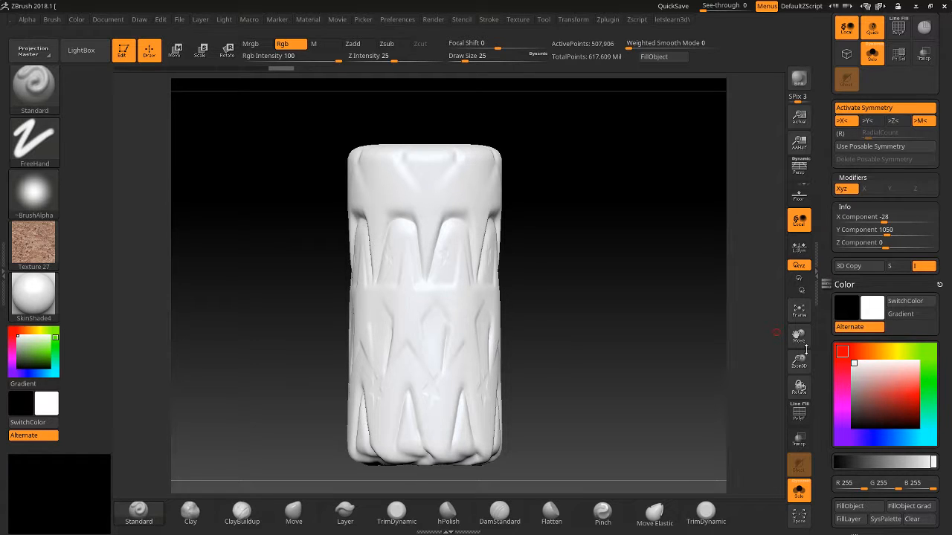
pyautogui.moveTo(806, 349); pyautogui.dragTo(740, 162)
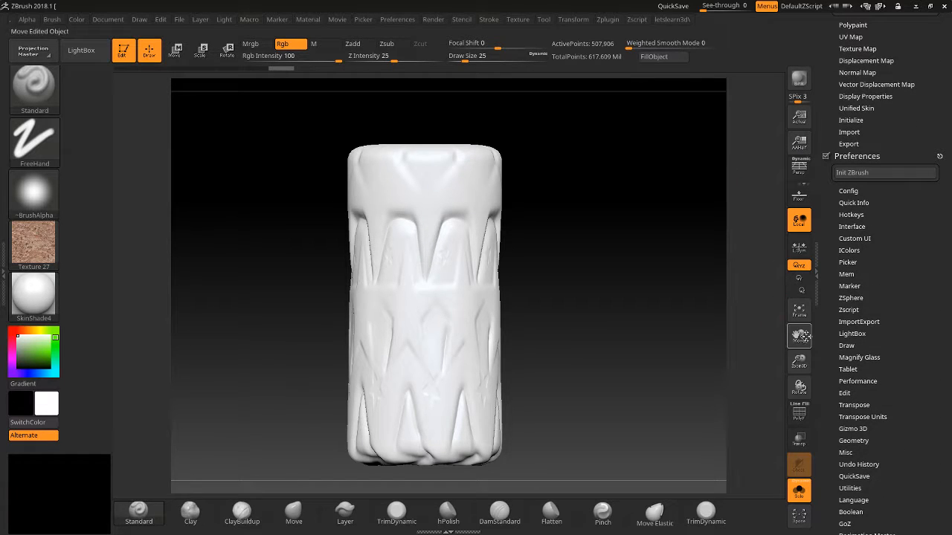
pyautogui.moveTo(825, 363); pyautogui.dragTo(814, 308)
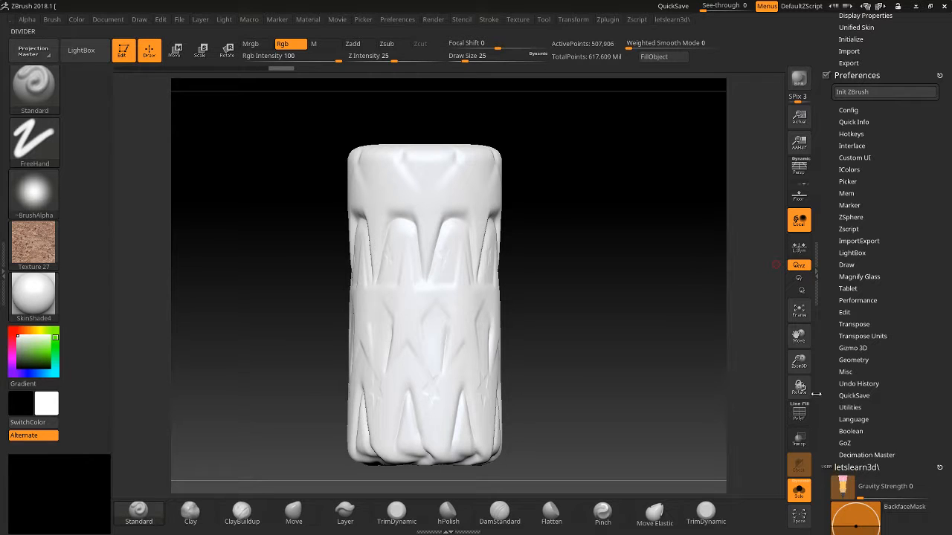
pyautogui.moveTo(827, 385); pyautogui.dragTo(828, 397)
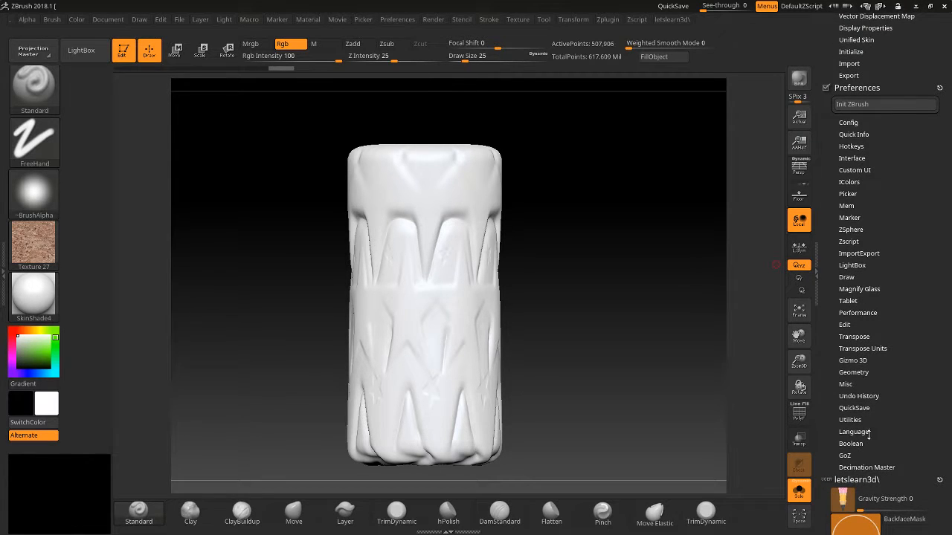
pyautogui.moveTo(832, 443); pyautogui.dragTo(949, 420)
pyautogui.click(943, 427)
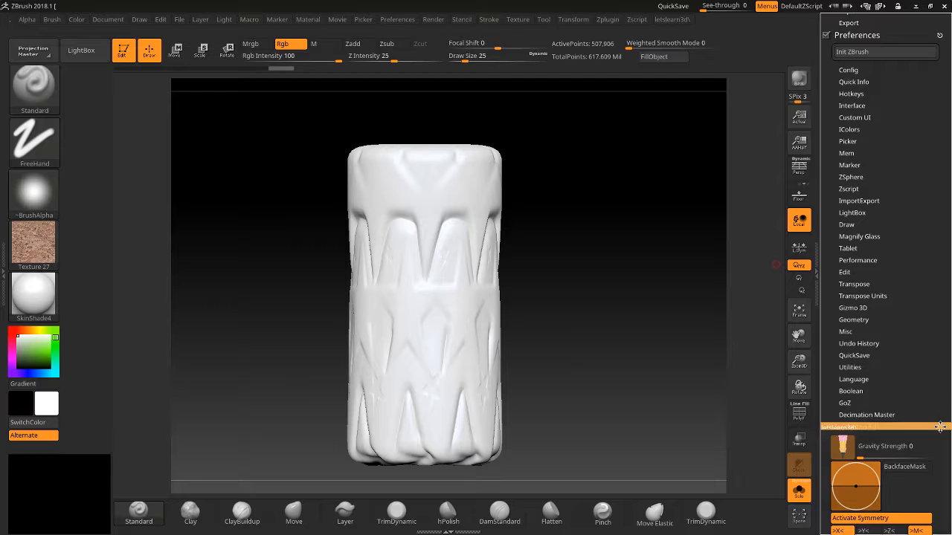
pyautogui.moveTo(854, 438); pyautogui.dragTo(870, 529)
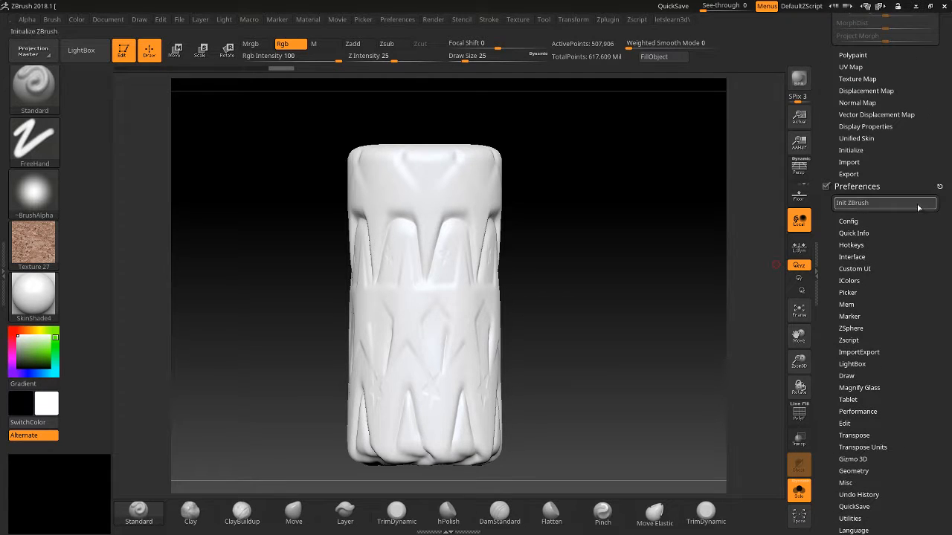
pyautogui.click(939, 186)
pyautogui.moveTo(846, 217); pyautogui.dragTo(855, 426)
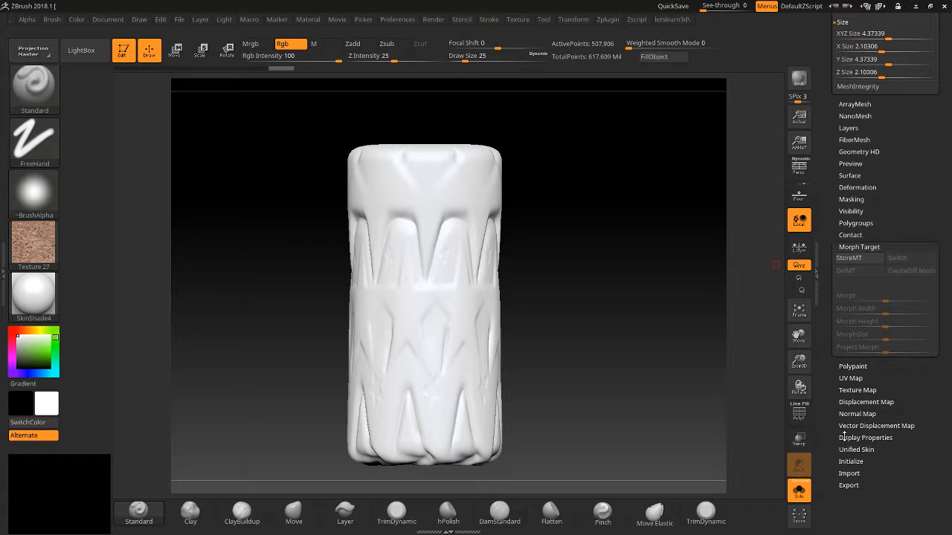
# Apply Texture 27 to the cylinder as its texture map
pyautogui.click(856, 390)
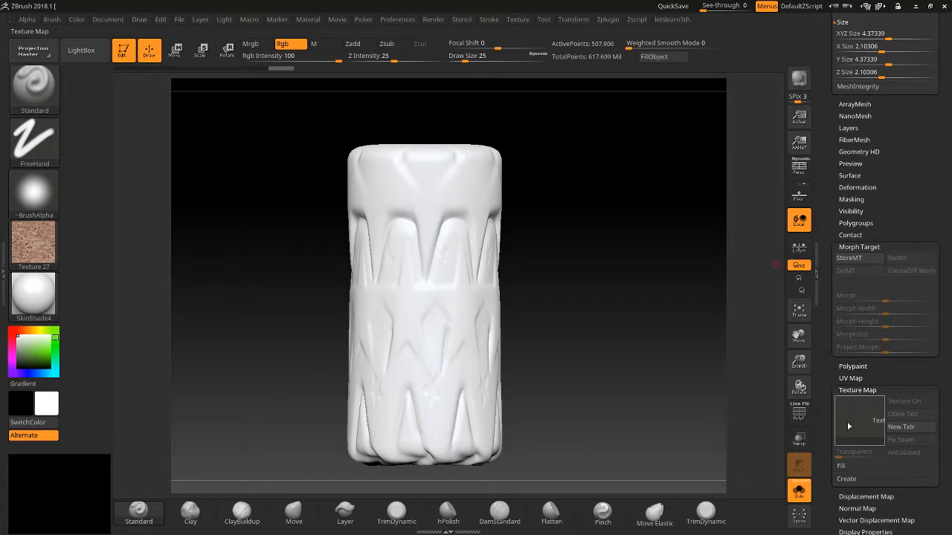
pyautogui.click(848, 424)
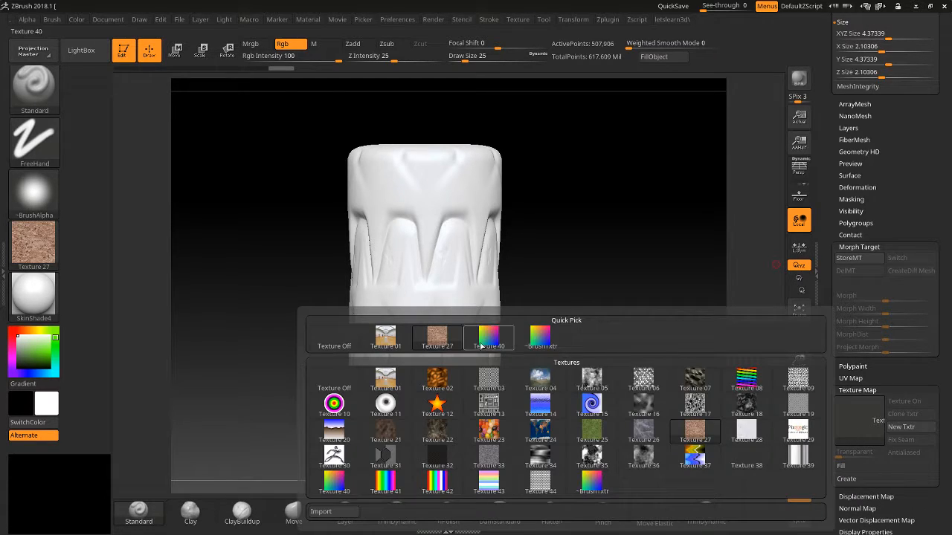
pyautogui.click(437, 338)
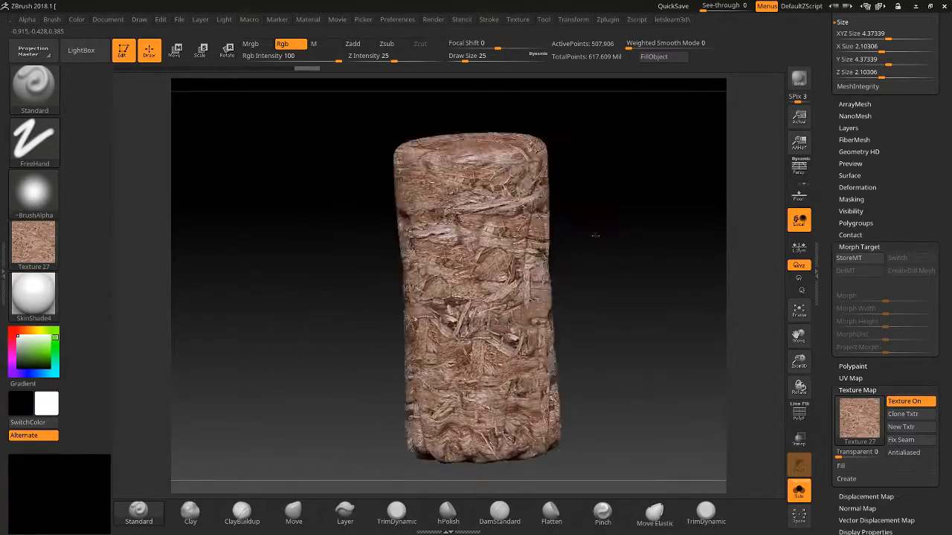
# Inspect the textured cylinder from another angle and replace its texture map with the blue spiral, Texture 15
pyautogui.moveTo(594, 235); pyautogui.dragTo(642, 174)
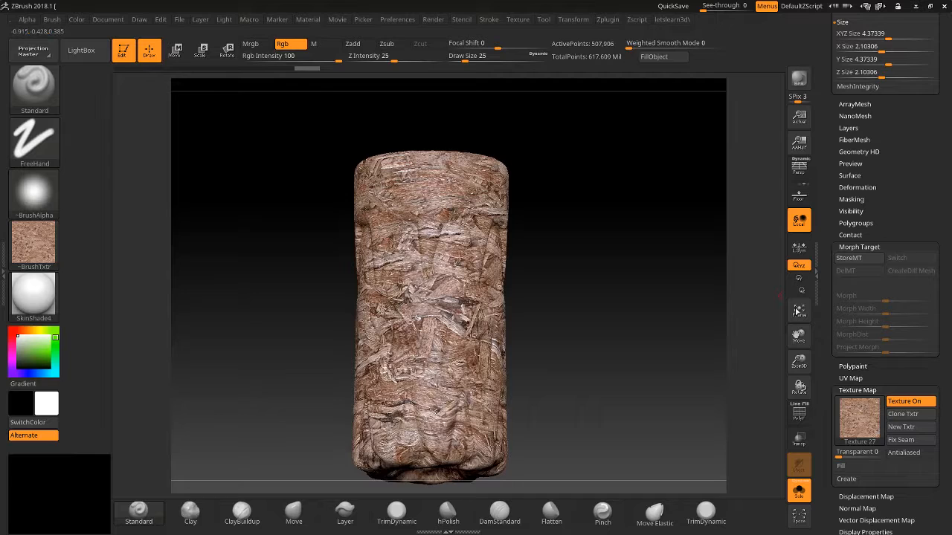
pyautogui.click(869, 430)
pyautogui.click(603, 405)
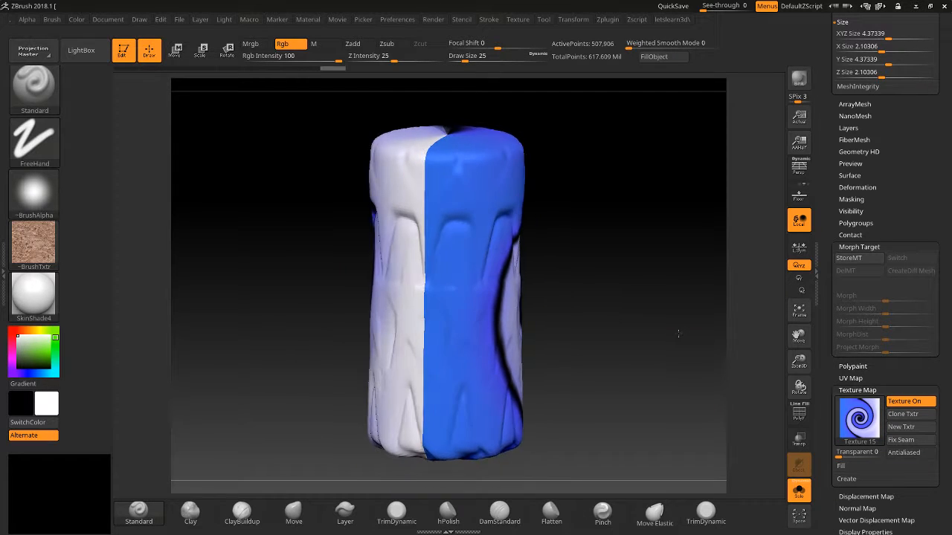
# Try Texture 17 and then Texture 35 as the cylinder's texture map
pyautogui.click(863, 420)
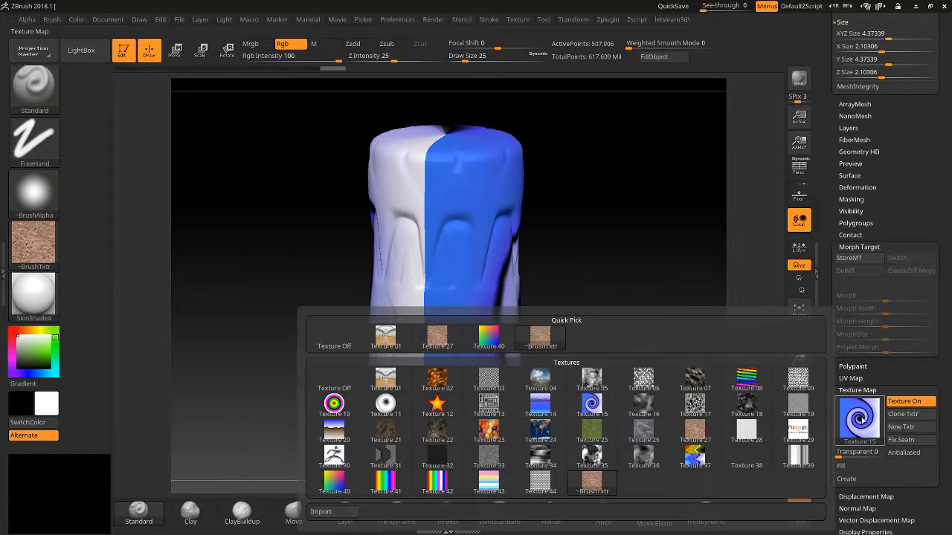
pyautogui.click(692, 402)
pyautogui.click(867, 430)
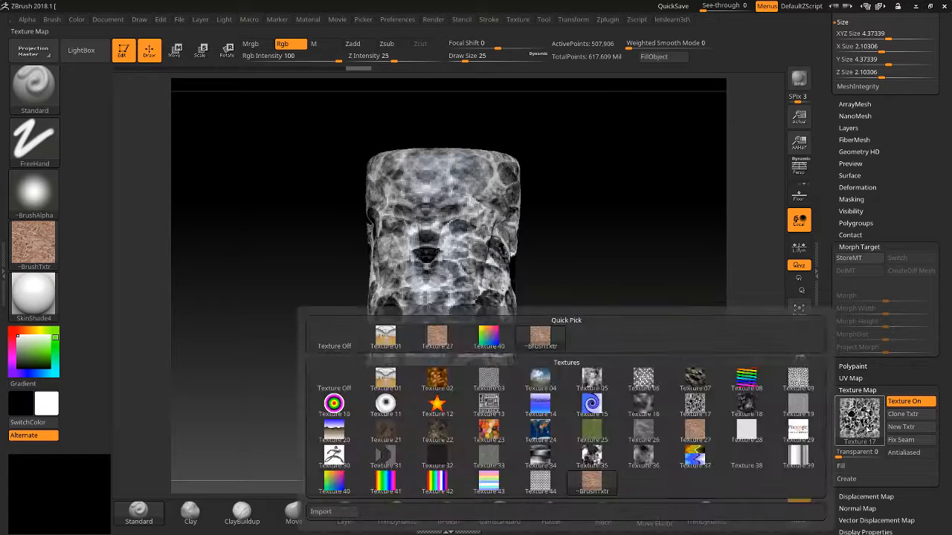
pyautogui.click(855, 431)
pyautogui.click(594, 458)
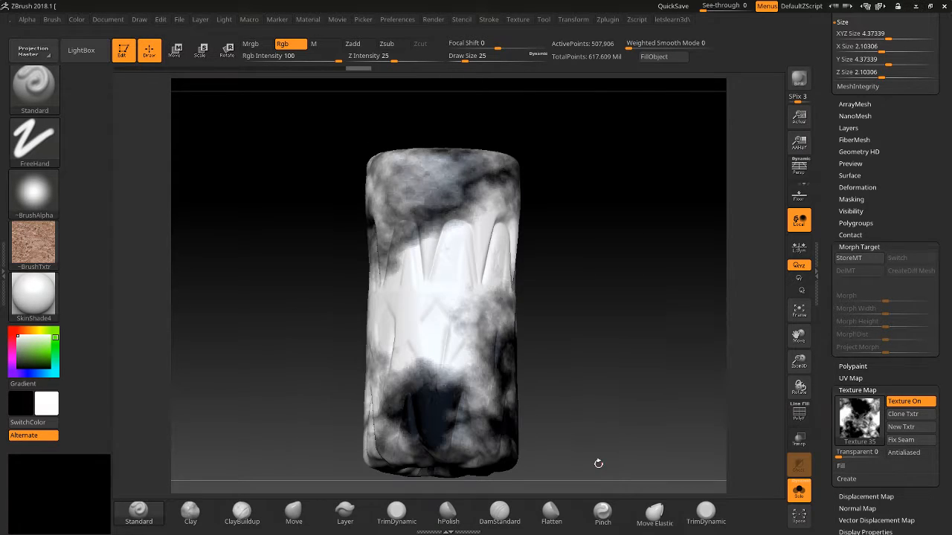
pyautogui.moveTo(670, 397); pyautogui.dragTo(683, 411)
# Apply the dark brown mottled Texture 22 to the cylinder as its texture map
pyautogui.click(856, 422)
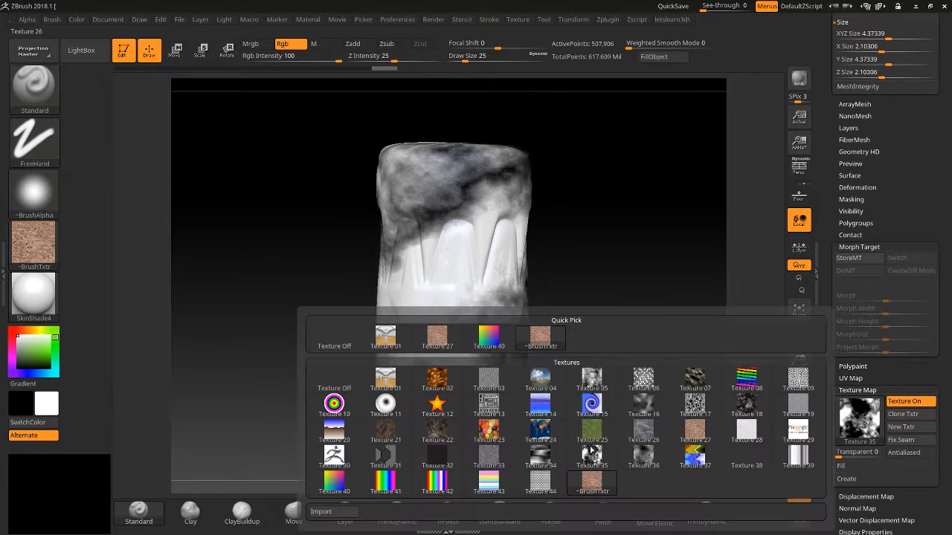
pyautogui.click(438, 433)
pyautogui.moveTo(558, 360); pyautogui.dragTo(577, 336)
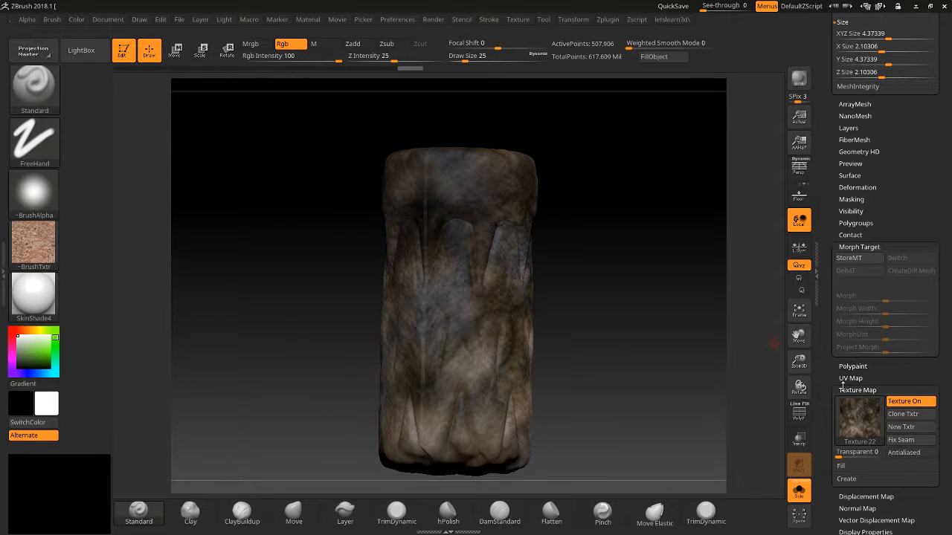
# Set the UV Map Border to 6 and try to create cylindrical UVs (Uvc) for the cylinder
pyautogui.click(850, 379)
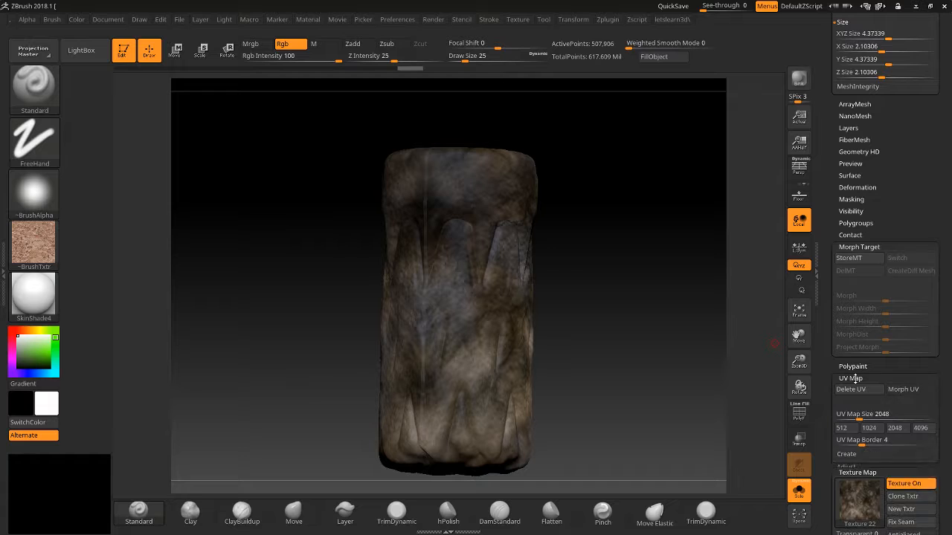
pyautogui.moveTo(860, 441); pyautogui.dragTo(872, 441)
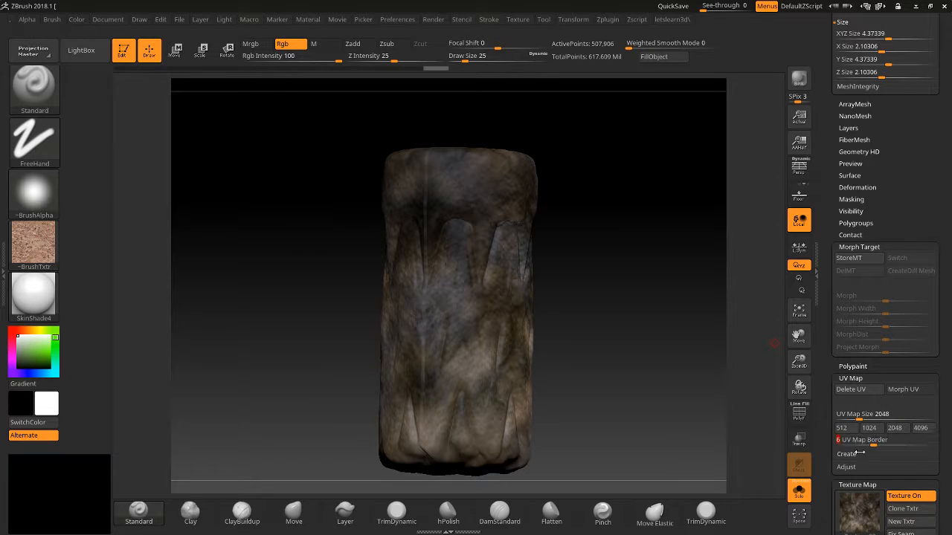
pyautogui.click(848, 453)
pyautogui.scroll(-3, 852, 476)
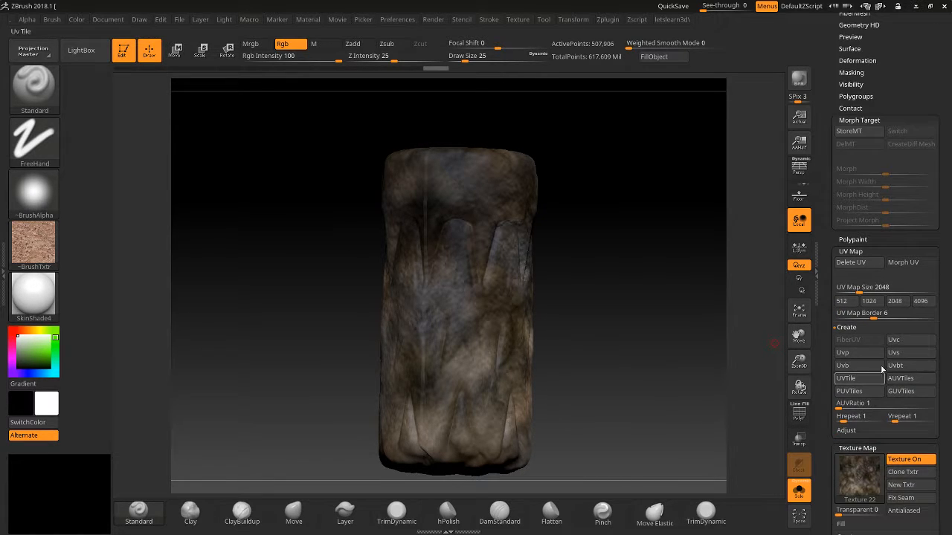
pyautogui.click(908, 340)
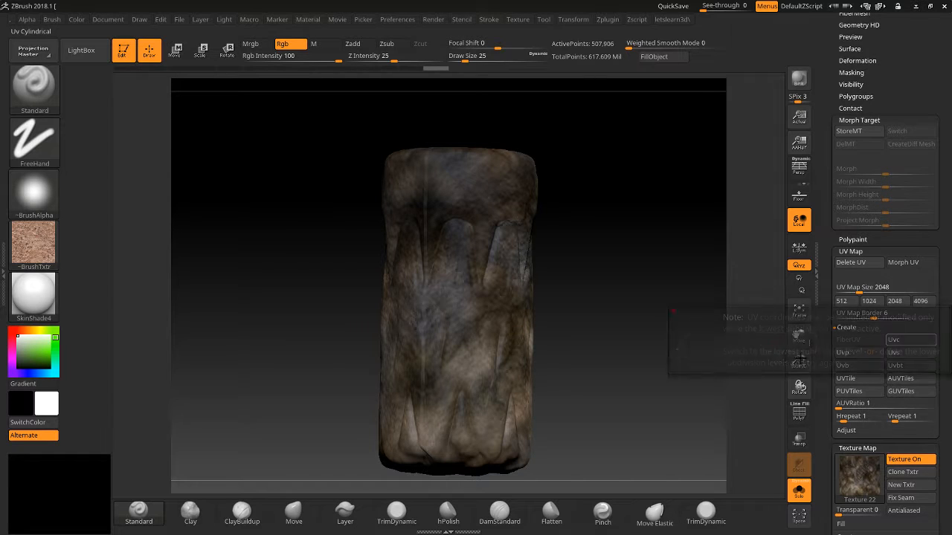
# Take the cylinder down to its lowest subdivision level and tile its UVs with Hrepeat and Vrepeat at 7.78887
pyautogui.hotkey('shift', 'd')
pyautogui.hotkey('shift', 'd')
pyautogui.hotkey('shift', 'd')
pyautogui.hotkey('shift', 'd')
pyautogui.hotkey('shift', 'd')
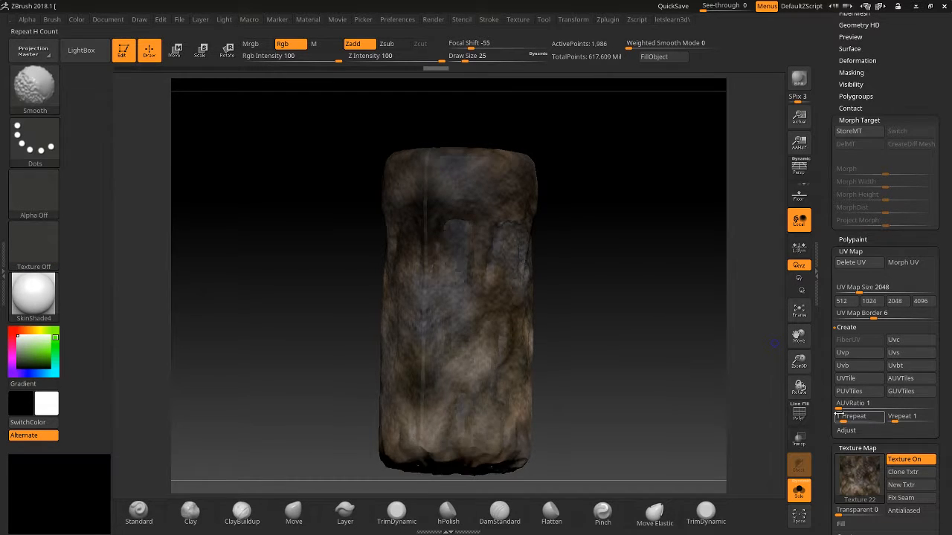
pyautogui.moveTo(843, 422); pyautogui.dragTo(931, 420)
pyautogui.moveTo(821, 425); pyautogui.dragTo(822, 359)
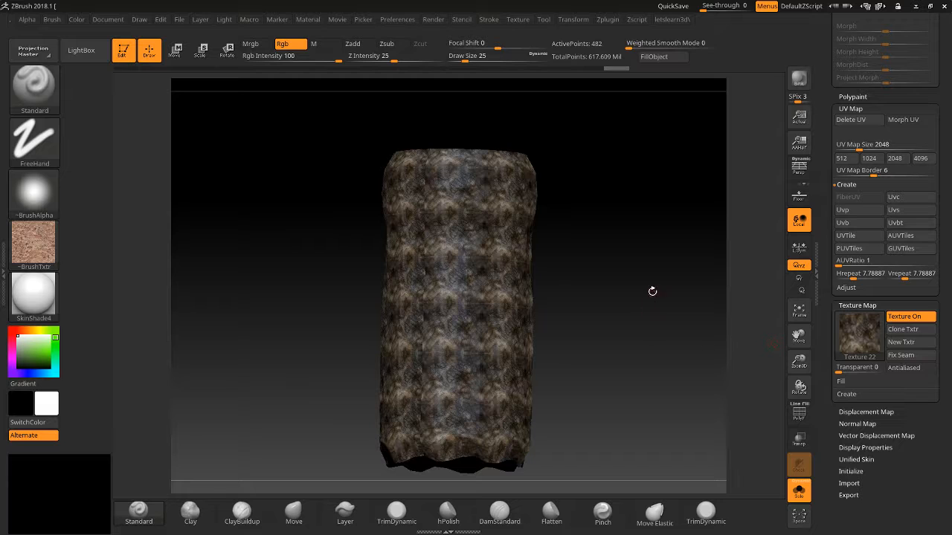
pyautogui.moveTo(652, 291); pyautogui.dragTo(617, 312)
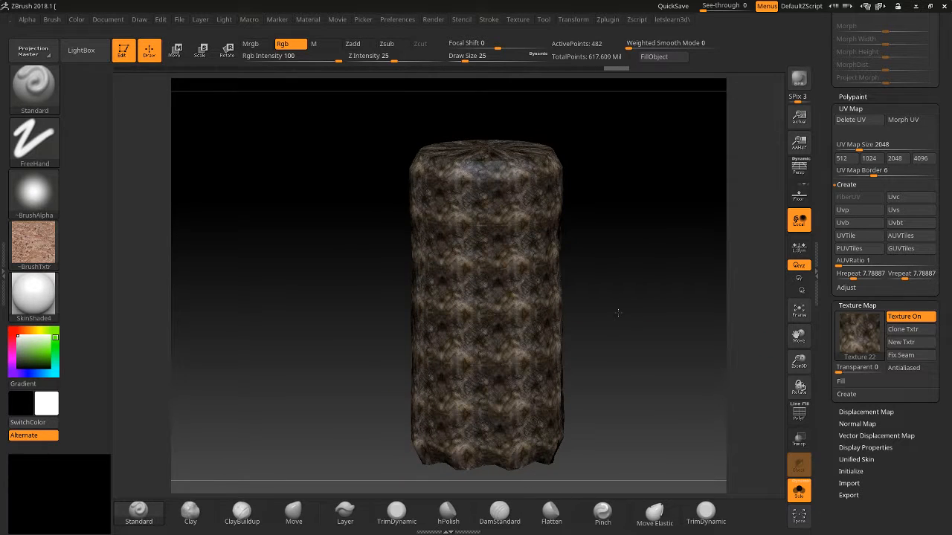
# Turn off Symmetry in UV Master and try to flatten the cylinder's UVs
pyautogui.click(608, 21)
pyautogui.click(608, 20)
pyautogui.click(627, 215)
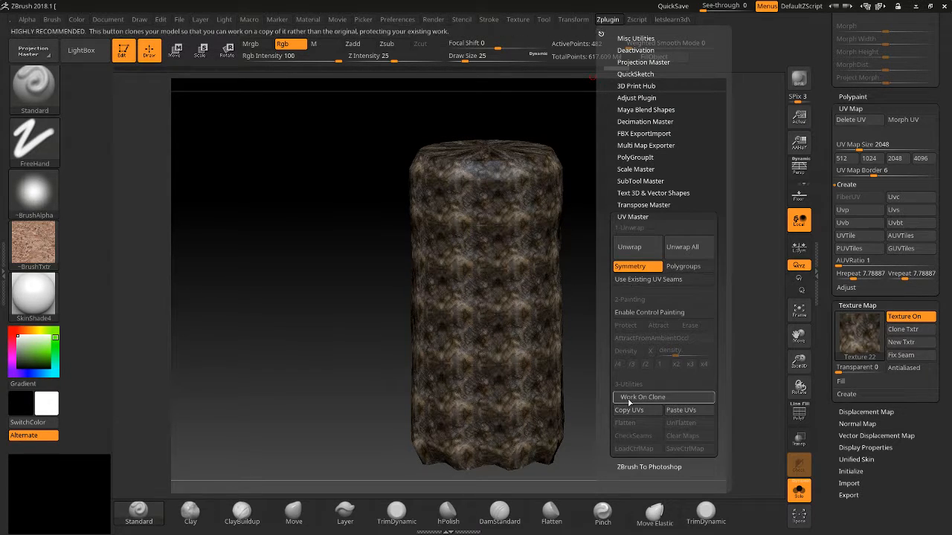
pyautogui.click(628, 267)
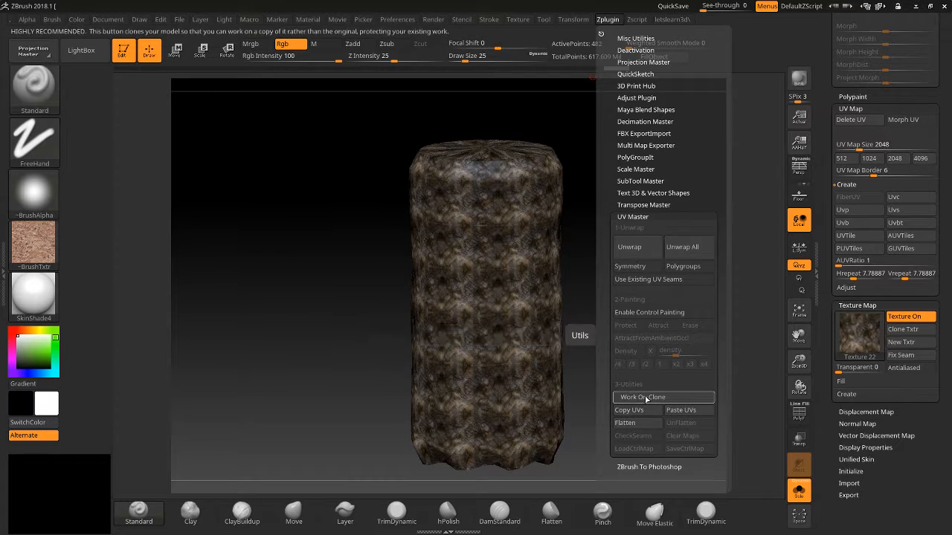
pyautogui.click(636, 423)
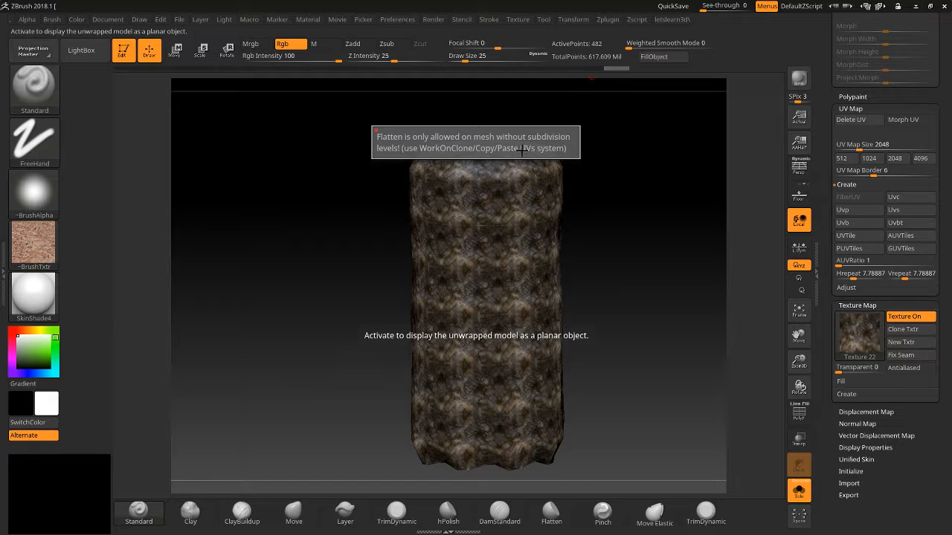
# Unwrap the cylinder with UV Master and try to flatten the new unwrap
pyautogui.click(607, 20)
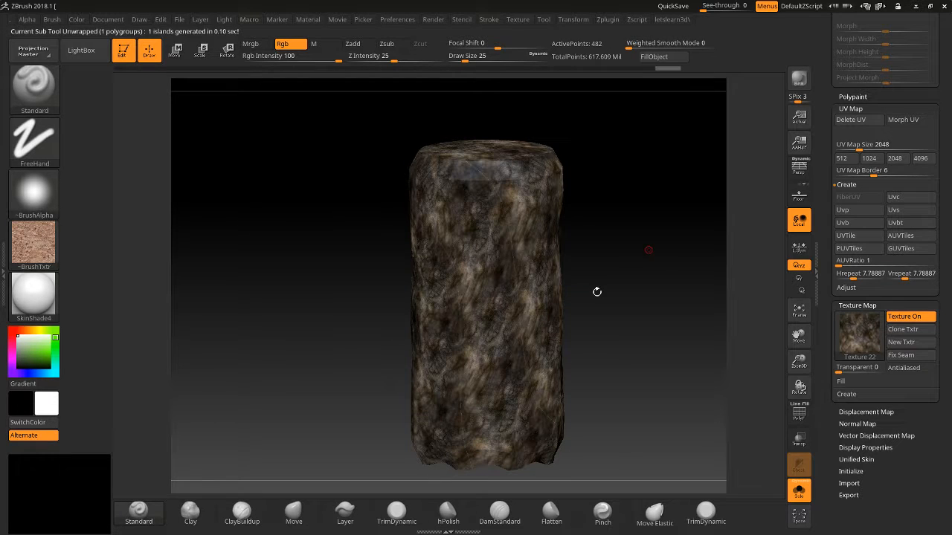
pyautogui.click(606, 20)
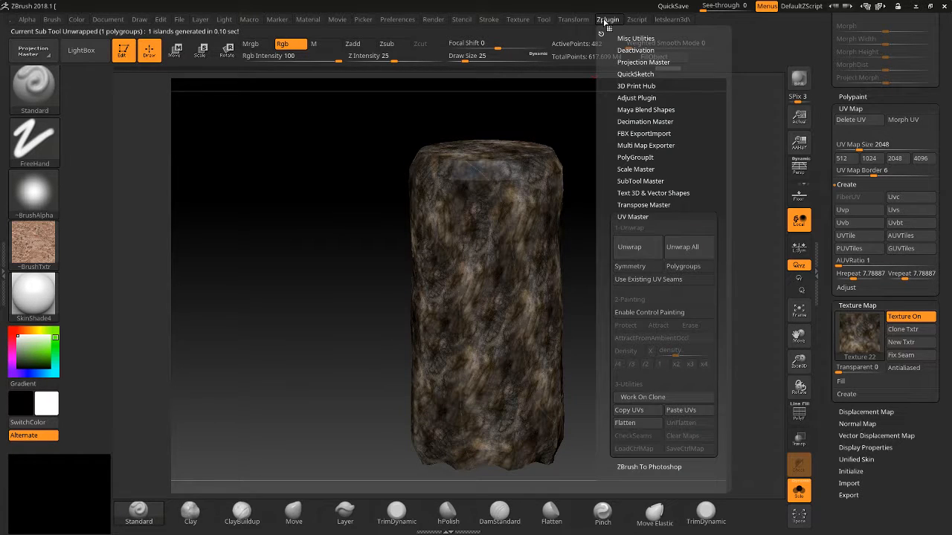
pyautogui.click(624, 422)
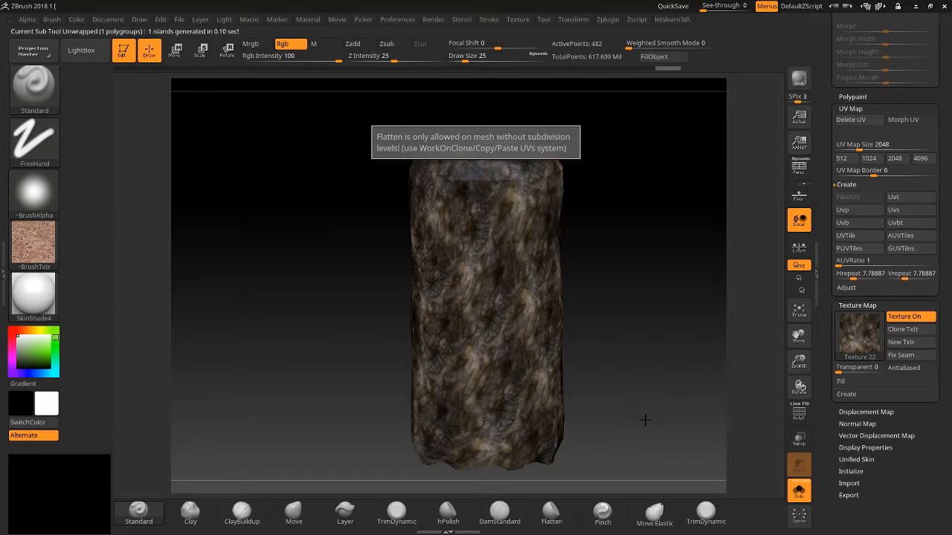
# Examine how Texture 22 sits on the unwrapped cylinder, briefly showing the polyframe and viewing it from several angles
pyautogui.moveTo(672, 237)
pyautogui.mouseDown()
pyautogui.moveTo(647, 233)
pyautogui.moveTo(666, 223)
pyautogui.mouseUp()
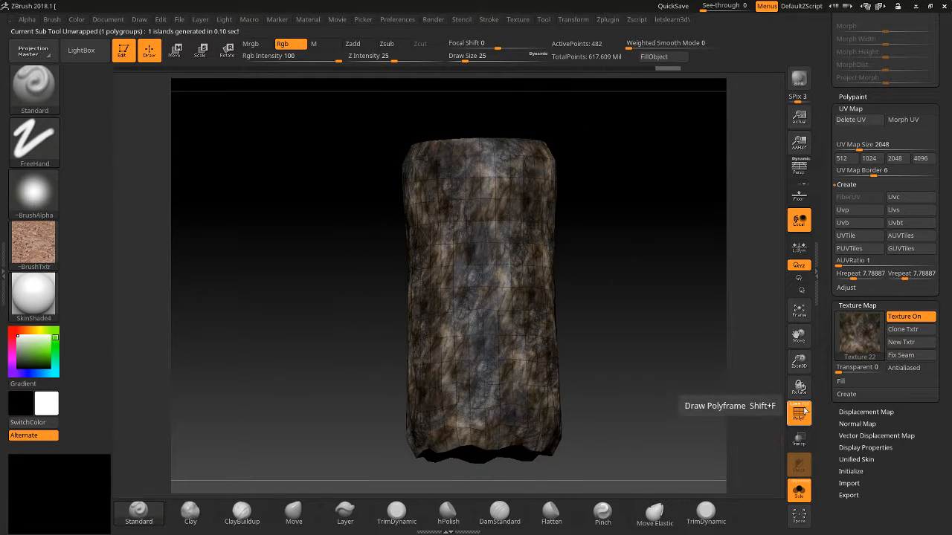
pyautogui.click(802, 418)
pyautogui.moveTo(716, 391); pyautogui.dragTo(695, 411)
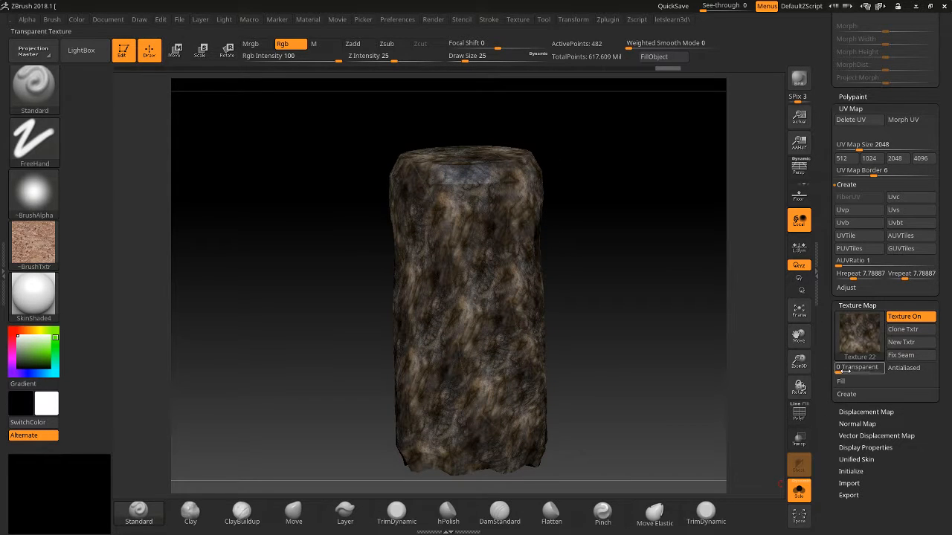
pyautogui.moveTo(847, 369)
pyautogui.mouseDown()
pyautogui.moveTo(858, 368)
pyautogui.moveTo(839, 369)
pyautogui.mouseUp()
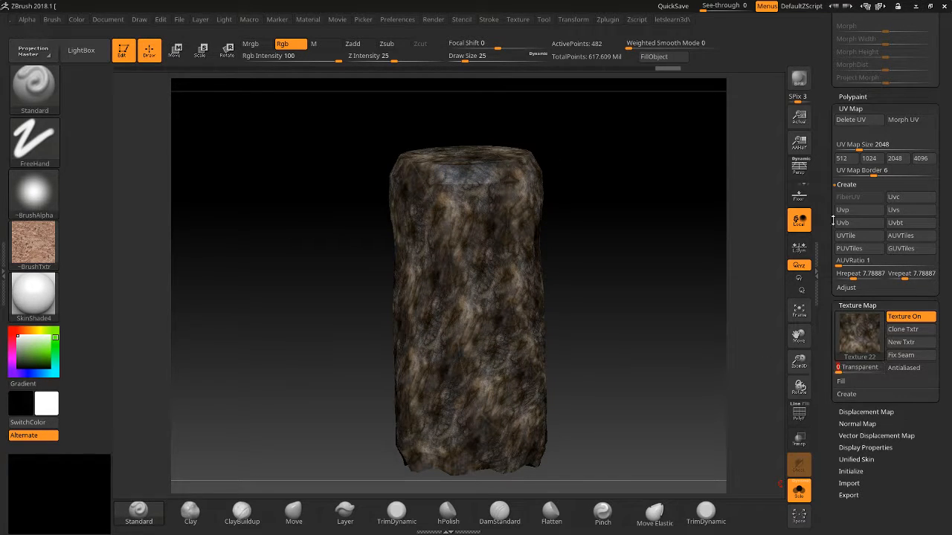
pyautogui.moveTo(657, 187); pyautogui.dragTo(657, 162)
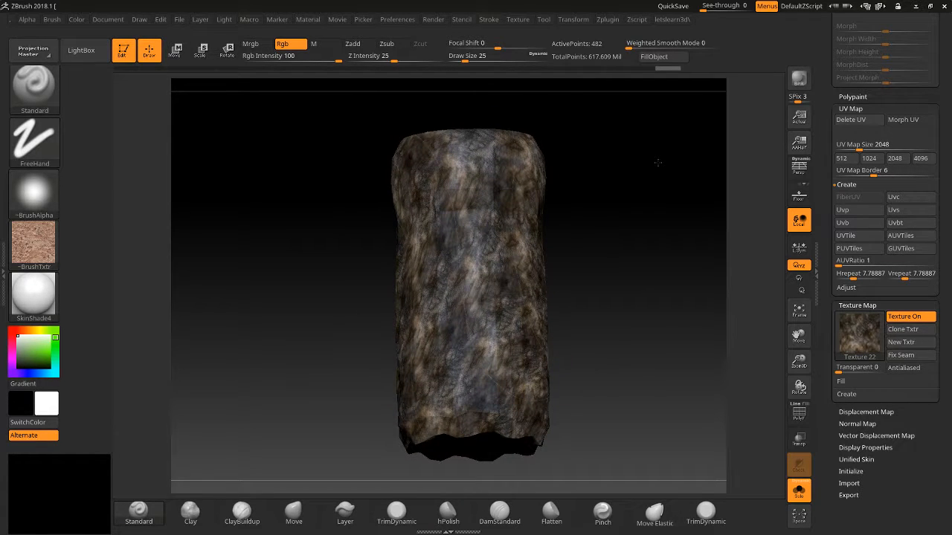
pyautogui.moveTo(621, 196); pyautogui.dragTo(613, 214)
# Replace the cylinder's texture map with the cell pattern, Texture 06, and set its Transparent value to 1
pyautogui.click(859, 333)
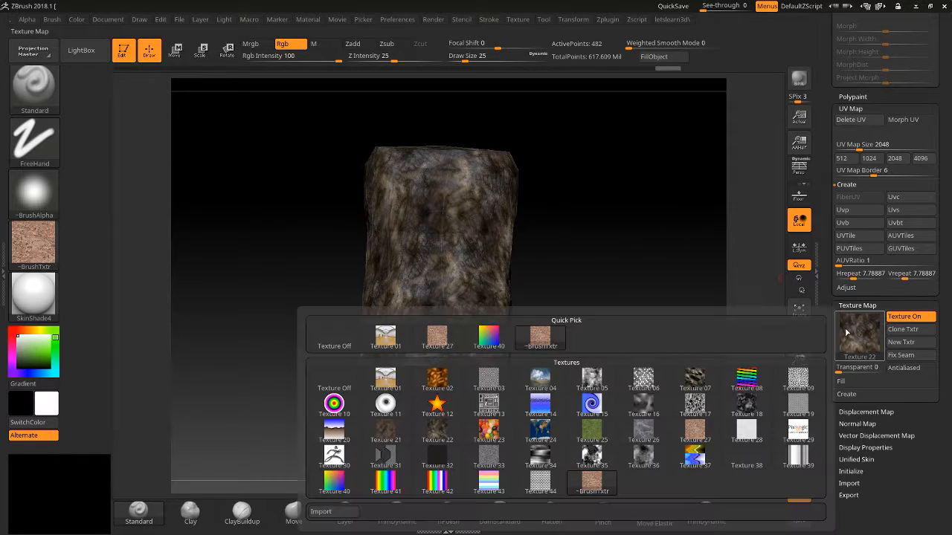
pyautogui.click(644, 378)
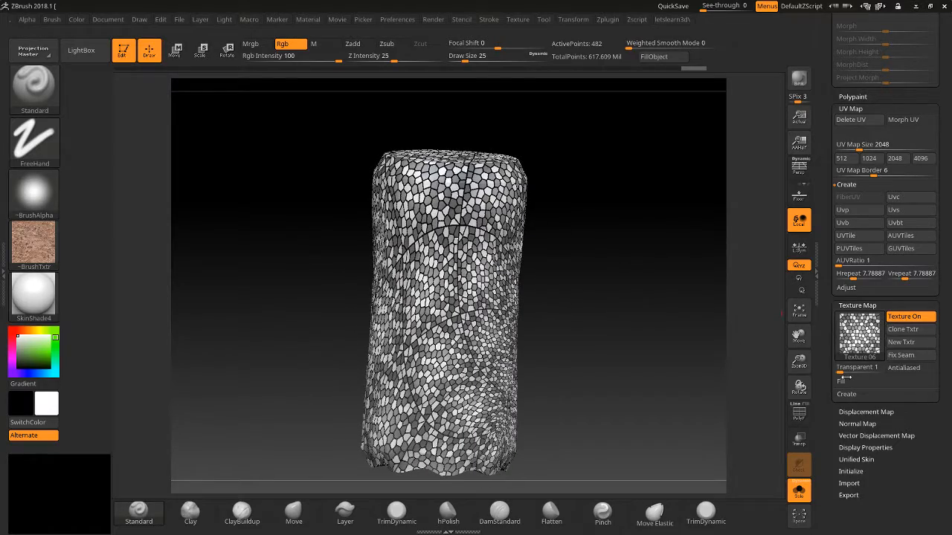
pyautogui.moveTo(800, 363)
pyautogui.mouseDown()
pyautogui.moveTo(800, 435)
pyautogui.moveTo(797, 372)
pyautogui.mouseUp()
# Examine the seams and cell distribution of Texture 06 along the cylinder's sides and on its end caps
pyautogui.moveTo(614, 201); pyautogui.dragTo(603, 181)
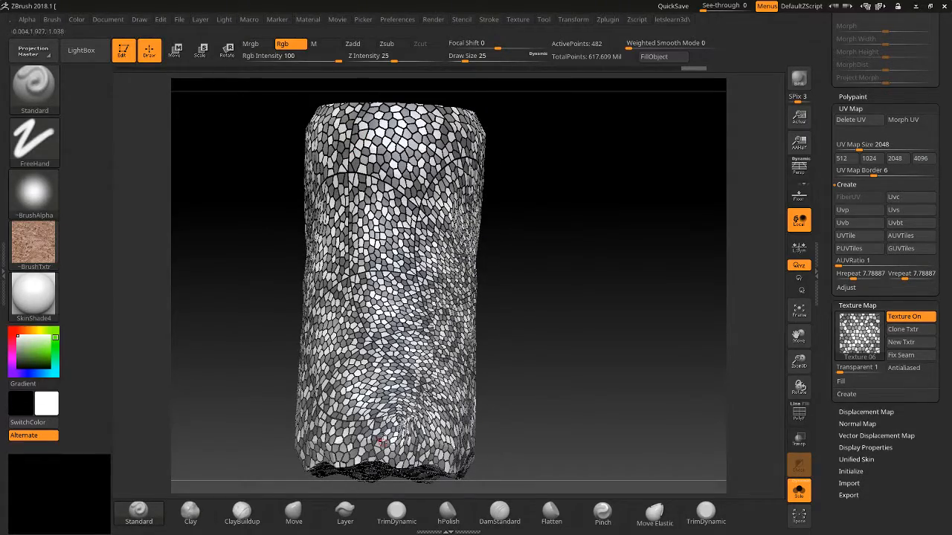
pyautogui.moveTo(513, 287); pyautogui.dragTo(596, 321)
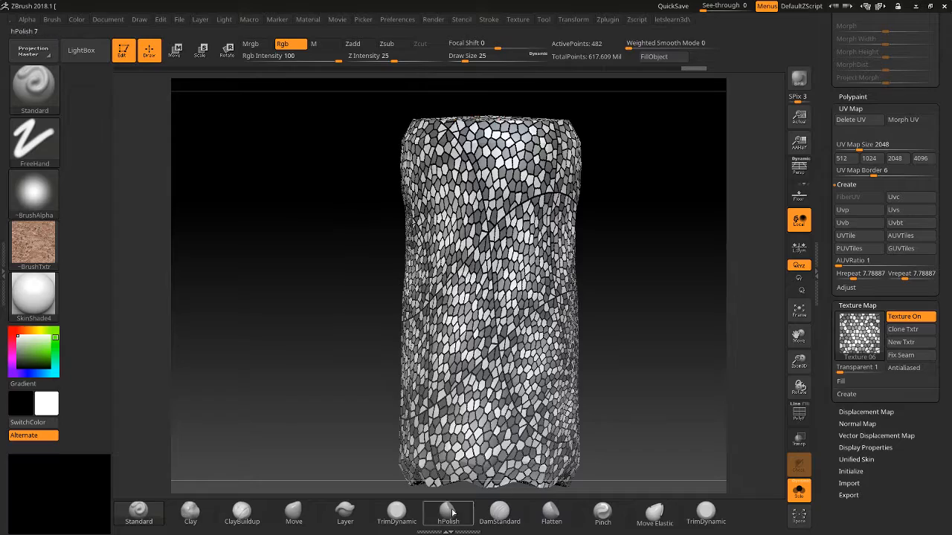
pyautogui.moveTo(358, 318); pyautogui.dragTo(410, 300)
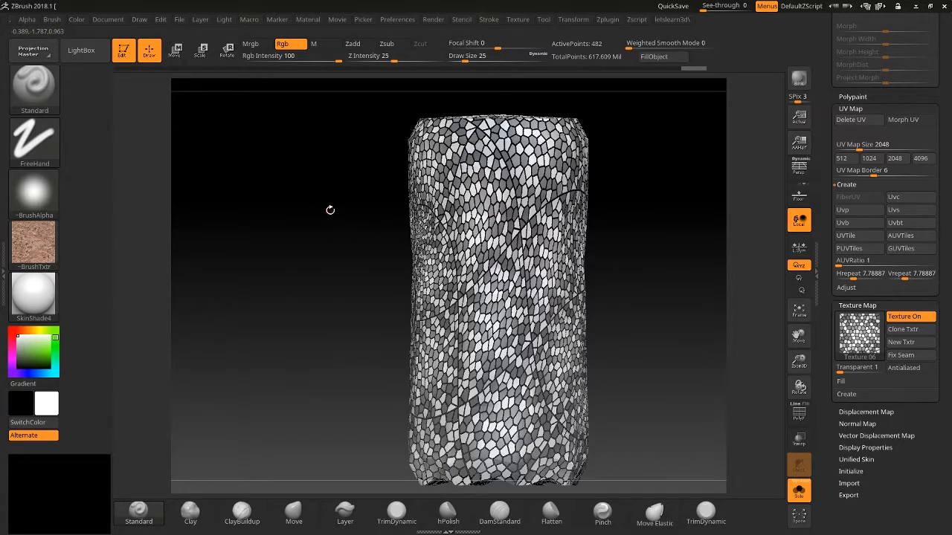
pyautogui.moveTo(330, 208); pyautogui.dragTo(357, 320)
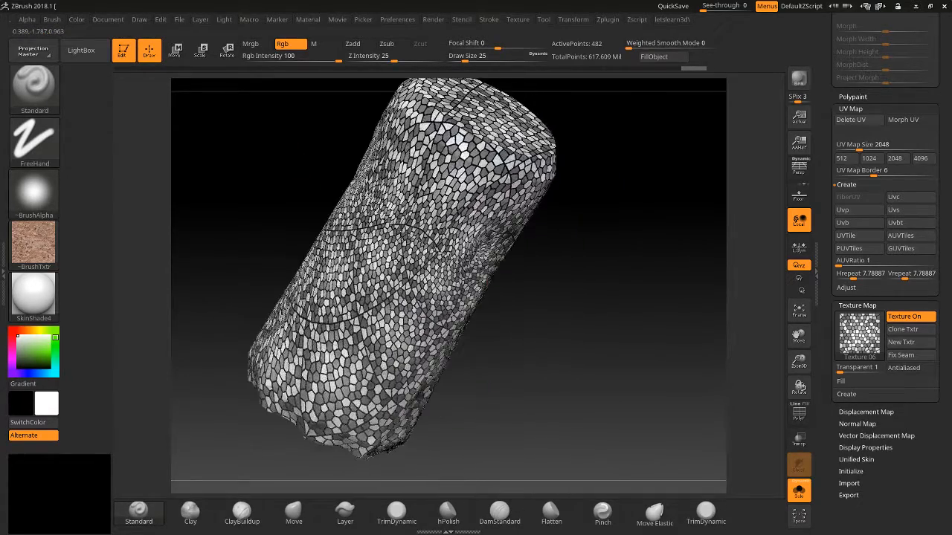
pyautogui.moveTo(276, 431); pyautogui.dragTo(301, 411)
pyautogui.moveTo(525, 221); pyautogui.dragTo(536, 182)
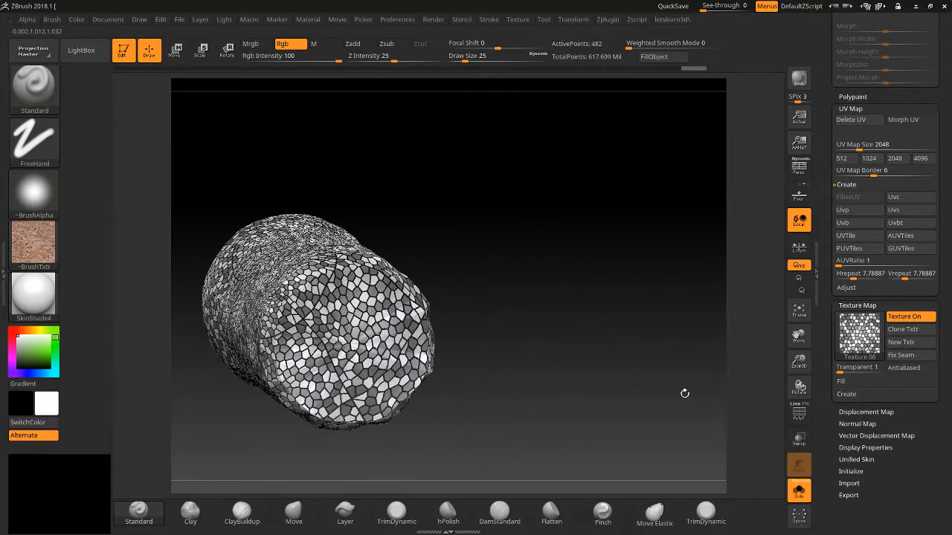
pyautogui.moveTo(799, 363); pyautogui.dragTo(755, 415)
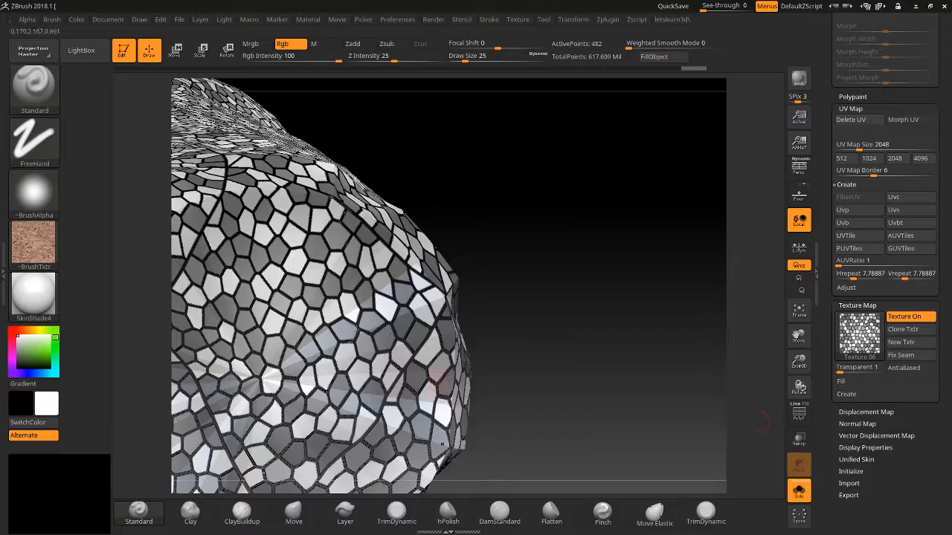
pyautogui.moveTo(538, 387); pyautogui.dragTo(553, 304)
pyautogui.press('f')
pyautogui.moveTo(608, 253)
pyautogui.mouseDown()
pyautogui.moveTo(577, 331)
pyautogui.moveTo(598, 293)
pyautogui.moveTo(600, 250)
pyautogui.moveTo(545, 209)
pyautogui.mouseUp()
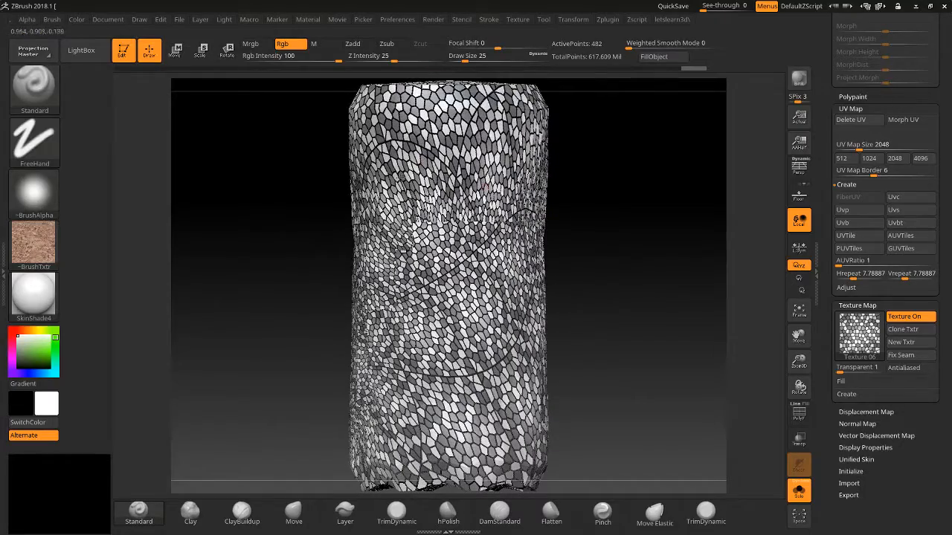
# Stretch Texture 06 on the cylinder by reducing the UV Hrepeat to 1.04803 and then to 0.13945
pyautogui.moveTo(859, 335)
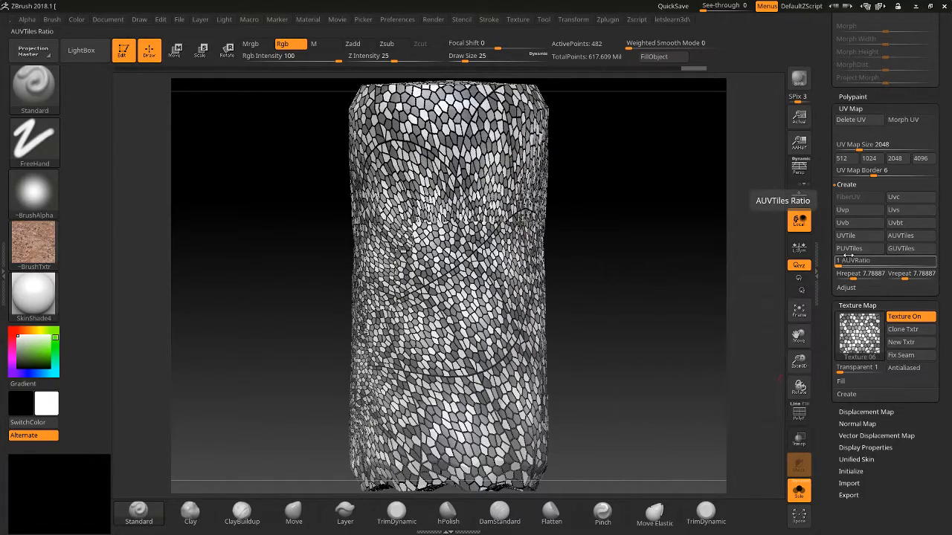
pyautogui.moveTo(859, 274)
pyautogui.mouseDown()
pyautogui.moveTo(872, 273)
pyautogui.moveTo(836, 274)
pyautogui.moveTo(849, 274)
pyautogui.mouseUp()
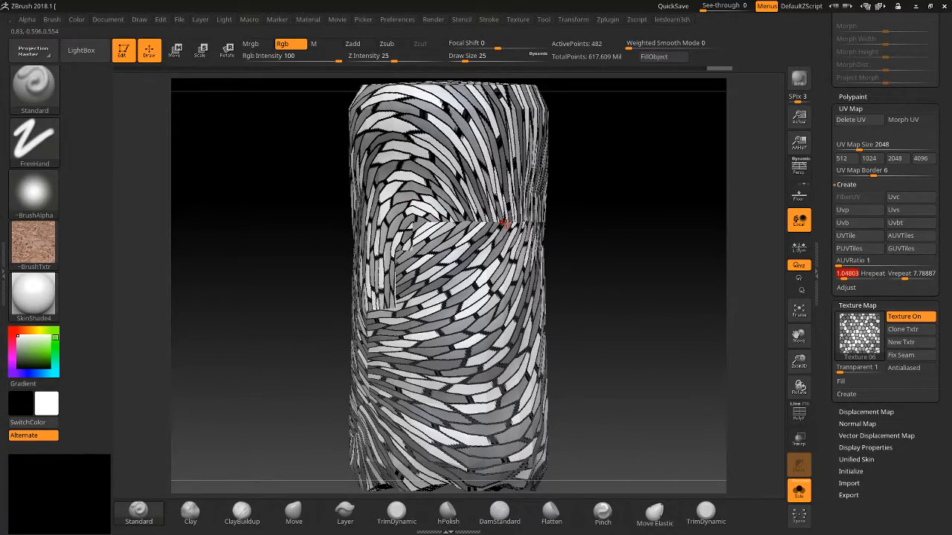
pyautogui.moveTo(587, 210); pyautogui.dragTo(558, 215)
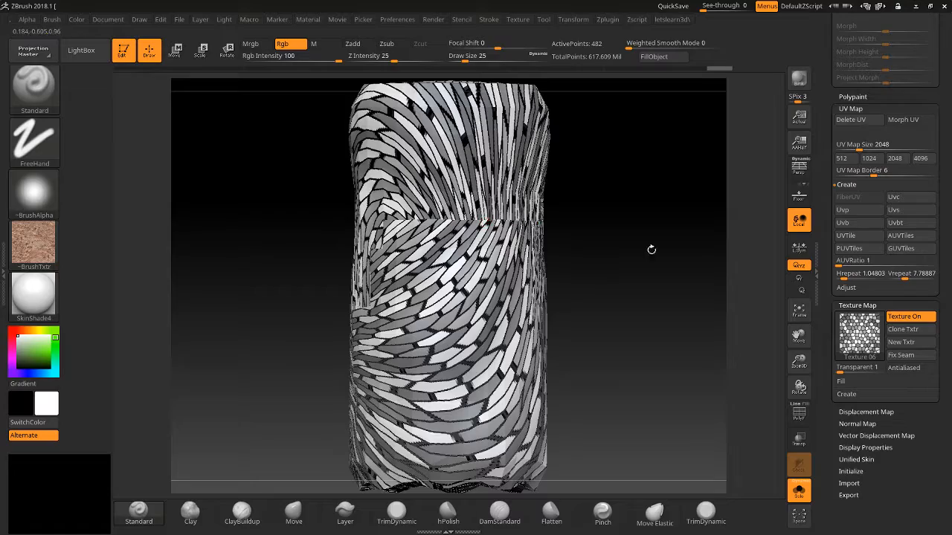
pyautogui.moveTo(835, 274); pyautogui.dragTo(831, 270)
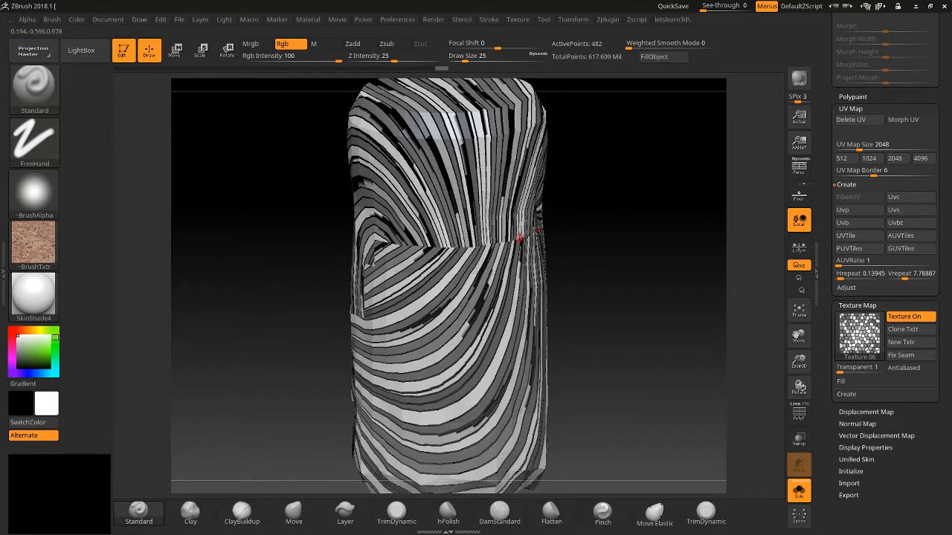
# Examine how the stretched Texture 06 stripes run around the cylinder from several angles
pyautogui.moveTo(584, 212); pyautogui.dragTo(490, 266)
pyautogui.moveTo(600, 279); pyautogui.dragTo(615, 287)
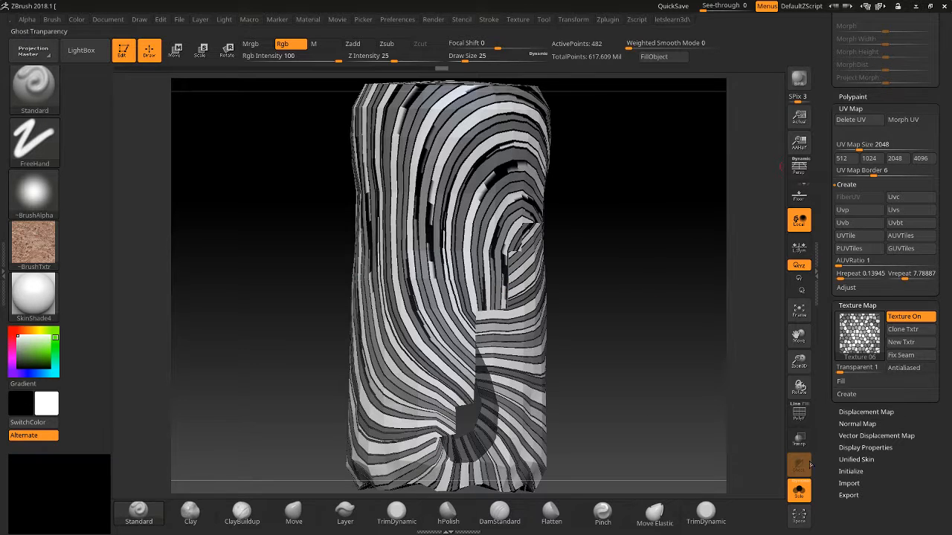
pyautogui.scroll(10, 841, 398)
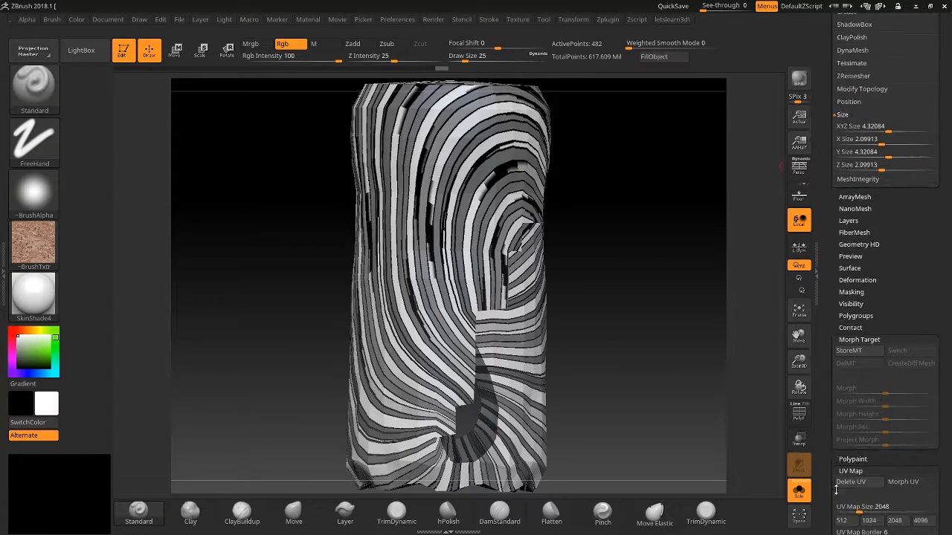
pyautogui.scroll(10, 837, 493)
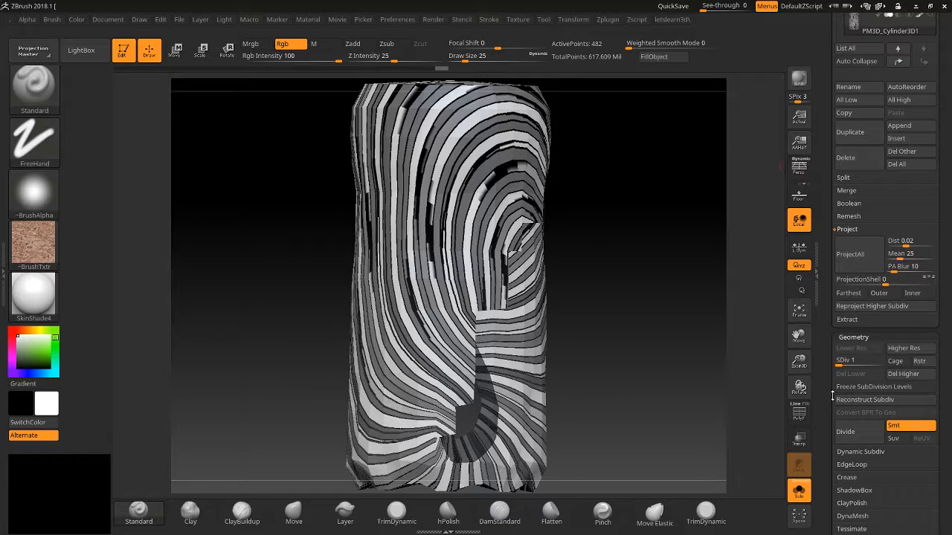
pyautogui.moveTo(718, 242); pyautogui.dragTo(699, 247)
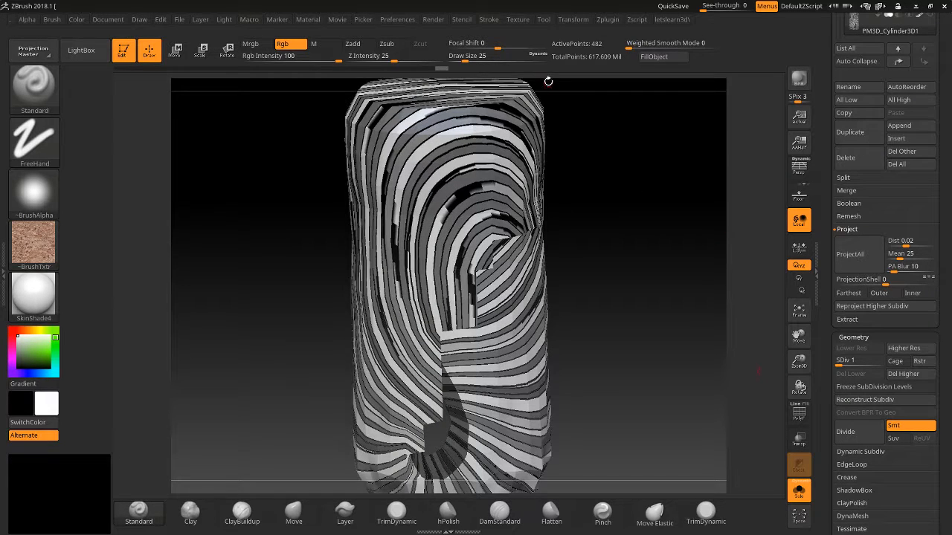
# Try docking the Zplugin palette above the Light palette, removing and re-docking it to show how docking works
pyautogui.click(607, 19)
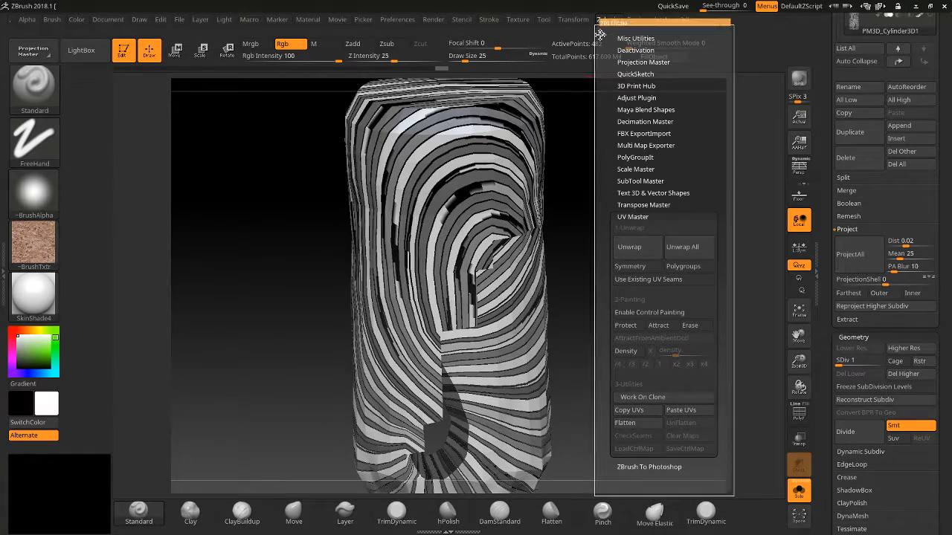
pyautogui.click(599, 33)
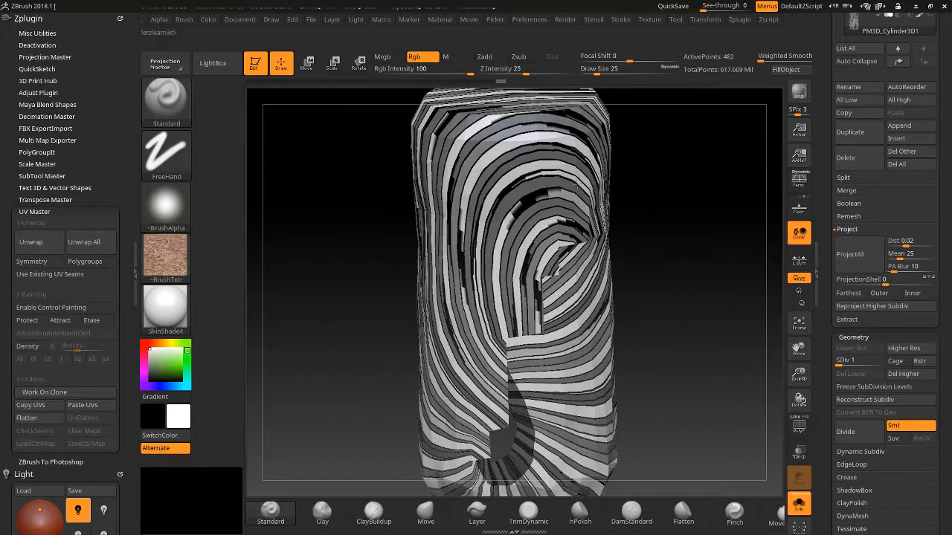
pyautogui.click(120, 18)
pyautogui.click(131, 66)
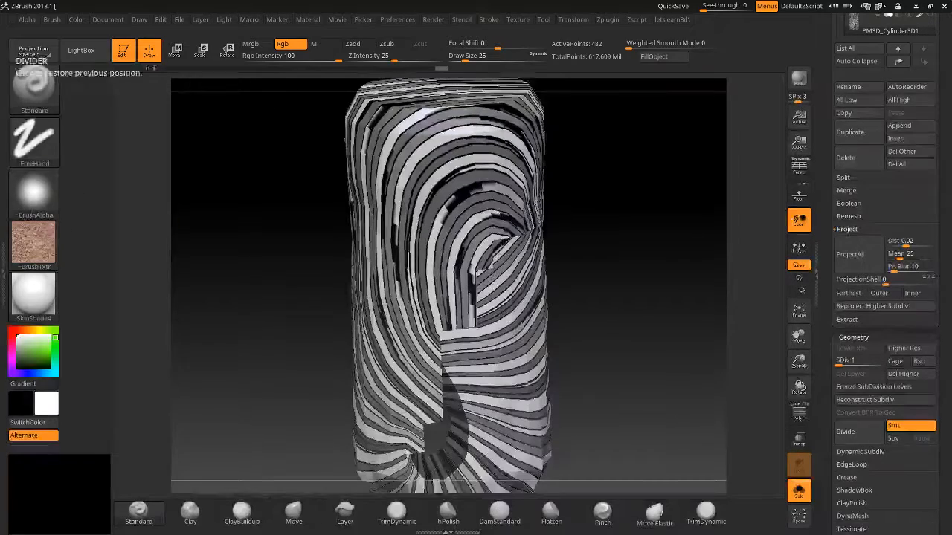
pyautogui.click(605, 21)
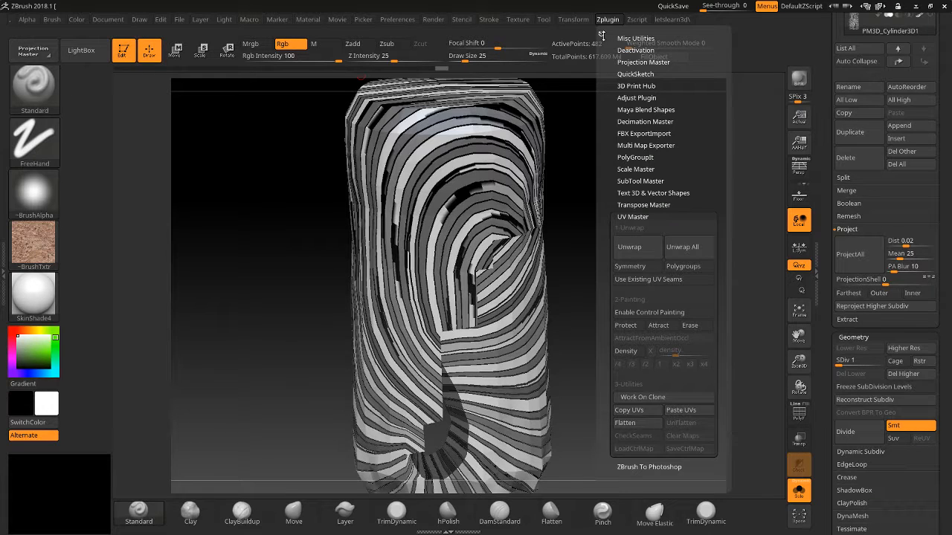
pyautogui.click(601, 34)
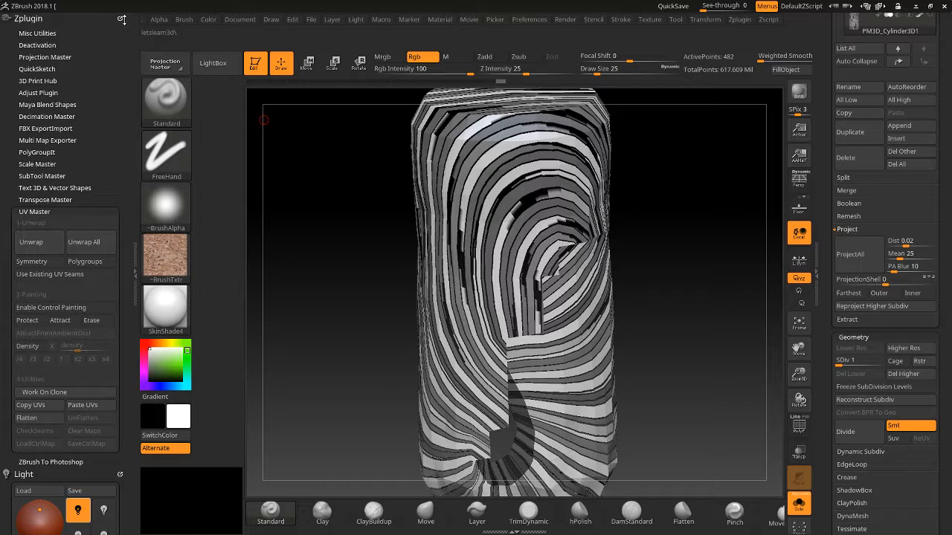
pyautogui.click(121, 19)
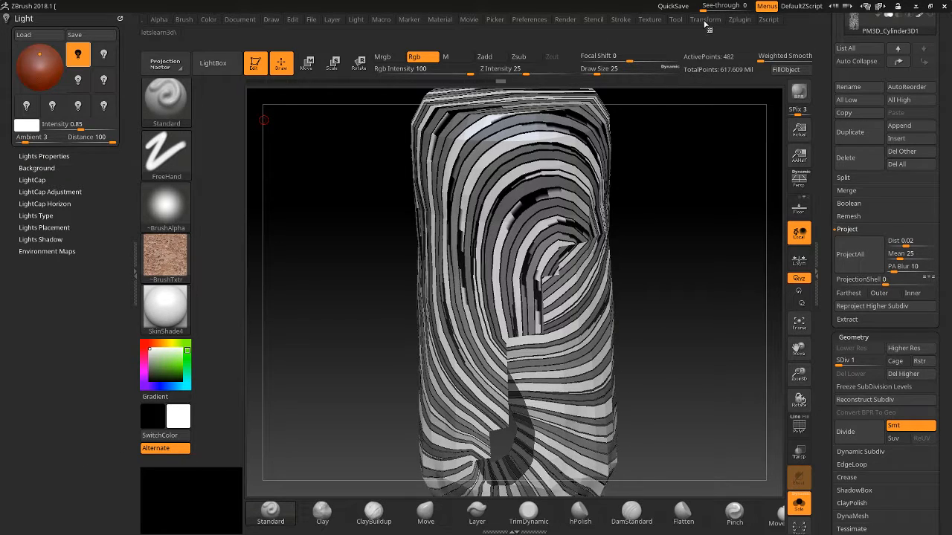
pyautogui.click(734, 26)
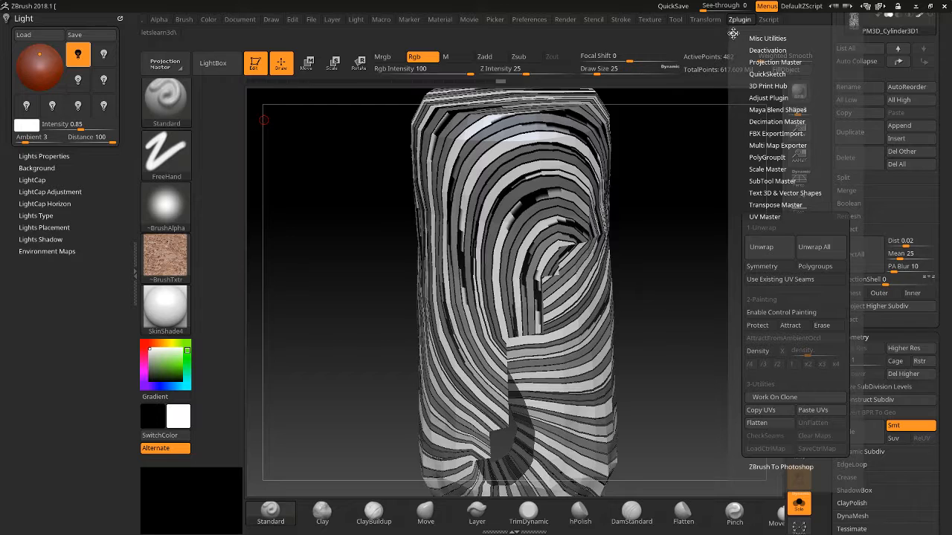
pyautogui.click(733, 34)
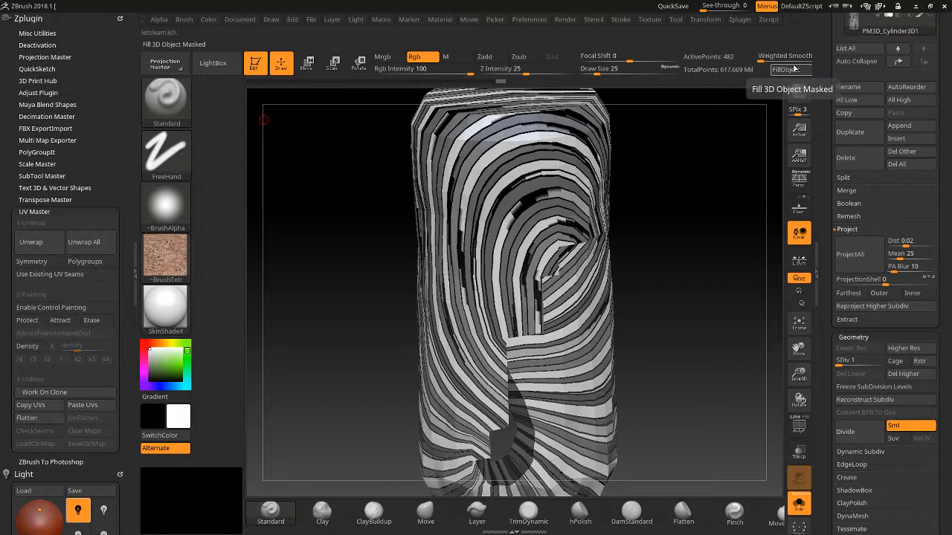
pyautogui.moveTo(829, 46); pyautogui.dragTo(825, 345)
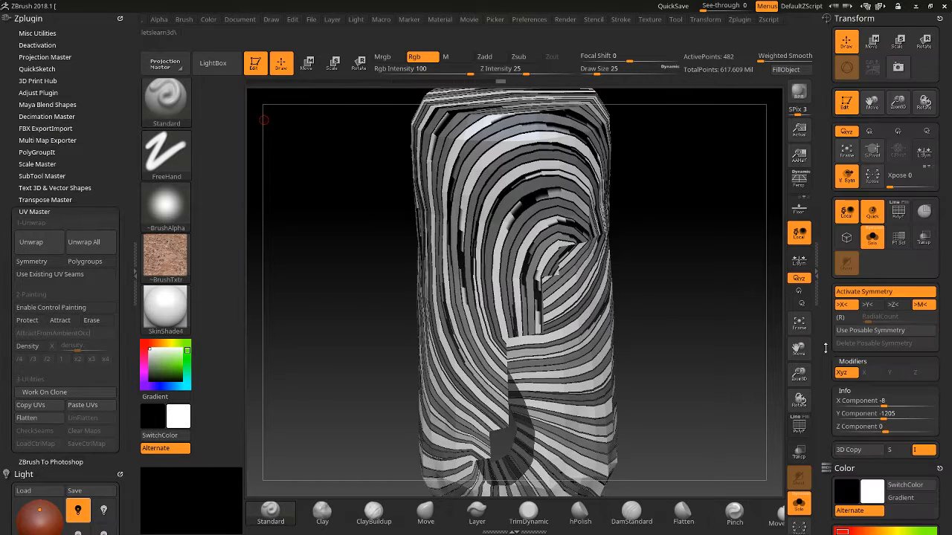
# Dock the Zplugin palette above the Transform palette and collapse the tray holding the Light palette
pyautogui.click(744, 22)
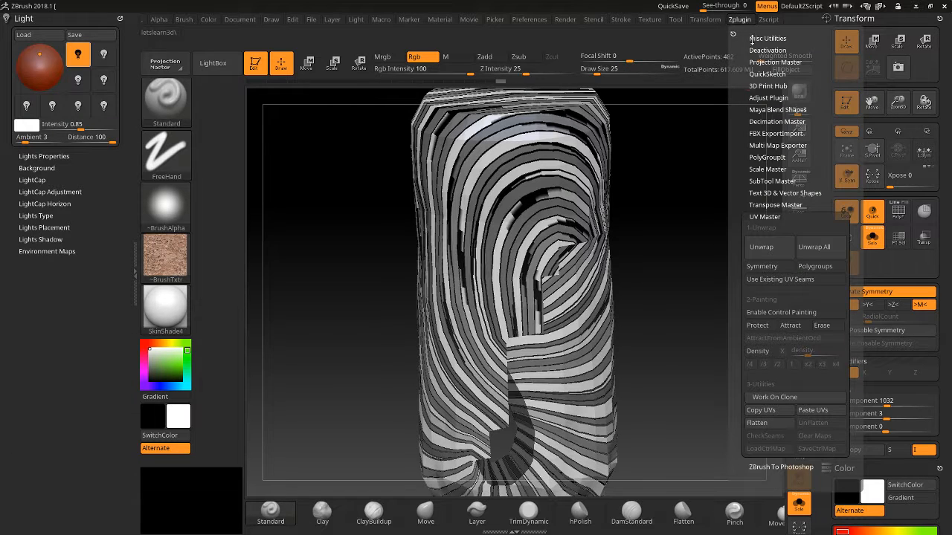
pyautogui.click(734, 34)
pyautogui.click(741, 23)
pyautogui.moveTo(732, 34); pyautogui.dragTo(836, 21)
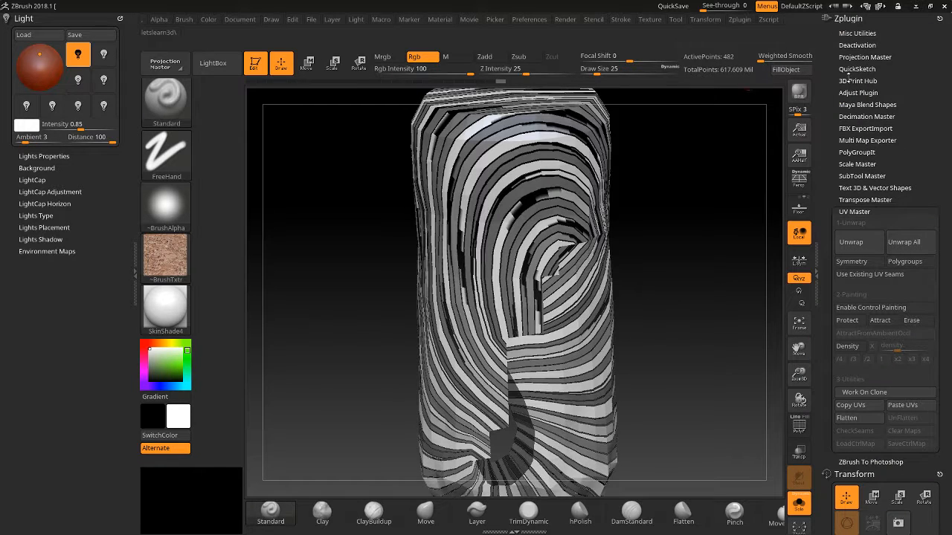
pyautogui.click(137, 187)
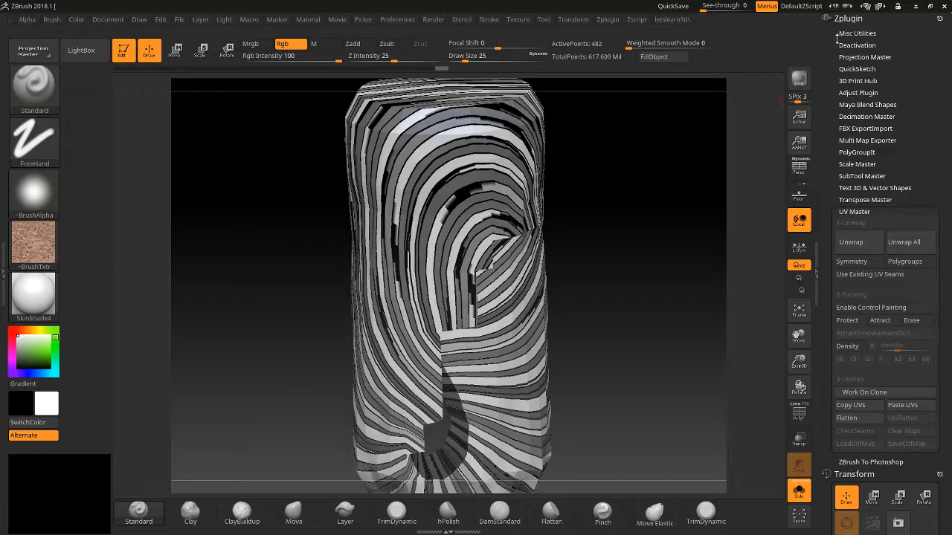
# Expand the Misc Utilities of Zplugin and reduce the draw size to 7 with the brush-size decrement command
pyautogui.click(855, 34)
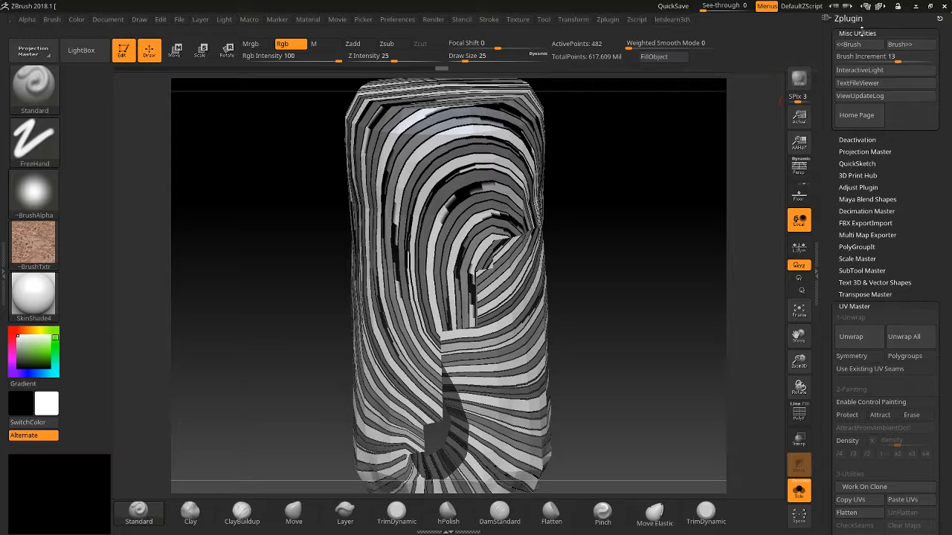
pyautogui.click(859, 33)
pyautogui.click(859, 32)
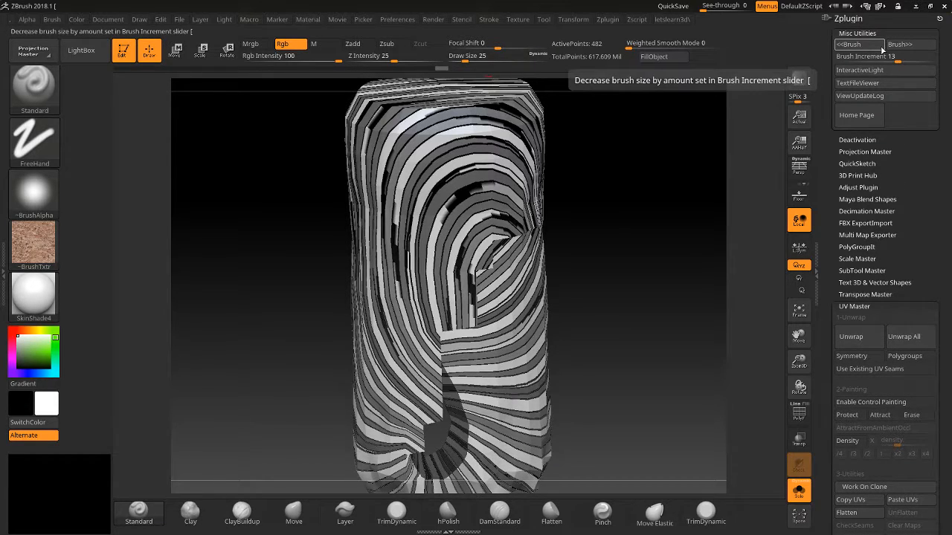
pyautogui.click(855, 45)
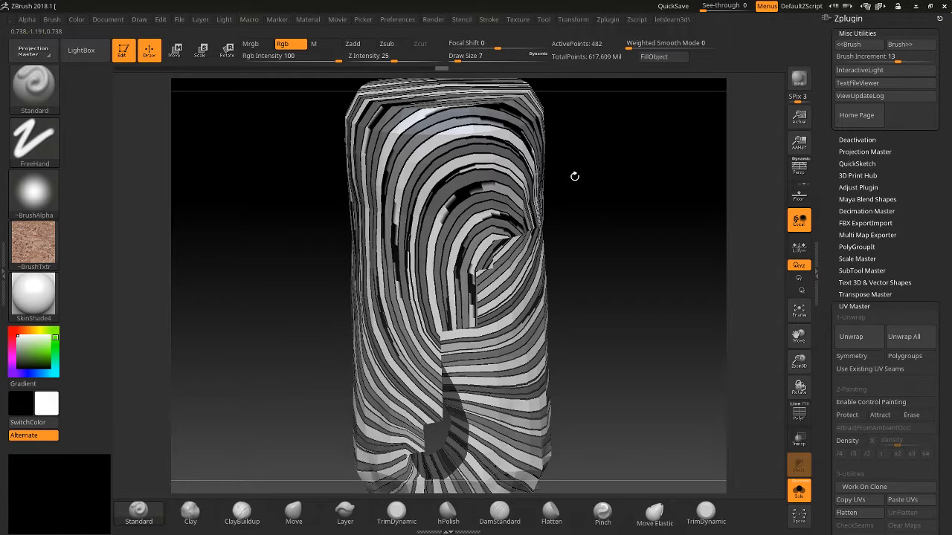
# Enlarge the brush in increments of 13 up to a draw size of 361
pyautogui.press(']')
pyautogui.press(']')
pyautogui.press(']')
pyautogui.press(']')
pyautogui.press(']')
pyautogui.press(']')
pyautogui.press(']')
pyautogui.press(']')
pyautogui.press(']')
pyautogui.press(']')
pyautogui.press(']')
pyautogui.press(']')
pyautogui.press(']')
pyautogui.press(']')
pyautogui.press(']')
pyautogui.press(']')
pyautogui.press(']')
pyautogui.press(']')
pyautogui.press(']')
pyautogui.press(']')
pyautogui.press(']')
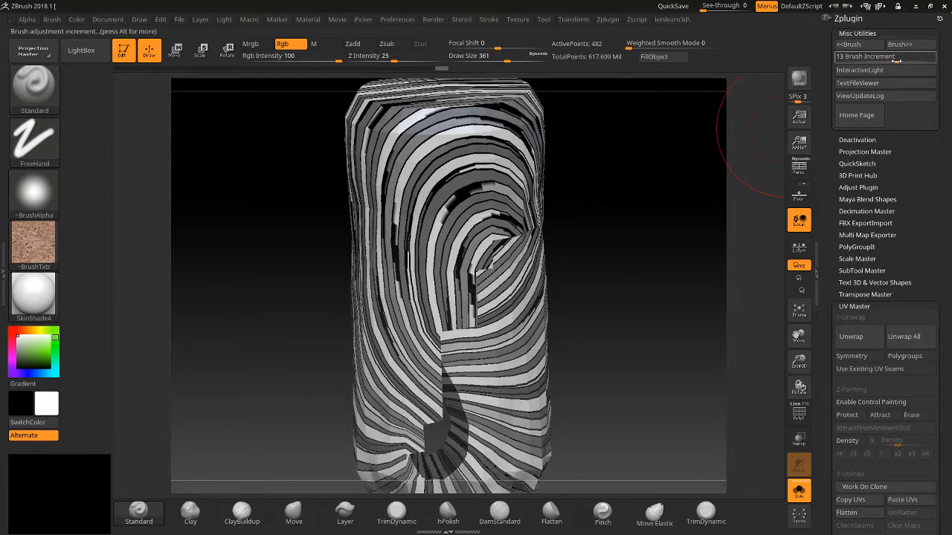
# Set the Brush Increment to 20 and step the draw size down to 281
pyautogui.moveTo(899, 63); pyautogui.dragTo(907, 63)
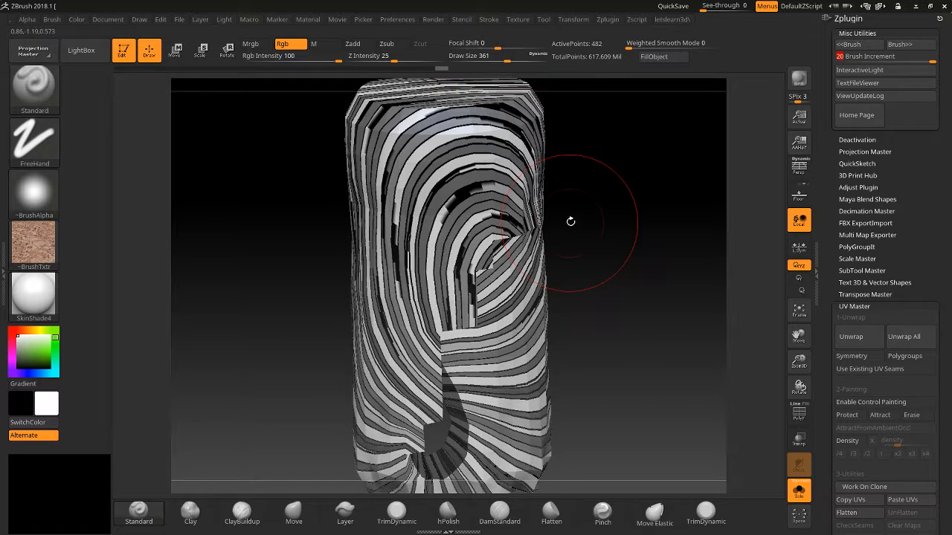
pyautogui.press('[')
pyautogui.press('[')
pyautogui.press('[')
pyautogui.press('[')
pyautogui.press('[')
pyautogui.press('[')
pyautogui.press('[')
pyautogui.press('[')
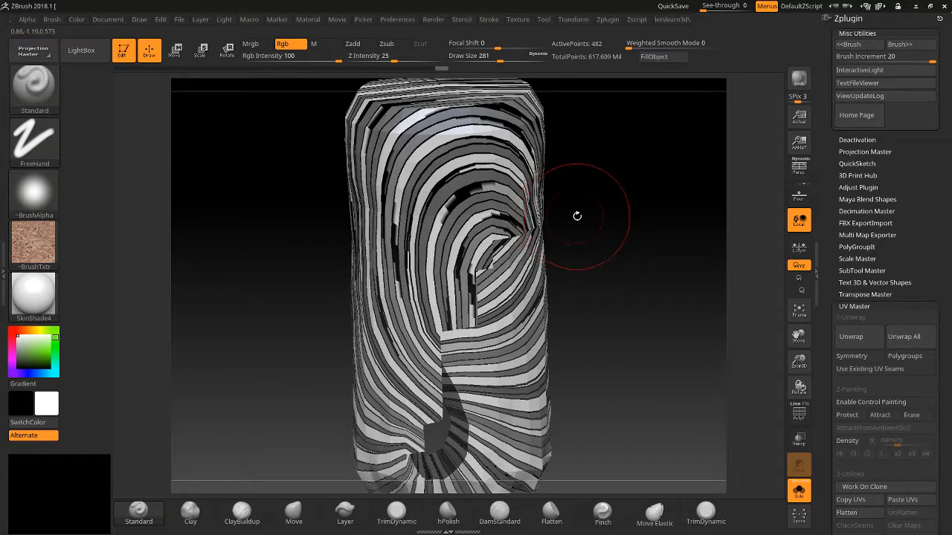
# Step the draw size up to 341, down to 181 and back to 281 to demonstrate the larger increment
pyautogui.press(']')
pyautogui.press(']')
pyautogui.press(']')
pyautogui.press(']')
pyautogui.press(']')
pyautogui.press(']')
pyautogui.press(']')
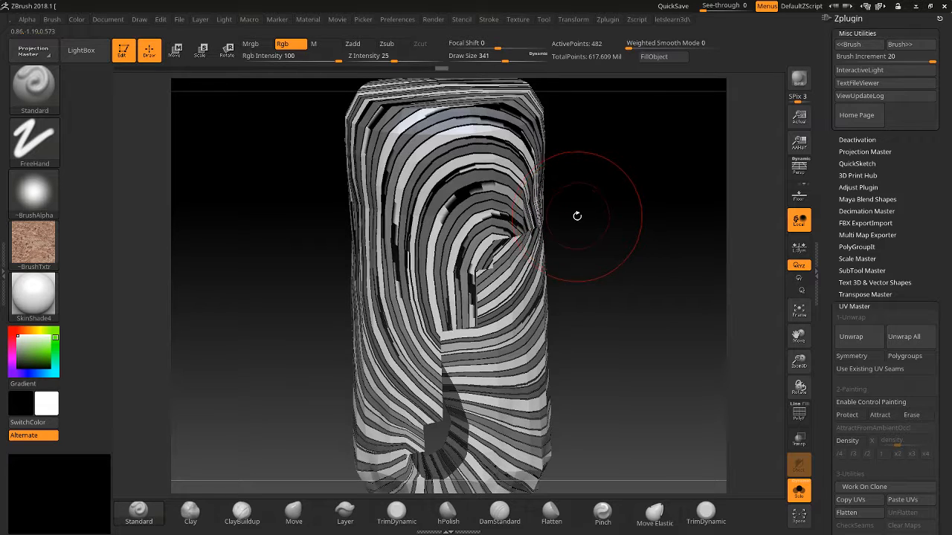
pyautogui.press('[')
pyautogui.press('[')
pyautogui.press('[')
pyautogui.press('[')
pyautogui.press('[')
pyautogui.press('[')
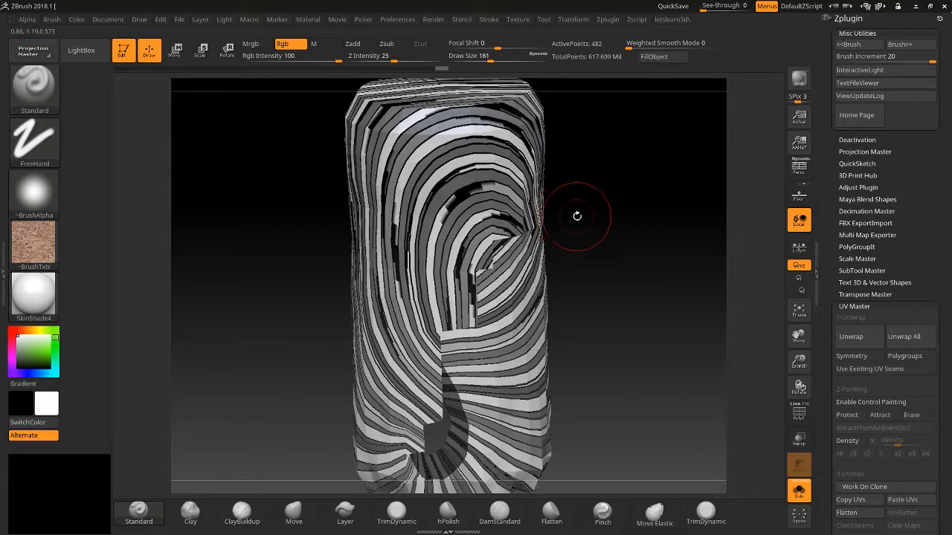
pyautogui.press(']')
pyautogui.press(']')
pyautogui.press(']')
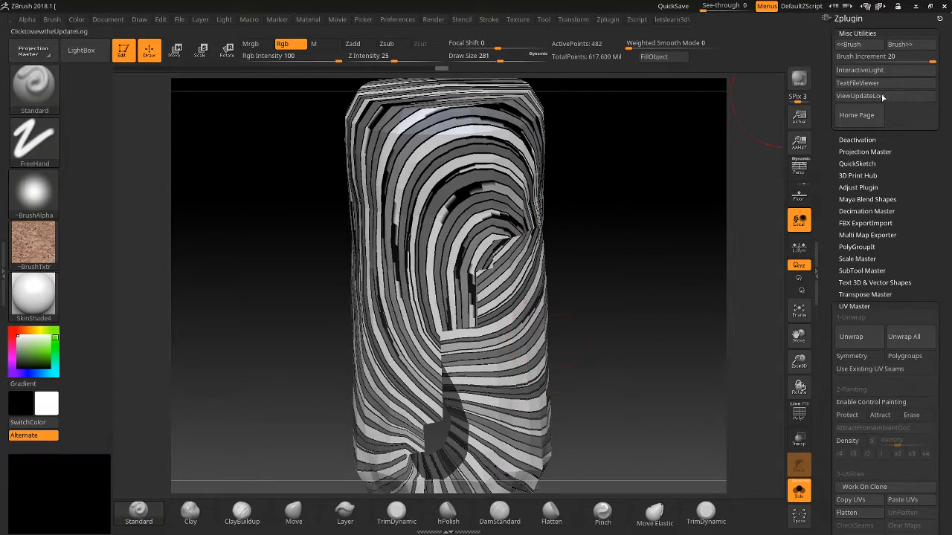
# Set the Brush Increment to 14
pyautogui.moveTo(936, 59); pyautogui.dragTo(902, 57)
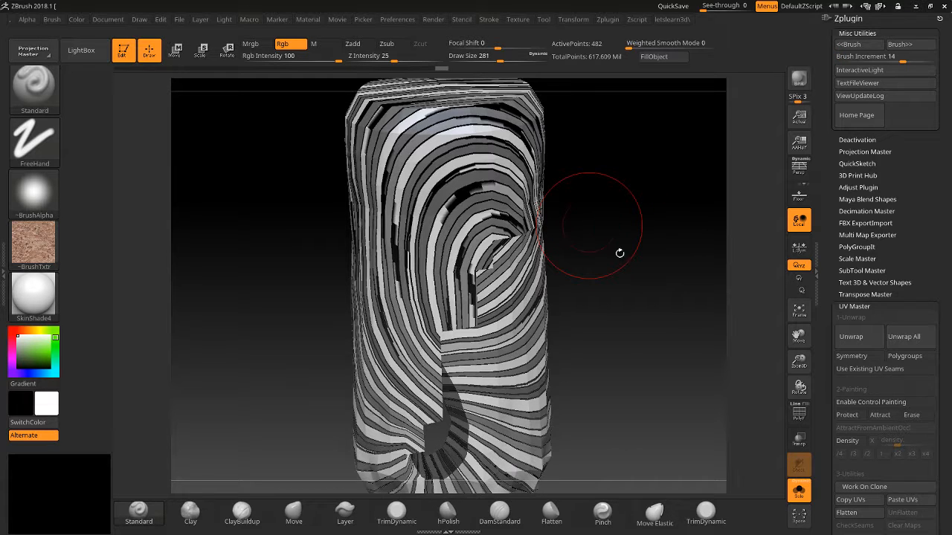
pyautogui.moveTo(677, 331); pyautogui.dragTo(706, 327)
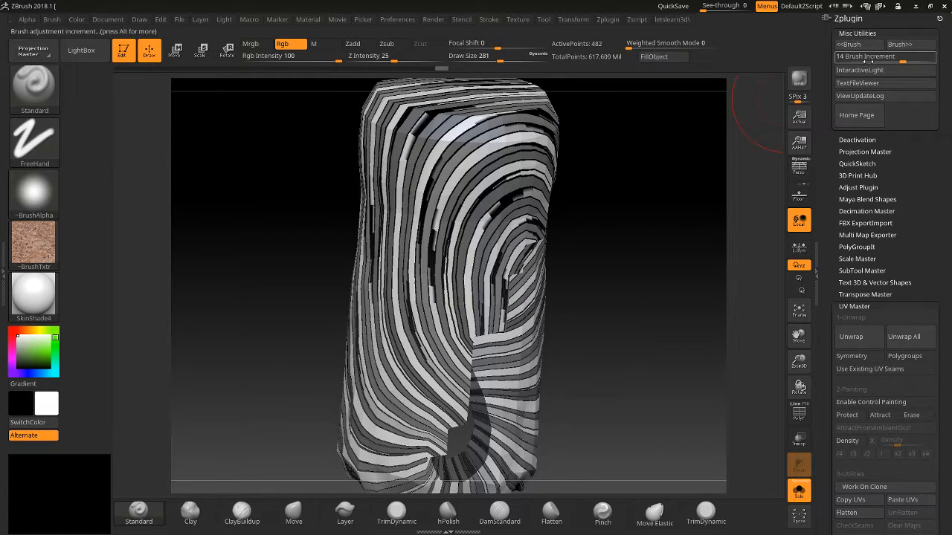
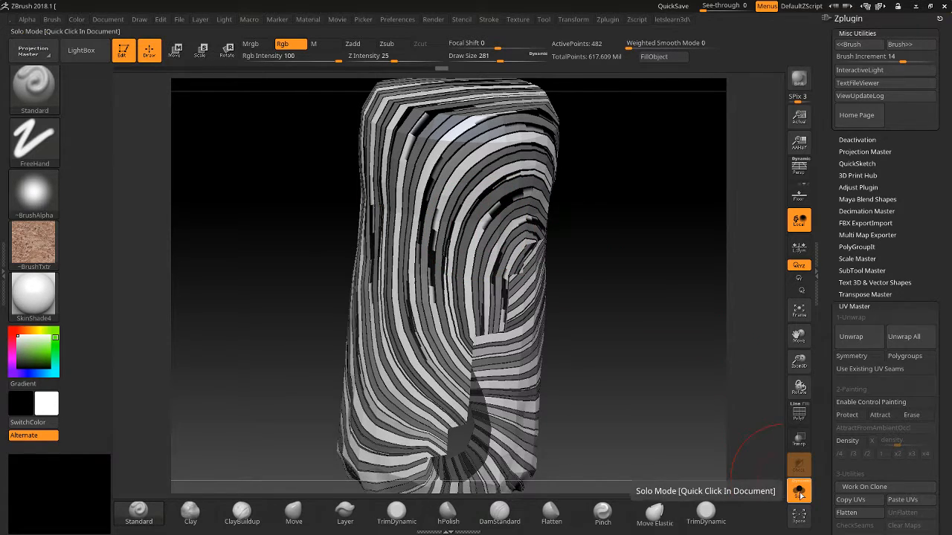
# Switch off the display of Texture 06 on the cylinder and check the plain surface
pyautogui.moveTo(827, 323); pyautogui.dragTo(797, 38)
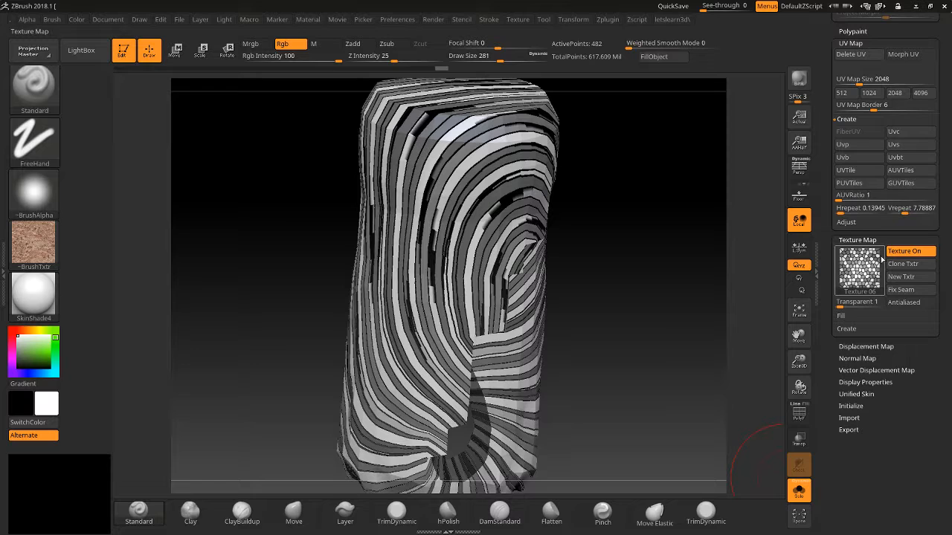
pyautogui.click(904, 253)
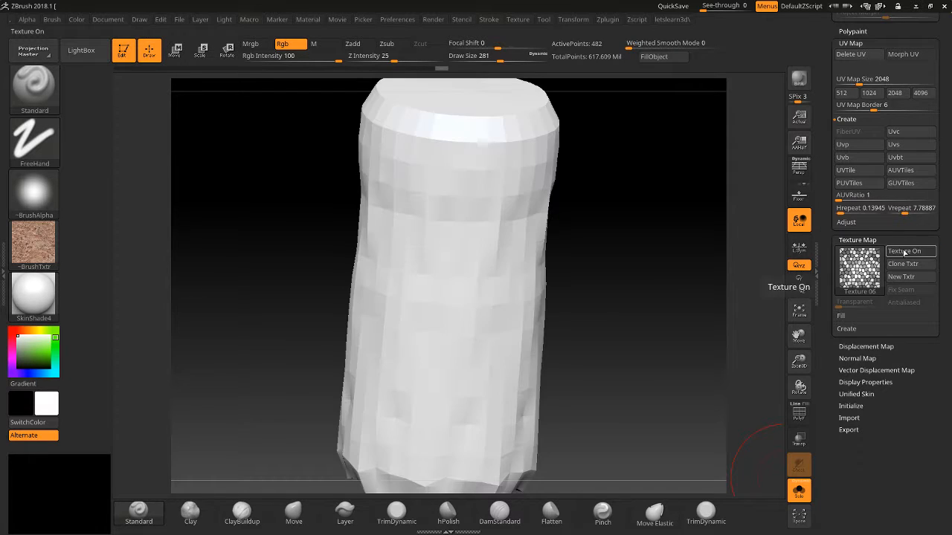
pyautogui.moveTo(710, 240); pyautogui.dragTo(695, 216)
pyautogui.moveTo(637, 302); pyautogui.dragTo(642, 277)
# Compare the cylinder with and without Texture 06 by toggling its display repeatedly, ending with the texture off
pyautogui.click(914, 253)
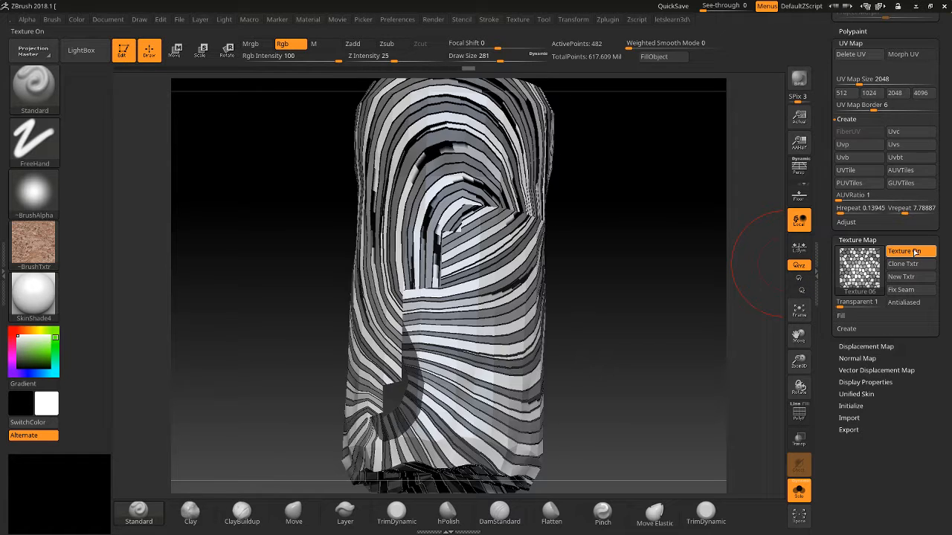
pyautogui.click(914, 253)
pyautogui.click(915, 253)
pyautogui.click(913, 253)
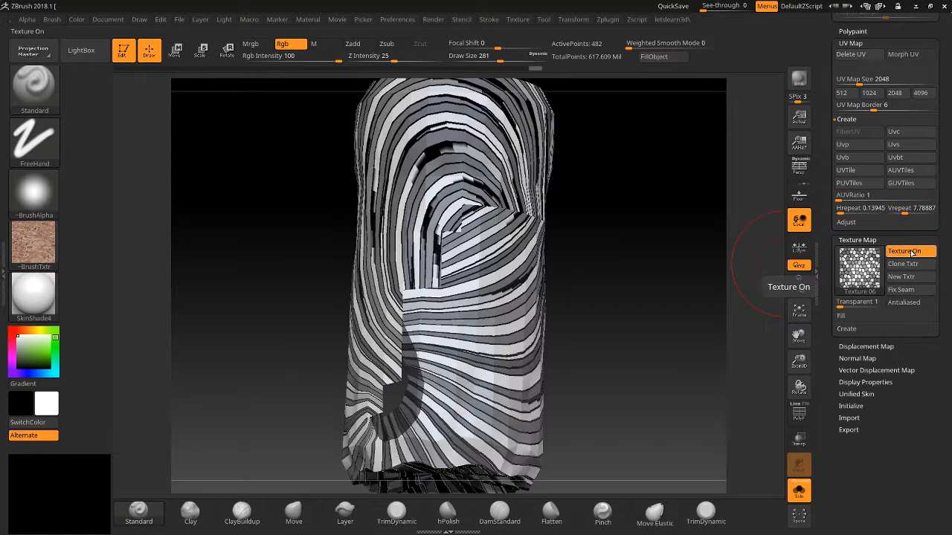
pyautogui.click(913, 253)
pyautogui.click(914, 253)
pyautogui.click(913, 252)
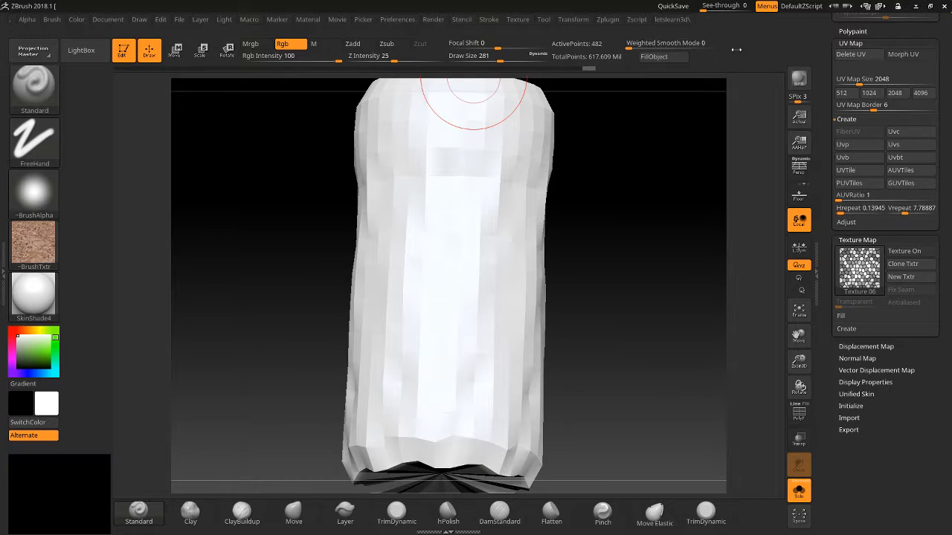
pyautogui.click(904, 253)
pyautogui.click(904, 253)
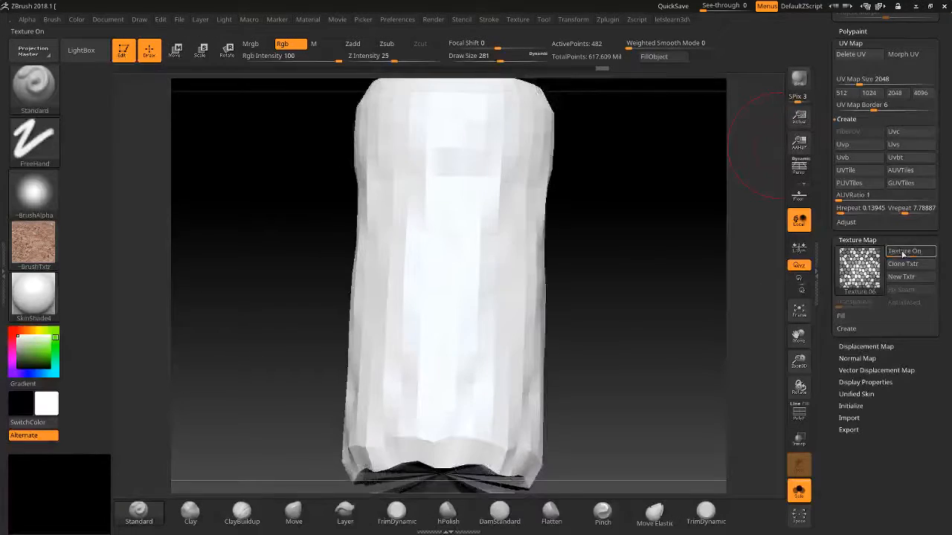
pyautogui.click(904, 253)
pyautogui.click(904, 253)
pyautogui.click(904, 252)
pyautogui.click(904, 253)
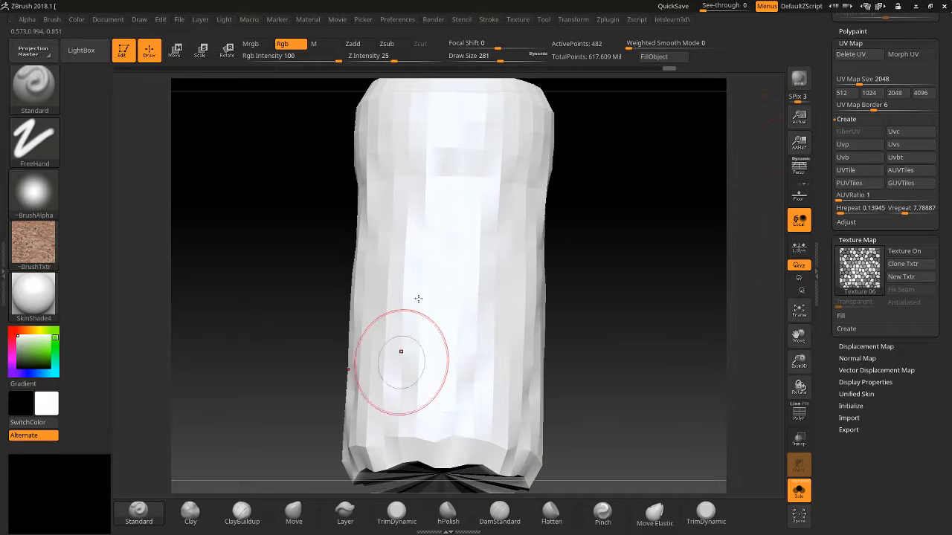
# Try the TriShaders material on the cylinder and replace it with MatCap Gray
pyautogui.click(903, 253)
pyautogui.click(902, 256)
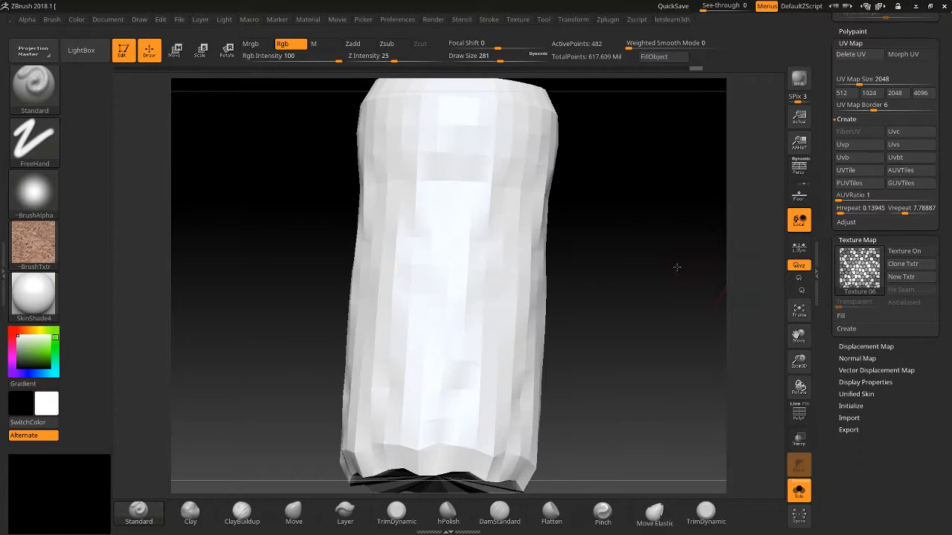
pyautogui.click(49, 315)
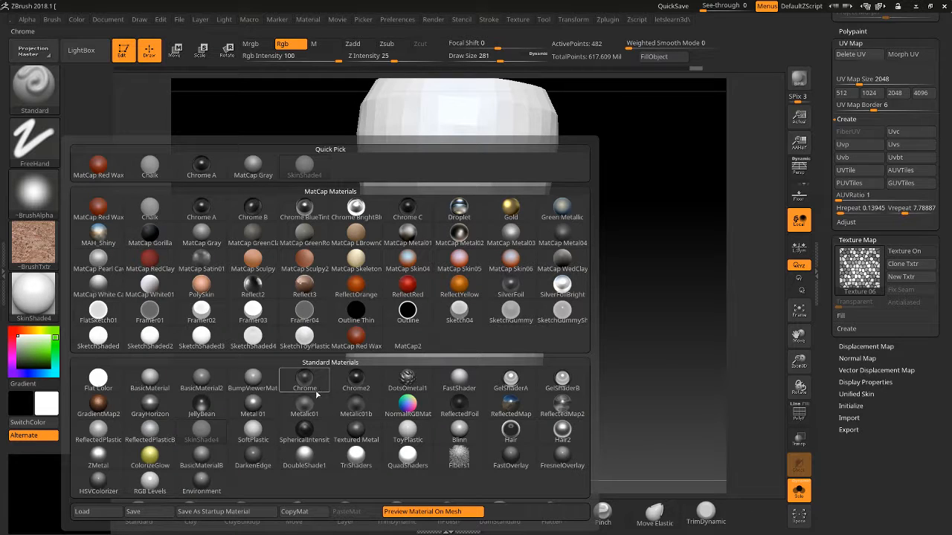
pyautogui.click(353, 453)
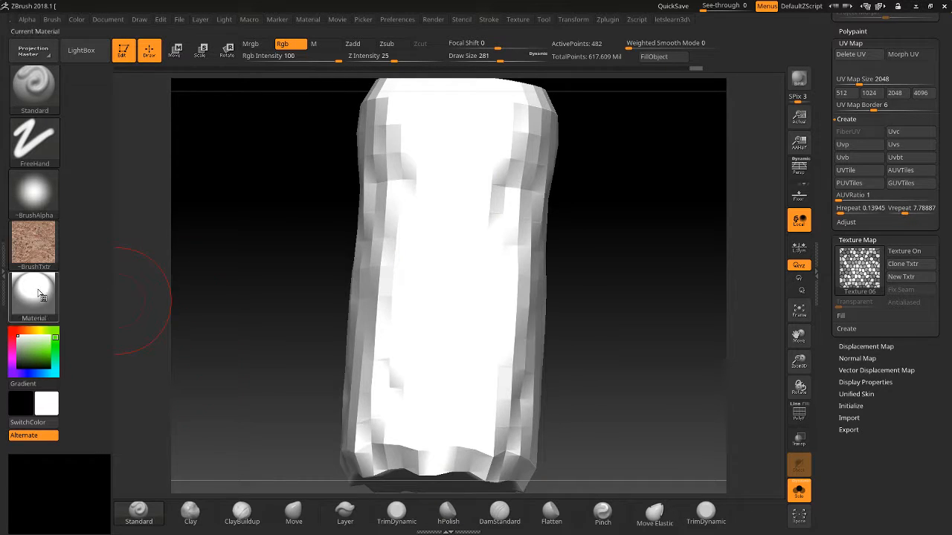
pyautogui.click(33, 296)
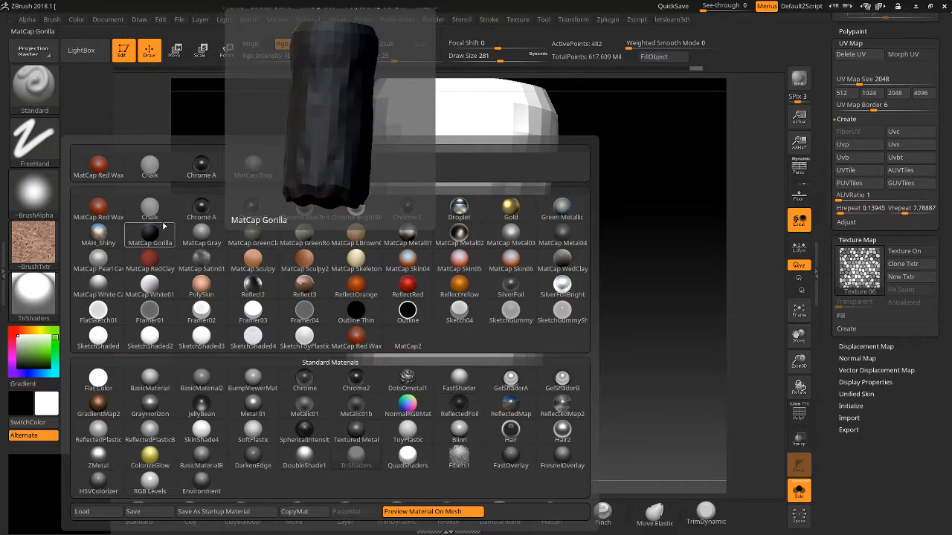
pyautogui.click(253, 165)
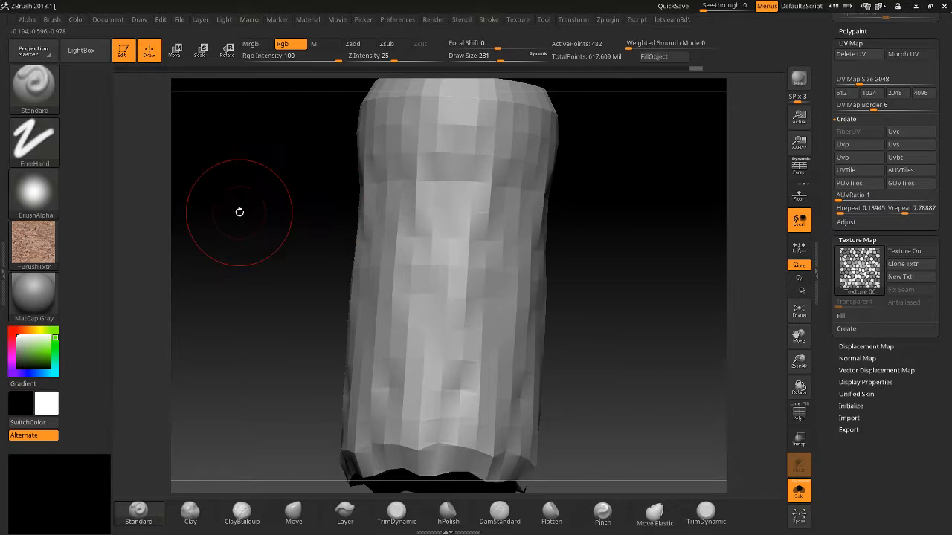
# Raise the cylinder by five subdivision levels to bring back its sculpted detail
pyautogui.press('d')
pyautogui.press('d')
pyautogui.press('d')
pyautogui.press('d')
pyautogui.press('d')
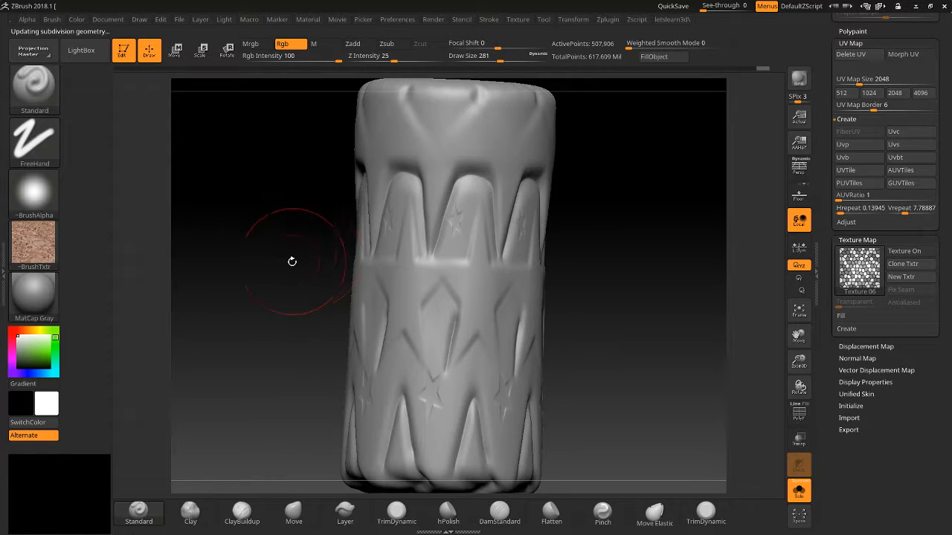
pyautogui.moveTo(290, 261); pyautogui.dragTo(291, 268)
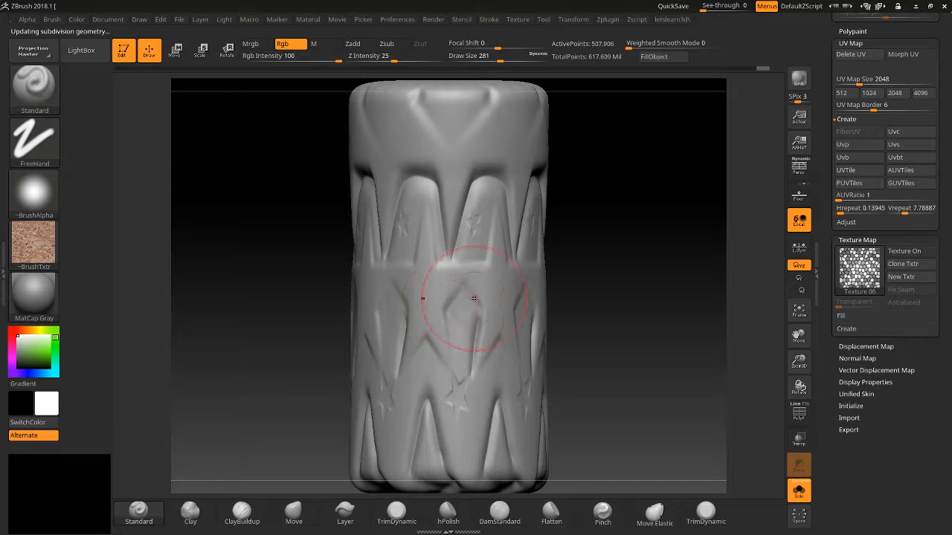
# Compare the high-resolution cylinder with Texture 06 shown and hidden, ending with the texture off
pyautogui.moveTo(829, 54); pyautogui.dragTo(829, 124)
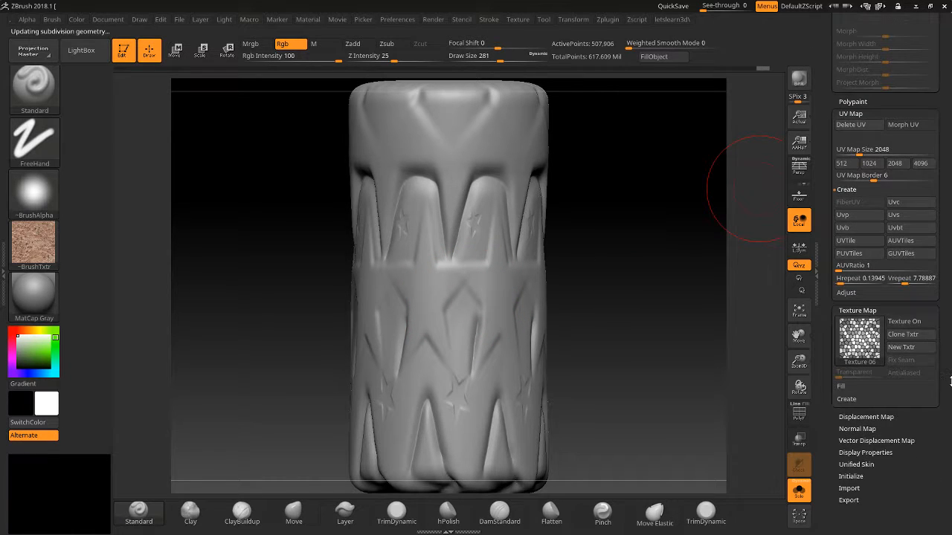
pyautogui.click(921, 320)
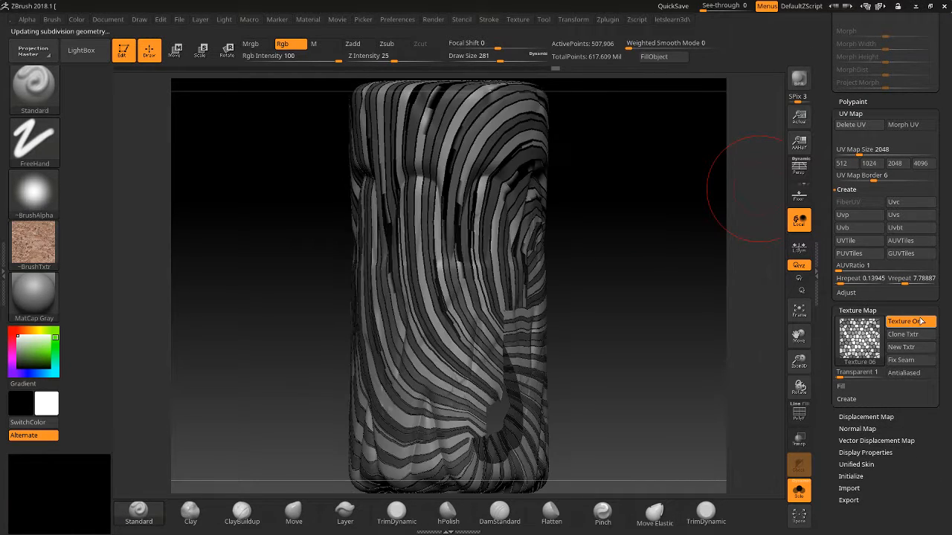
pyautogui.click(919, 320)
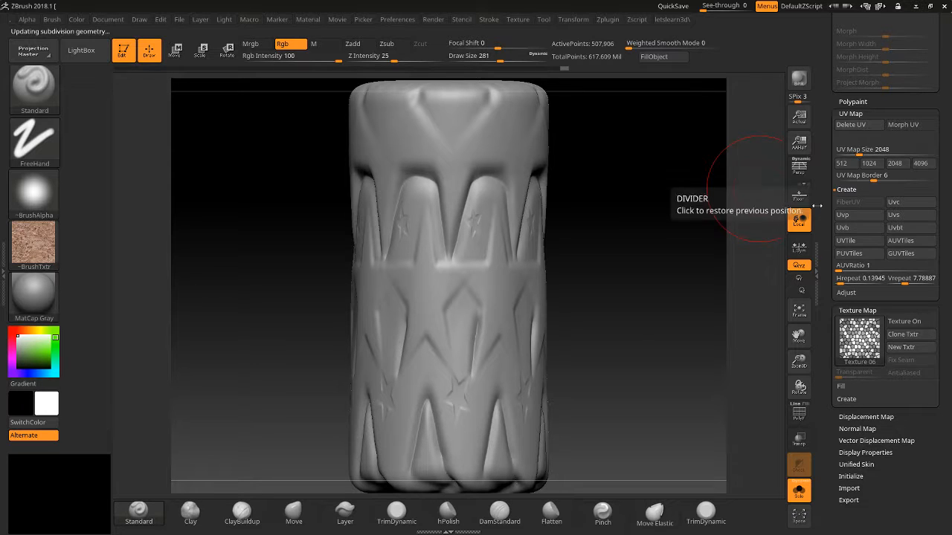
# Run the Zplugin InteractiveLight utility on the MatCap Gray cylinder to test how the material responds to moving light
pyautogui.moveTo(822, 138); pyautogui.dragTo(802, 444)
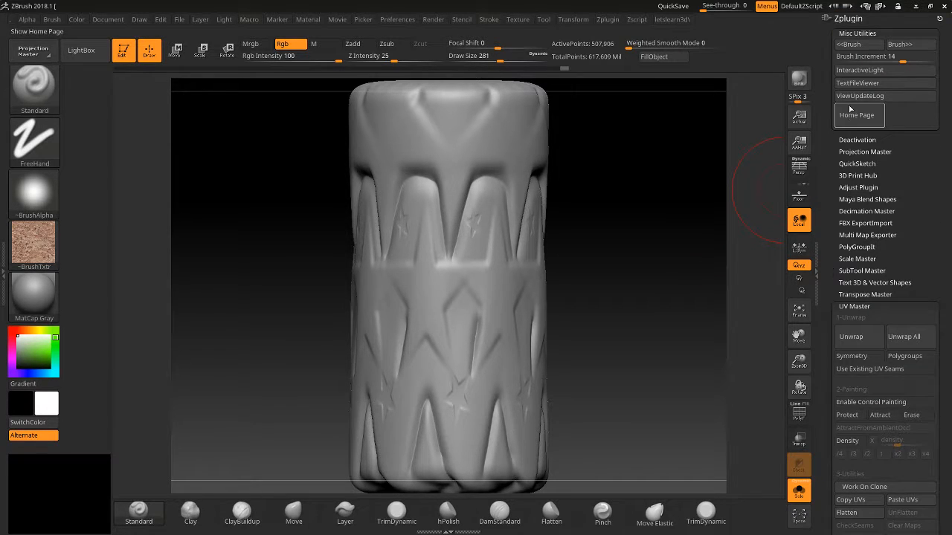
pyautogui.click(867, 73)
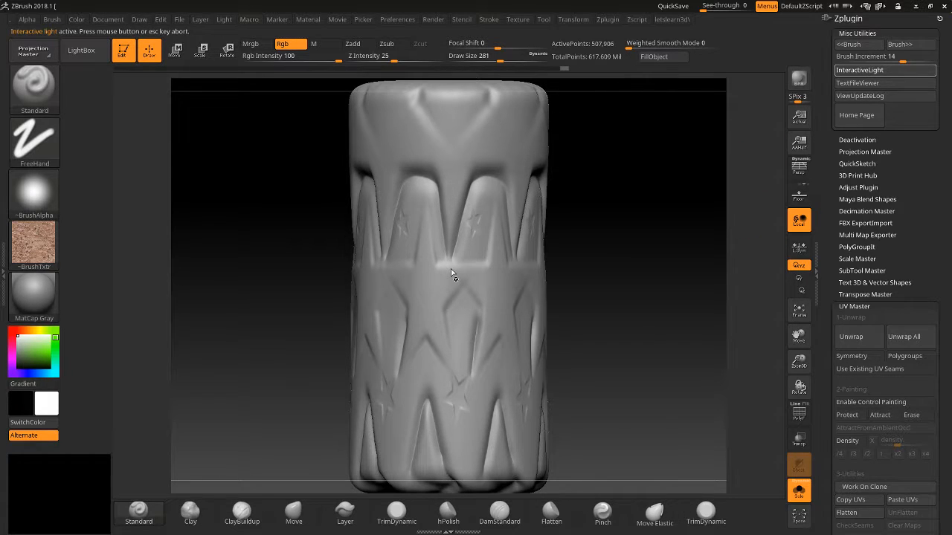
pyautogui.moveTo(450, 269); pyautogui.dragTo(438, 217)
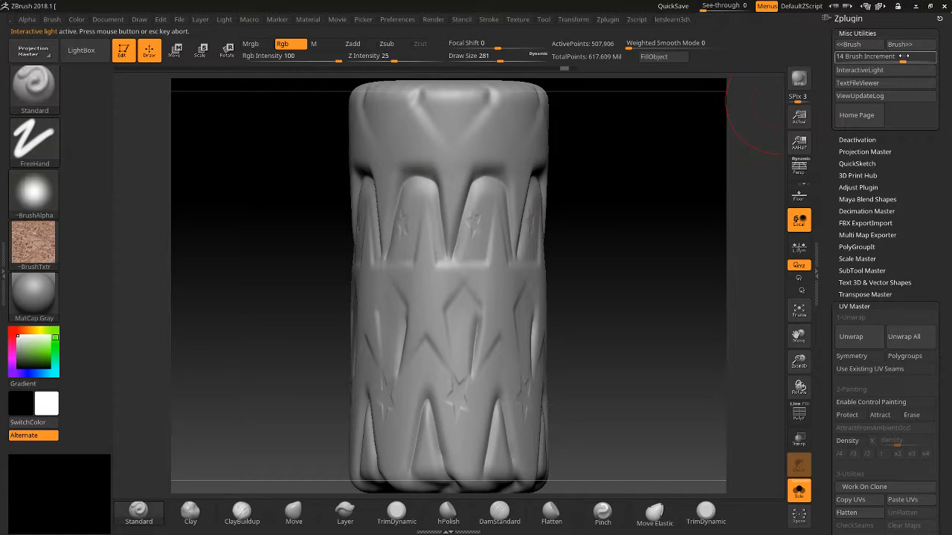
pyautogui.click(869, 71)
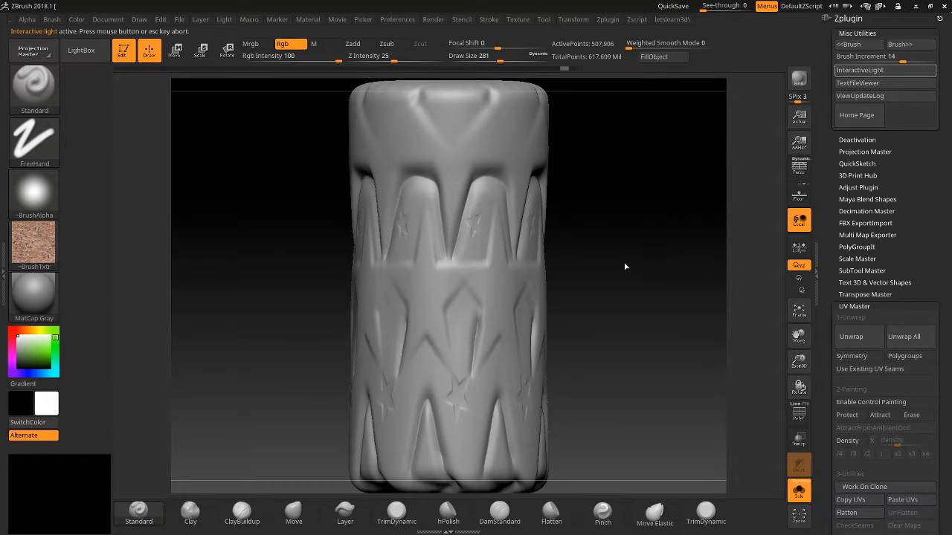
# Apply the Gold material to the cylinder and test it with InteractiveLight
pyautogui.click(29, 301)
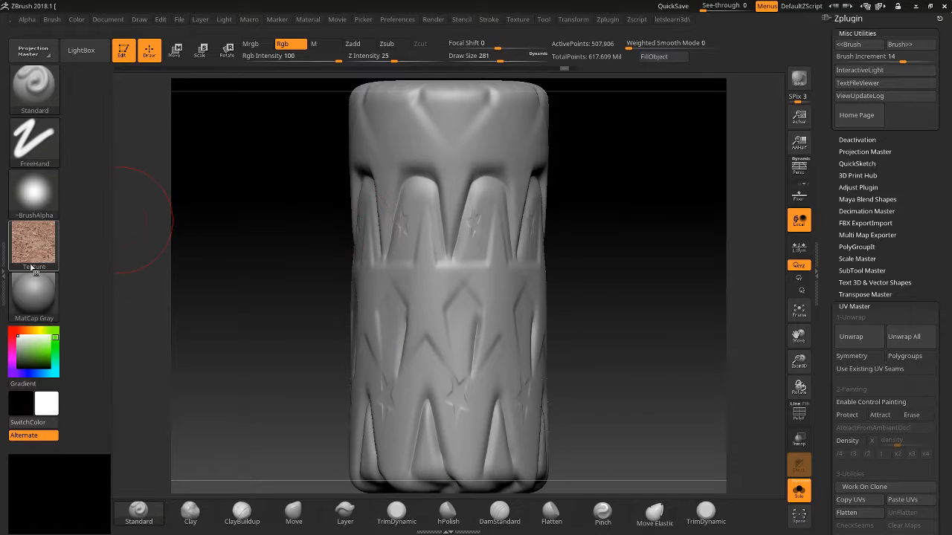
pyautogui.click(33, 297)
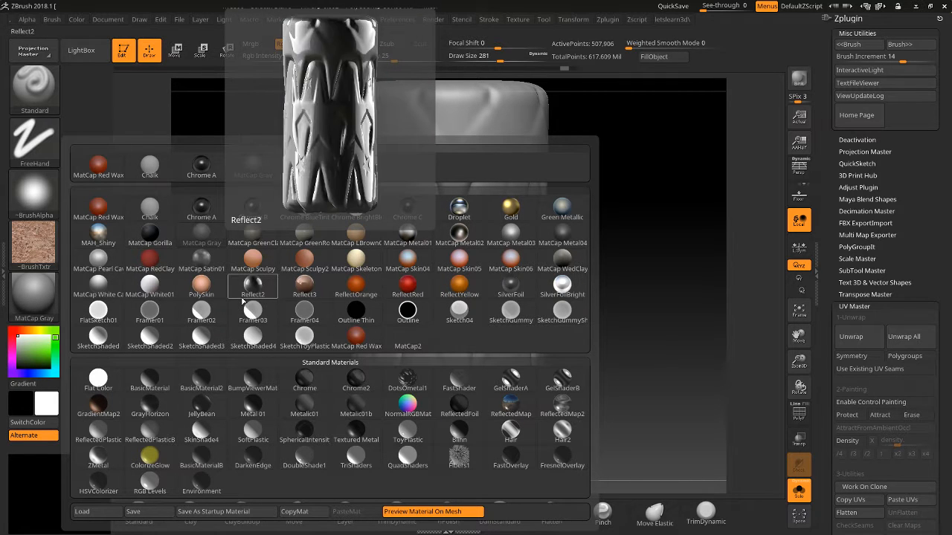
pyautogui.click(511, 207)
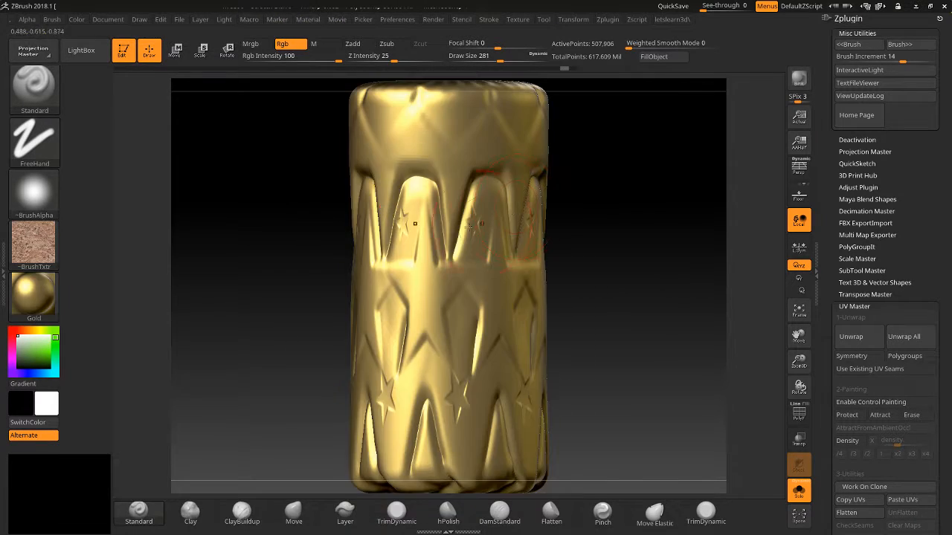
pyautogui.click(859, 70)
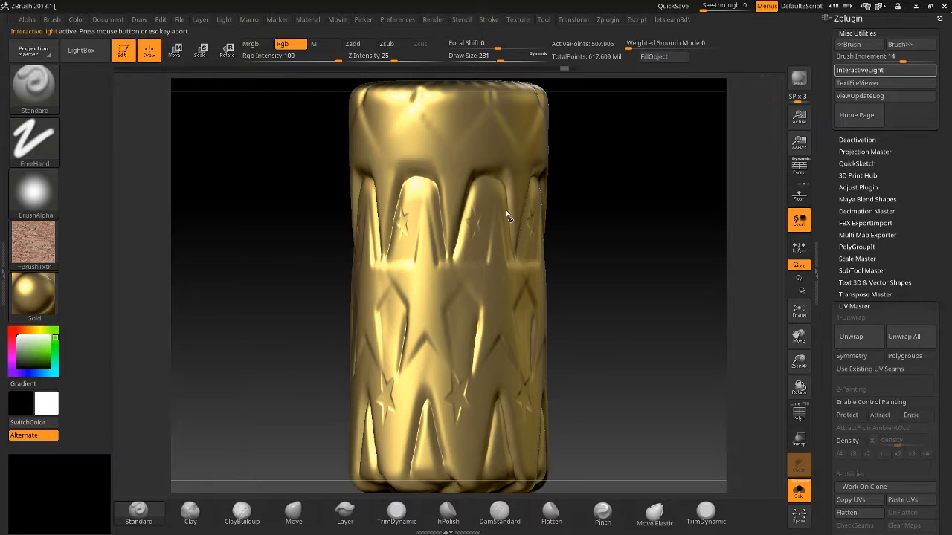
# Apply BumpViewerMaterial to the cylinder and run InteractiveLight on it
pyautogui.click(18, 299)
pyautogui.click(19, 299)
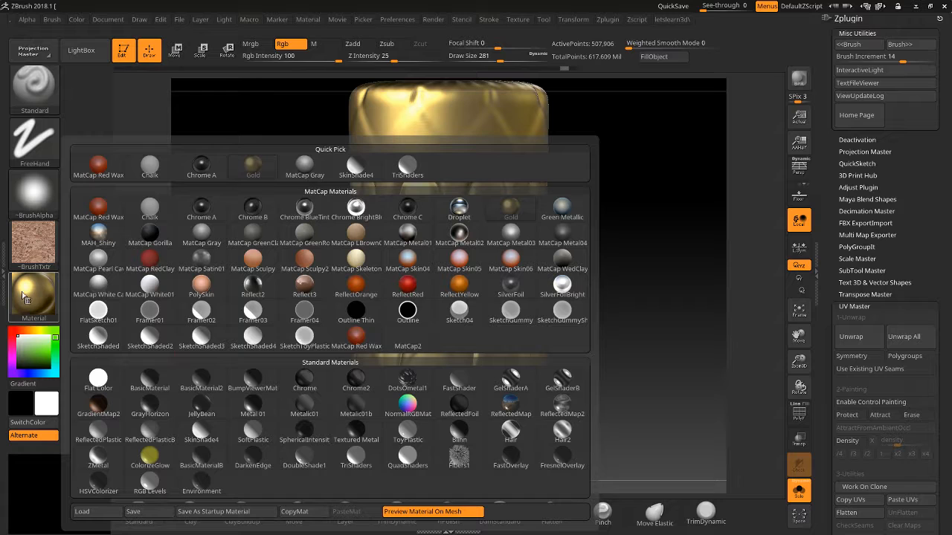
pyautogui.click(265, 394)
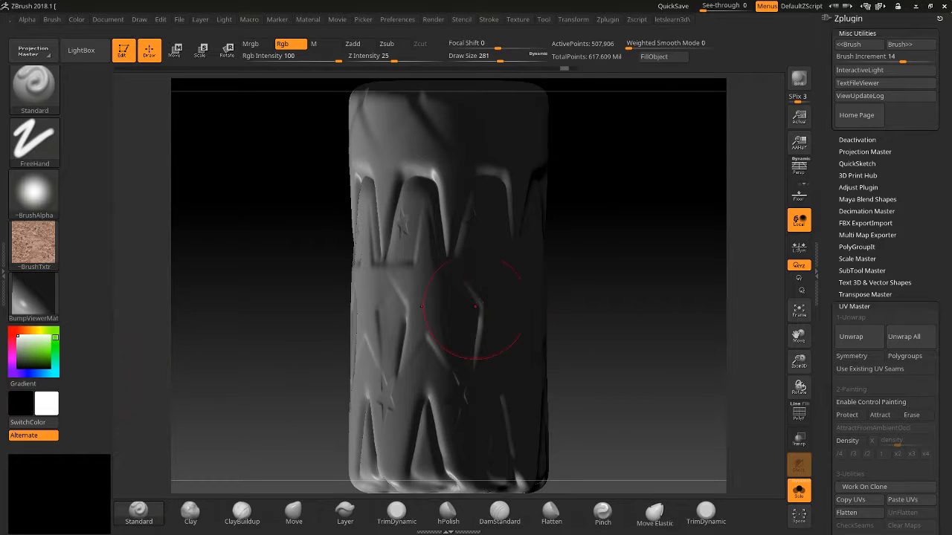
pyautogui.click(860, 70)
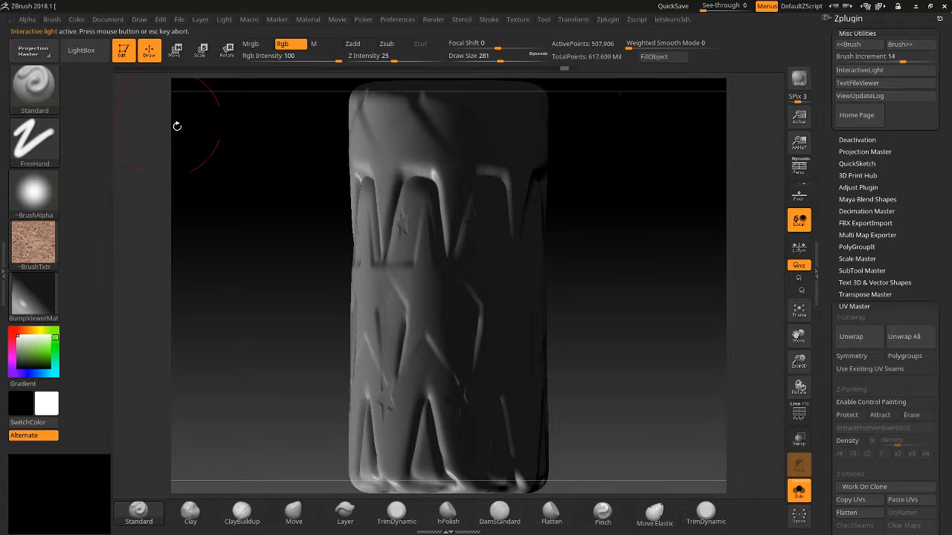
# Switch the brush texture to Texture Off and enable Zadd
pyautogui.click(33, 245)
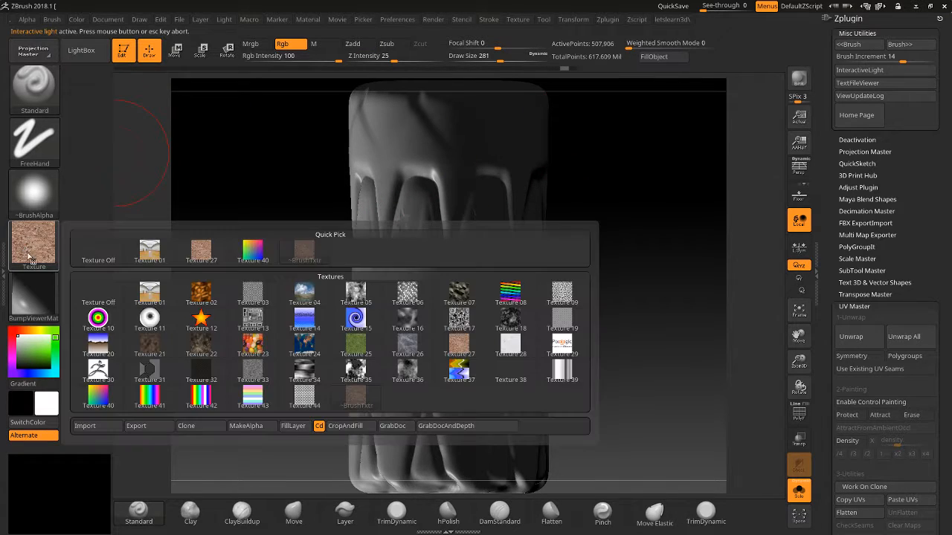
pyautogui.click(89, 252)
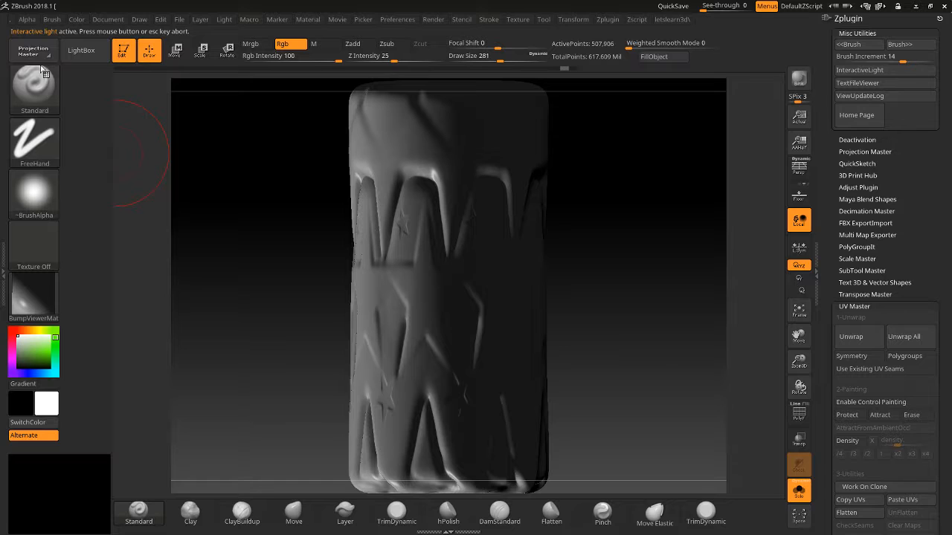
pyautogui.click(351, 49)
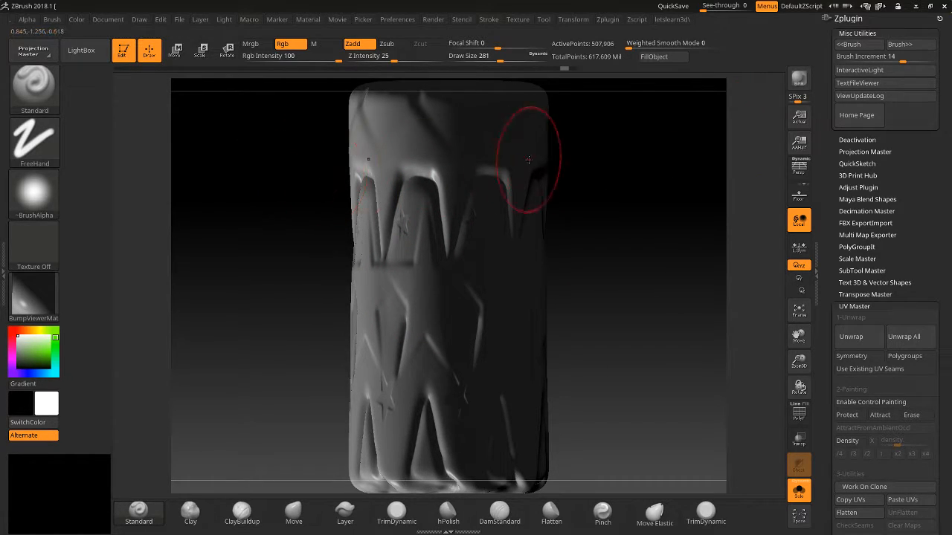
# Run InteractiveLight once more, abort it, and turn the cylinder to inspect its shading
pyautogui.click(857, 72)
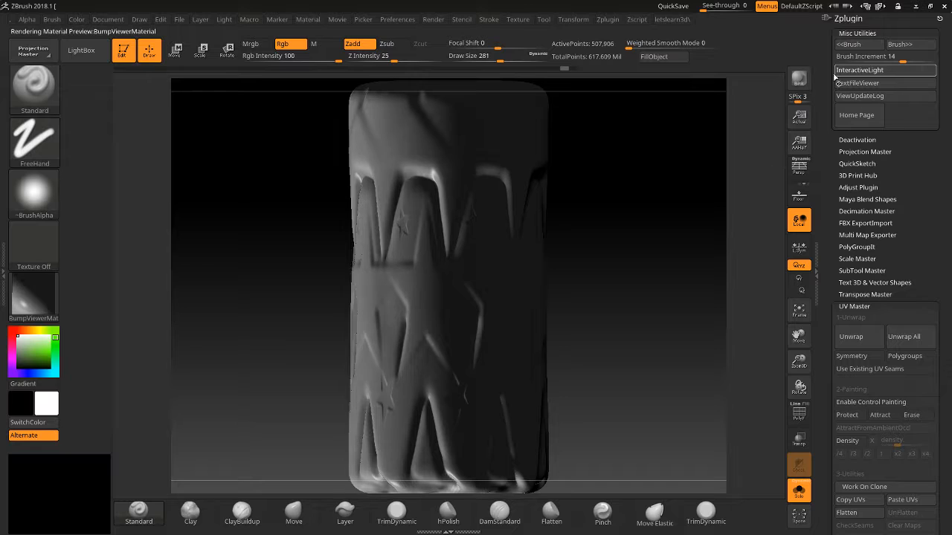
pyautogui.press('Escape')
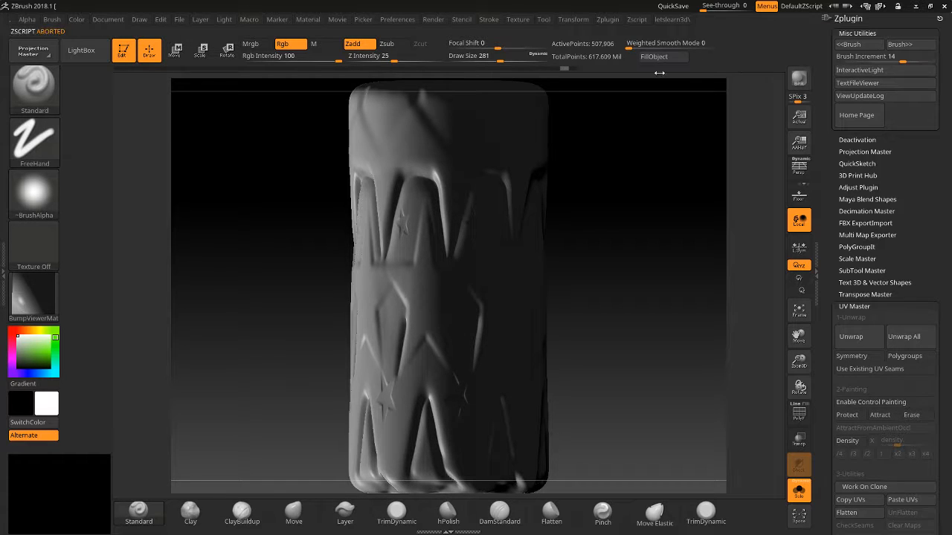
pyautogui.moveTo(603, 204); pyautogui.dragTo(613, 202)
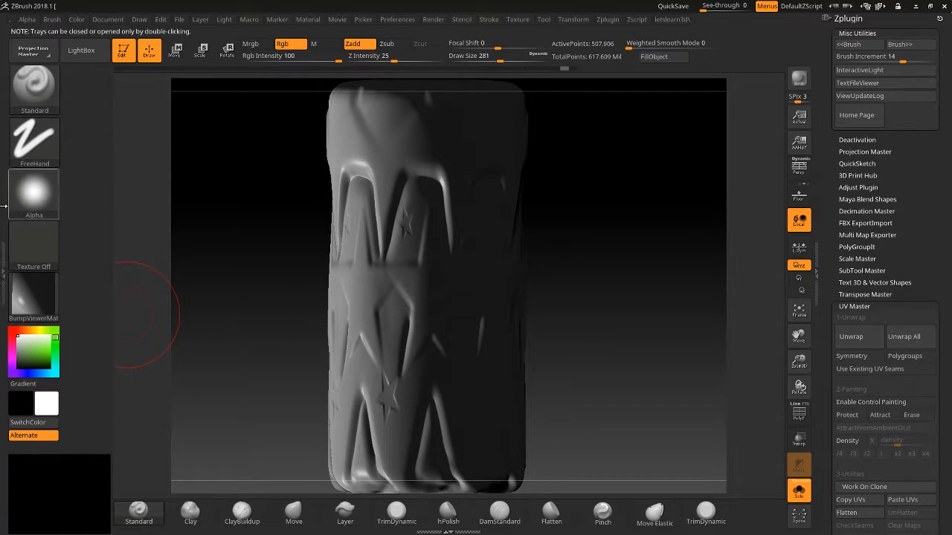
# Reposition the main light towards the front of the placement sphere and open the tray with the Light palette docked
pyautogui.click(224, 20)
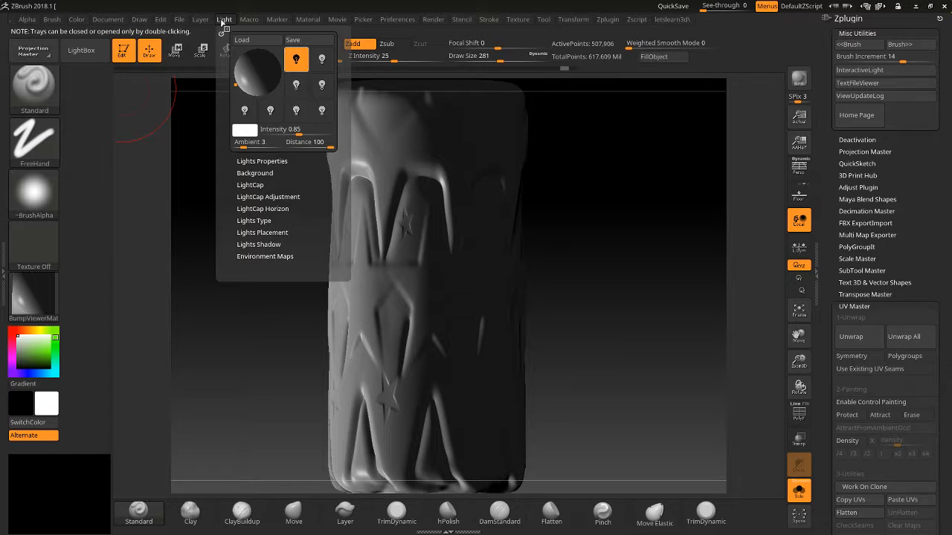
pyautogui.moveTo(242, 62)
pyautogui.mouseDown()
pyautogui.moveTo(274, 65)
pyautogui.moveTo(258, 72)
pyautogui.mouseUp()
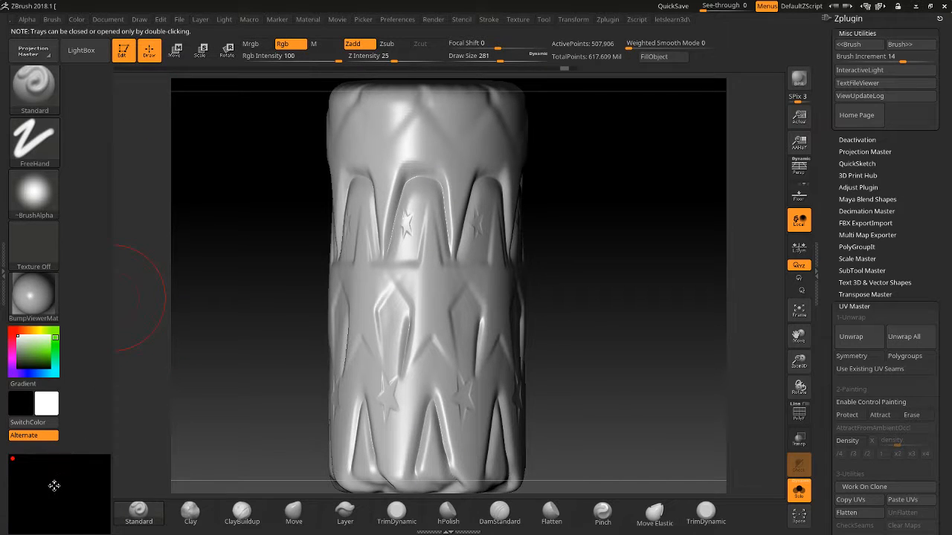
pyautogui.doubleClick(3, 444)
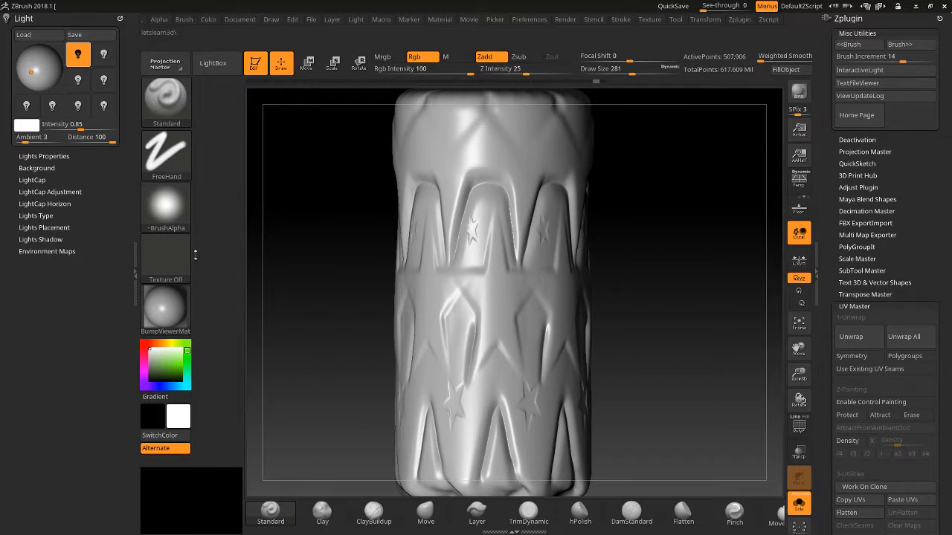
# Add a new LightCap light and reposition it in the LightCap preview
pyautogui.click(32, 180)
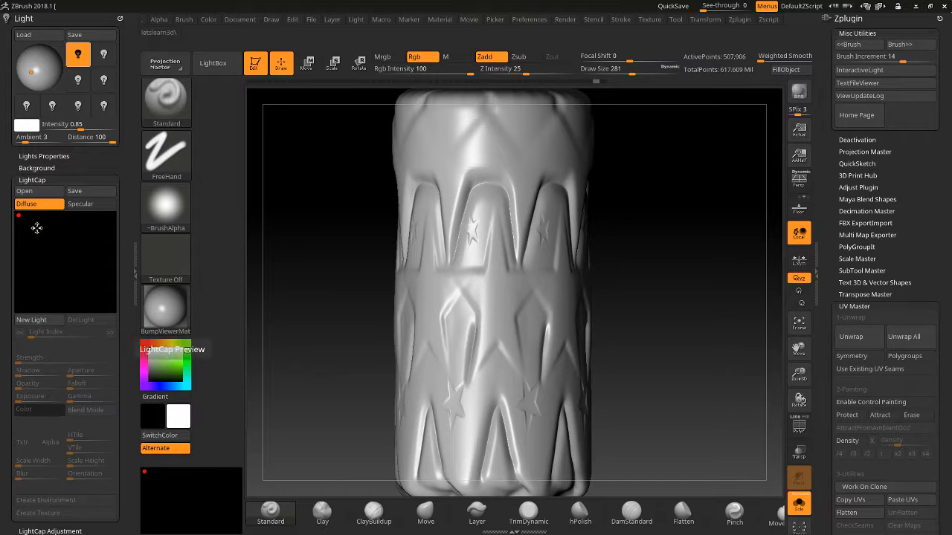
pyautogui.click(32, 320)
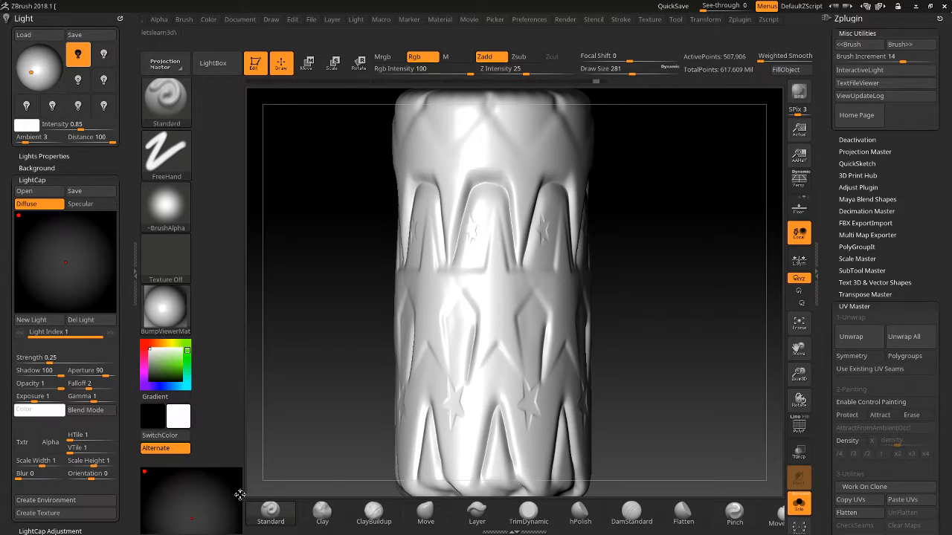
pyautogui.moveTo(215, 515)
pyautogui.mouseDown()
pyautogui.moveTo(227, 496)
pyautogui.moveTo(171, 501)
pyautogui.moveTo(157, 525)
pyautogui.moveTo(169, 522)
pyautogui.moveTo(187, 493)
pyautogui.moveTo(217, 487)
pyautogui.moveTo(202, 488)
pyautogui.moveTo(211, 515)
pyautogui.moveTo(194, 524)
pyautogui.moveTo(215, 498)
pyautogui.mouseUp()
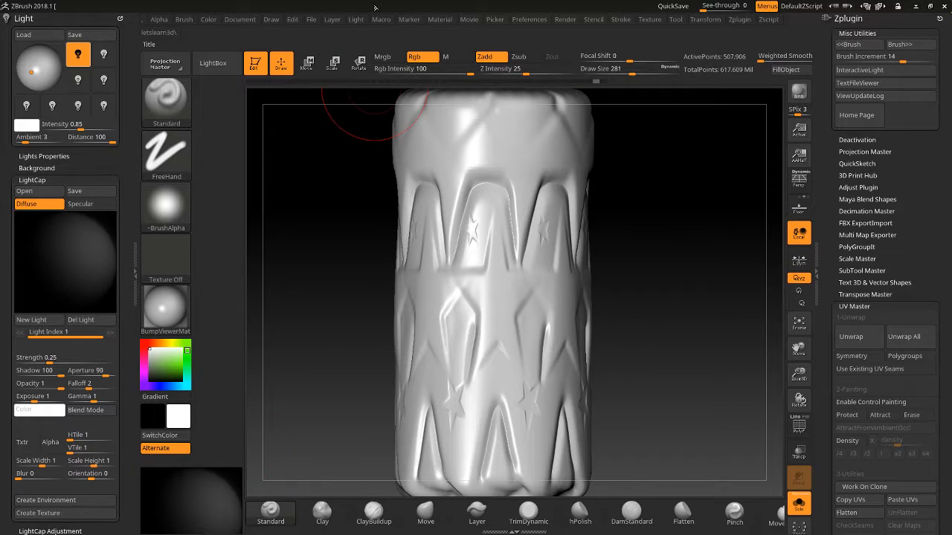
# Move the main light to the centre of the light placement sphere
pyautogui.click(355, 21)
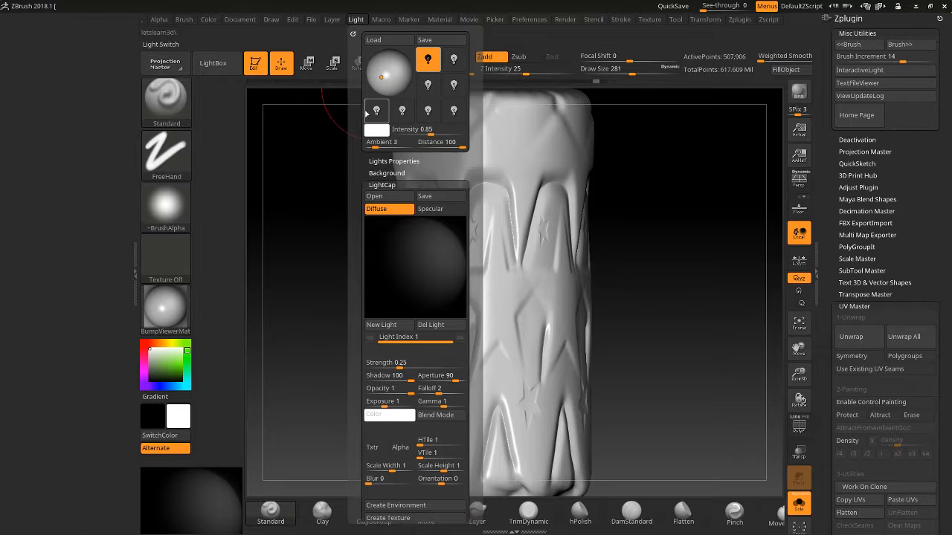
pyautogui.click(393, 73)
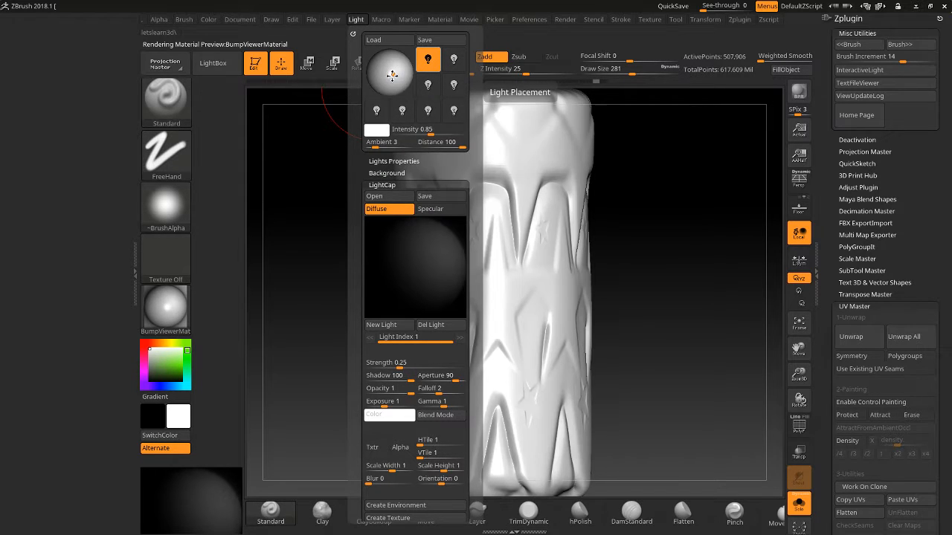
# Move the main light to the lower centre of the light placement sphere and turn the cylinder slightly to check its shading
pyautogui.click(393, 73)
pyautogui.moveTo(400, 77)
pyautogui.mouseDown()
pyautogui.moveTo(400, 60)
pyautogui.moveTo(389, 75)
pyautogui.moveTo(401, 54)
pyautogui.moveTo(387, 65)
pyautogui.moveTo(406, 73)
pyautogui.moveTo(385, 77)
pyautogui.moveTo(407, 69)
pyautogui.moveTo(390, 77)
pyautogui.moveTo(384, 61)
pyautogui.moveTo(390, 83)
pyautogui.mouseUp()
pyautogui.click(387, 78)
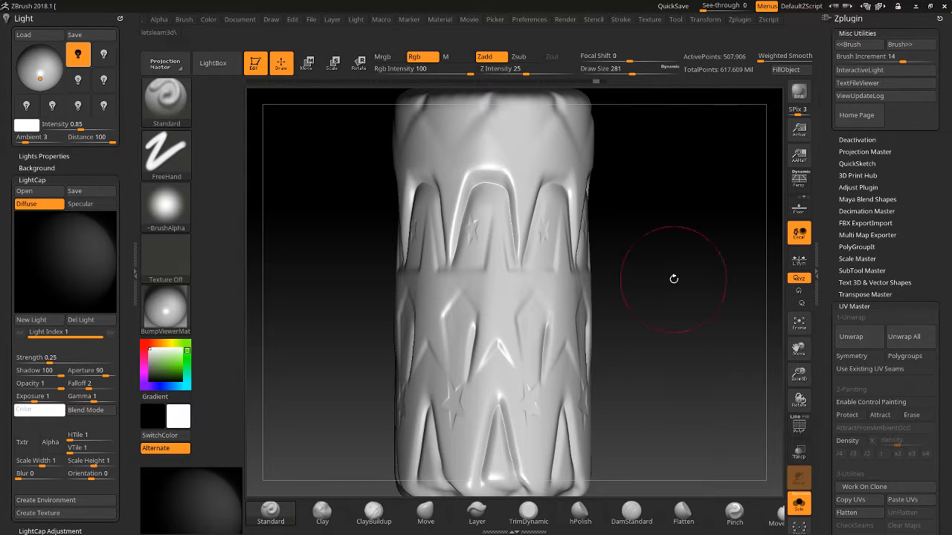
pyautogui.moveTo(674, 279); pyautogui.dragTo(685, 272)
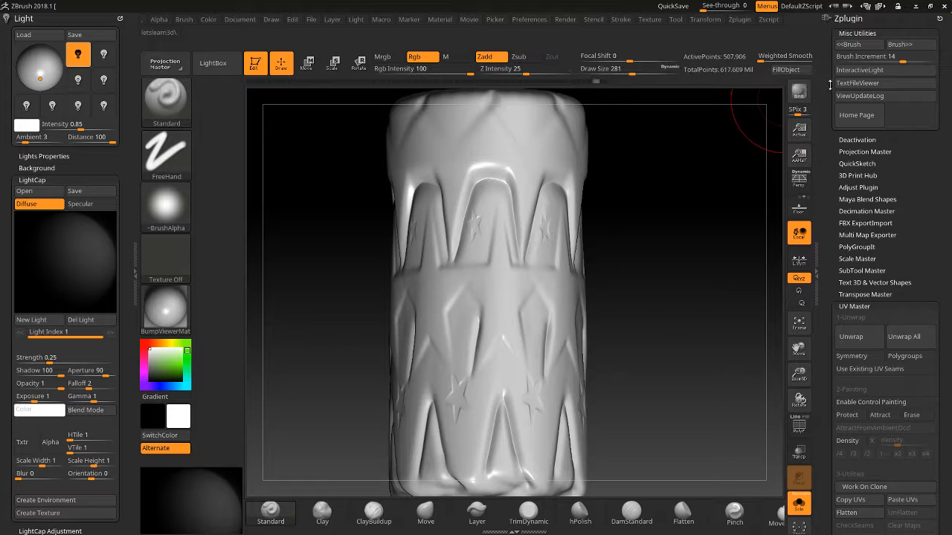
# Examine the Deactivation section of the Zplugin palette and collapse it again
pyautogui.click(842, 142)
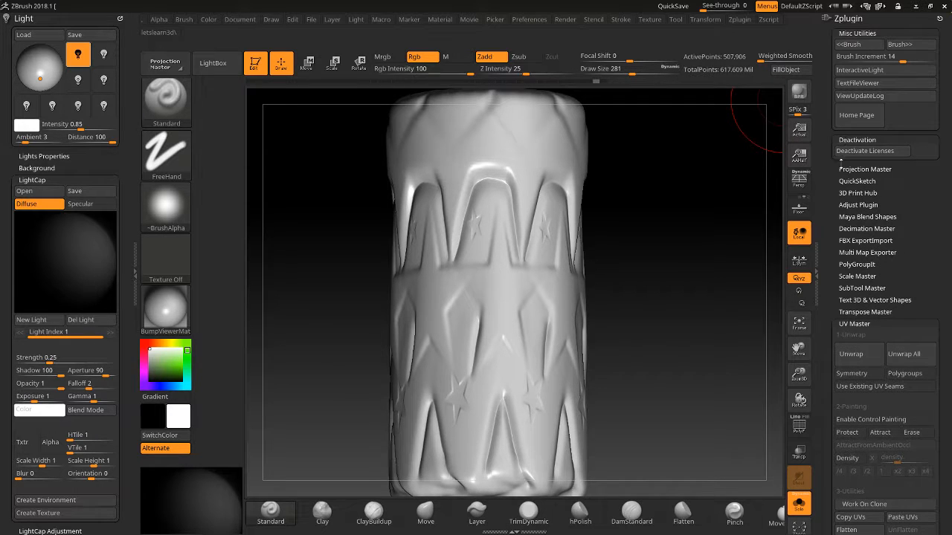
pyautogui.click(855, 139)
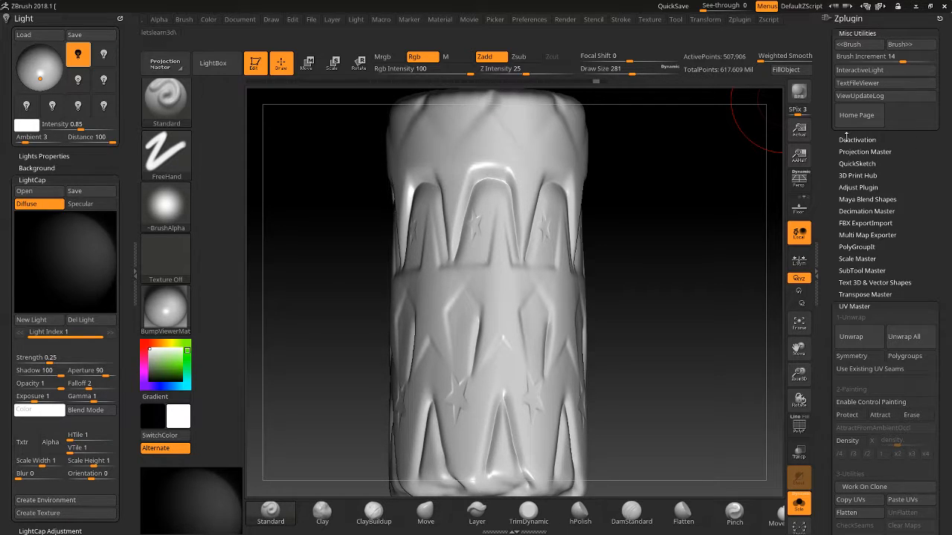
pyautogui.click(851, 139)
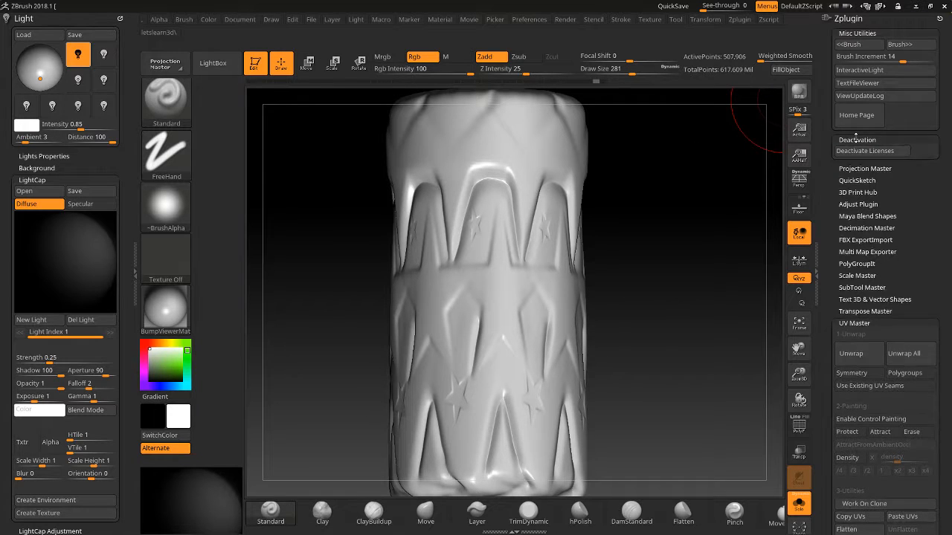
pyautogui.click(856, 138)
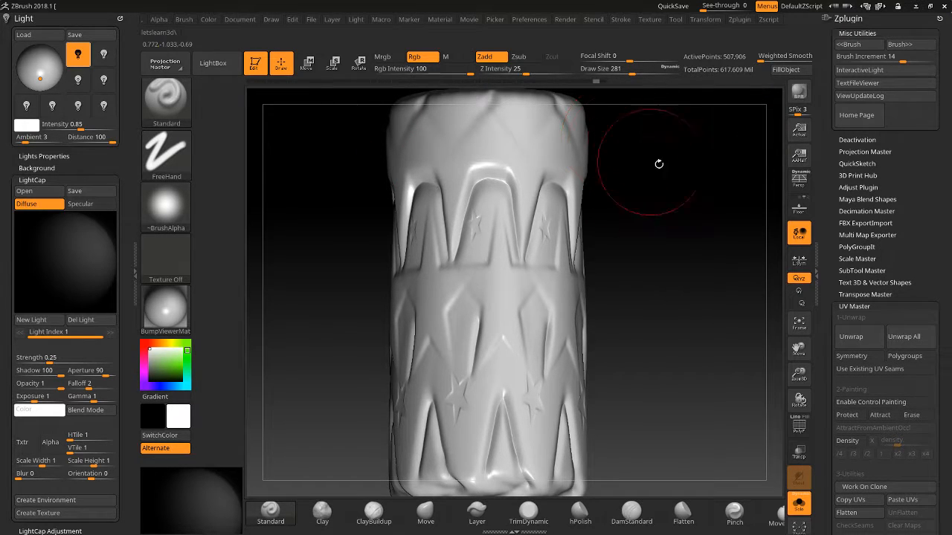
pyautogui.click(855, 140)
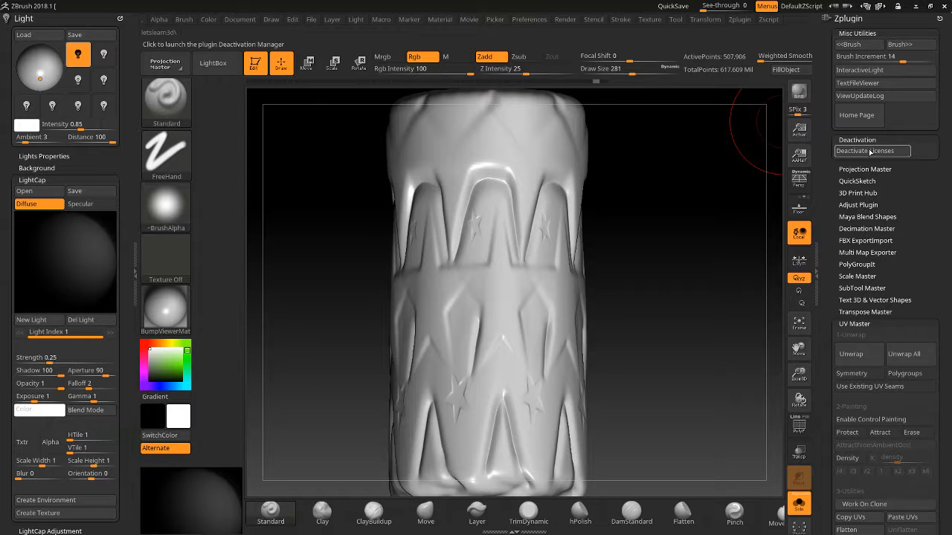
pyautogui.click(859, 140)
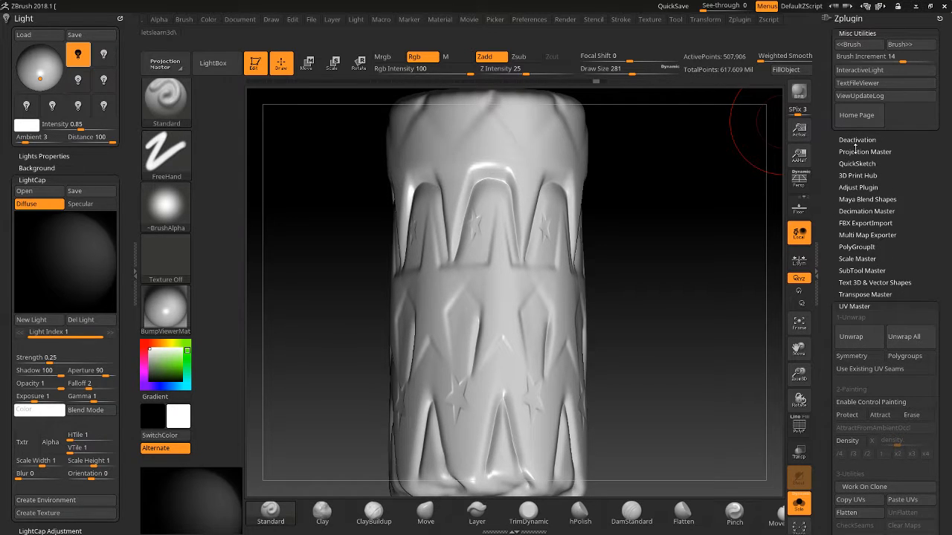
# Drop the cylinder onto the canvas with Projection Master, using the Colors and Fade options
pyautogui.click(855, 152)
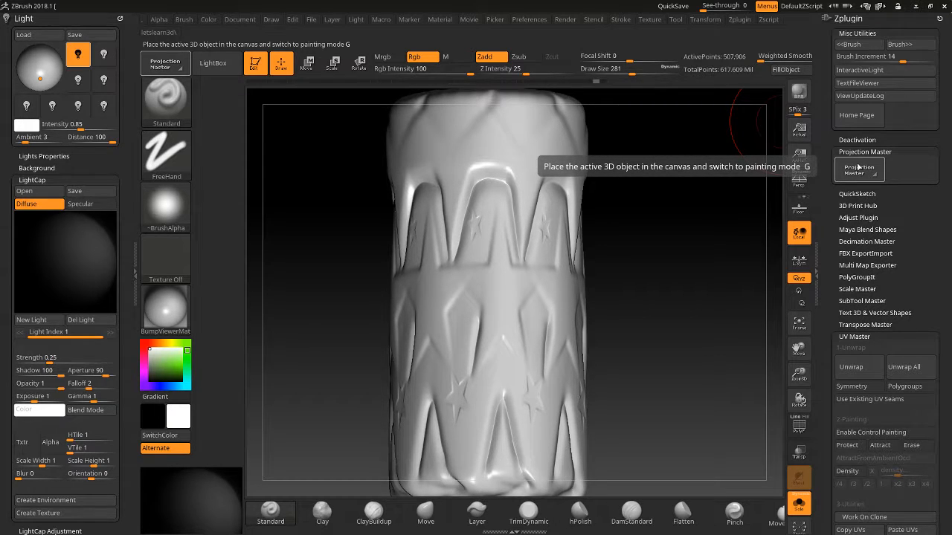
pyautogui.click(855, 170)
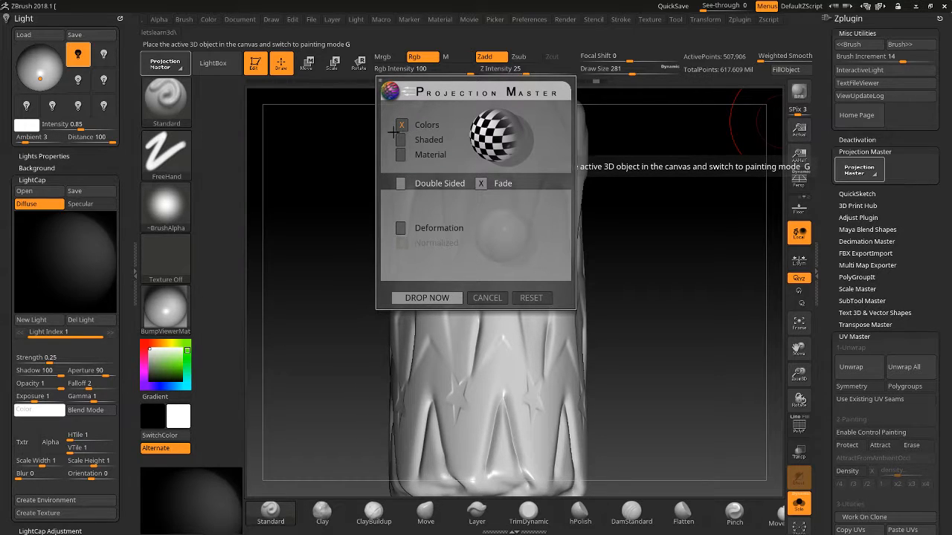
pyautogui.click(424, 297)
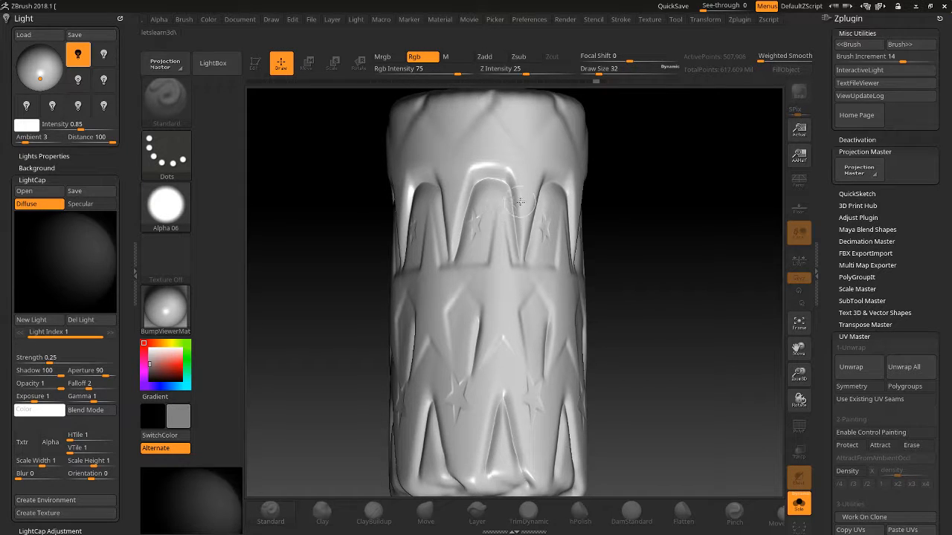
# Paint freehand strokes across the dropped cylinder, choosing bright red and dark red between strokes and finally a pale red
pyautogui.moveTo(500, 227)
pyautogui.mouseDown()
pyautogui.moveTo(492, 268)
pyautogui.moveTo(457, 297)
pyautogui.moveTo(470, 390)
pyautogui.moveTo(509, 317)
pyautogui.moveTo(506, 147)
pyautogui.moveTo(431, 245)
pyautogui.moveTo(423, 141)
pyautogui.moveTo(517, 392)
pyautogui.moveTo(440, 249)
pyautogui.moveTo(497, 297)
pyautogui.moveTo(484, 443)
pyautogui.moveTo(444, 279)
pyautogui.moveTo(491, 197)
pyautogui.mouseUp()
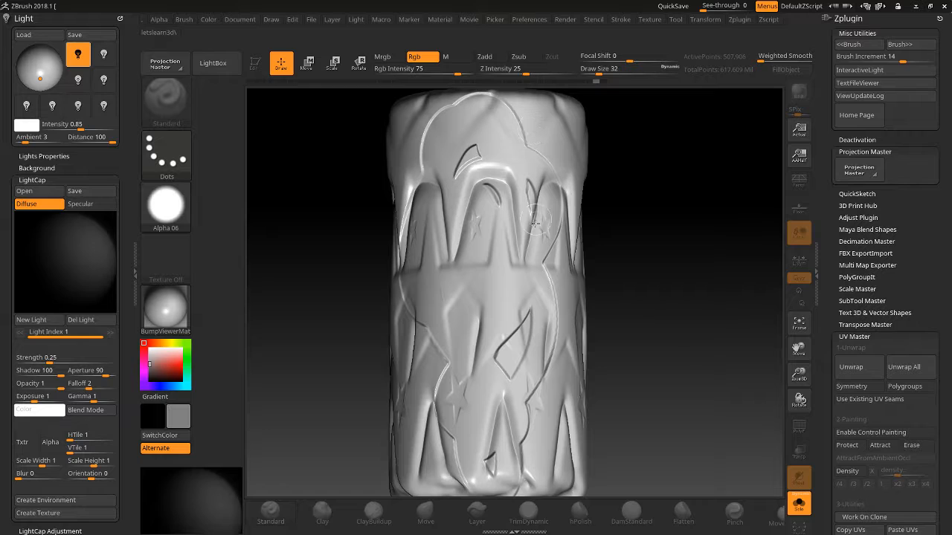
pyautogui.click(169, 364)
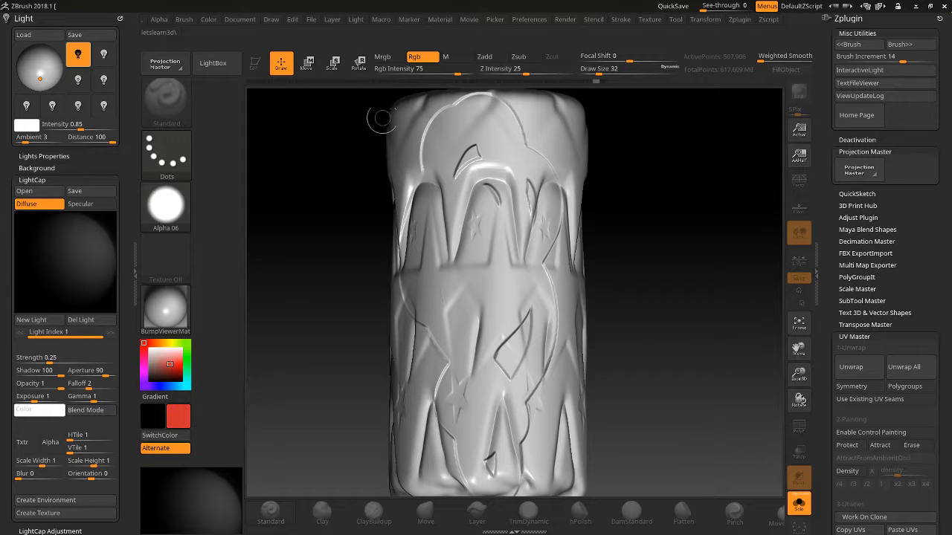
pyautogui.moveTo(463, 209)
pyautogui.mouseDown()
pyautogui.moveTo(460, 177)
pyautogui.moveTo(495, 203)
pyautogui.moveTo(473, 192)
pyautogui.mouseUp()
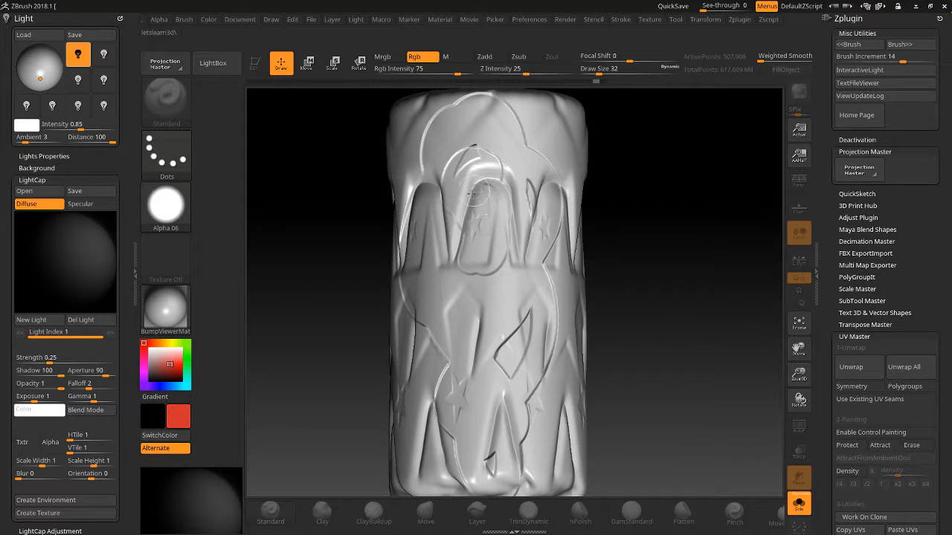
pyautogui.click(182, 369)
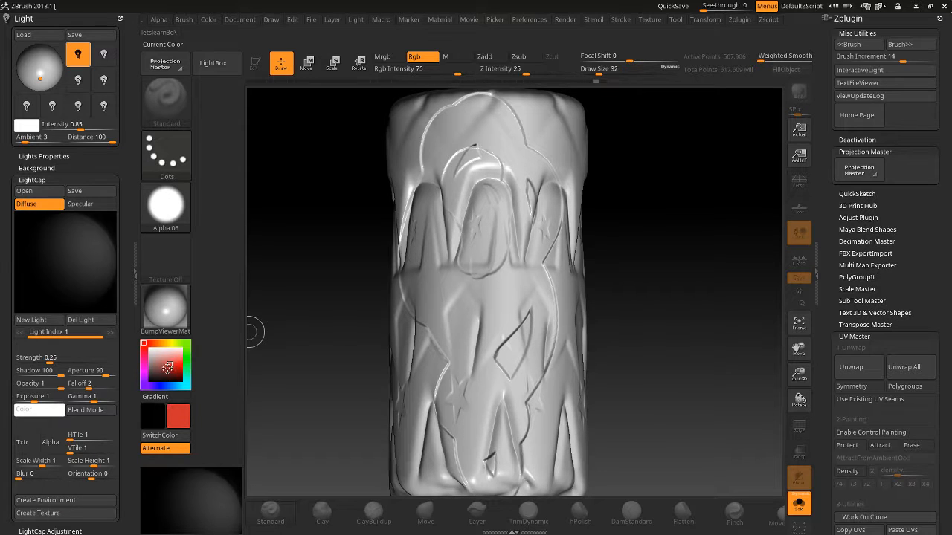
pyautogui.moveTo(470, 284)
pyautogui.mouseDown()
pyautogui.moveTo(476, 228)
pyautogui.moveTo(457, 335)
pyautogui.moveTo(521, 365)
pyautogui.moveTo(465, 256)
pyautogui.mouseUp()
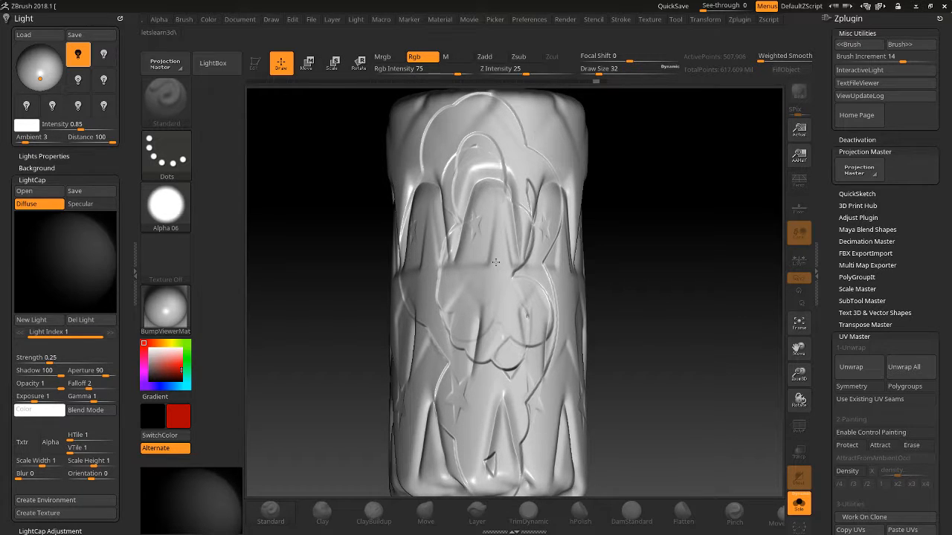
pyautogui.moveTo(496, 262)
pyautogui.mouseDown()
pyautogui.moveTo(459, 156)
pyautogui.moveTo(513, 148)
pyautogui.moveTo(554, 130)
pyautogui.moveTo(541, 129)
pyautogui.moveTo(562, 111)
pyautogui.moveTo(565, 175)
pyautogui.moveTo(572, 130)
pyautogui.moveTo(572, 185)
pyautogui.moveTo(537, 215)
pyautogui.moveTo(537, 260)
pyautogui.mouseUp()
pyautogui.moveTo(458, 377)
pyautogui.mouseDown()
pyautogui.moveTo(449, 357)
pyautogui.moveTo(463, 354)
pyautogui.moveTo(505, 201)
pyautogui.mouseUp()
pyautogui.click(162, 362)
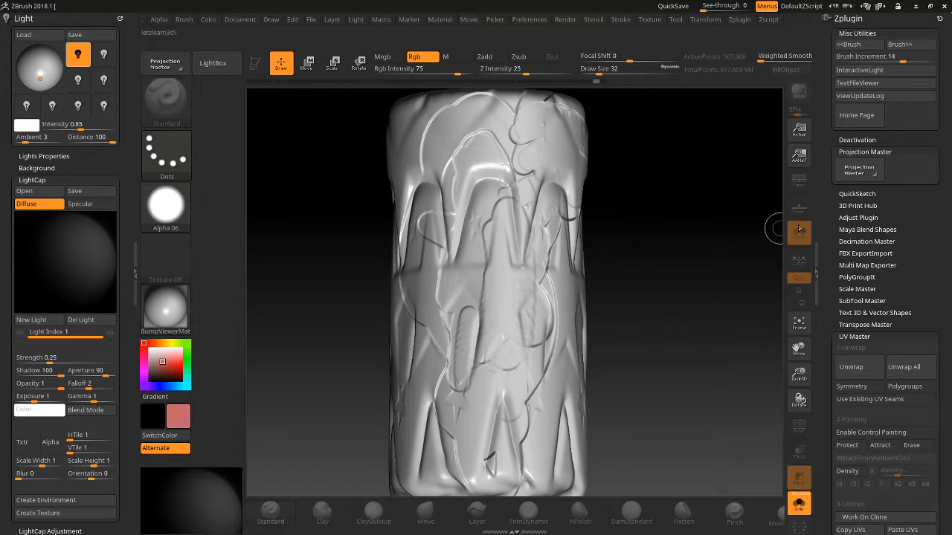
# Pick the painted cylinder back up with Projection Master and turn it to inspect the projected strokes
pyautogui.click(855, 173)
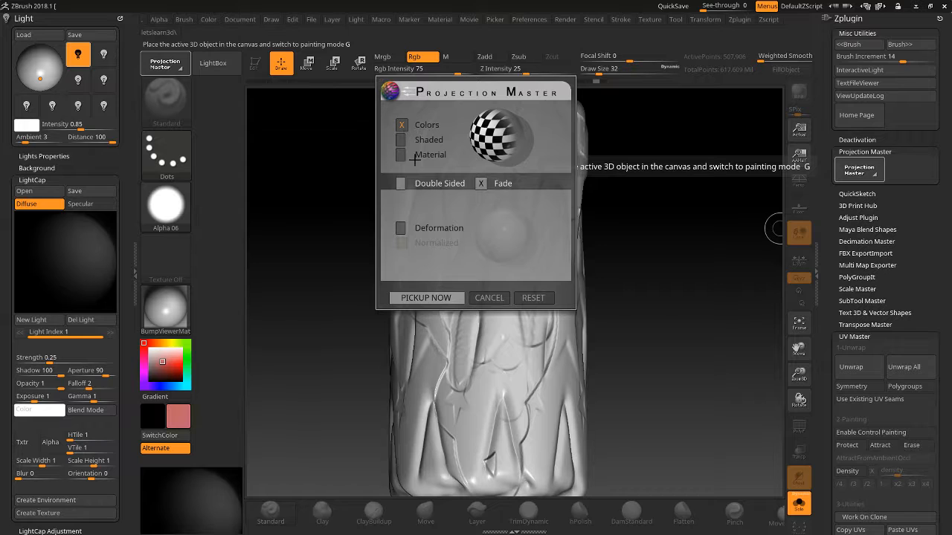
pyautogui.click(422, 298)
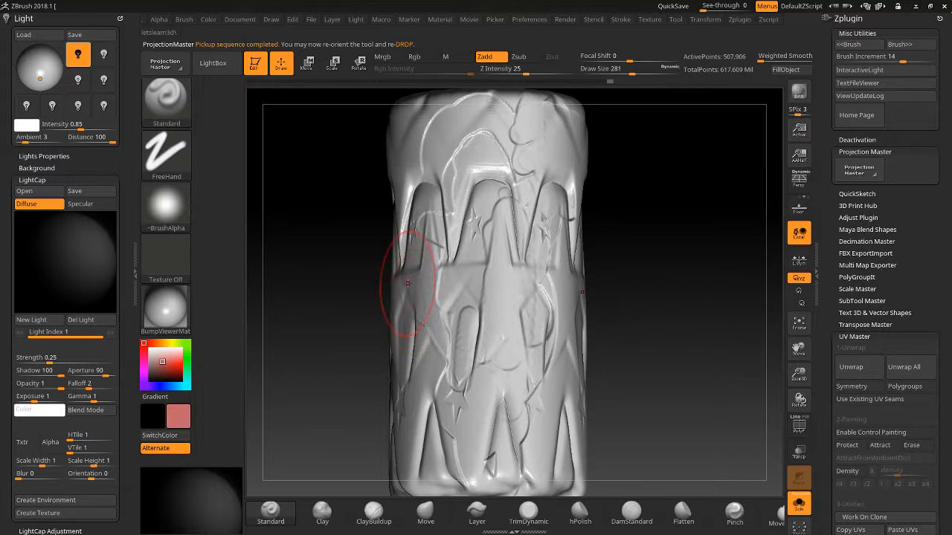
pyautogui.moveTo(331, 320); pyautogui.dragTo(374, 322)
pyautogui.moveTo(344, 277); pyautogui.dragTo(335, 299)
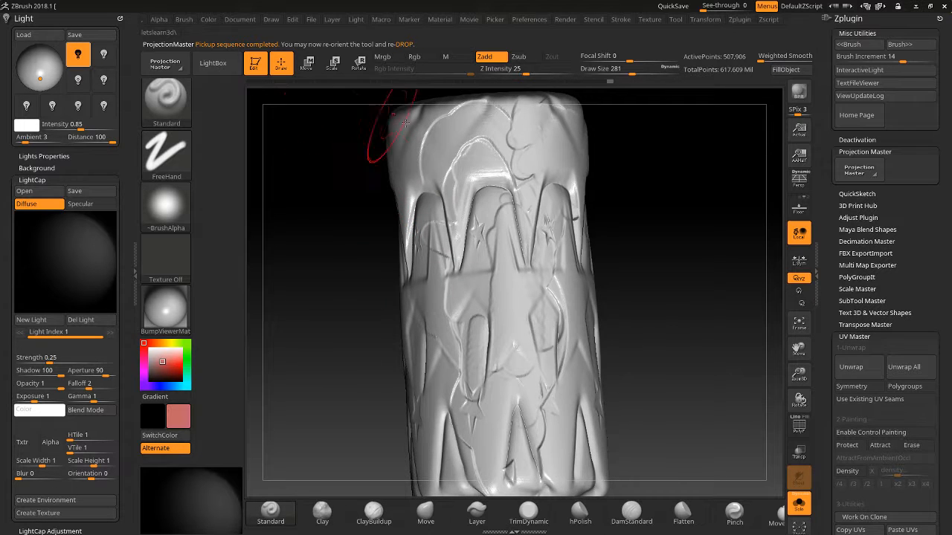
pyautogui.moveTo(333, 262)
pyautogui.mouseDown()
pyautogui.moveTo(319, 253)
pyautogui.moveTo(329, 276)
pyautogui.mouseUp()
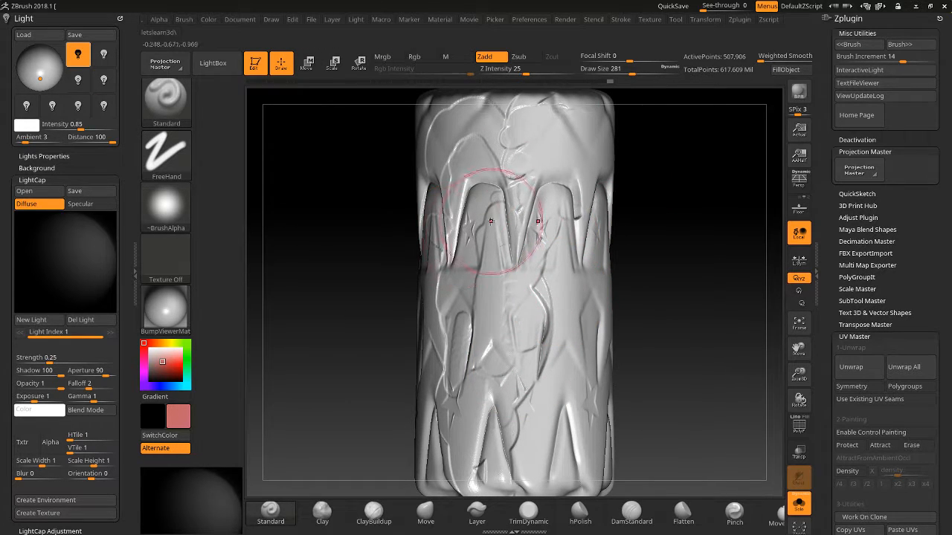
# Drop the cylinder again through Projection Master with Colors, Shaded and Material enabled, and paint strokes over its middle
pyautogui.click(856, 177)
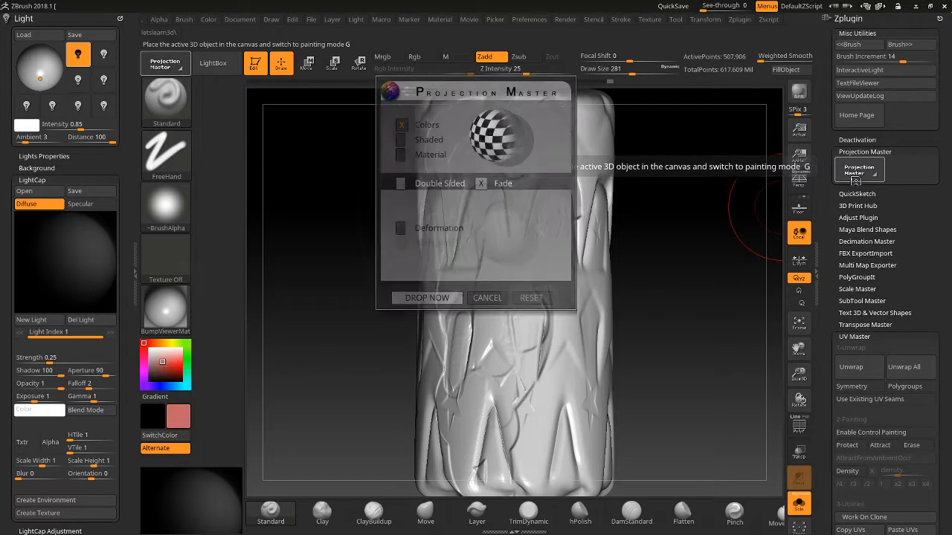
pyautogui.click(401, 140)
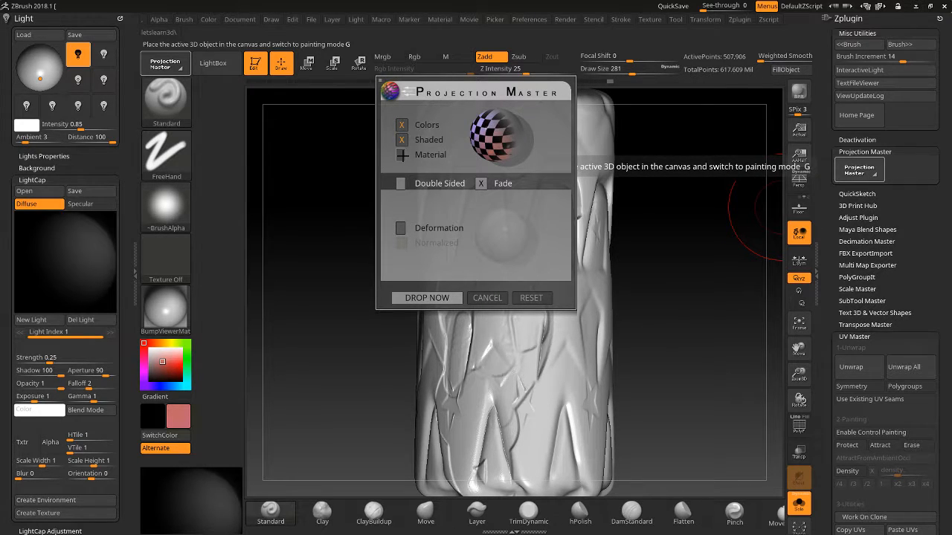
pyautogui.click(401, 155)
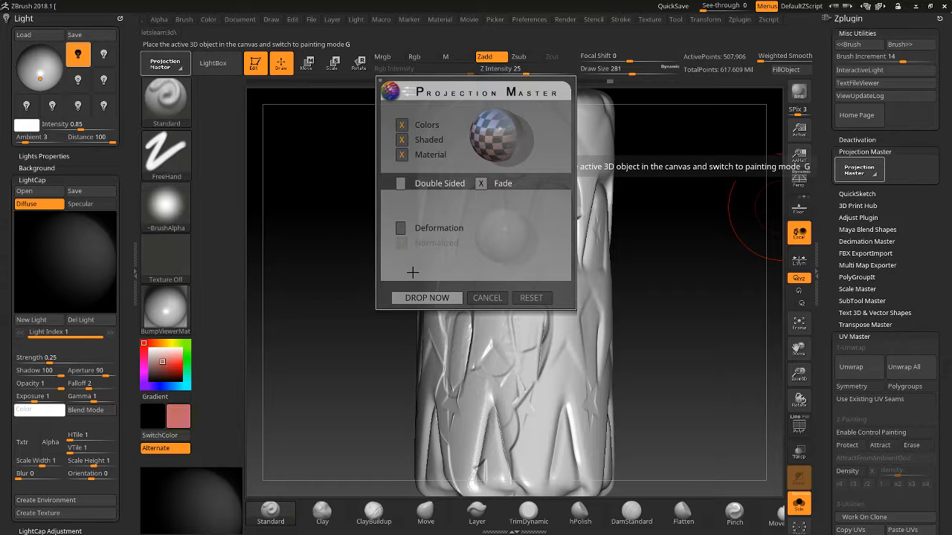
pyautogui.click(416, 297)
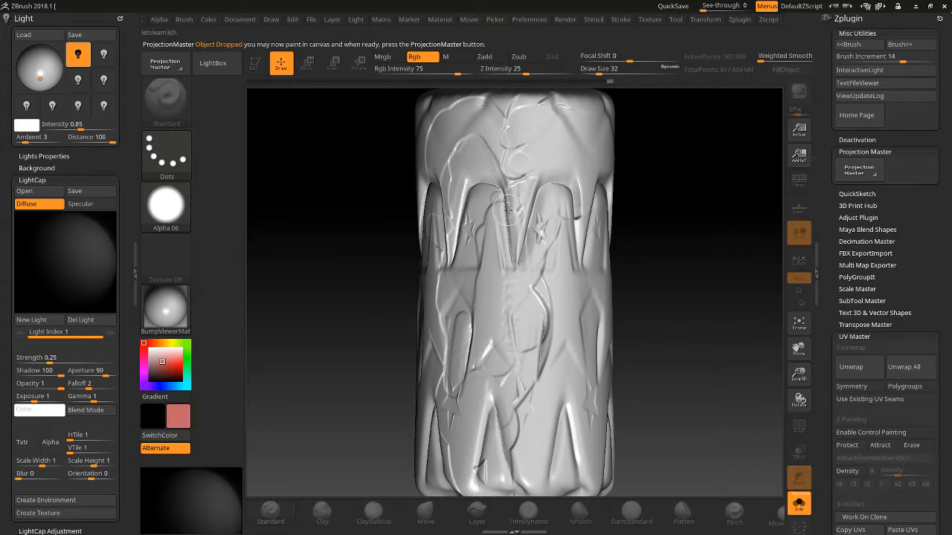
pyautogui.moveTo(543, 265)
pyautogui.mouseDown()
pyautogui.moveTo(532, 256)
pyautogui.moveTo(500, 305)
pyautogui.mouseUp()
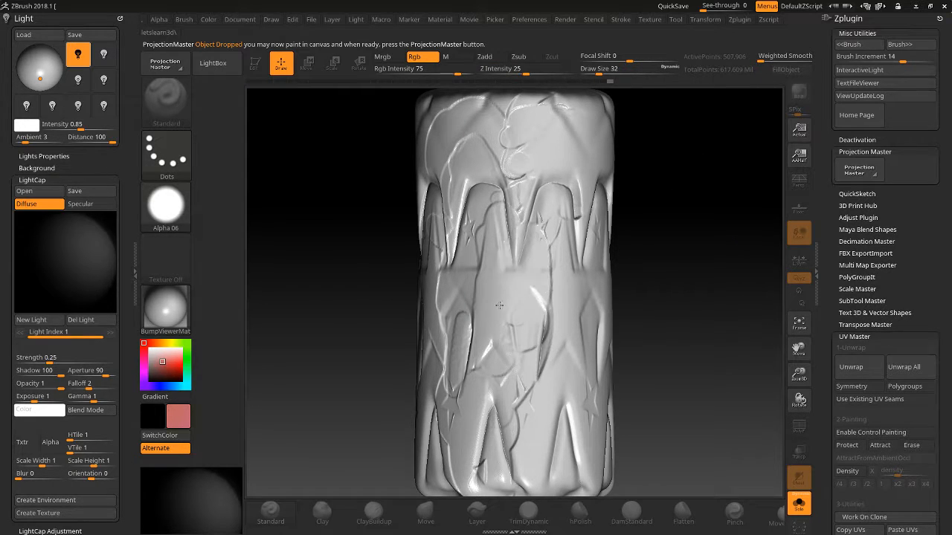
pyautogui.moveTo(541, 203)
pyautogui.mouseDown()
pyautogui.moveTo(558, 197)
pyautogui.moveTo(463, 223)
pyautogui.moveTo(442, 260)
pyautogui.mouseUp()
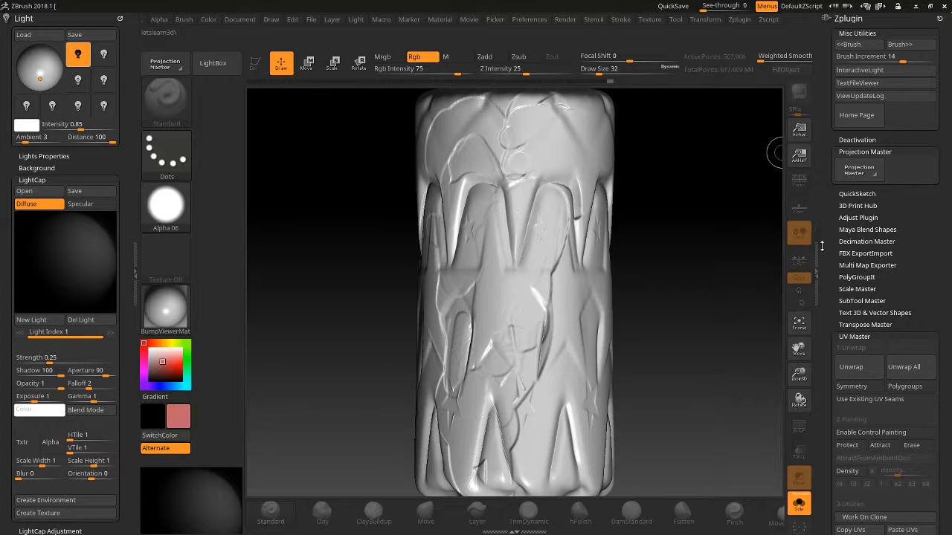
# Switch to the SimpleBrush tool and paint overlapping strokes over the central area of the dropped cylinder
pyautogui.moveTo(829, 249)
pyautogui.mouseDown()
pyautogui.moveTo(825, 108)
pyautogui.moveTo(826, 127)
pyautogui.moveTo(811, 59)
pyautogui.moveTo(828, 318)
pyautogui.moveTo(826, 249)
pyautogui.mouseUp()
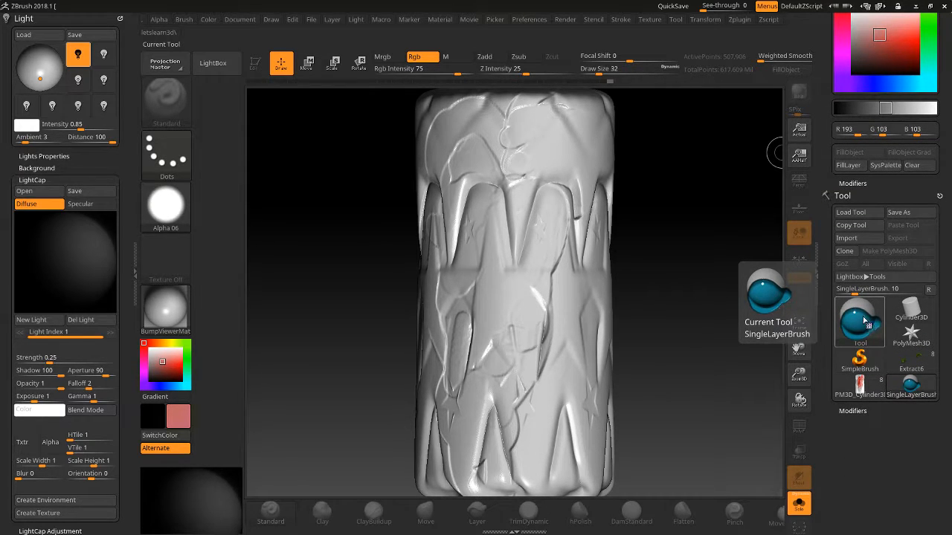
pyautogui.click(848, 359)
pyautogui.moveTo(480, 249)
pyautogui.mouseDown()
pyautogui.moveTo(502, 257)
pyautogui.moveTo(509, 301)
pyautogui.moveTo(461, 268)
pyautogui.moveTo(499, 311)
pyautogui.mouseUp()
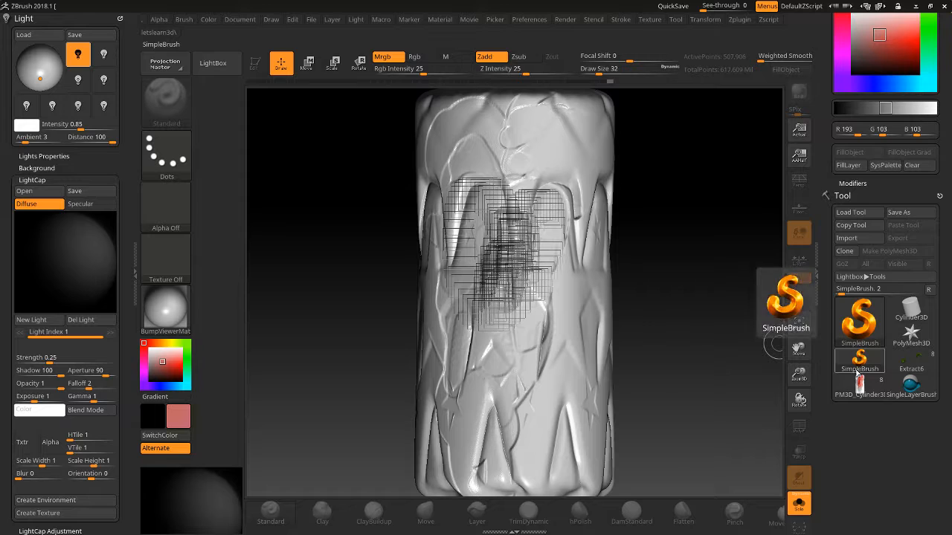
pyautogui.moveTo(509, 243)
pyautogui.mouseDown()
pyautogui.moveTo(491, 305)
pyautogui.moveTo(483, 246)
pyautogui.moveTo(480, 350)
pyautogui.moveTo(508, 385)
pyautogui.moveTo(565, 186)
pyautogui.moveTo(520, 328)
pyautogui.mouseUp()
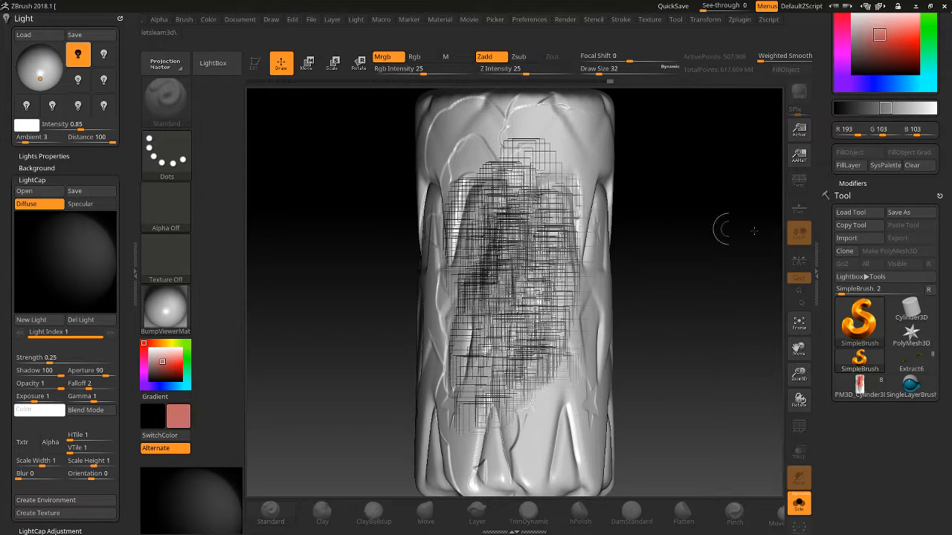
# Choose the Smudge 2.5D brush and smear the cylinder's surface, pulling curved spikes out beyond both sides
pyautogui.click(860, 329)
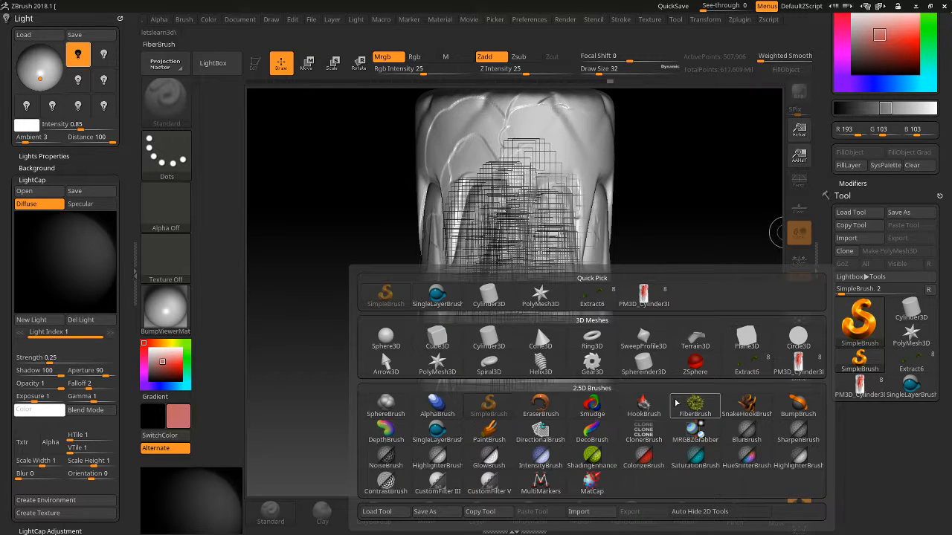
pyautogui.click(594, 406)
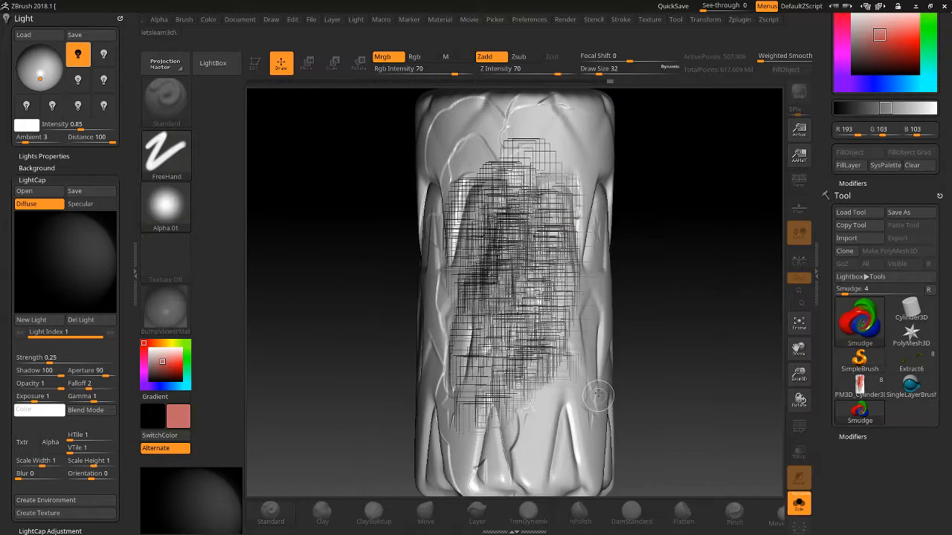
pyautogui.moveTo(547, 298)
pyautogui.mouseDown()
pyautogui.moveTo(563, 232)
pyautogui.moveTo(522, 230)
pyautogui.moveTo(542, 249)
pyautogui.moveTo(485, 366)
pyautogui.moveTo(447, 170)
pyautogui.moveTo(588, 434)
pyautogui.moveTo(521, 245)
pyautogui.moveTo(587, 216)
pyautogui.moveTo(654, 246)
pyautogui.moveTo(468, 106)
pyautogui.moveTo(676, 182)
pyautogui.moveTo(483, 108)
pyautogui.moveTo(365, 223)
pyautogui.moveTo(506, 227)
pyautogui.moveTo(387, 368)
pyautogui.moveTo(554, 294)
pyautogui.moveTo(678, 347)
pyautogui.moveTo(529, 256)
pyautogui.moveTo(650, 451)
pyautogui.moveTo(520, 358)
pyautogui.moveTo(397, 434)
pyautogui.moveTo(537, 400)
pyautogui.moveTo(520, 279)
pyautogui.moveTo(360, 431)
pyautogui.moveTo(583, 327)
pyautogui.mouseUp()
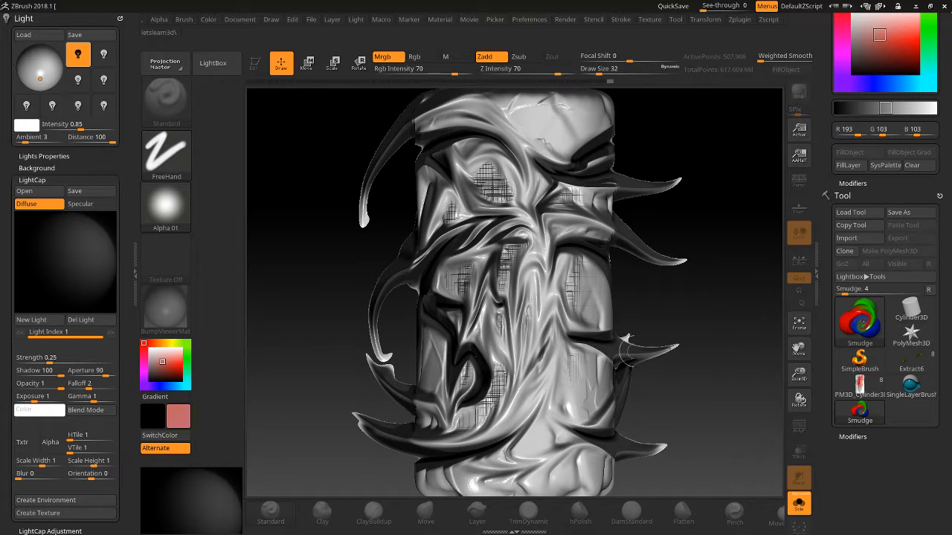
# Try the GlowBrush, switch to the EraserBrush 2.5D tool and erase curved notches along both side edges of the dropped cylinder
pyautogui.click(856, 333)
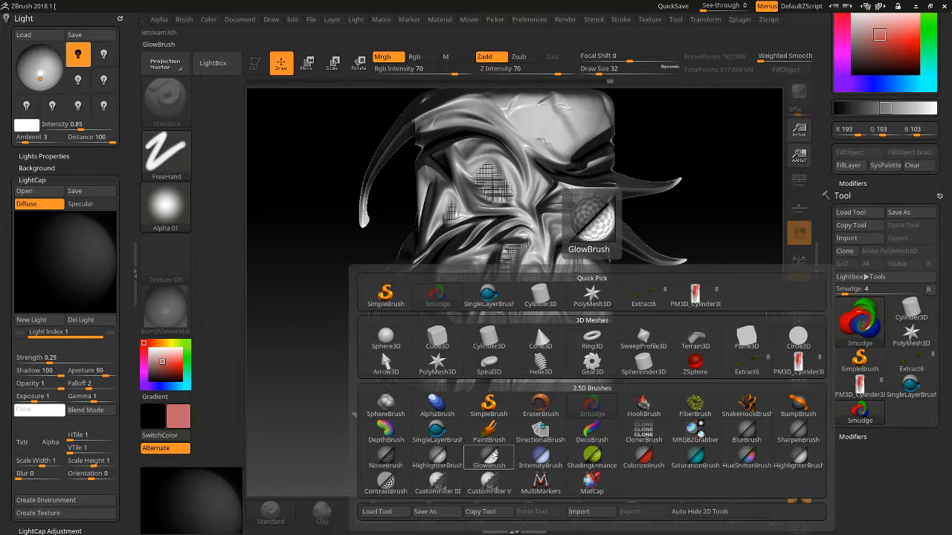
pyautogui.click(490, 456)
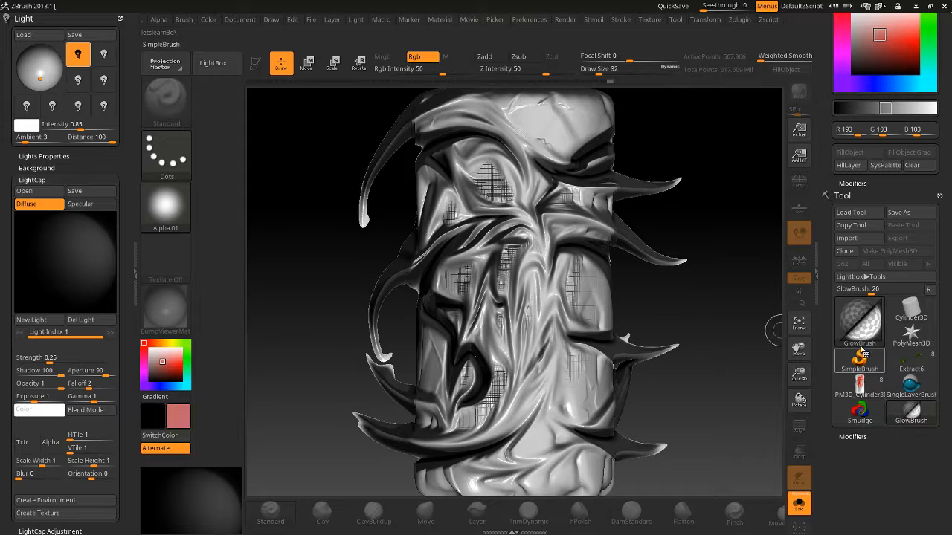
pyautogui.click(860, 321)
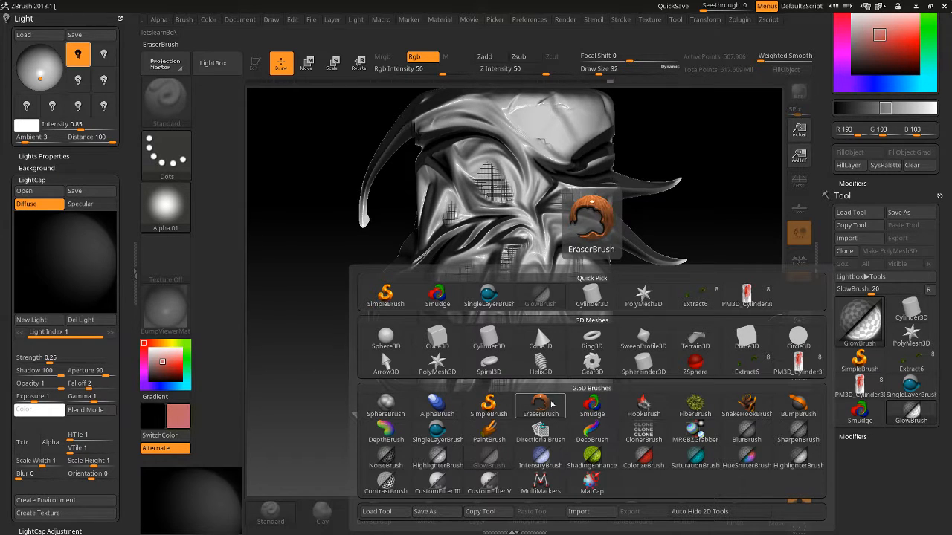
pyautogui.click(540, 405)
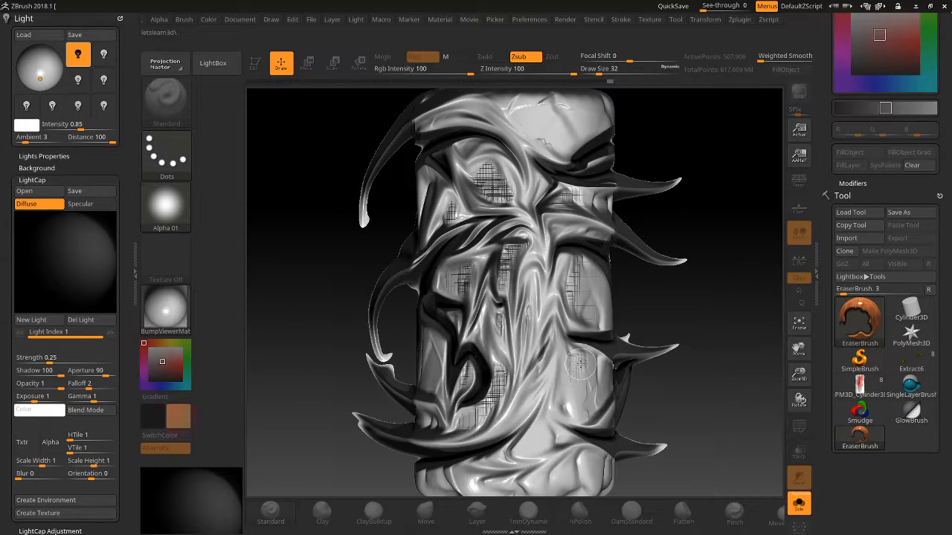
pyautogui.moveTo(606, 305); pyautogui.dragTo(593, 275)
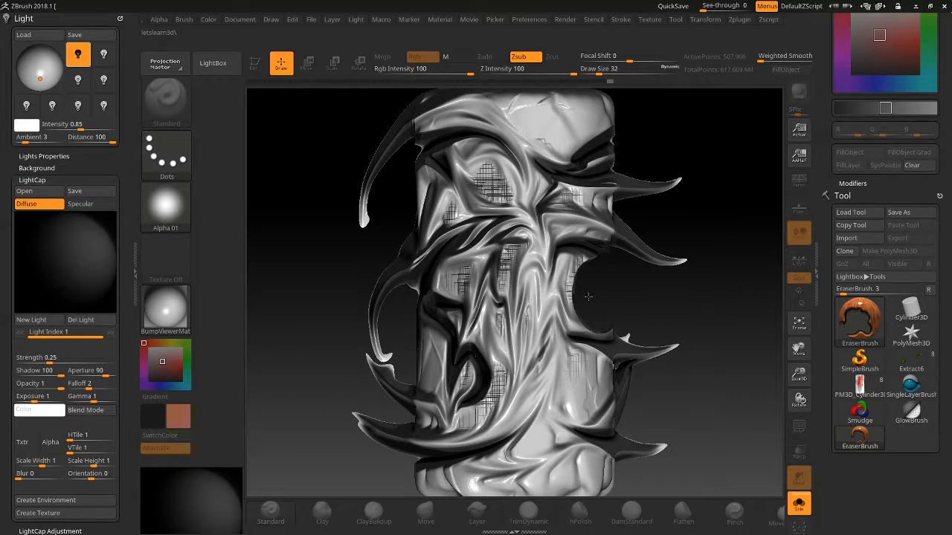
pyautogui.moveTo(411, 372); pyautogui.dragTo(418, 339)
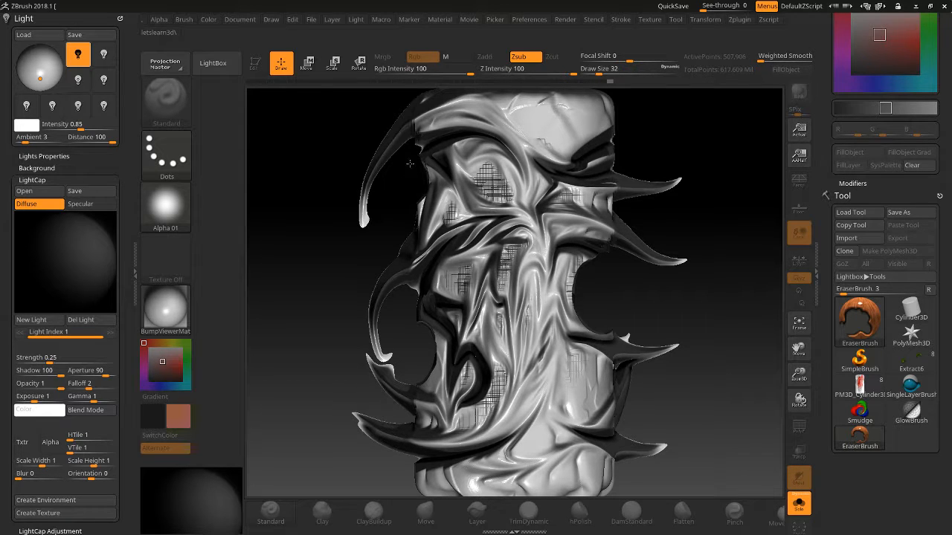
pyautogui.moveTo(620, 146); pyautogui.dragTo(609, 138)
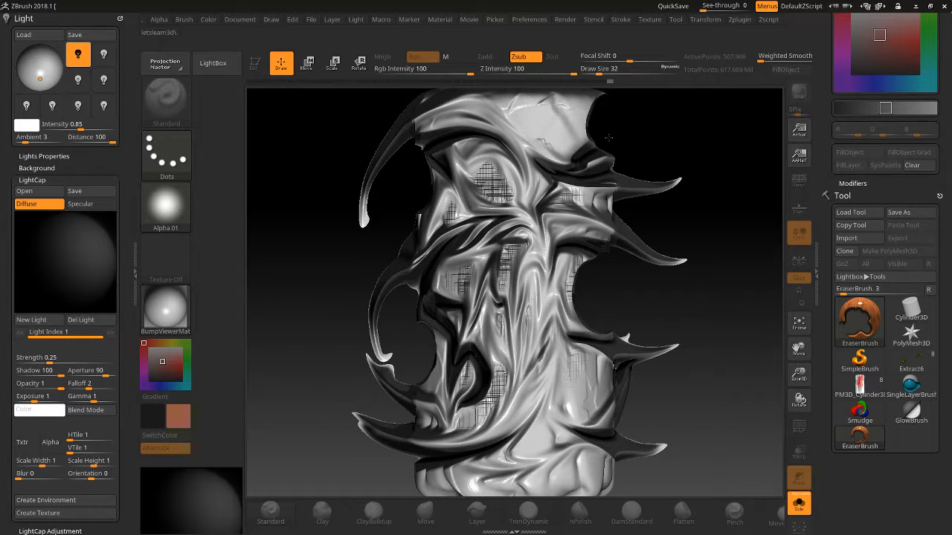
pyautogui.moveTo(622, 483); pyautogui.dragTo(605, 490)
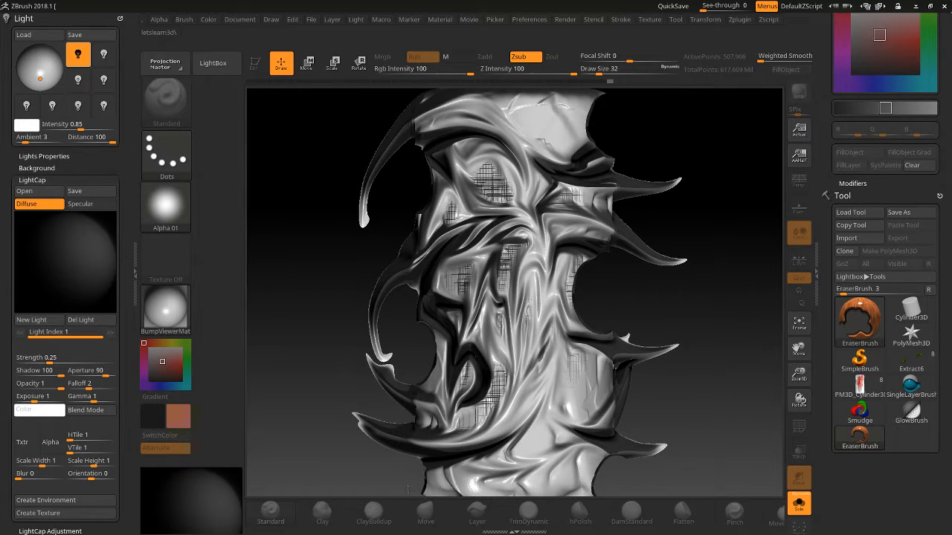
# Erase three round holes down the cylinder's middle: one near the upper end, one at the centre and one near the base
pyautogui.click(519, 323)
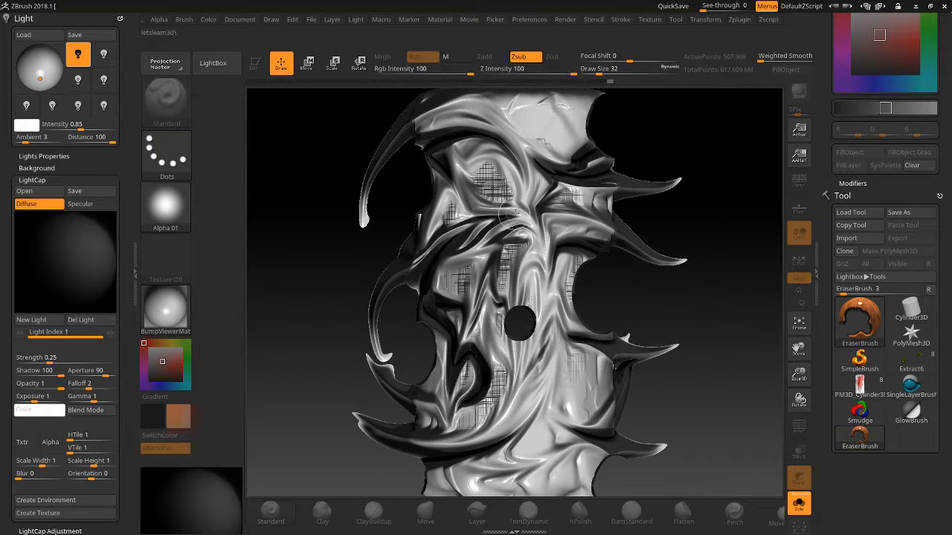
pyautogui.click(524, 147)
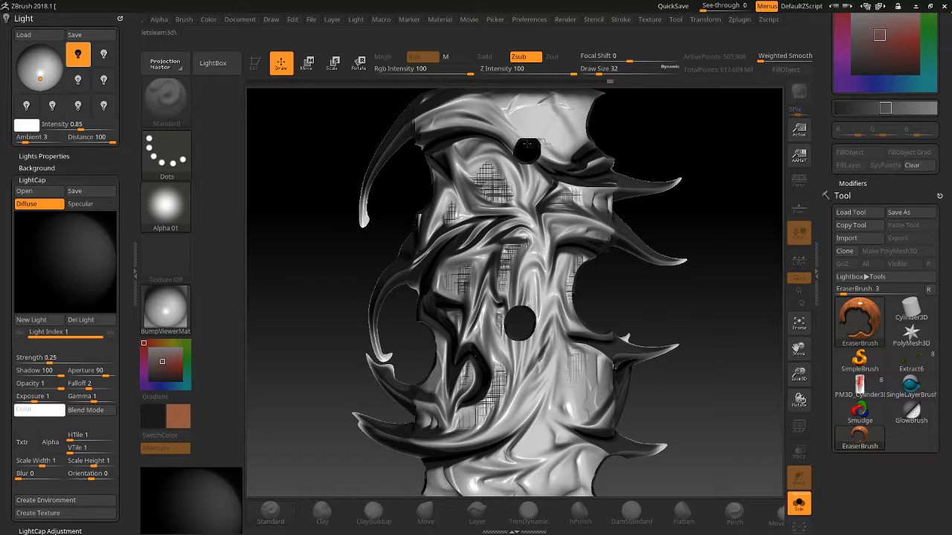
pyautogui.click(530, 442)
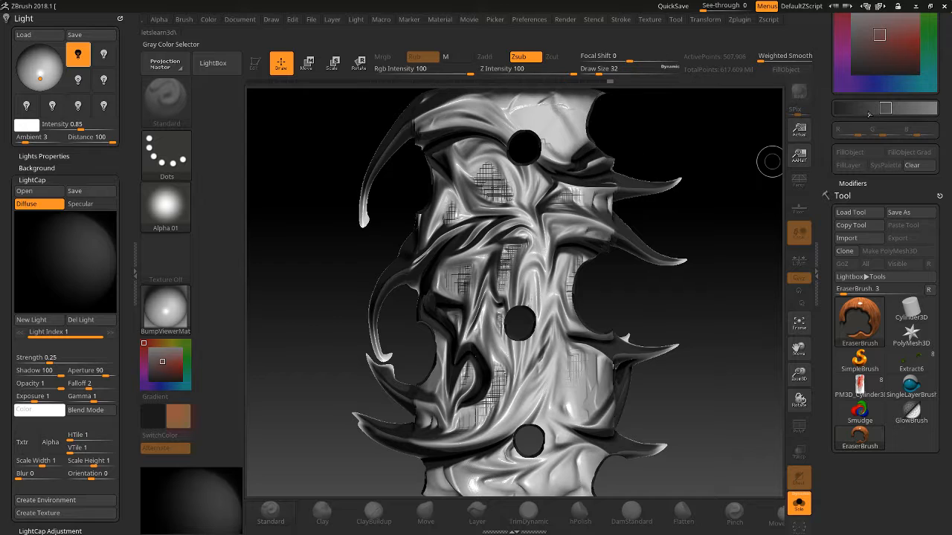
# Pick the cylinder up with Projection Master using Colors, Shaded, Material and Fade, and inspect the projected erasures
pyautogui.click(165, 64)
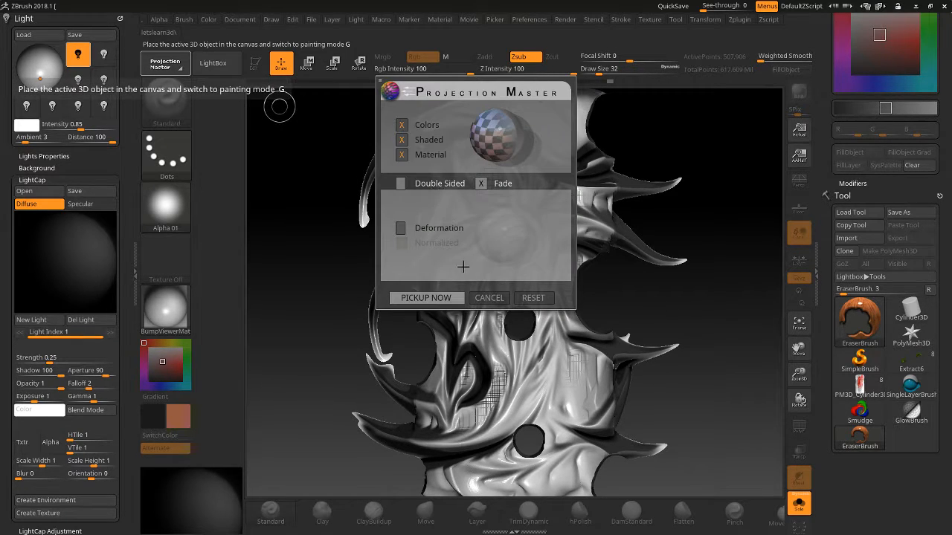
pyautogui.click(426, 298)
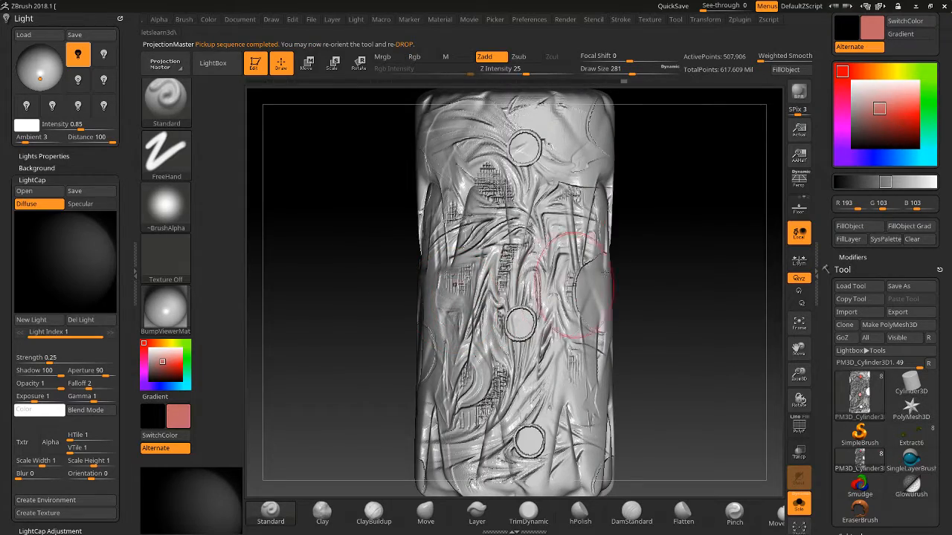
pyautogui.moveTo(685, 237)
pyautogui.mouseDown()
pyautogui.moveTo(658, 234)
pyautogui.moveTo(695, 231)
pyautogui.moveTo(716, 155)
pyautogui.moveTo(697, 220)
pyautogui.mouseUp()
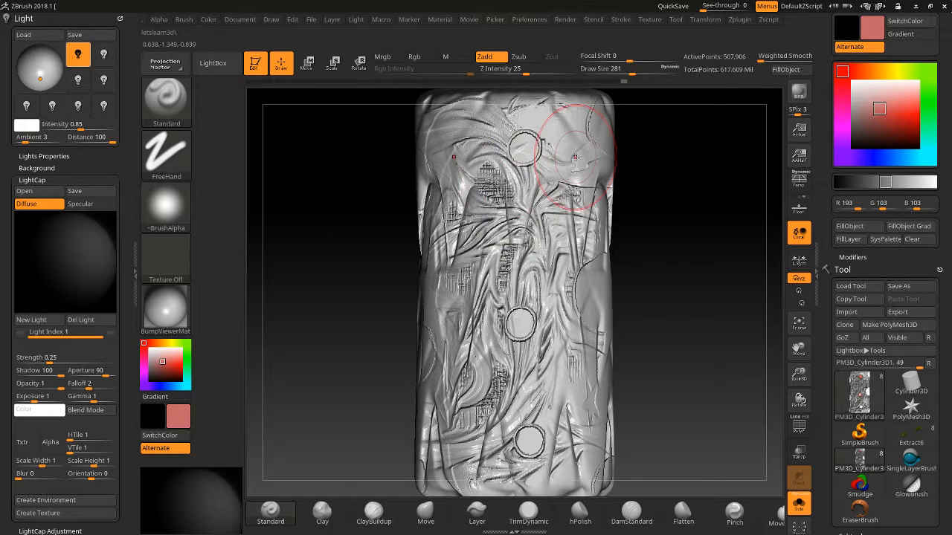
pyautogui.moveTo(746, 223)
pyautogui.mouseDown()
pyautogui.moveTo(362, 287)
pyautogui.moveTo(401, 304)
pyautogui.moveTo(470, 305)
pyautogui.mouseUp()
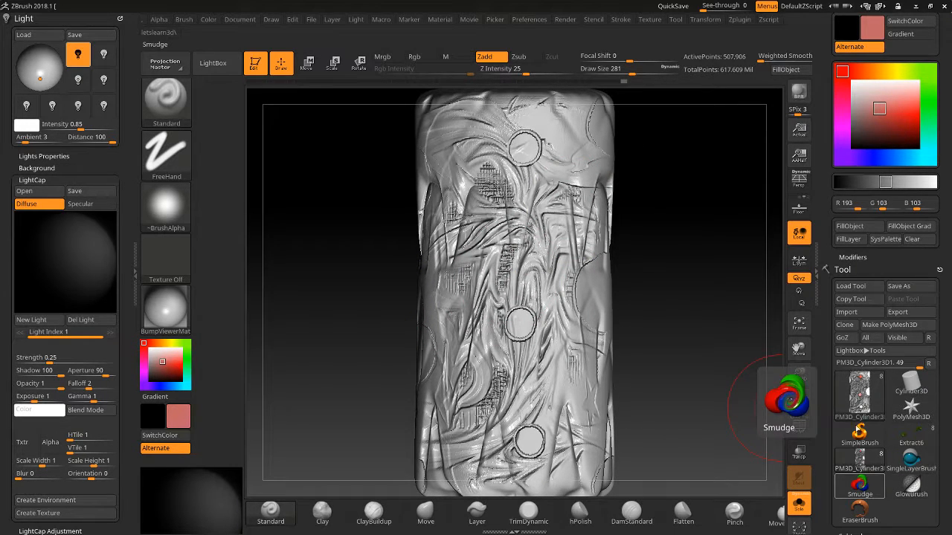
# Find the QuickSketch utility among the Zplugin tools and launch its setup for a blank sketching canvas
pyautogui.moveTo(831, 166); pyautogui.dragTo(884, 285)
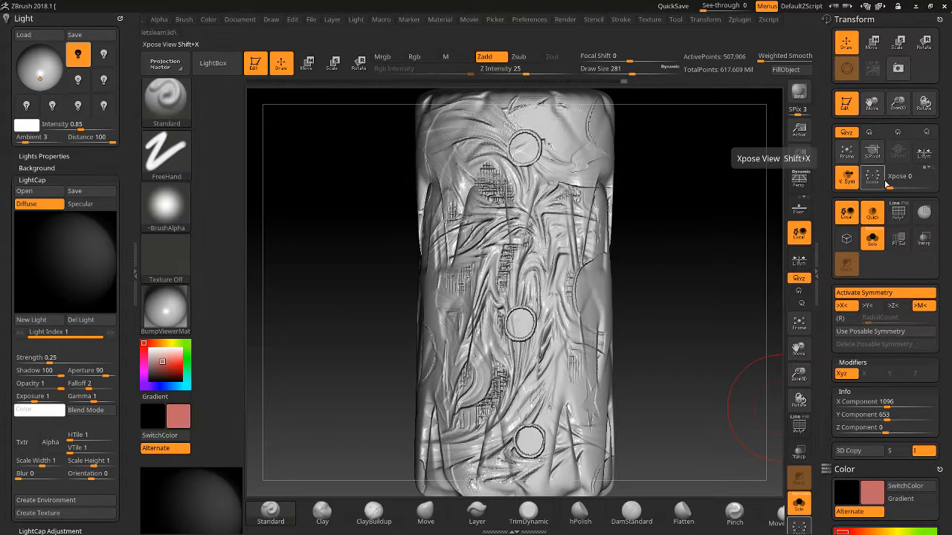
pyautogui.moveTo(846, 383); pyautogui.dragTo(848, 530)
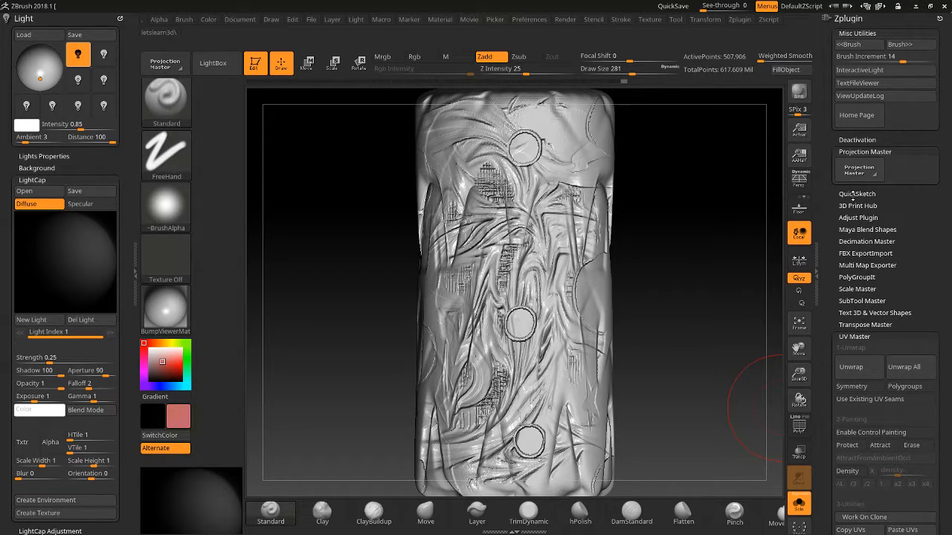
pyautogui.click(855, 195)
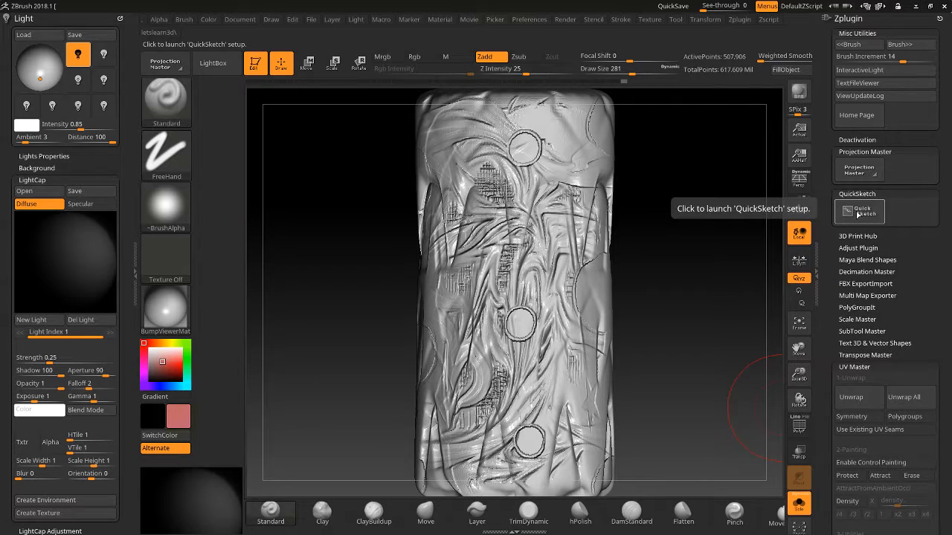
pyautogui.click(858, 213)
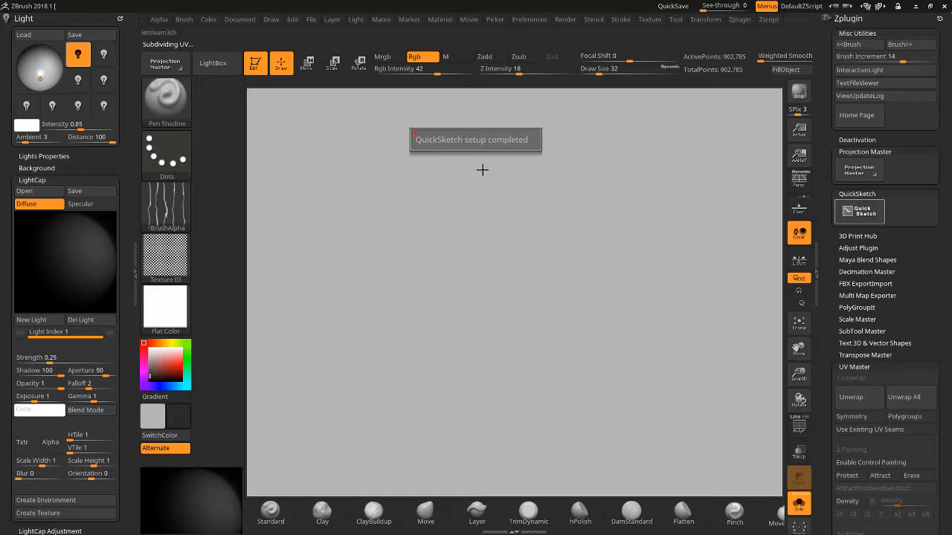
# Sketch a symmetrical figure's head, neck, shoulders, chest and bent arms with the Pen Shadow brush
pyautogui.moveTo(495, 178)
pyautogui.mouseDown()
pyautogui.moveTo(509, 195)
pyautogui.moveTo(495, 170)
pyautogui.moveTo(482, 223)
pyautogui.moveTo(512, 238)
pyautogui.moveTo(500, 251)
pyautogui.moveTo(495, 219)
pyautogui.moveTo(494, 240)
pyautogui.moveTo(510, 266)
pyautogui.moveTo(460, 269)
pyautogui.mouseUp()
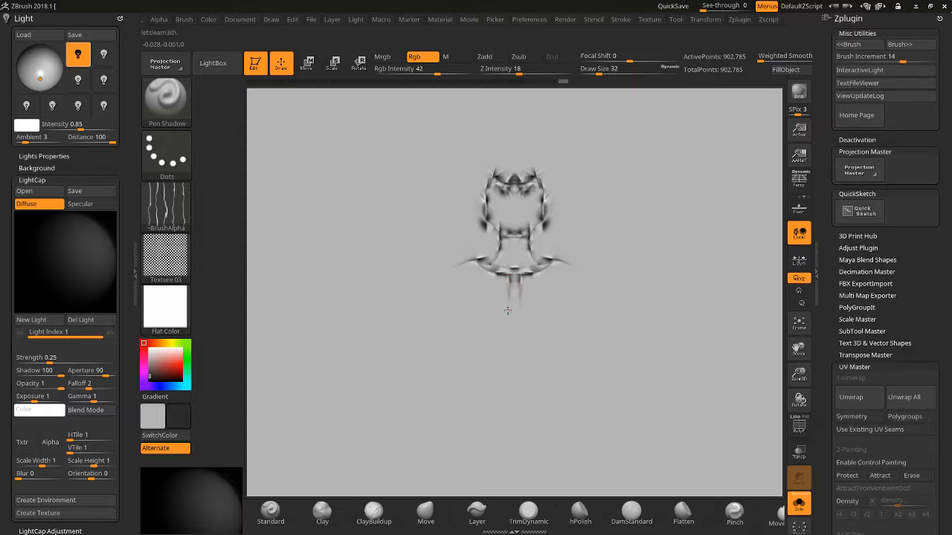
pyautogui.moveTo(484, 311); pyautogui.dragTo(446, 285)
pyautogui.moveTo(556, 259)
pyautogui.mouseDown()
pyautogui.moveTo(618, 298)
pyautogui.moveTo(563, 291)
pyautogui.moveTo(573, 297)
pyautogui.moveTo(610, 314)
pyautogui.moveTo(623, 312)
pyautogui.moveTo(614, 299)
pyautogui.moveTo(630, 293)
pyautogui.mouseUp()
pyautogui.moveTo(625, 294); pyautogui.dragTo(644, 338)
pyautogui.moveTo(608, 322)
pyautogui.mouseDown()
pyautogui.moveTo(632, 327)
pyautogui.moveTo(653, 364)
pyautogui.moveTo(592, 403)
pyautogui.mouseUp()
pyautogui.moveTo(638, 342); pyautogui.dragTo(623, 399)
pyautogui.moveTo(574, 301); pyautogui.dragTo(547, 344)
pyautogui.moveTo(546, 343)
pyautogui.mouseDown()
pyautogui.moveTo(554, 304)
pyautogui.moveTo(563, 320)
pyautogui.moveTo(551, 379)
pyautogui.mouseUp()
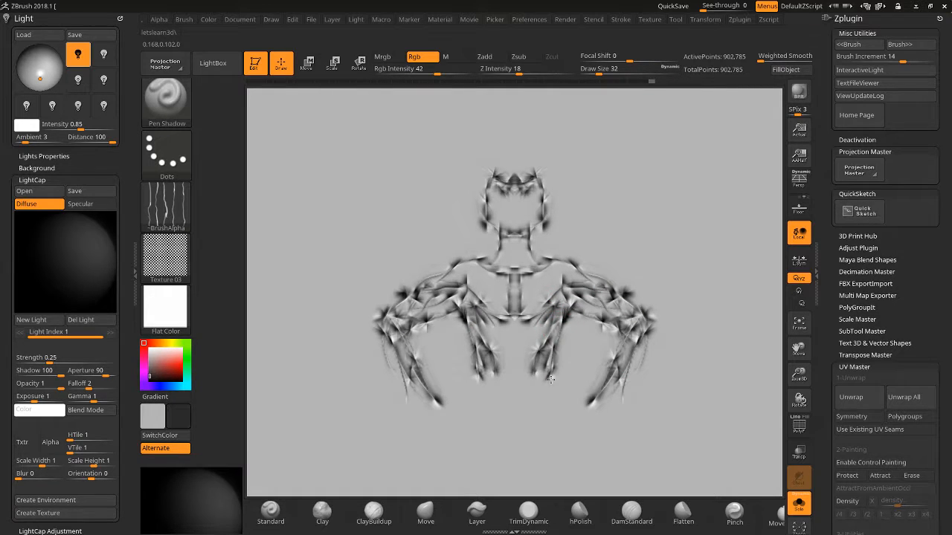
# Sketch the figure's abdomen, hips and upper legs with mirrored Pen Shadow strokes
pyautogui.moveTo(546, 320)
pyautogui.mouseDown()
pyautogui.moveTo(520, 372)
pyautogui.moveTo(525, 404)
pyautogui.moveTo(514, 407)
pyautogui.mouseUp()
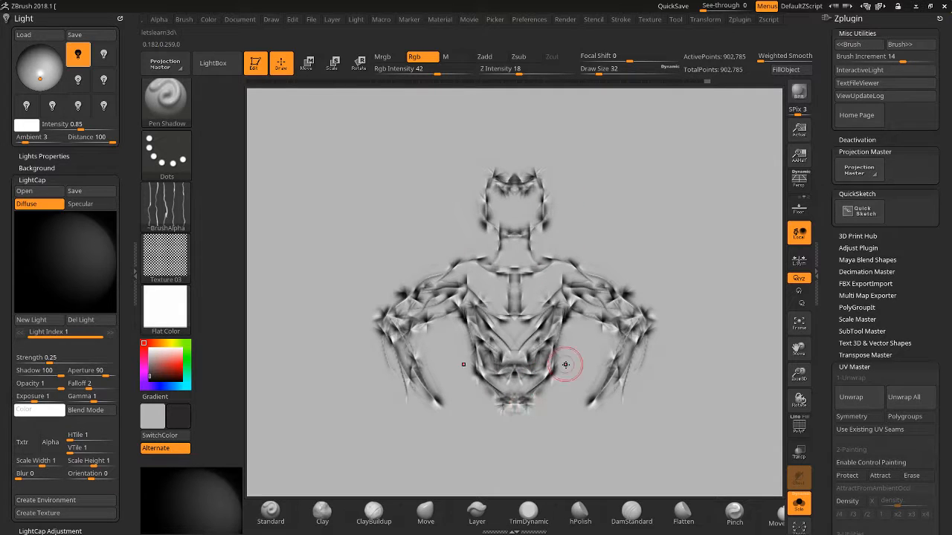
pyautogui.moveTo(554, 372)
pyautogui.mouseDown()
pyautogui.moveTo(531, 395)
pyautogui.moveTo(577, 439)
pyautogui.mouseUp()
pyautogui.moveTo(525, 395)
pyautogui.mouseDown()
pyautogui.moveTo(542, 400)
pyautogui.moveTo(531, 428)
pyautogui.mouseUp()
pyautogui.moveTo(531, 396)
pyautogui.mouseDown()
pyautogui.moveTo(536, 448)
pyautogui.moveTo(548, 455)
pyautogui.mouseUp()
pyautogui.moveTo(537, 402)
pyautogui.mouseDown()
pyautogui.moveTo(549, 444)
pyautogui.moveTo(560, 444)
pyautogui.mouseUp()
pyautogui.moveTo(564, 387)
pyautogui.mouseDown()
pyautogui.moveTo(581, 476)
pyautogui.moveTo(568, 463)
pyautogui.mouseUp()
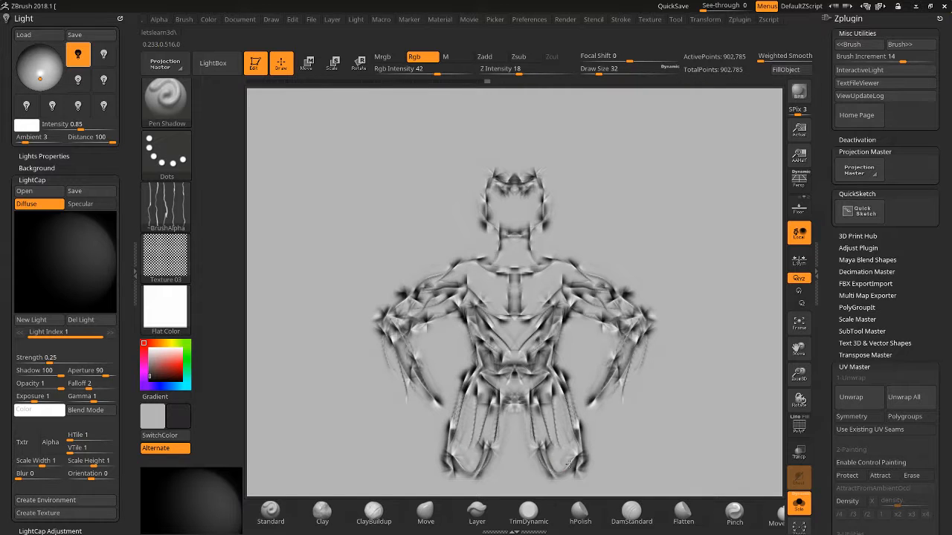
# Switch to the Pen A brush and paint mirrored dark blobs on either side of the figure's head
pyautogui.moveTo(168, 215)
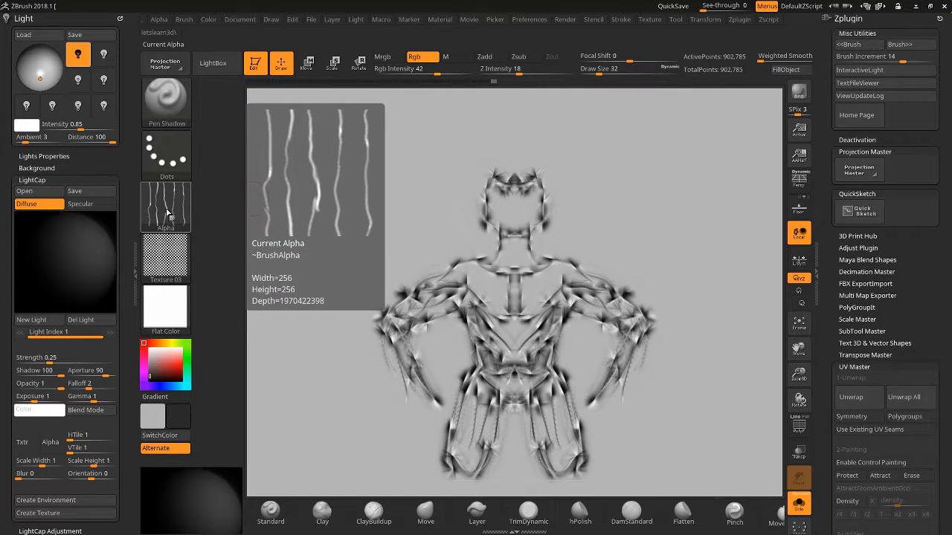
pyautogui.click(168, 110)
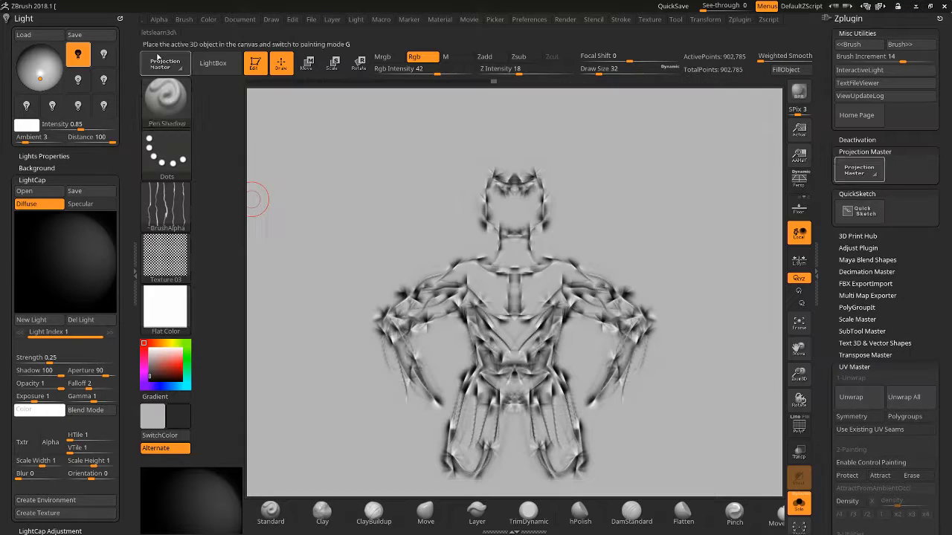
pyautogui.click(166, 111)
pyautogui.press('p')
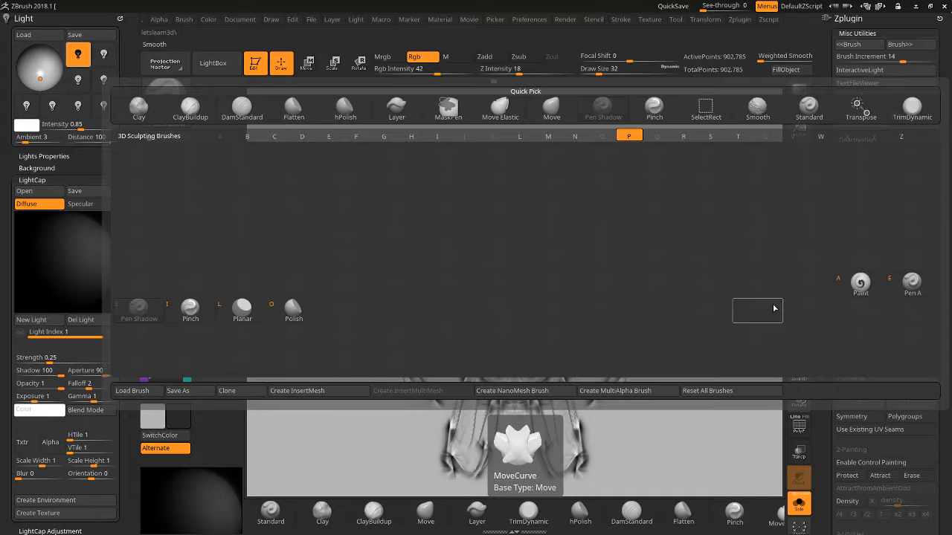
pyautogui.click(913, 288)
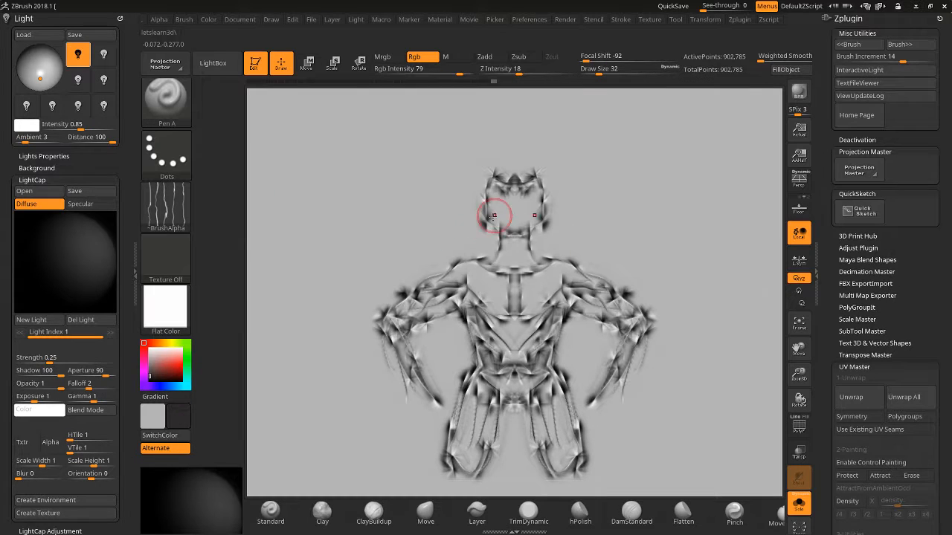
pyautogui.moveTo(397, 191)
pyautogui.mouseDown()
pyautogui.moveTo(402, 169)
pyautogui.moveTo(415, 192)
pyautogui.moveTo(362, 184)
pyautogui.moveTo(354, 161)
pyautogui.moveTo(376, 205)
pyautogui.moveTo(348, 214)
pyautogui.moveTo(352, 207)
pyautogui.mouseUp()
# Paint coral red blobs and an off-white blob over the dark blobs beside the figure's head
pyautogui.click(173, 360)
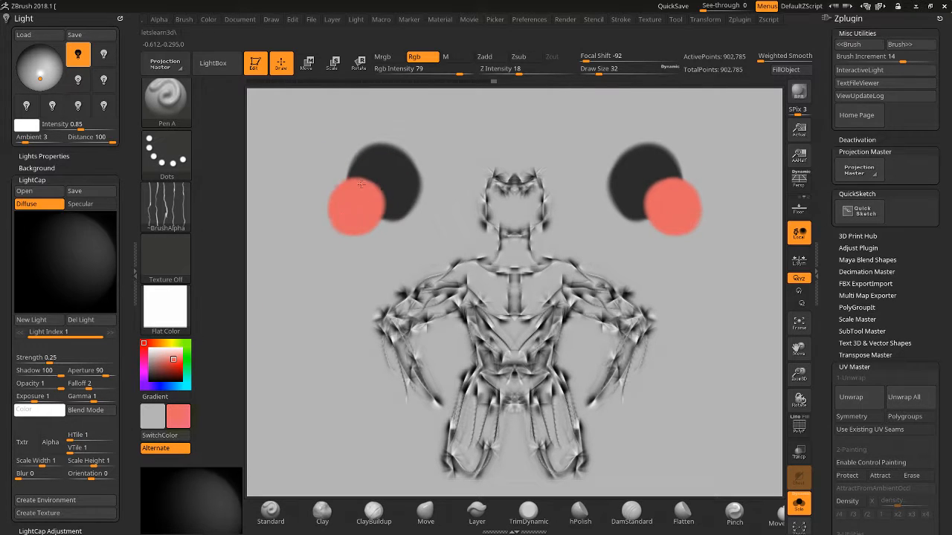
pyautogui.moveTo(405, 158); pyautogui.dragTo(429, 139)
pyautogui.click(157, 350)
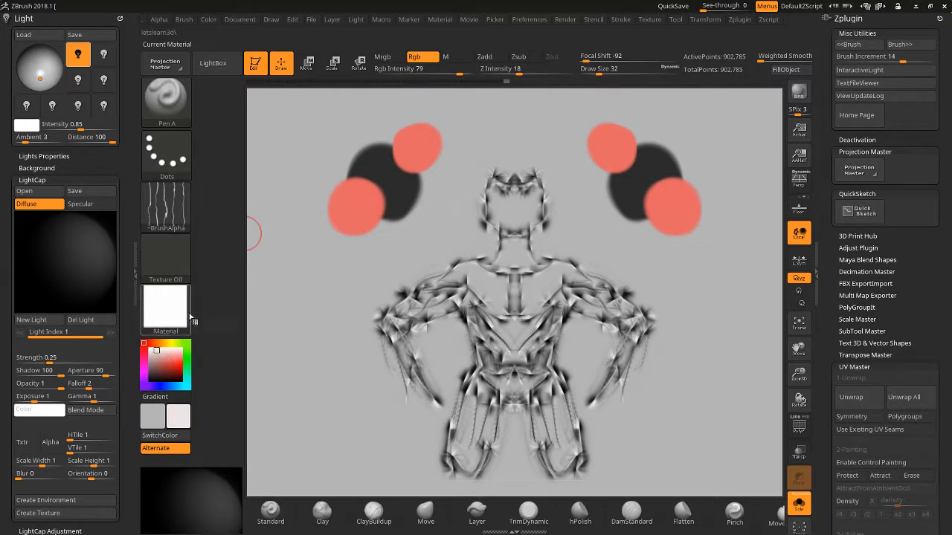
pyautogui.moveTo(381, 182); pyautogui.dragTo(394, 168)
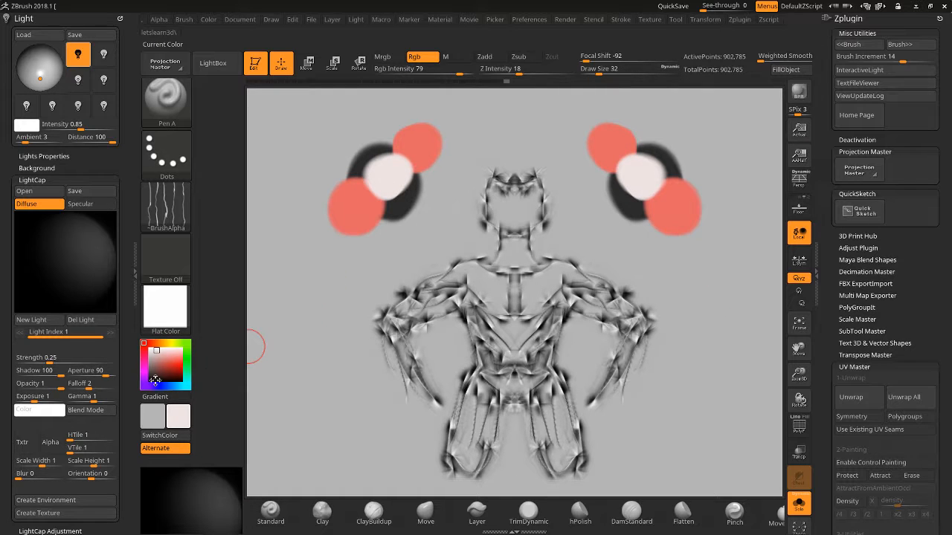
# Choose a dark red colour and fill in the figure's head, torso, arms and legs with Pen A
pyautogui.click(163, 373)
pyautogui.moveTo(515, 223); pyautogui.dragTo(502, 188)
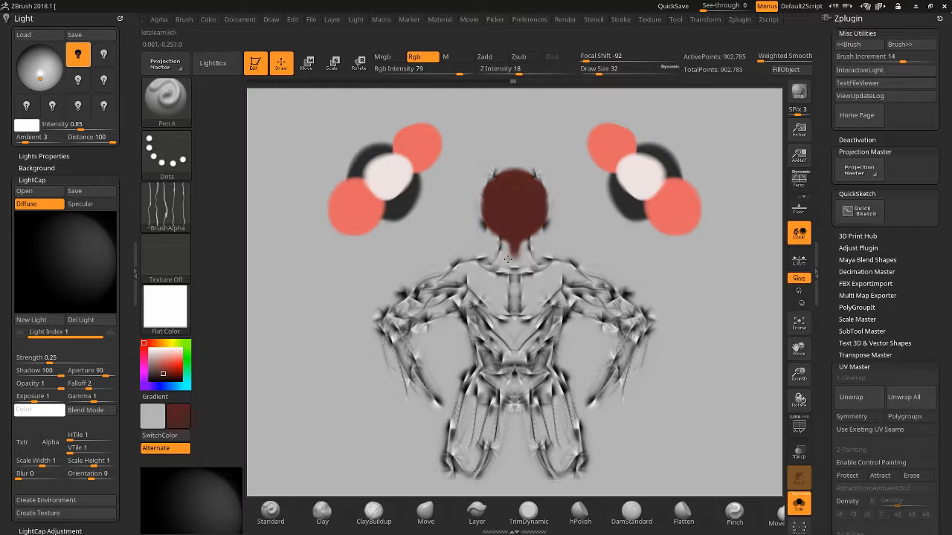
pyautogui.moveTo(507, 258)
pyautogui.mouseDown()
pyautogui.moveTo(497, 253)
pyautogui.moveTo(482, 288)
pyautogui.moveTo(491, 294)
pyautogui.moveTo(455, 279)
pyautogui.moveTo(487, 308)
pyautogui.moveTo(468, 327)
pyautogui.moveTo(501, 344)
pyautogui.moveTo(472, 446)
pyautogui.moveTo(489, 383)
pyautogui.mouseUp()
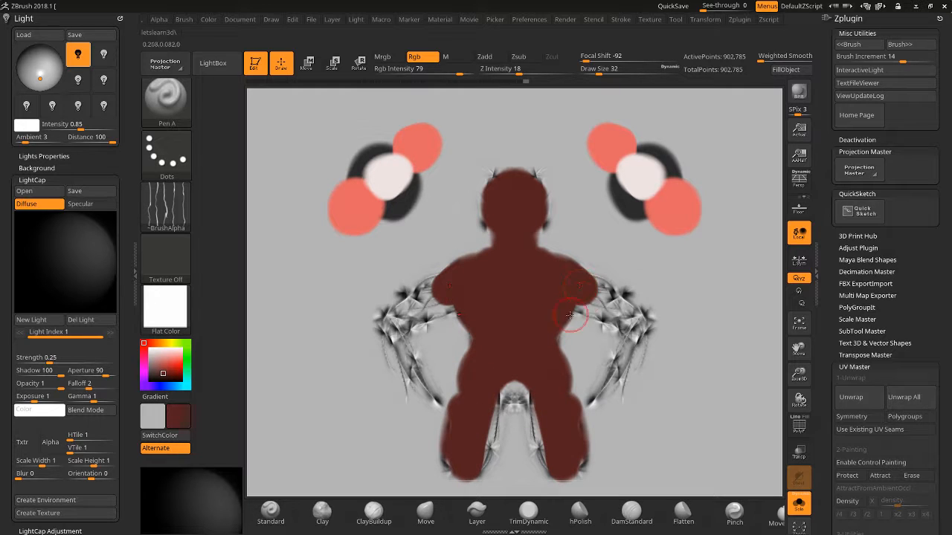
pyautogui.moveTo(569, 315)
pyautogui.mouseDown()
pyautogui.moveTo(606, 294)
pyautogui.moveTo(639, 316)
pyautogui.moveTo(616, 407)
pyautogui.moveTo(578, 288)
pyautogui.mouseUp()
pyautogui.moveTo(432, 374)
pyautogui.mouseDown()
pyautogui.moveTo(454, 482)
pyautogui.moveTo(439, 469)
pyautogui.moveTo(430, 476)
pyautogui.mouseUp()
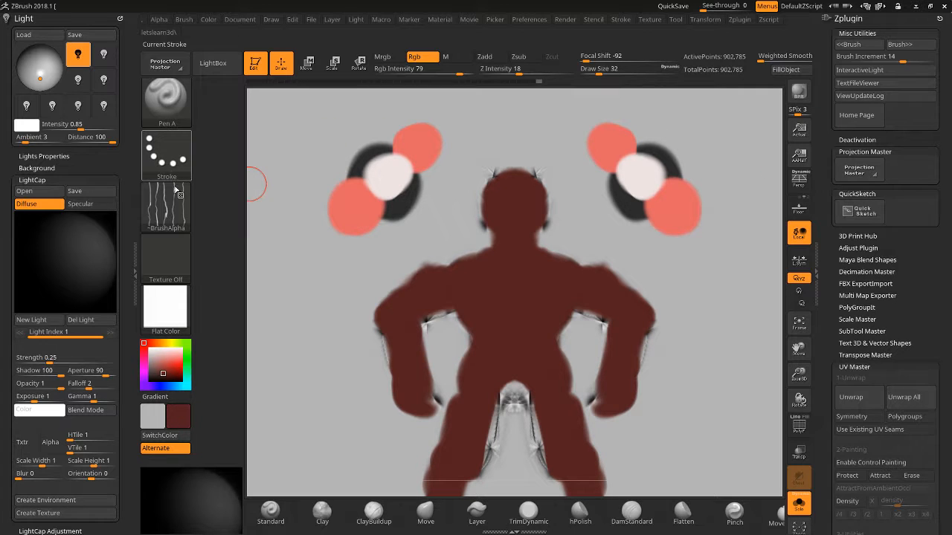
# Undo the dark red fill, the coloured blobs and the last sketch strokes on the legs
pyautogui.hotkey('ctrl', 'z')
pyautogui.hotkey('ctrl', 'z')
pyautogui.hotkey('ctrl', 'z')
pyautogui.hotkey('ctrl', 'z')
pyautogui.hotkey('ctrl', 'z')
pyautogui.hotkey('ctrl', 'z')
pyautogui.hotkey('ctrl', 'z')
pyautogui.hotkey('ctrl', 'z')
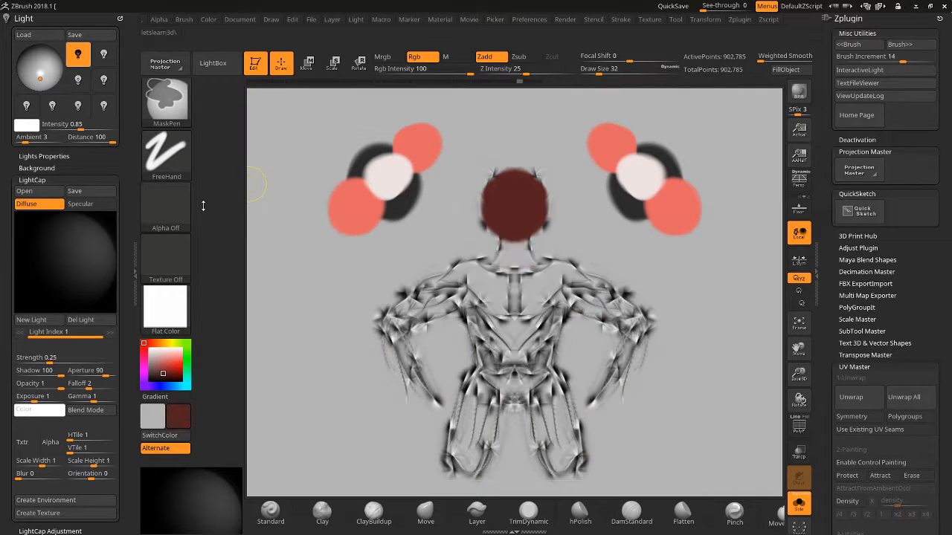
pyautogui.hotkey('ctrl', 'z')
pyautogui.hotkey('ctrl', 'z')
pyautogui.hotkey('ctrl', 'z')
pyautogui.hotkey('ctrl', 'z')
pyautogui.hotkey('ctrl', 'z')
pyautogui.hotkey('ctrl', 'z')
pyautogui.hotkey('ctrl', 'z')
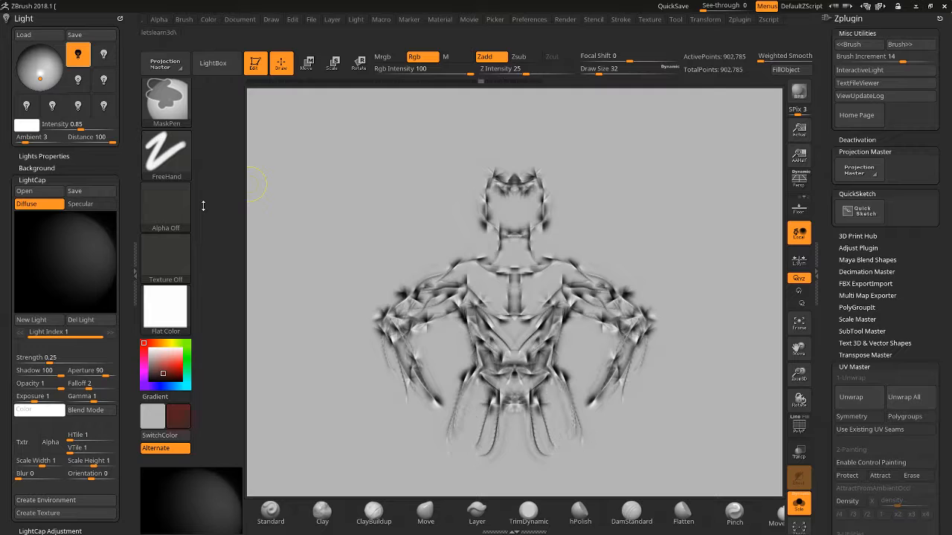
# Undo all the remaining strokes of the figure sketch, from the legs and arms up to the head
pyautogui.hotkey('ctrl', 'z')
pyautogui.hotkey('ctrl', 'z')
pyautogui.hotkey('ctrl', 'z')
pyautogui.hotkey('ctrl', 'z')
pyautogui.hotkey('ctrl', 'z')
pyautogui.hotkey('ctrl', 'z')
pyautogui.hotkey('ctrl', 'z')
pyautogui.hotkey('ctrl', 'z')
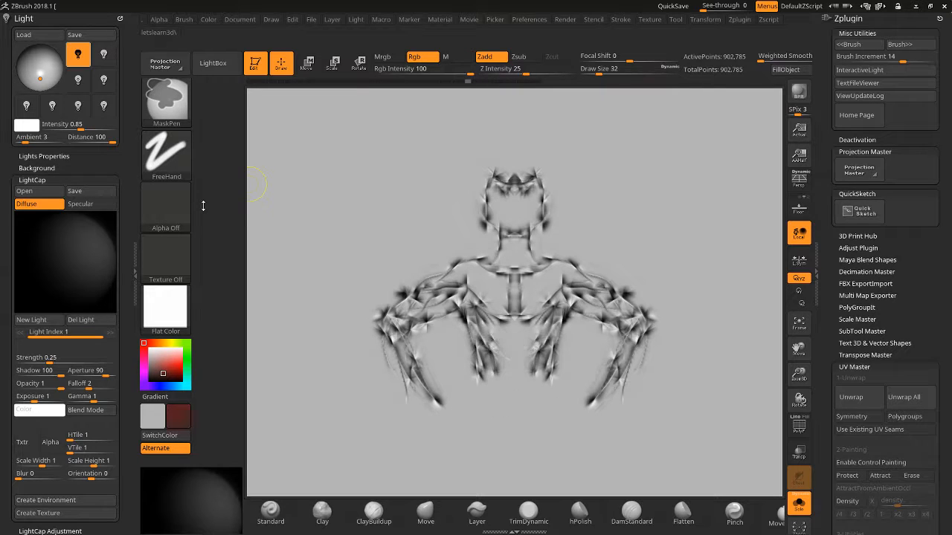
pyautogui.hotkey('ctrl', 'z')
pyautogui.hotkey('ctrl', 'z')
pyautogui.hotkey('ctrl', 'z')
pyautogui.hotkey('ctrl', 'z')
pyautogui.hotkey('ctrl', 'z')
pyautogui.hotkey('ctrl', 'z')
pyautogui.hotkey('ctrl', 'z')
pyautogui.hotkey('ctrl', 'z')
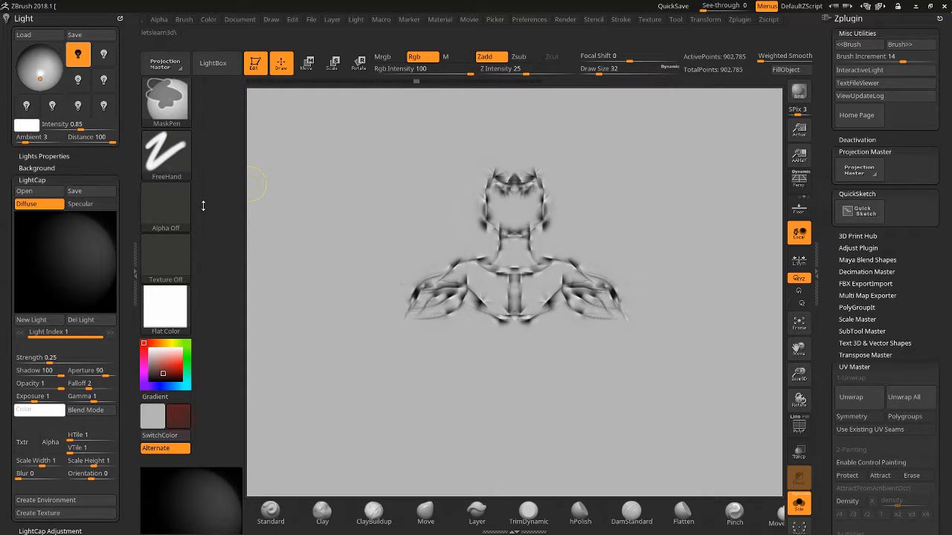
pyautogui.hotkey('ctrl', 'z')
pyautogui.hotkey('ctrl', 'z')
pyautogui.hotkey('ctrl', 'z')
pyautogui.hotkey('ctrl', 'z')
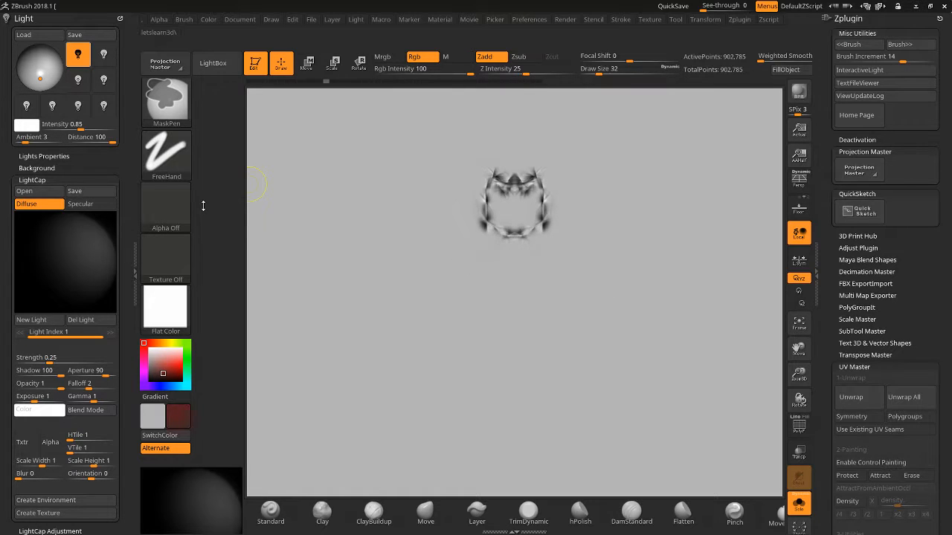
pyautogui.hotkey('ctrl', 'z')
pyautogui.hotkey('ctrl', 'z')
pyautogui.hotkey('ctrl', 'z')
pyautogui.hotkey('ctrl', 'z')
pyautogui.hotkey('ctrl', 'z')
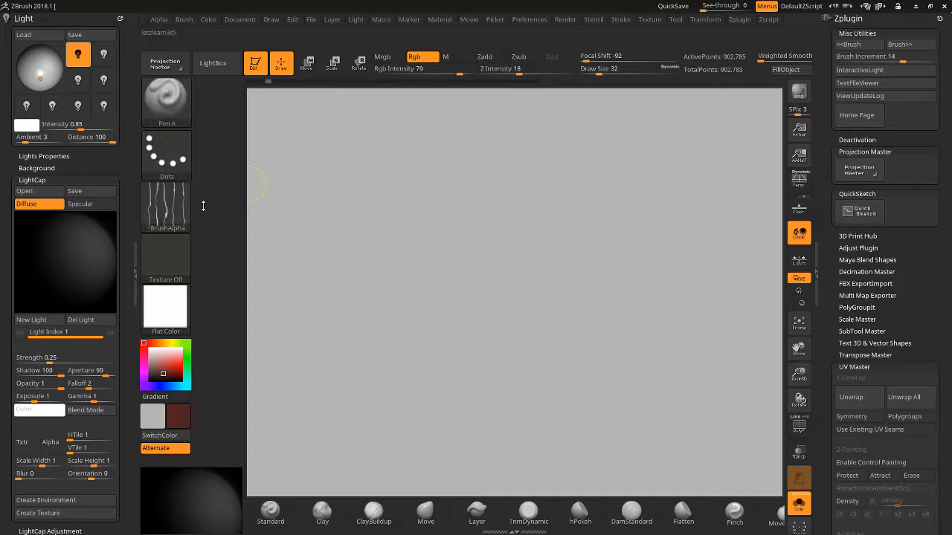
# Switch the sketching brush to Pen Shadow
pyautogui.click(176, 119)
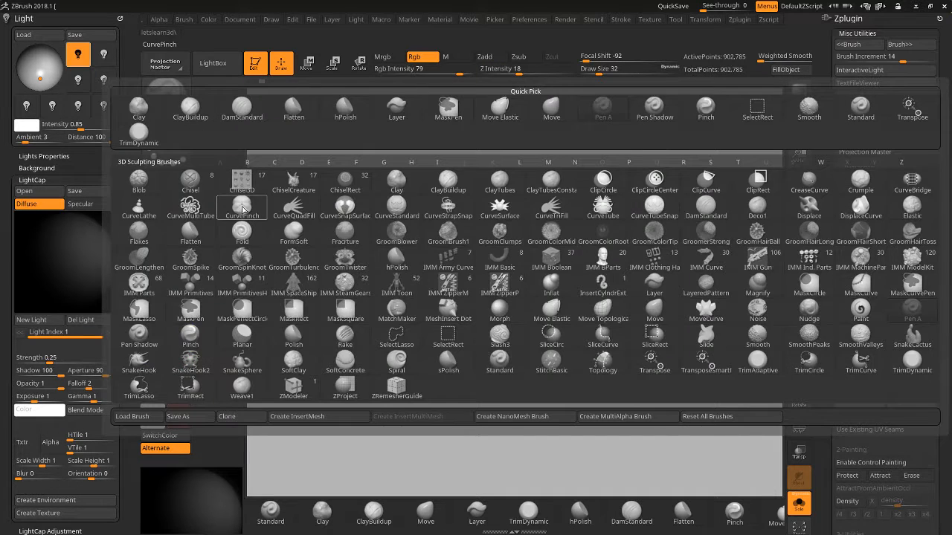
pyautogui.press('p')
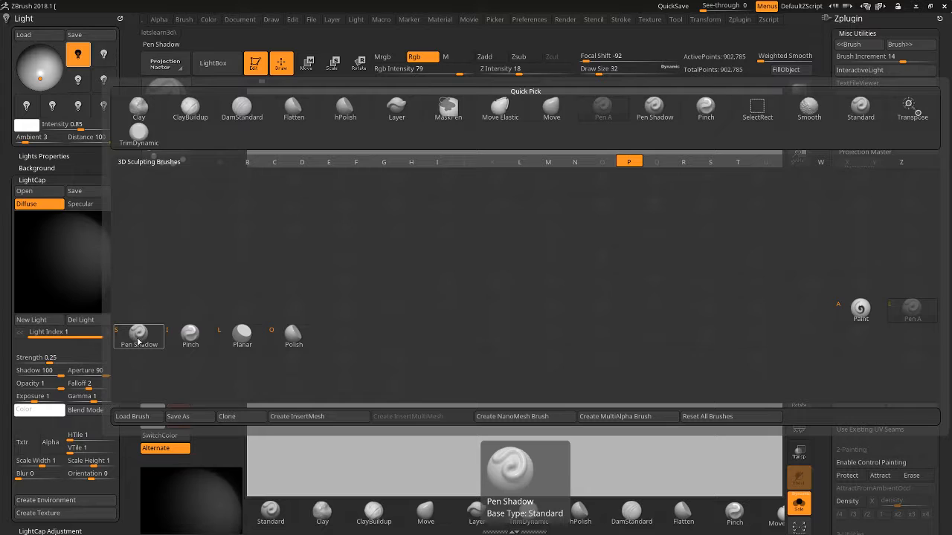
pyautogui.click(138, 336)
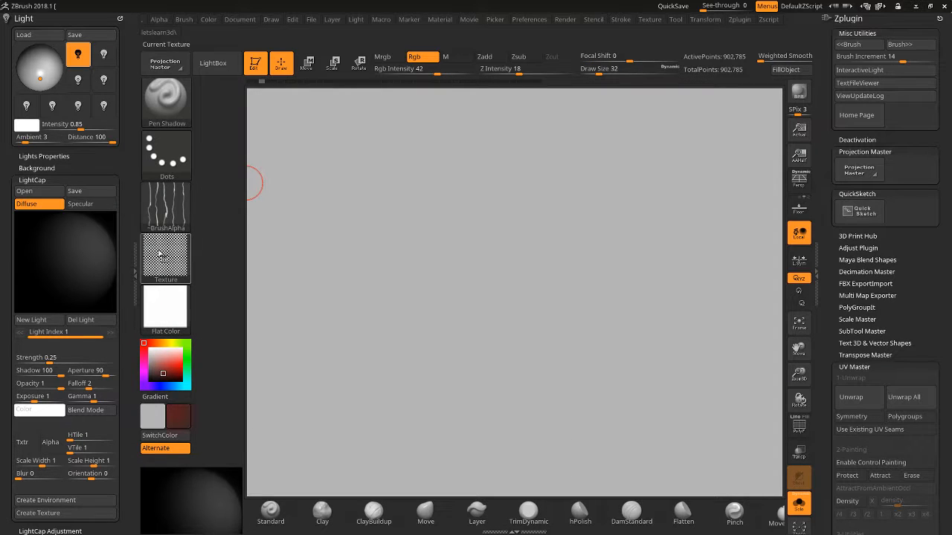
pyautogui.click(166, 262)
pyautogui.click(167, 262)
pyautogui.click(165, 262)
pyautogui.click(237, 264)
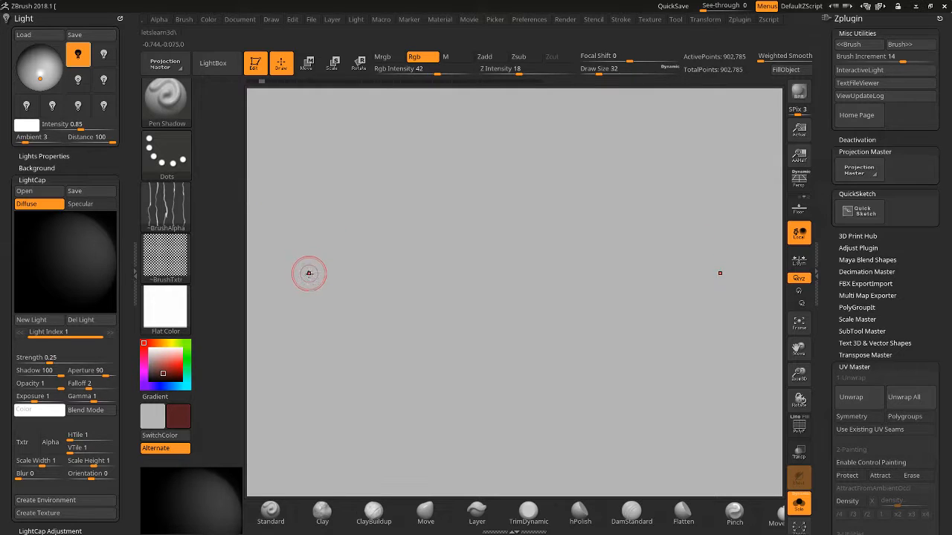
# Try a pair of mirrored diagonal strokes with Pen Shadow, accepting the removal of the old undo history entries
pyautogui.moveTo(474, 197)
pyautogui.mouseDown()
pyautogui.moveTo(420, 257)
pyautogui.moveTo(409, 288)
pyautogui.moveTo(477, 165)
pyautogui.mouseUp()
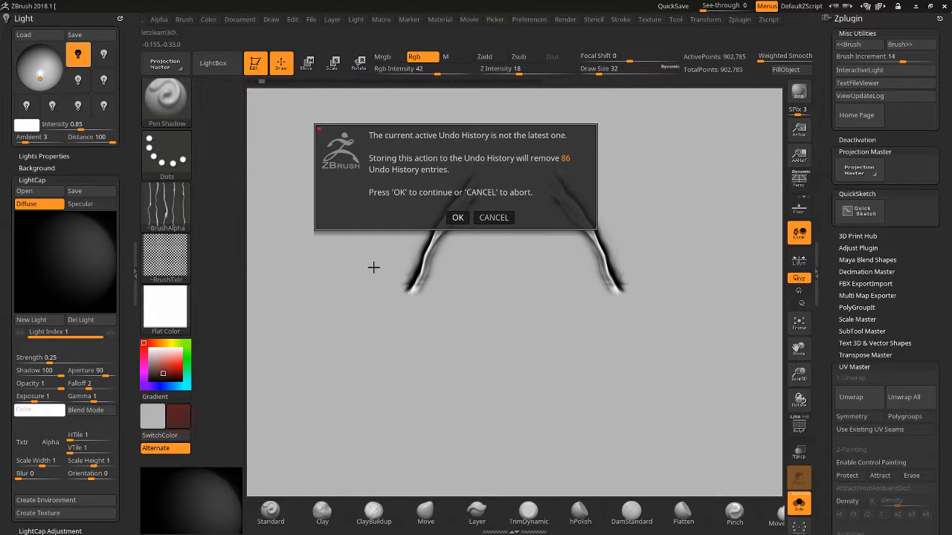
pyautogui.click(455, 217)
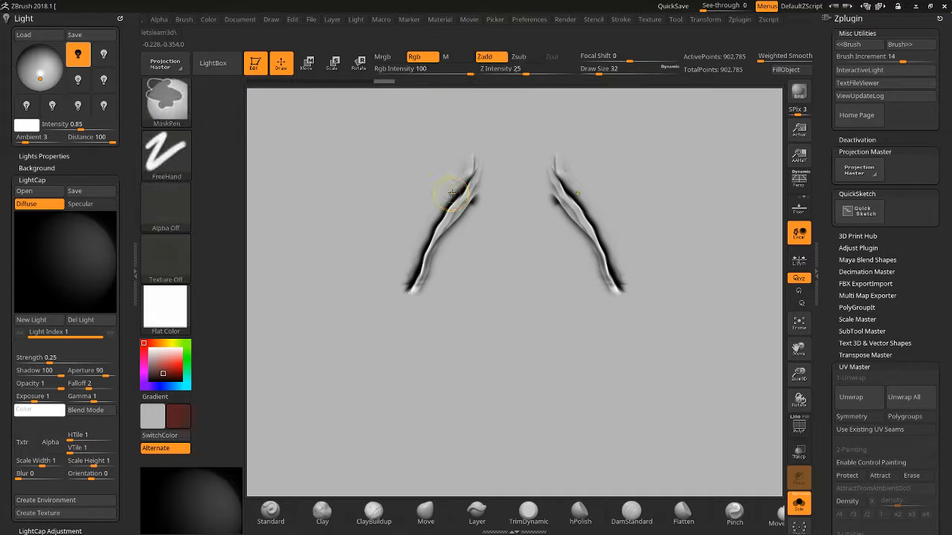
pyautogui.hotkey('ctrl', 'z')
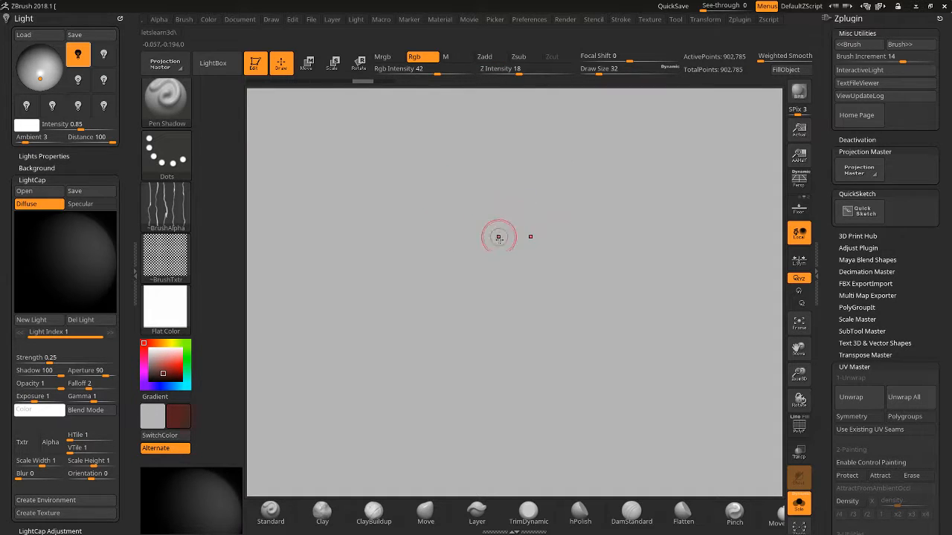
# Sketch a mirrored creature face with Pen Shadow, including the crown, eyes, snout, jaw, neck and two tall pointed horns
pyautogui.moveTo(512, 183); pyautogui.dragTo(445, 196)
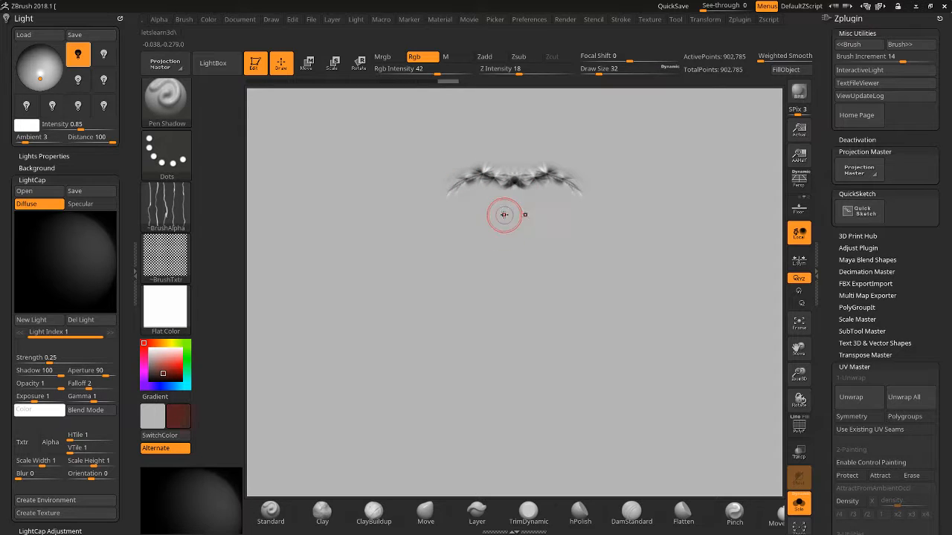
pyautogui.moveTo(551, 220)
pyautogui.mouseDown()
pyautogui.moveTo(595, 186)
pyautogui.moveTo(586, 219)
pyautogui.moveTo(548, 251)
pyautogui.moveTo(562, 226)
pyautogui.moveTo(520, 323)
pyautogui.moveTo(563, 270)
pyautogui.moveTo(565, 256)
pyautogui.moveTo(524, 357)
pyautogui.moveTo(488, 336)
pyautogui.moveTo(499, 365)
pyautogui.moveTo(491, 362)
pyautogui.moveTo(480, 323)
pyautogui.moveTo(500, 373)
pyautogui.moveTo(470, 343)
pyautogui.moveTo(489, 312)
pyautogui.moveTo(470, 322)
pyautogui.moveTo(472, 299)
pyautogui.mouseUp()
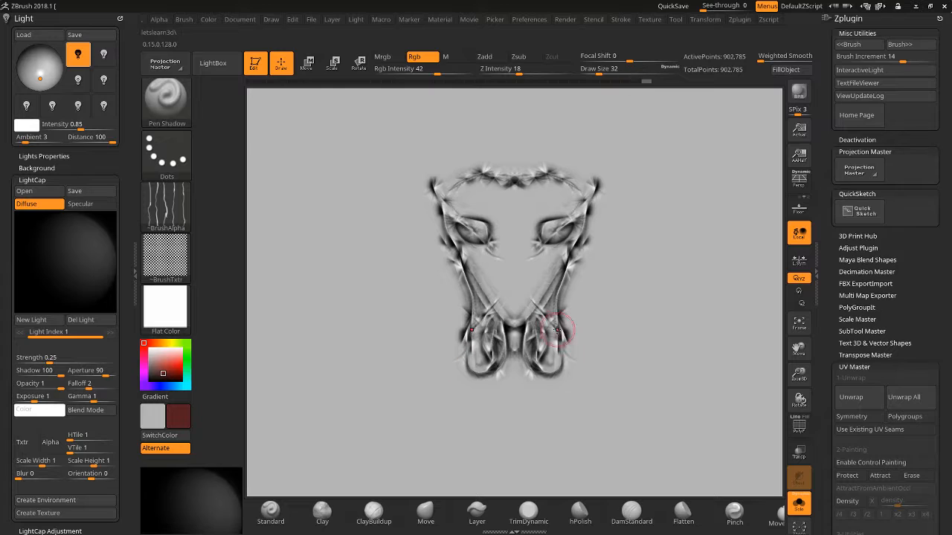
pyautogui.moveTo(551, 320)
pyautogui.mouseDown()
pyautogui.moveTo(588, 259)
pyautogui.moveTo(577, 316)
pyautogui.moveTo(583, 368)
pyautogui.moveTo(552, 408)
pyautogui.moveTo(521, 418)
pyautogui.moveTo(588, 387)
pyautogui.moveTo(539, 408)
pyautogui.moveTo(438, 374)
pyautogui.mouseUp()
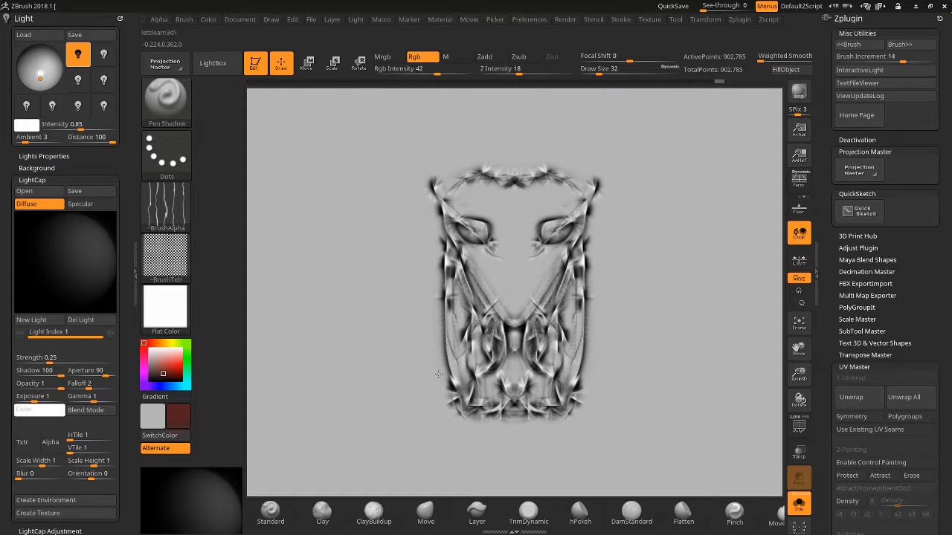
pyautogui.moveTo(591, 304)
pyautogui.mouseDown()
pyautogui.moveTo(602, 251)
pyautogui.moveTo(591, 212)
pyautogui.moveTo(612, 357)
pyautogui.moveTo(598, 407)
pyautogui.moveTo(595, 320)
pyautogui.moveTo(591, 417)
pyautogui.moveTo(565, 478)
pyautogui.moveTo(542, 453)
pyautogui.moveTo(571, 441)
pyautogui.moveTo(554, 490)
pyautogui.moveTo(444, 488)
pyautogui.moveTo(457, 416)
pyautogui.mouseUp()
pyautogui.moveTo(578, 189)
pyautogui.mouseDown()
pyautogui.moveTo(636, 137)
pyautogui.moveTo(606, 207)
pyautogui.moveTo(595, 280)
pyautogui.moveTo(612, 192)
pyautogui.mouseUp()
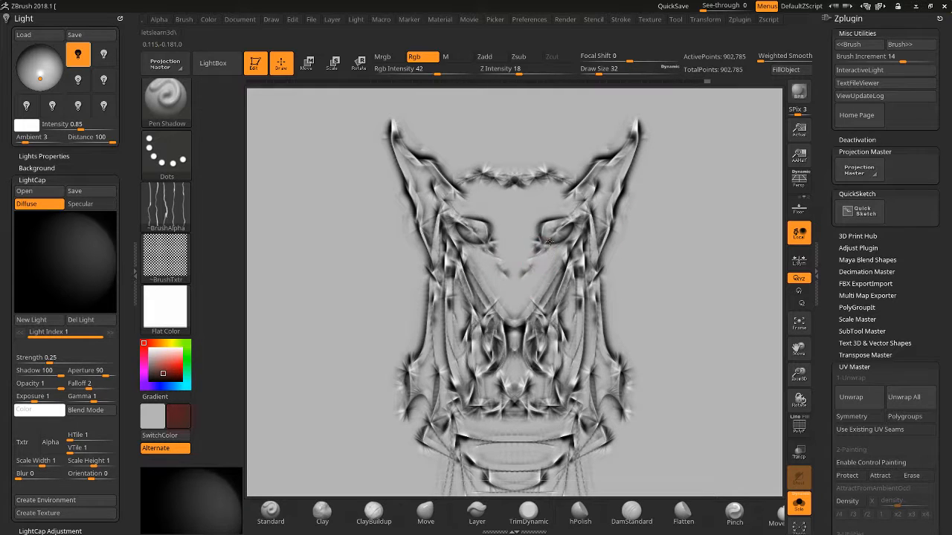
# Add mirrored detail strokes to the creature's forehead, brows, nose and cheeks, undoing the stray ones
pyautogui.moveTo(548, 242)
pyautogui.mouseDown()
pyautogui.moveTo(529, 273)
pyautogui.moveTo(519, 214)
pyautogui.moveTo(499, 276)
pyautogui.moveTo(513, 298)
pyautogui.moveTo(468, 263)
pyautogui.mouseUp()
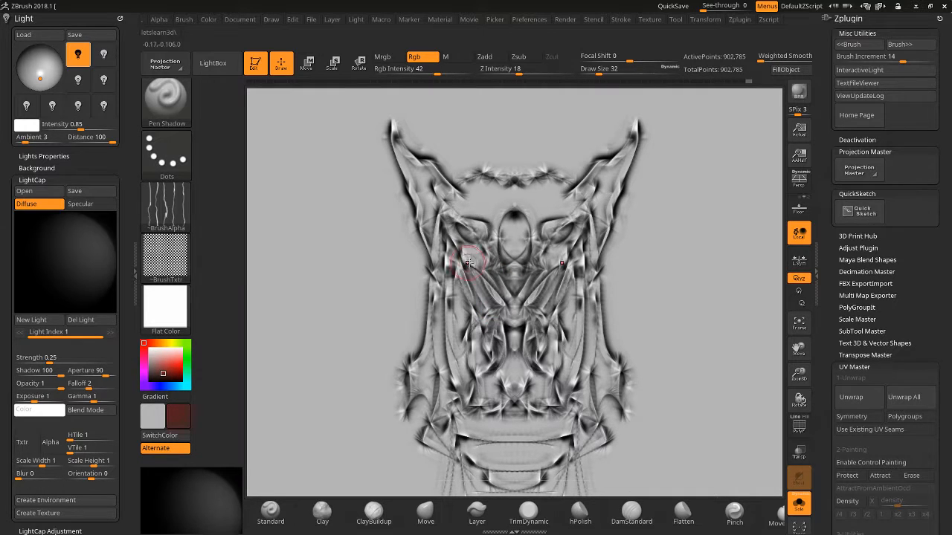
pyautogui.moveTo(532, 265)
pyautogui.mouseDown()
pyautogui.moveTo(533, 235)
pyautogui.moveTo(583, 212)
pyautogui.moveTo(543, 226)
pyautogui.moveTo(565, 238)
pyautogui.mouseUp()
pyautogui.hotkey('ctrl', 'z')
pyautogui.hotkey('ctrl', 'z')
pyautogui.hotkey('ctrl', 'z')
pyautogui.hotkey('ctrl', 'z')
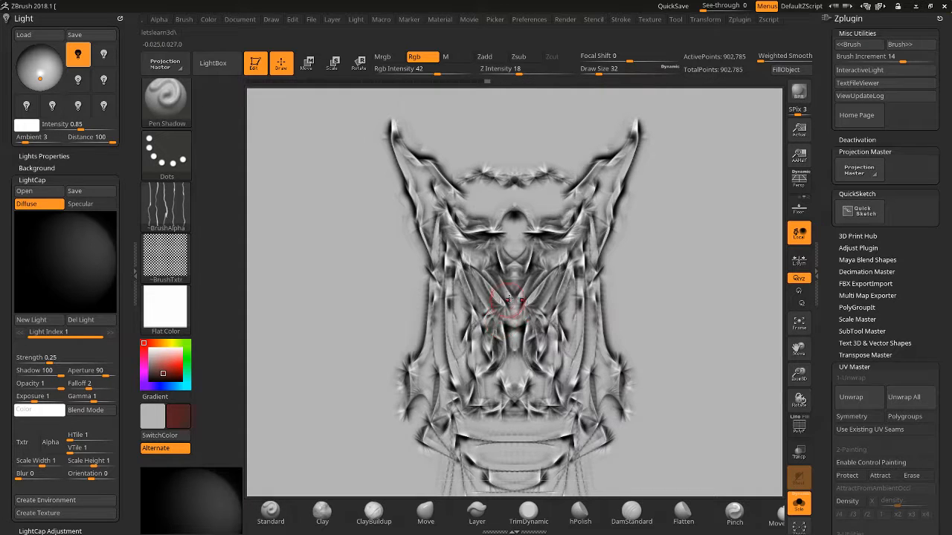
pyautogui.moveTo(540, 302)
pyautogui.mouseDown()
pyautogui.moveTo(525, 307)
pyautogui.moveTo(548, 291)
pyautogui.mouseUp()
pyautogui.moveTo(581, 249)
pyautogui.mouseDown()
pyautogui.moveTo(552, 319)
pyautogui.moveTo(482, 325)
pyautogui.mouseUp()
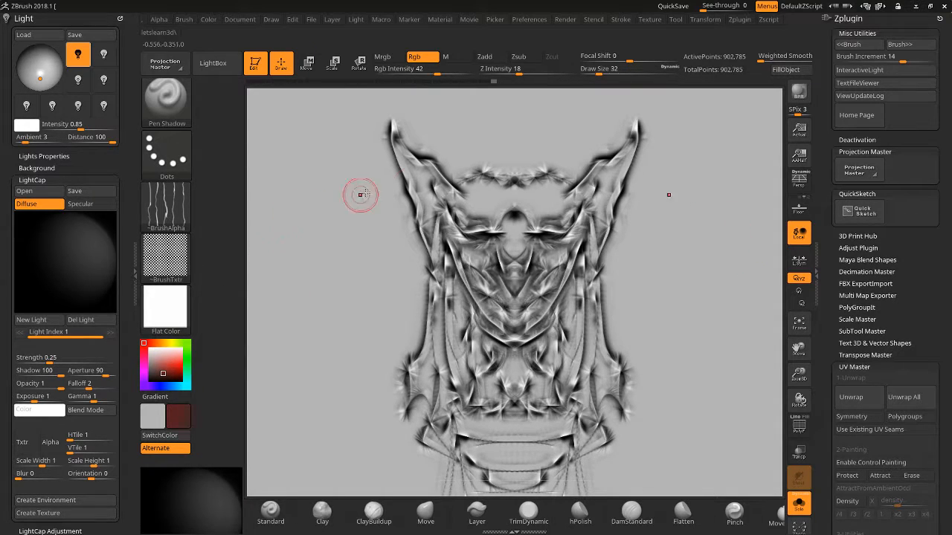
# Start a new QuickSketch canvas
pyautogui.click(863, 213)
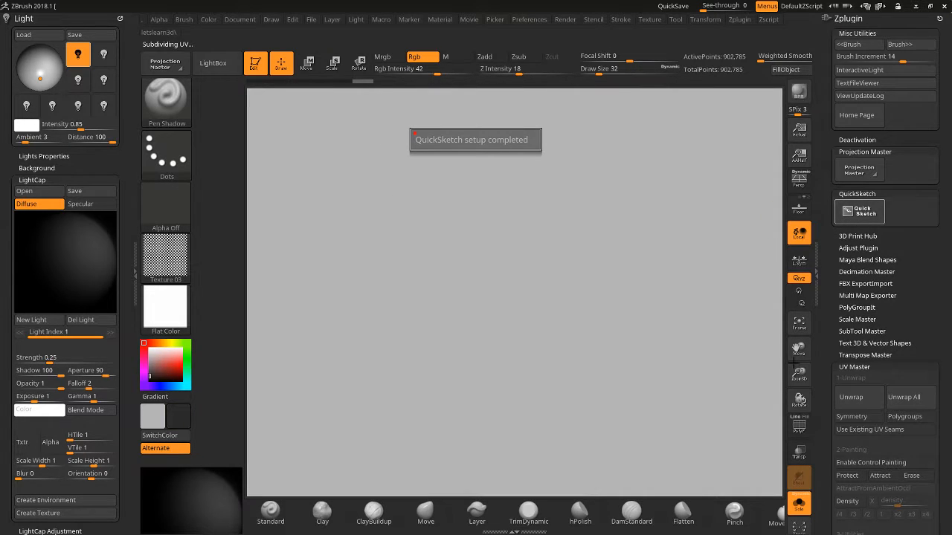
# Try thick mirrored Pen Shadow strokes across the new canvas without an alpha, then undo them all
pyautogui.moveTo(468, 233)
pyautogui.mouseDown()
pyautogui.moveTo(444, 211)
pyautogui.moveTo(476, 229)
pyautogui.moveTo(472, 235)
pyautogui.moveTo(485, 231)
pyautogui.moveTo(473, 257)
pyautogui.moveTo(435, 208)
pyautogui.moveTo(437, 247)
pyautogui.mouseUp()
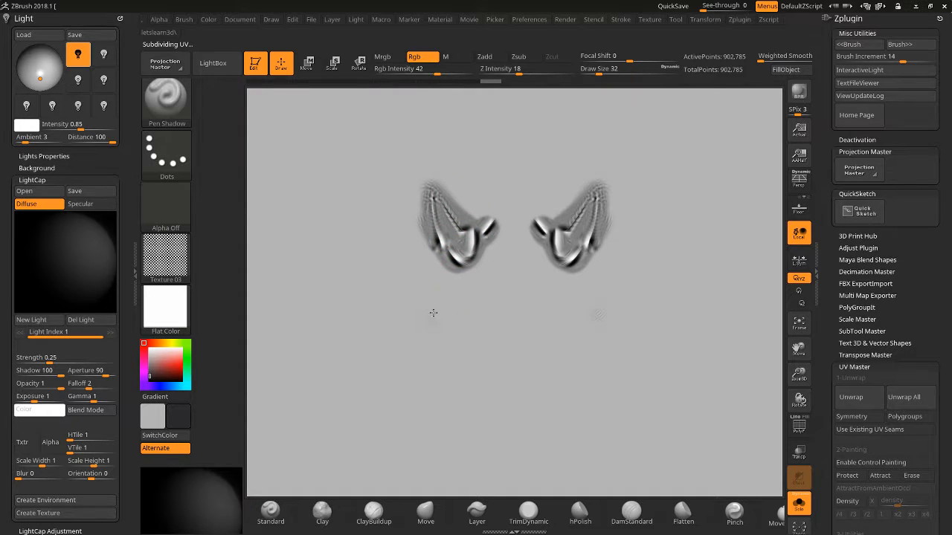
pyautogui.moveTo(433, 313)
pyautogui.mouseDown()
pyautogui.moveTo(340, 178)
pyautogui.moveTo(327, 219)
pyautogui.moveTo(336, 238)
pyautogui.moveTo(332, 401)
pyautogui.moveTo(339, 400)
pyautogui.mouseUp()
pyautogui.press('ctrl')
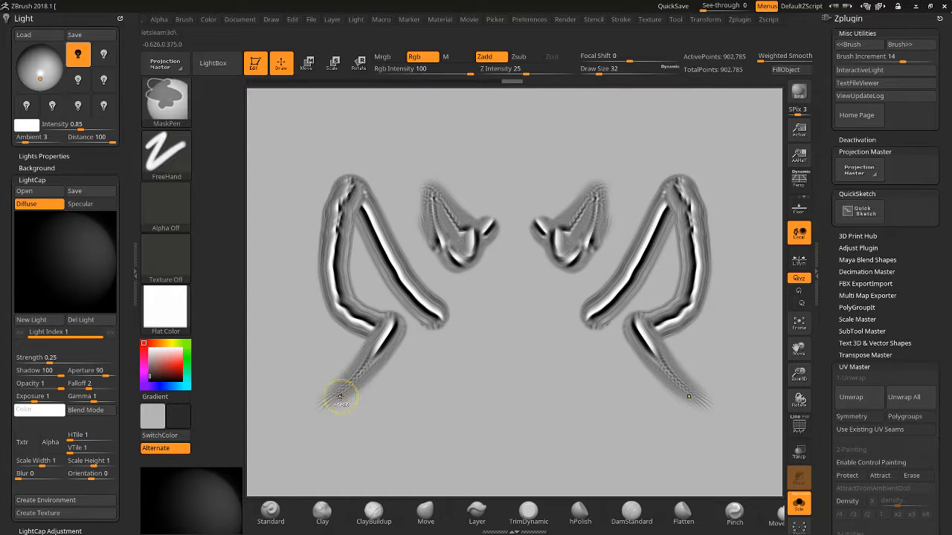
pyautogui.hotkey('ctrl', 'z')
pyautogui.hotkey('ctrl', 'z')
pyautogui.hotkey('ctrl', 'z')
pyautogui.hotkey('ctrl', 'z')
pyautogui.hotkey('ctrl', 'z')
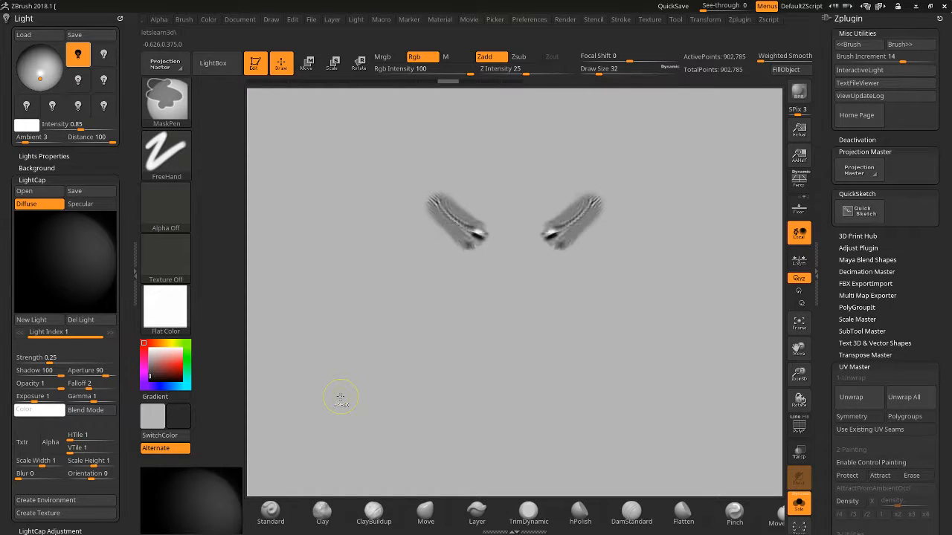
pyautogui.hotkey('ctrl', 'z')
pyautogui.hotkey('ctrl', 'z')
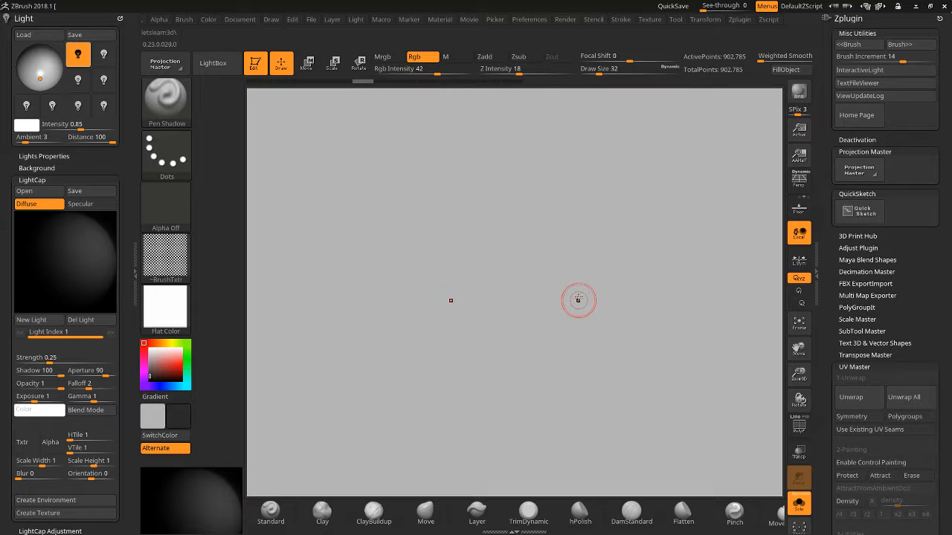
# Set the draw size to 46 and block in a mirrored figure with a round head, torso and tapering legs
pyautogui.press(']')
pyautogui.moveTo(518, 223)
pyautogui.mouseDown()
pyautogui.moveTo(503, 317)
pyautogui.moveTo(514, 417)
pyautogui.moveTo(548, 299)
pyautogui.moveTo(518, 427)
pyautogui.mouseUp()
pyautogui.moveTo(538, 370); pyautogui.dragTo(523, 452)
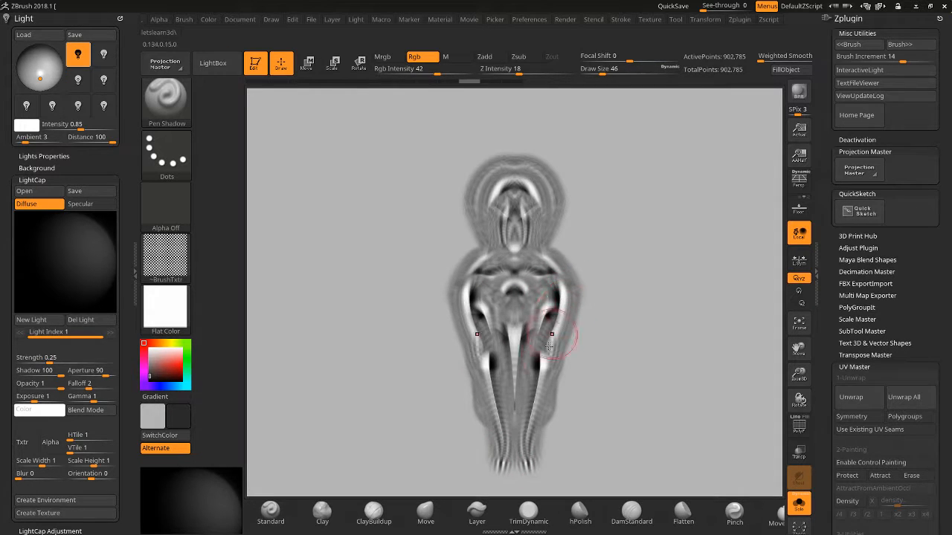
# Paint broad mirrored Pen Shadow strokes down the figure's sides to build up the shoulders, arms and lower body
pyautogui.moveTo(549, 346); pyautogui.dragTo(525, 431)
pyautogui.moveTo(559, 319); pyautogui.dragTo(528, 429)
pyautogui.moveTo(581, 299)
pyautogui.mouseDown()
pyautogui.moveTo(531, 413)
pyautogui.moveTo(559, 348)
pyautogui.moveTo(533, 397)
pyautogui.mouseUp()
pyautogui.moveTo(588, 322); pyautogui.dragTo(531, 447)
pyautogui.moveTo(563, 292)
pyautogui.mouseDown()
pyautogui.moveTo(548, 326)
pyautogui.moveTo(580, 255)
pyautogui.mouseUp()
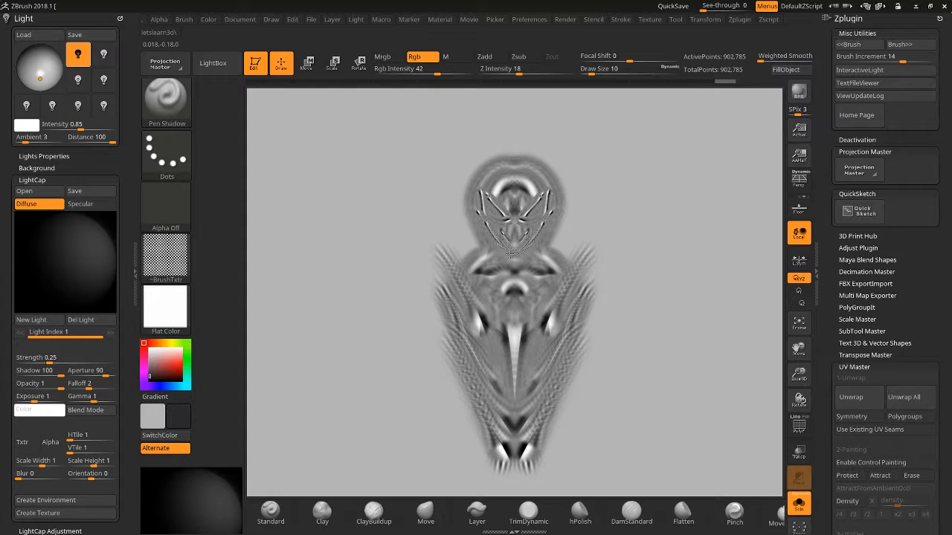
# Outline the figure's horns, face, shoulders and torso with fine mirrored lines at draw size 10
pyautogui.moveTo(490, 247)
pyautogui.mouseDown()
pyautogui.moveTo(473, 179)
pyautogui.moveTo(489, 130)
pyautogui.moveTo(497, 167)
pyautogui.mouseUp()
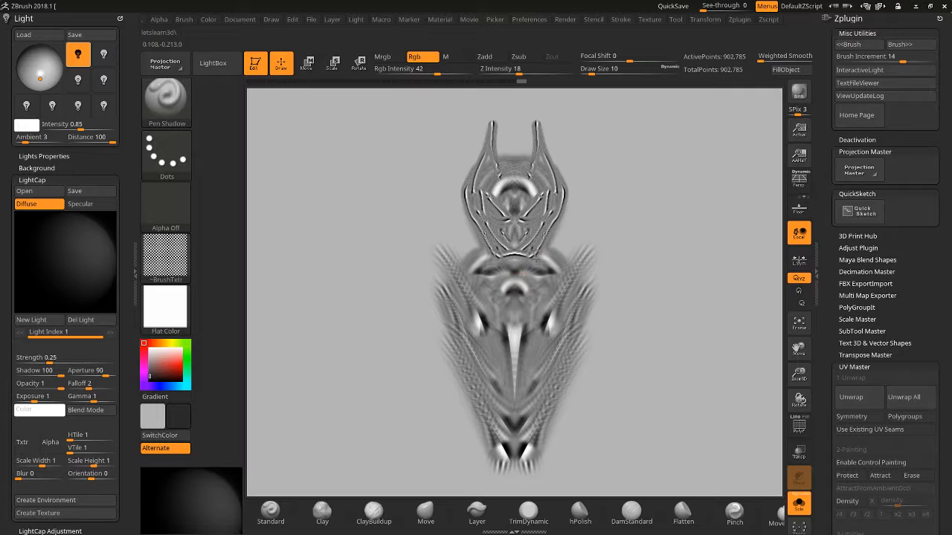
pyautogui.moveTo(513, 256)
pyautogui.mouseDown()
pyautogui.moveTo(515, 331)
pyautogui.moveTo(467, 318)
pyautogui.moveTo(512, 463)
pyautogui.mouseUp()
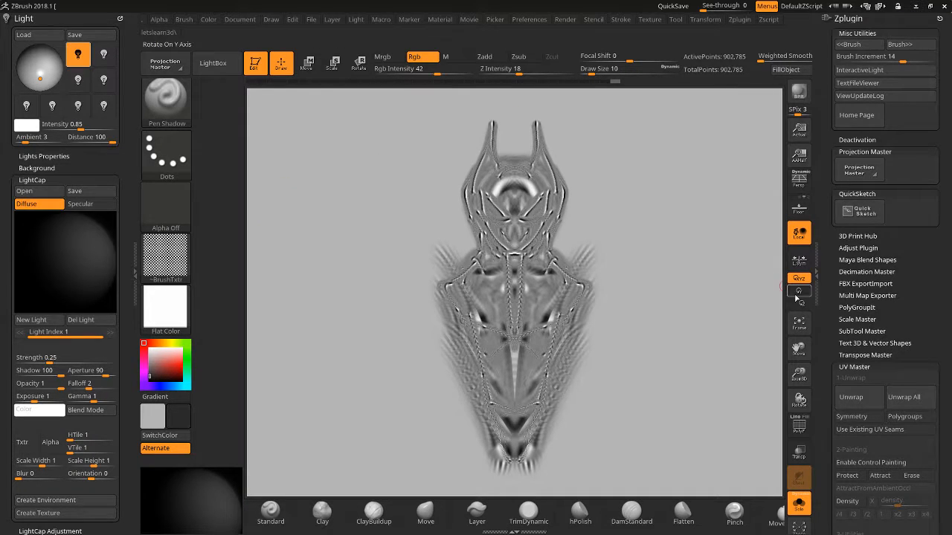
# Examine the sketched plane in the Subtool list and in the 3D view, turning Solo mode off
pyautogui.moveTo(835, 343); pyautogui.dragTo(837, 128)
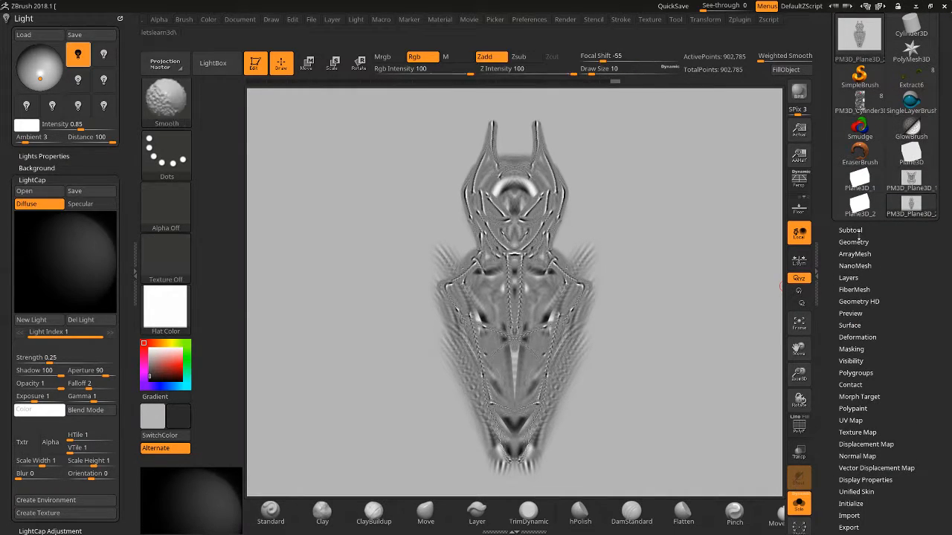
pyautogui.click(851, 231)
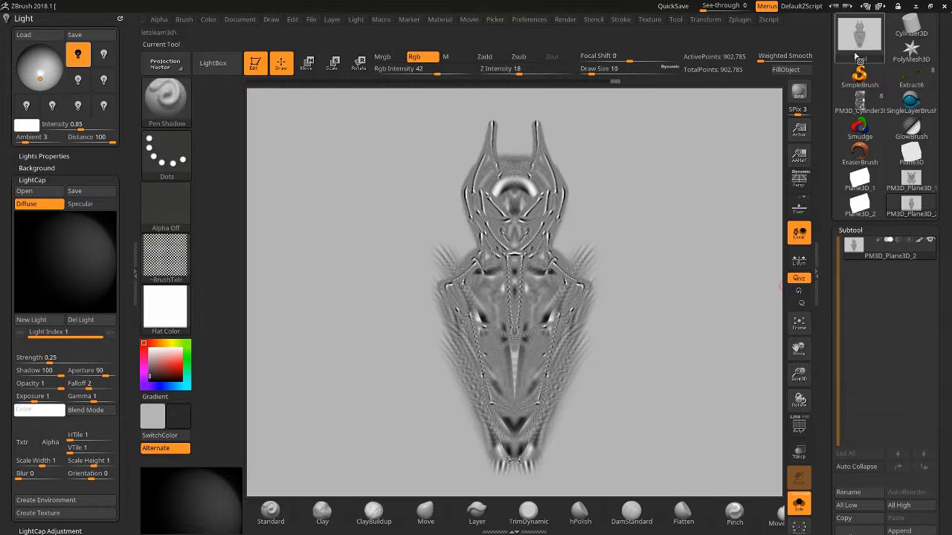
pyautogui.moveTo(866, 255)
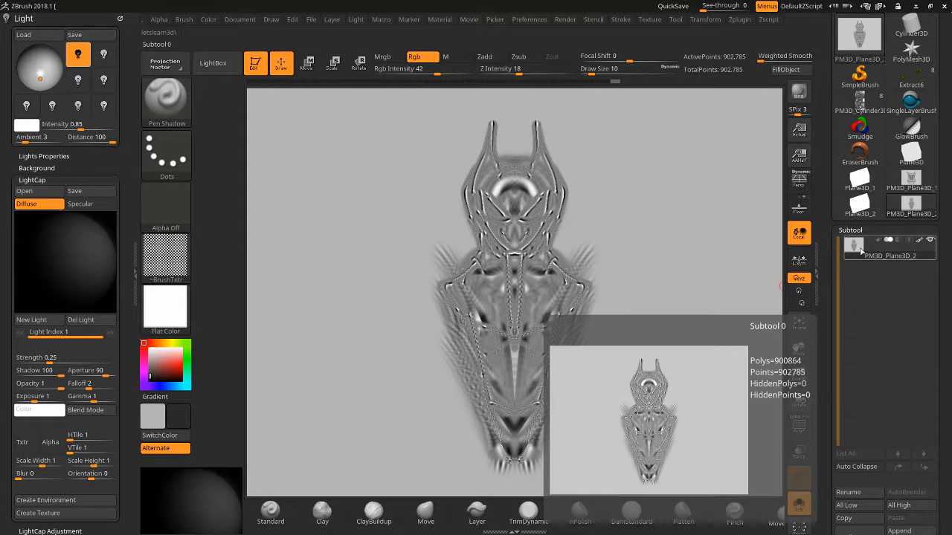
pyautogui.moveTo(801, 383); pyautogui.dragTo(743, 350)
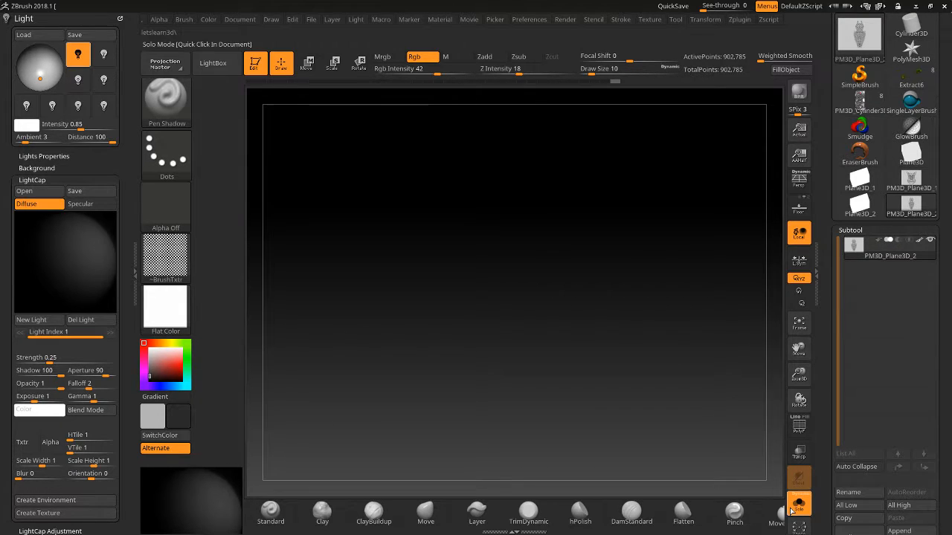
pyautogui.moveTo(795, 369); pyautogui.dragTo(731, 204)
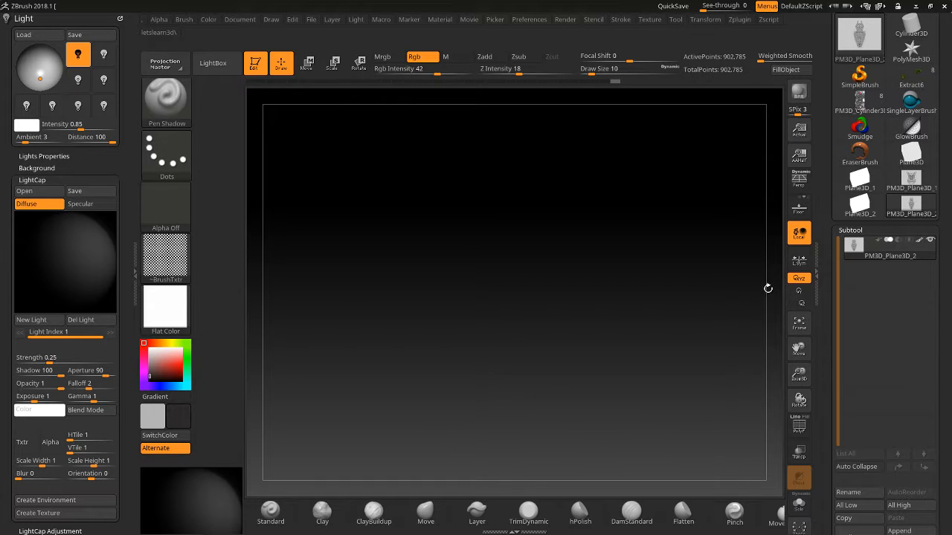
# Switch to the PM3D_Plane3D_1 tool and start another QuickSketch canvas
pyautogui.click(904, 209)
pyautogui.click(907, 179)
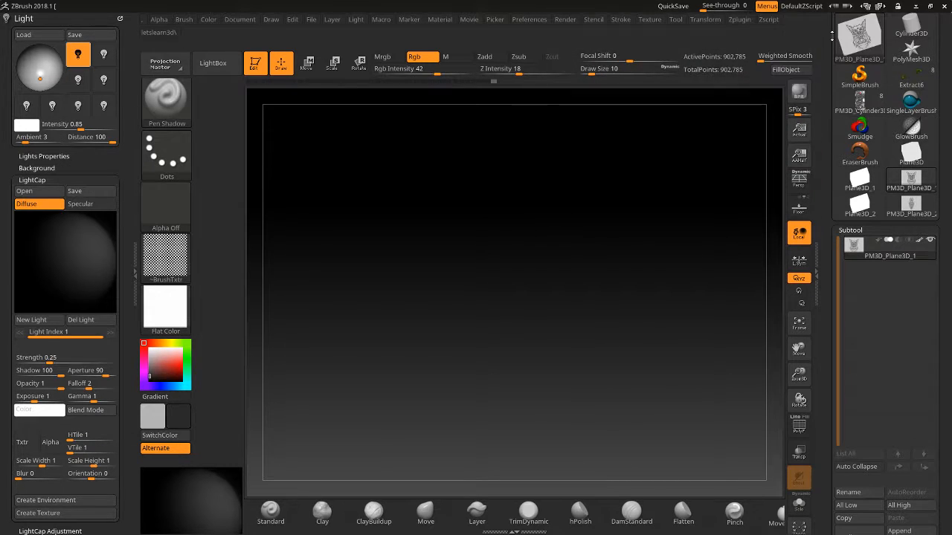
pyautogui.moveTo(816, 73); pyautogui.dragTo(815, 280)
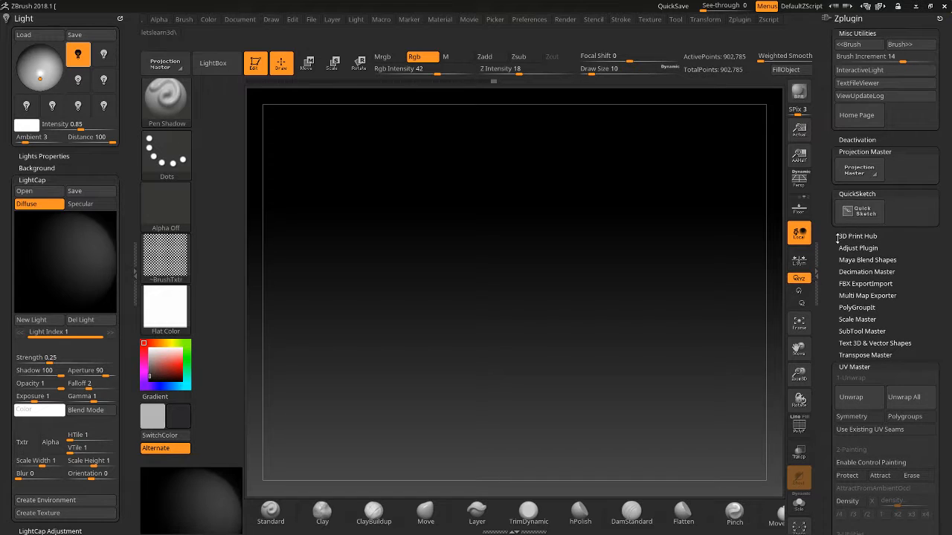
pyautogui.click(859, 211)
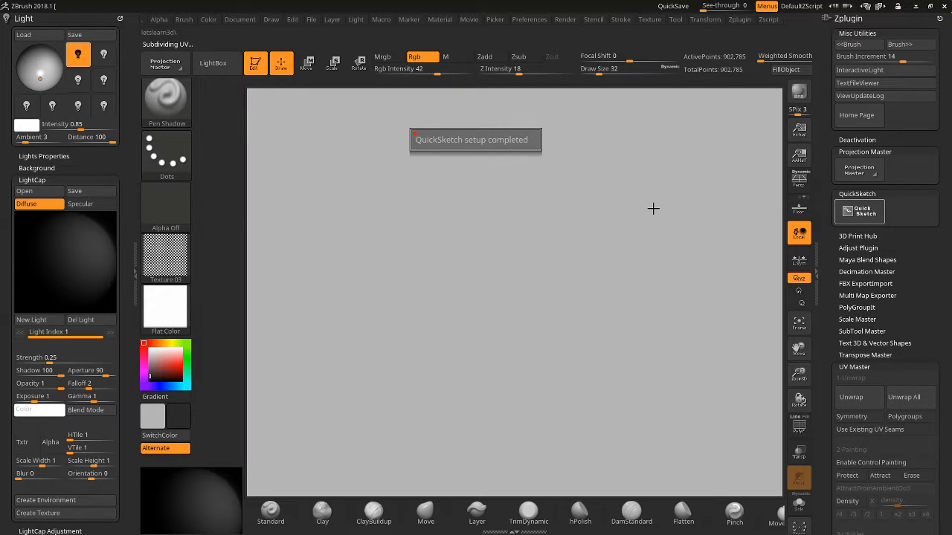
# Sketch a horned head with brow and facial features in mirrored Pen Shadow strokes at draw size 32
pyautogui.moveTo(533, 211)
pyautogui.mouseDown()
pyautogui.moveTo(588, 168)
pyautogui.moveTo(554, 212)
pyautogui.moveTo(525, 226)
pyautogui.moveTo(483, 201)
pyautogui.moveTo(471, 258)
pyautogui.mouseUp()
pyautogui.moveTo(472, 223)
pyautogui.mouseDown()
pyautogui.moveTo(470, 260)
pyautogui.moveTo(513, 241)
pyautogui.moveTo(503, 260)
pyautogui.mouseUp()
pyautogui.moveTo(513, 242)
pyautogui.mouseDown()
pyautogui.moveTo(476, 248)
pyautogui.moveTo(476, 305)
pyautogui.mouseUp()
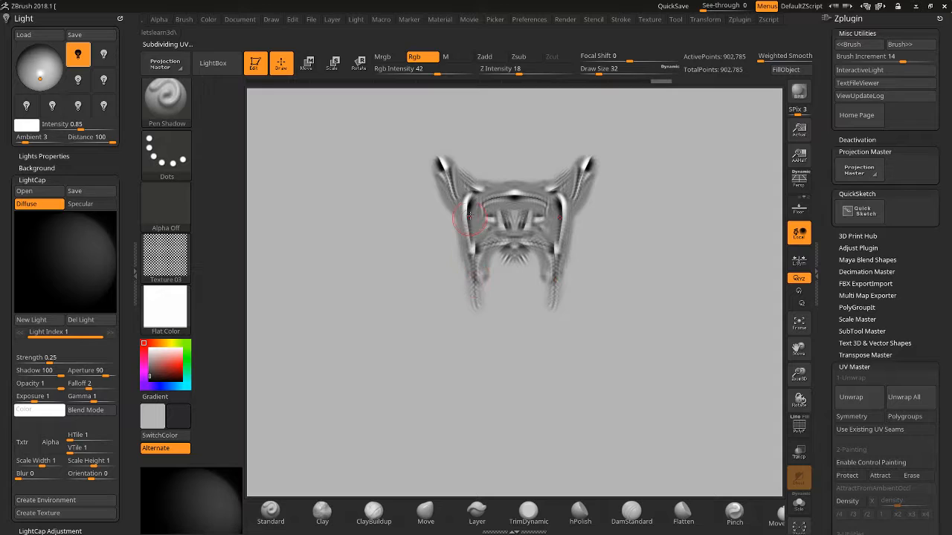
pyautogui.moveTo(469, 216); pyautogui.dragTo(461, 261)
# Draw long mirrored outlines from the head down to the shoulders and fill in the cheeks, muzzle and jaw
pyautogui.moveTo(475, 197)
pyautogui.mouseDown()
pyautogui.moveTo(400, 337)
pyautogui.moveTo(366, 364)
pyautogui.mouseUp()
pyautogui.moveTo(463, 268); pyautogui.dragTo(469, 303)
pyautogui.moveTo(456, 278); pyautogui.dragTo(489, 346)
pyautogui.moveTo(513, 320)
pyautogui.mouseDown()
pyautogui.moveTo(505, 342)
pyautogui.moveTo(488, 281)
pyautogui.moveTo(513, 283)
pyautogui.mouseUp()
pyautogui.moveTo(477, 254)
pyautogui.mouseDown()
pyautogui.moveTo(513, 281)
pyautogui.moveTo(493, 285)
pyautogui.moveTo(513, 295)
pyautogui.moveTo(461, 294)
pyautogui.mouseUp()
pyautogui.moveTo(462, 291)
pyautogui.mouseDown()
pyautogui.moveTo(467, 324)
pyautogui.moveTo(514, 365)
pyautogui.moveTo(543, 362)
pyautogui.mouseUp()
# Paint the creature's collar, shoulders and bent arms with mirrored strokes below the head
pyautogui.moveTo(557, 329)
pyautogui.mouseDown()
pyautogui.moveTo(577, 386)
pyautogui.moveTo(472, 392)
pyautogui.moveTo(439, 354)
pyautogui.moveTo(381, 384)
pyautogui.moveTo(406, 414)
pyautogui.mouseUp()
pyautogui.moveTo(347, 421); pyautogui.dragTo(390, 401)
pyautogui.moveTo(390, 402); pyautogui.dragTo(355, 448)
pyautogui.moveTo(356, 447)
pyautogui.mouseDown()
pyautogui.moveTo(406, 450)
pyautogui.moveTo(476, 427)
pyautogui.moveTo(551, 421)
pyautogui.mouseUp()
pyautogui.moveTo(554, 418)
pyautogui.mouseDown()
pyautogui.moveTo(476, 424)
pyautogui.moveTo(514, 439)
pyautogui.mouseUp()
# Add short mirrored strokes below the arms to build up the creature's lower torso
pyautogui.moveTo(441, 440)
pyautogui.mouseDown()
pyautogui.moveTo(433, 464)
pyautogui.moveTo(446, 494)
pyautogui.mouseUp()
pyautogui.moveTo(470, 455); pyautogui.dragTo(479, 492)
pyautogui.moveTo(503, 449); pyautogui.dragTo(501, 492)
pyautogui.moveTo(515, 440); pyautogui.dragTo(513, 490)
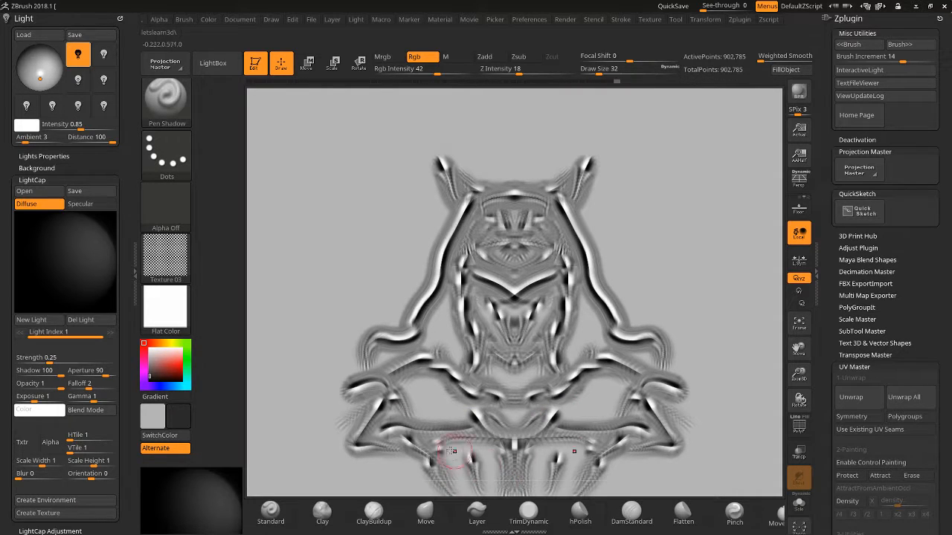
pyautogui.moveTo(451, 451); pyautogui.dragTo(422, 491)
pyautogui.moveTo(501, 486); pyautogui.dragTo(477, 487)
pyautogui.moveTo(455, 487); pyautogui.dragTo(345, 412)
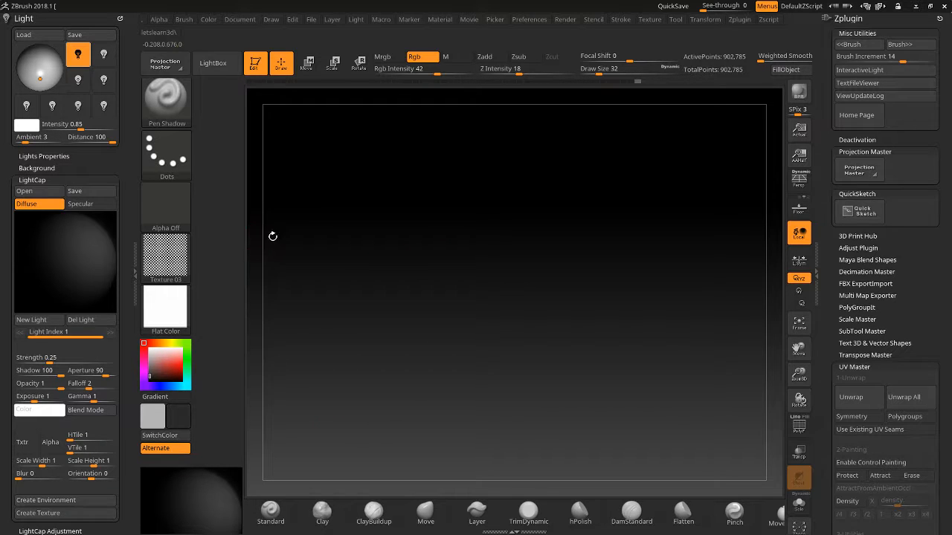
# Examine the whole sketched plane in the 3D view at different scales and positions
pyautogui.moveTo(272, 235); pyautogui.dragTo(320, 224)
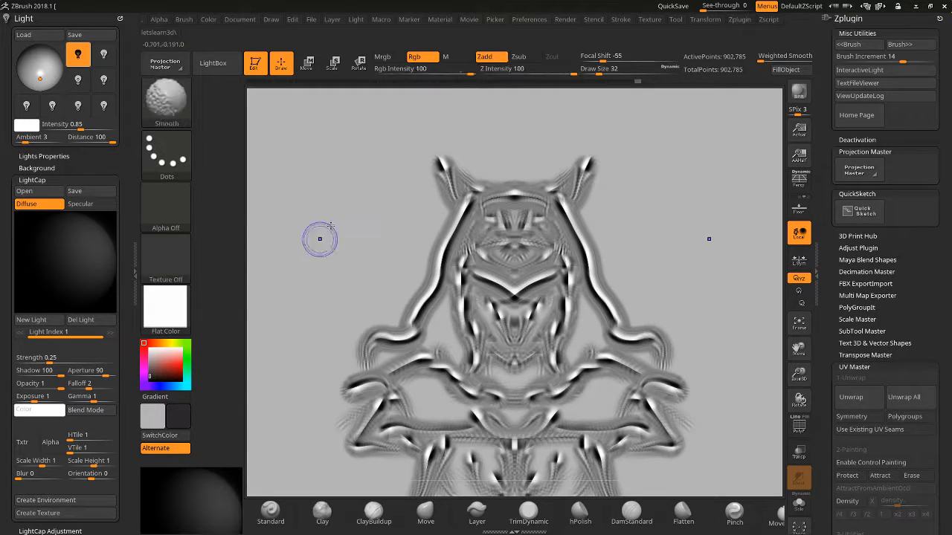
pyautogui.moveTo(796, 375); pyautogui.dragTo(794, 269)
pyautogui.moveTo(725, 282)
pyautogui.mouseDown()
pyautogui.moveTo(685, 289)
pyautogui.moveTo(726, 281)
pyautogui.mouseUp()
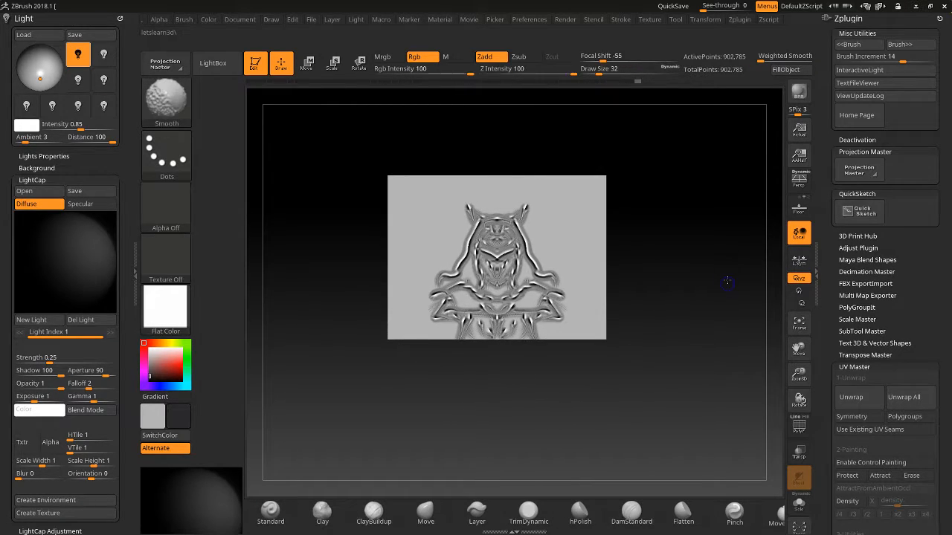
pyautogui.moveTo(799, 376); pyautogui.dragTo(799, 386)
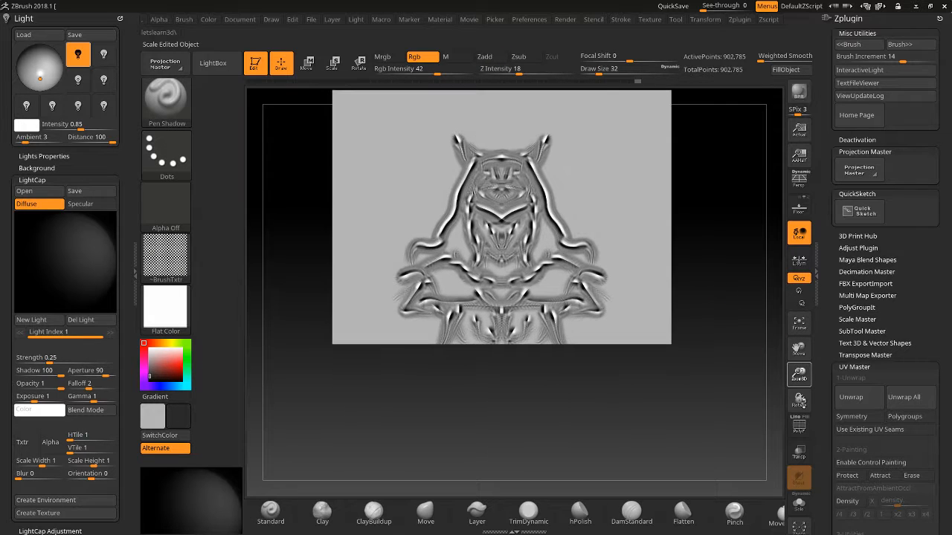
pyautogui.moveTo(799, 347); pyautogui.dragTo(797, 430)
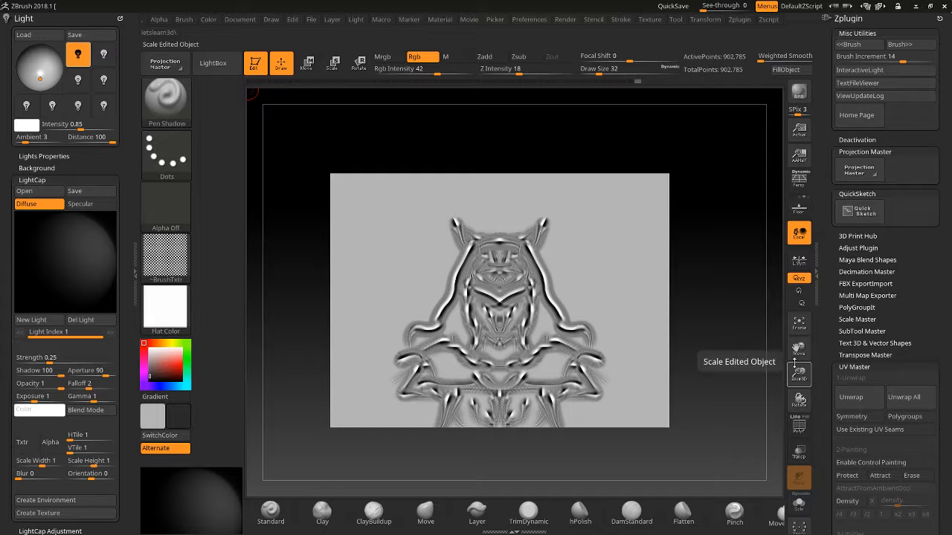
pyautogui.moveTo(799, 376); pyautogui.dragTo(799, 383)
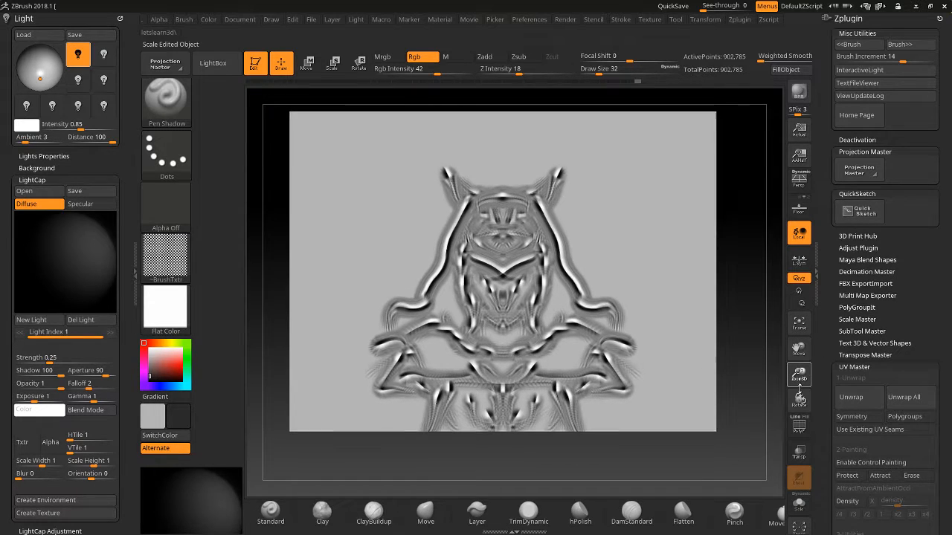
pyautogui.moveTo(799, 391); pyautogui.dragTo(800, 401)
pyautogui.moveTo(800, 350); pyautogui.dragTo(828, 227)
# Append a Sphere3D as a new subtool to the sketched plane
pyautogui.moveTo(830, 168); pyautogui.dragTo(831, 120)
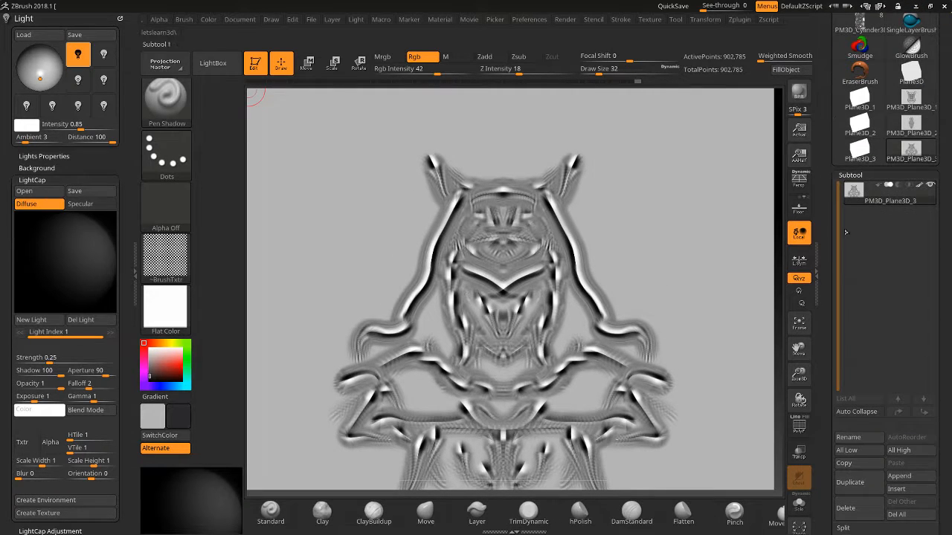
pyautogui.click(899, 476)
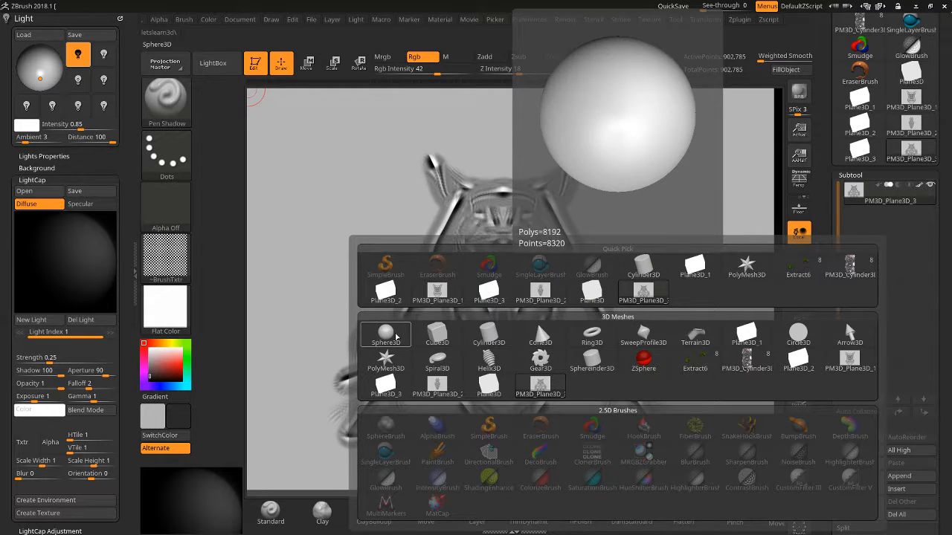
pyautogui.click(386, 334)
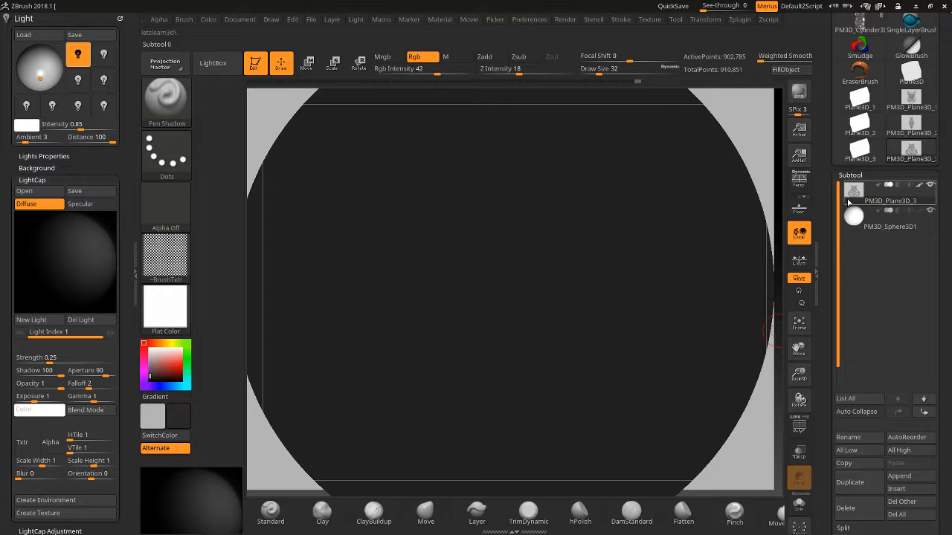
# Select the PM3D_Sphere3D1 subtool, lighten its color to near-white pink and assign the MatCap White01 material
pyautogui.click(853, 216)
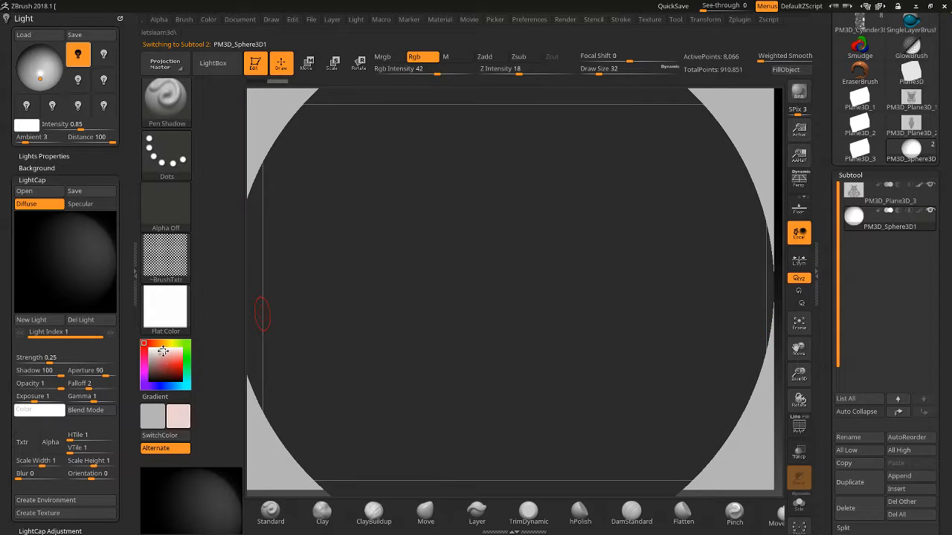
pyautogui.click(162, 351)
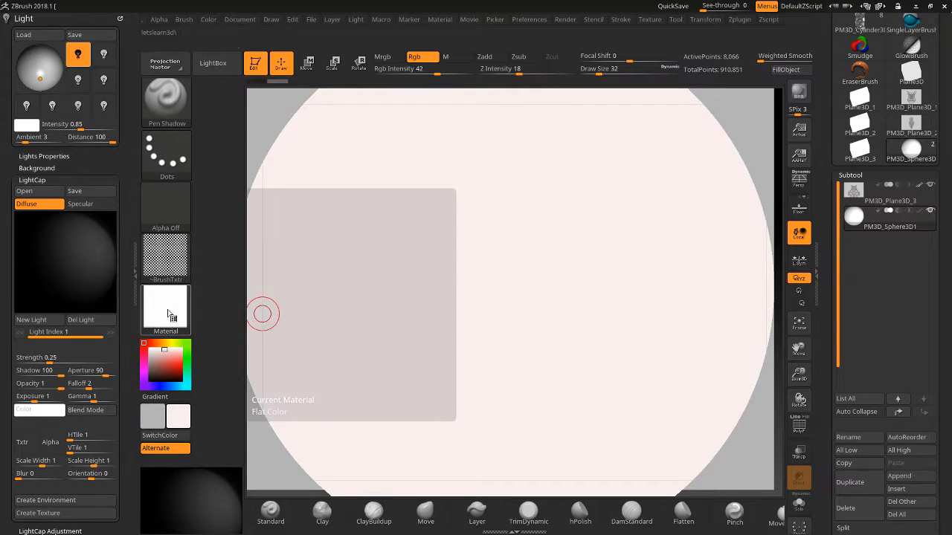
pyautogui.click(168, 316)
pyautogui.click(278, 288)
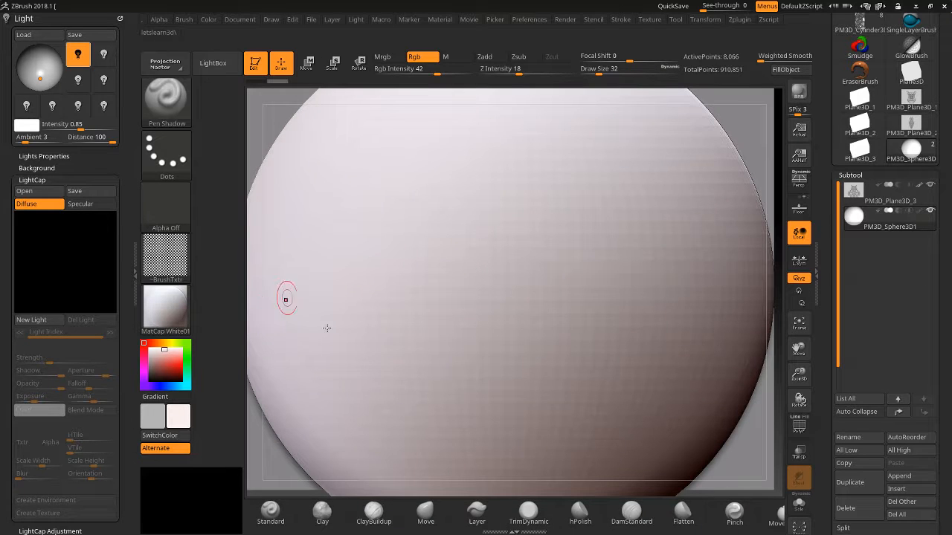
# Scale the sphere down uniformly until it is about the size of the head in the sketch behind it
pyautogui.moveTo(796, 349); pyautogui.dragTo(775, 274)
pyautogui.click(305, 72)
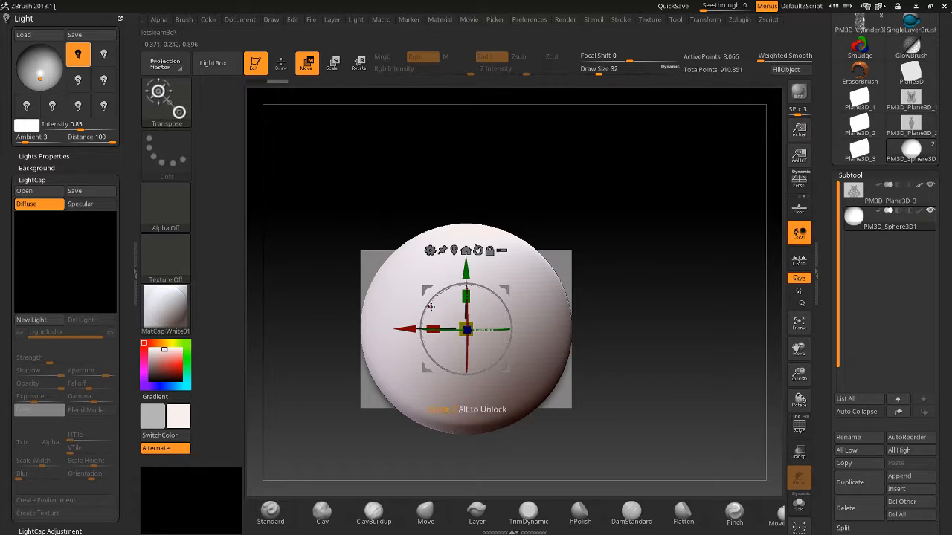
pyautogui.moveTo(469, 328); pyautogui.dragTo(460, 360)
pyautogui.moveTo(800, 350)
pyautogui.mouseDown()
pyautogui.moveTo(786, 399)
pyautogui.moveTo(798, 341)
pyautogui.mouseUp()
pyautogui.moveTo(798, 375); pyautogui.dragTo(799, 391)
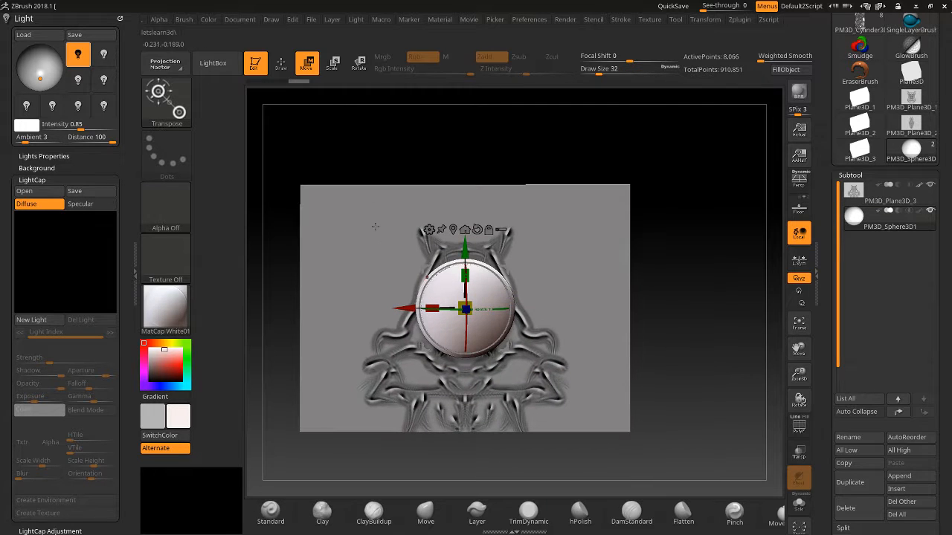
# Pull the sphere's upper corners up into two symmetrical ears matching the sketch, using the Move brush at draw size 130
pyautogui.click(281, 72)
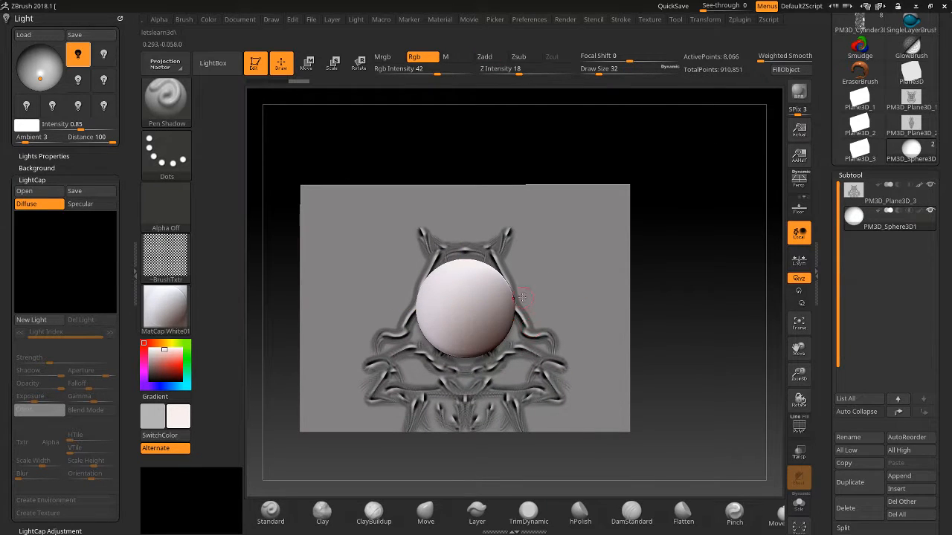
pyautogui.click(425, 513)
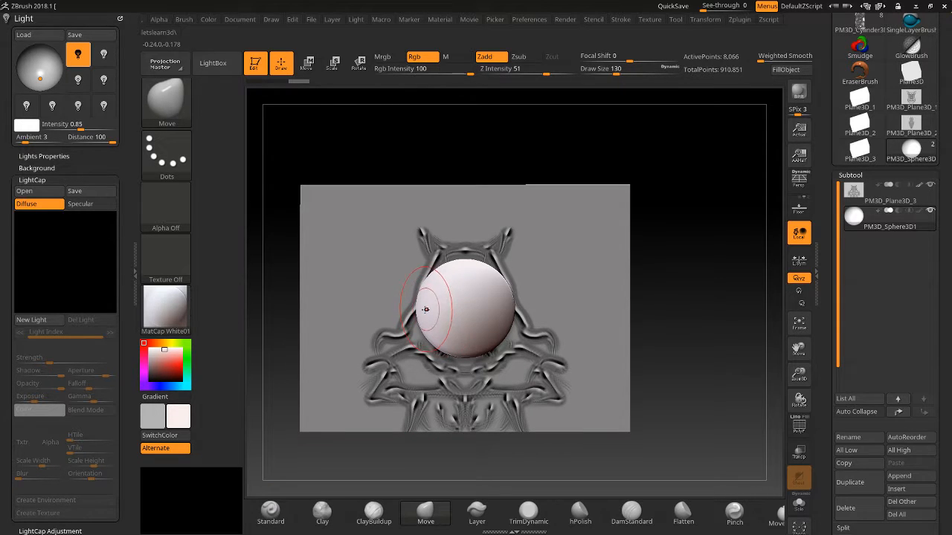
pyautogui.moveTo(429, 283)
pyautogui.mouseDown()
pyautogui.moveTo(440, 250)
pyautogui.moveTo(433, 221)
pyautogui.moveTo(450, 242)
pyautogui.moveTo(425, 232)
pyautogui.mouseUp()
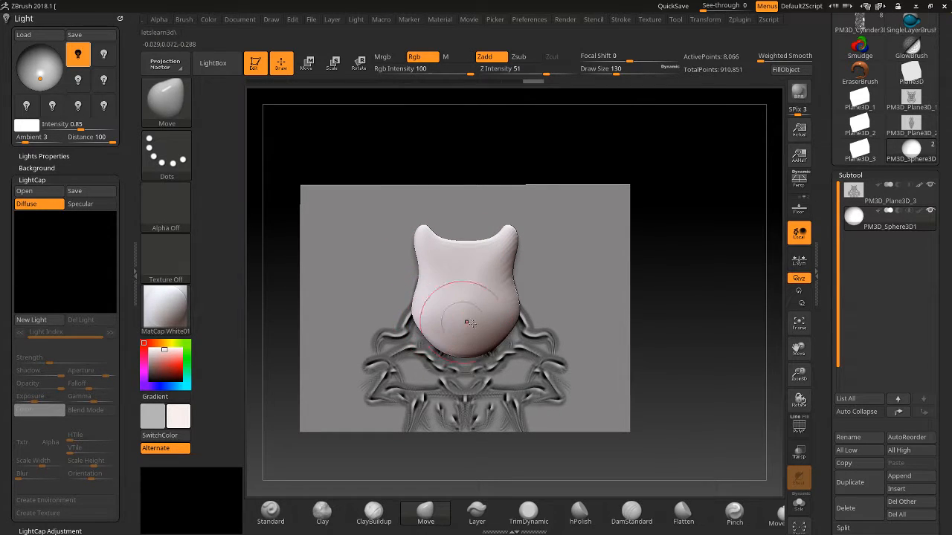
# Turn on transparency with Ghost and make the sketch plane PM3D_Plane3D_3 the active subtool
pyautogui.click(797, 455)
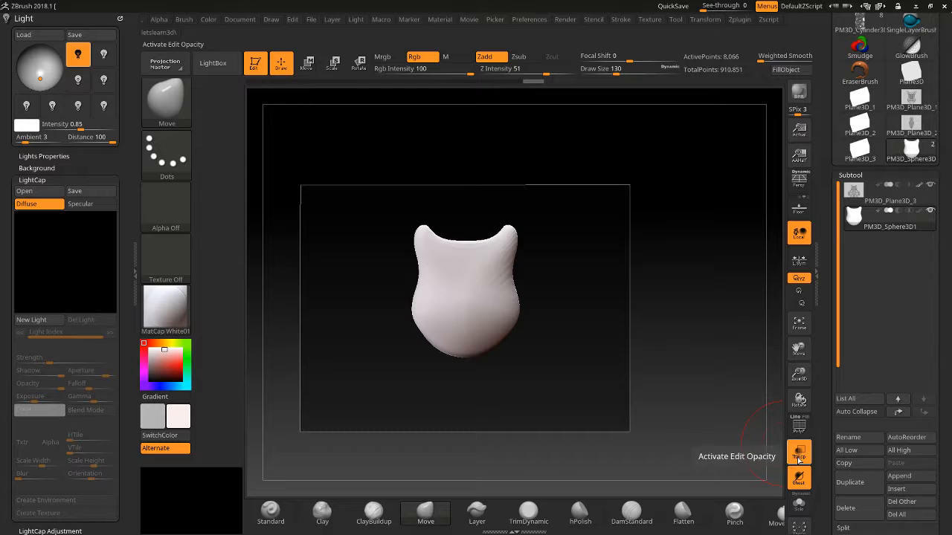
pyautogui.click(798, 457)
pyautogui.click(797, 457)
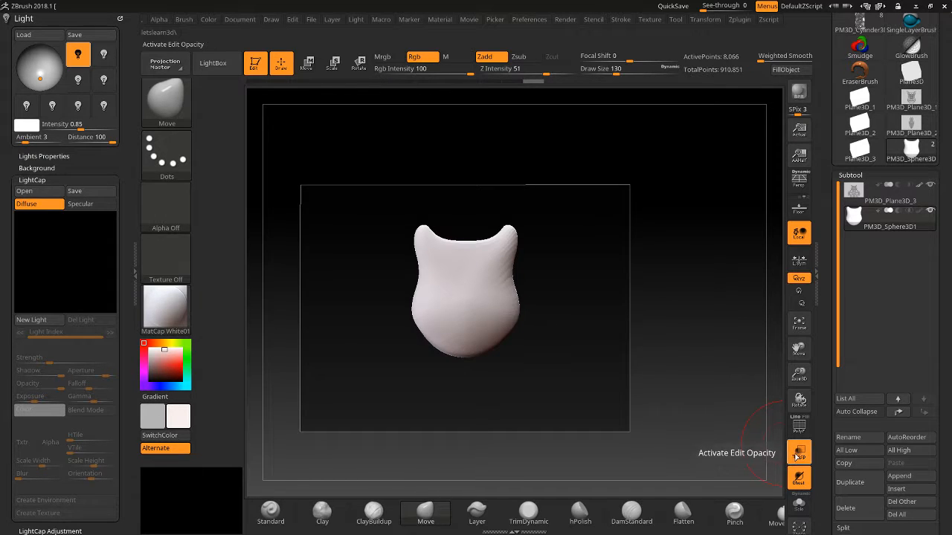
pyautogui.click(796, 458)
pyautogui.moveTo(799, 377); pyautogui.dragTo(795, 403)
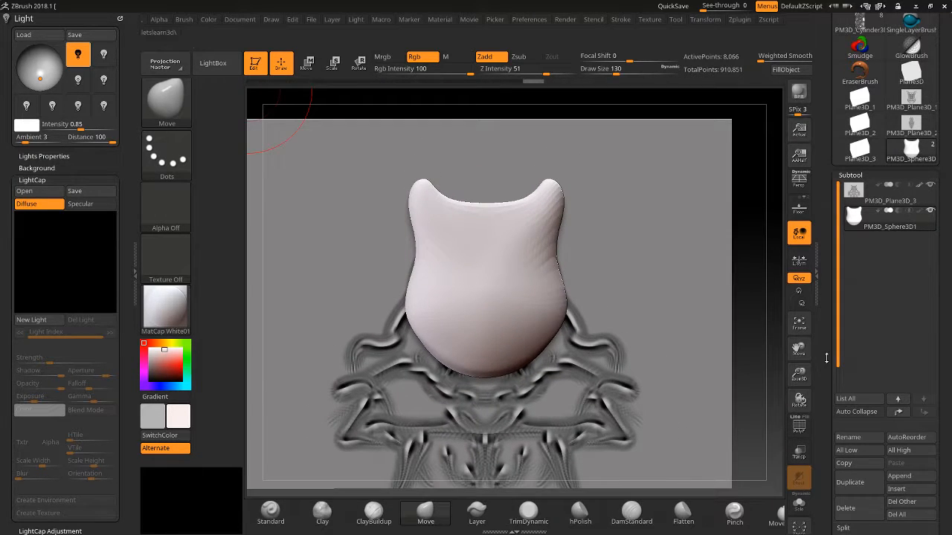
pyautogui.click(800, 457)
pyautogui.click(800, 456)
pyautogui.click(853, 192)
pyautogui.click(797, 455)
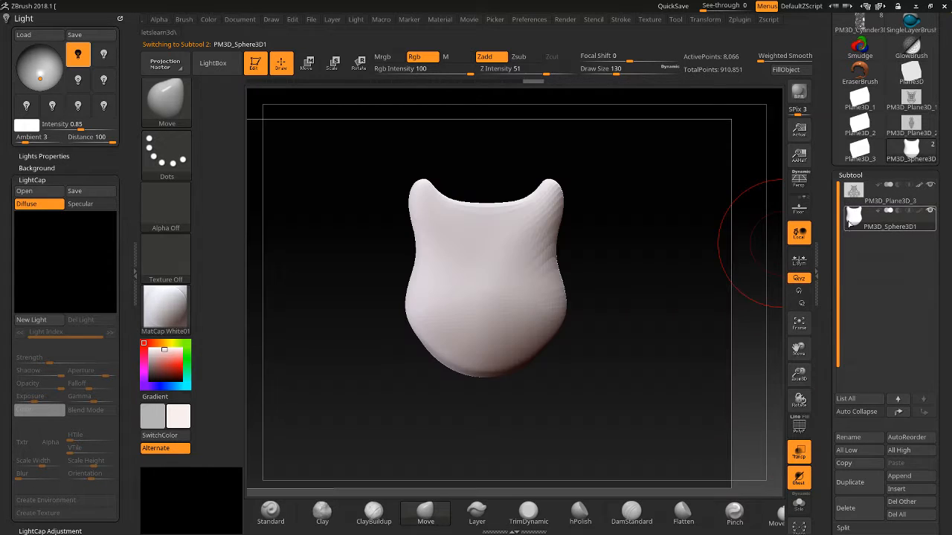
pyautogui.moveTo(853, 193)
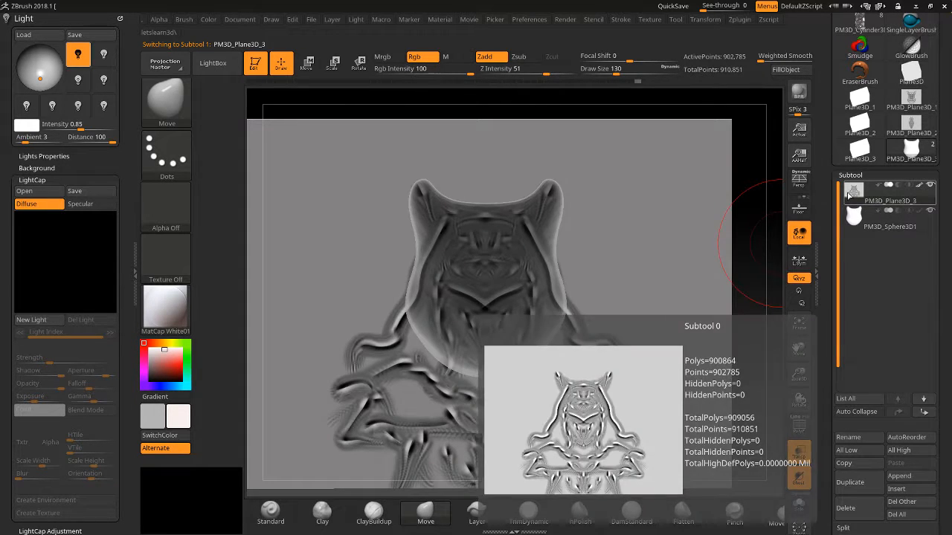
# Try pulling the sketch plane's shoulder lines upward and outward with the Move brush, and undo the stroke
pyautogui.moveTo(580, 336)
pyautogui.mouseDown()
pyautogui.moveTo(648, 276)
pyautogui.moveTo(563, 315)
pyautogui.moveTo(642, 280)
pyautogui.mouseUp()
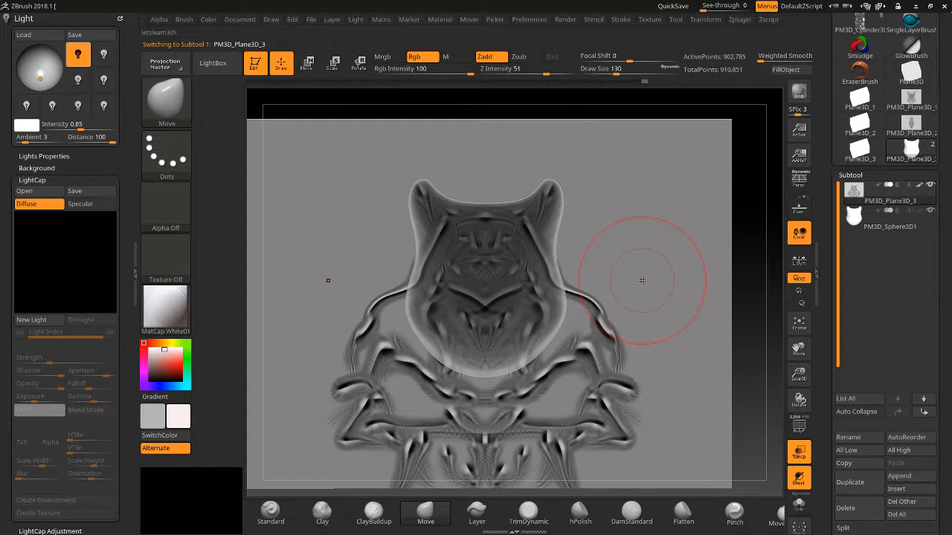
pyautogui.hotkey('ctrl', 'z')
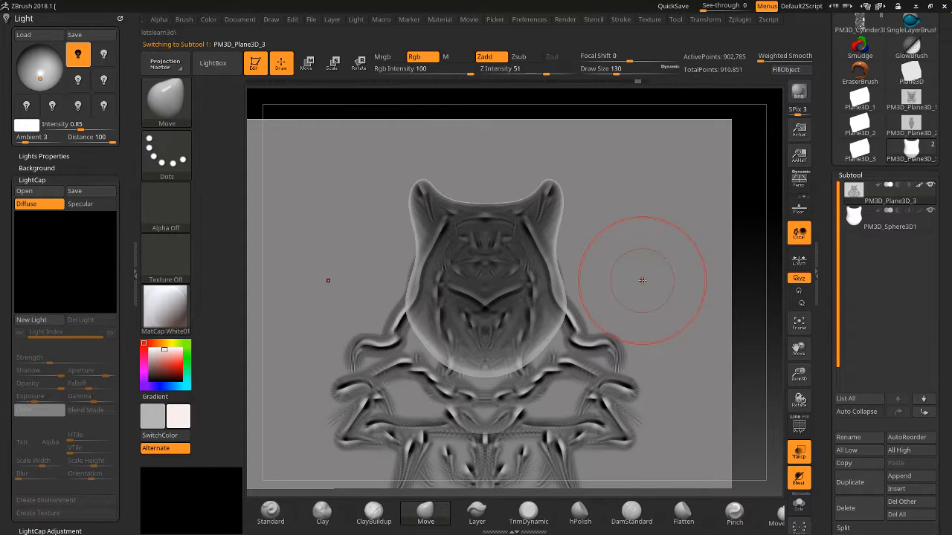
# Turn off Ghost while keeping transparency on, and make the sculpted sphere the active subtool
pyautogui.click(798, 480)
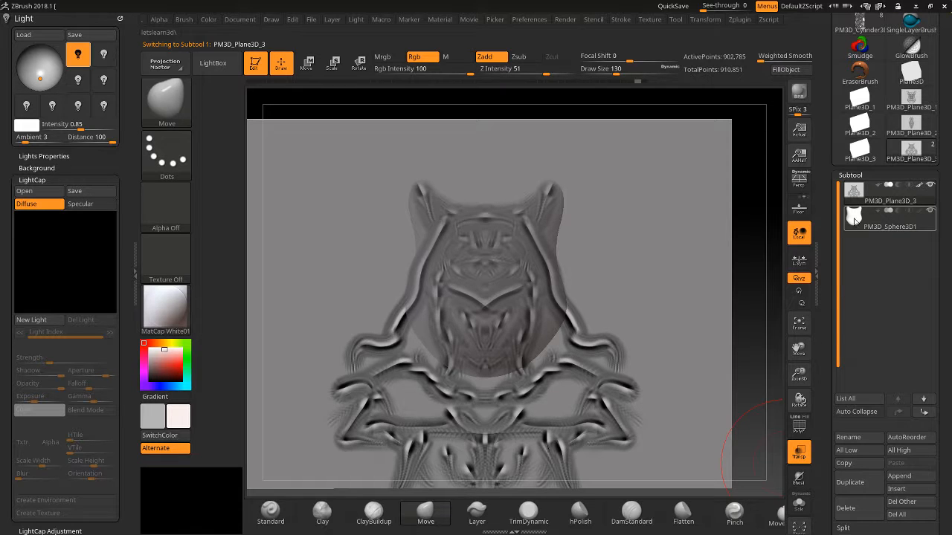
pyautogui.click(854, 219)
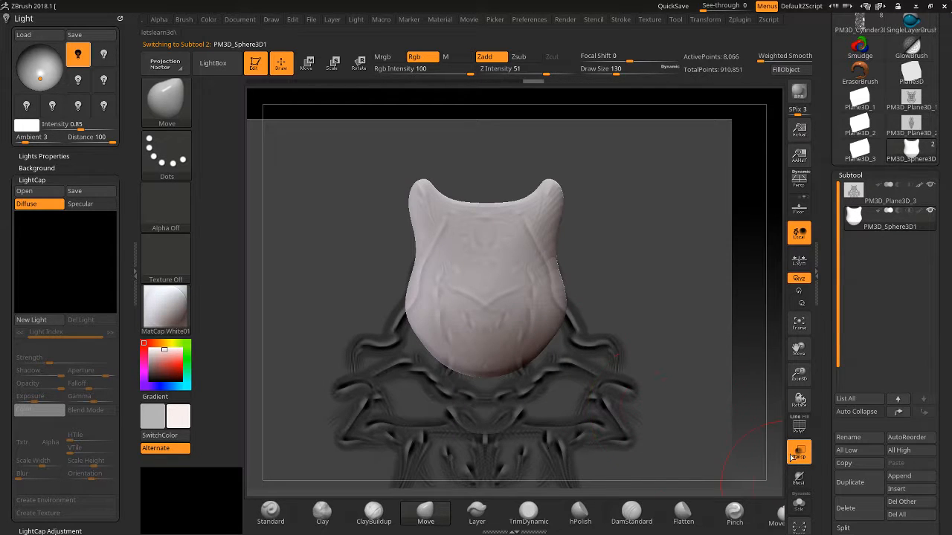
pyautogui.click(798, 480)
pyautogui.click(797, 480)
pyautogui.click(798, 454)
pyautogui.click(797, 455)
# Reduce the Move brush's draw size to 88 and deepen the curve of the head's upper edge between the ears
pyautogui.moveTo(798, 374)
pyautogui.mouseDown()
pyautogui.moveTo(754, 383)
pyautogui.moveTo(789, 381)
pyautogui.mouseUp()
pyautogui.moveTo(799, 348); pyautogui.dragTo(825, 357)
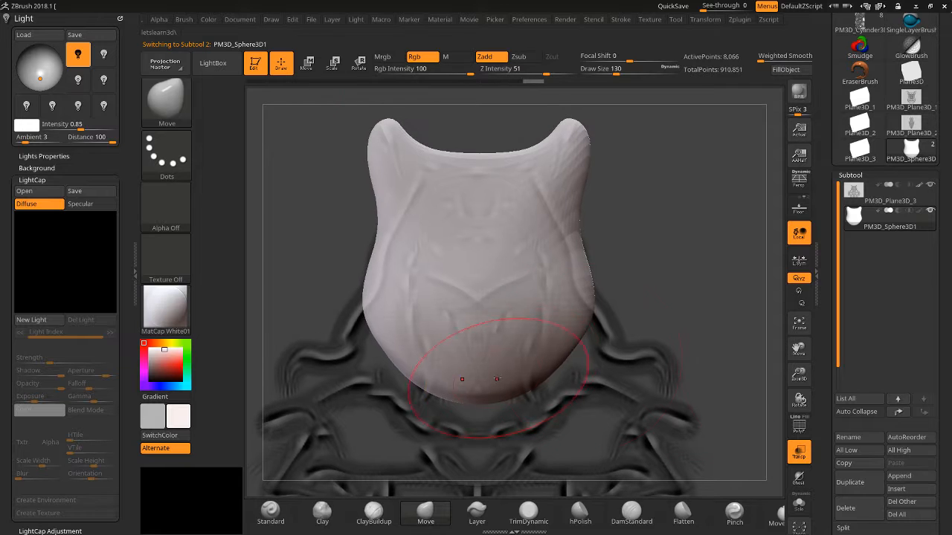
pyautogui.press('[')
pyautogui.press('[')
pyautogui.press('[')
pyautogui.press('[')
pyautogui.press('[')
pyautogui.press('[')
pyautogui.press('[')
pyautogui.press(']')
pyautogui.press(']')
pyautogui.press(']')
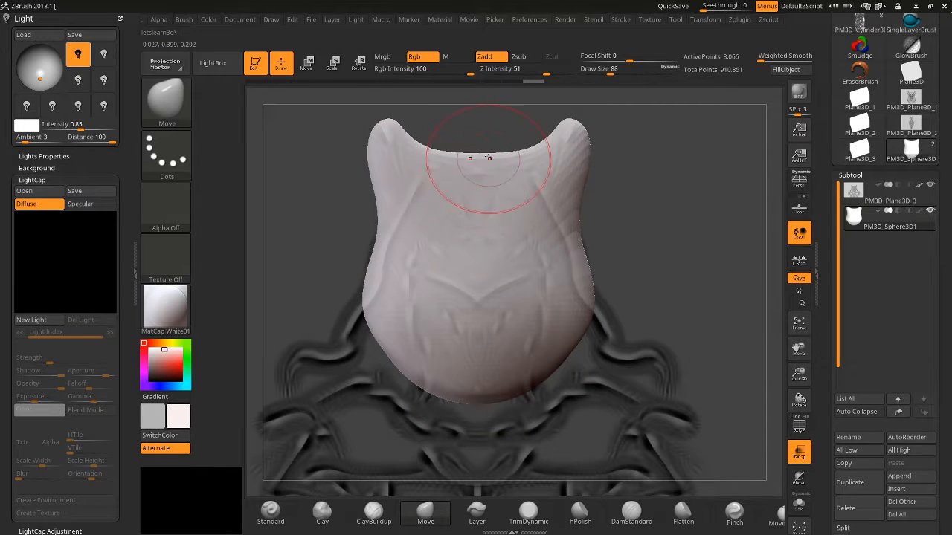
pyautogui.moveTo(491, 157)
pyautogui.mouseDown()
pyautogui.moveTo(493, 193)
pyautogui.moveTo(492, 156)
pyautogui.mouseUp()
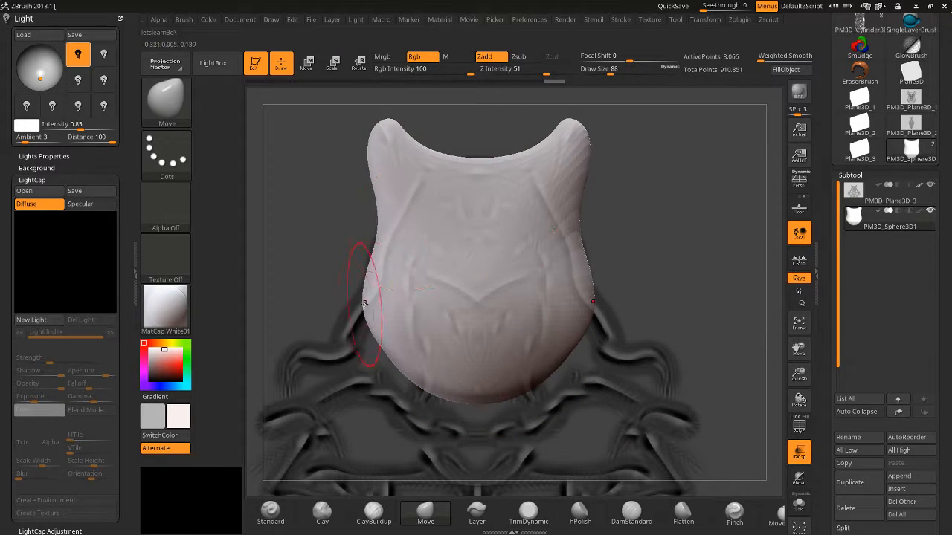
# Reshape the head's sides and lower edge with the Move brush, squaring the jaw corners and extending the chin downward
pyautogui.moveTo(365, 301)
pyautogui.mouseDown()
pyautogui.moveTo(392, 276)
pyautogui.moveTo(316, 260)
pyautogui.moveTo(348, 271)
pyautogui.mouseUp()
pyautogui.moveTo(395, 357); pyautogui.dragTo(400, 354)
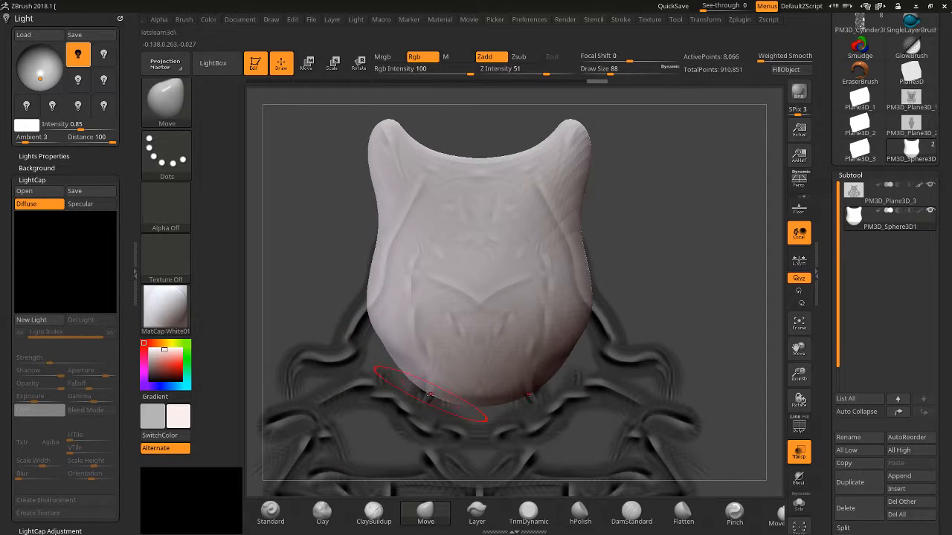
pyautogui.moveTo(432, 385); pyautogui.dragTo(438, 379)
pyautogui.moveTo(465, 383); pyautogui.dragTo(465, 407)
pyautogui.moveTo(437, 381)
pyautogui.mouseDown()
pyautogui.moveTo(421, 387)
pyautogui.moveTo(393, 368)
pyautogui.moveTo(394, 395)
pyautogui.mouseUp()
pyautogui.moveTo(380, 360); pyautogui.dragTo(363, 357)
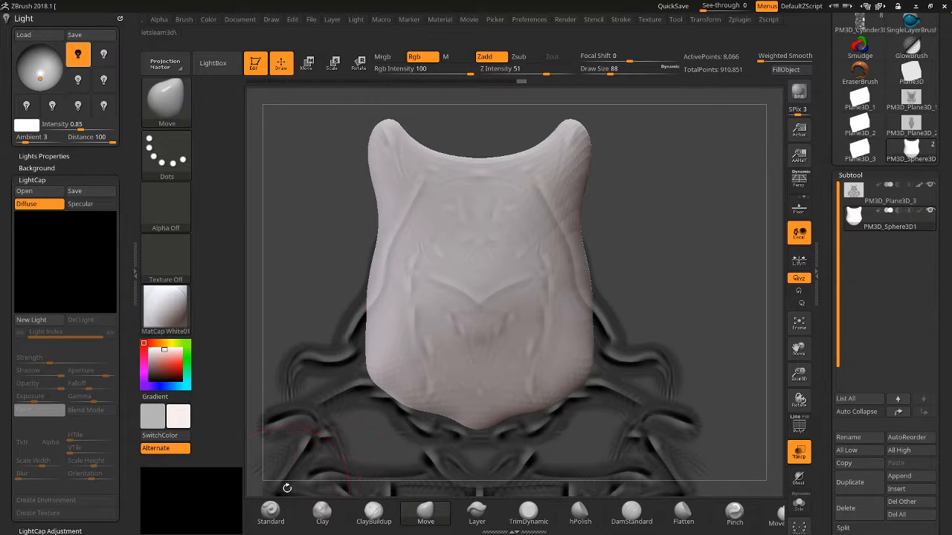
# Sculpt the eyes, nose, mouth and cheek lines along the sketch with the Standard brush at draw size 18
pyautogui.click(273, 512)
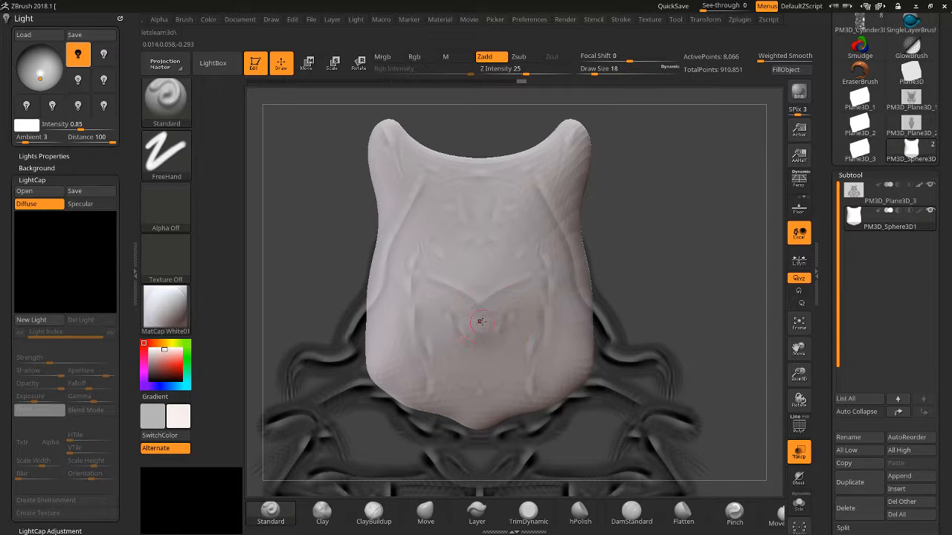
pyautogui.moveTo(497, 298)
pyautogui.mouseDown()
pyautogui.moveTo(524, 285)
pyautogui.moveTo(502, 298)
pyautogui.mouseUp()
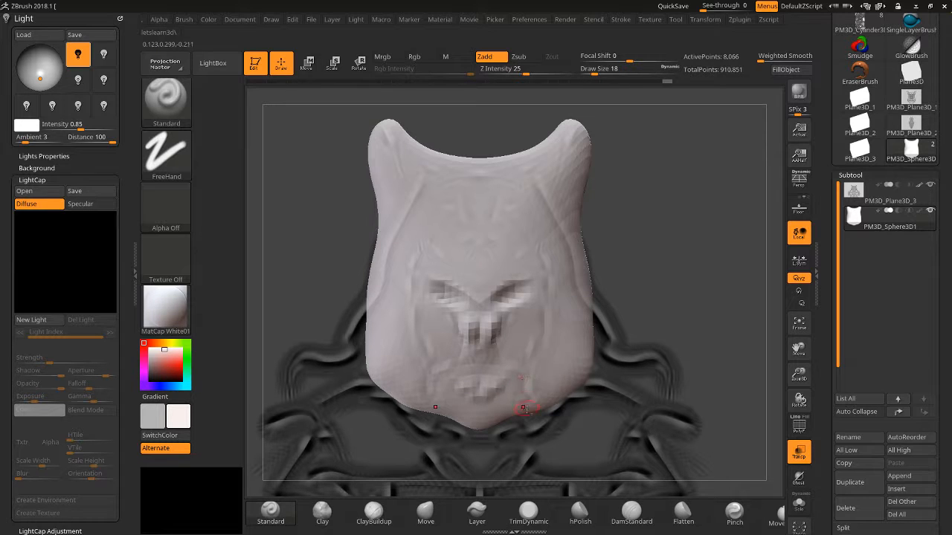
pyautogui.moveTo(525, 408)
pyautogui.mouseDown()
pyautogui.moveTo(521, 344)
pyautogui.moveTo(537, 247)
pyautogui.mouseUp()
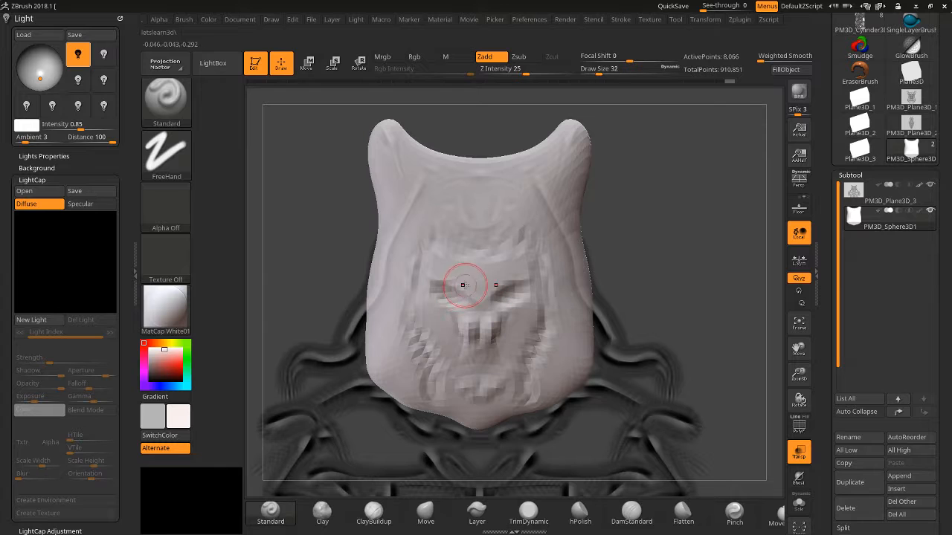
# Build up the brow and forehead relief with the Standard brush, enlarging the draw size to 46 for the crescent shapes above
pyautogui.press(']')
pyautogui.press(']')
pyautogui.press(']')
pyautogui.press('[')
pyautogui.press('[')
pyautogui.press('[')
pyautogui.press('[')
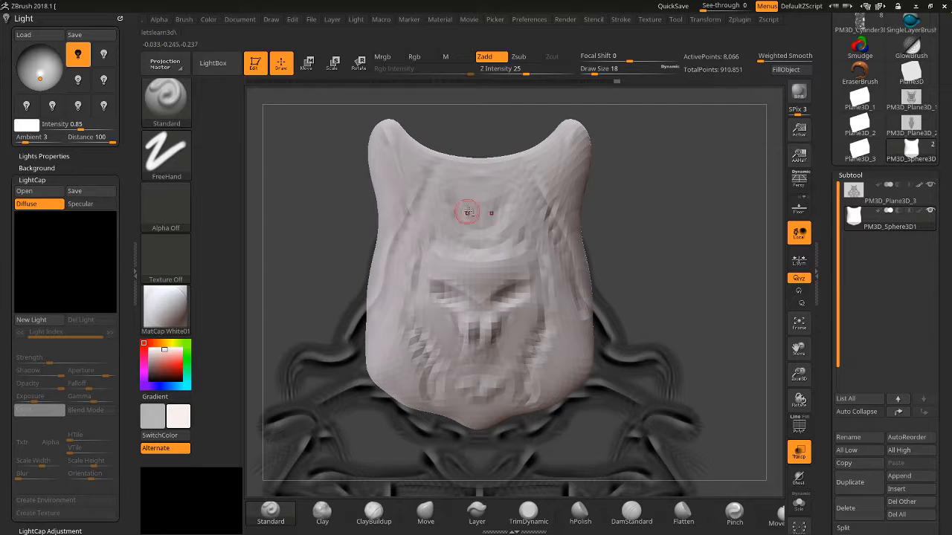
pyautogui.press(']')
pyautogui.press(']')
pyautogui.press(']')
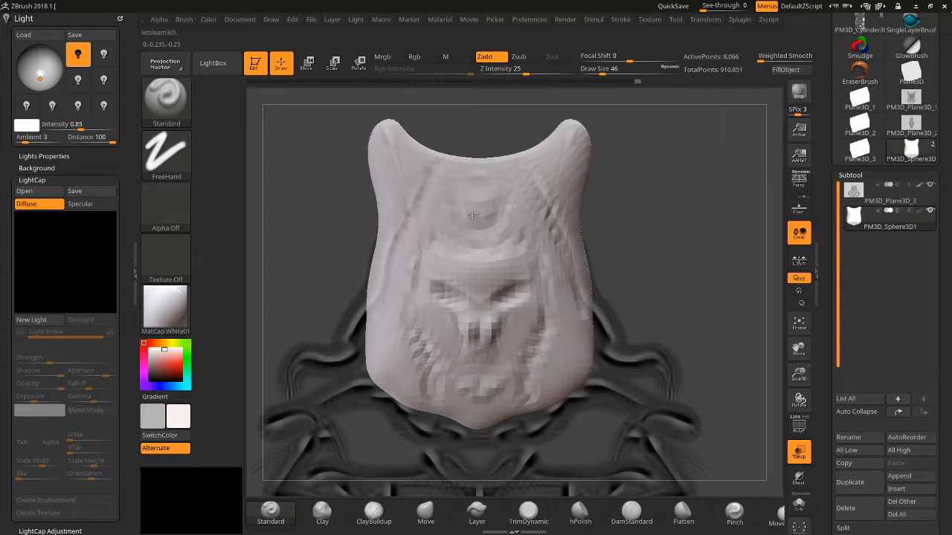
pyautogui.moveTo(473, 216)
pyautogui.mouseDown()
pyautogui.moveTo(464, 195)
pyautogui.moveTo(468, 168)
pyautogui.mouseUp()
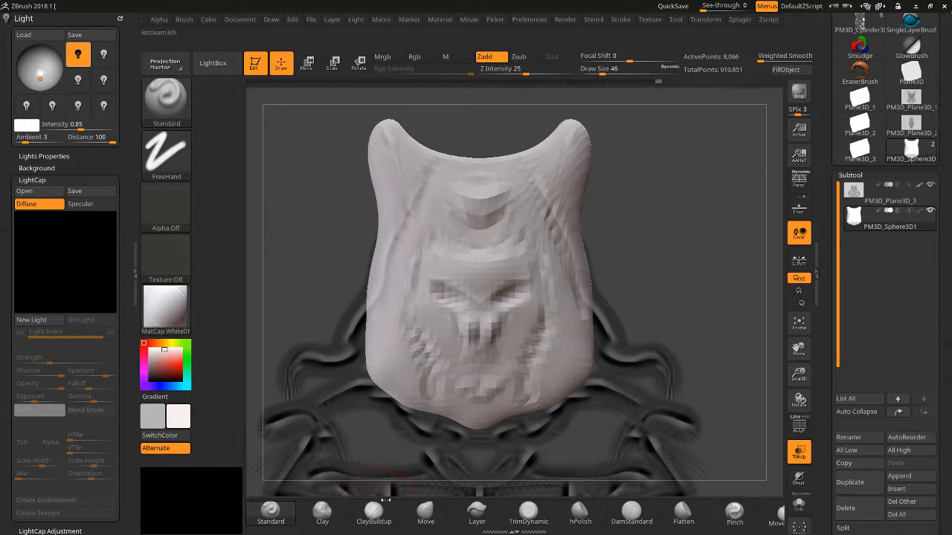
# Pull the lower corners of the sculpt outward and downward over the sketched arms with the Move brush
pyautogui.click(430, 512)
pyautogui.moveTo(562, 402)
pyautogui.mouseDown()
pyautogui.moveTo(617, 397)
pyautogui.moveTo(721, 424)
pyautogui.mouseUp()
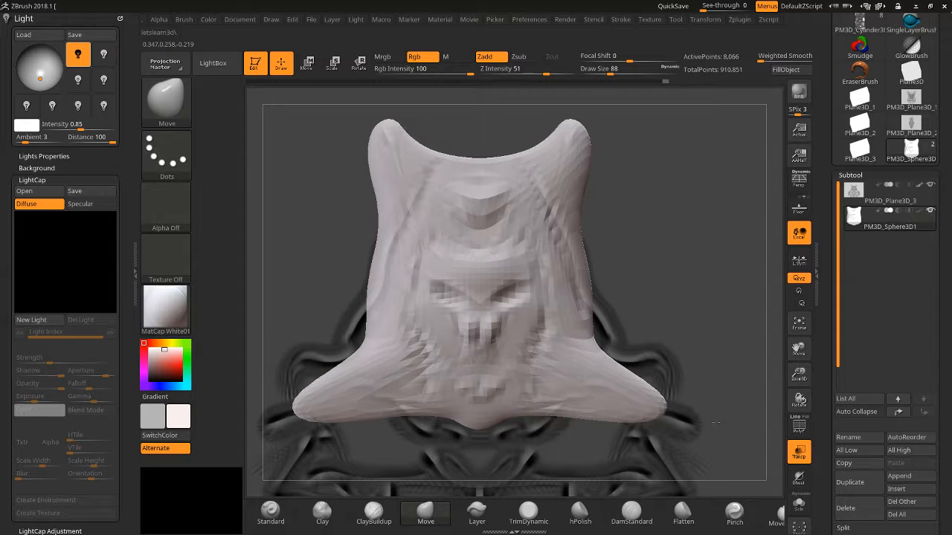
pyautogui.moveTo(556, 403); pyautogui.dragTo(595, 470)
pyautogui.keyDown('shift'); pyautogui.moveTo(666, 402); pyautogui.dragTo(592, 433); pyautogui.keyUp('shift')
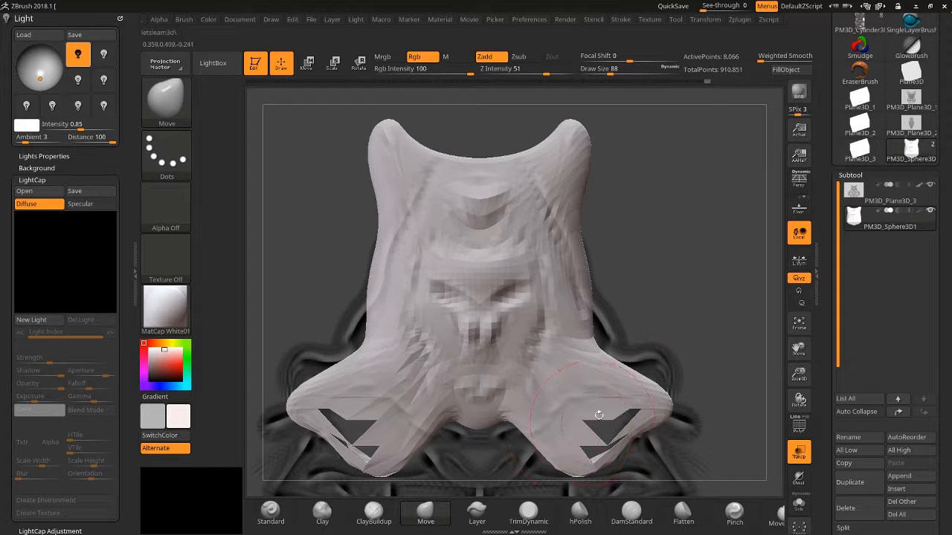
# Smooth the torn lower arm ends and pull them downward and inward toward the middle of the figure
pyautogui.moveTo(812, 378); pyautogui.dragTo(790, 316)
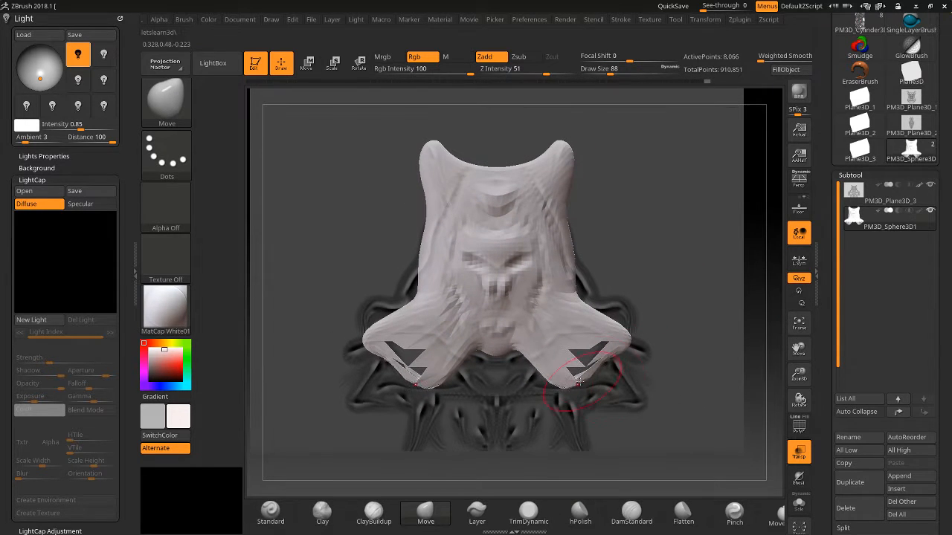
pyautogui.moveTo(565, 361)
pyautogui.keyDown('shift'); pyautogui.mouseDown()
pyautogui.moveTo(587, 363)
pyautogui.moveTo(537, 383)
pyautogui.moveTo(588, 388)
pyautogui.mouseUp(); pyautogui.keyUp('shift')
pyautogui.moveTo(544, 379)
pyautogui.mouseDown()
pyautogui.moveTo(525, 392)
pyautogui.moveTo(490, 370)
pyautogui.mouseUp()
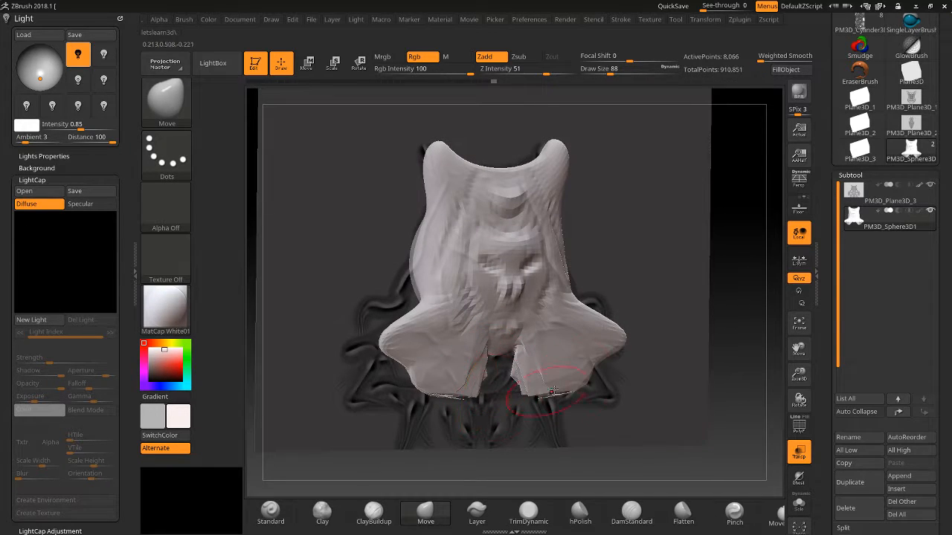
# Inspect the sculpt from the front and in Solo mode, and bring the sketch plane back into view
pyautogui.moveTo(728, 330)
pyautogui.mouseDown()
pyautogui.moveTo(671, 329)
pyautogui.moveTo(717, 331)
pyautogui.mouseUp()
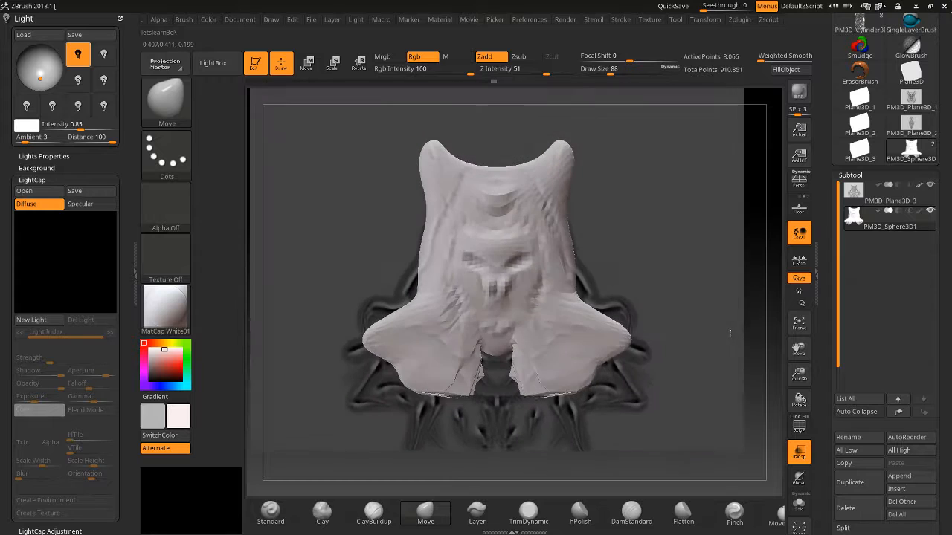
pyautogui.press('shift')
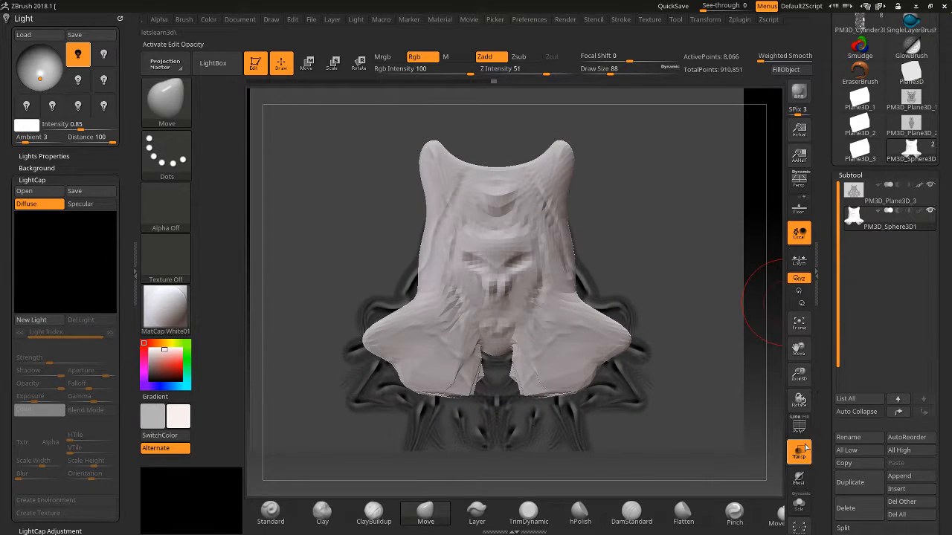
pyautogui.click(799, 509)
pyautogui.moveTo(683, 377)
pyautogui.mouseDown()
pyautogui.moveTo(732, 379)
pyautogui.moveTo(706, 378)
pyautogui.mouseUp()
pyautogui.click(798, 508)
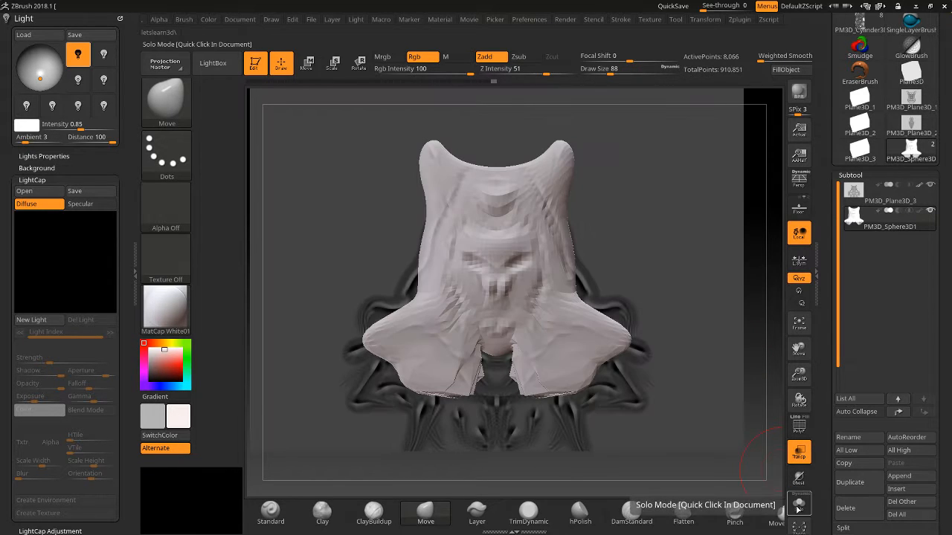
# Isolate the sculpt, build up its brow and nose with ClayBuildup at draw size 32, and subdivide the mesh
pyautogui.click(798, 508)
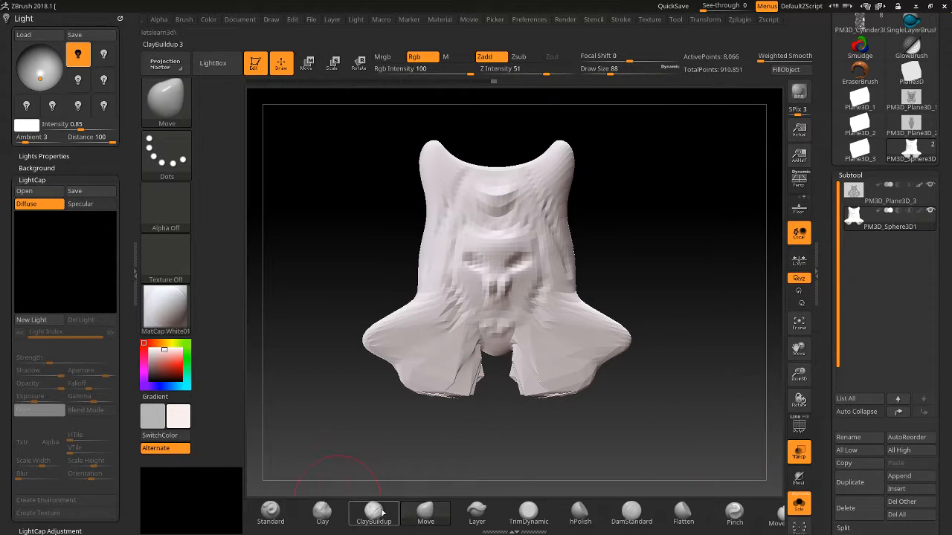
pyautogui.click(374, 511)
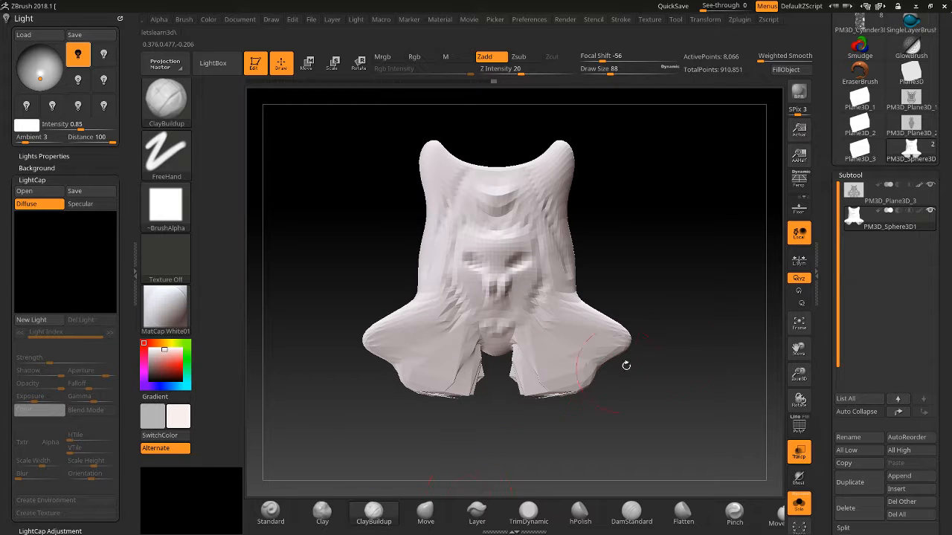
pyautogui.moveTo(798, 376); pyautogui.dragTo(718, 327)
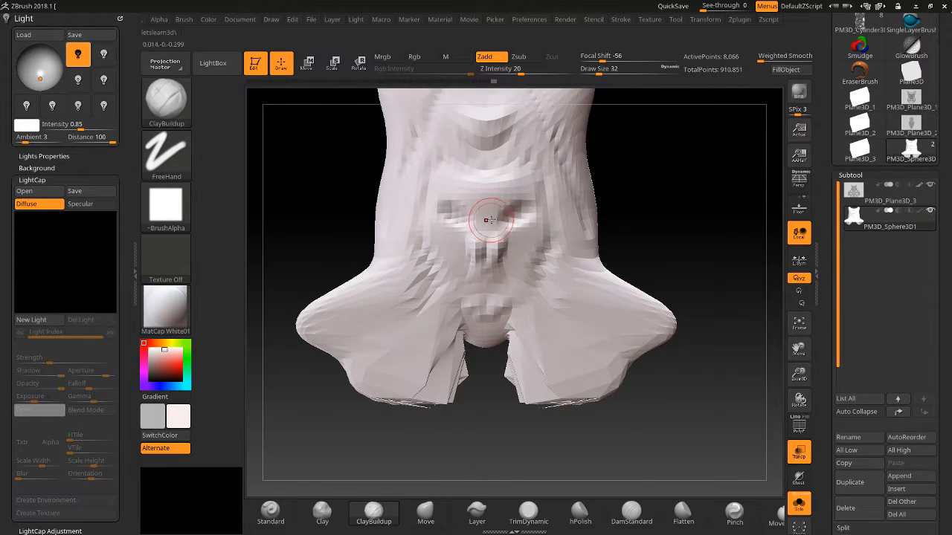
pyautogui.moveTo(500, 208)
pyautogui.mouseDown()
pyautogui.moveTo(527, 194)
pyautogui.moveTo(503, 211)
pyautogui.mouseUp()
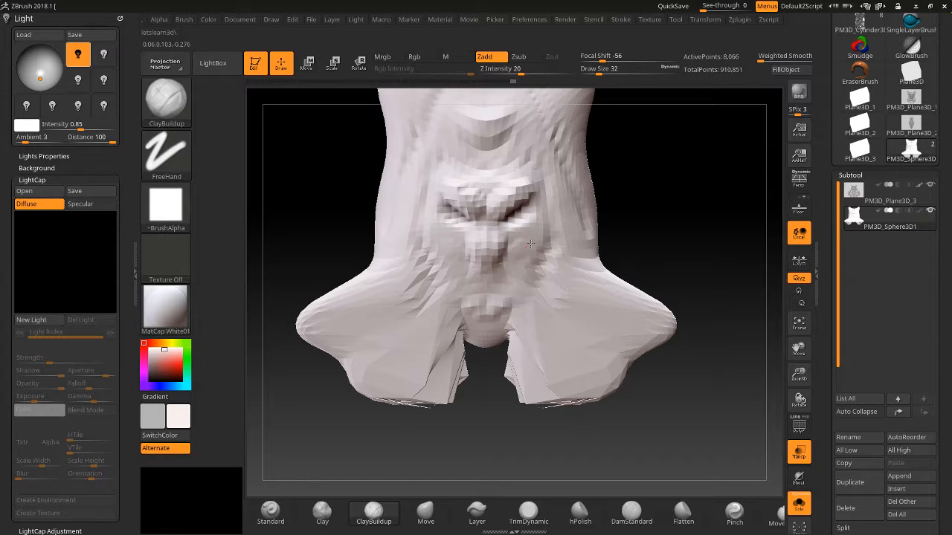
pyautogui.hotkey('ctrl', 'd')
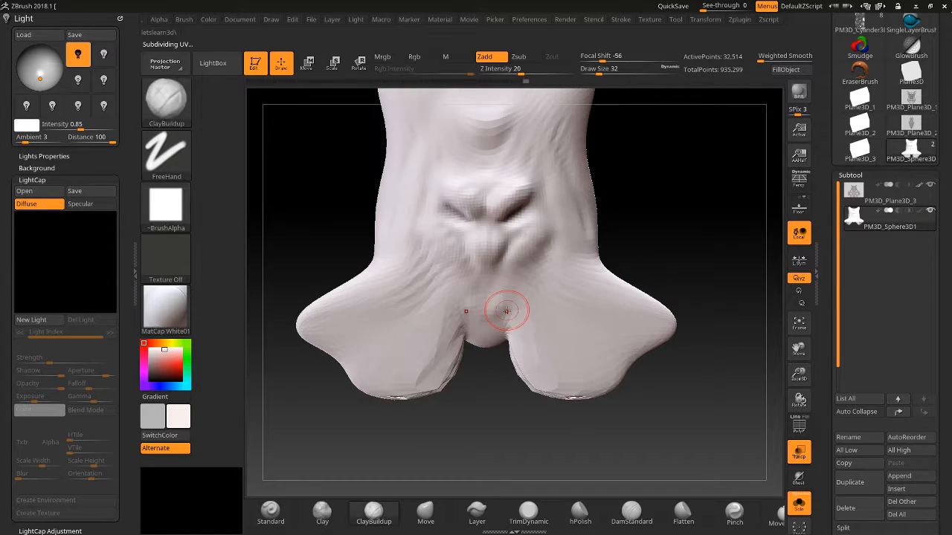
# Refine the face relief with ClayBuildup, carving alongside the face and smoothing the side of the head at draw size 60
pyautogui.moveTo(494, 244)
pyautogui.mouseDown()
pyautogui.moveTo(468, 270)
pyautogui.moveTo(498, 263)
pyautogui.moveTo(523, 220)
pyautogui.moveTo(507, 221)
pyautogui.moveTo(523, 260)
pyautogui.moveTo(483, 326)
pyautogui.moveTo(491, 334)
pyautogui.moveTo(514, 260)
pyautogui.moveTo(527, 276)
pyautogui.moveTo(546, 251)
pyautogui.mouseUp()
pyautogui.moveTo(649, 223)
pyautogui.keyDown('alt'); pyautogui.mouseDown()
pyautogui.moveTo(736, 253)
pyautogui.moveTo(743, 340)
pyautogui.mouseUp(); pyautogui.keyUp('alt')
pyautogui.moveTo(542, 330)
pyautogui.mouseDown()
pyautogui.moveTo(545, 297)
pyautogui.moveTo(495, 273)
pyautogui.moveTo(501, 240)
pyautogui.moveTo(450, 256)
pyautogui.moveTo(413, 357)
pyautogui.moveTo(431, 372)
pyautogui.moveTo(417, 345)
pyautogui.moveTo(439, 270)
pyautogui.moveTo(419, 260)
pyautogui.moveTo(444, 223)
pyautogui.moveTo(489, 232)
pyautogui.moveTo(440, 214)
pyautogui.mouseUp()
pyautogui.hotkey('ctrl', 'z')
pyautogui.press(']')
pyautogui.press(']')
pyautogui.press(']')
pyautogui.moveTo(294, 288)
pyautogui.mouseDown()
pyautogui.moveTo(355, 299)
pyautogui.moveTo(319, 293)
pyautogui.mouseUp()
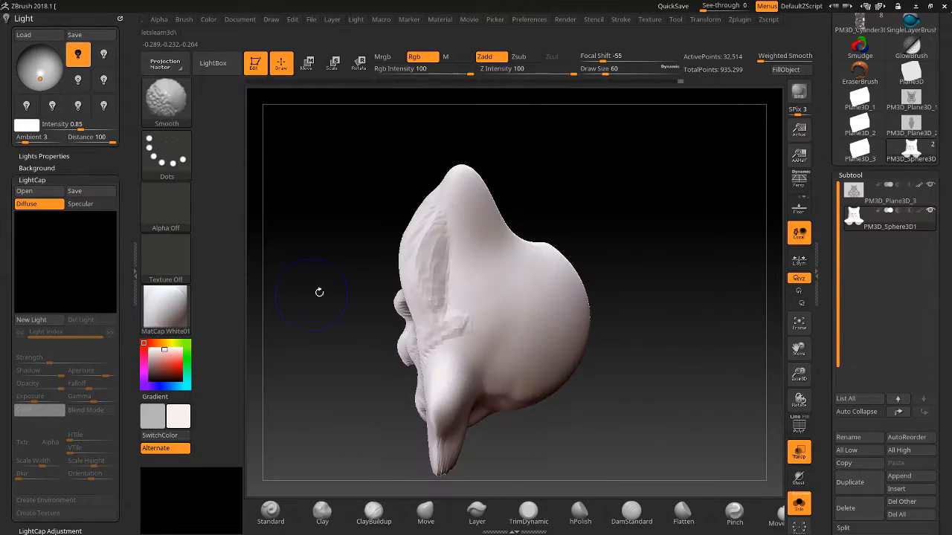
# Drop to the lower subdivision level and smooth the side of the head with the draw size enlarged to 144
pyautogui.moveTo(796, 370); pyautogui.dragTo(772, 365)
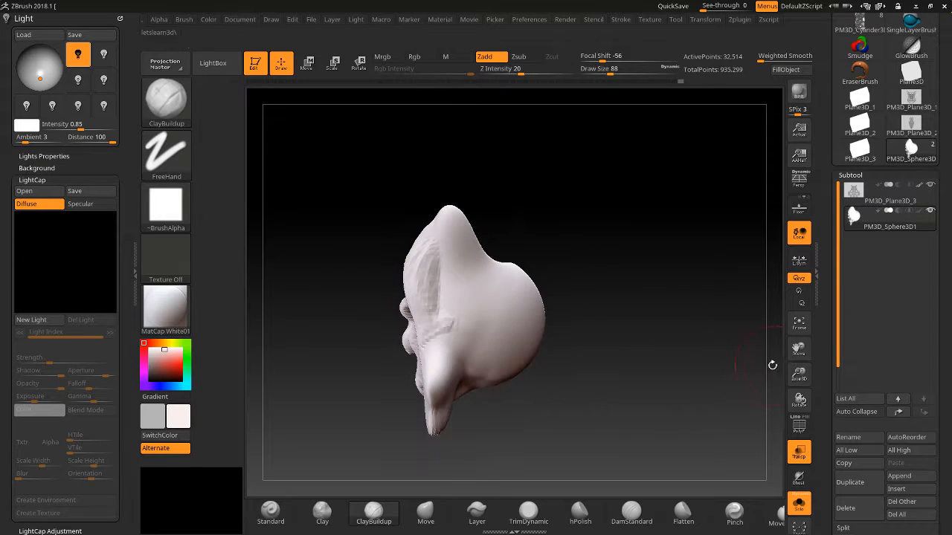
pyautogui.press('shift')
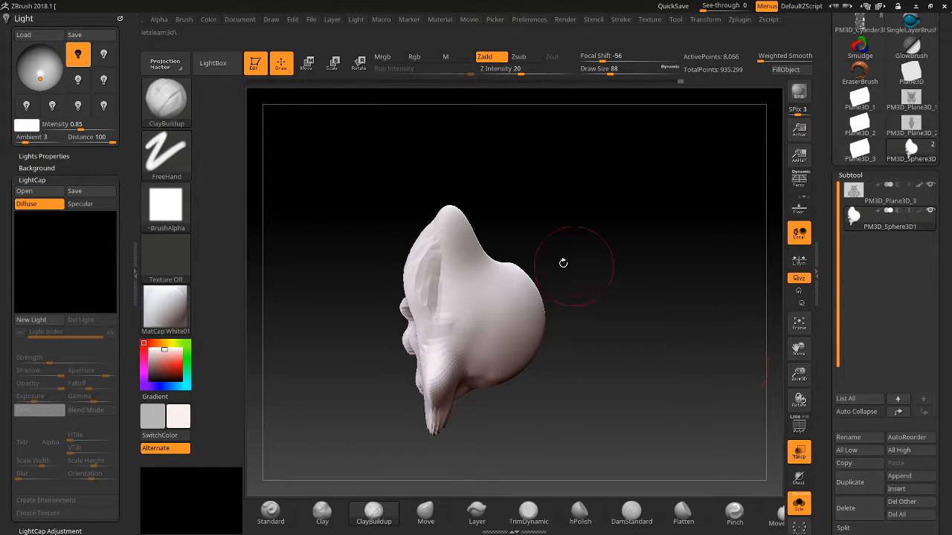
pyautogui.press(']')
pyautogui.press(']')
pyautogui.press(']')
pyautogui.moveTo(533, 331)
pyautogui.keyDown('shift'); pyautogui.mouseDown()
pyautogui.moveTo(538, 307)
pyautogui.moveTo(471, 321)
pyautogui.mouseUp(); pyautogui.keyUp('shift')
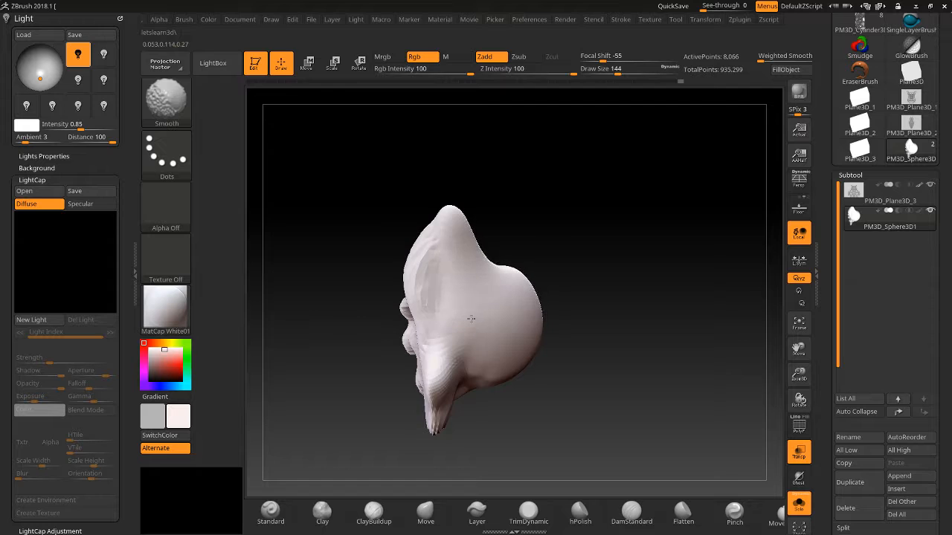
pyautogui.moveTo(283, 379)
pyautogui.mouseDown()
pyautogui.moveTo(364, 364)
pyautogui.moveTo(362, 354)
pyautogui.moveTo(265, 473)
pyautogui.mouseUp()
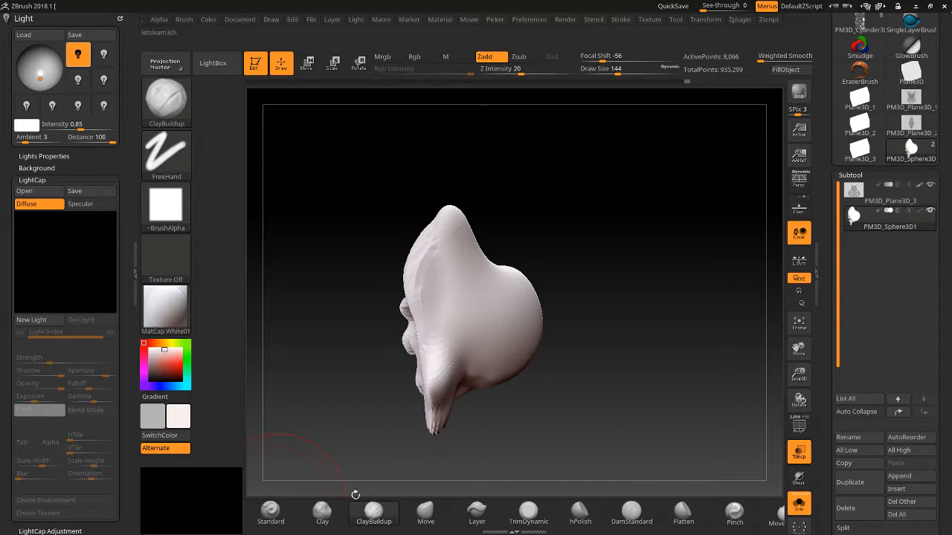
# Pull the back of the head upward and backward with the Move brush, starting at draw size 200 and refining at 116
pyautogui.click(420, 521)
pyautogui.moveTo(503, 280)
pyautogui.mouseDown()
pyautogui.moveTo(522, 215)
pyautogui.moveTo(524, 229)
pyautogui.mouseUp()
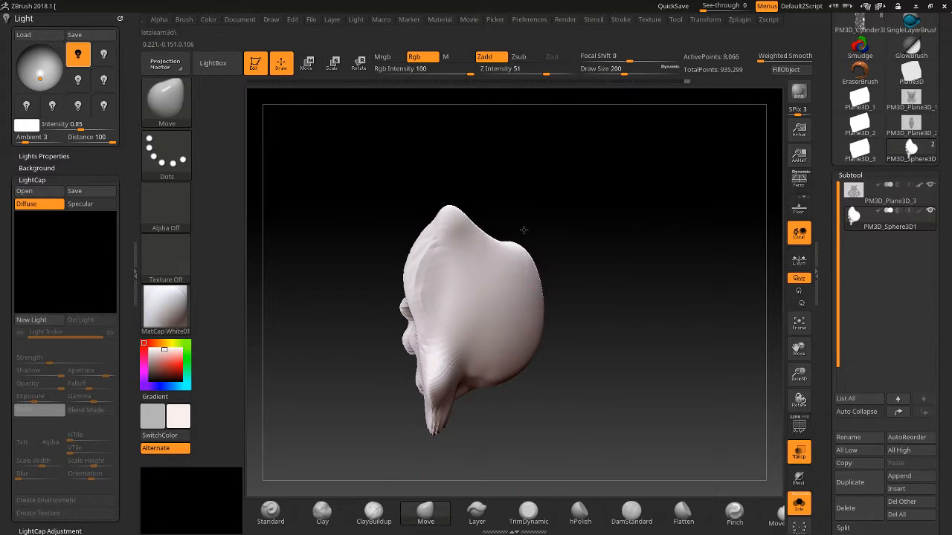
pyautogui.moveTo(540, 261)
pyautogui.mouseDown()
pyautogui.moveTo(536, 275)
pyautogui.moveTo(561, 285)
pyautogui.moveTo(562, 345)
pyautogui.moveTo(563, 222)
pyautogui.mouseUp()
pyautogui.moveTo(568, 329)
pyautogui.mouseDown()
pyautogui.moveTo(541, 339)
pyautogui.moveTo(561, 340)
pyautogui.mouseUp()
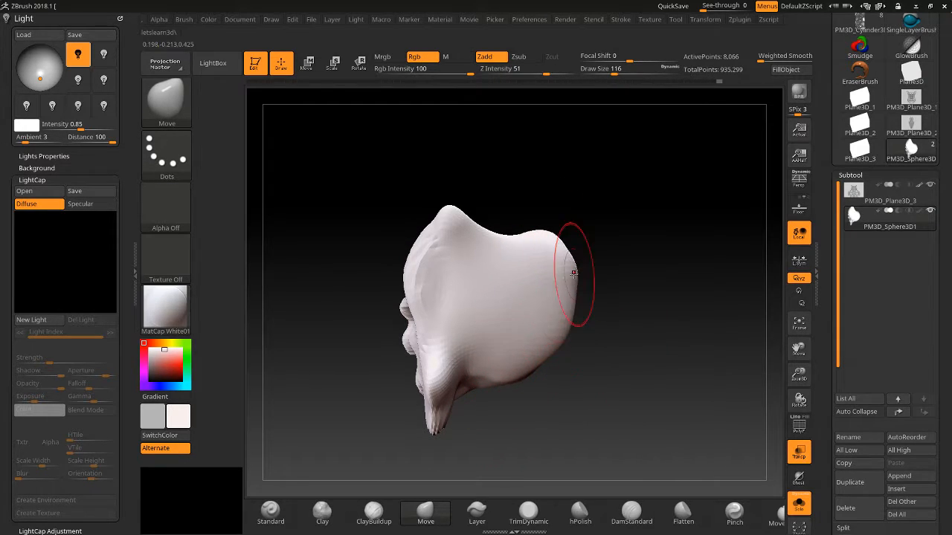
pyautogui.moveTo(573, 273); pyautogui.dragTo(579, 274)
pyautogui.moveTo(568, 313); pyautogui.dragTo(576, 316)
pyautogui.moveTo(536, 232); pyautogui.dragTo(517, 224)
# Fill the dip between the horns with the Move brush at draw size 158 and smooth the back and underside of the head
pyautogui.moveTo(517, 224); pyautogui.dragTo(425, 258, button='right')
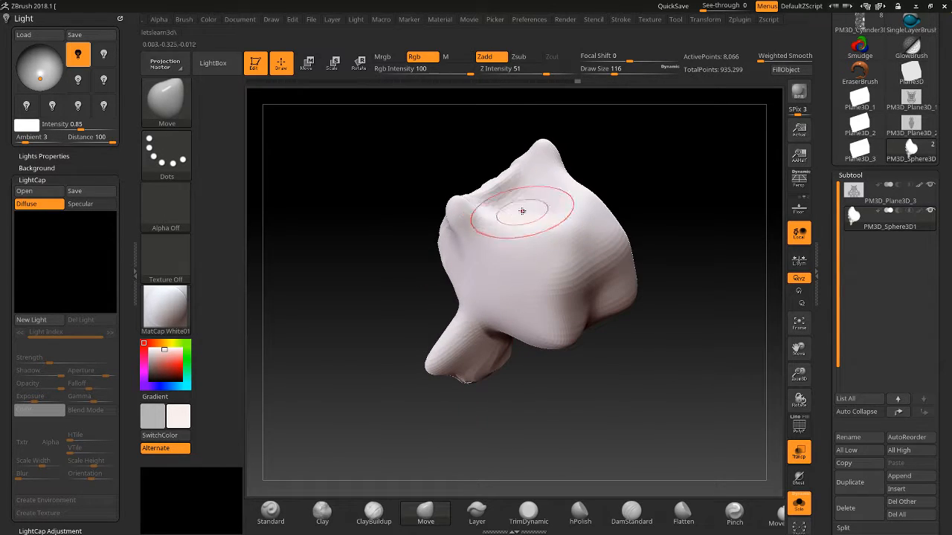
pyautogui.moveTo(530, 208); pyautogui.dragTo(546, 189)
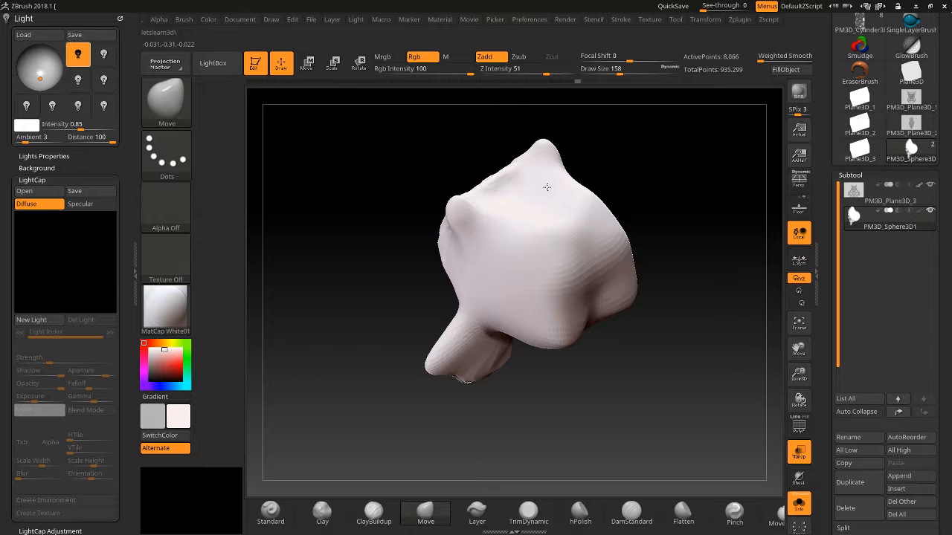
pyautogui.moveTo(561, 305)
pyautogui.keyDown('shift'); pyautogui.mouseDown()
pyautogui.moveTo(577, 290)
pyautogui.moveTo(554, 291)
pyautogui.mouseUp(); pyautogui.keyUp('shift')
pyautogui.moveTo(520, 476); pyautogui.dragTo(563, 278)
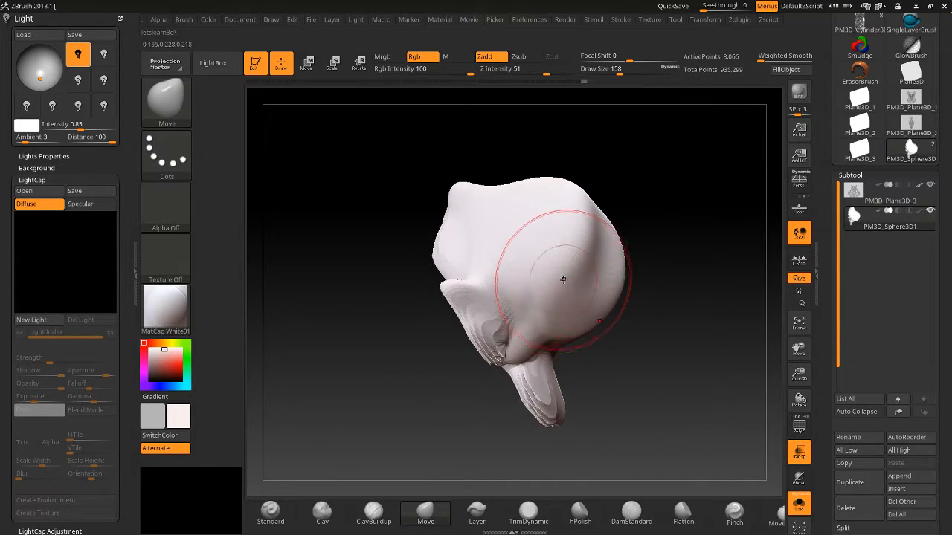
pyautogui.moveTo(605, 237)
pyautogui.keyDown('shift'); pyautogui.mouseDown()
pyautogui.moveTo(620, 232)
pyautogui.moveTo(629, 261)
pyautogui.moveTo(486, 310)
pyautogui.moveTo(629, 264)
pyautogui.moveTo(604, 253)
pyautogui.moveTo(609, 274)
pyautogui.mouseUp(); pyautogui.keyUp('shift')
pyautogui.moveTo(475, 241)
pyautogui.keyDown('shift'); pyautogui.mouseDown()
pyautogui.moveTo(482, 238)
pyautogui.moveTo(457, 245)
pyautogui.mouseUp(); pyautogui.keyUp('shift')
# Round out the back of the head with the Move brush at draw size 186
pyautogui.moveTo(371, 272); pyautogui.dragTo(433, 265)
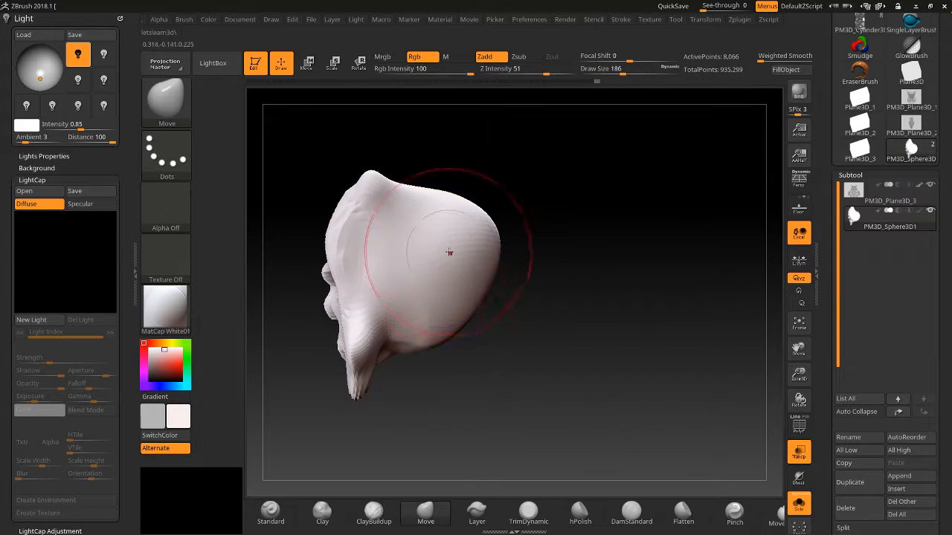
pyautogui.moveTo(480, 297); pyautogui.dragTo(493, 307)
pyautogui.moveTo(486, 250); pyautogui.dragTo(493, 253)
pyautogui.moveTo(483, 216); pyautogui.dragTo(497, 222)
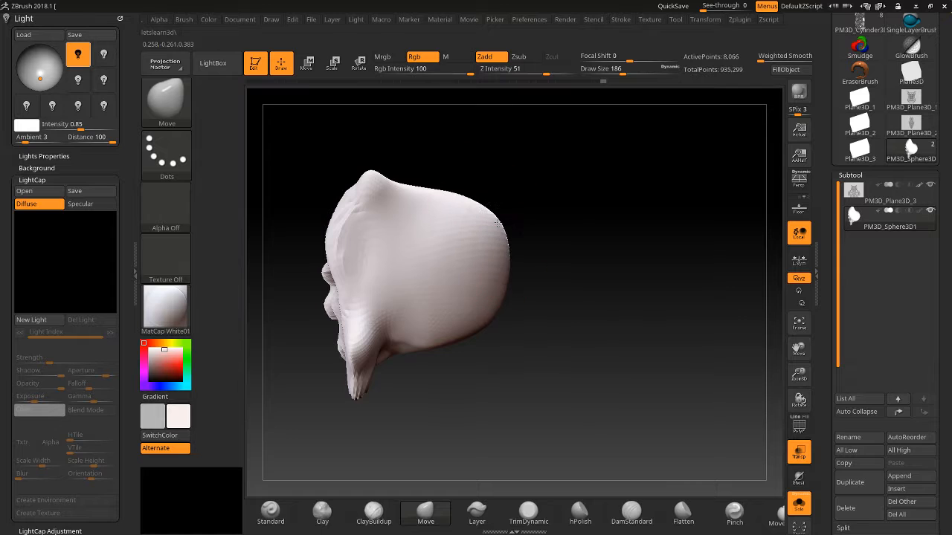
pyautogui.keyDown('shift'); pyautogui.moveTo(556, 338); pyautogui.dragTo(595, 321); pyautogui.keyUp('shift')
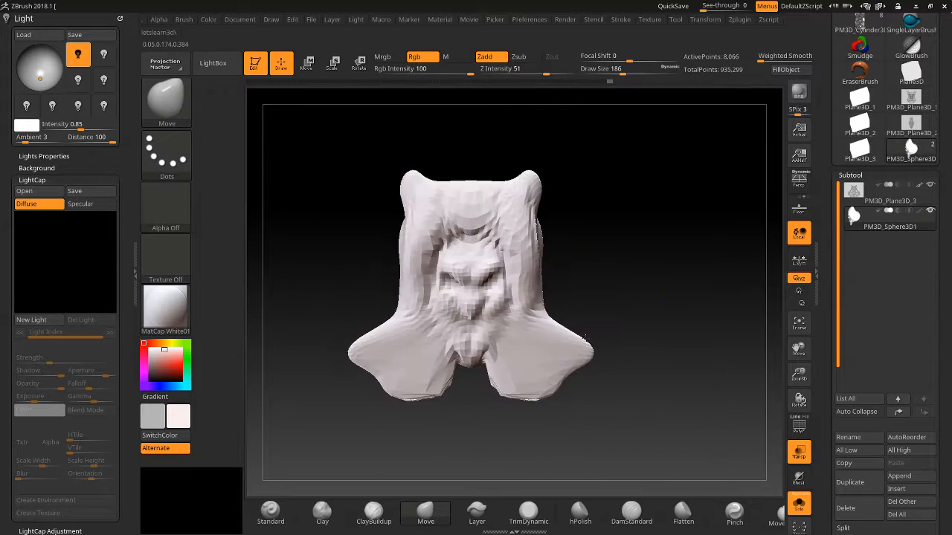
# Pull the lower back of the skull downward behind the shoulders with the Move brush at draw size 186
pyautogui.keyDown('shift'); pyautogui.moveTo(367, 248); pyautogui.dragTo(394, 277); pyautogui.keyUp('shift')
pyautogui.moveTo(627, 280); pyautogui.dragTo(579, 286)
pyautogui.moveTo(618, 232)
pyautogui.mouseDown()
pyautogui.moveTo(590, 223)
pyautogui.moveTo(593, 205)
pyautogui.mouseUp()
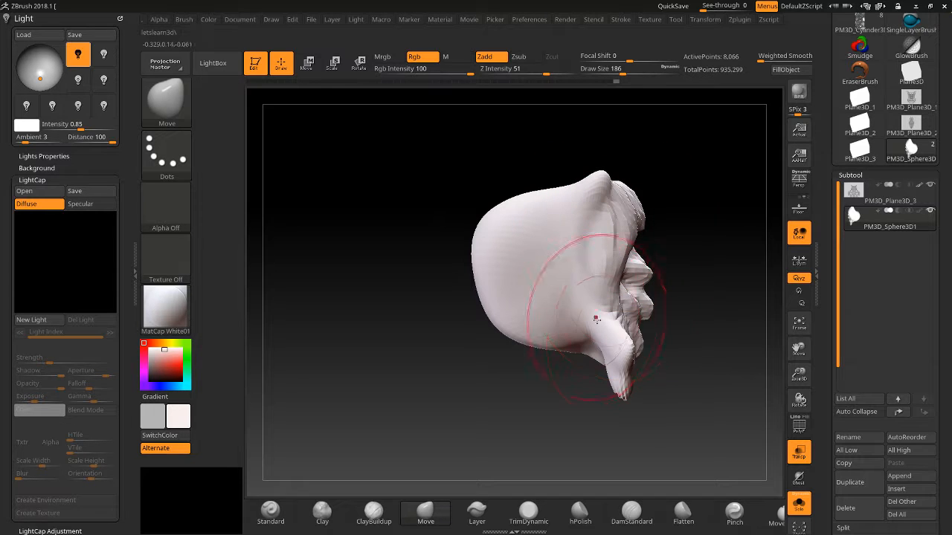
pyautogui.moveTo(573, 344); pyautogui.dragTo(569, 346)
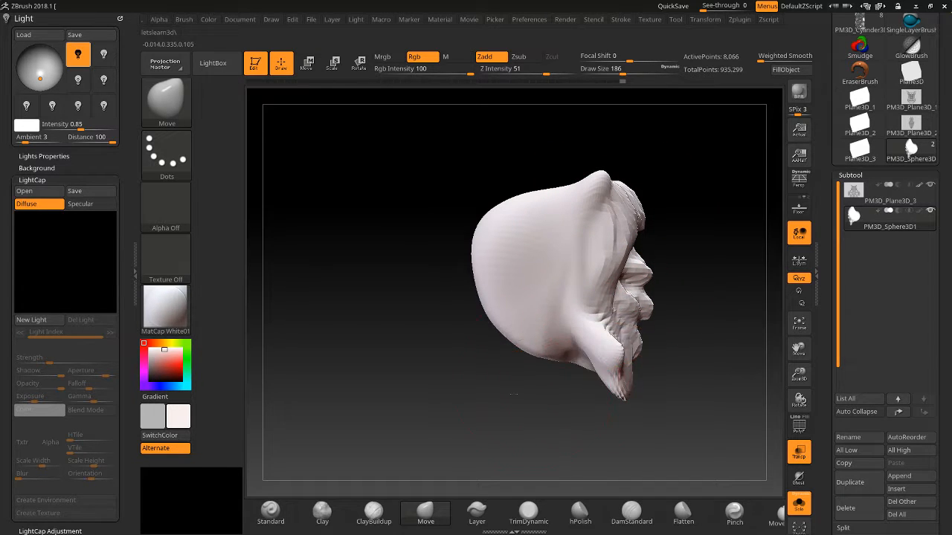
pyautogui.moveTo(513, 394)
pyautogui.mouseDown()
pyautogui.moveTo(463, 323)
pyautogui.moveTo(416, 327)
pyautogui.moveTo(487, 341)
pyautogui.moveTo(528, 336)
pyautogui.mouseUp()
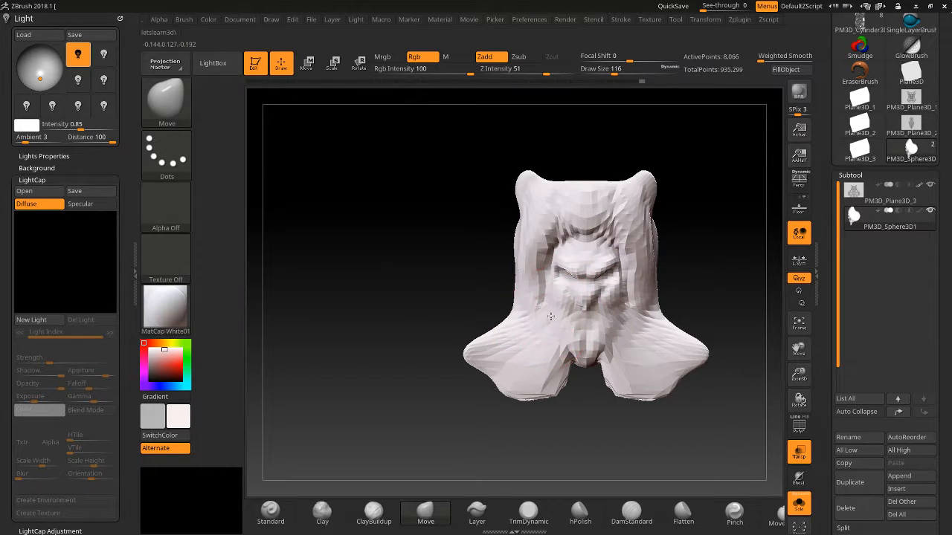
# Narrow the neck and stretch the shoulder ends outward with the Move brush, enlarging the draw size to 172
pyautogui.moveTo(551, 316)
pyautogui.mouseDown()
pyautogui.moveTo(563, 328)
pyautogui.moveTo(642, 313)
pyautogui.mouseUp()
pyautogui.moveTo(532, 355)
pyautogui.mouseDown()
pyautogui.moveTo(513, 376)
pyautogui.moveTo(455, 360)
pyautogui.mouseUp()
pyautogui.moveTo(644, 373)
pyautogui.mouseDown()
pyautogui.moveTo(467, 357)
pyautogui.moveTo(593, 362)
pyautogui.mouseUp()
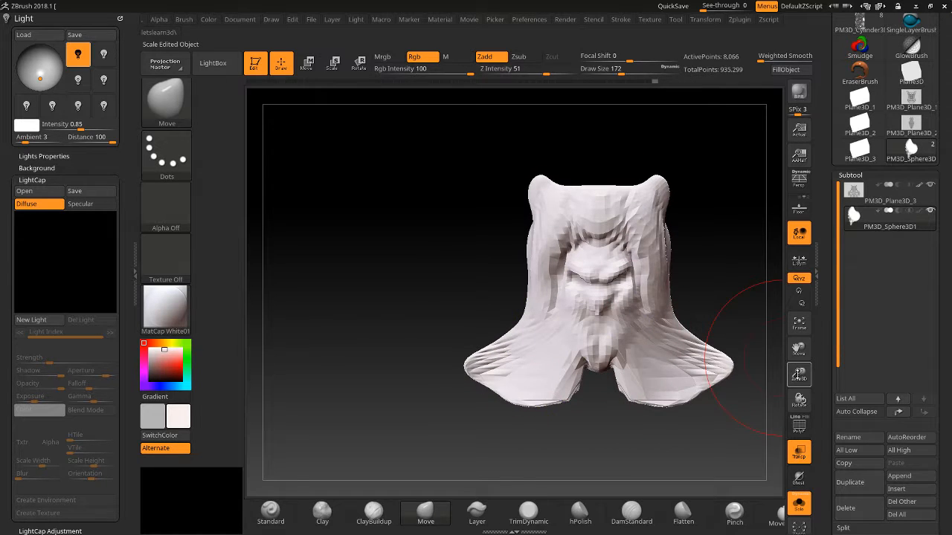
pyautogui.moveTo(799, 374); pyautogui.dragTo(792, 391)
pyautogui.moveTo(798, 351); pyautogui.dragTo(762, 367)
# Compare the two subdivision levels, return to the lowest one, and remesh the sculpt with ZRemesher
pyautogui.hotkey('ctrl', 'z')
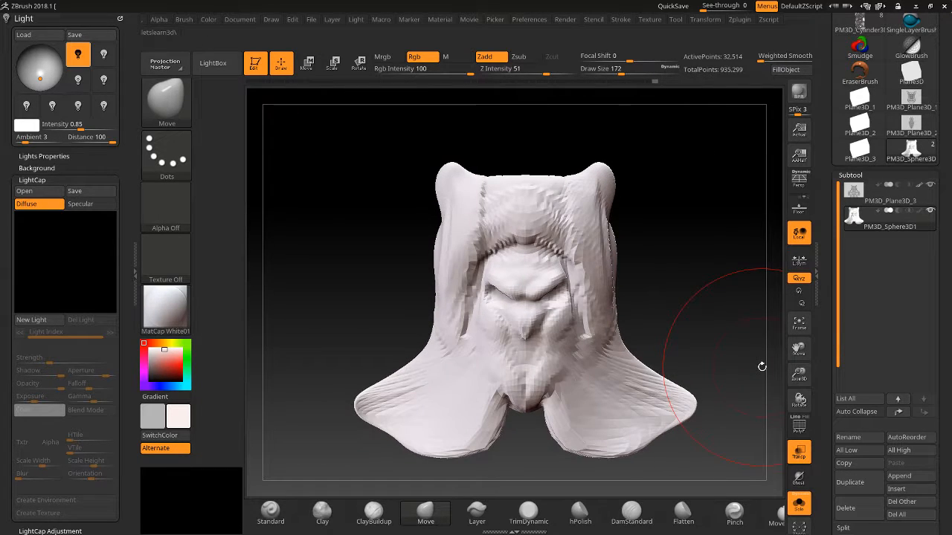
pyautogui.hotkey('ctrl', 'shift', 'z')
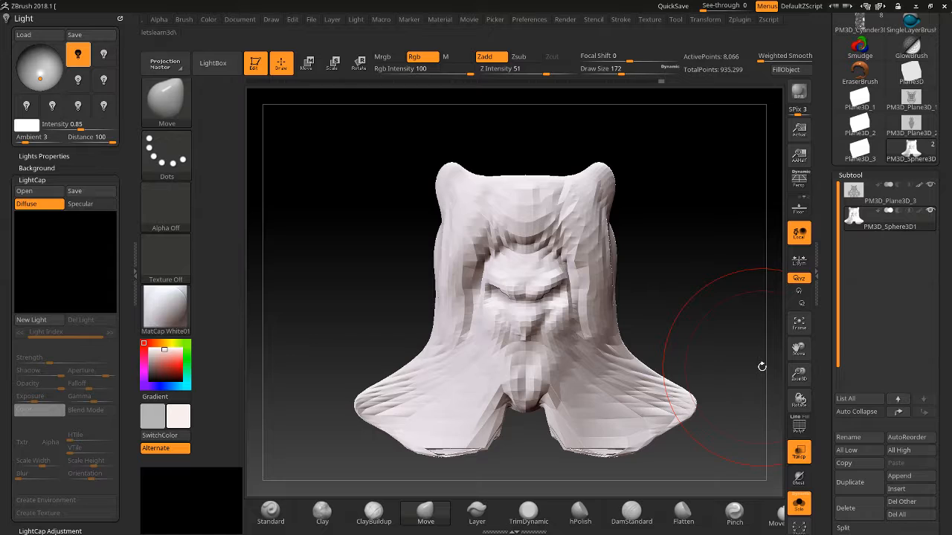
pyautogui.scroll(-8, 848, 224)
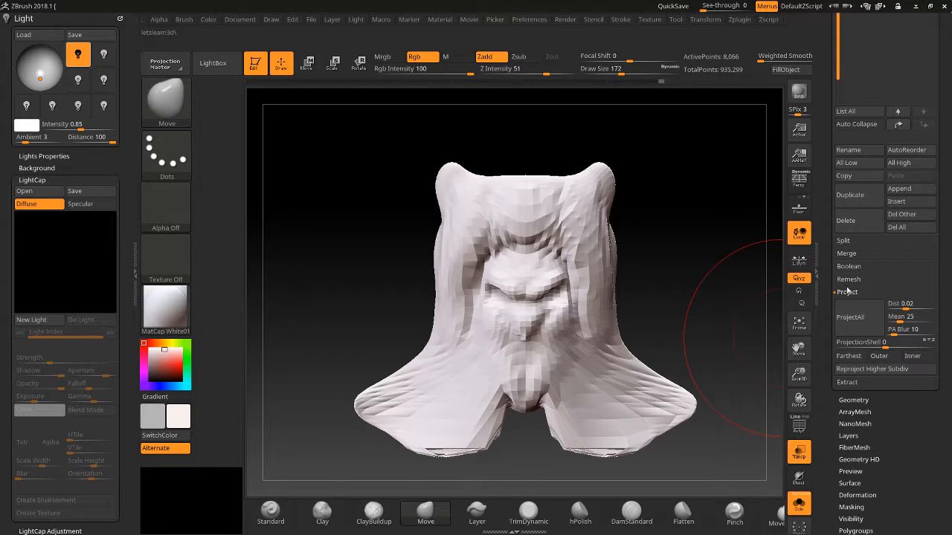
pyautogui.click(847, 400)
pyautogui.scroll(-6, 832, 450)
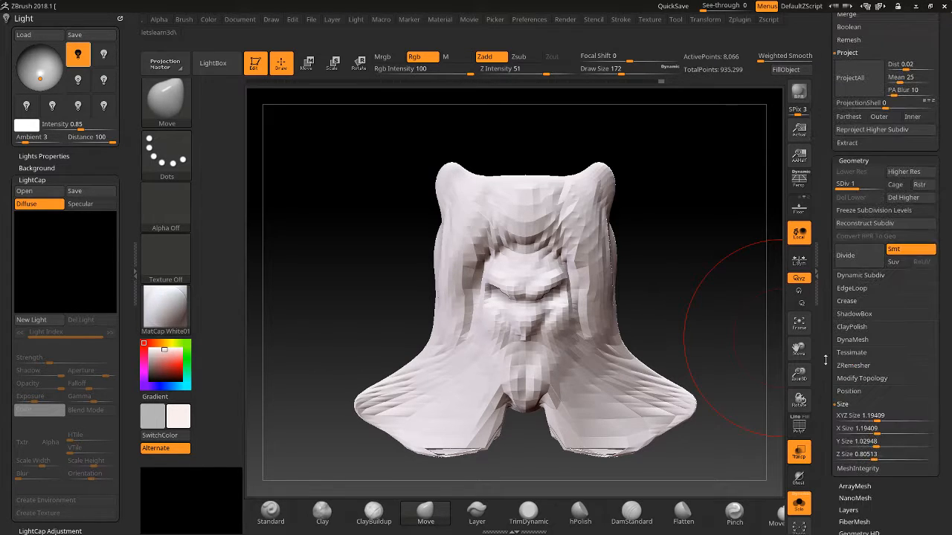
pyautogui.click(849, 367)
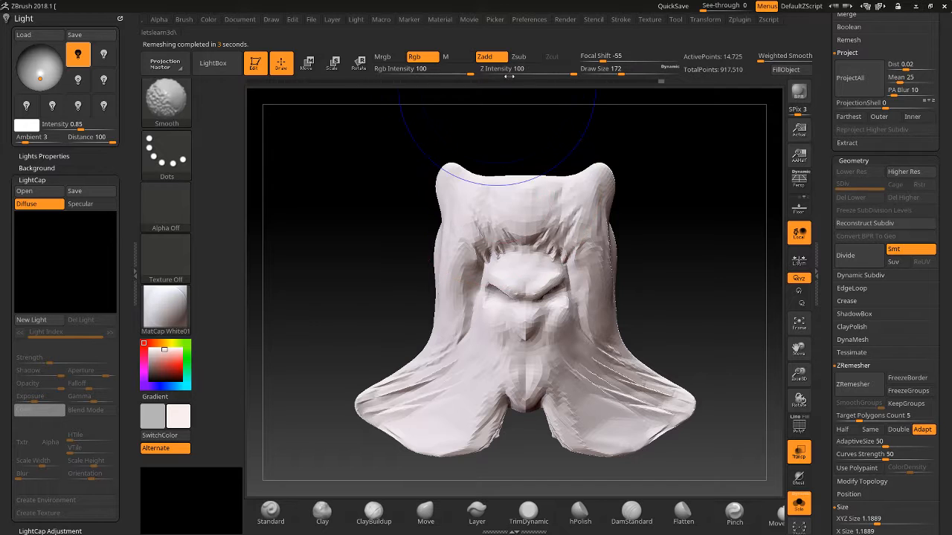
# Set the Smooth brush's Z Intensity to 12 and soften the arms, forehead and lower face from the front
pyautogui.keyDown('shift'); pyautogui.click(538, 72); pyautogui.keyUp('shift')
pyautogui.moveTo(661, 414)
pyautogui.keyDown('shift'); pyautogui.mouseDown()
pyautogui.moveTo(606, 402)
pyautogui.moveTo(656, 409)
pyautogui.mouseUp(); pyautogui.keyUp('shift')
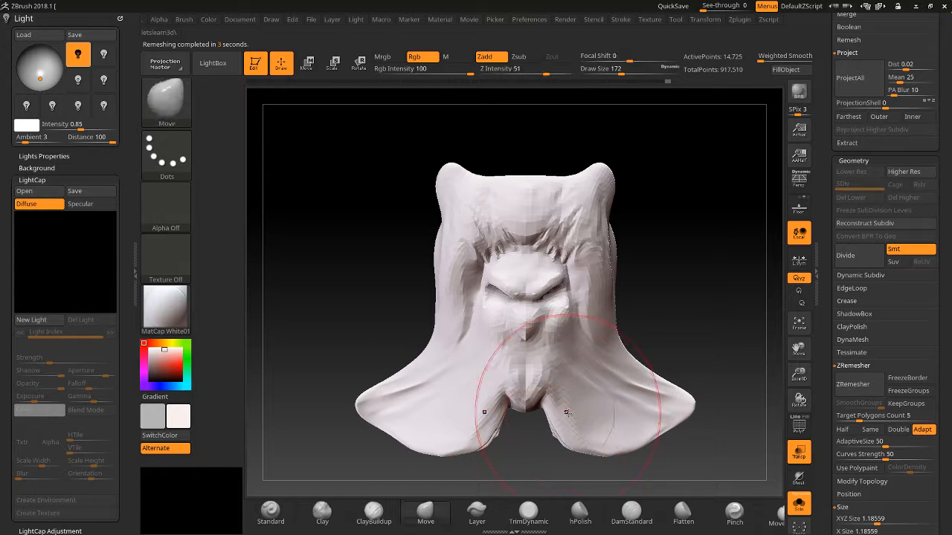
pyautogui.keyDown('shift'); pyautogui.moveTo(546, 394); pyautogui.dragTo(532, 378); pyautogui.keyUp('shift')
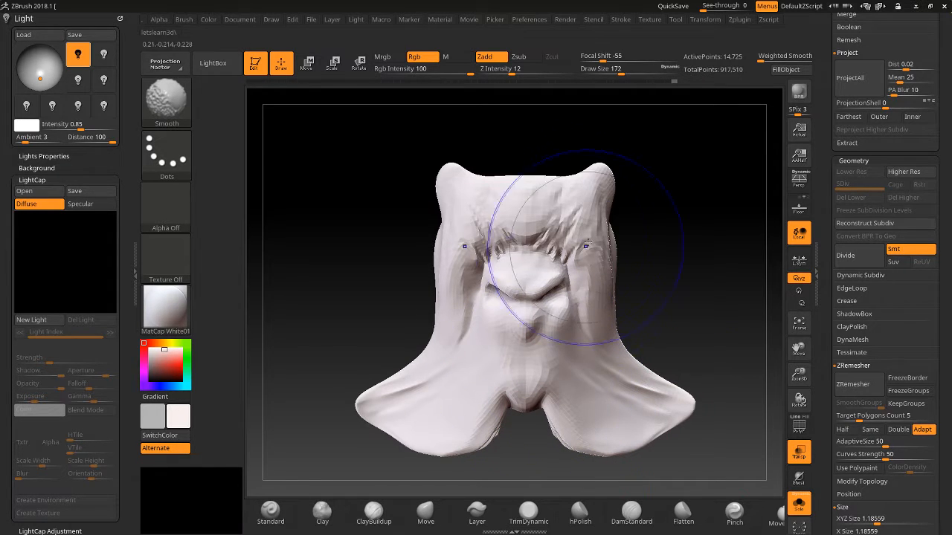
pyautogui.keyDown('shift'); pyautogui.moveTo(586, 248); pyautogui.dragTo(574, 226); pyautogui.keyUp('shift')
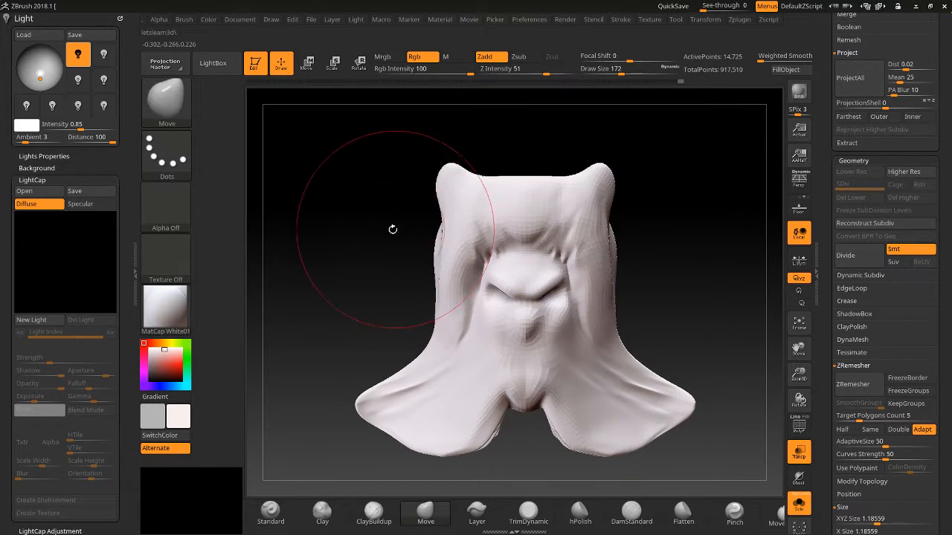
pyautogui.moveTo(394, 228)
pyautogui.mouseDown()
pyautogui.moveTo(531, 333)
pyautogui.moveTo(527, 340)
pyautogui.mouseUp()
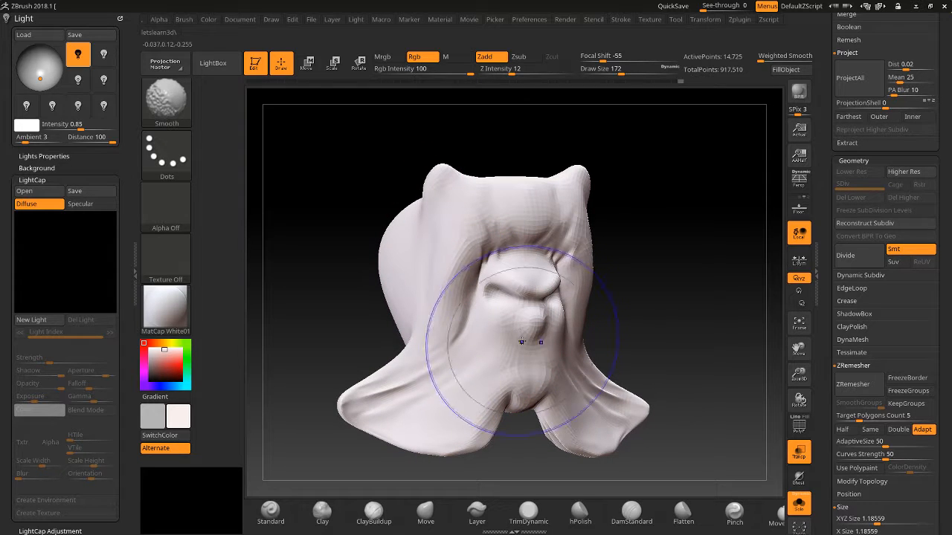
# Smooth the mouth area, the side folds beside the face and the undersides of the arms
pyautogui.moveTo(255, 285); pyautogui.dragTo(270, 293)
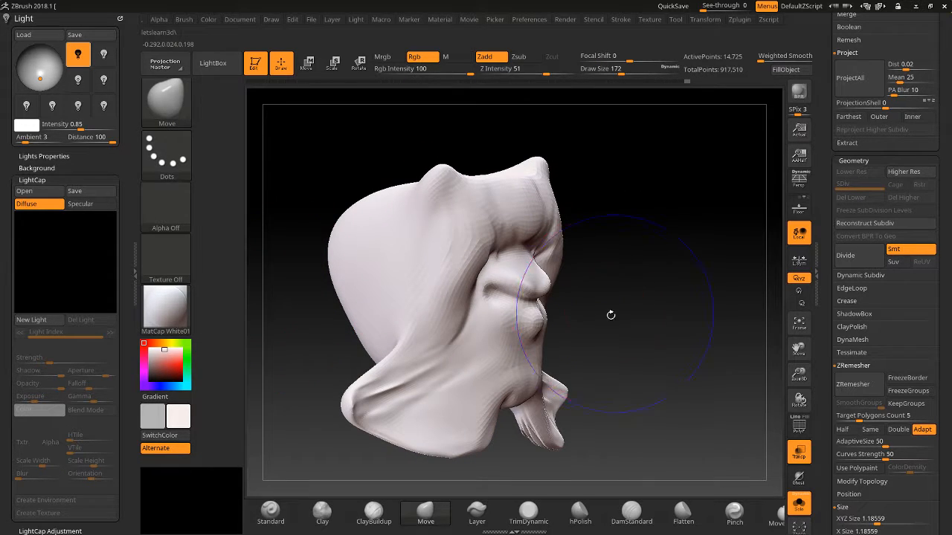
pyautogui.keyDown('shift'); pyautogui.moveTo(520, 322); pyautogui.dragTo(528, 317); pyautogui.keyUp('shift')
pyautogui.moveTo(591, 310); pyautogui.dragTo(646, 303)
pyautogui.keyDown('shift'); pyautogui.moveTo(478, 269); pyautogui.dragTo(468, 282); pyautogui.keyUp('shift')
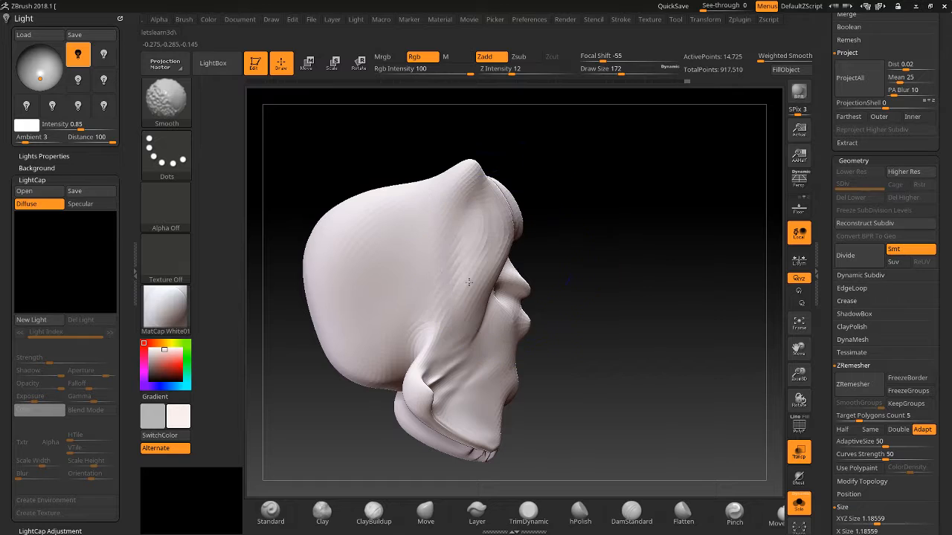
pyautogui.moveTo(568, 321); pyautogui.dragTo(558, 257)
pyautogui.keyDown('shift'); pyautogui.moveTo(467, 348); pyautogui.dragTo(469, 406); pyautogui.keyUp('shift')
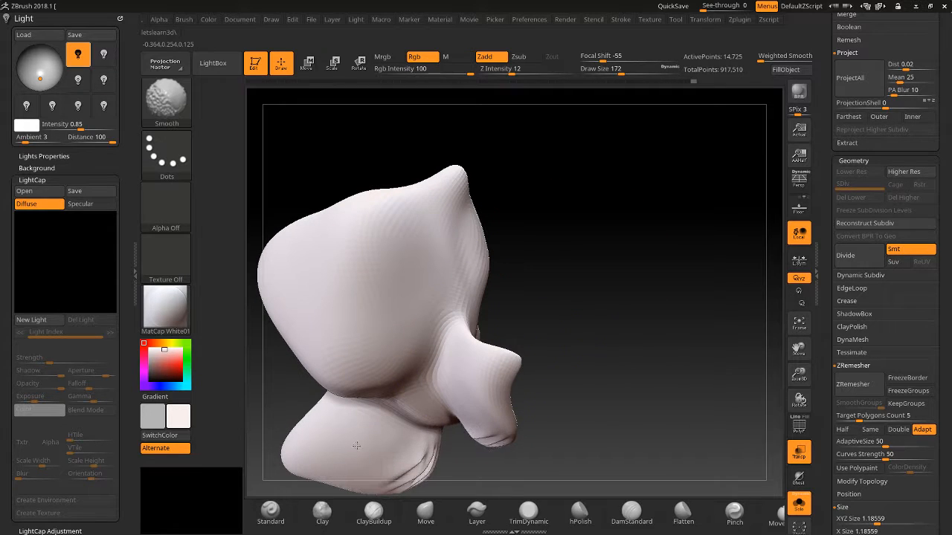
pyautogui.moveTo(603, 258); pyautogui.dragTo(521, 258)
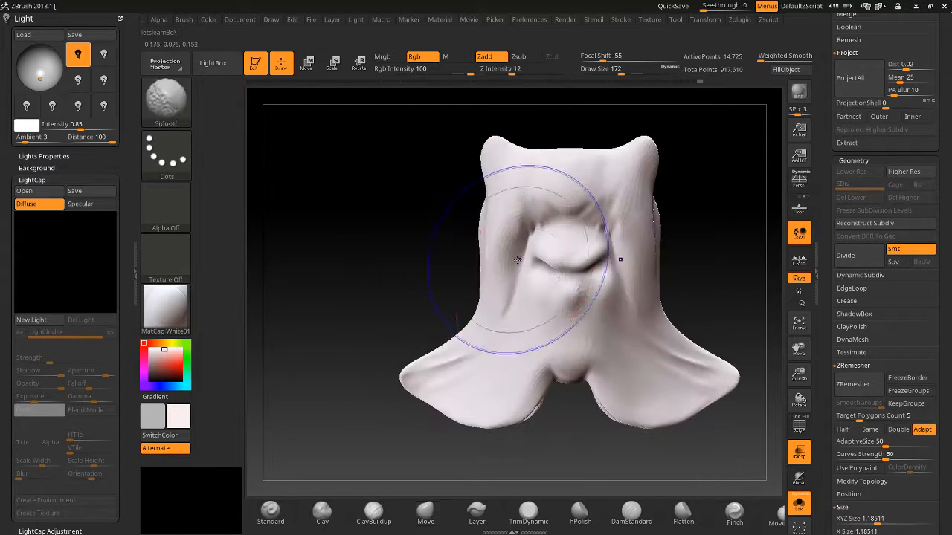
# Flatten one side of the back of the skull with the TrimDynamic brush at draw size 186
pyautogui.moveTo(798, 375); pyautogui.dragTo(797, 357)
pyautogui.moveTo(799, 350); pyautogui.dragTo(769, 342)
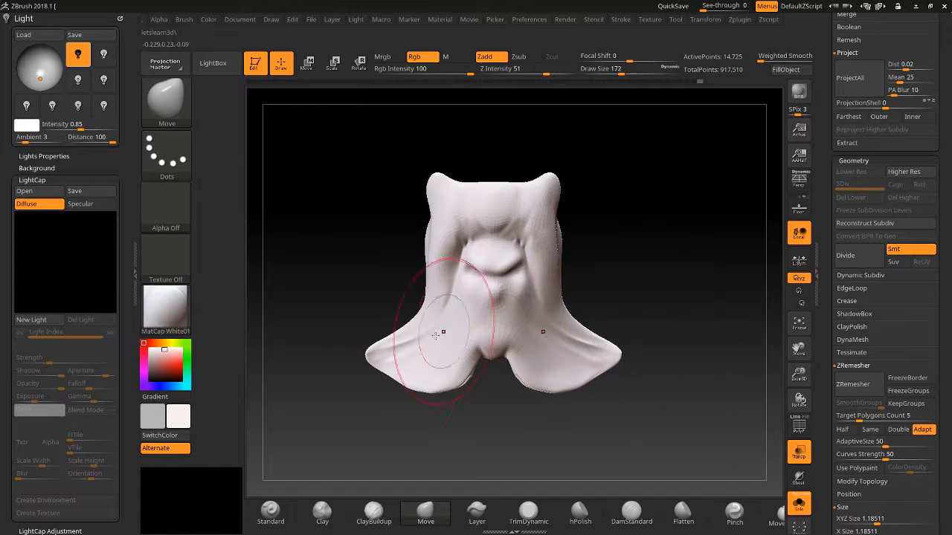
pyautogui.click(270, 512)
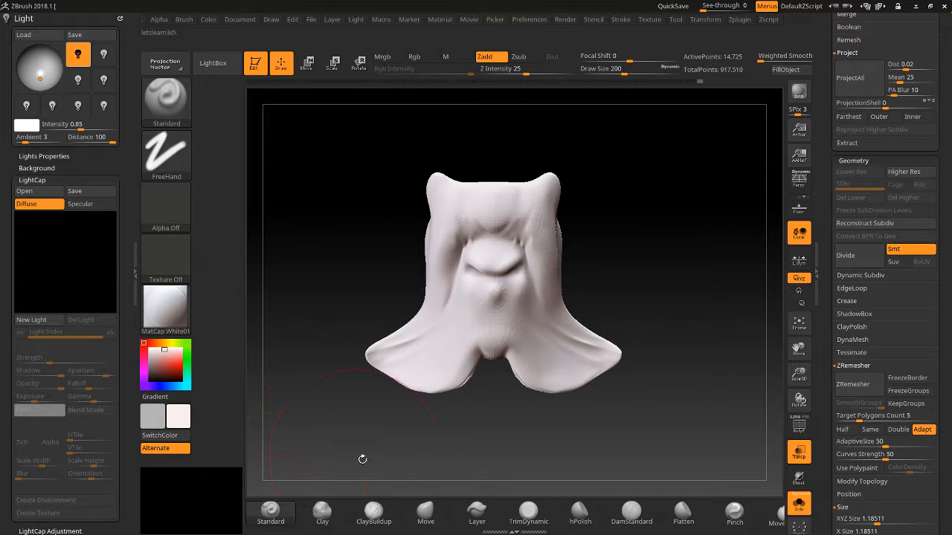
pyautogui.click(527, 512)
pyautogui.moveTo(459, 448); pyautogui.dragTo(491, 432)
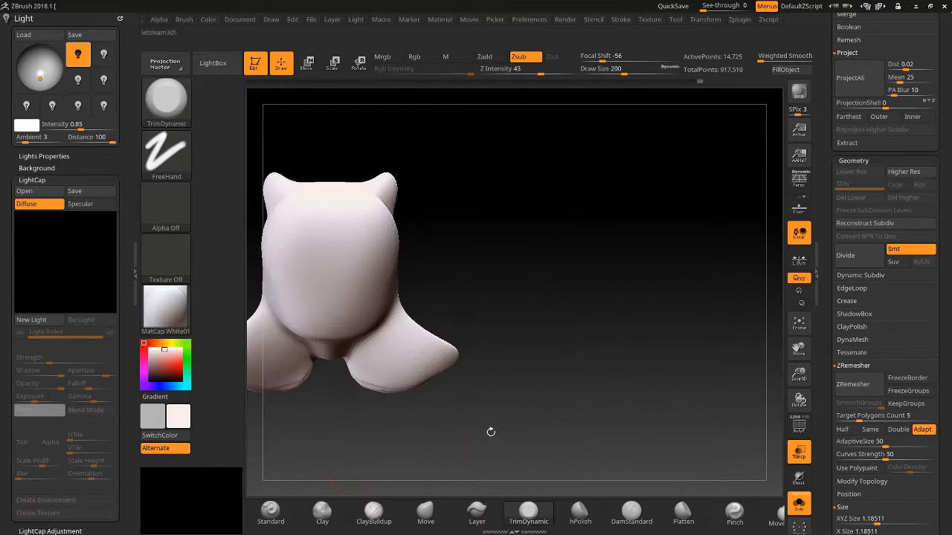
pyautogui.moveTo(799, 348); pyautogui.dragTo(898, 363)
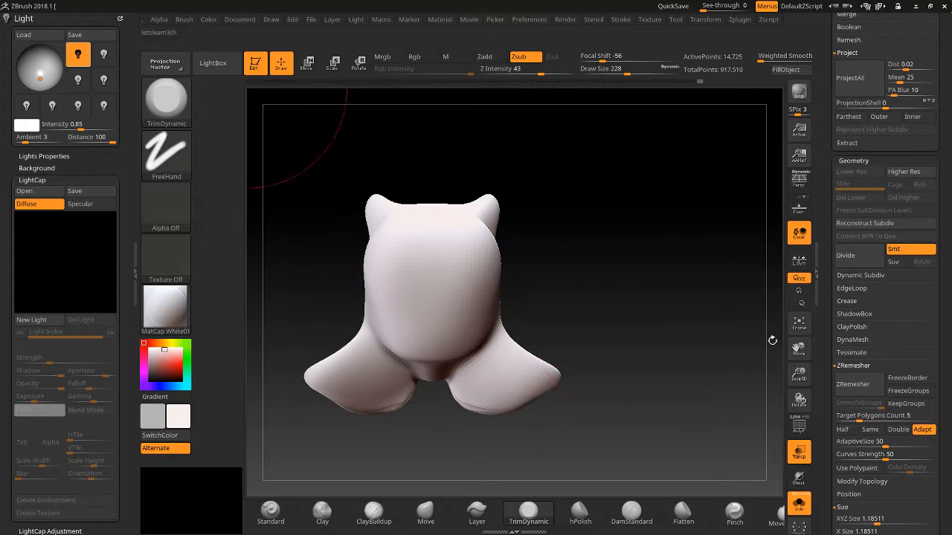
pyautogui.moveTo(582, 322); pyautogui.dragTo(510, 327)
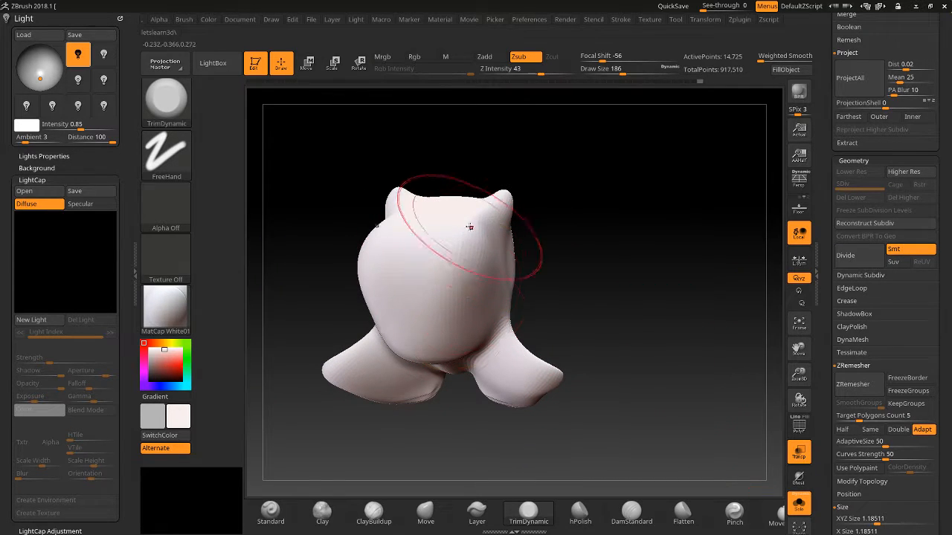
pyautogui.moveTo(469, 228)
pyautogui.mouseDown()
pyautogui.moveTo(468, 260)
pyautogui.moveTo(424, 359)
pyautogui.moveTo(416, 236)
pyautogui.moveTo(421, 323)
pyautogui.mouseUp()
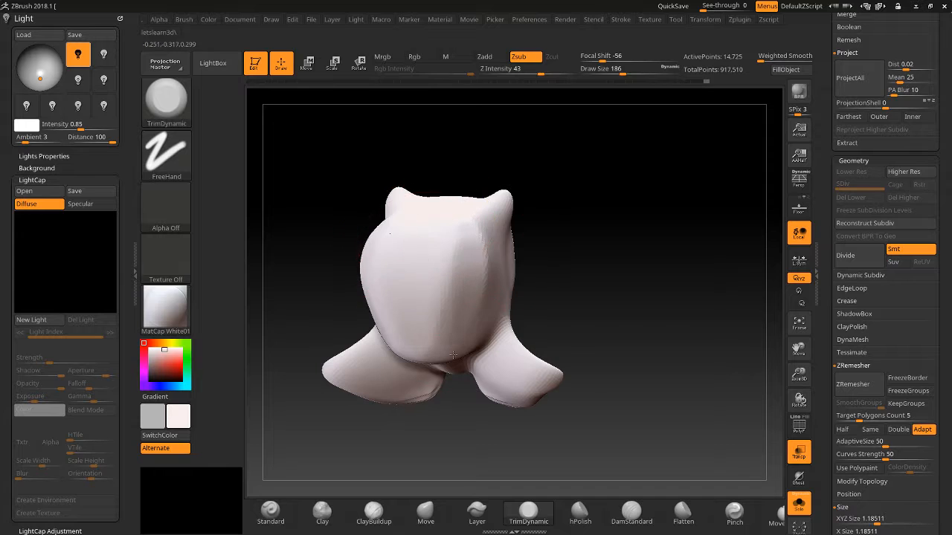
# Trim flat planes along the side, rear and lower back of the skull with TrimDynamic, reducing the draw size to 144
pyautogui.moveTo(591, 248); pyautogui.dragTo(530, 241)
pyautogui.moveTo(472, 313)
pyautogui.mouseDown()
pyautogui.moveTo(484, 340)
pyautogui.moveTo(492, 261)
pyautogui.mouseUp()
pyautogui.moveTo(323, 376)
pyautogui.mouseDown()
pyautogui.moveTo(443, 397)
pyautogui.moveTo(570, 246)
pyautogui.moveTo(548, 238)
pyautogui.moveTo(433, 270)
pyautogui.moveTo(505, 281)
pyautogui.moveTo(479, 311)
pyautogui.moveTo(491, 303)
pyautogui.moveTo(500, 260)
pyautogui.moveTo(461, 254)
pyautogui.moveTo(481, 308)
pyautogui.moveTo(462, 310)
pyautogui.mouseUp()
pyautogui.moveTo(546, 377); pyautogui.dragTo(548, 319)
pyautogui.moveTo(461, 391)
pyautogui.mouseDown()
pyautogui.moveTo(463, 406)
pyautogui.moveTo(441, 410)
pyautogui.moveTo(460, 397)
pyautogui.mouseUp()
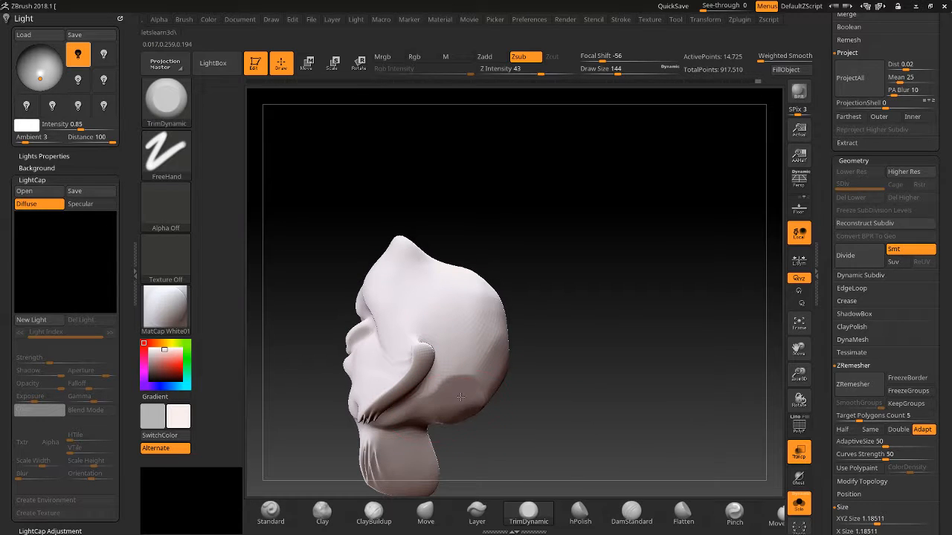
pyautogui.moveTo(520, 401)
pyautogui.mouseDown()
pyautogui.moveTo(531, 387)
pyautogui.moveTo(579, 380)
pyautogui.moveTo(521, 383)
pyautogui.mouseUp()
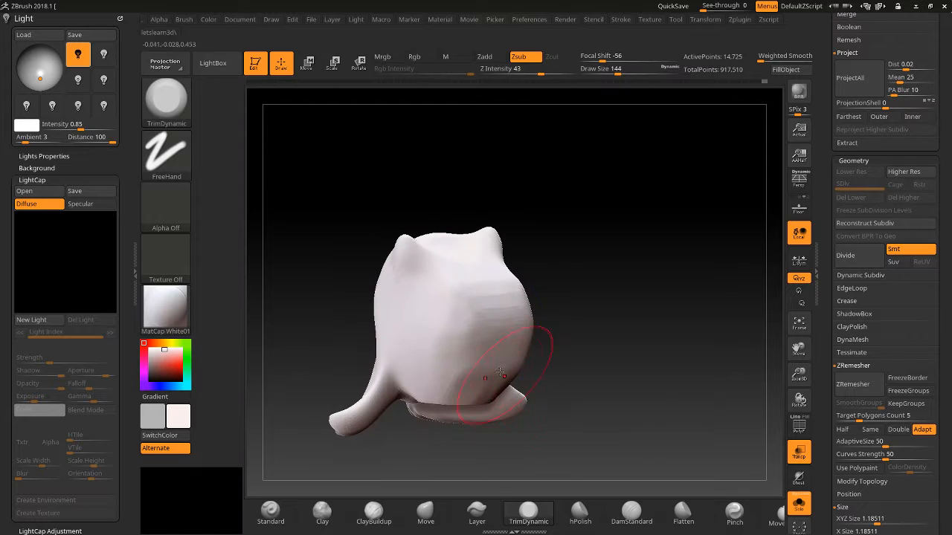
pyautogui.press('shift')
pyautogui.moveTo(323, 327)
pyautogui.mouseDown()
pyautogui.moveTo(291, 322)
pyautogui.moveTo(431, 335)
pyautogui.mouseUp()
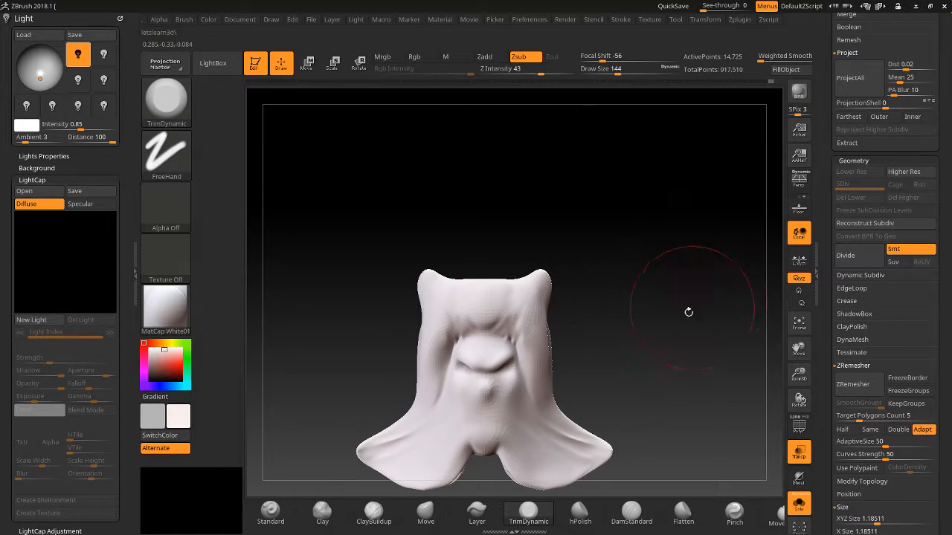
# Flatten the forehead and its upper edge between the horns with TrimDynamic at draw size 102
pyautogui.moveTo(805, 362); pyautogui.dragTo(771, 329)
pyautogui.press('[')
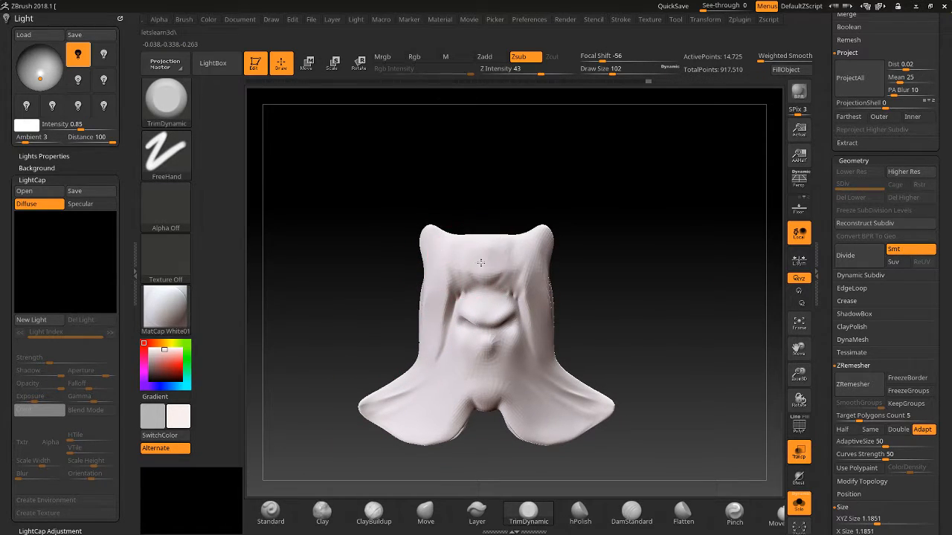
pyautogui.moveTo(457, 247); pyautogui.dragTo(462, 247)
pyautogui.moveTo(365, 320); pyautogui.dragTo(373, 357)
pyautogui.moveTo(478, 233)
pyautogui.mouseDown()
pyautogui.moveTo(483, 246)
pyautogui.moveTo(485, 223)
pyautogui.mouseUp()
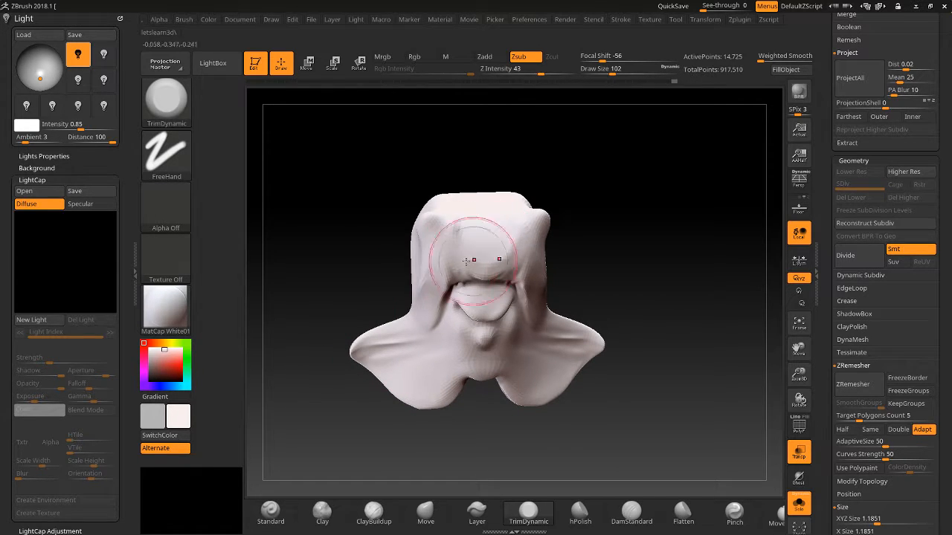
pyautogui.moveTo(372, 219); pyautogui.dragTo(369, 264)
# Divide the mesh to subdivision level 2 and switch to the Clay brush with draw size 32
pyautogui.press('[')
pyautogui.press('[')
pyautogui.press('[')
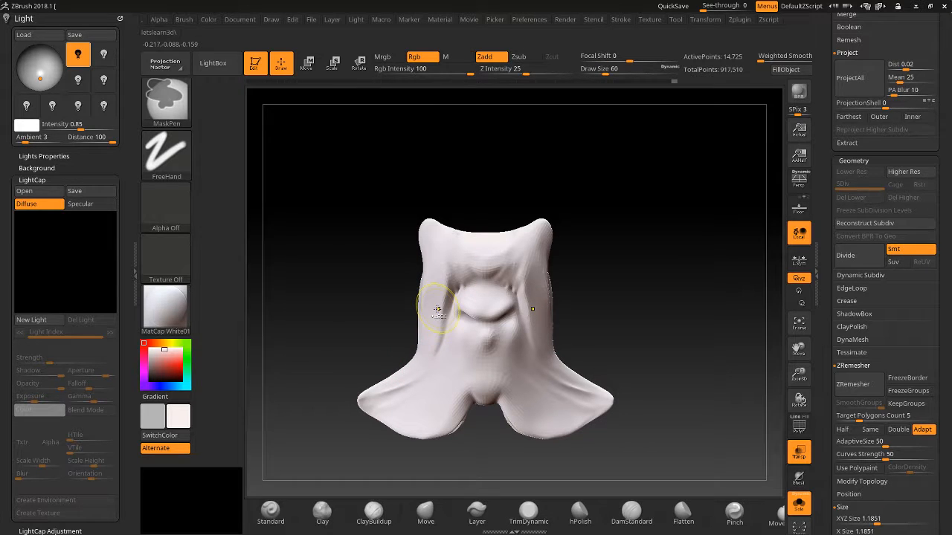
pyautogui.hotkey('ctrl', 'd')
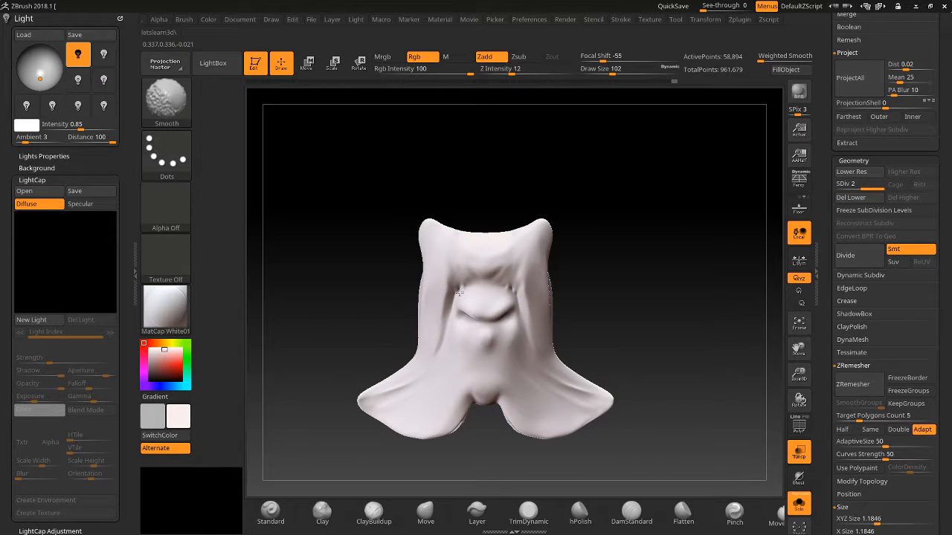
pyautogui.press('alt')
pyautogui.click(280, 508)
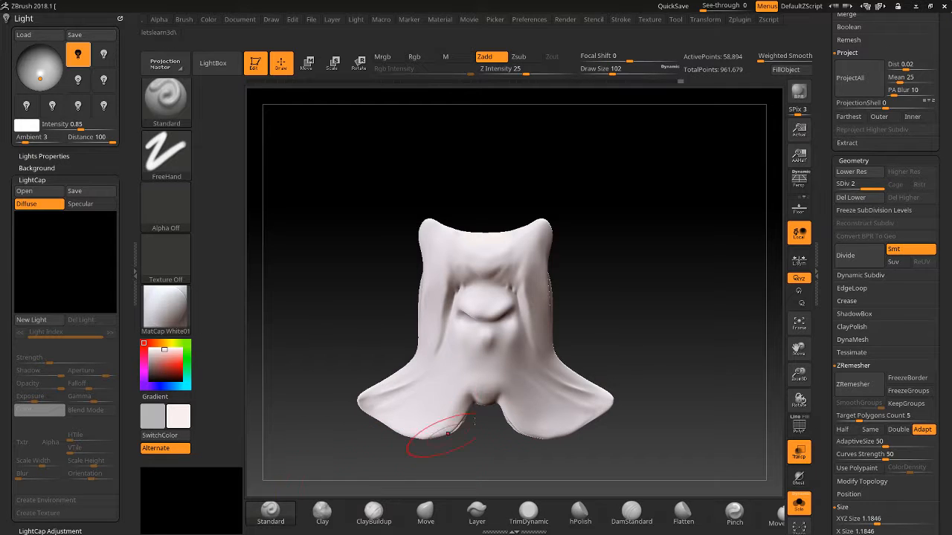
pyautogui.moveTo(798, 375); pyautogui.dragTo(605, 304)
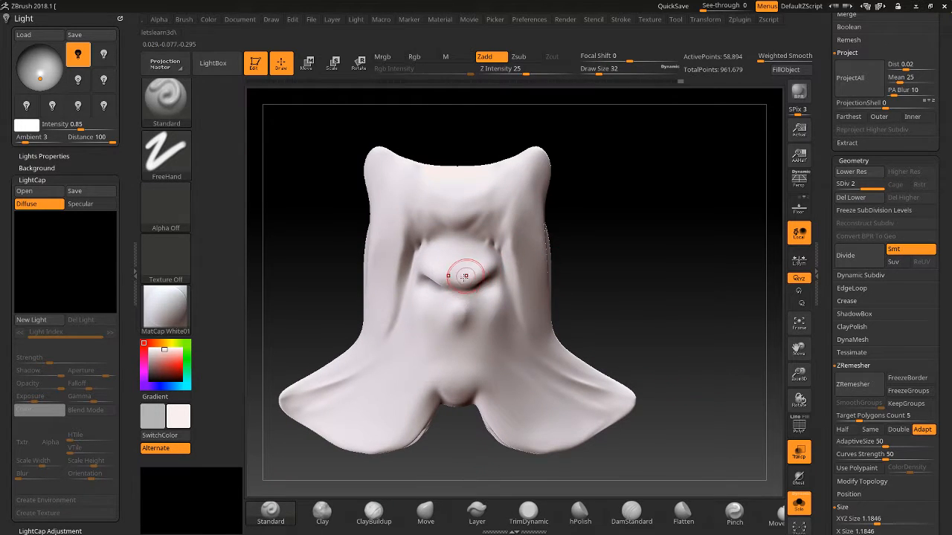
pyautogui.click(374, 510)
pyautogui.click(327, 510)
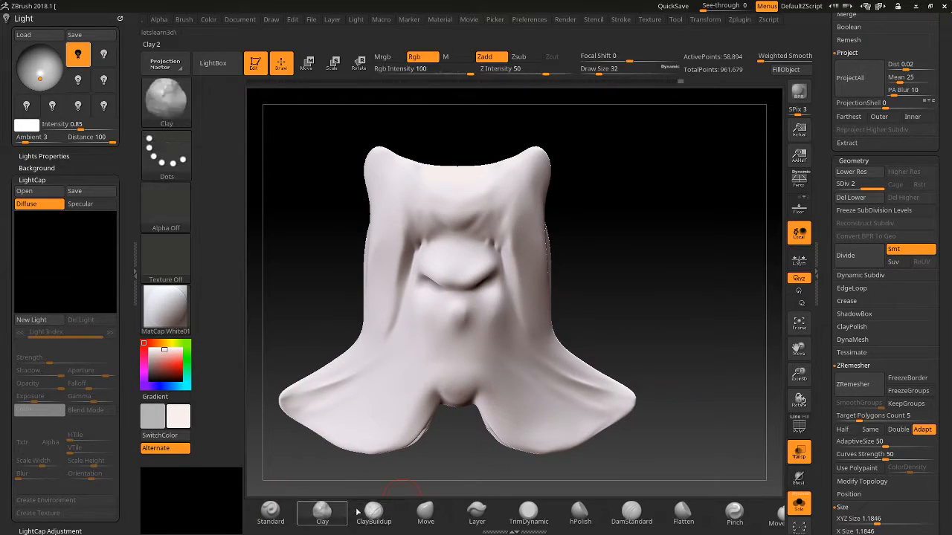
# Give the Clay brush Alpha 01, turn off its colour and material channels, and set Z Intensity to 10 and draw size to 18
pyautogui.moveTo(798, 374); pyautogui.dragTo(800, 419)
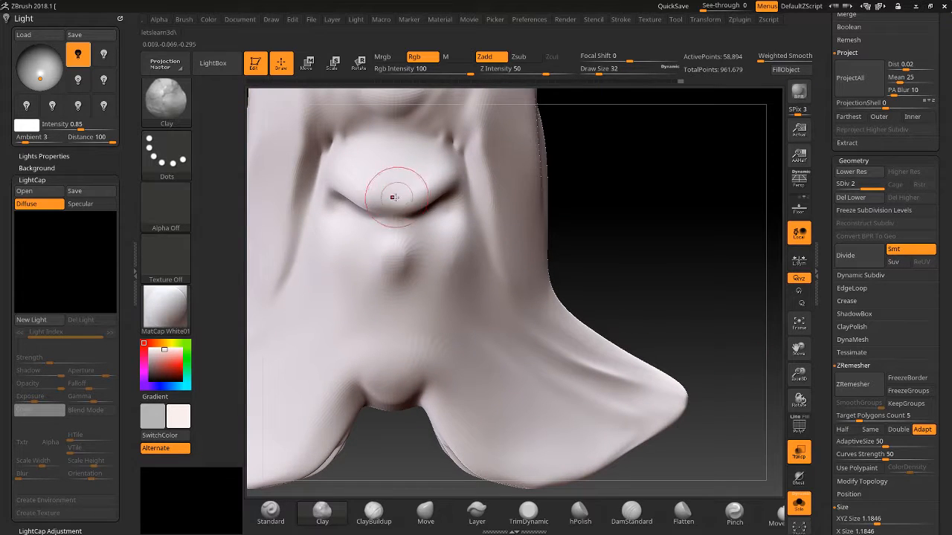
pyautogui.click(166, 212)
pyautogui.click(277, 211)
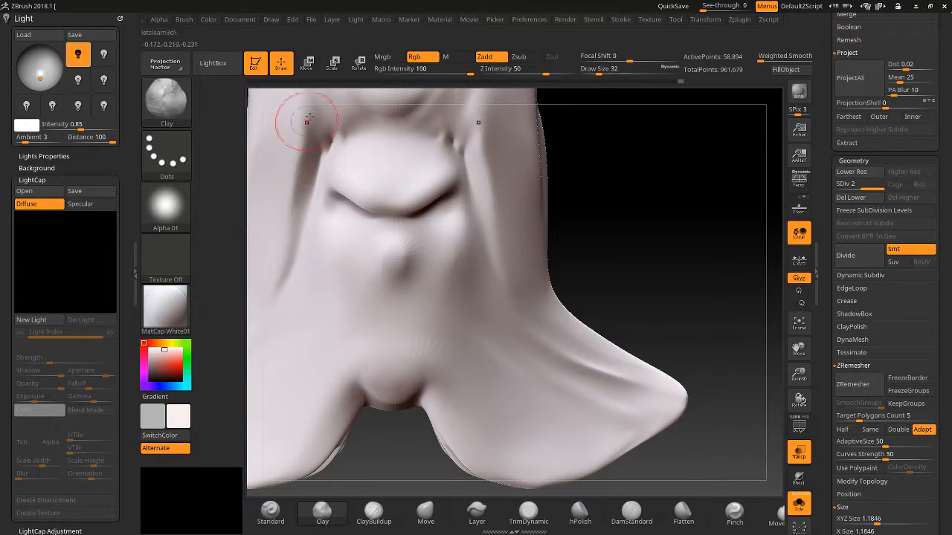
pyautogui.click(461, 69)
pyautogui.click(427, 57)
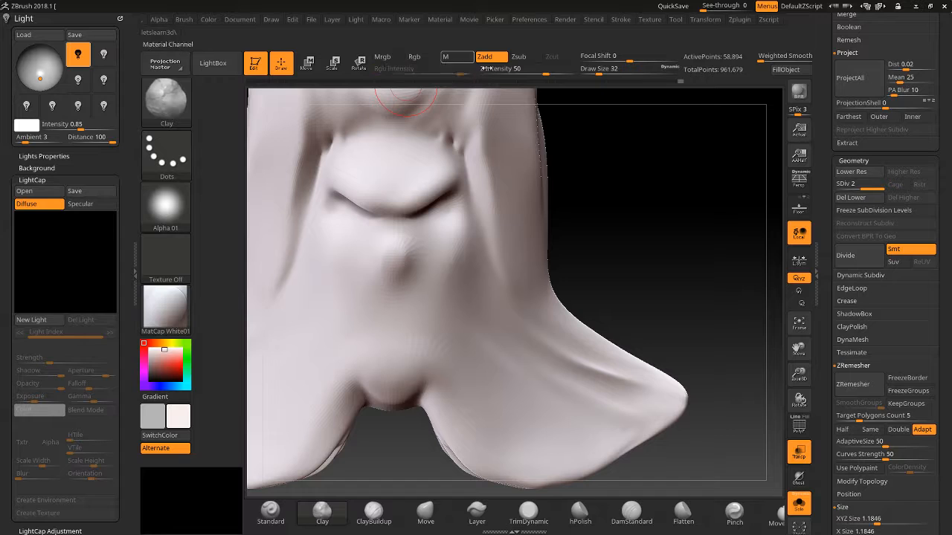
pyautogui.moveTo(511, 72); pyautogui.dragTo(507, 70)
pyautogui.press('[')
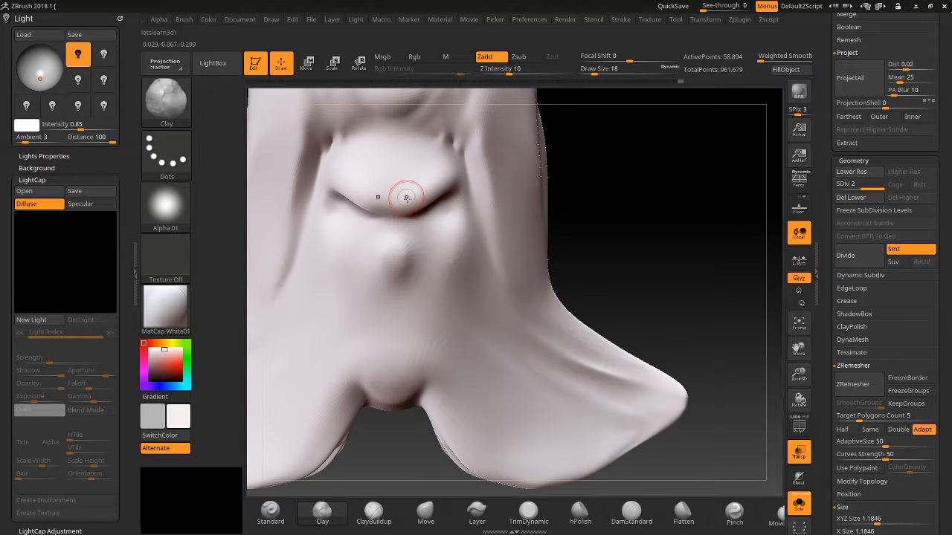
# Build up the nose's lower edge and upper surface with the Clay brush, varying the draw size between 18 and 46
pyautogui.press(']')
pyautogui.moveTo(409, 205); pyautogui.dragTo(408, 201)
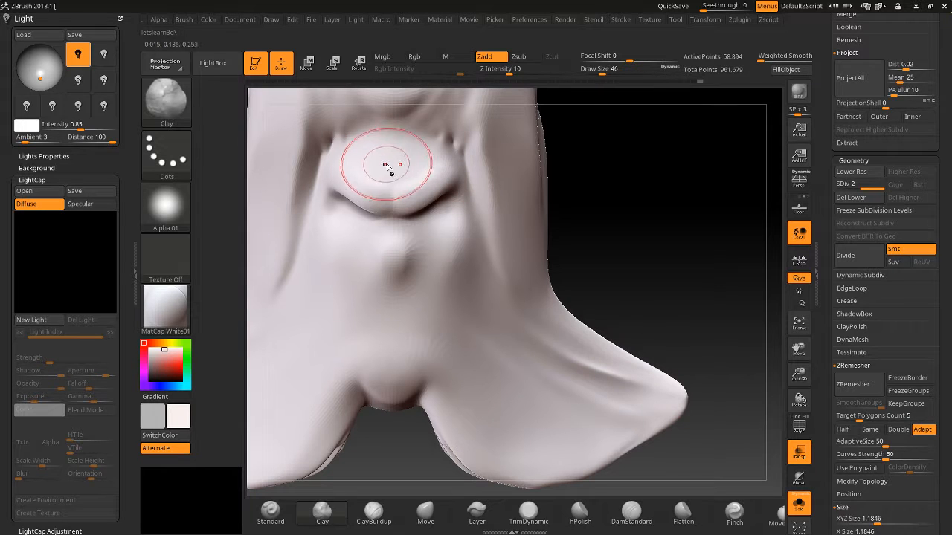
pyautogui.press('[')
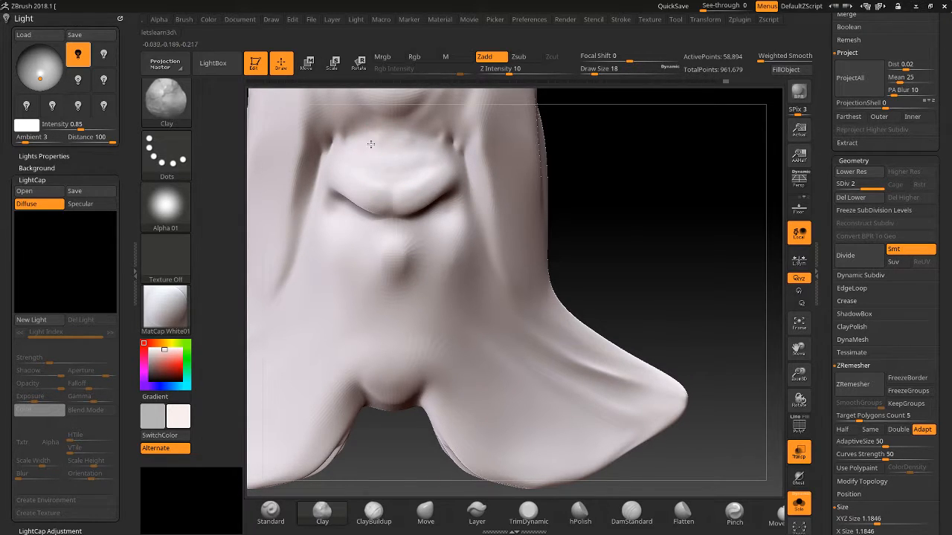
pyautogui.press(']')
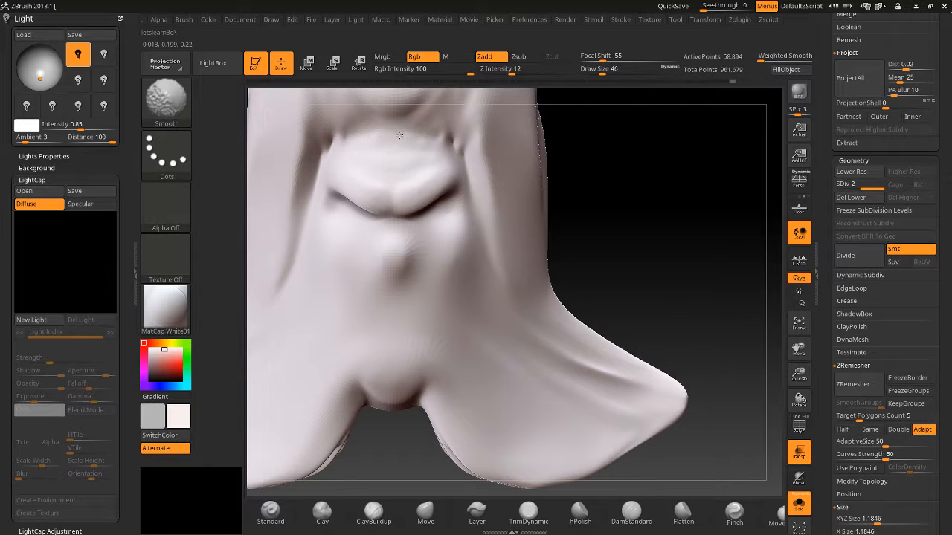
# Add clay around the rounded bump beneath the nose at draw size 24, and smooth its sides
pyautogui.moveTo(796, 350); pyautogui.dragTo(876, 398)
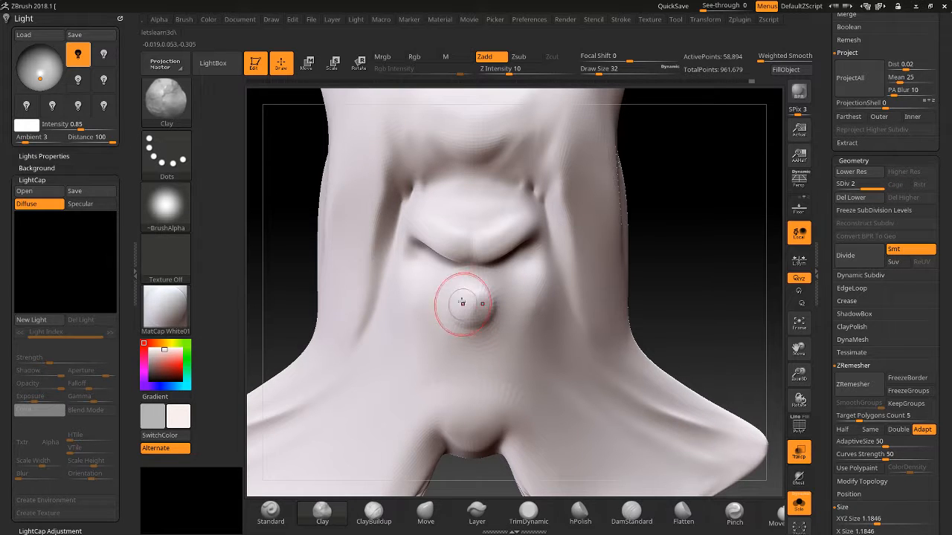
pyautogui.moveTo(654, 258)
pyautogui.mouseDown()
pyautogui.moveTo(691, 265)
pyautogui.moveTo(685, 245)
pyautogui.mouseUp()
pyautogui.press('[')
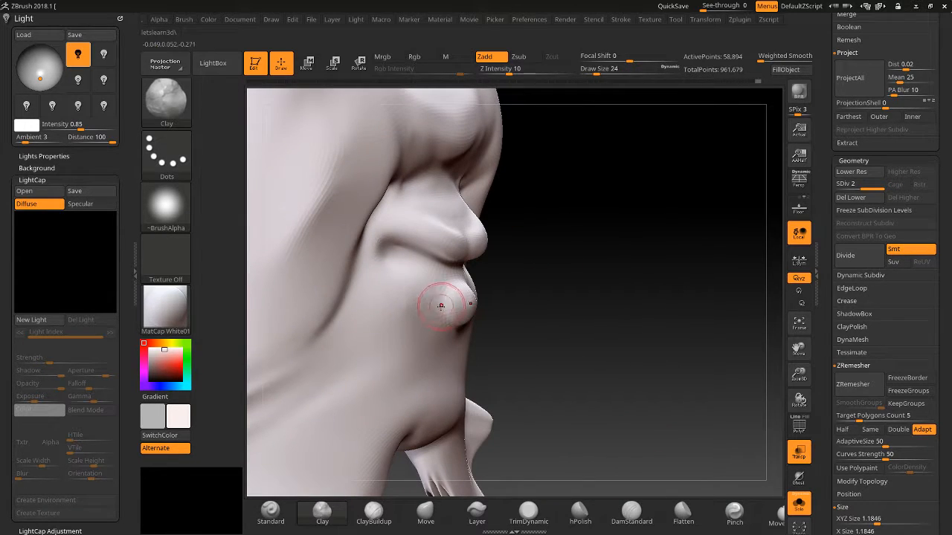
pyautogui.keyDown('shift'); pyautogui.moveTo(569, 278); pyautogui.dragTo(507, 286); pyautogui.keyUp('shift')
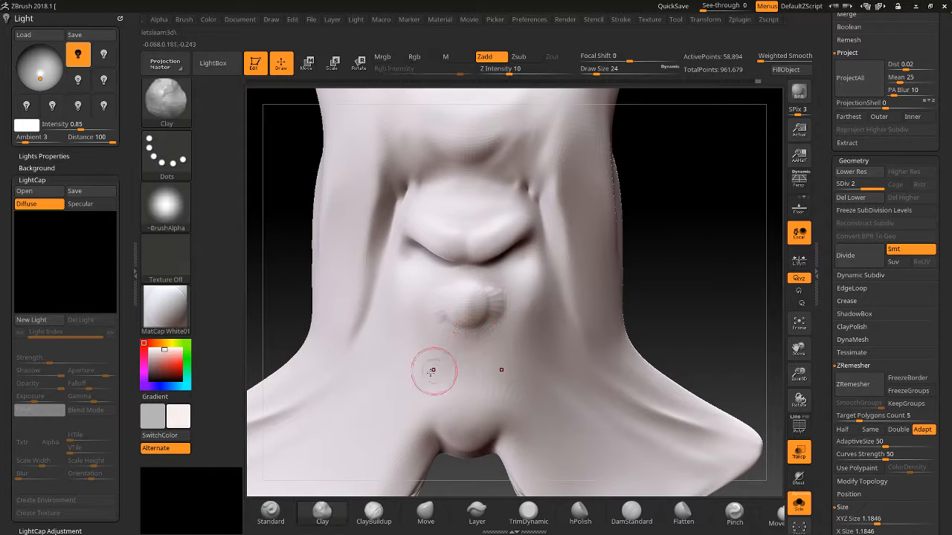
pyautogui.keyDown('shift'); pyautogui.moveTo(434, 304); pyautogui.dragTo(458, 318); pyautogui.keyUp('shift')
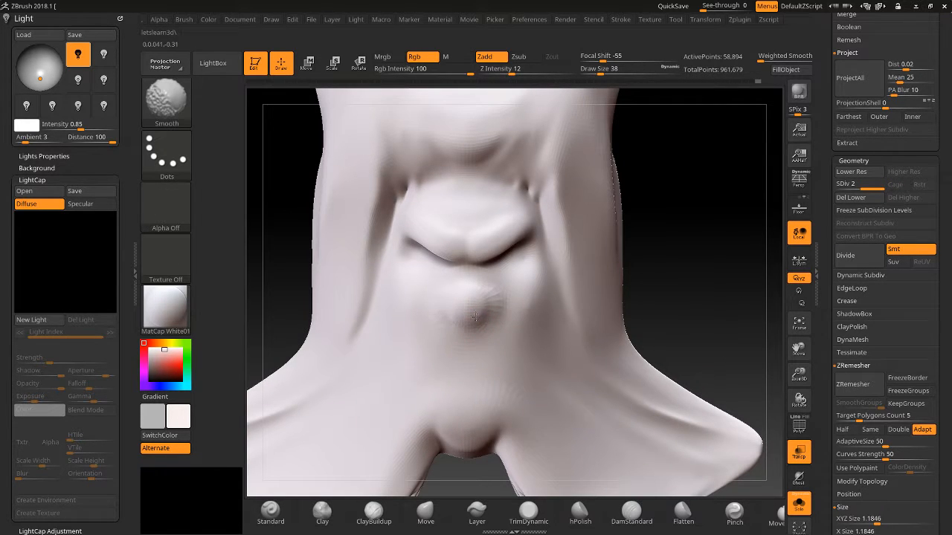
# Drop to subdivision level 1 and build up the bump beneath the nose with the Clay brush at draw sizes 24 and 38
pyautogui.hotkey('shift', 'd')
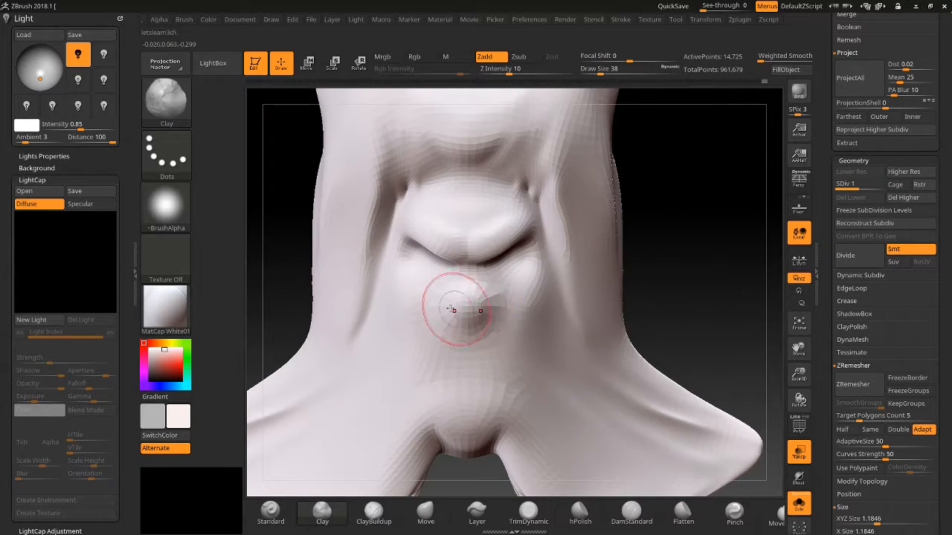
pyautogui.press('[')
pyautogui.moveTo(287, 265); pyautogui.dragTo(361, 287)
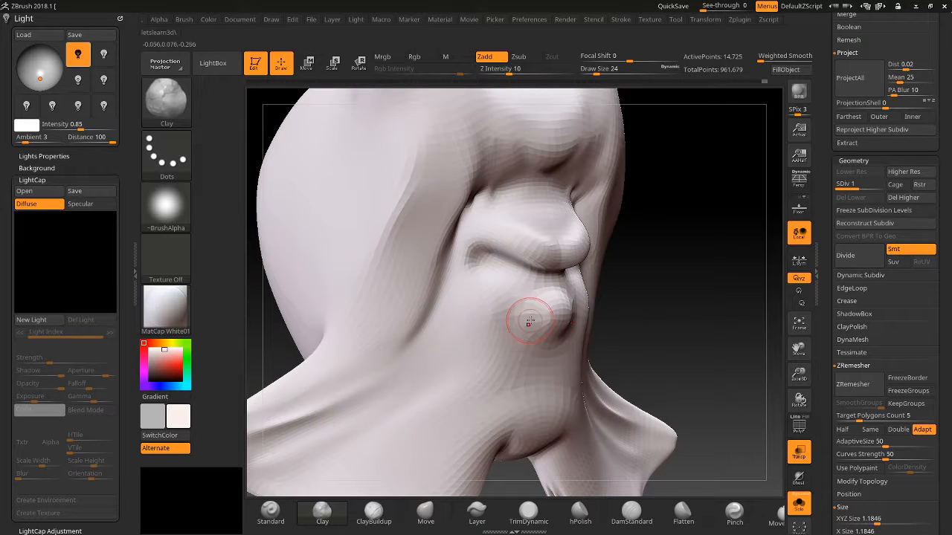
pyautogui.moveTo(626, 291)
pyautogui.mouseDown()
pyautogui.moveTo(554, 298)
pyautogui.moveTo(560, 319)
pyautogui.moveTo(549, 312)
pyautogui.mouseUp()
pyautogui.press(']')
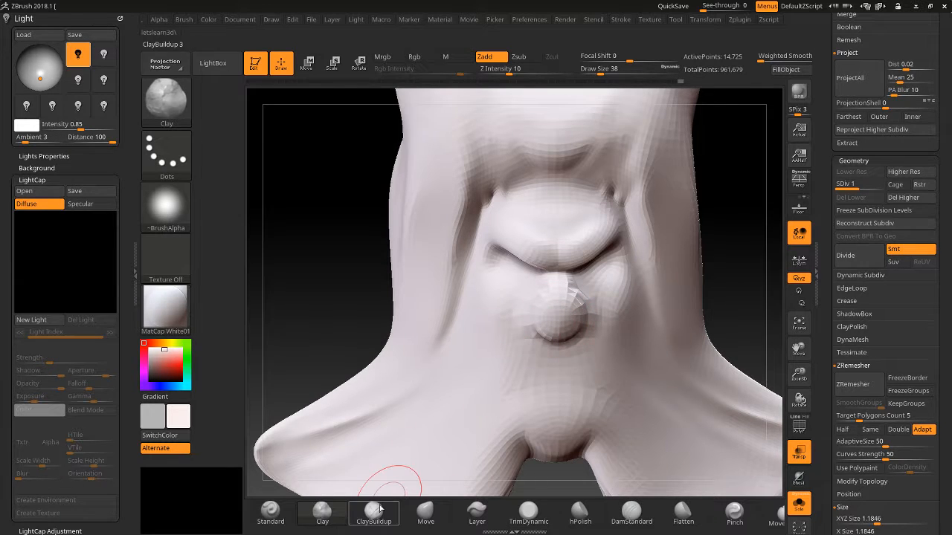
# Raise the lower part of the bump beneath the nose with the Standard brush at draw size 38
pyautogui.click(270, 512)
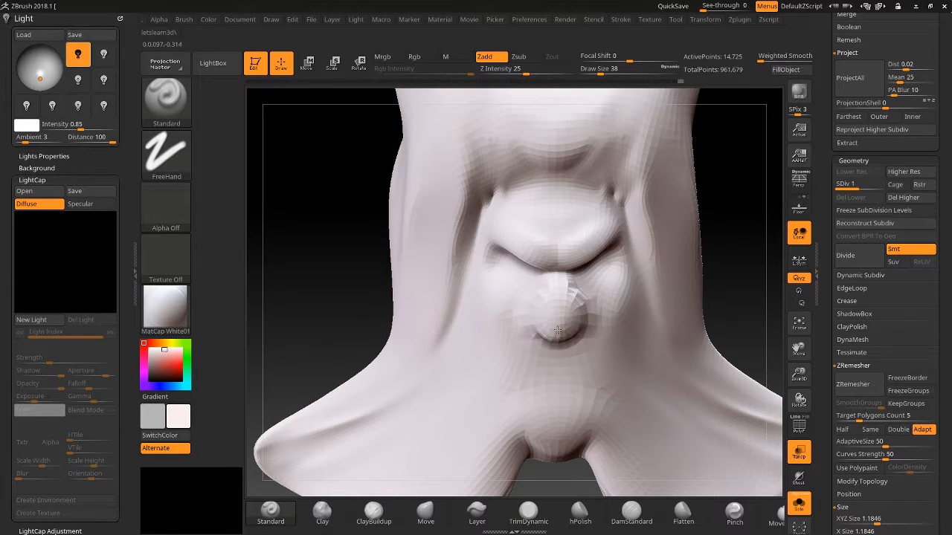
pyautogui.moveTo(551, 331); pyautogui.dragTo(546, 328)
pyautogui.moveTo(287, 287); pyautogui.dragTo(369, 287)
# Reshape the protruding bump beneath the nose from both sides with the Move brush, ending at draw size 52
pyautogui.click(426, 512)
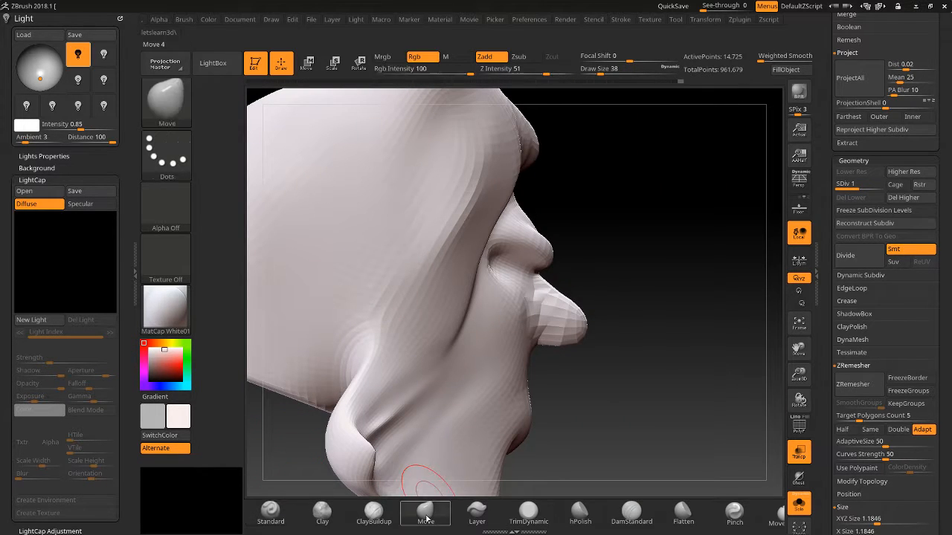
pyautogui.moveTo(575, 328); pyautogui.dragTo(551, 334)
pyautogui.moveTo(646, 335); pyautogui.dragTo(513, 334)
pyautogui.press('[')
pyautogui.press('[')
pyautogui.press('[')
pyautogui.moveTo(397, 325)
pyautogui.mouseDown()
pyautogui.moveTo(386, 339)
pyautogui.moveTo(382, 331)
pyautogui.mouseUp()
pyautogui.press(']')
pyautogui.keyDown('shift'); pyautogui.moveTo(661, 283); pyautogui.dragTo(725, 284); pyautogui.keyUp('shift')
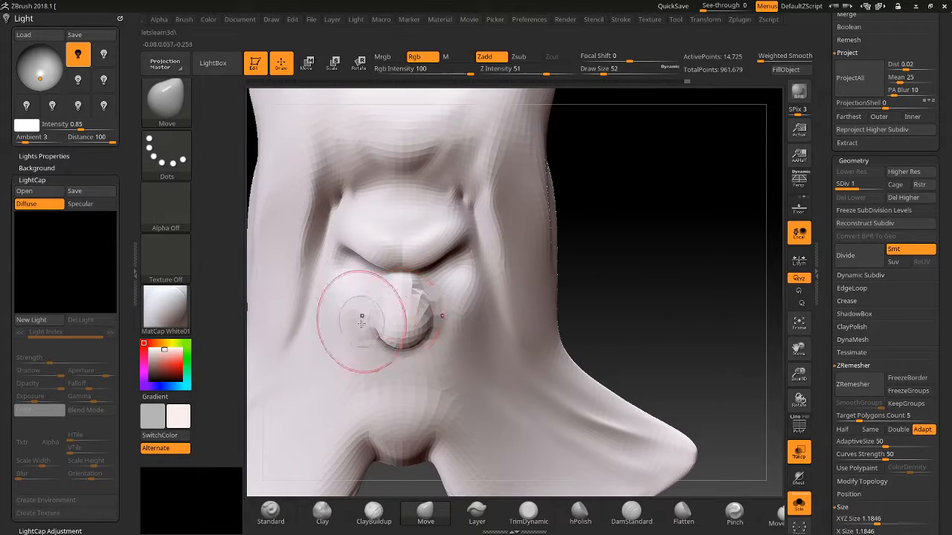
# Switch the sculpt back to subdivision level 2, keeping the Move brush at draw size 52
pyautogui.press('d')
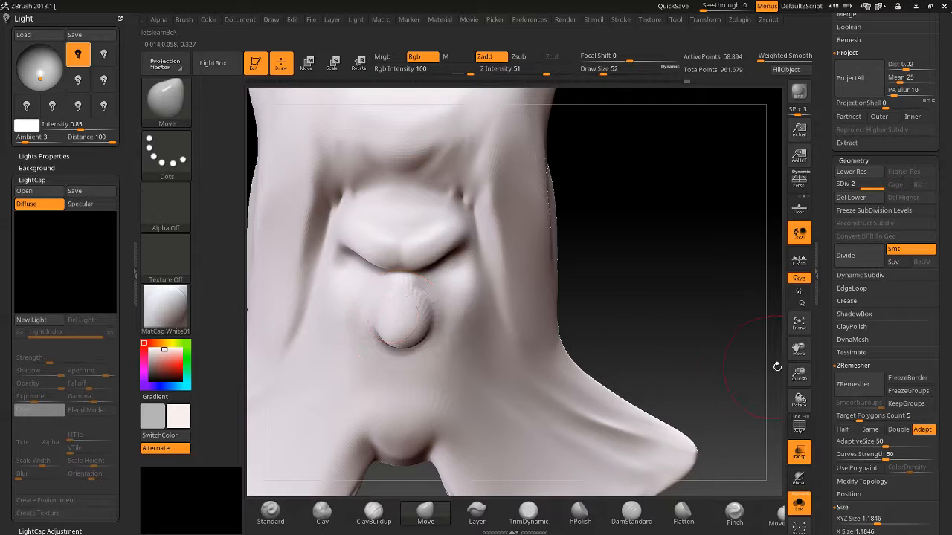
pyautogui.moveTo(798, 374)
pyautogui.mouseDown()
pyautogui.moveTo(798, 354)
pyautogui.moveTo(888, 342)
pyautogui.mouseUp()
pyautogui.press(']')
pyautogui.press('[')
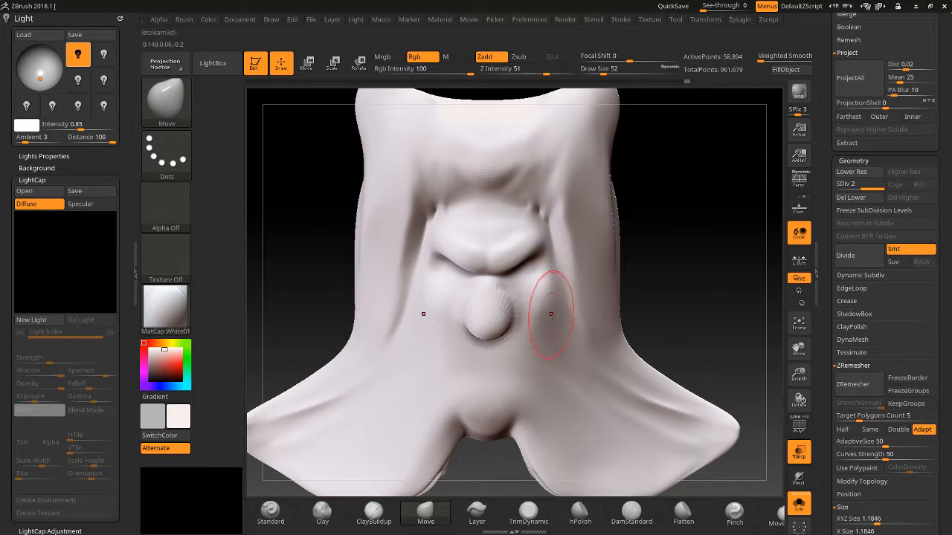
# Shape the cheek areas on both sides of the nose with the Move brush, reducing the draw size to 38
pyautogui.moveTo(537, 331); pyautogui.dragTo(537, 327)
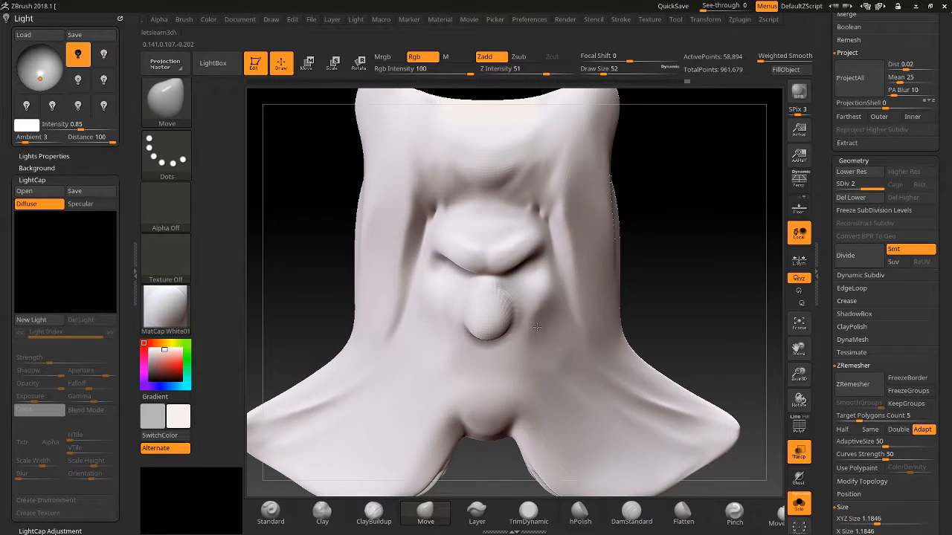
pyautogui.moveTo(436, 303)
pyautogui.mouseDown()
pyautogui.moveTo(427, 306)
pyautogui.moveTo(434, 312)
pyautogui.moveTo(426, 307)
pyautogui.mouseUp()
pyautogui.press('[')
pyautogui.press('[')
pyautogui.press('[')
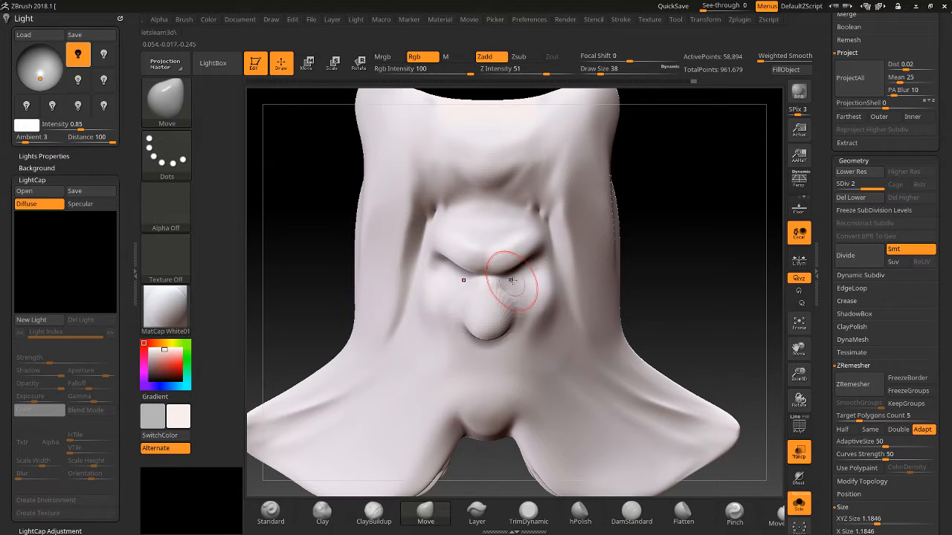
# Build up the cheeks and chin with the Clay brush at draw size 38 and smooth the added forms
pyautogui.click(321, 520)
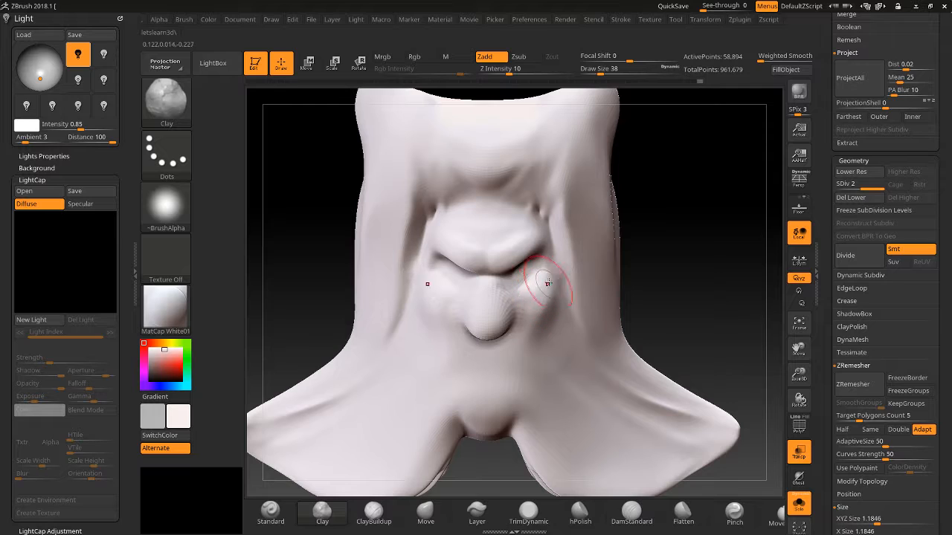
pyautogui.press('shift')
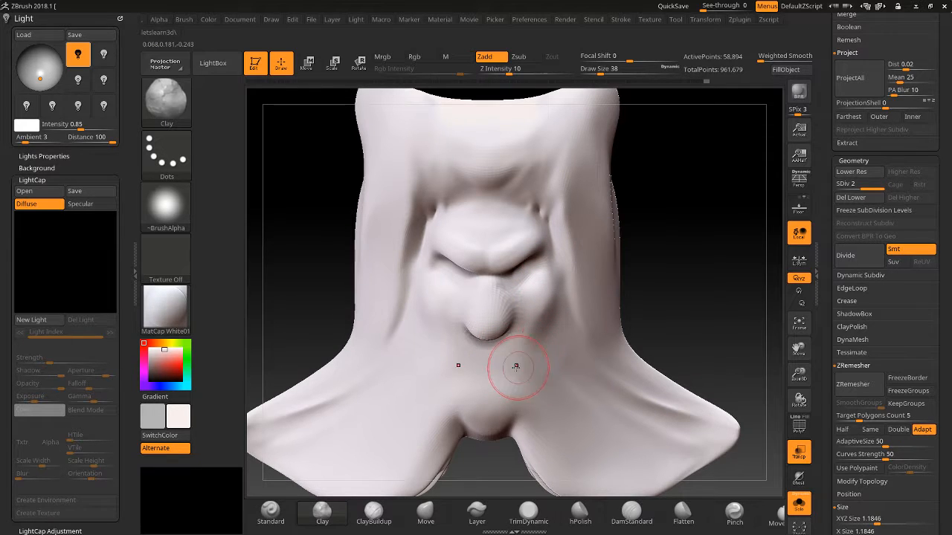
pyautogui.moveTo(491, 375)
pyautogui.mouseDown()
pyautogui.moveTo(473, 371)
pyautogui.moveTo(460, 386)
pyautogui.mouseUp()
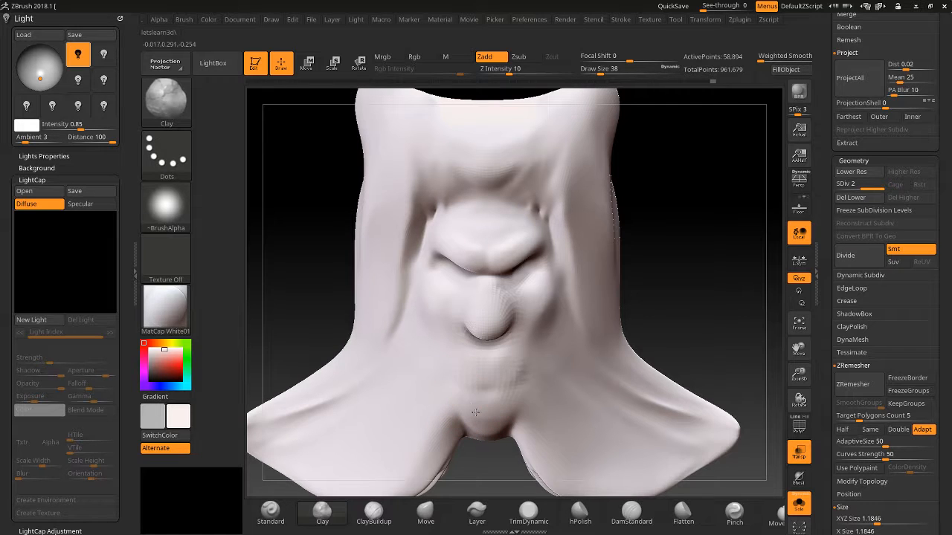
pyautogui.keyDown('shift'); pyautogui.moveTo(445, 417); pyautogui.dragTo(501, 381); pyautogui.keyUp('shift')
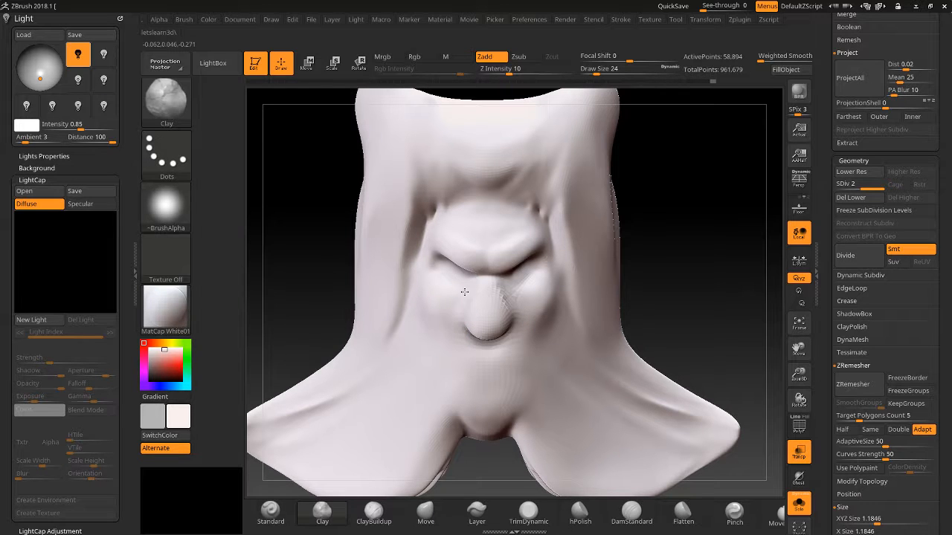
pyautogui.press('shift')
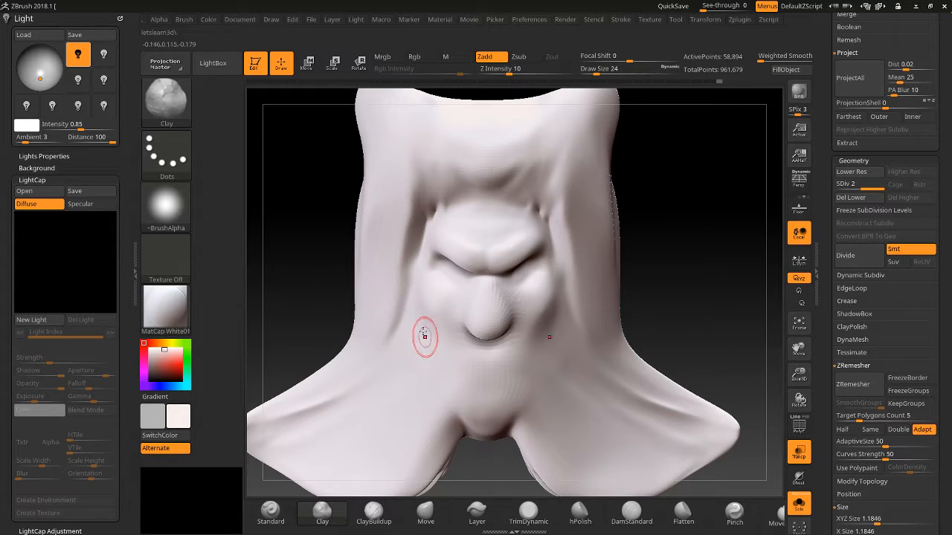
pyautogui.moveTo(258, 248)
pyautogui.mouseDown()
pyautogui.moveTo(300, 244)
pyautogui.moveTo(253, 251)
pyautogui.mouseUp()
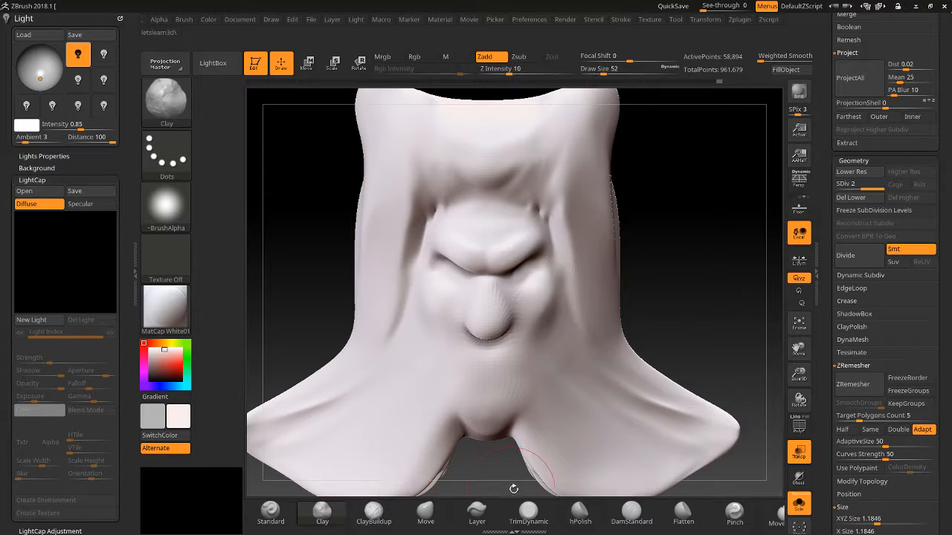
# Carve a crease along the jawline from chin to hood with the DamStandard brush at draw size 38
pyautogui.click(526, 513)
pyautogui.click(374, 513)
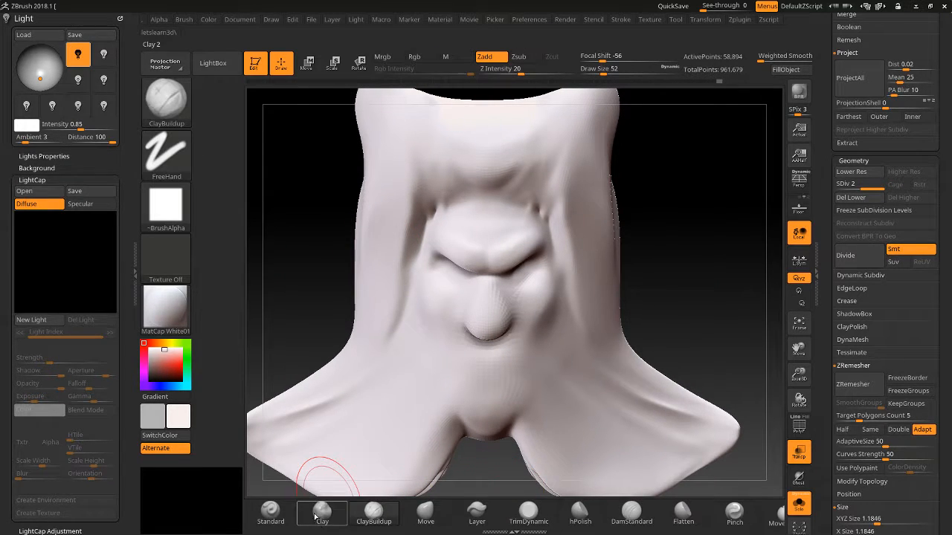
pyautogui.click(632, 512)
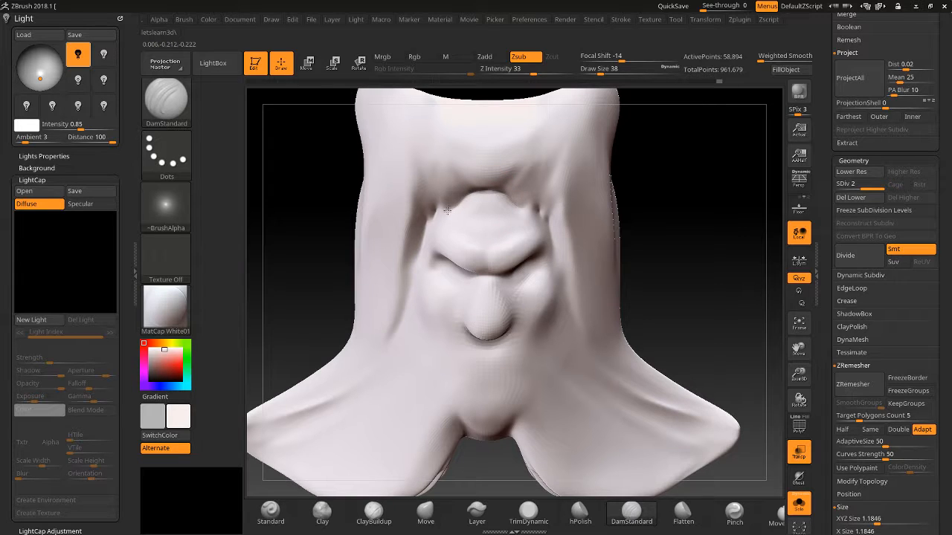
pyautogui.moveTo(447, 212)
pyautogui.mouseDown()
pyautogui.moveTo(414, 301)
pyautogui.moveTo(452, 413)
pyautogui.moveTo(484, 443)
pyautogui.mouseUp()
pyautogui.moveTo(644, 273)
pyautogui.mouseDown()
pyautogui.moveTo(595, 276)
pyautogui.moveTo(738, 283)
pyautogui.moveTo(595, 334)
pyautogui.mouseUp()
pyautogui.hotkey('ctrl', 'z')
pyautogui.moveTo(495, 429); pyautogui.dragTo(561, 367)
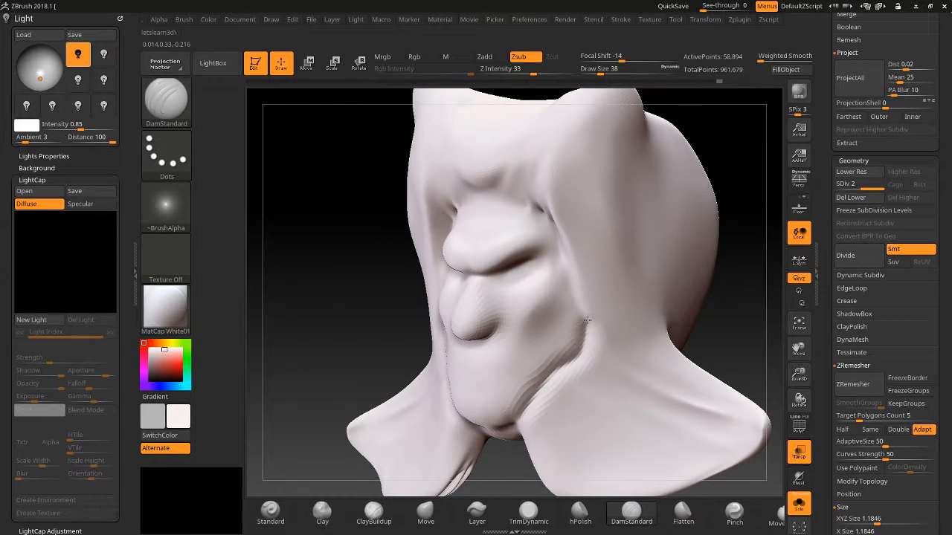
pyautogui.moveTo(394, 336)
pyautogui.mouseDown()
pyautogui.moveTo(340, 334)
pyautogui.moveTo(393, 373)
pyautogui.moveTo(437, 376)
pyautogui.moveTo(392, 366)
pyautogui.mouseUp()
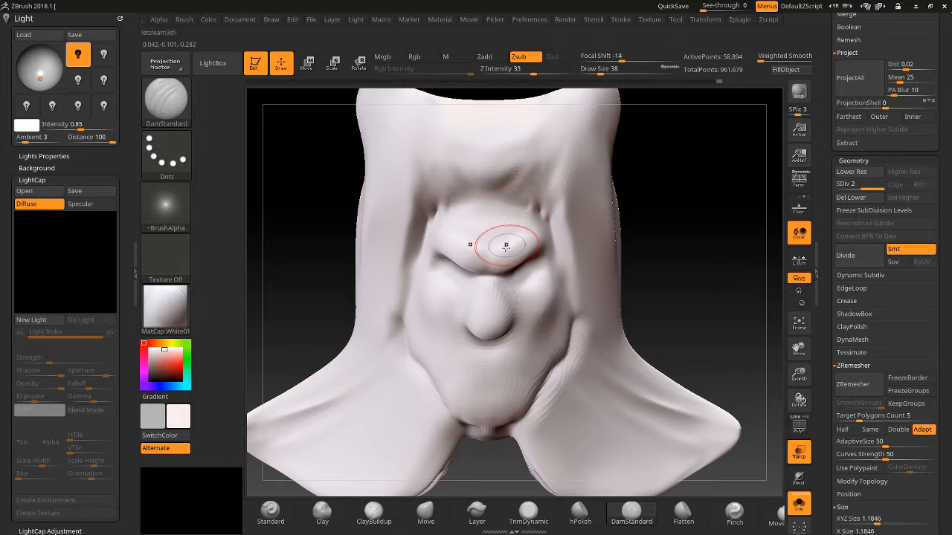
# Try carving grooves into the forehead between the brow and the hood with the DamStandard brush
pyautogui.moveTo(508, 189)
pyautogui.mouseDown()
pyautogui.moveTo(455, 199)
pyautogui.moveTo(433, 217)
pyautogui.moveTo(370, 365)
pyautogui.mouseUp()
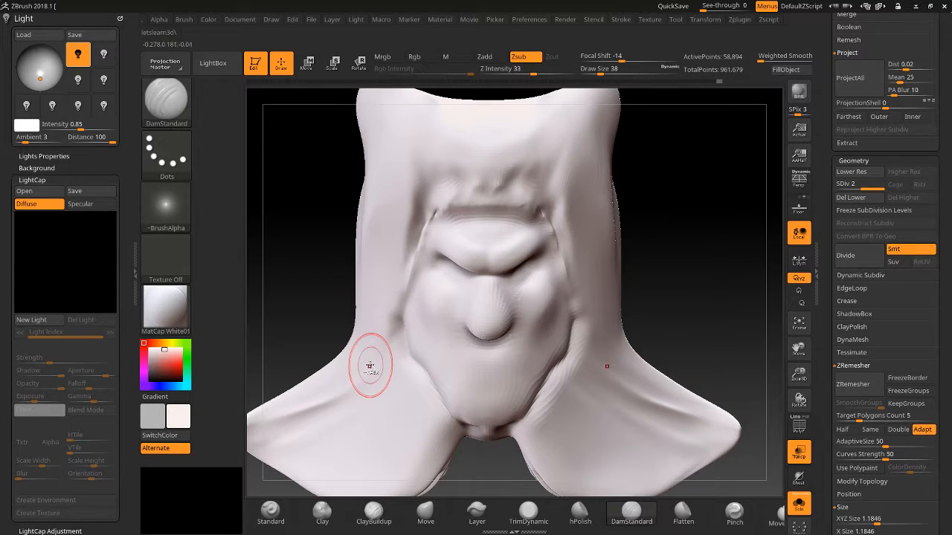
pyautogui.hotkey('ctrl', 'z')
pyautogui.moveTo(505, 195); pyautogui.dragTo(497, 229)
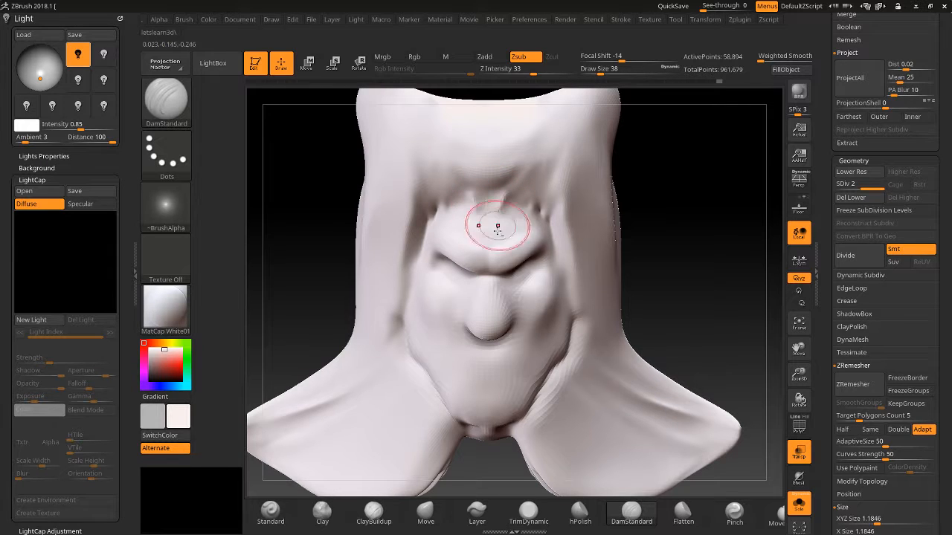
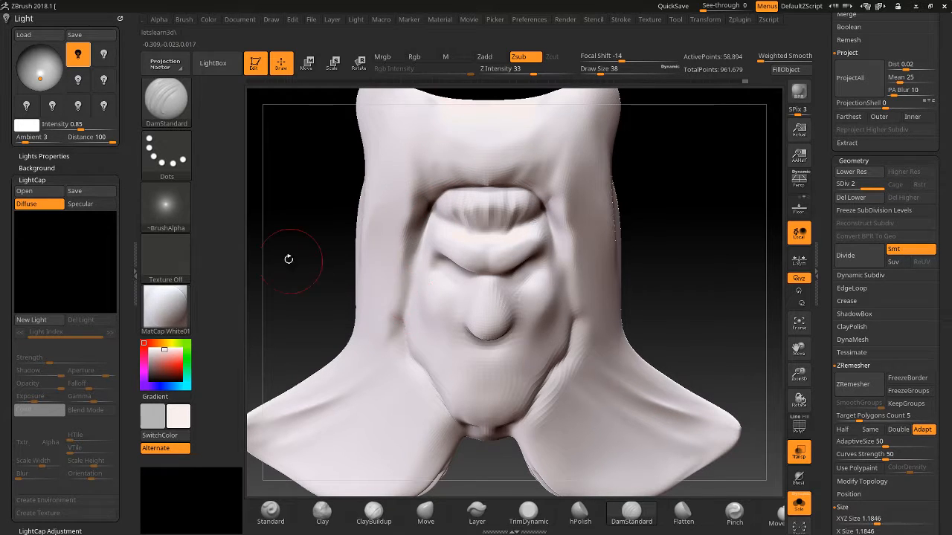
pyautogui.moveTo(282, 258)
pyautogui.mouseDown()
pyautogui.moveTo(312, 253)
pyautogui.moveTo(251, 258)
pyautogui.moveTo(331, 241)
pyautogui.mouseUp()
pyautogui.press('ctrl')
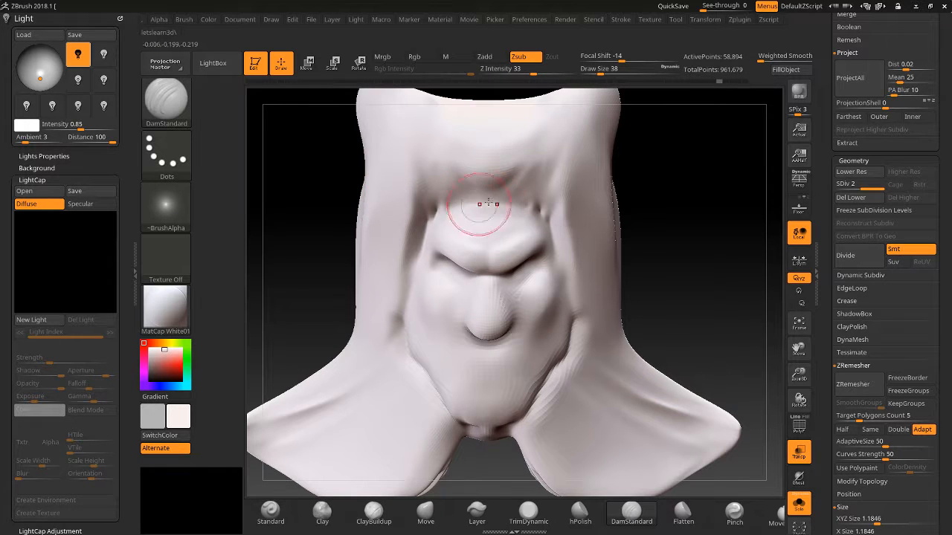
# Carve the hood's edge above the brow with the DamStandard brush, then smooth its corners at draw size 52
pyautogui.moveTo(488, 203); pyautogui.dragTo(420, 228)
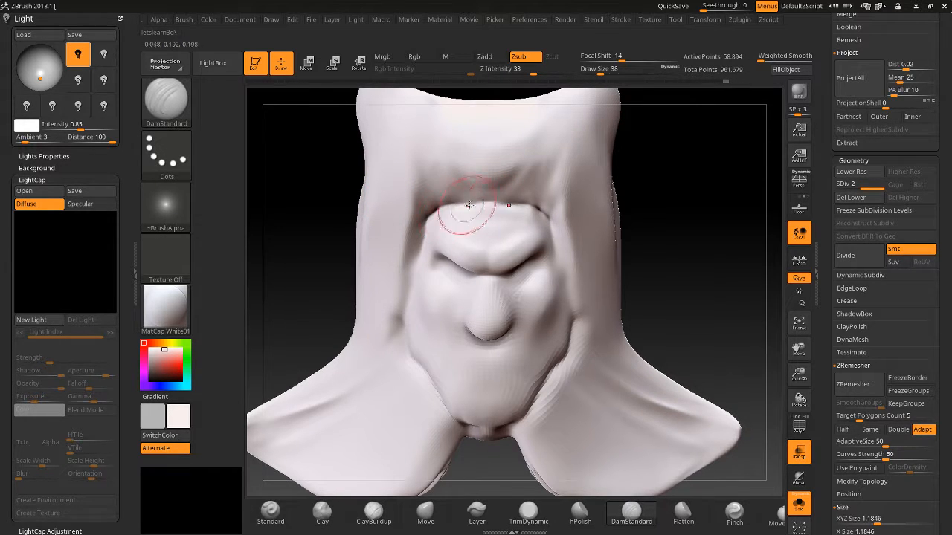
pyautogui.moveTo(323, 260); pyautogui.dragTo(367, 220)
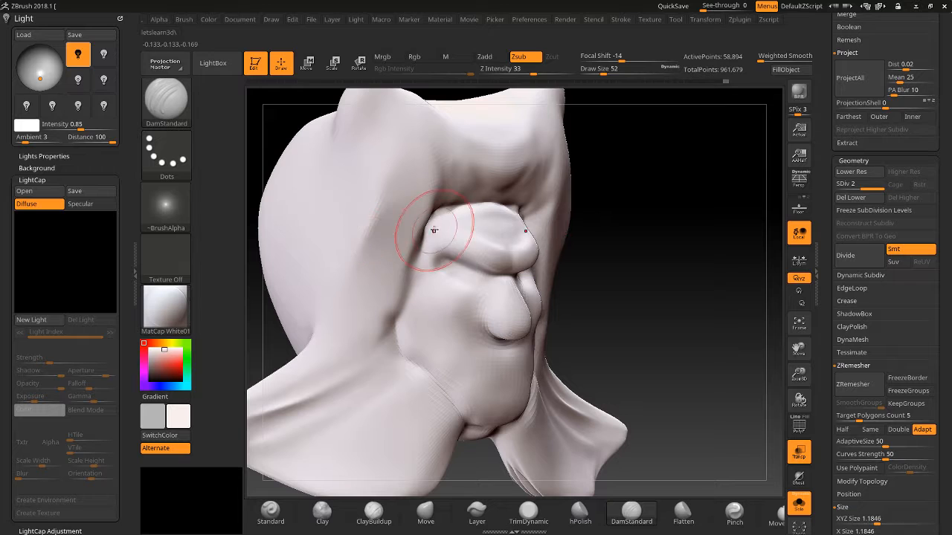
pyautogui.keyDown('shift'); pyautogui.moveTo(645, 195); pyautogui.dragTo(595, 209); pyautogui.keyUp('shift')
pyautogui.moveTo(428, 227)
pyautogui.keyDown('shift'); pyautogui.mouseDown()
pyautogui.moveTo(499, 197)
pyautogui.moveTo(440, 216)
pyautogui.mouseUp(); pyautogui.keyUp('shift')
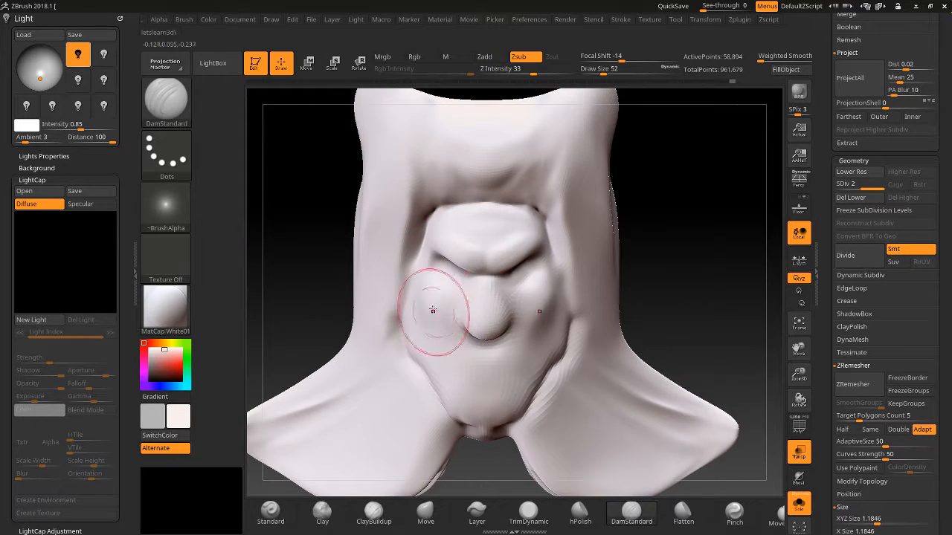
# Mask the whole face inside the hood opening and trim the mask back to the face outline
pyautogui.keyDown('ctrl'); pyautogui.click(486, 226); pyautogui.keyUp('ctrl')
pyautogui.moveTo(486, 225)
pyautogui.keyDown('ctrl'); pyautogui.mouseDown()
pyautogui.moveTo(446, 246)
pyautogui.moveTo(424, 327)
pyautogui.moveTo(446, 379)
pyautogui.moveTo(450, 313)
pyautogui.moveTo(442, 387)
pyautogui.moveTo(458, 413)
pyautogui.moveTo(413, 342)
pyautogui.moveTo(438, 222)
pyautogui.moveTo(426, 223)
pyautogui.mouseUp(); pyautogui.keyUp('ctrl')
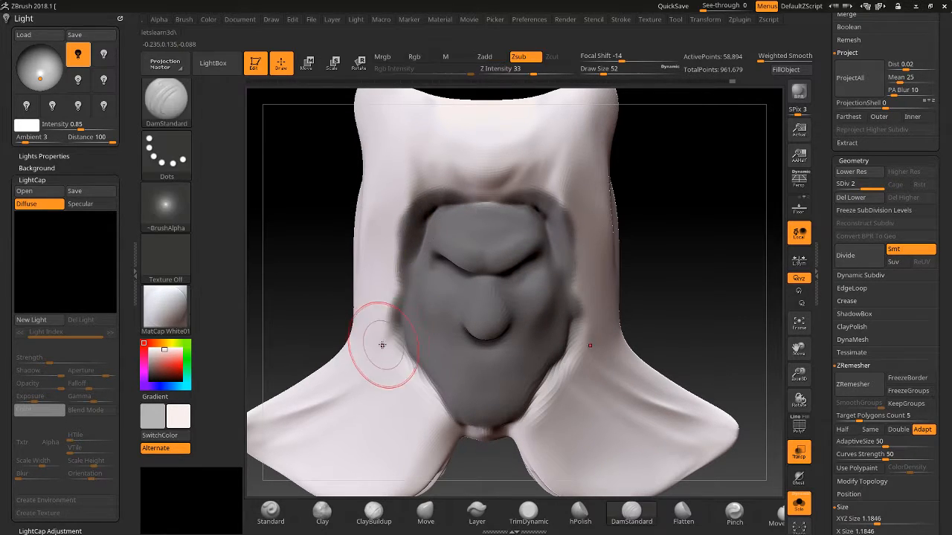
pyautogui.moveTo(389, 254)
pyautogui.keyDown('ctrl'); pyautogui.keyDown('alt'); pyautogui.mouseDown()
pyautogui.moveTo(387, 268)
pyautogui.moveTo(428, 195)
pyautogui.moveTo(412, 196)
pyautogui.mouseUp(); pyautogui.keyUp('alt'); pyautogui.keyUp('ctrl')
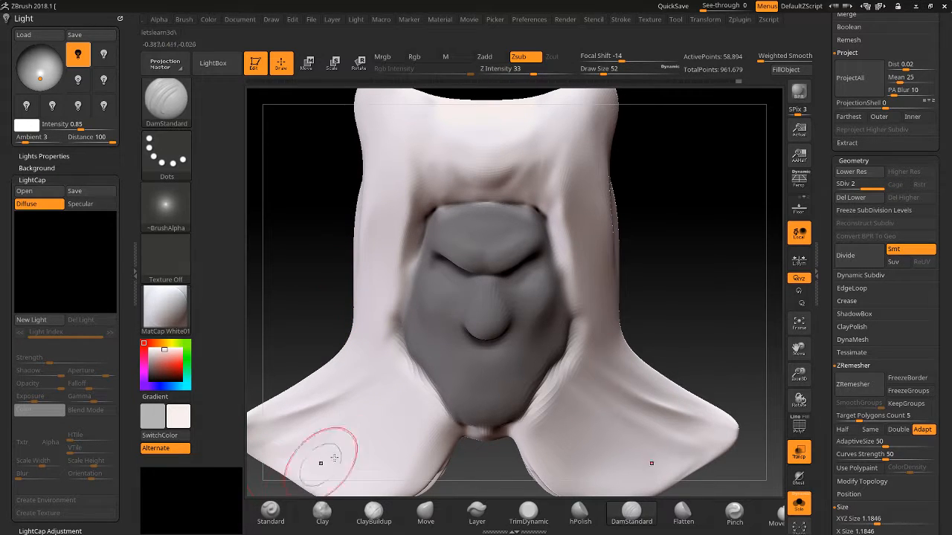
# Pull the hood's opening edge closely around the masked face with the Move brush at draw size 94
pyautogui.press(']')
pyautogui.press(']')
pyautogui.press(']')
pyautogui.press(']')
pyautogui.moveTo(424, 222)
pyautogui.mouseDown()
pyautogui.moveTo(440, 226)
pyautogui.moveTo(469, 205)
pyautogui.moveTo(450, 217)
pyautogui.mouseUp()
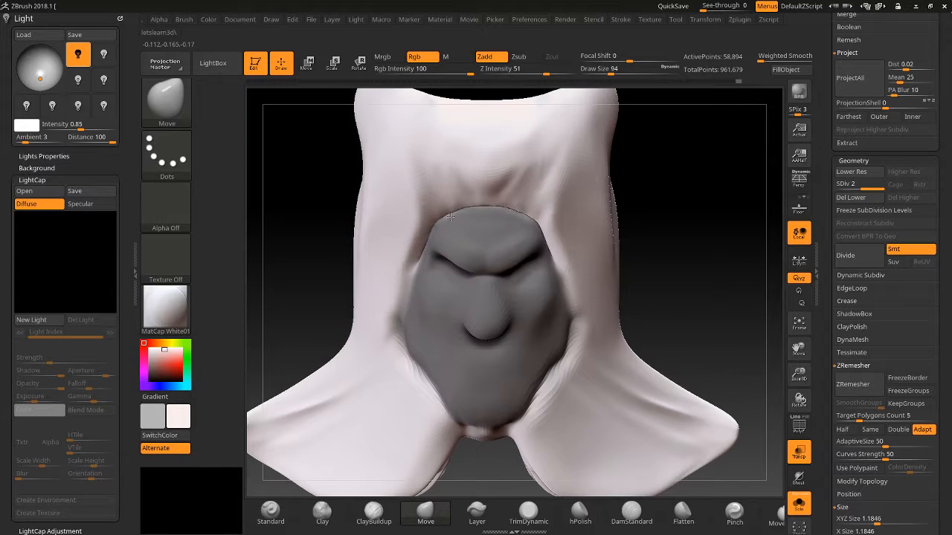
pyautogui.moveTo(328, 243); pyautogui.dragTo(319, 195)
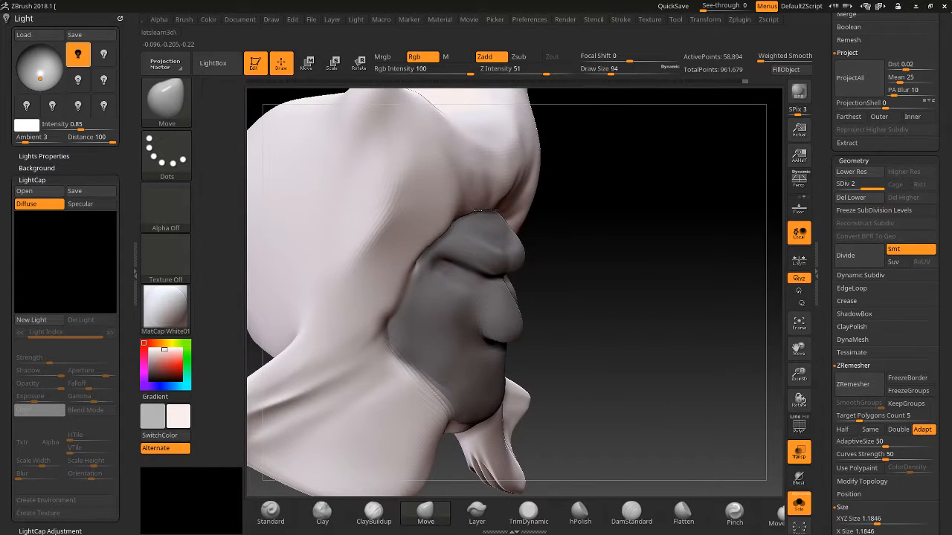
pyautogui.moveTo(411, 276); pyautogui.dragTo(419, 279)
pyautogui.moveTo(389, 325)
pyautogui.mouseDown()
pyautogui.moveTo(401, 328)
pyautogui.moveTo(398, 349)
pyautogui.mouseUp()
# Check the hood from the side and front, then clear the mask from the face
pyautogui.keyDown('shift'); pyautogui.moveTo(641, 299); pyautogui.dragTo(568, 324); pyautogui.keyUp('shift')
pyautogui.keyDown('shift'); pyautogui.moveTo(662, 354); pyautogui.dragTo(565, 360); pyautogui.keyUp('shift')
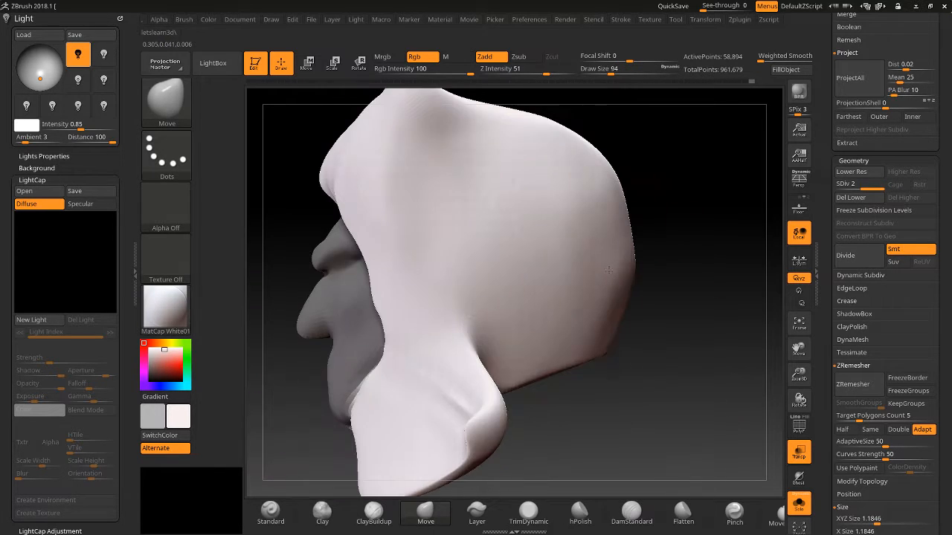
pyautogui.moveTo(633, 397); pyautogui.dragTo(755, 347)
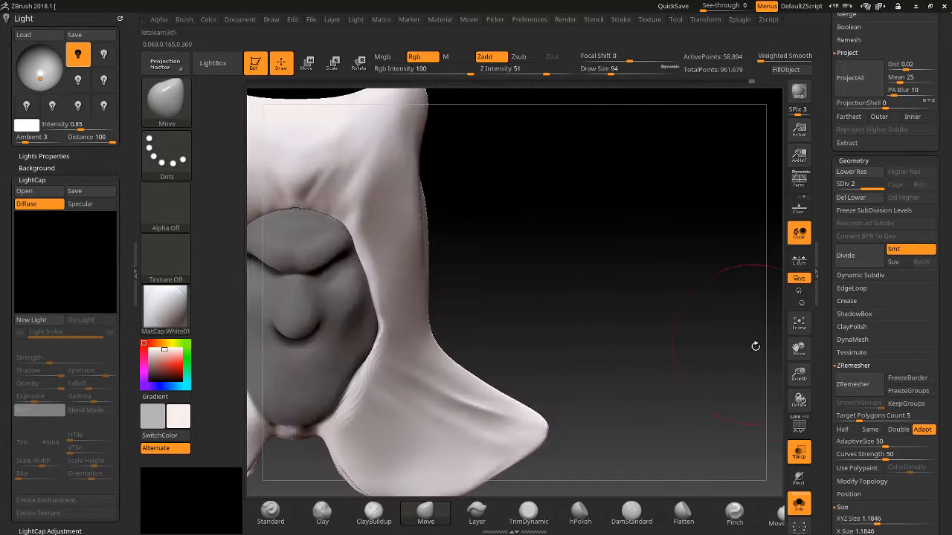
pyautogui.moveTo(803, 374); pyautogui.dragTo(801, 353)
pyautogui.moveTo(798, 353); pyautogui.dragTo(869, 334)
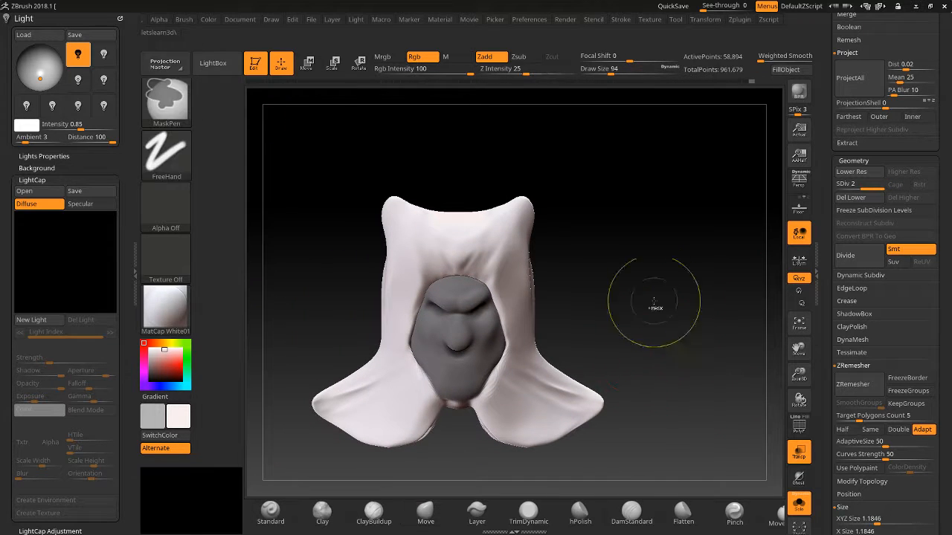
pyautogui.moveTo(655, 303)
pyautogui.keyDown('ctrl'); pyautogui.mouseDown()
pyautogui.moveTo(649, 313)
pyautogui.moveTo(627, 305)
pyautogui.moveTo(657, 308)
pyautogui.mouseUp(); pyautogui.keyUp('ctrl')
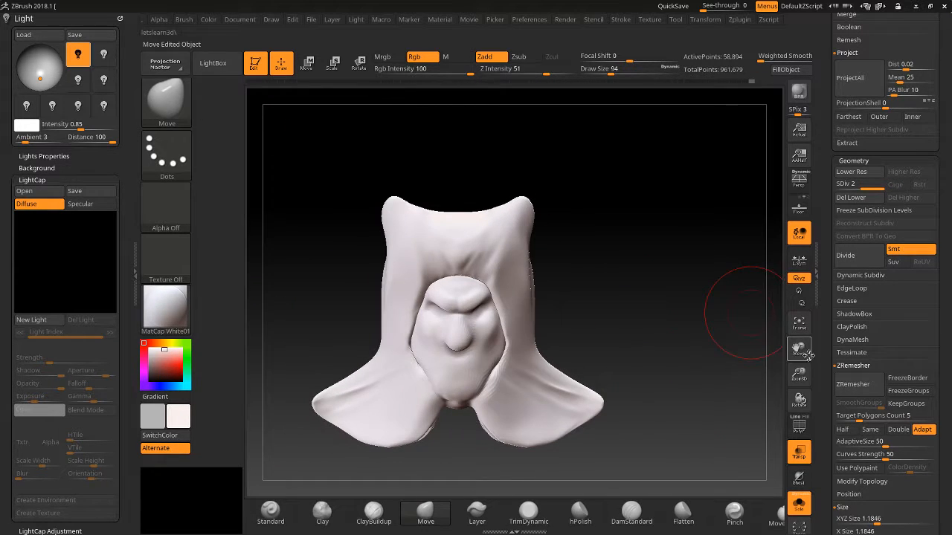
# Push the hood's pointed upper corners down with the Move brush at draw size 164, rounding the top of the head
pyautogui.moveTo(803, 372); pyautogui.dragTo(808, 392)
pyautogui.moveTo(800, 351)
pyautogui.mouseDown()
pyautogui.moveTo(829, 346)
pyautogui.moveTo(786, 351)
pyautogui.mouseUp()
pyautogui.moveTo(799, 374)
pyautogui.mouseDown()
pyautogui.moveTo(798, 353)
pyautogui.moveTo(799, 375)
pyautogui.mouseUp()
pyautogui.press(']')
pyautogui.press(']')
pyautogui.press(']')
pyautogui.press(']')
pyautogui.press(']')
pyautogui.press(']')
pyautogui.press(']')
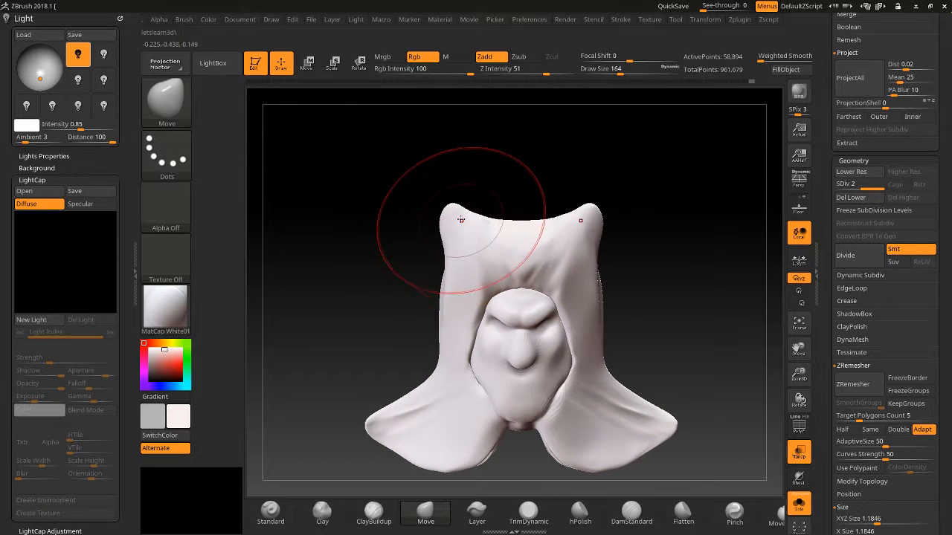
pyautogui.moveTo(461, 220); pyautogui.dragTo(455, 274)
pyautogui.moveTo(340, 308)
pyautogui.mouseDown()
pyautogui.moveTo(382, 300)
pyautogui.moveTo(352, 294)
pyautogui.mouseUp()
pyautogui.press('shift')
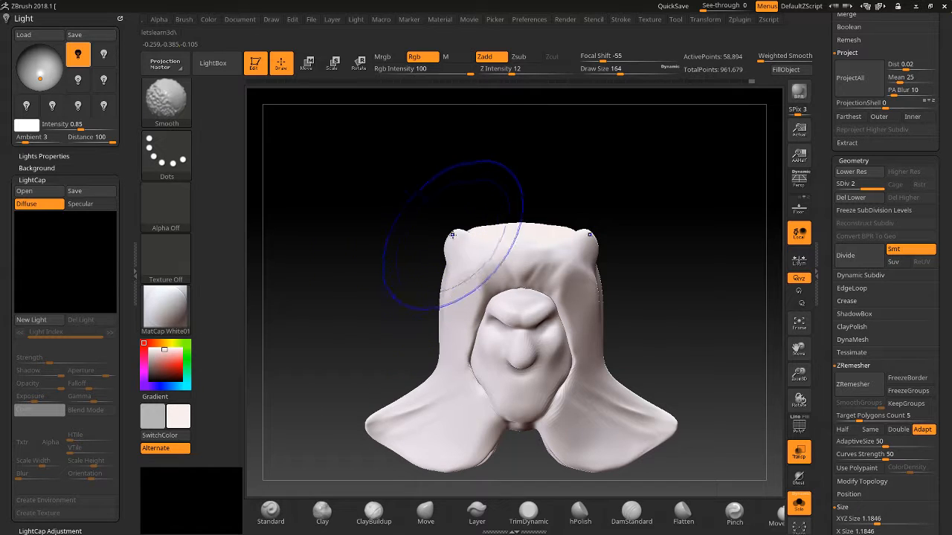
# Adjust the sides of the nose and the hood's upper corner bumps with the Move brush at draw size 52
pyautogui.moveTo(799, 374); pyautogui.dragTo(800, 393)
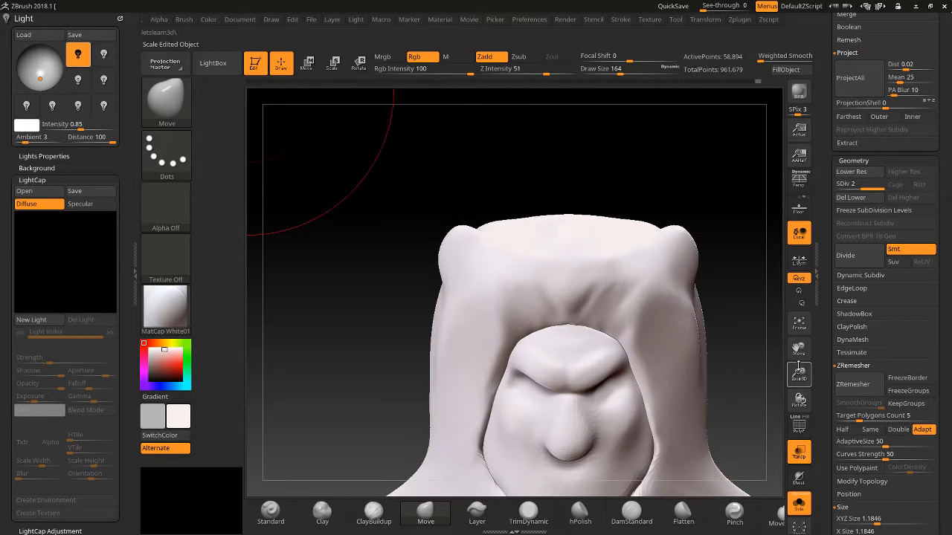
pyautogui.moveTo(798, 348); pyautogui.dragTo(704, 292)
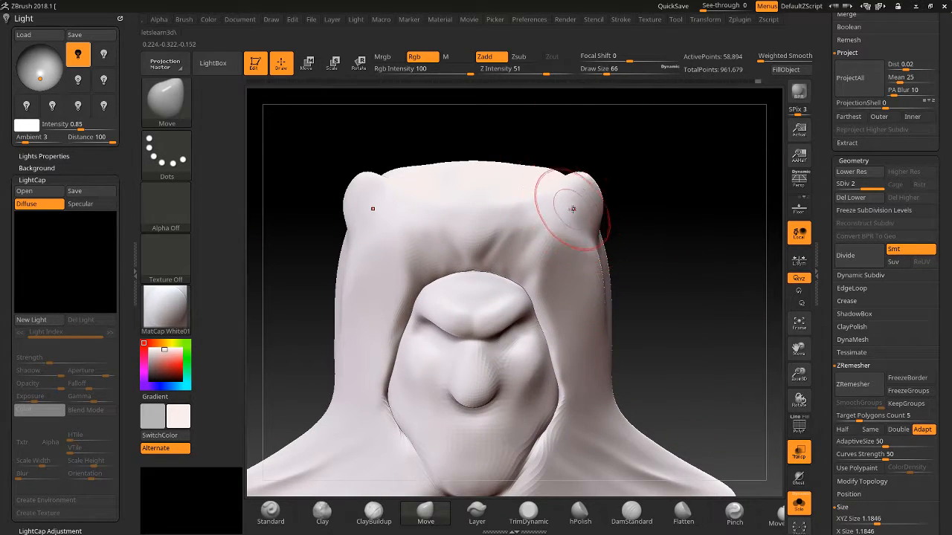
pyautogui.press('[')
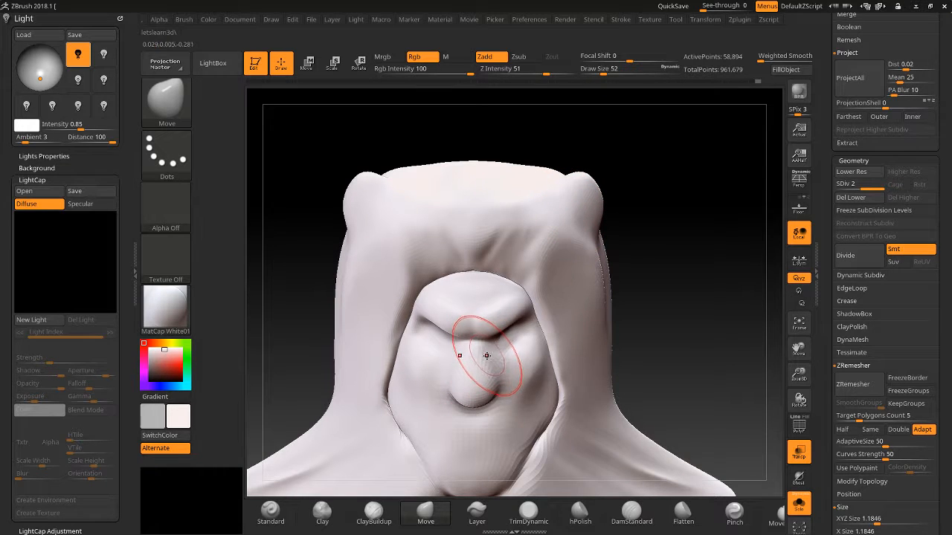
pyautogui.moveTo(487, 356); pyautogui.dragTo(485, 359)
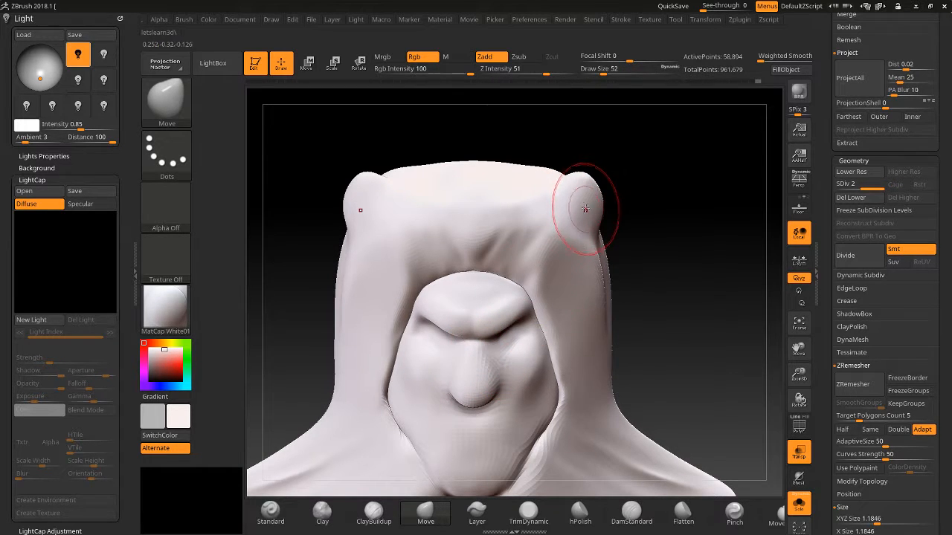
pyautogui.moveTo(585, 209); pyautogui.dragTo(574, 225)
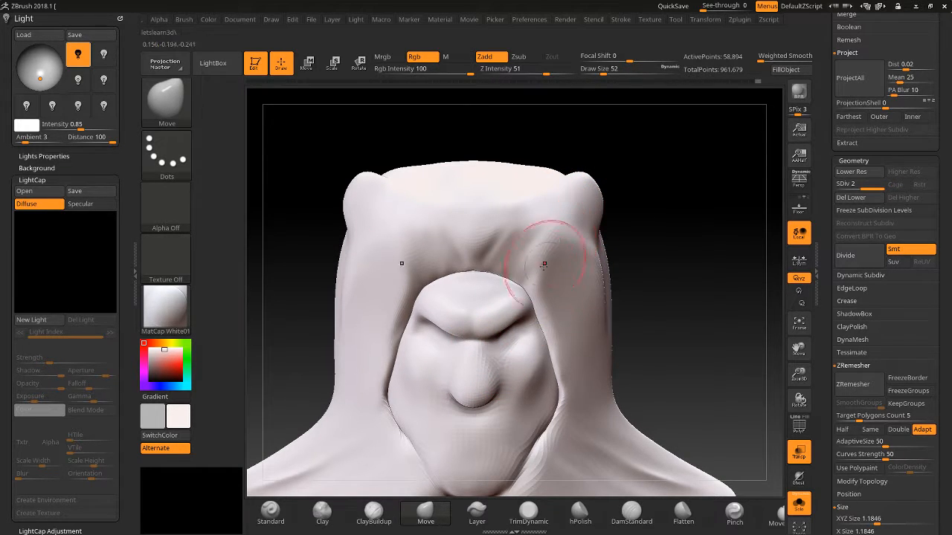
# Hollow the hood's upper corner bumps with the Clay brush at draw size 52, and thicken their rims with the Standard brush at draw size 38
pyautogui.click(334, 523)
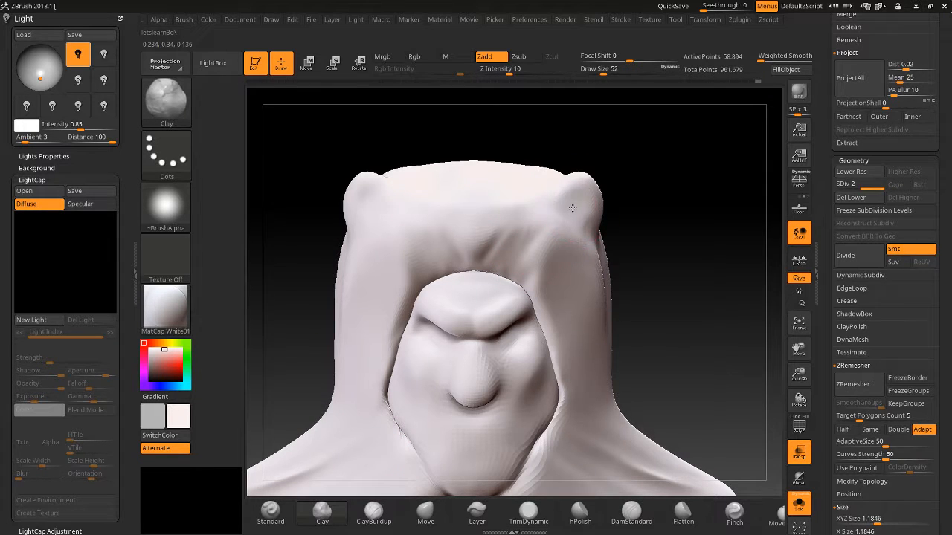
pyautogui.keyDown('alt'); pyautogui.moveTo(572, 208); pyautogui.dragTo(563, 206); pyautogui.keyUp('alt')
pyautogui.moveTo(674, 195)
pyautogui.mouseDown()
pyautogui.moveTo(635, 221)
pyautogui.moveTo(593, 231)
pyautogui.moveTo(599, 244)
pyautogui.mouseUp()
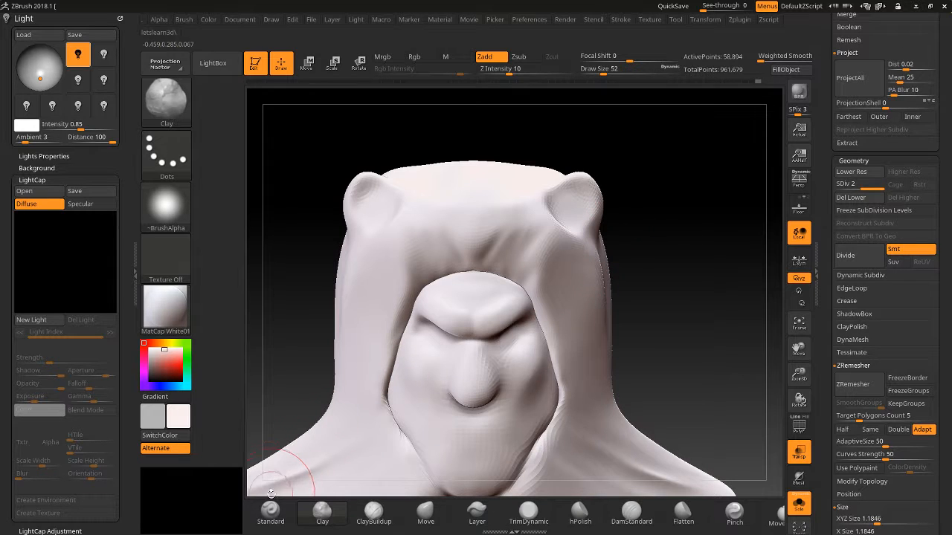
pyautogui.click(277, 520)
pyautogui.moveTo(539, 204)
pyautogui.mouseDown()
pyautogui.moveTo(568, 174)
pyautogui.moveTo(592, 192)
pyautogui.moveTo(580, 178)
pyautogui.moveTo(552, 185)
pyautogui.moveTo(566, 241)
pyautogui.mouseUp()
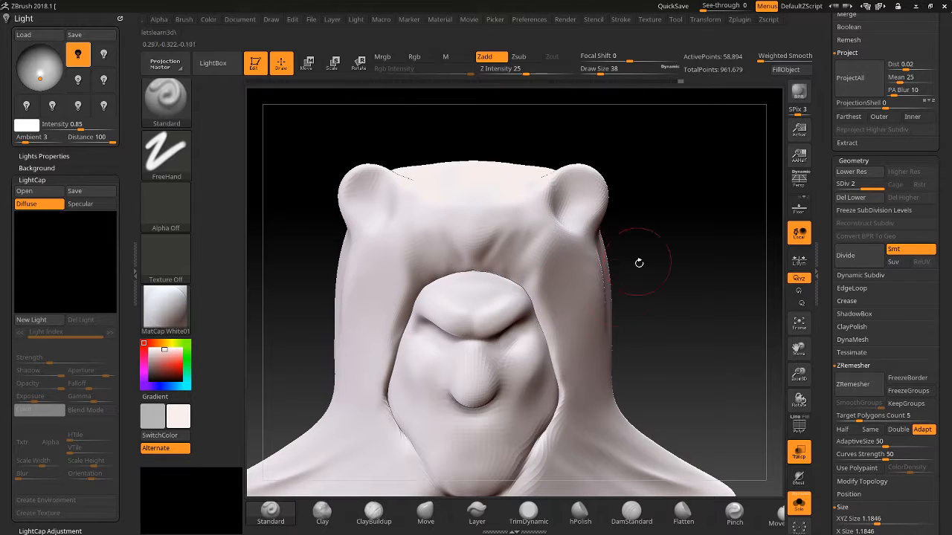
pyautogui.press(']')
pyautogui.moveTo(504, 344)
pyautogui.mouseDown()
pyautogui.moveTo(522, 339)
pyautogui.moveTo(509, 354)
pyautogui.moveTo(531, 374)
pyautogui.moveTo(525, 388)
pyautogui.moveTo(528, 381)
pyautogui.mouseUp()
pyautogui.hotkey('ctrl', 'z')
pyautogui.press(']')
pyautogui.press(']')
pyautogui.press(']')
pyautogui.press('[')
pyautogui.press('[')
pyautogui.press('[')
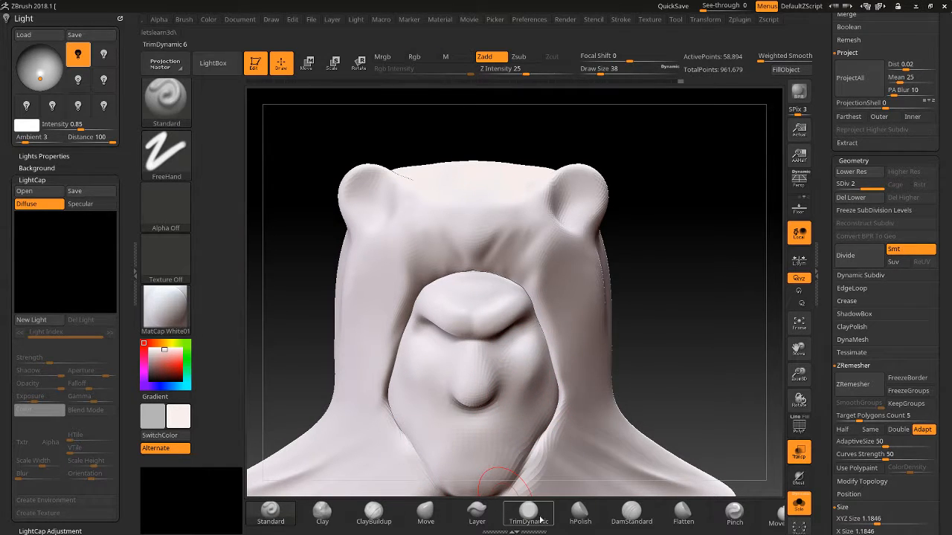
# Flatten the cheeks on both sides of the nose with the TrimDynamic brush at draw size 52 and smooth the surface
pyautogui.click(537, 518)
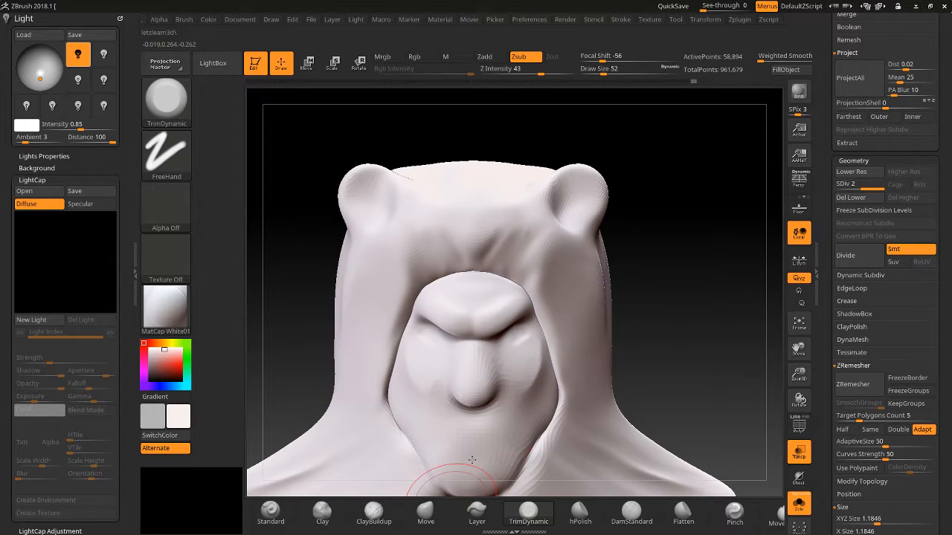
pyautogui.keyDown('shift'); pyautogui.moveTo(529, 394); pyautogui.dragTo(524, 344); pyautogui.keyUp('shift')
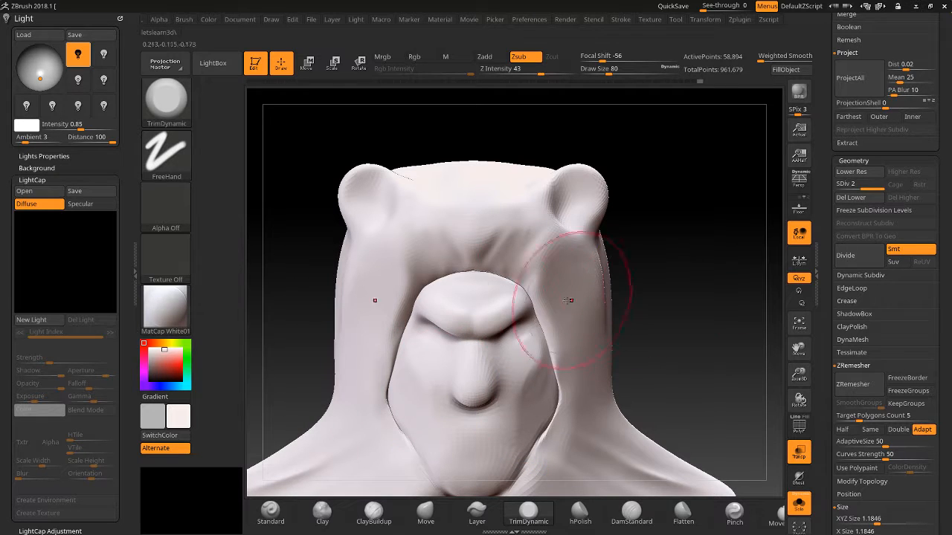
pyautogui.press('[')
pyautogui.press('[')
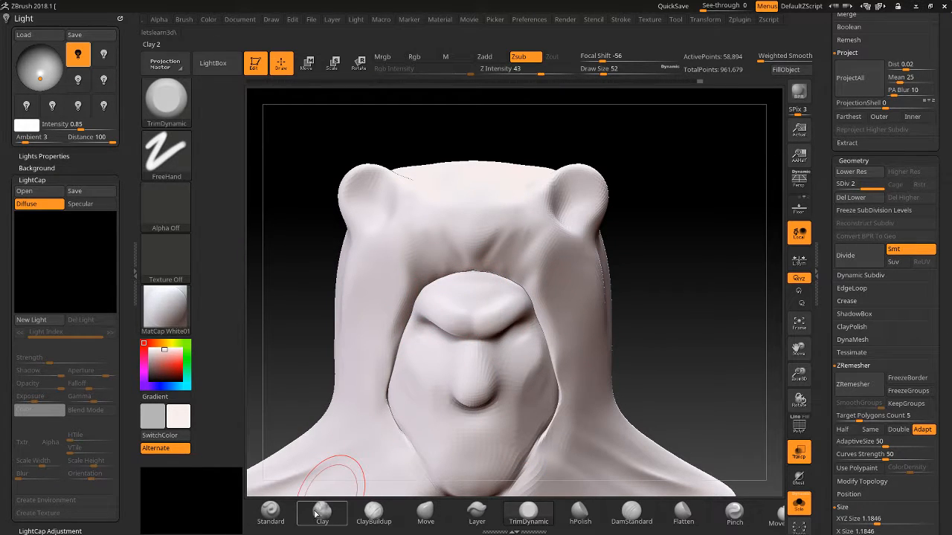
pyautogui.click(271, 513)
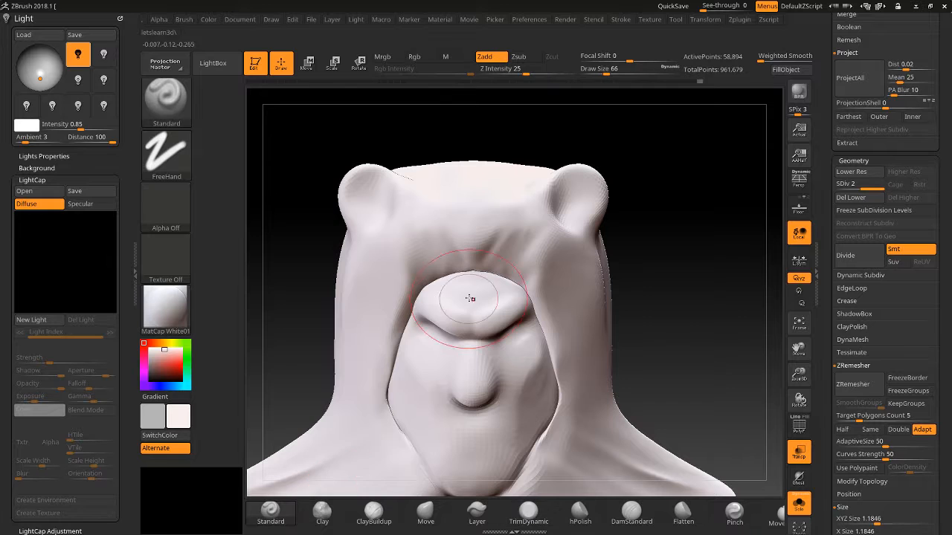
pyautogui.moveTo(471, 285)
pyautogui.keyDown('shift'); pyautogui.mouseDown()
pyautogui.moveTo(469, 234)
pyautogui.moveTo(469, 287)
pyautogui.mouseUp(); pyautogui.keyUp('shift')
pyautogui.moveTo(283, 283)
pyautogui.mouseDown()
pyautogui.moveTo(317, 285)
pyautogui.moveTo(343, 259)
pyautogui.mouseUp()
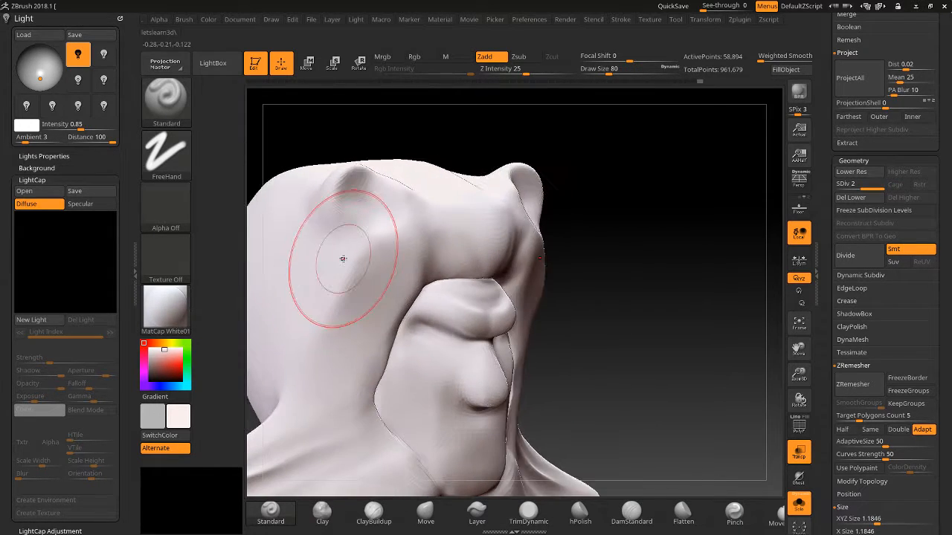
pyautogui.hotkey('ctrl', 'z')
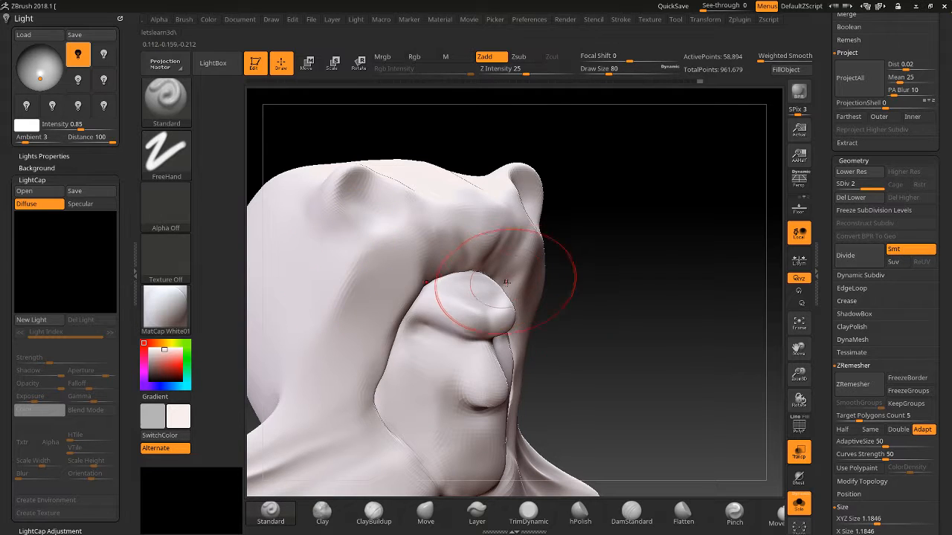
pyautogui.moveTo(644, 271); pyautogui.dragTo(680, 268)
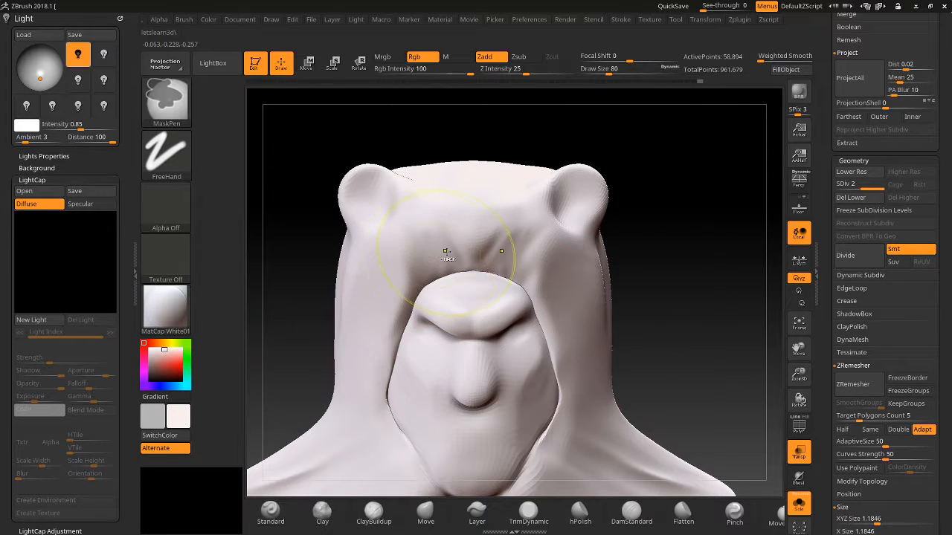
pyautogui.hotkey('ctrl', 'z')
pyautogui.hotkey('ctrl', 'z')
# Mask the hood above the opening, build up the forehead with the Standard brush at draw size 52, and clear the mask
pyautogui.press('[')
pyautogui.press('[')
pyautogui.press('[')
pyautogui.press('[')
pyautogui.press('[')
pyautogui.press('[')
pyautogui.press('[')
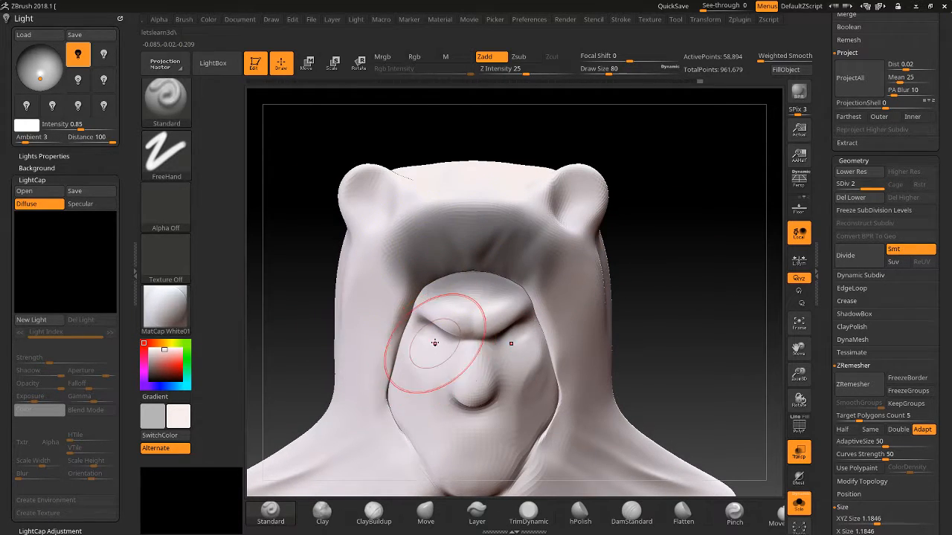
pyautogui.press('ctrl')
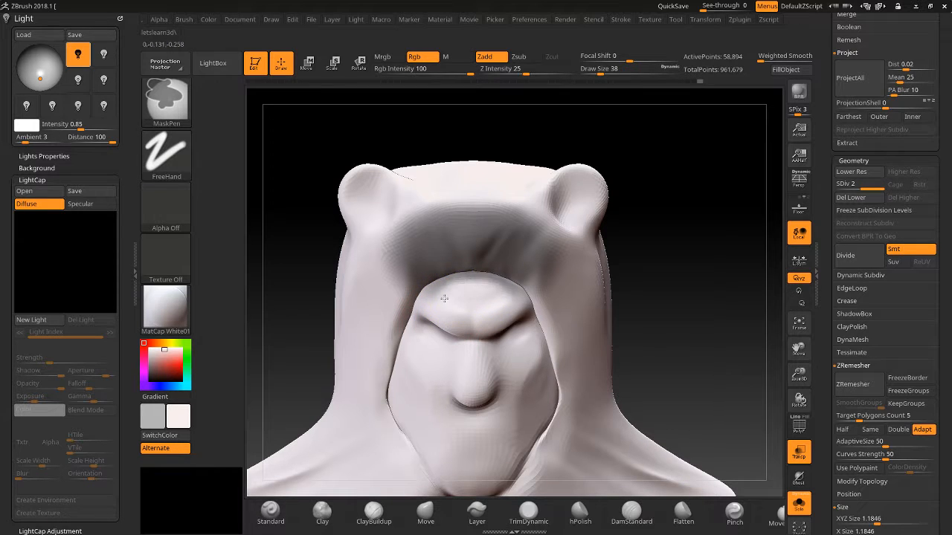
pyautogui.hotkey('ctrl', 'z')
pyautogui.hotkey('ctrl', 'z')
pyautogui.press(']')
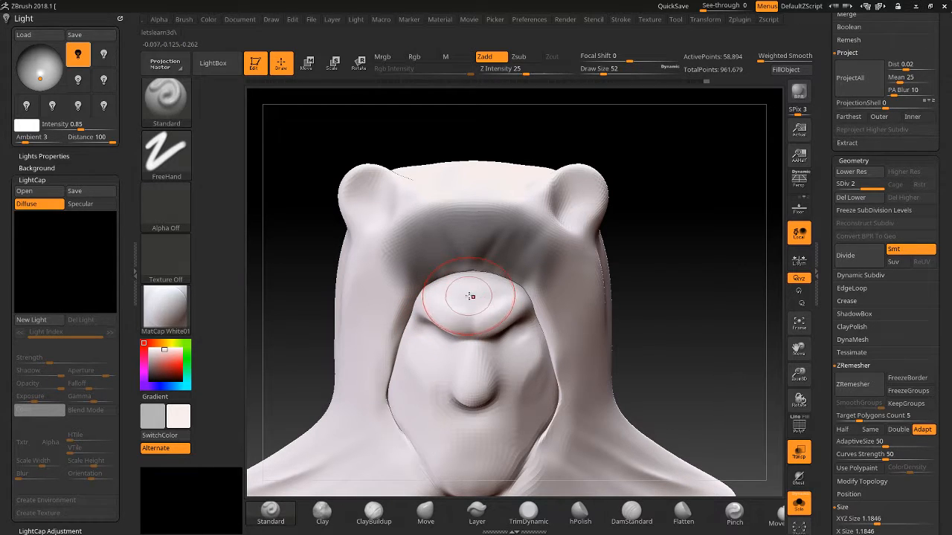
pyautogui.moveTo(471, 298)
pyautogui.mouseDown()
pyautogui.moveTo(478, 288)
pyautogui.moveTo(435, 289)
pyautogui.mouseUp()
pyautogui.moveTo(297, 316)
pyautogui.mouseDown()
pyautogui.moveTo(335, 312)
pyautogui.moveTo(295, 312)
pyautogui.moveTo(330, 329)
pyautogui.mouseUp()
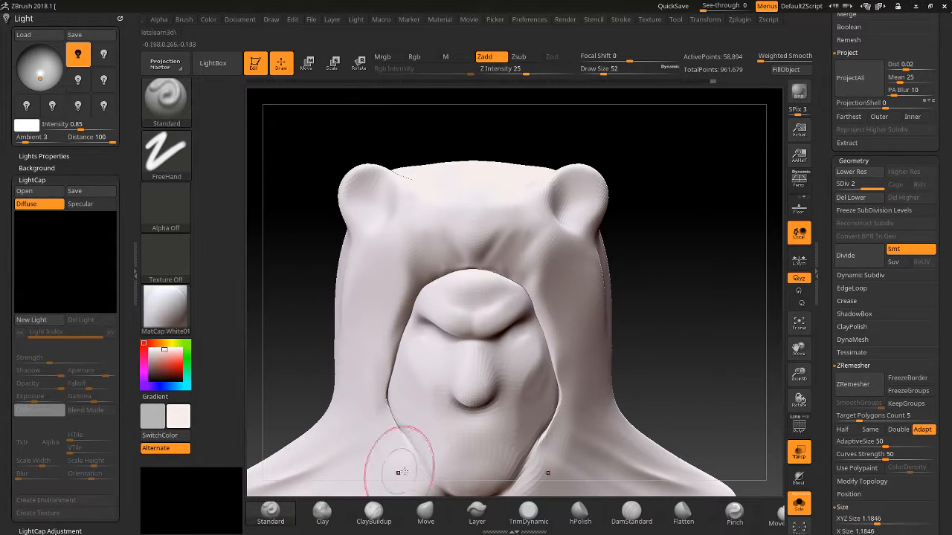
pyautogui.click(631, 512)
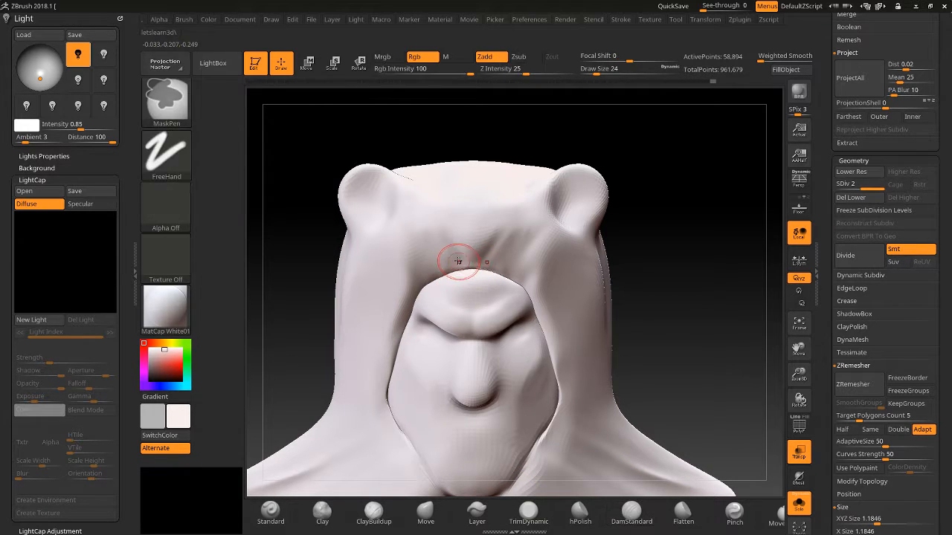
pyautogui.keyDown('shift'); pyautogui.moveTo(456, 259); pyautogui.dragTo(466, 254); pyautogui.keyUp('shift')
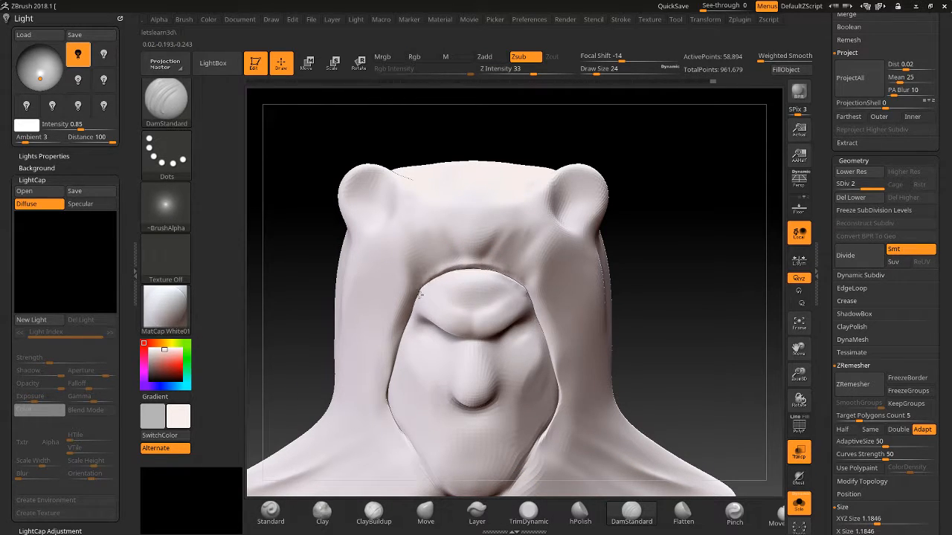
pyautogui.moveTo(420, 295)
pyautogui.mouseDown()
pyautogui.moveTo(396, 331)
pyautogui.moveTo(379, 409)
pyautogui.moveTo(446, 493)
pyautogui.mouseUp()
pyautogui.moveTo(654, 305)
pyautogui.mouseDown()
pyautogui.moveTo(613, 315)
pyautogui.moveTo(653, 302)
pyautogui.mouseUp()
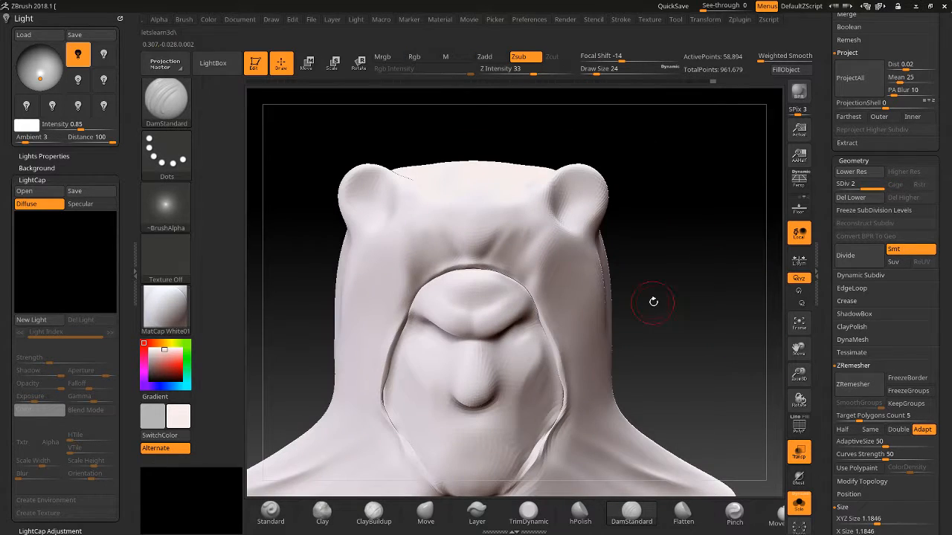
pyautogui.hotkey('ctrl', 'z')
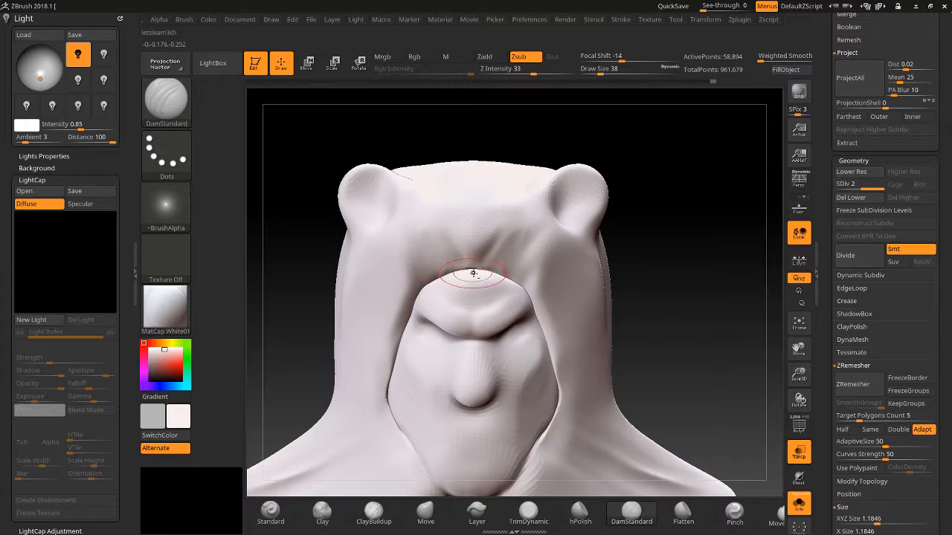
pyautogui.moveTo(443, 276)
pyautogui.mouseDown()
pyautogui.moveTo(406, 324)
pyautogui.moveTo(391, 375)
pyautogui.moveTo(399, 431)
pyautogui.moveTo(425, 447)
pyautogui.mouseUp()
pyautogui.hotkey('ctrl', 'z')
# Carve creases at the outer brow corners and around the nose with the DamStandard brush, smoothing the cheeks beside them
pyautogui.press('[')
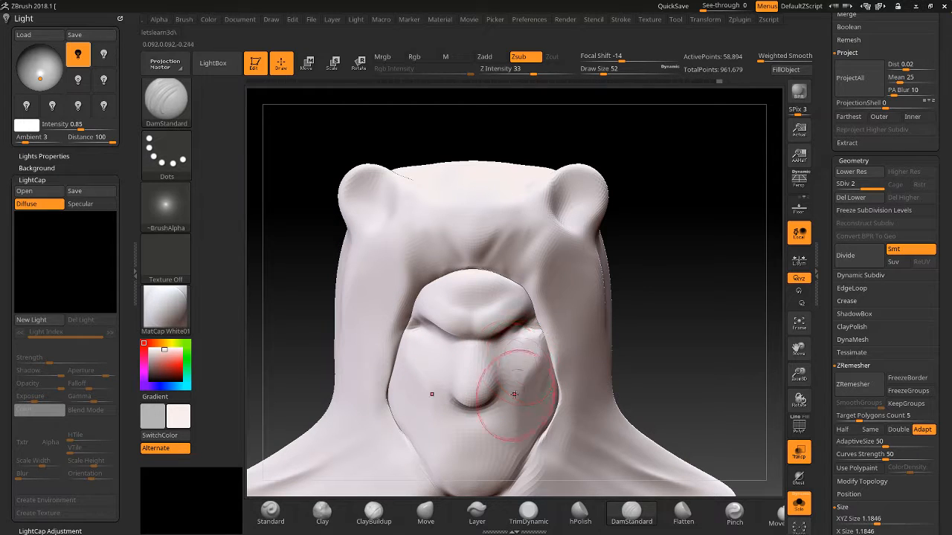
pyautogui.moveTo(474, 345)
pyautogui.mouseDown()
pyautogui.moveTo(447, 364)
pyautogui.moveTo(432, 401)
pyautogui.moveTo(455, 357)
pyautogui.mouseUp()
pyautogui.keyDown('shift'); pyautogui.moveTo(455, 356); pyautogui.dragTo(420, 401); pyautogui.keyUp('shift')
pyautogui.moveTo(256, 326)
pyautogui.mouseDown()
pyautogui.moveTo(319, 312)
pyautogui.moveTo(289, 255)
pyautogui.mouseUp()
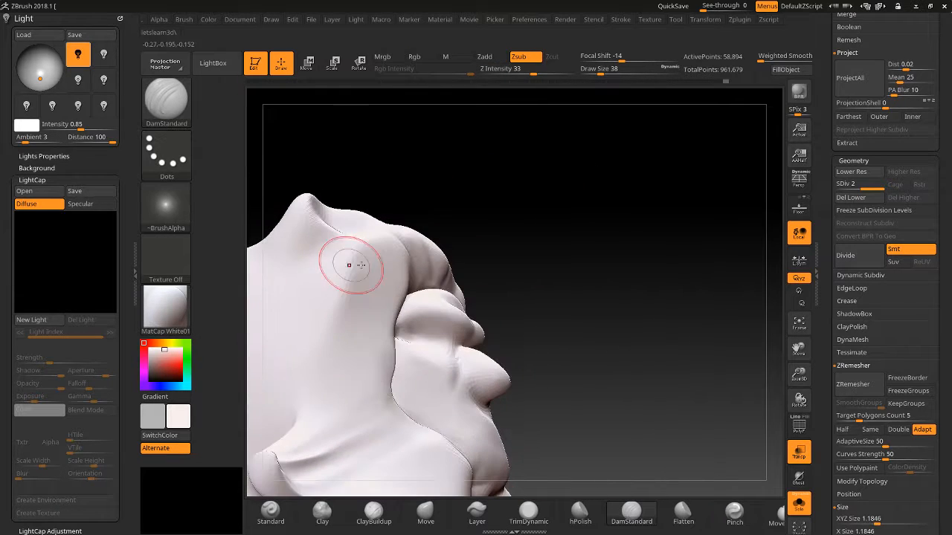
pyautogui.keyDown('shift'); pyautogui.moveTo(550, 370); pyautogui.dragTo(487, 378); pyautogui.keyUp('shift')
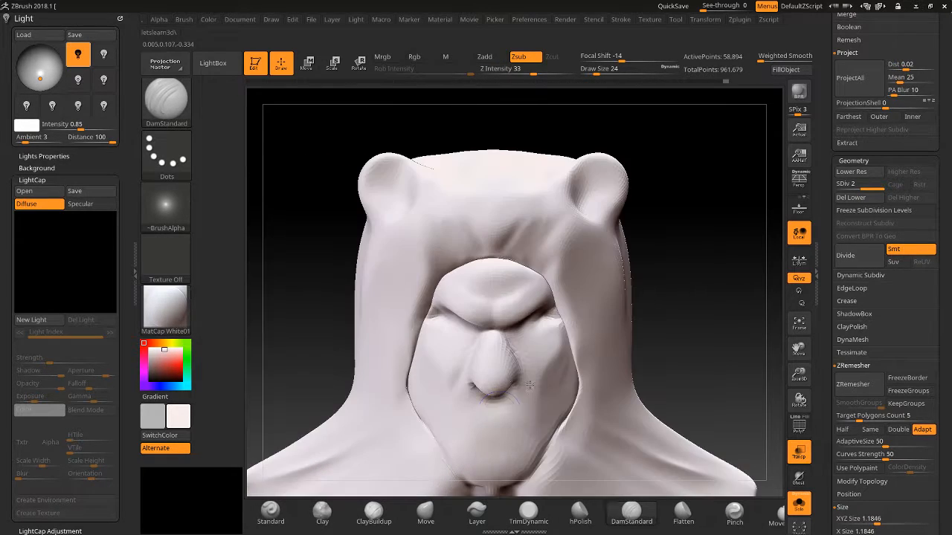
# Carve the mouth line below the nose with the DamStandard brush at draw size 24, checking the face in profile
pyautogui.moveTo(496, 410)
pyautogui.mouseDown()
pyautogui.moveTo(515, 429)
pyautogui.moveTo(461, 430)
pyautogui.mouseUp()
pyautogui.moveTo(294, 348)
pyautogui.mouseDown()
pyautogui.moveTo(348, 352)
pyautogui.moveTo(313, 351)
pyautogui.mouseUp()
pyautogui.keyDown('shift'); pyautogui.moveTo(712, 346); pyautogui.dragTo(473, 362); pyautogui.keyUp('shift')
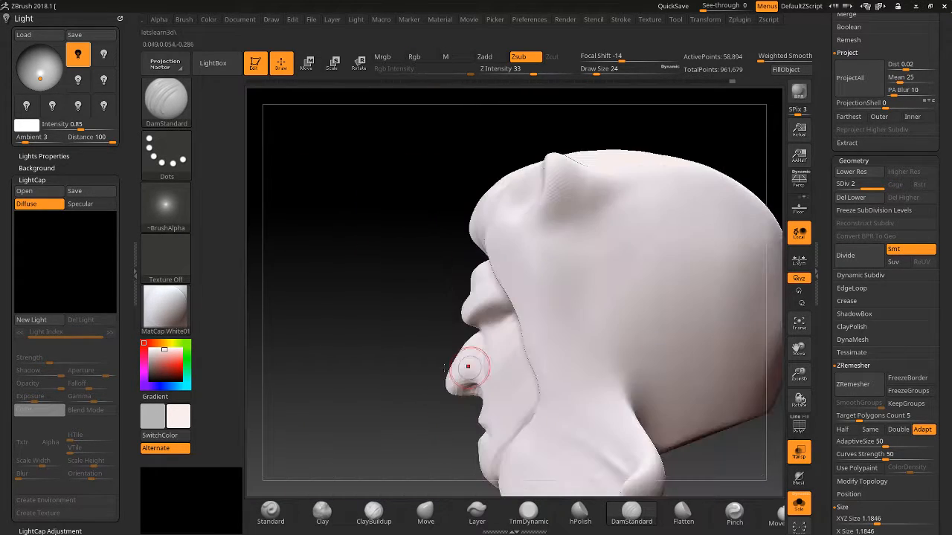
# Reshape the nose and mouth area from the side and from underneath with the Move brush at draw sizes 52 and 80
pyautogui.click(442, 522)
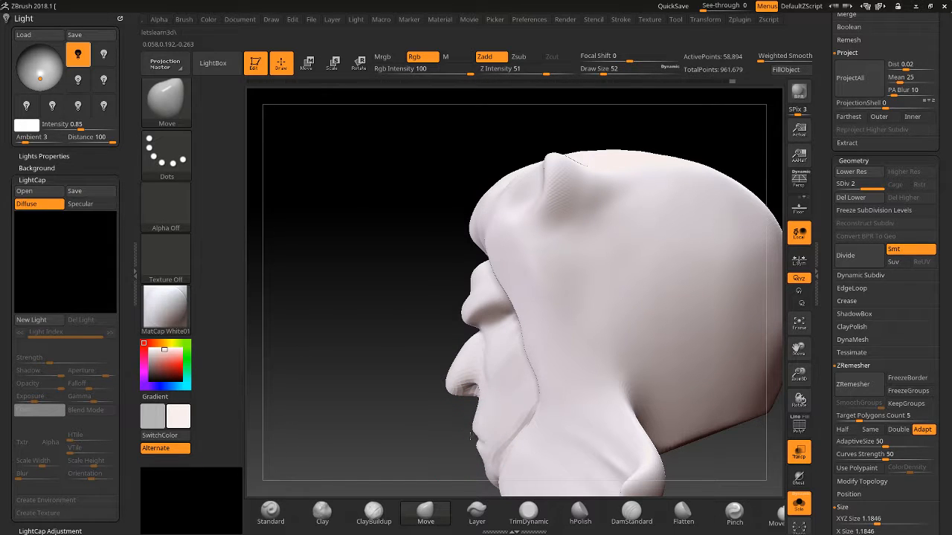
pyautogui.moveTo(348, 465)
pyautogui.mouseDown()
pyautogui.moveTo(399, 491)
pyautogui.moveTo(431, 330)
pyautogui.moveTo(376, 251)
pyautogui.moveTo(496, 187)
pyautogui.moveTo(421, 208)
pyautogui.moveTo(458, 319)
pyautogui.moveTo(437, 323)
pyautogui.mouseUp()
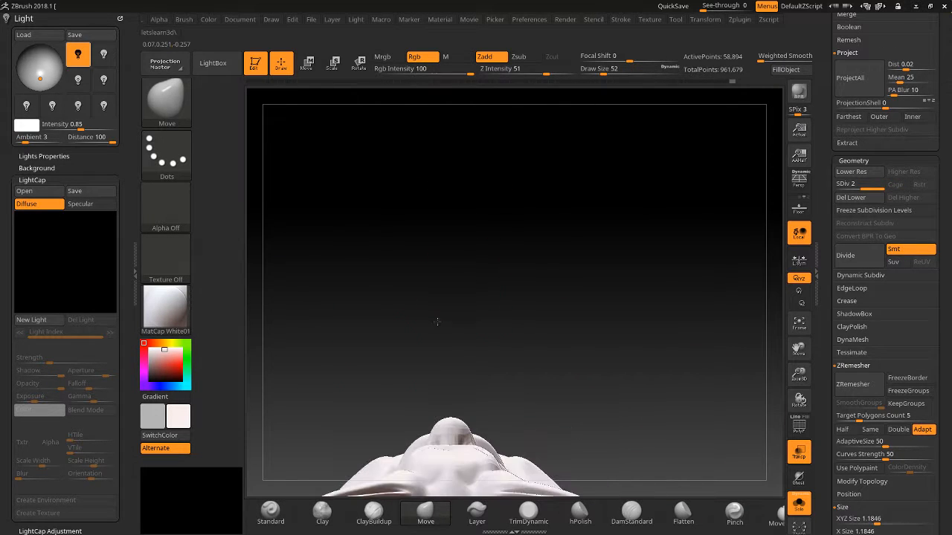
pyautogui.moveTo(799, 374); pyautogui.dragTo(800, 395)
pyautogui.moveTo(798, 353); pyautogui.dragTo(842, 234)
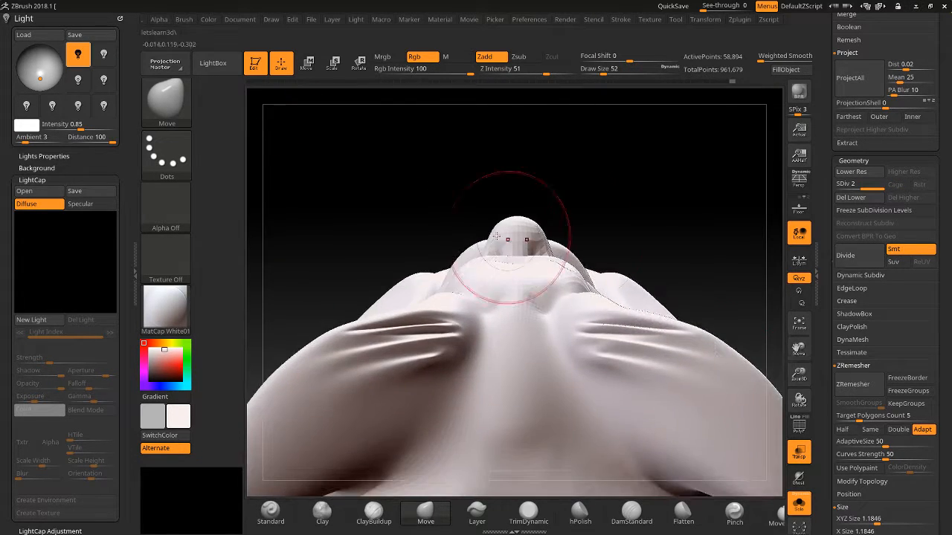
pyautogui.moveTo(442, 212); pyautogui.dragTo(428, 210)
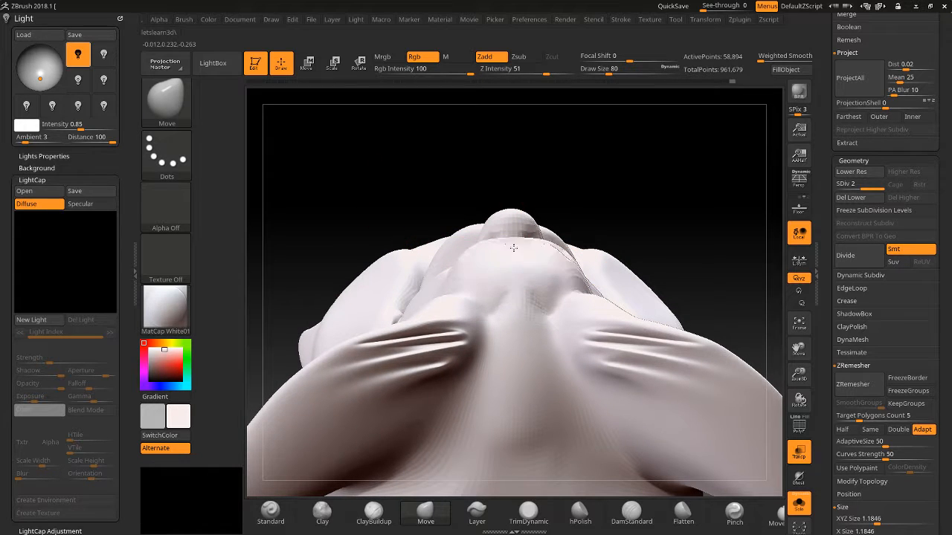
pyautogui.moveTo(444, 286)
pyautogui.mouseDown()
pyautogui.moveTo(426, 301)
pyautogui.moveTo(422, 292)
pyautogui.mouseUp()
pyautogui.press('[')
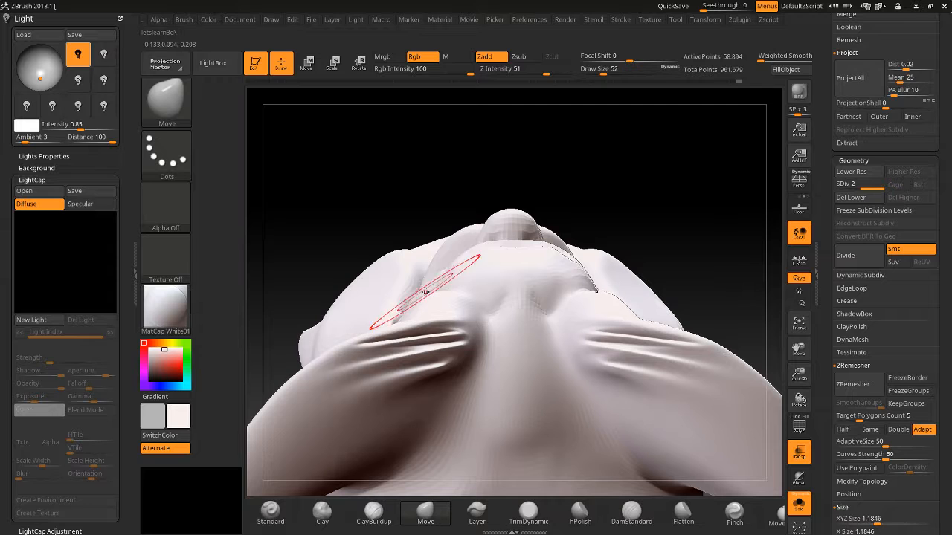
pyautogui.hotkey('ctrl', 'z')
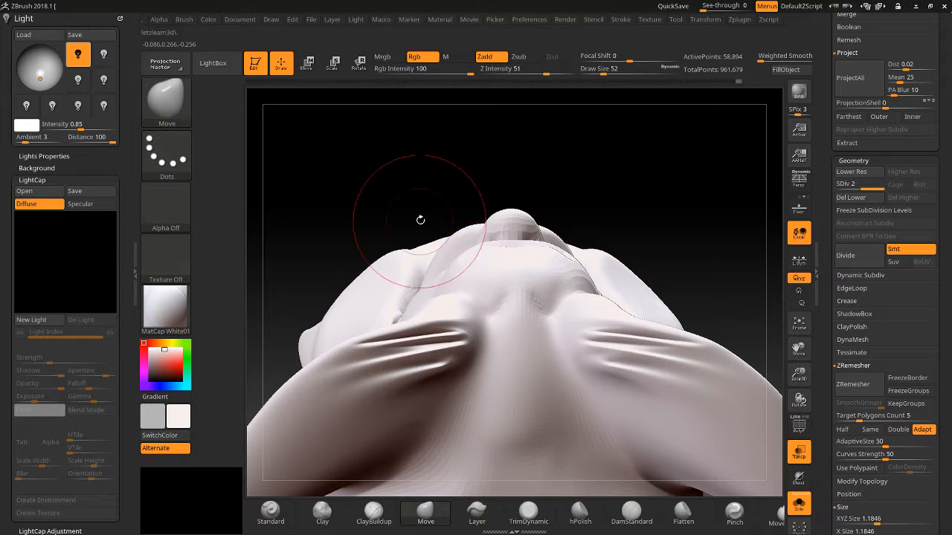
# Adjust the jaw sides, chin and lips from below, the side and the front with the Move brush at draw sizes 52 and 38
pyautogui.moveTo(420, 220); pyautogui.dragTo(398, 324)
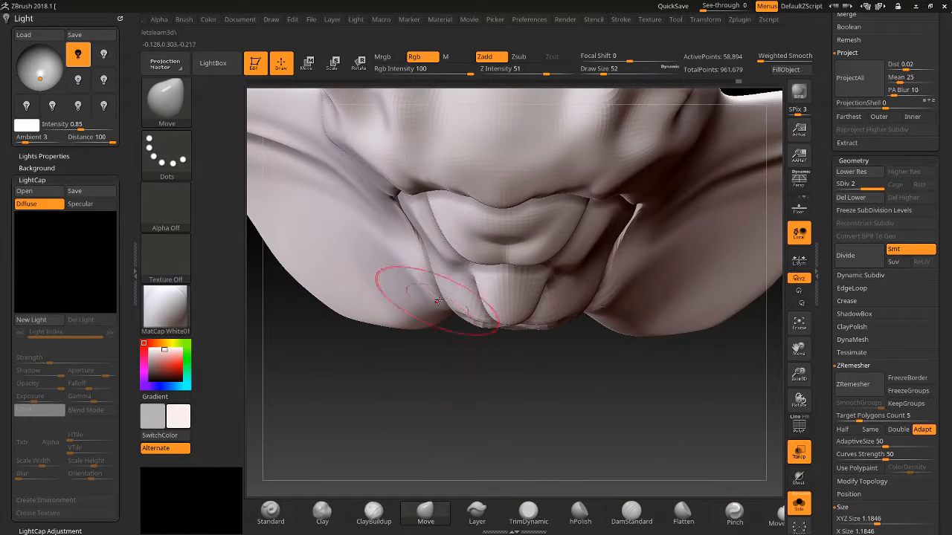
pyautogui.moveTo(441, 301); pyautogui.dragTo(437, 306)
pyautogui.moveTo(443, 343); pyautogui.dragTo(440, 276)
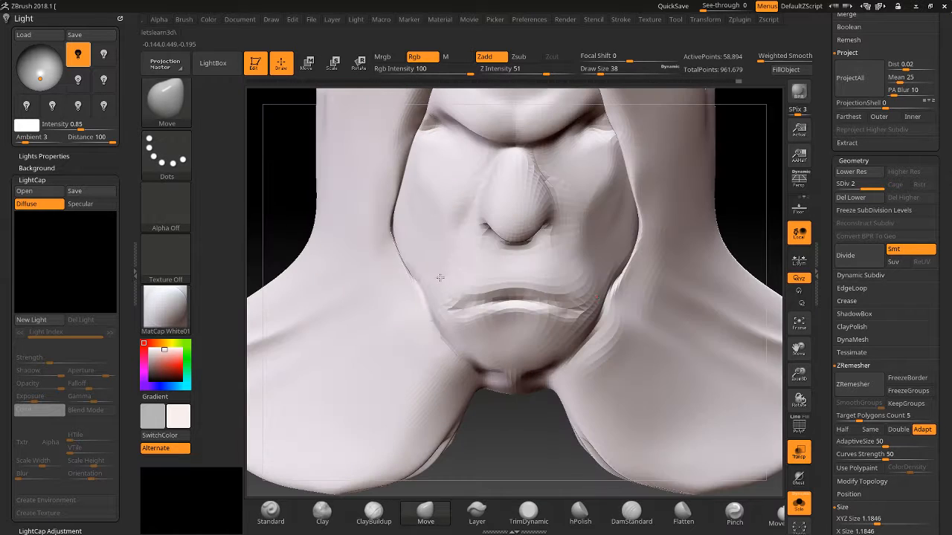
pyautogui.moveTo(266, 173)
pyautogui.mouseDown()
pyautogui.moveTo(295, 117)
pyautogui.moveTo(379, 164)
pyautogui.moveTo(392, 189)
pyautogui.mouseUp()
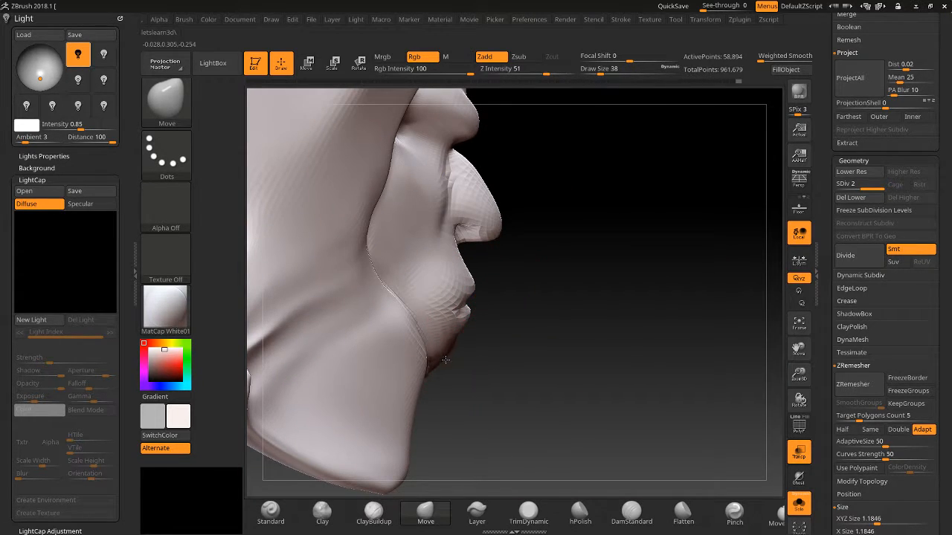
pyautogui.moveTo(513, 374)
pyautogui.mouseDown()
pyautogui.moveTo(502, 360)
pyautogui.moveTo(454, 352)
pyautogui.moveTo(499, 355)
pyautogui.mouseUp()
pyautogui.keyDown('shift'); pyautogui.moveTo(508, 303); pyautogui.dragTo(494, 300); pyautogui.keyUp('shift')
pyautogui.moveTo(421, 274); pyautogui.dragTo(433, 263)
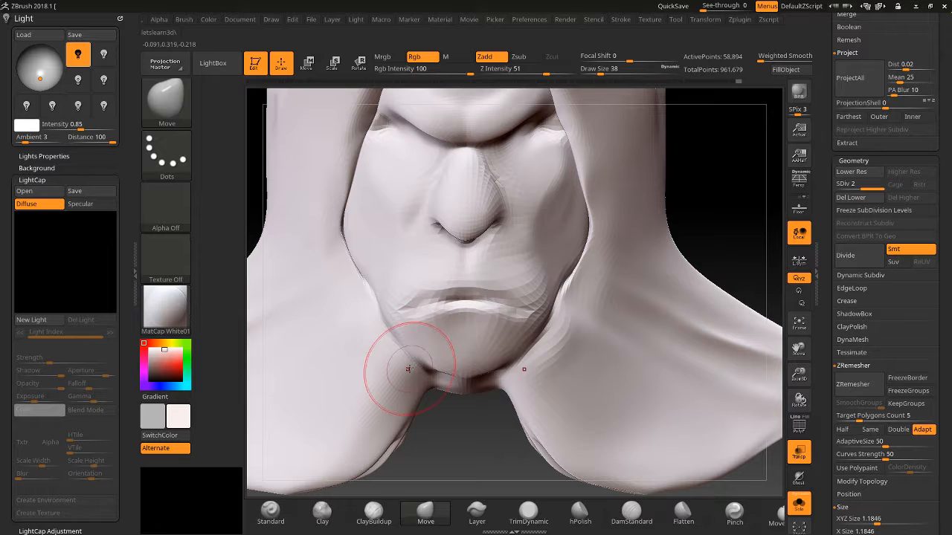
pyautogui.moveTo(465, 312); pyautogui.dragTo(462, 309)
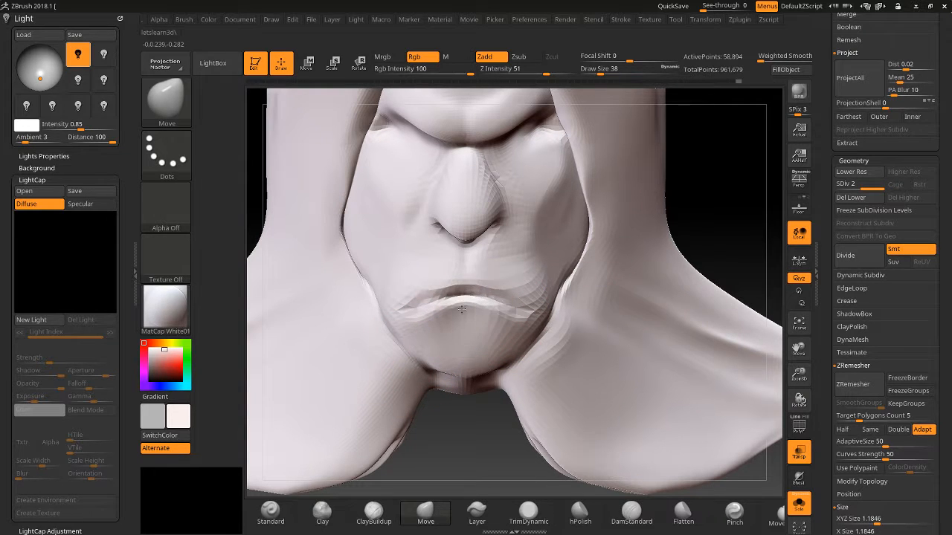
pyautogui.moveTo(798, 373)
pyautogui.mouseDown()
pyautogui.moveTo(797, 349)
pyautogui.moveTo(790, 371)
pyautogui.mouseUp()
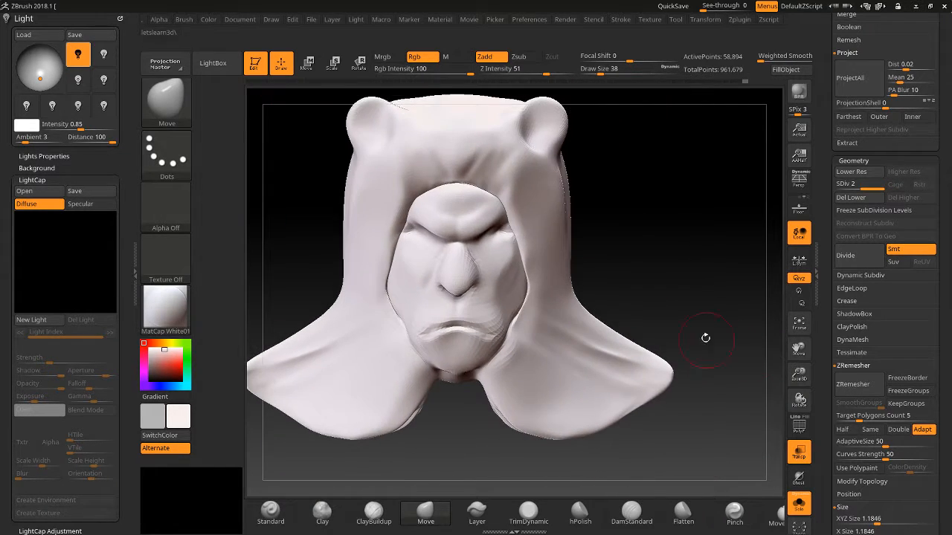
# Widen the upper face and cheek edges within the hood opening with the Move brush at draw size 94, undoing the first attempt
pyautogui.moveTo(705, 337); pyautogui.dragTo(629, 324)
pyautogui.press(']')
pyautogui.press(']')
pyautogui.press(']')
pyautogui.moveTo(396, 252); pyautogui.dragTo(382, 239)
pyautogui.hotkey('ctrl', 'z')
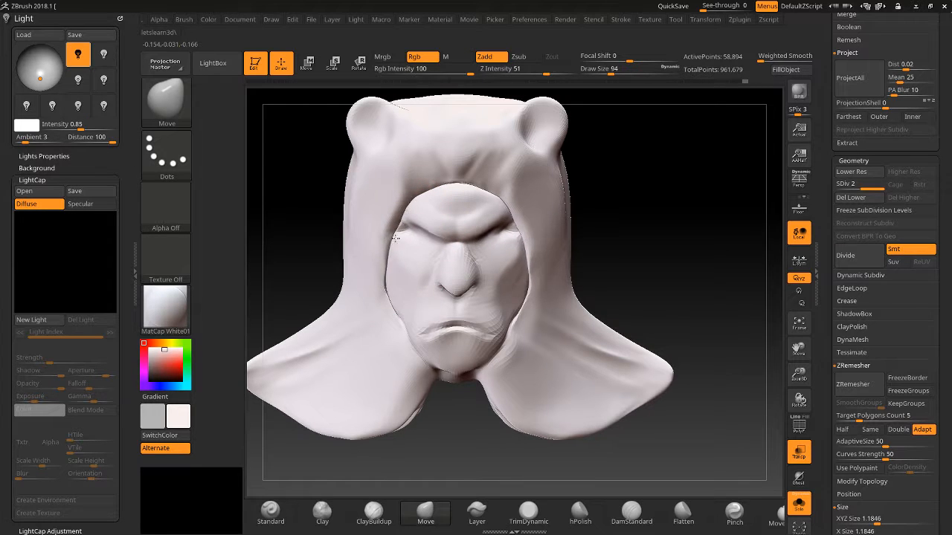
pyautogui.hotkey('ctrl', 'z')
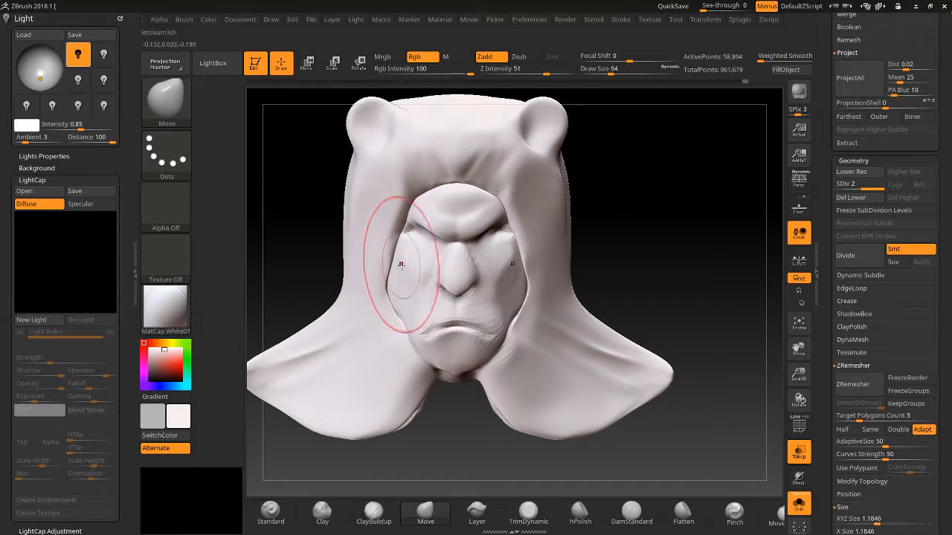
pyautogui.moveTo(401, 263); pyautogui.dragTo(391, 252)
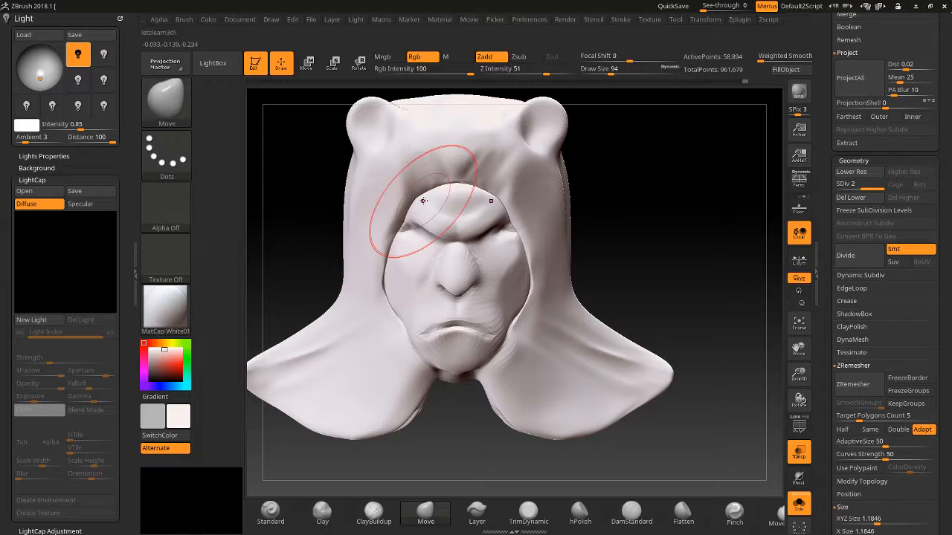
pyautogui.moveTo(423, 201)
pyautogui.mouseDown()
pyautogui.moveTo(420, 177)
pyautogui.moveTo(447, 177)
pyautogui.moveTo(442, 161)
pyautogui.moveTo(419, 180)
pyautogui.mouseUp()
pyautogui.moveTo(385, 280); pyautogui.dragTo(389, 284)
# Adjust the lower cheek edge with the Move brush at draw size 66, and push in the hood's back at draw size 122
pyautogui.press('[')
pyautogui.press('[')
pyautogui.moveTo(399, 320); pyautogui.dragTo(403, 314)
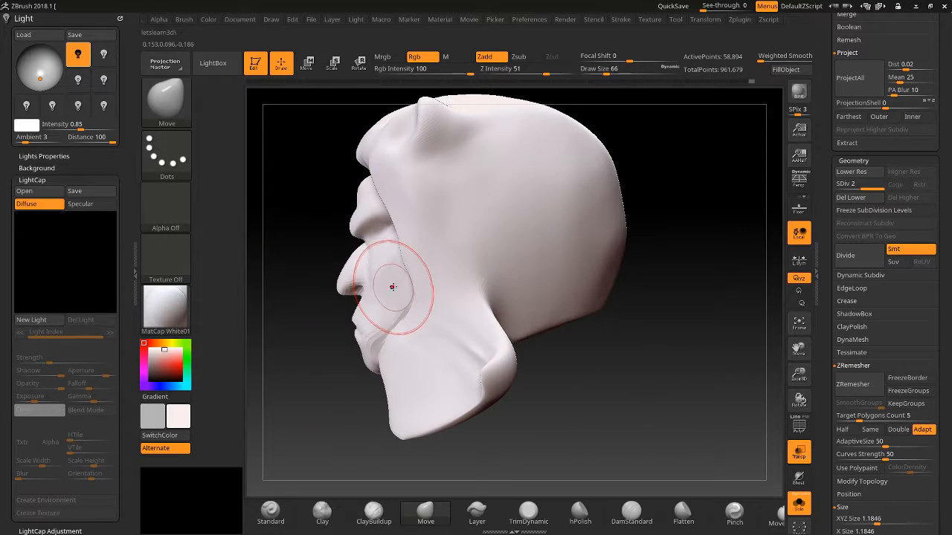
pyautogui.press(']')
pyautogui.press(']')
pyautogui.moveTo(400, 283); pyautogui.dragTo(430, 270)
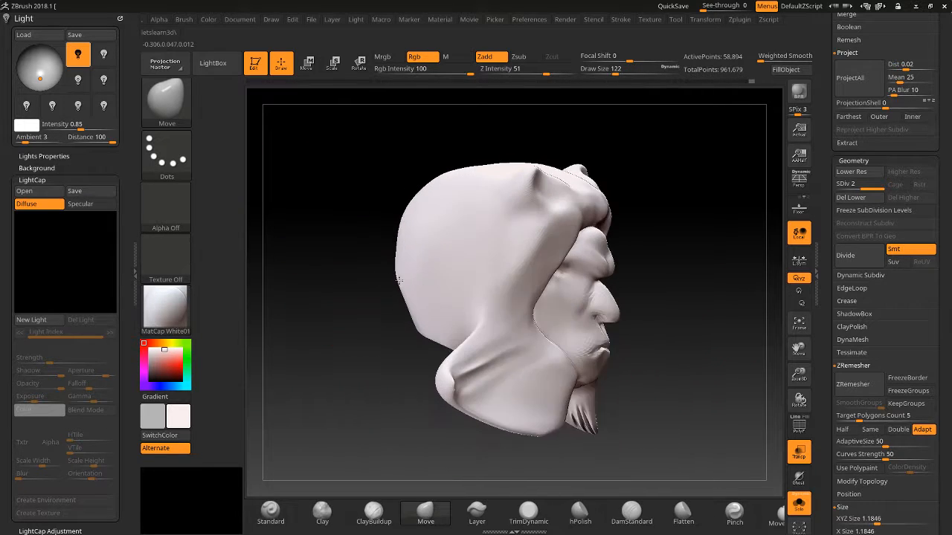
pyautogui.moveTo(400, 280); pyautogui.dragTo(432, 270)
# Push the nose tip back in profile with the Move brush at draw size 38
pyautogui.moveTo(797, 374); pyautogui.dragTo(798, 431)
pyautogui.moveTo(797, 349); pyautogui.dragTo(684, 342)
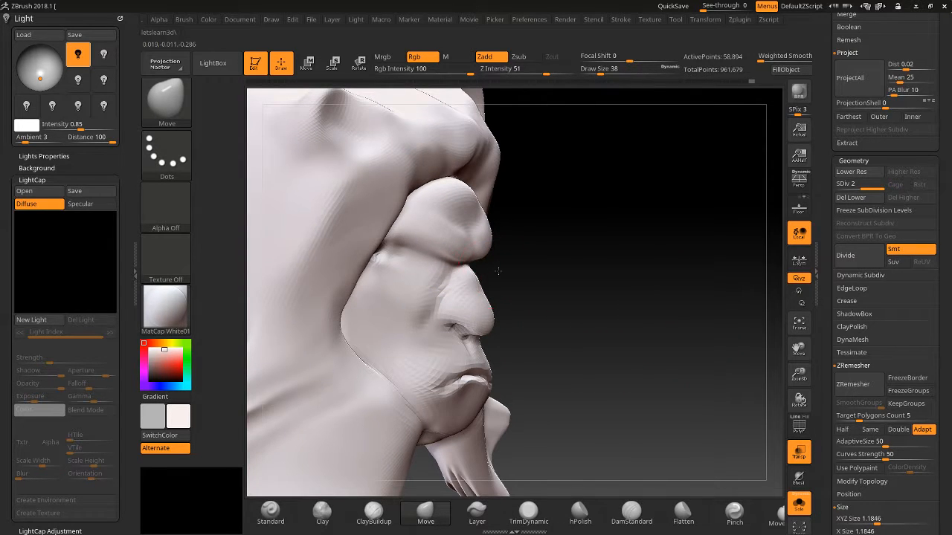
pyautogui.keyDown('shift'); pyautogui.moveTo(498, 272); pyautogui.dragTo(484, 281); pyautogui.keyUp('shift')
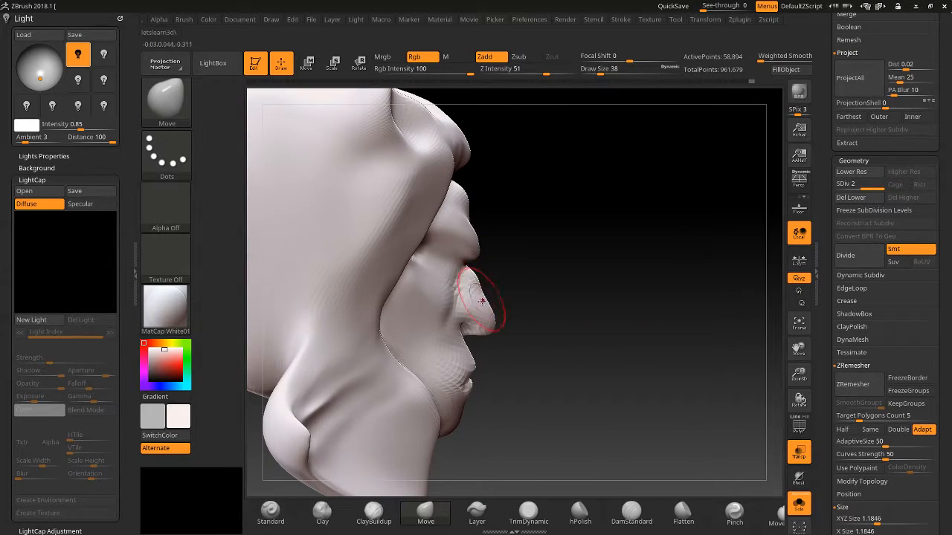
pyautogui.moveTo(490, 323); pyautogui.dragTo(485, 320)
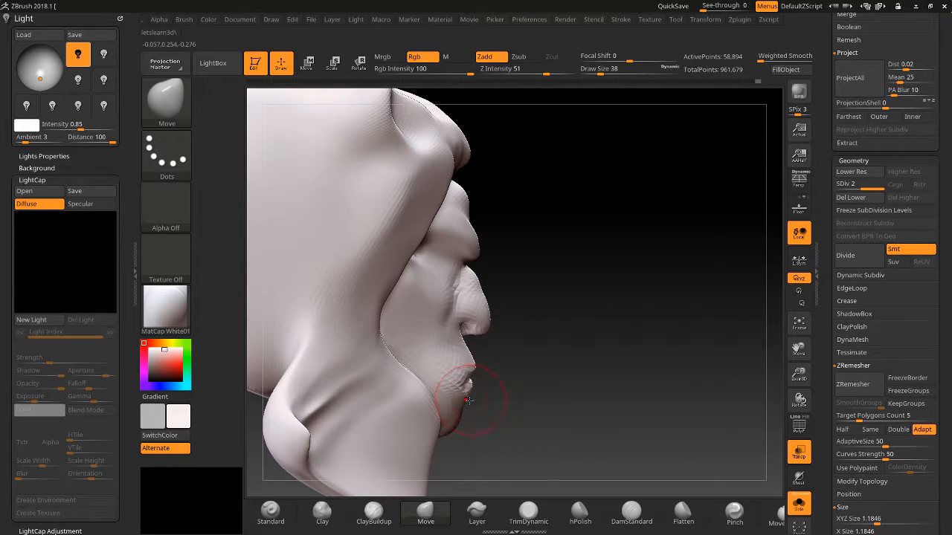
pyautogui.moveTo(535, 257)
pyautogui.mouseDown()
pyautogui.moveTo(356, 283)
pyautogui.moveTo(277, 286)
pyautogui.moveTo(259, 278)
pyautogui.moveTo(272, 275)
pyautogui.mouseUp()
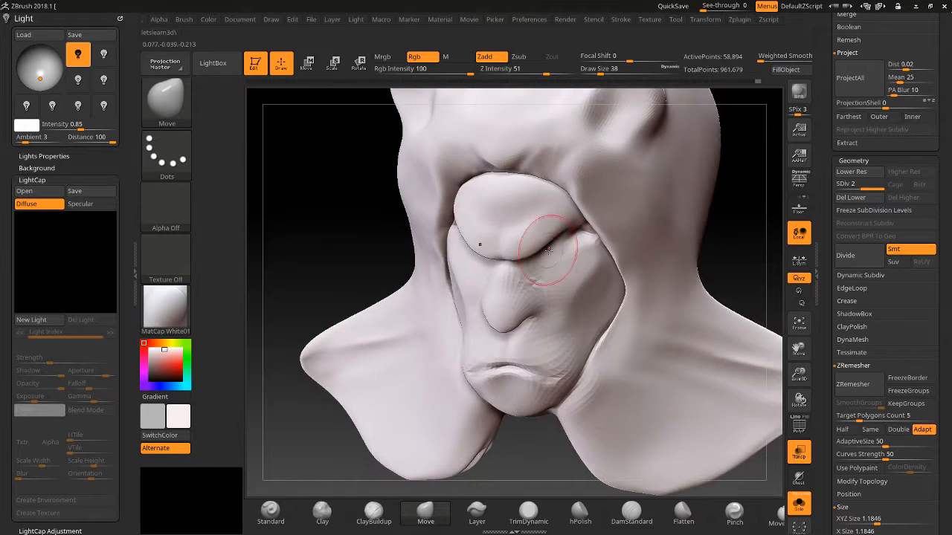
# Reshape the brow's outer end and lower its centre with the Move brush at draw size 38, and select the hPolish brush
pyautogui.press(']')
pyautogui.moveTo(585, 218); pyautogui.dragTo(569, 231)
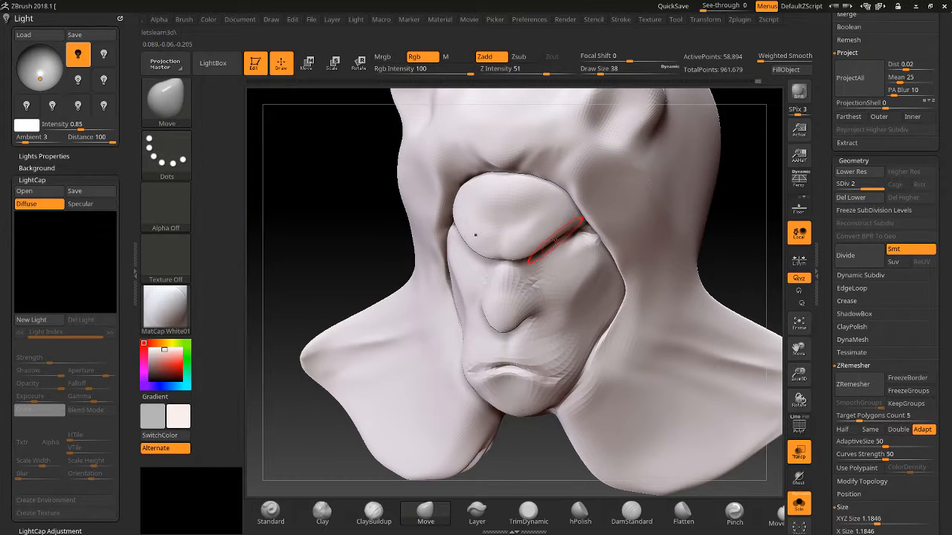
pyautogui.moveTo(286, 195); pyautogui.dragTo(327, 196)
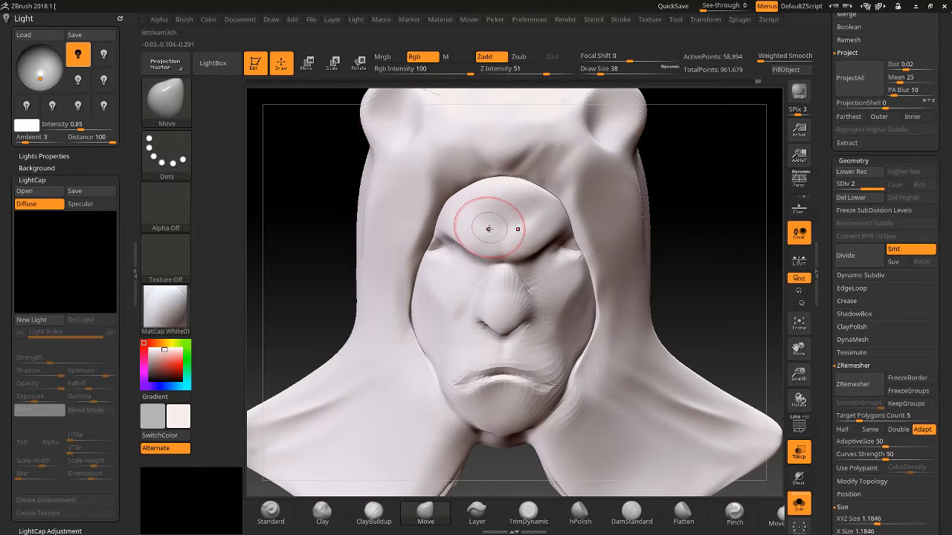
pyautogui.moveTo(488, 228); pyautogui.dragTo(487, 251)
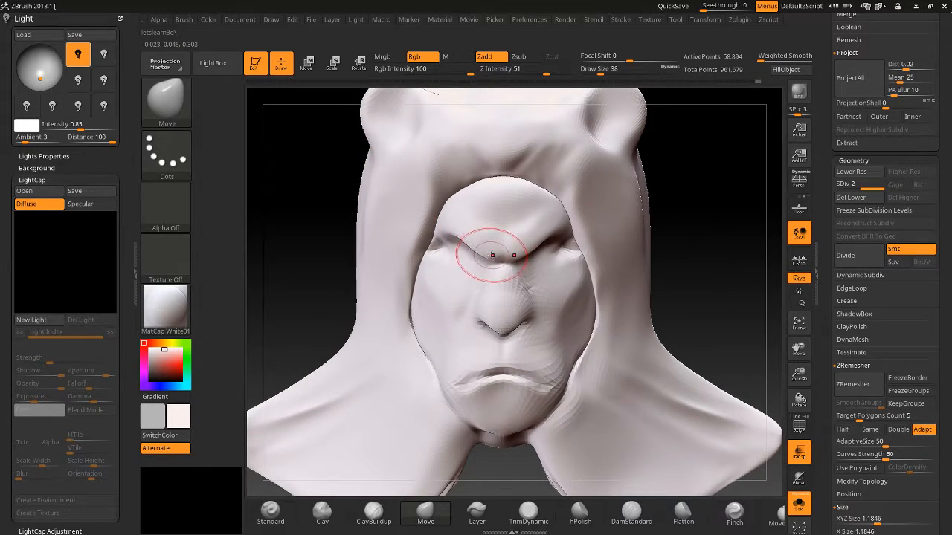
pyautogui.press('[')
pyautogui.press('[')
pyautogui.press('[')
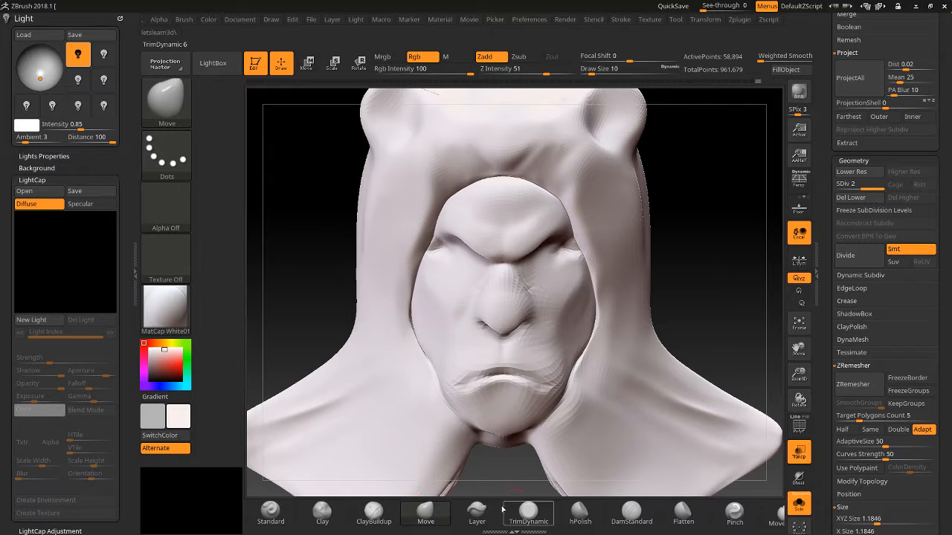
pyautogui.click(580, 512)
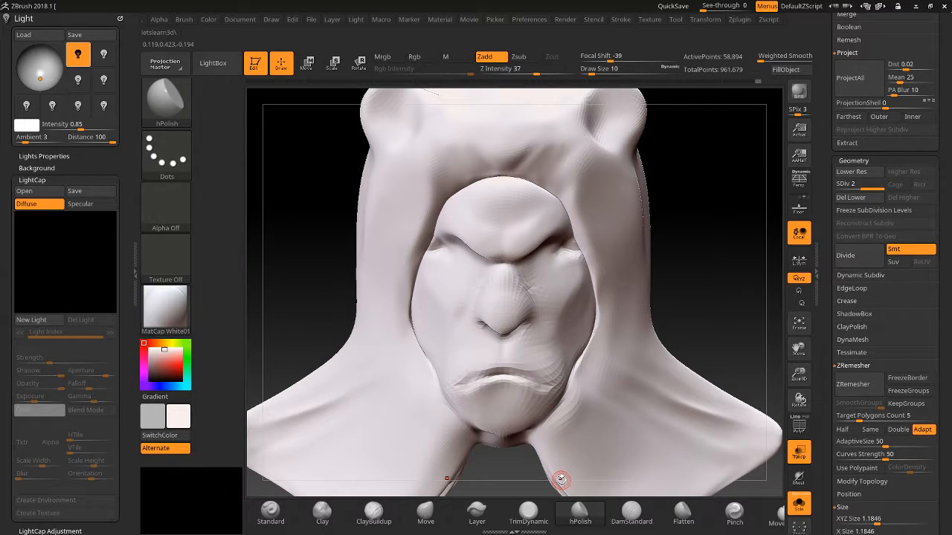
# Switch to OBS, mute Desktop Audio and Mic/Aux, and return to ZBrush
pyautogui.press('super')
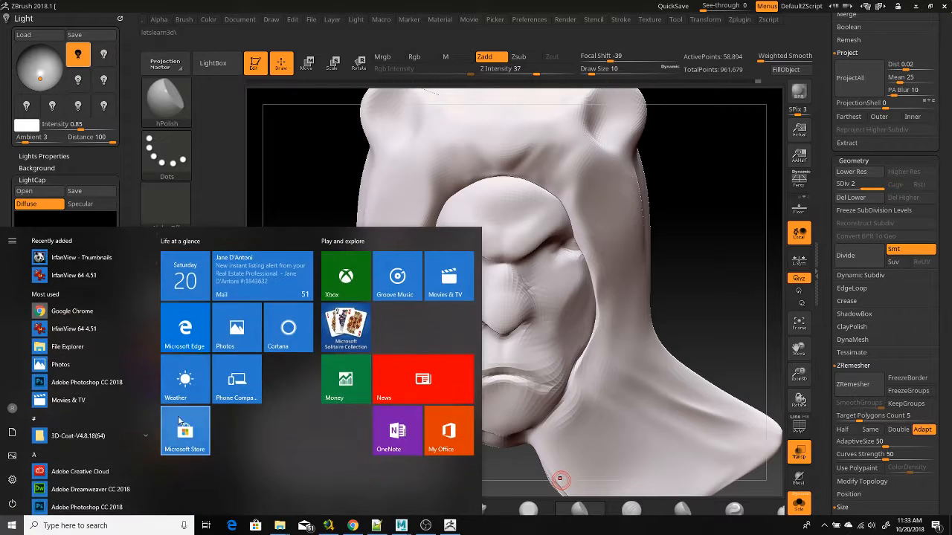
pyautogui.click(425, 526)
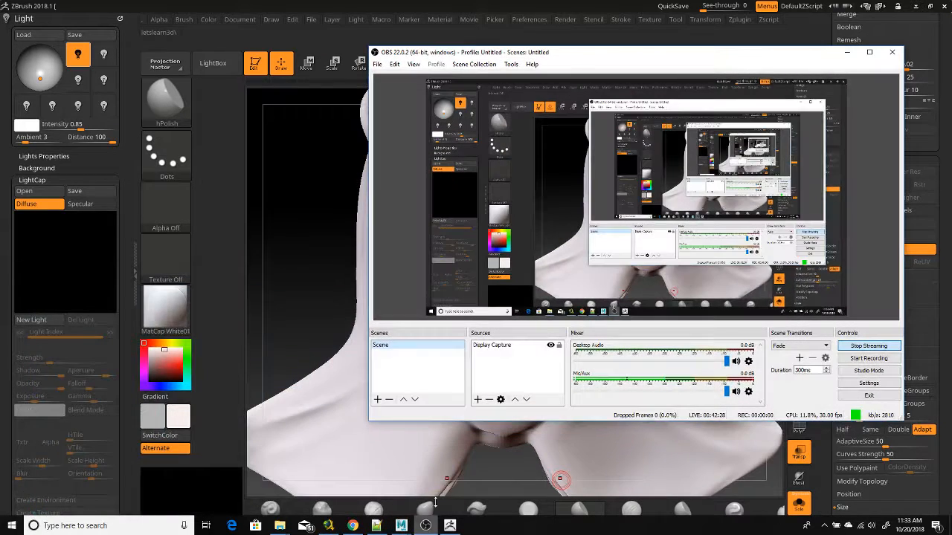
pyautogui.click(735, 361)
pyautogui.click(198, 273)
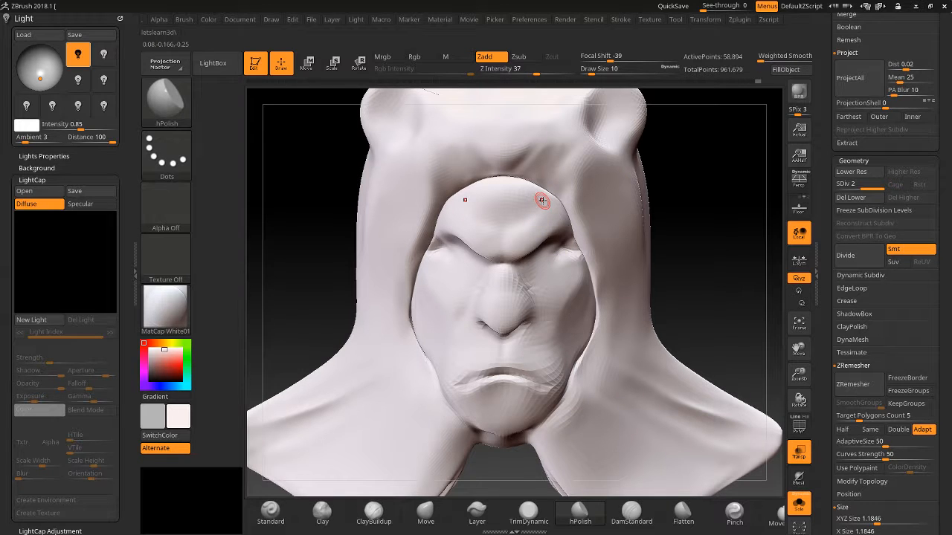
# Build up the area under the eyes below the brow with the Standard brush at draw sizes 24 and 38
pyautogui.moveTo(325, 206)
pyautogui.mouseDown()
pyautogui.moveTo(374, 196)
pyautogui.moveTo(342, 166)
pyautogui.moveTo(342, 212)
pyautogui.mouseUp()
pyautogui.moveTo(727, 202); pyautogui.dragTo(654, 213)
pyautogui.press('[')
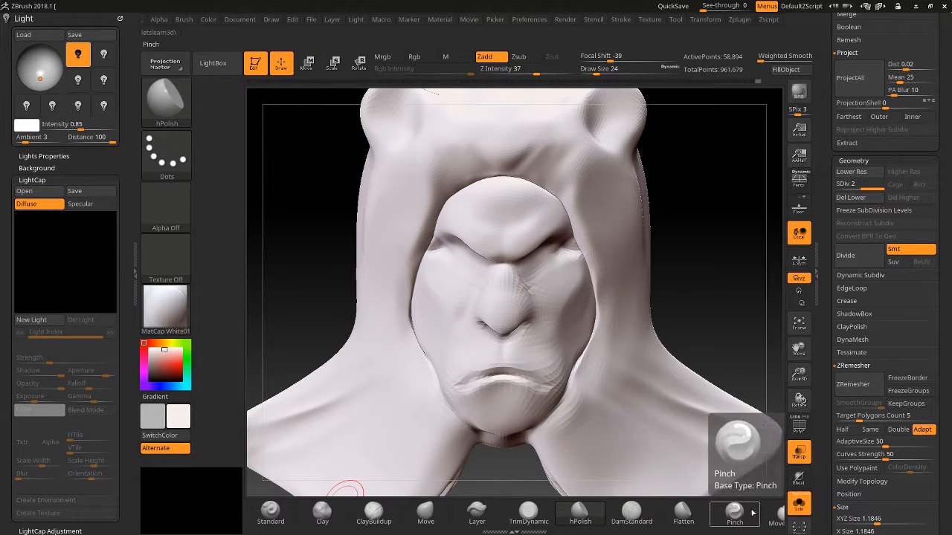
pyautogui.click(270, 511)
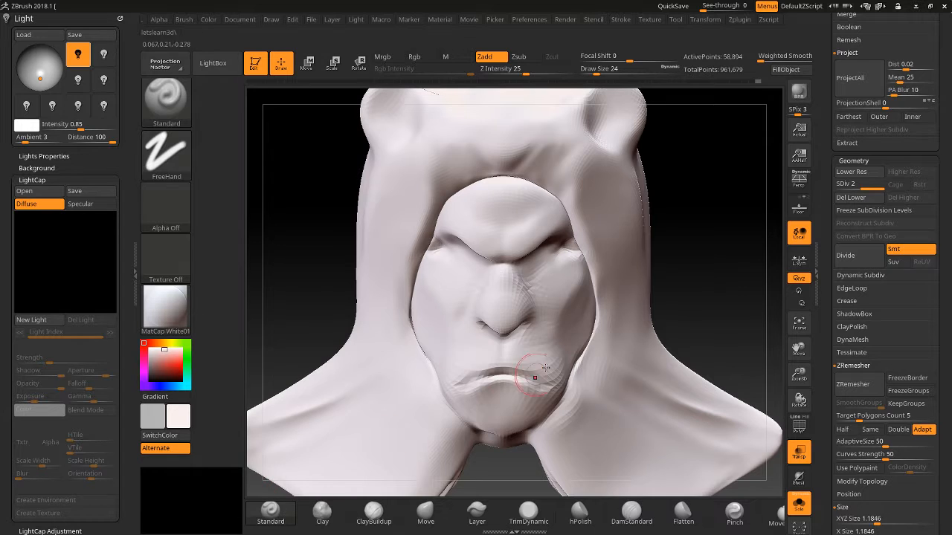
pyautogui.moveTo(607, 260); pyautogui.dragTo(535, 267, button='right')
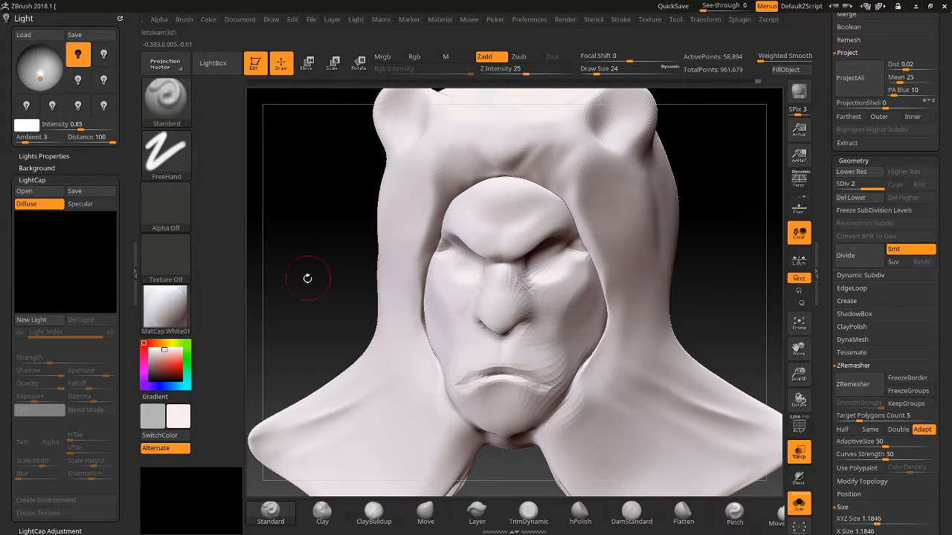
pyautogui.moveTo(307, 278); pyautogui.dragTo(351, 274, button='right')
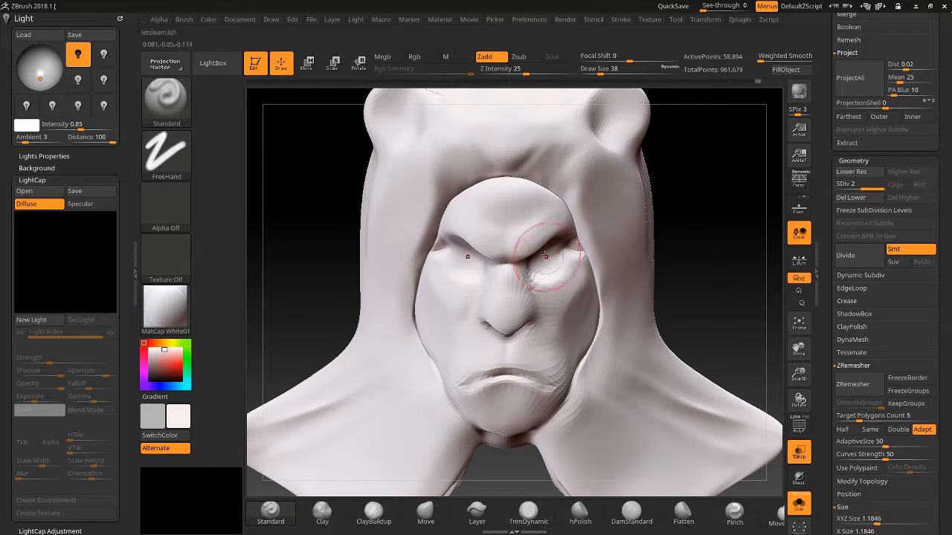
# Strengthen the angry brow ridge with the Standard brush at draw size 24 and smooth the forehead above it
pyautogui.press('[')
pyautogui.press('[')
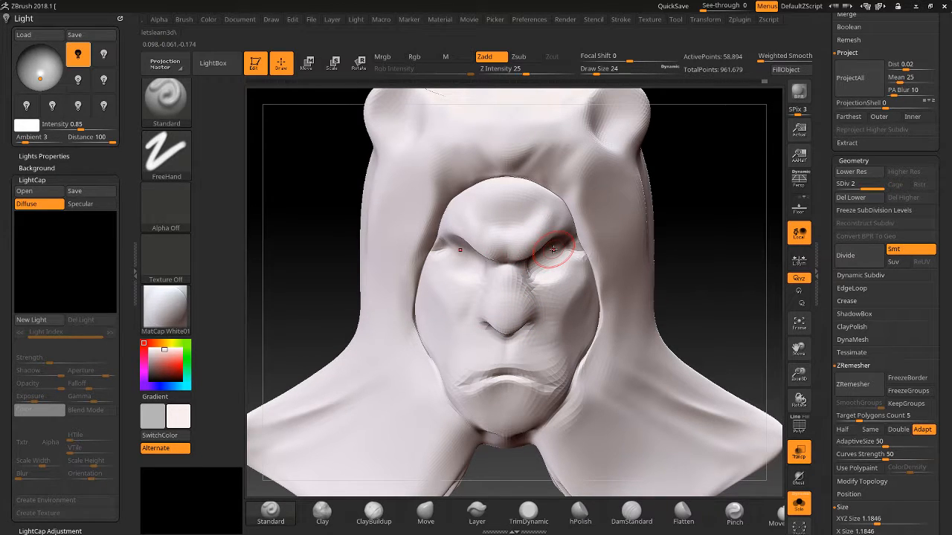
pyautogui.press('ctrl')
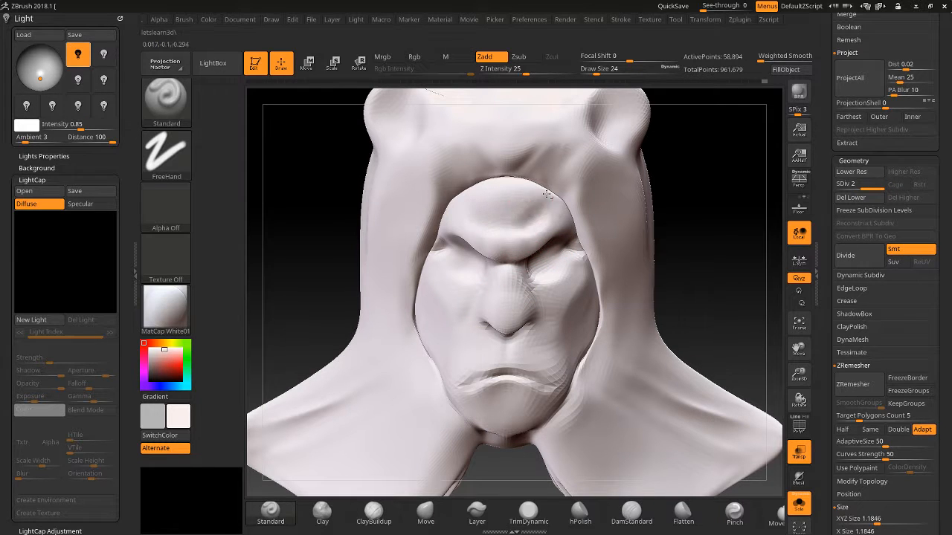
pyautogui.press('shift')
pyautogui.moveTo(265, 265)
pyautogui.mouseDown()
pyautogui.moveTo(273, 260)
pyautogui.moveTo(266, 269)
pyautogui.moveTo(274, 270)
pyautogui.mouseUp()
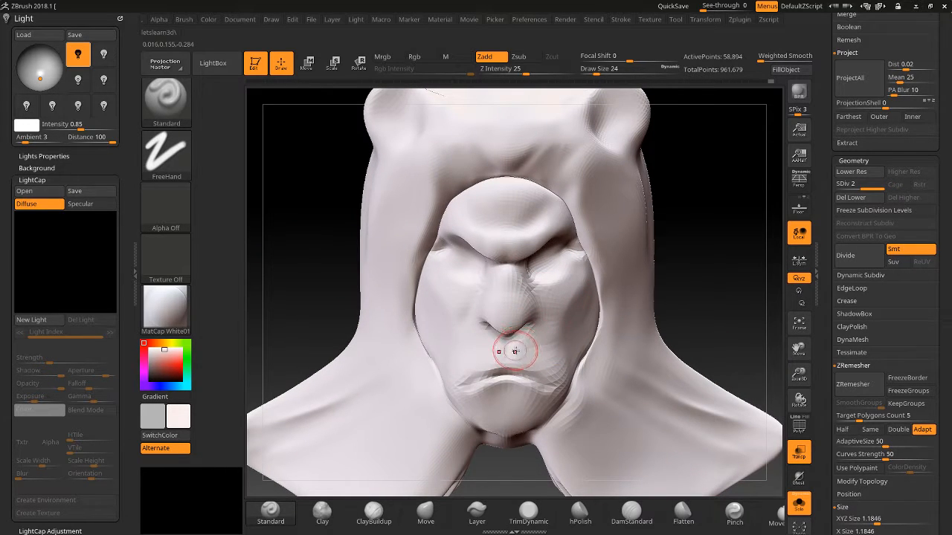
# Refine the upper lip area and the sides of the nose with the Move brush at draw sizes 24 and 38
pyautogui.press(']')
pyautogui.moveTo(279, 247)
pyautogui.mouseDown()
pyautogui.moveTo(312, 234)
pyautogui.moveTo(335, 272)
pyautogui.moveTo(298, 319)
pyautogui.moveTo(285, 427)
pyautogui.mouseUp()
pyautogui.click(418, 518)
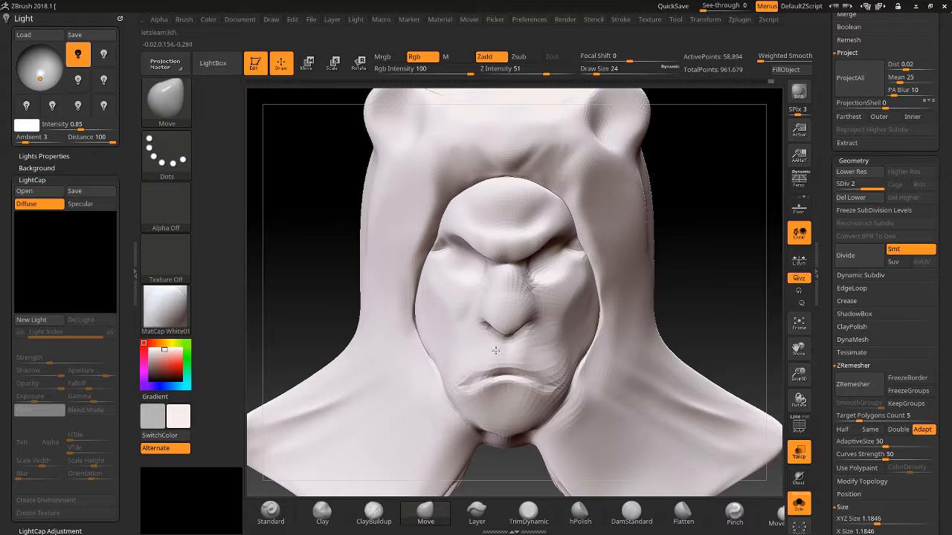
pyautogui.moveTo(326, 285)
pyautogui.mouseDown()
pyautogui.moveTo(369, 281)
pyautogui.moveTo(317, 287)
pyautogui.moveTo(335, 269)
pyautogui.moveTo(286, 271)
pyautogui.moveTo(297, 272)
pyautogui.mouseUp()
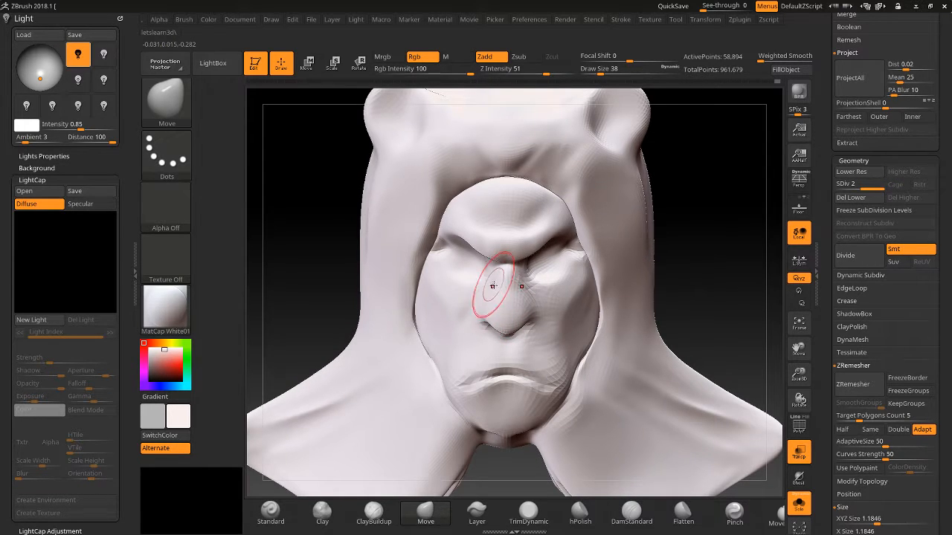
pyautogui.moveTo(298, 245); pyautogui.dragTo(323, 255)
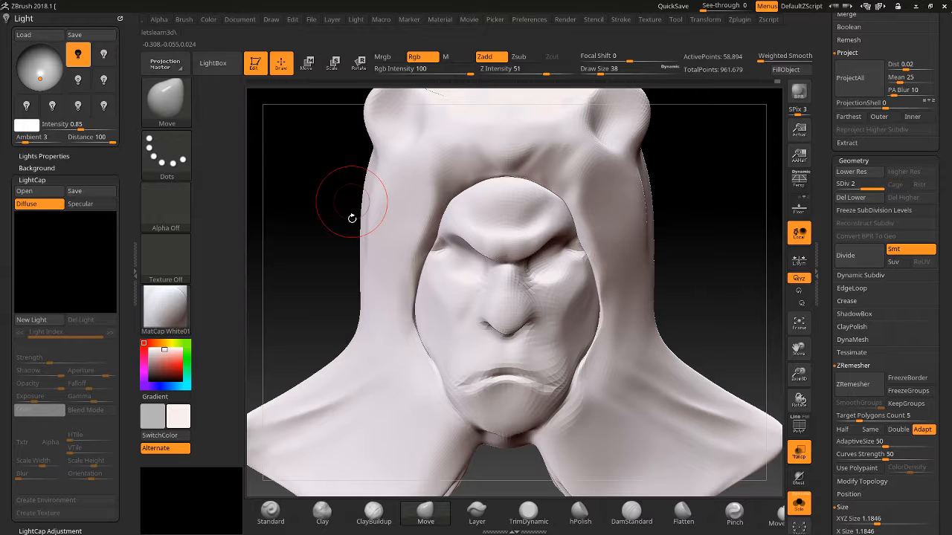
pyautogui.moveTo(351, 218); pyautogui.dragTo(377, 191)
# Switch to OBS, unmute Desktop Audio and Mic/Aux, and return to ZBrush
pyautogui.press('super')
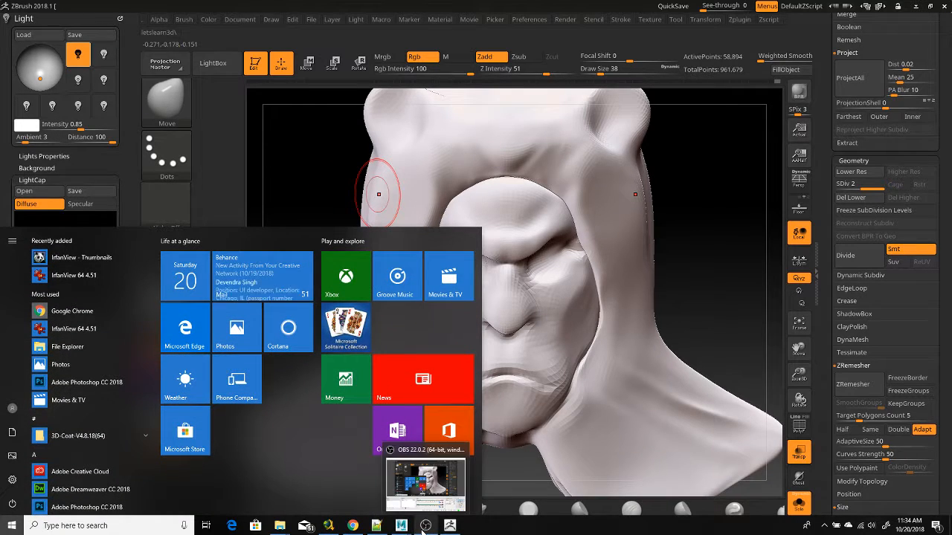
pyautogui.click(426, 526)
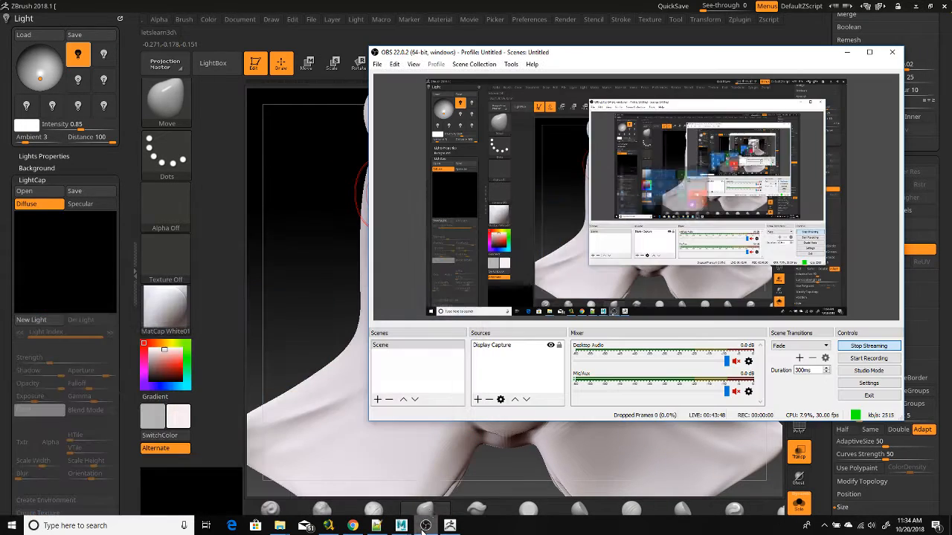
pyautogui.click(736, 362)
pyautogui.click(736, 391)
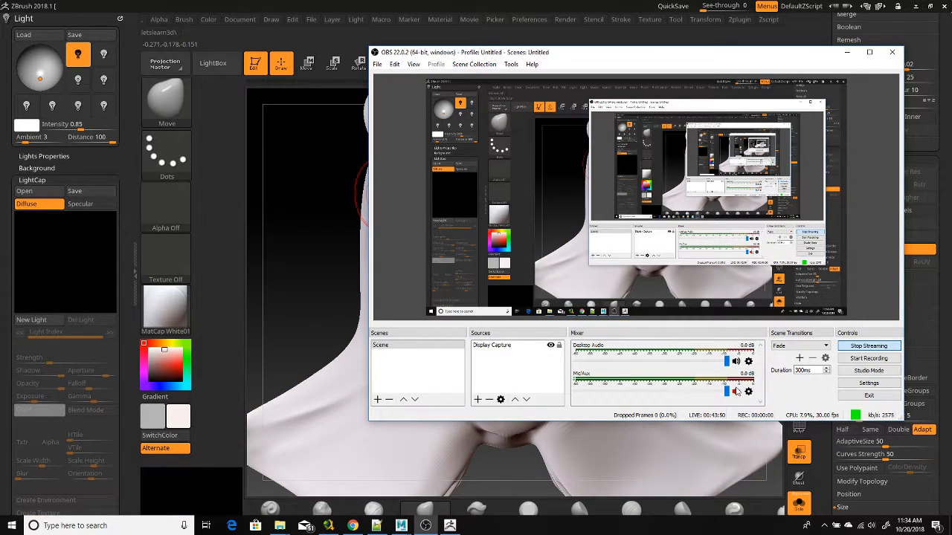
pyautogui.click(335, 221)
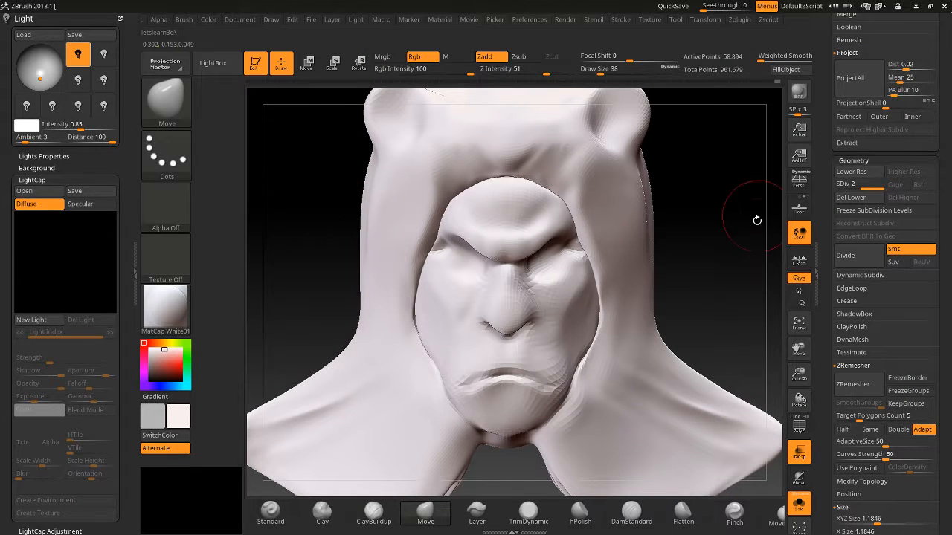
# Compare the hooded head with the PM3D_Plane3D_3 reference sketch by toggling Solo, and return to the isolated PM3D_Sphere3D1 subtool
pyautogui.moveTo(798, 378); pyautogui.dragTo(722, 275)
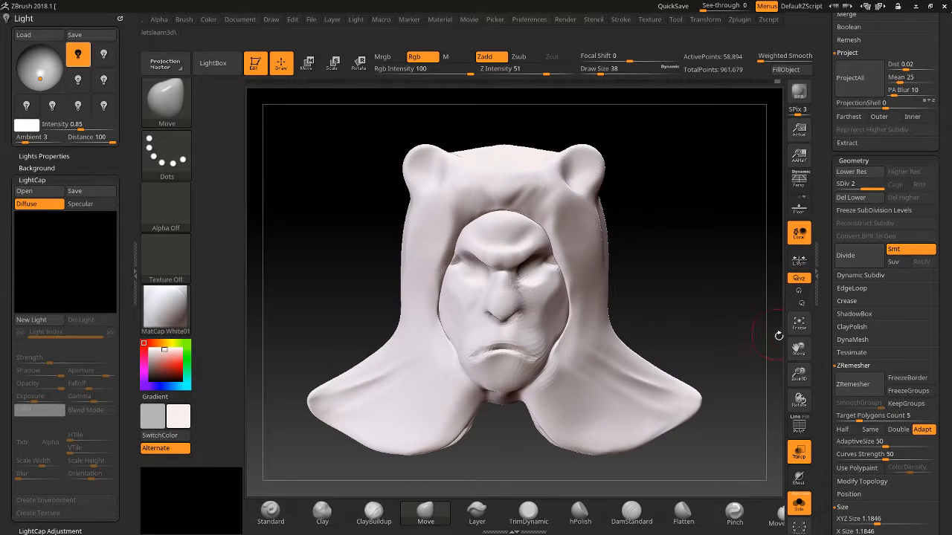
pyautogui.click(799, 508)
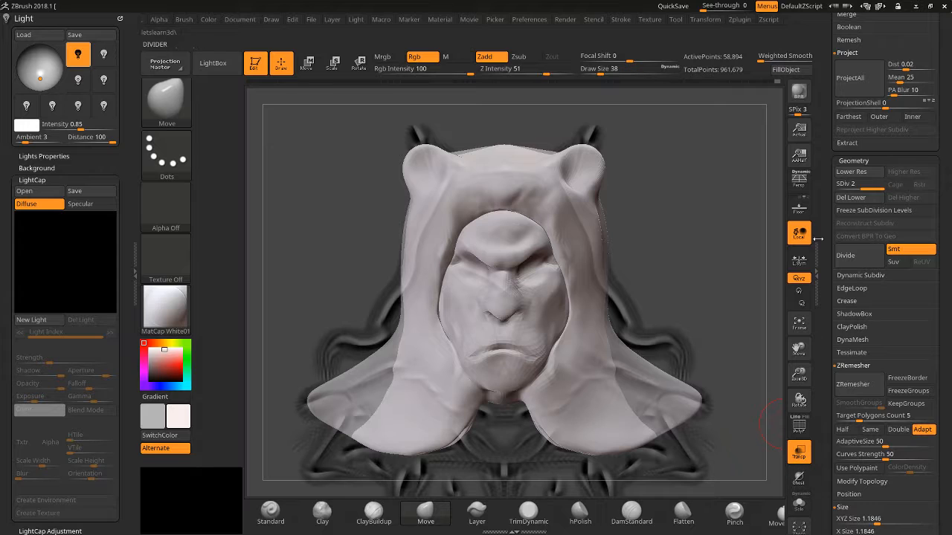
pyautogui.scroll(2, 822, 218)
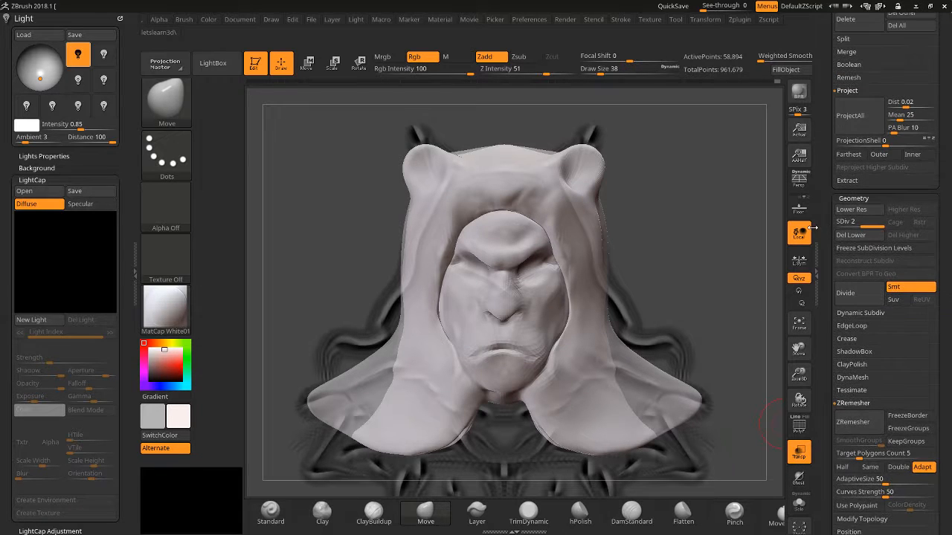
pyautogui.scroll(6, 853, 261)
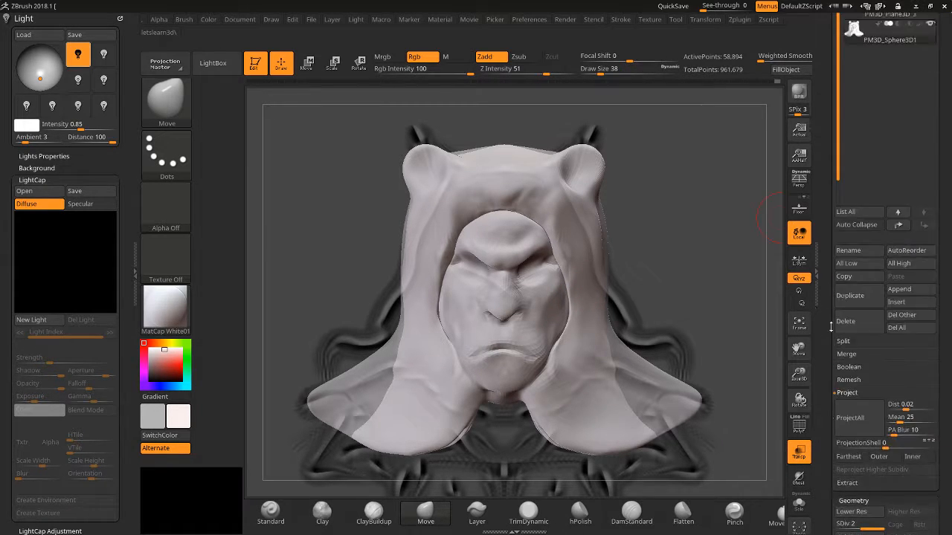
pyautogui.click(850, 326)
pyautogui.click(798, 508)
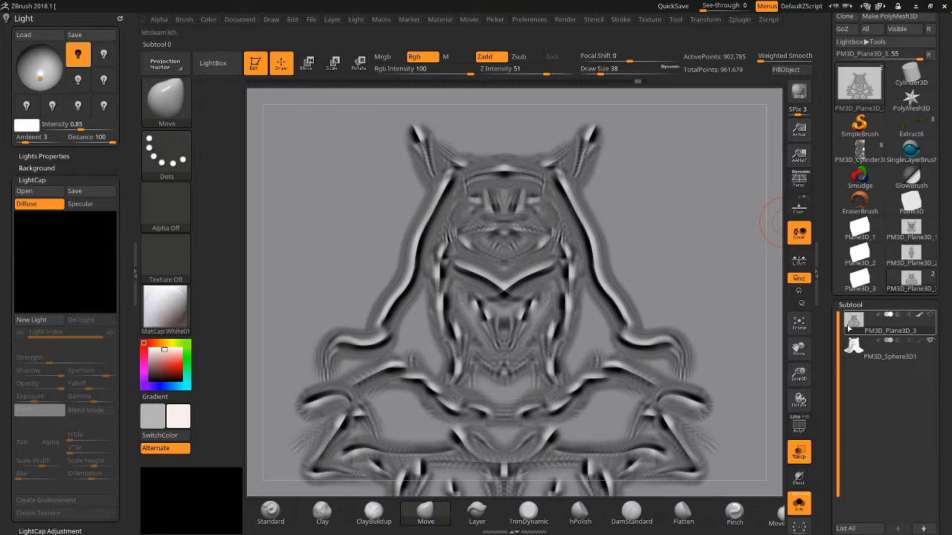
pyautogui.click(853, 353)
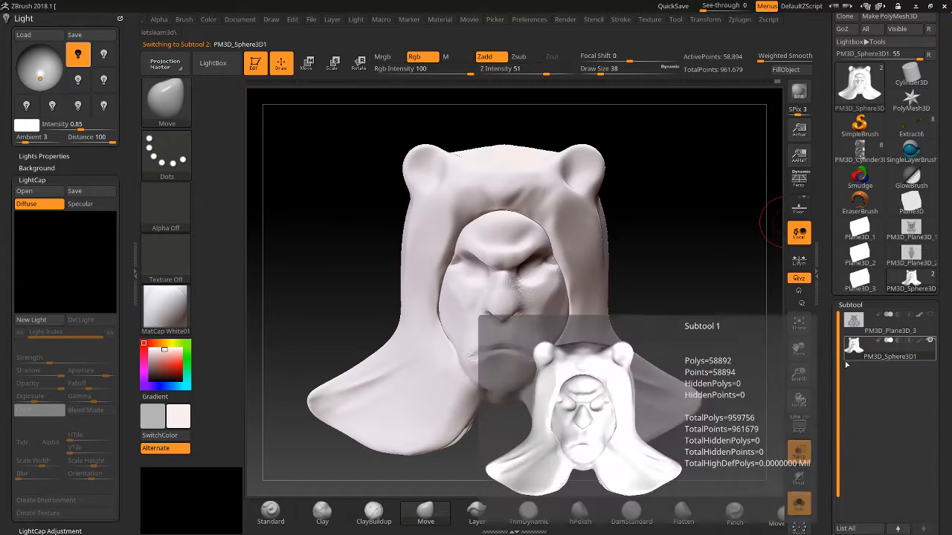
# Pull the chin and lower jaw forward in profile with the Move brush at draw size 80
pyautogui.moveTo(714, 293); pyautogui.dragTo(754, 278)
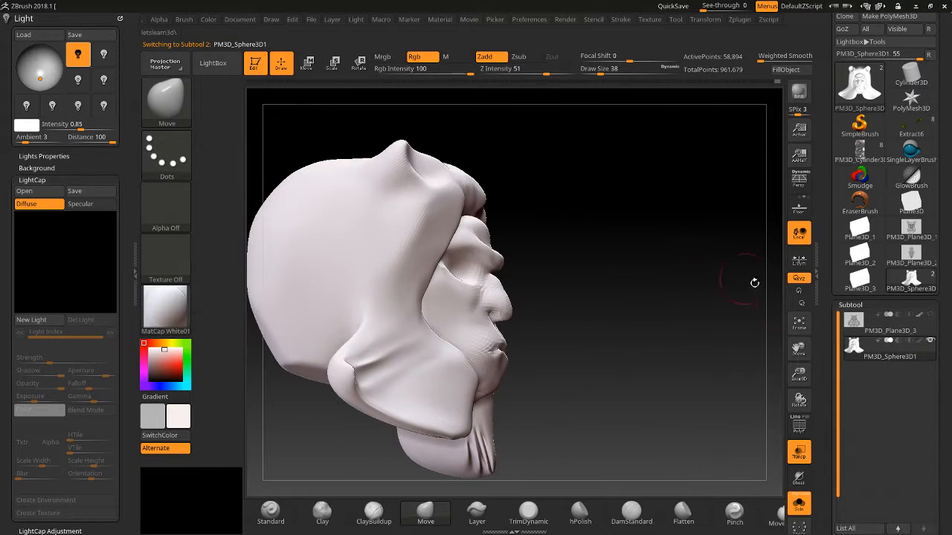
pyautogui.moveTo(798, 376); pyautogui.dragTo(796, 397)
pyautogui.moveTo(675, 415); pyautogui.dragTo(671, 377)
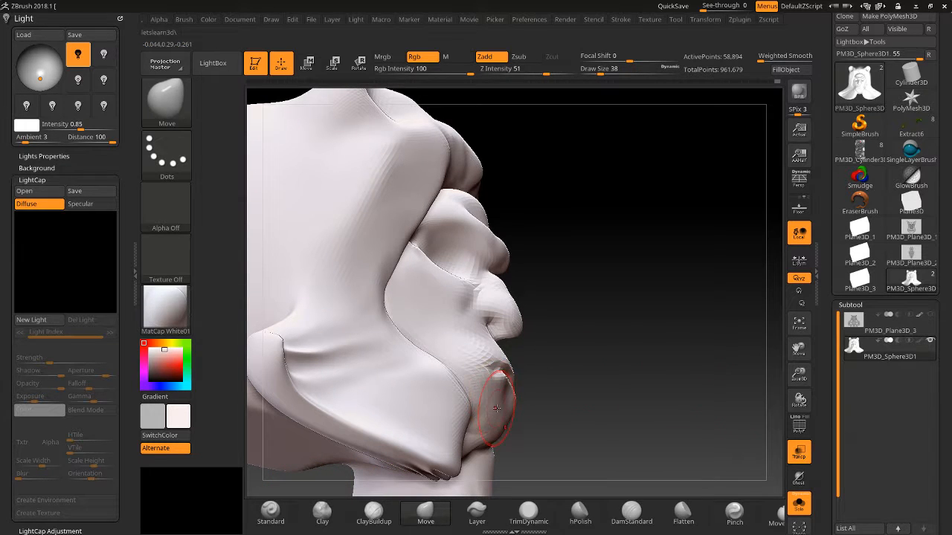
pyautogui.press(']')
pyautogui.press(']')
pyautogui.press(']')
pyautogui.press(']')
pyautogui.moveTo(497, 418); pyautogui.dragTo(504, 413)
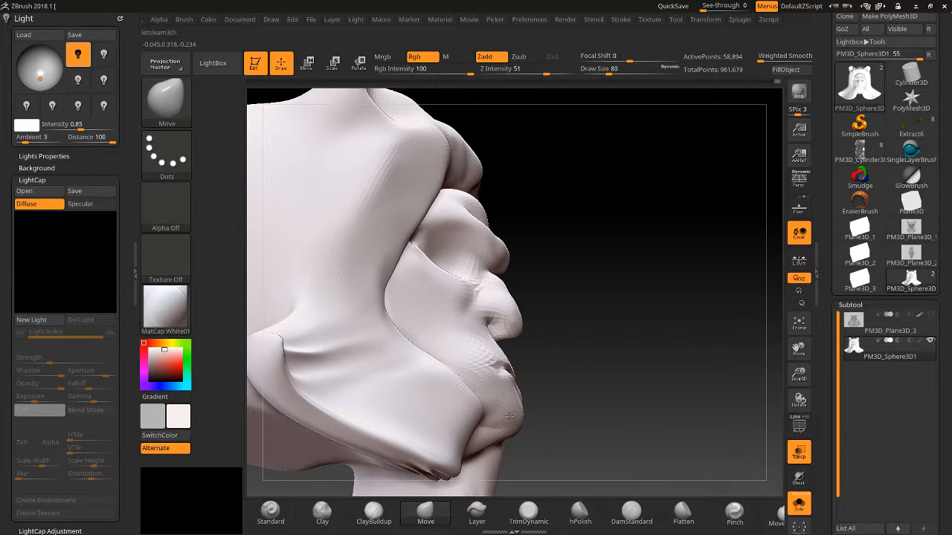
pyautogui.moveTo(654, 416); pyautogui.dragTo(558, 418)
# Reshape the jaw and chin into a broader, squarer form with the Move brush at draw sizes 38 and 52
pyautogui.moveTo(257, 379)
pyautogui.mouseDown()
pyautogui.moveTo(273, 330)
pyautogui.moveTo(498, 458)
pyautogui.moveTo(487, 454)
pyautogui.moveTo(503, 433)
pyautogui.moveTo(383, 401)
pyautogui.mouseUp()
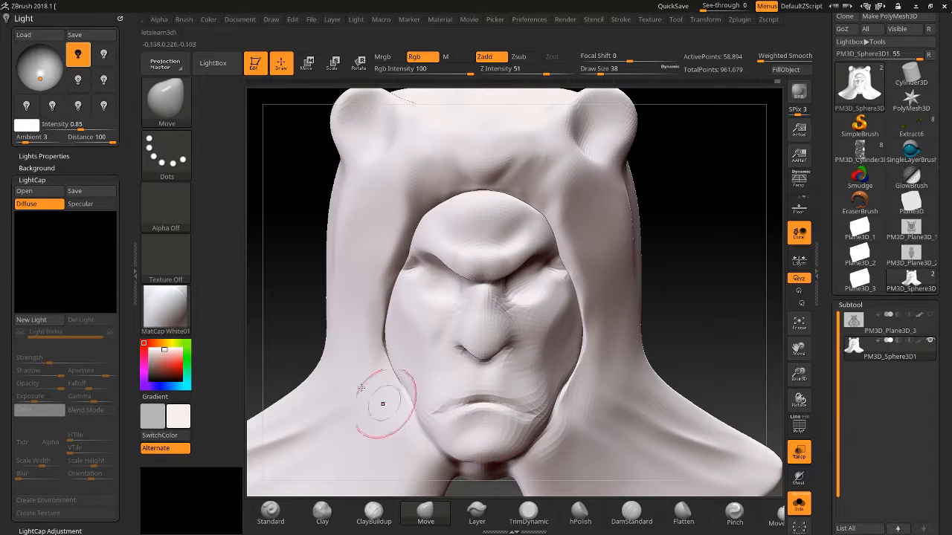
pyautogui.moveTo(253, 283)
pyautogui.mouseDown()
pyautogui.moveTo(248, 216)
pyautogui.moveTo(263, 206)
pyautogui.mouseUp()
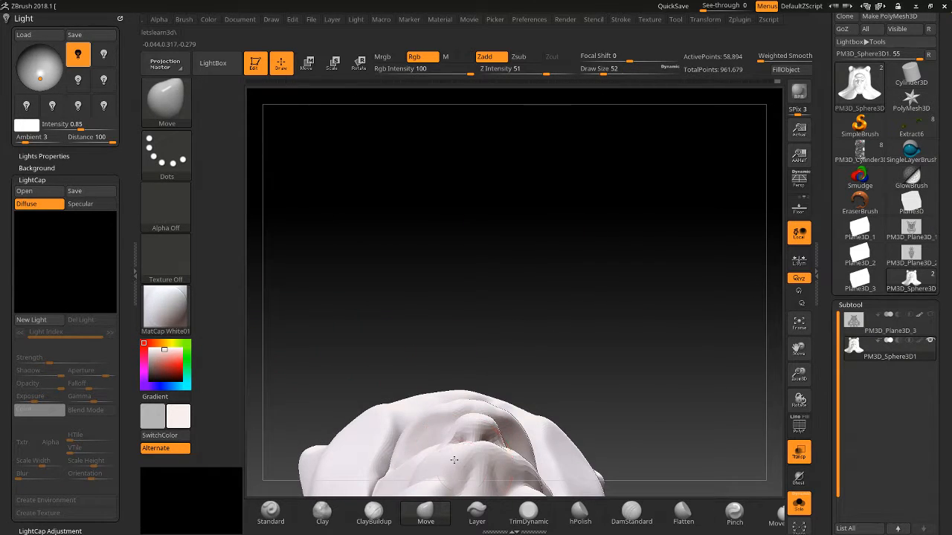
pyautogui.keyDown('shift'); pyautogui.moveTo(370, 301); pyautogui.dragTo(346, 399); pyautogui.keyUp('shift')
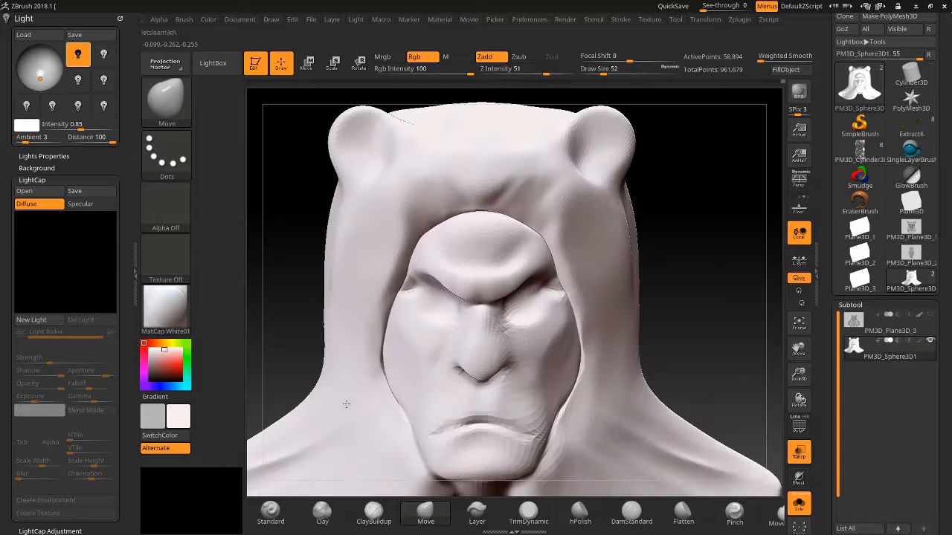
pyautogui.moveTo(279, 364)
pyautogui.mouseDown()
pyautogui.moveTo(304, 340)
pyautogui.moveTo(302, 349)
pyautogui.moveTo(249, 344)
pyautogui.moveTo(319, 339)
pyautogui.mouseUp()
pyautogui.moveTo(801, 374); pyautogui.dragTo(798, 335)
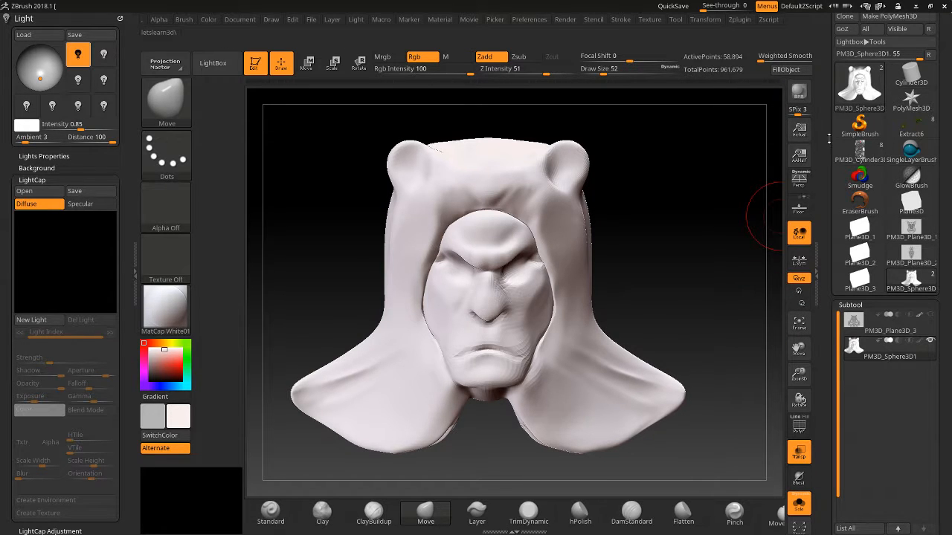
# Save the sculpt as a ZTool file named headhoodman in the zbrushbeginner folder
pyautogui.scroll(5, 821, 138)
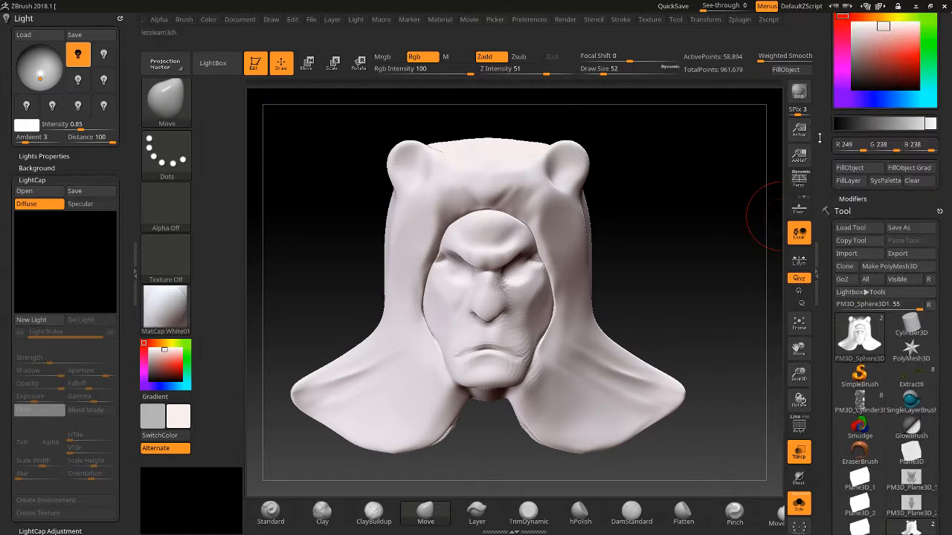
pyautogui.click(898, 227)
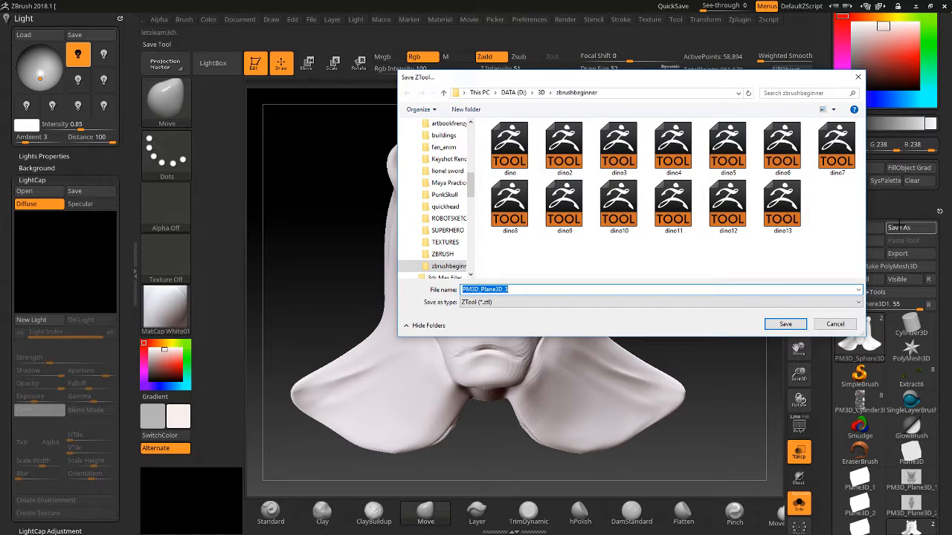
pyautogui.write('headhoodman')
pyautogui.press('Return')
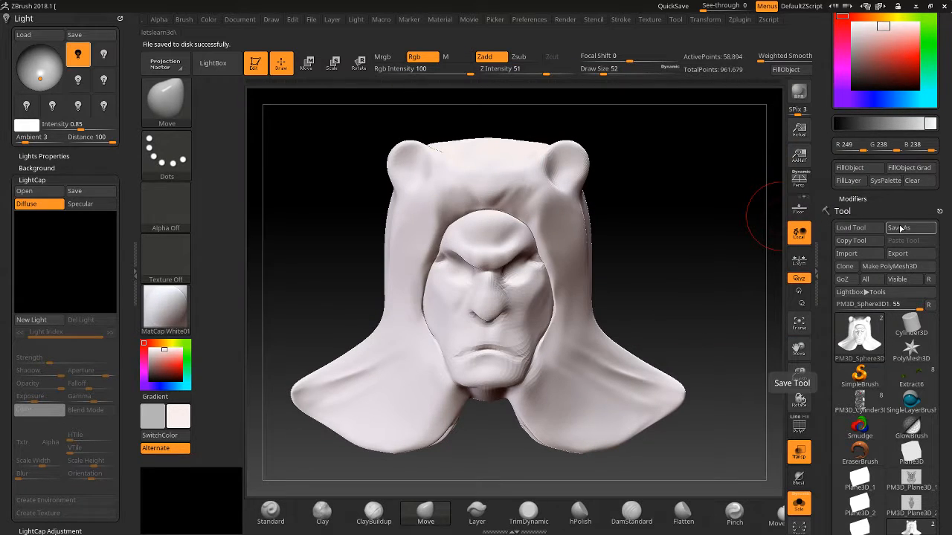
# Examine the 3D Print Hub plugin's import options, export size units and size options
pyautogui.moveTo(821, 145); pyautogui.dragTo(815, 313)
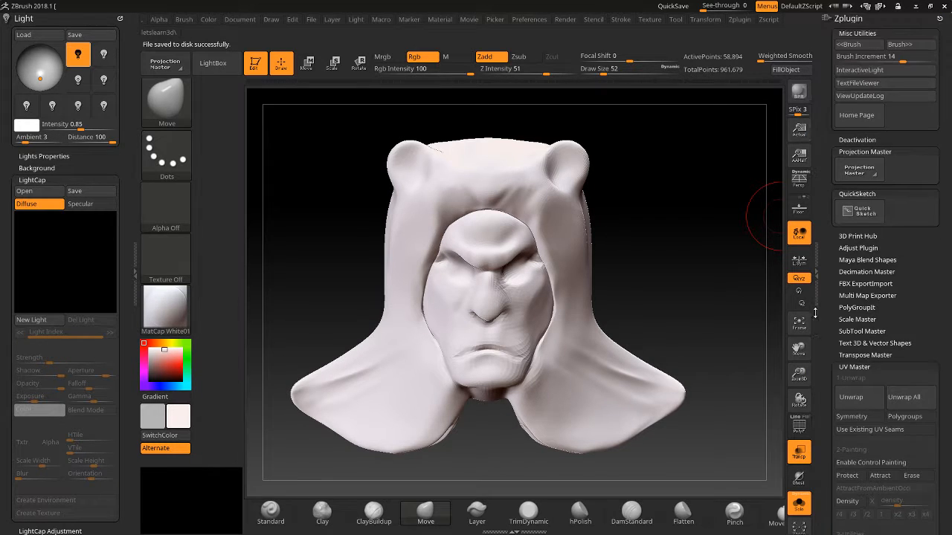
pyautogui.click(859, 236)
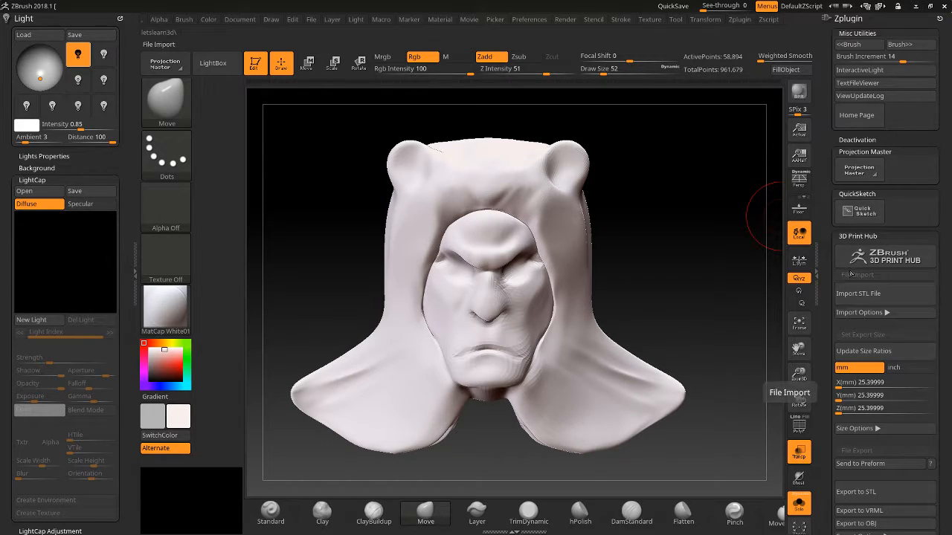
pyautogui.click(850, 313)
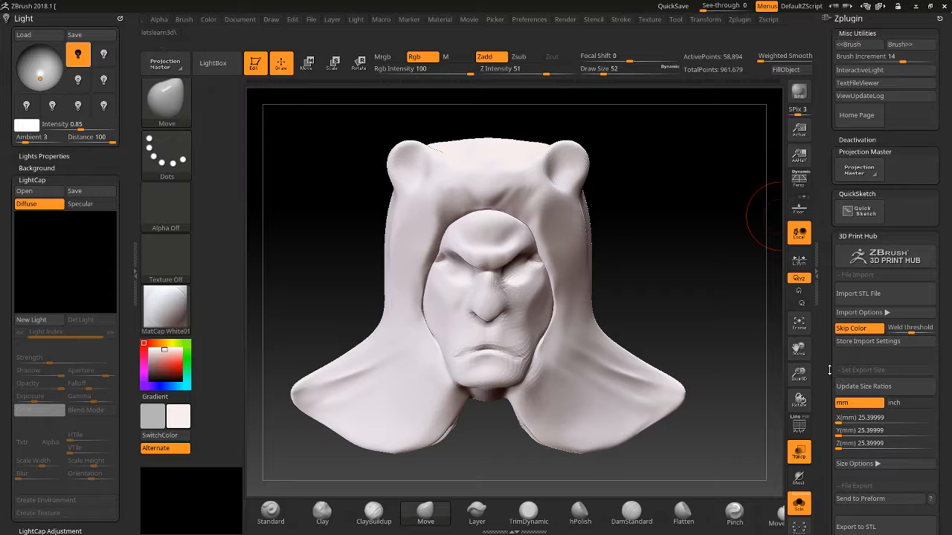
pyautogui.moveTo(830, 370); pyautogui.dragTo(828, 318)
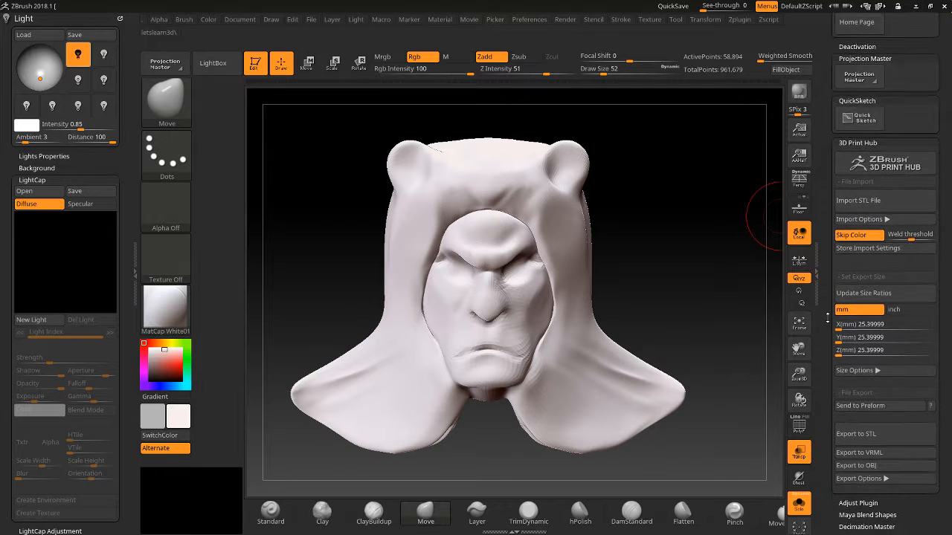
pyautogui.click(857, 322)
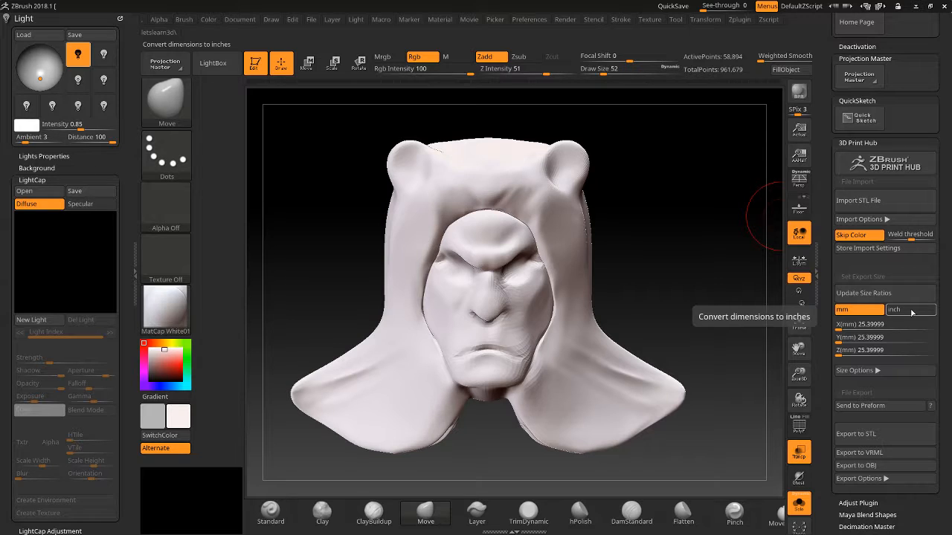
pyautogui.click(855, 370)
pyautogui.scroll(-3, 870, 356)
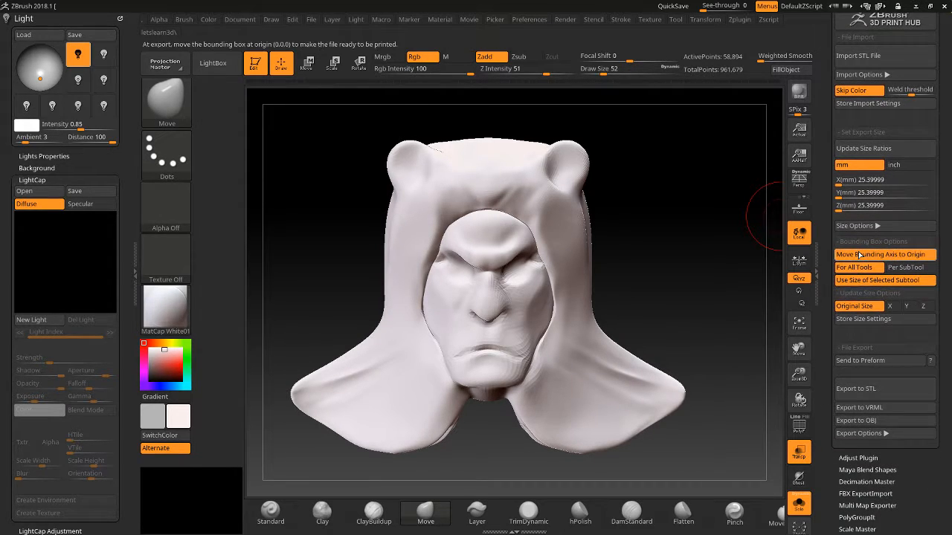
pyautogui.scroll(-2, 830, 392)
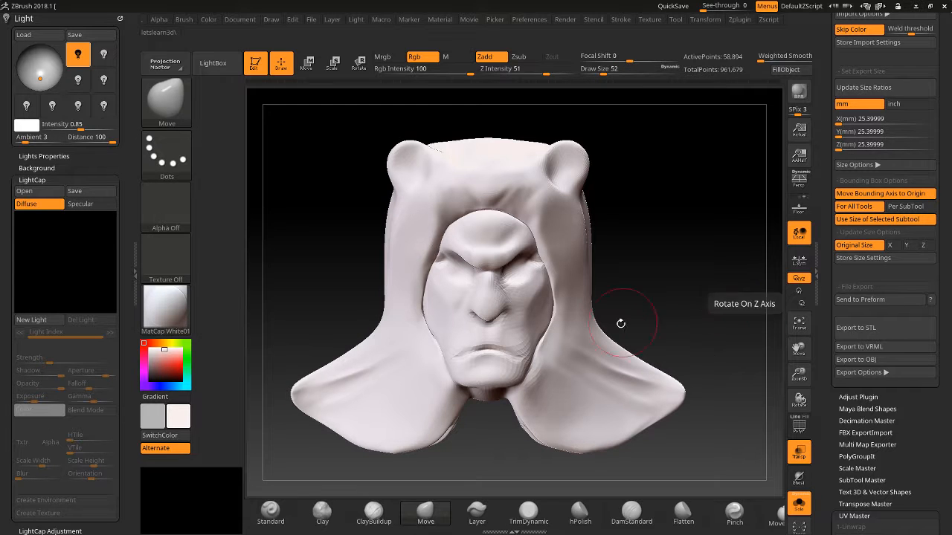
# Examine the 3D Print Hub's STL, VRML and OBJ export commands and its export options
pyautogui.moveTo(652, 214); pyautogui.dragTo(688, 216)
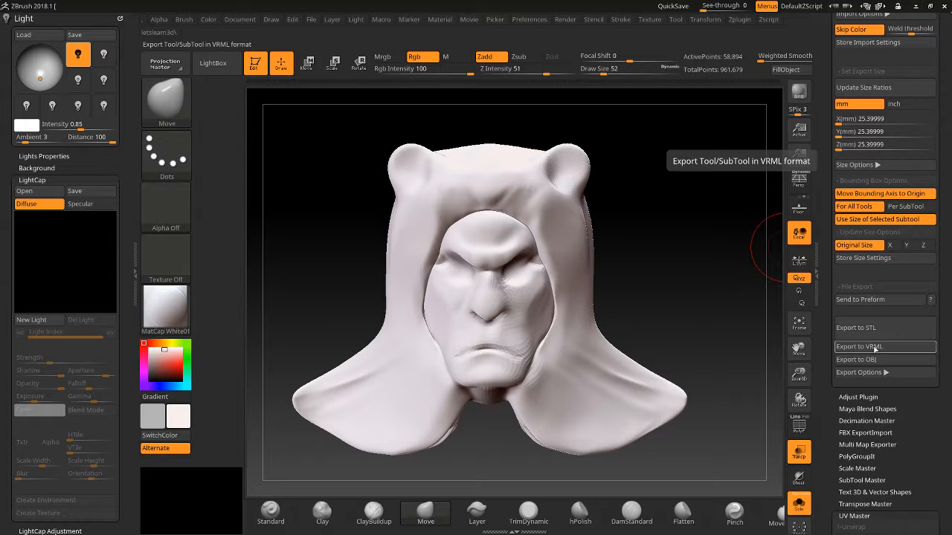
pyautogui.click(867, 374)
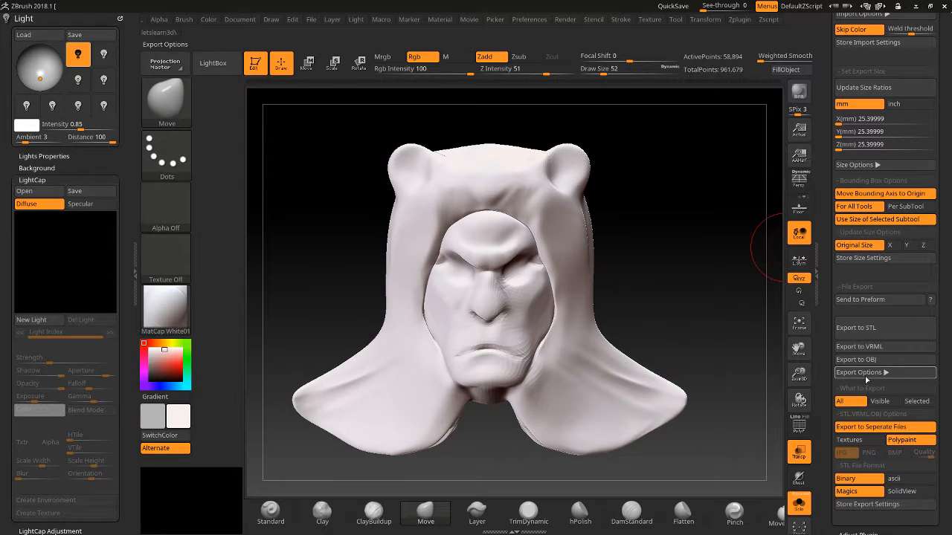
pyautogui.scroll(-5, 839, 293)
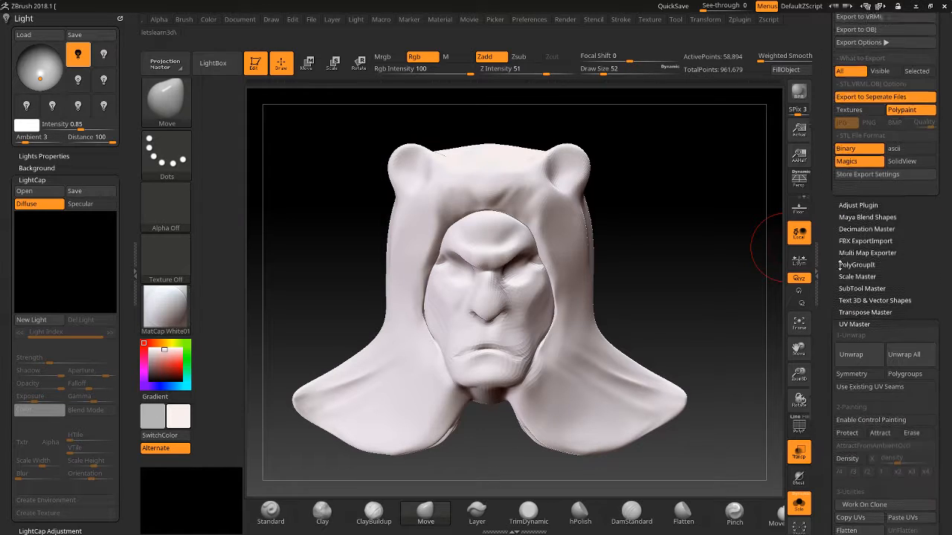
pyautogui.scroll(4, 839, 291)
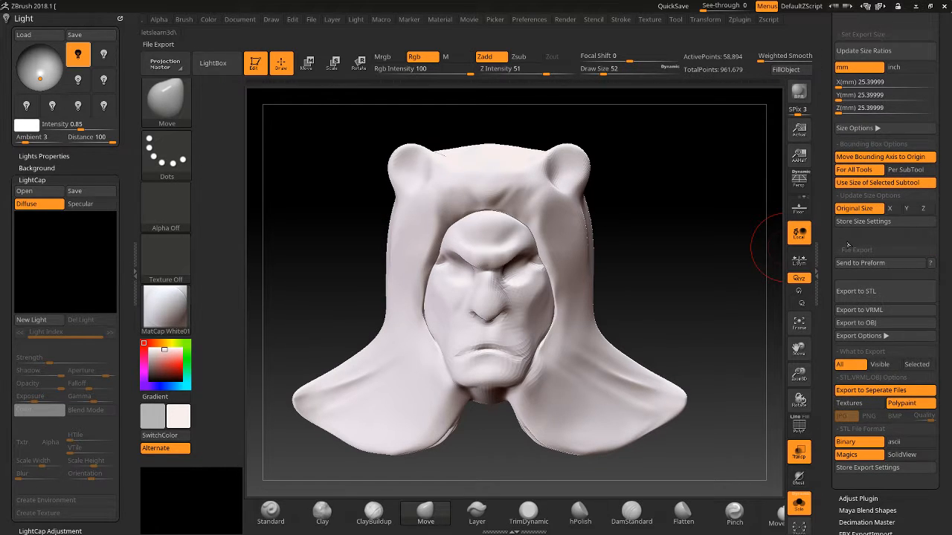
pyautogui.scroll(9, 841, 337)
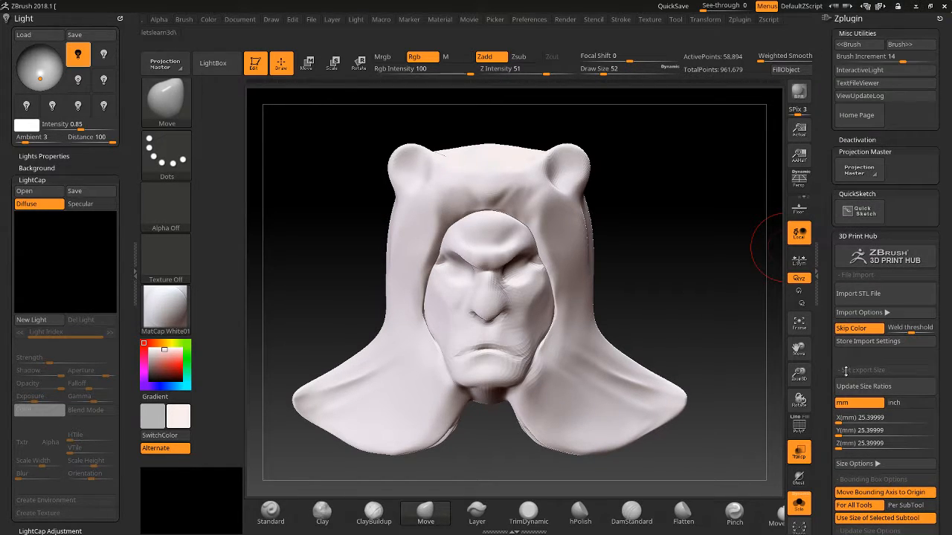
pyautogui.moveTo(846, 372); pyautogui.dragTo(842, 304)
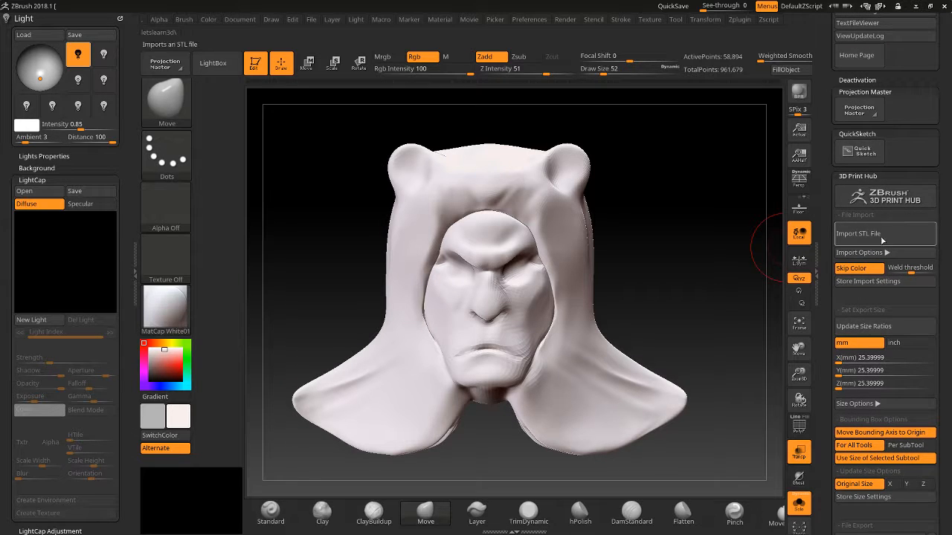
# Close the 3D Print Hub settings and examine those of Adjust Plugin, Maya Blend Shapes and Decimation Master
pyautogui.click(861, 176)
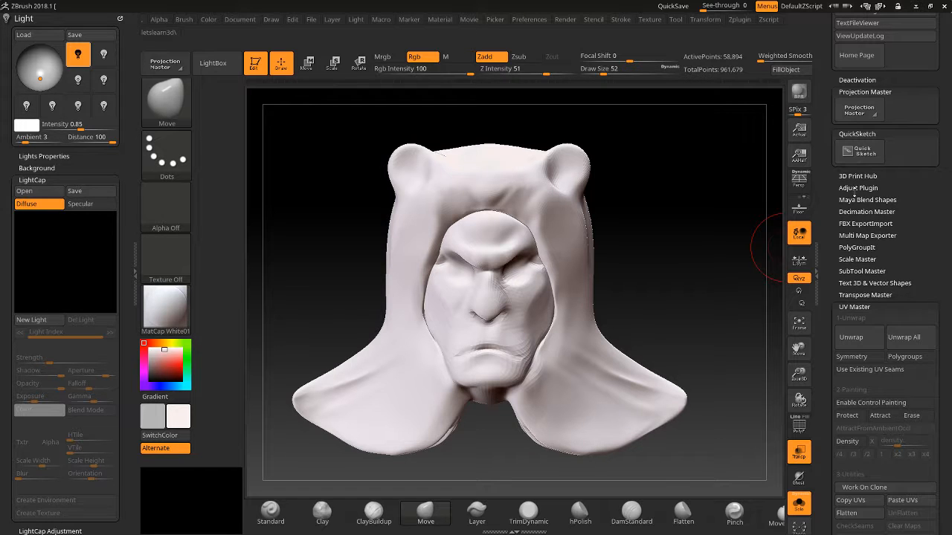
pyautogui.click(854, 189)
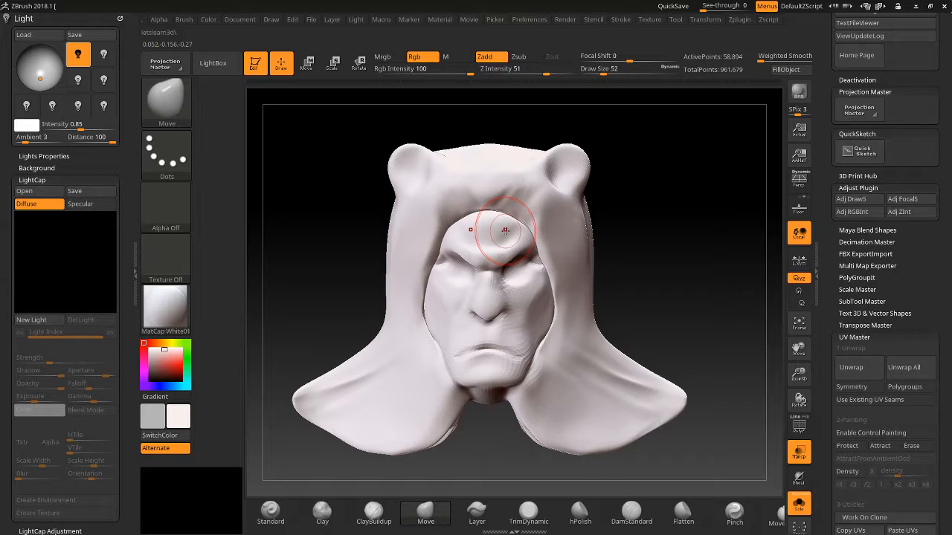
pyautogui.click(853, 230)
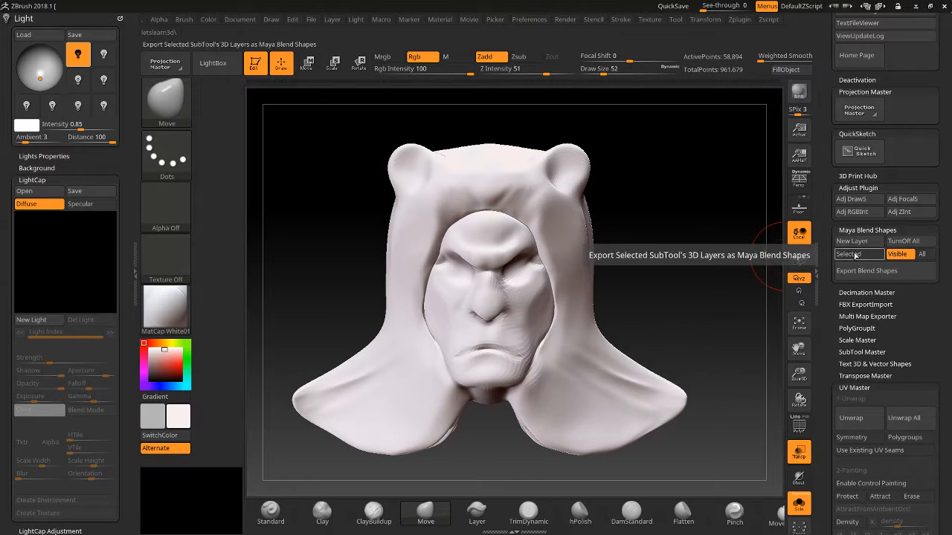
pyautogui.click(847, 293)
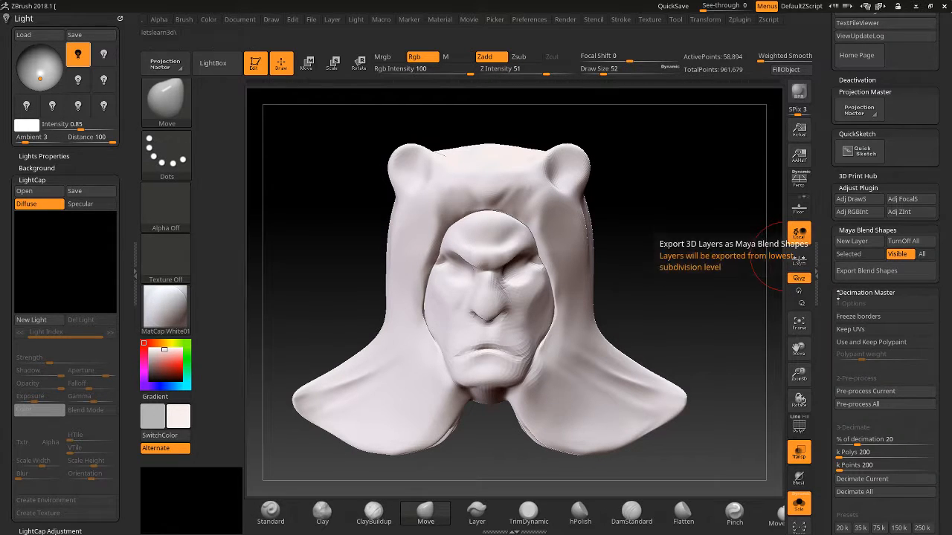
pyautogui.moveTo(838, 295); pyautogui.dragTo(837, 240)
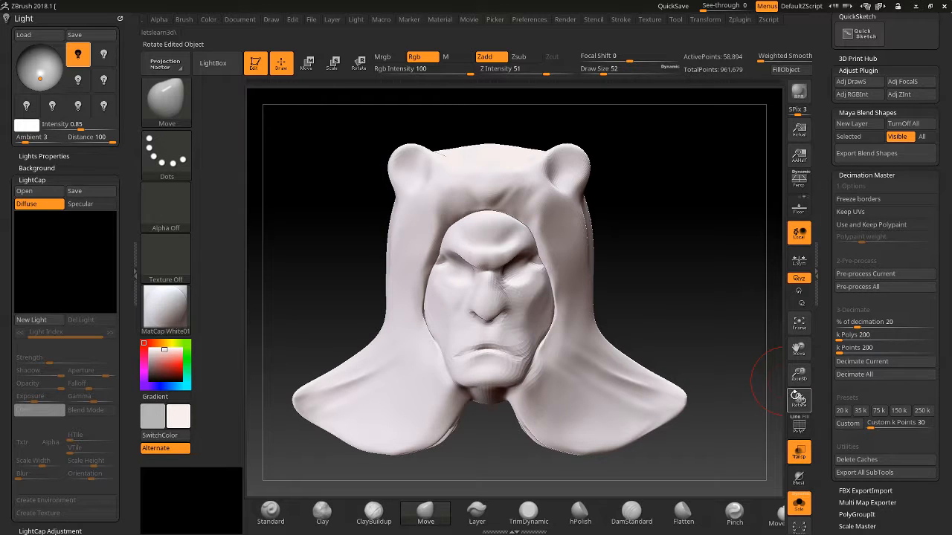
pyautogui.moveTo(798, 375); pyautogui.dragTo(796, 395)
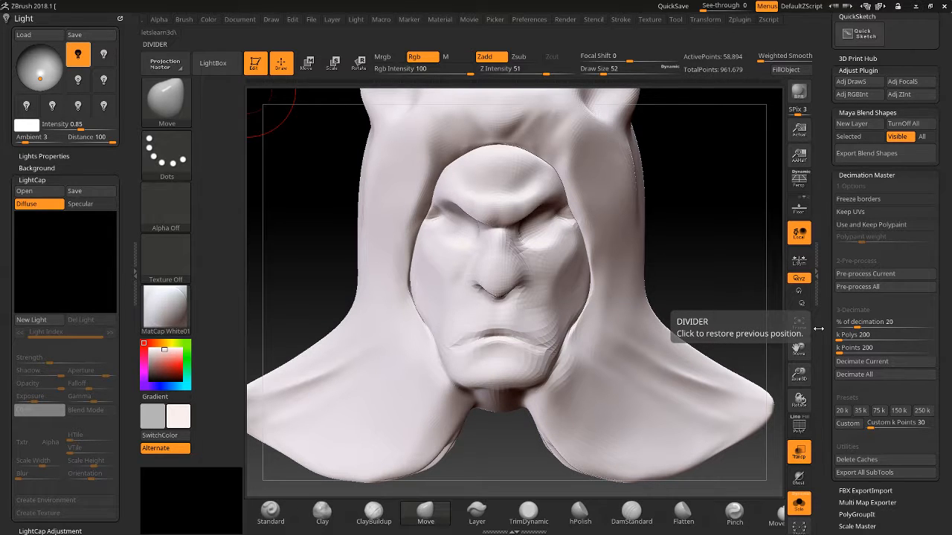
# Subdivide the hooded head twice, and step down through its lower subdivision levels and back up to the highest
pyautogui.hotkey('ctrl', 'd')
pyautogui.hotkey('ctrl', 'd')
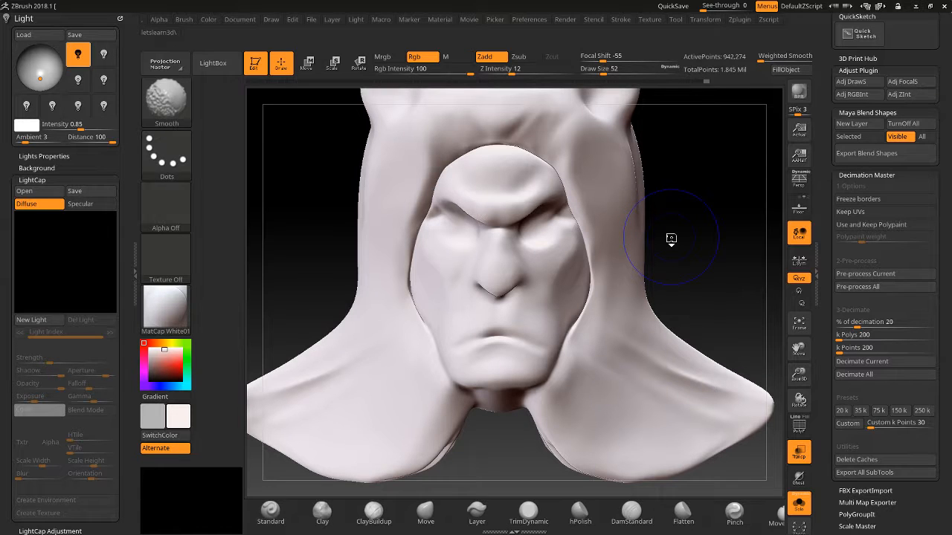
pyautogui.hotkey('shift', 'd')
pyautogui.hotkey('shift', 'd')
pyautogui.hotkey('shift', 'd')
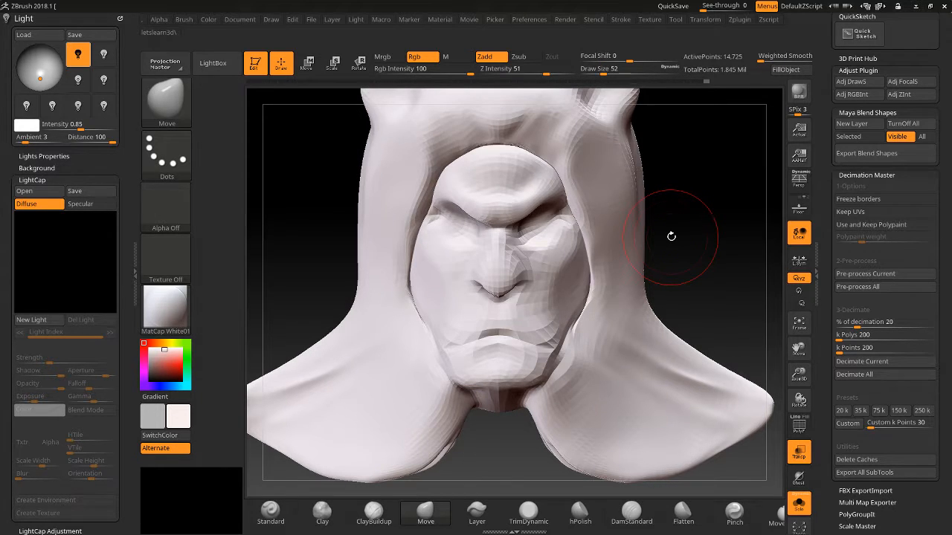
pyautogui.press('d')
pyautogui.hotkey('shift', 'd')
pyautogui.press('d')
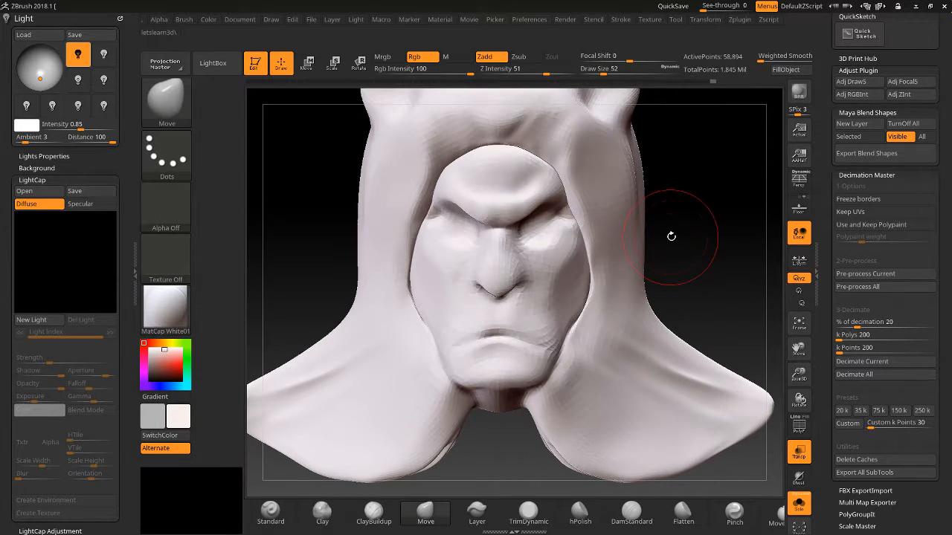
pyautogui.press('d')
pyautogui.press('d')
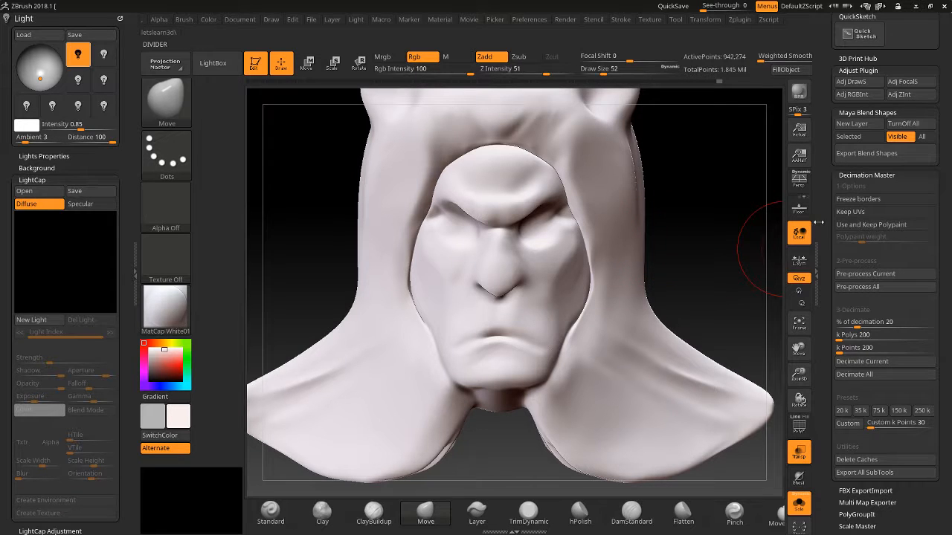
# Duplicate the hooded head subtool PM3D_Sphere3D1
pyautogui.moveTo(823, 222); pyautogui.dragTo(798, 429)
pyautogui.moveTo(792, 391)
pyautogui.mouseDown()
pyautogui.moveTo(772, 95)
pyautogui.moveTo(827, 9)
pyautogui.mouseUp()
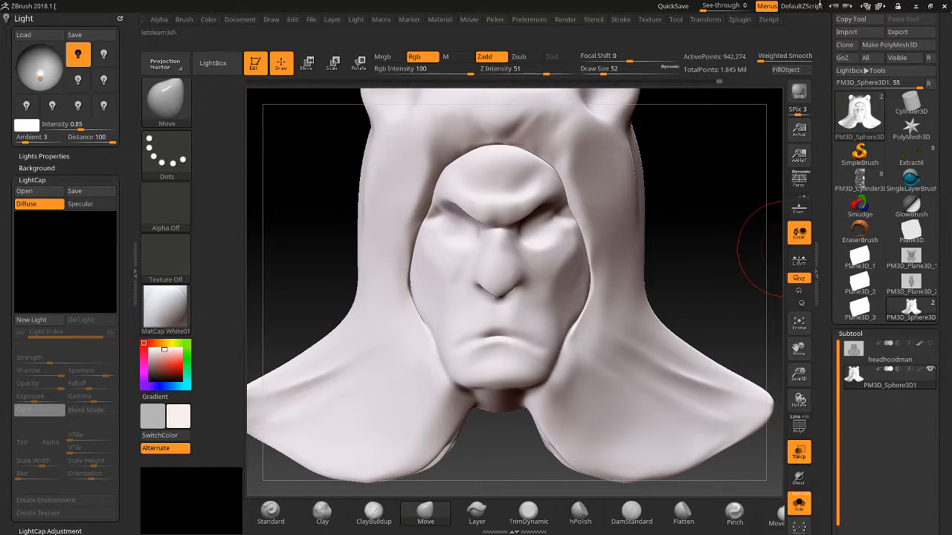
pyautogui.moveTo(823, 397); pyautogui.dragTo(828, 315)
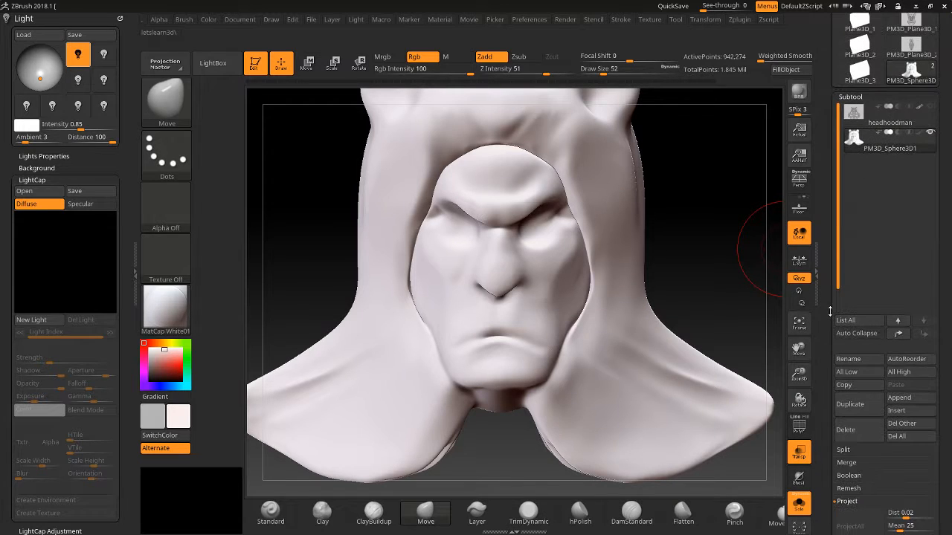
pyautogui.moveTo(850, 139)
pyautogui.click(850, 404)
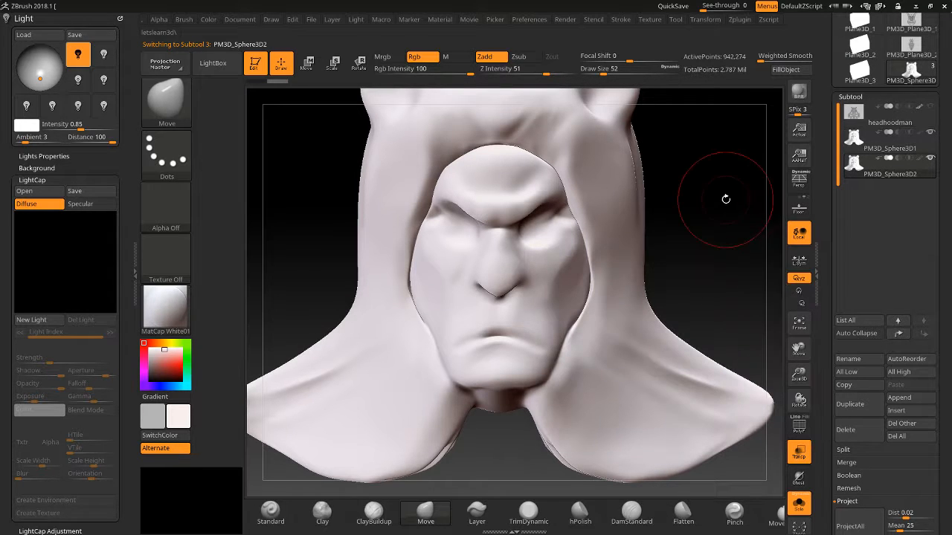
# Switch to the PM3D_Cylinder3D tool that holds the dinosaur and make its dino8 head subtool active
pyautogui.moveTo(828, 115); pyautogui.dragTo(820, 189)
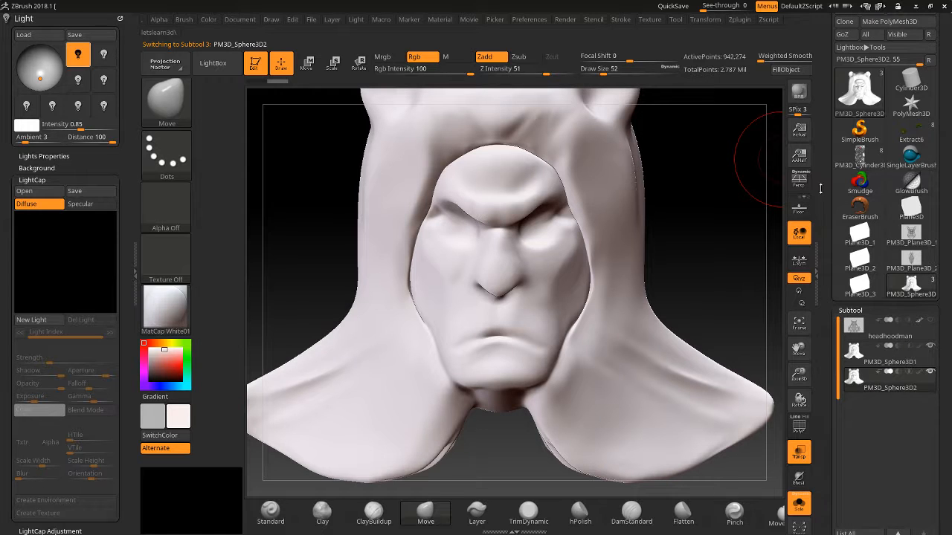
pyautogui.moveTo(864, 280)
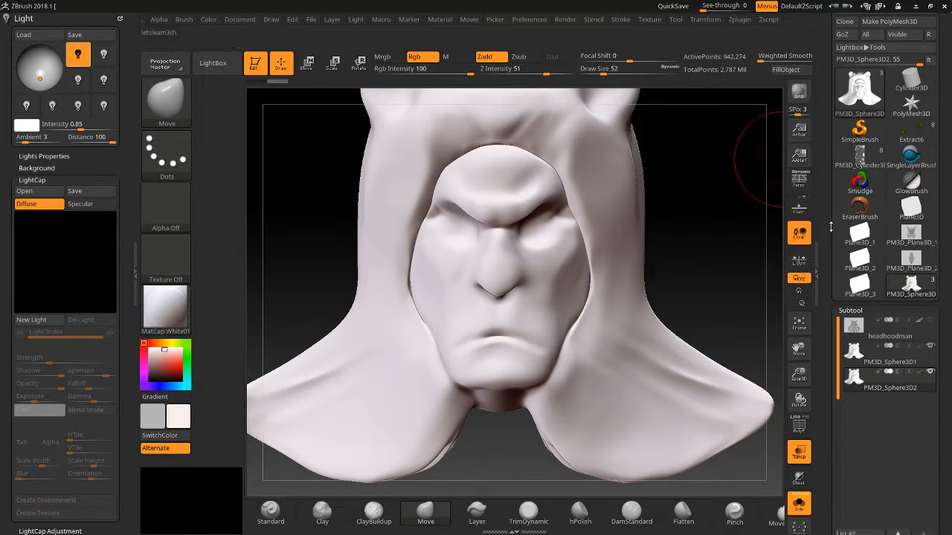
pyautogui.moveTo(893, 301)
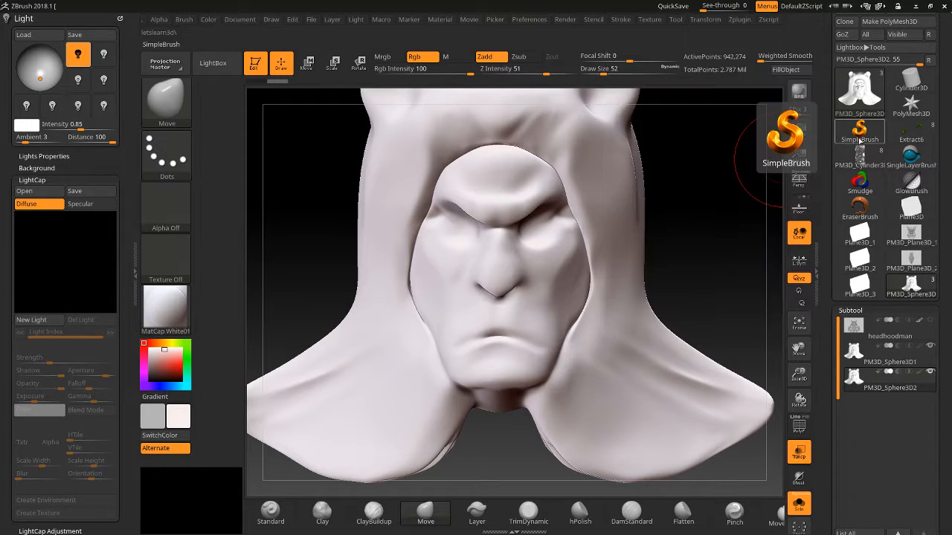
pyautogui.click(859, 152)
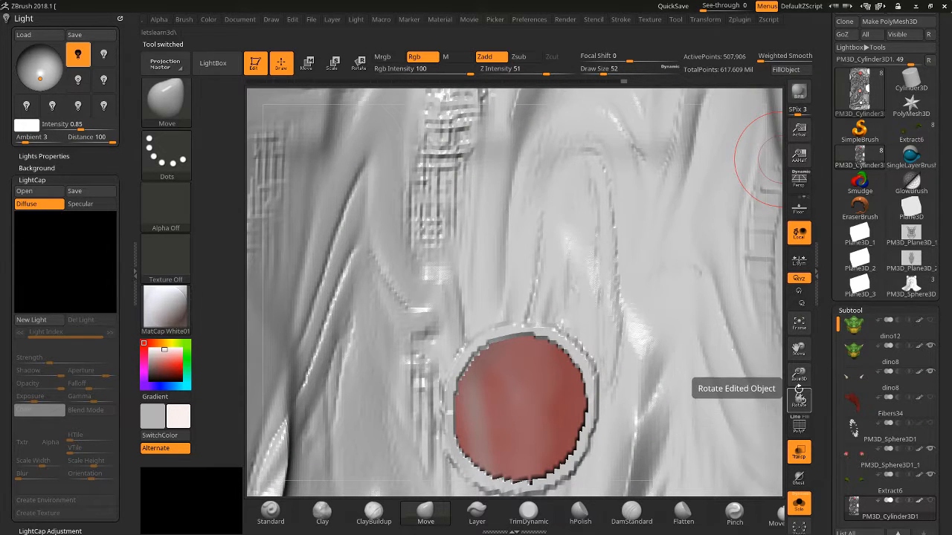
pyautogui.moveTo(799, 377); pyautogui.dragTo(713, 487)
pyautogui.moveTo(749, 182); pyautogui.dragTo(711, 186)
pyautogui.click(810, 373)
pyautogui.moveTo(800, 374); pyautogui.dragTo(758, 470)
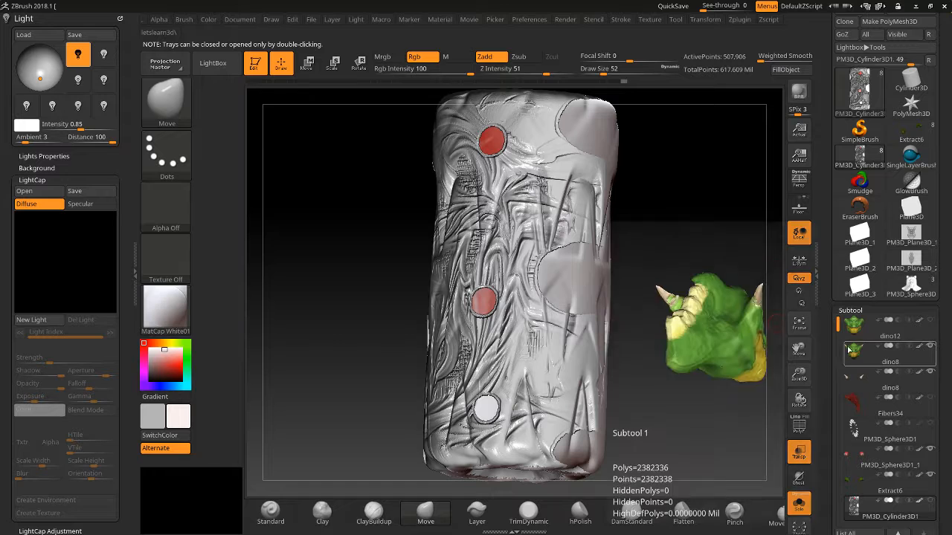
pyautogui.click(885, 349)
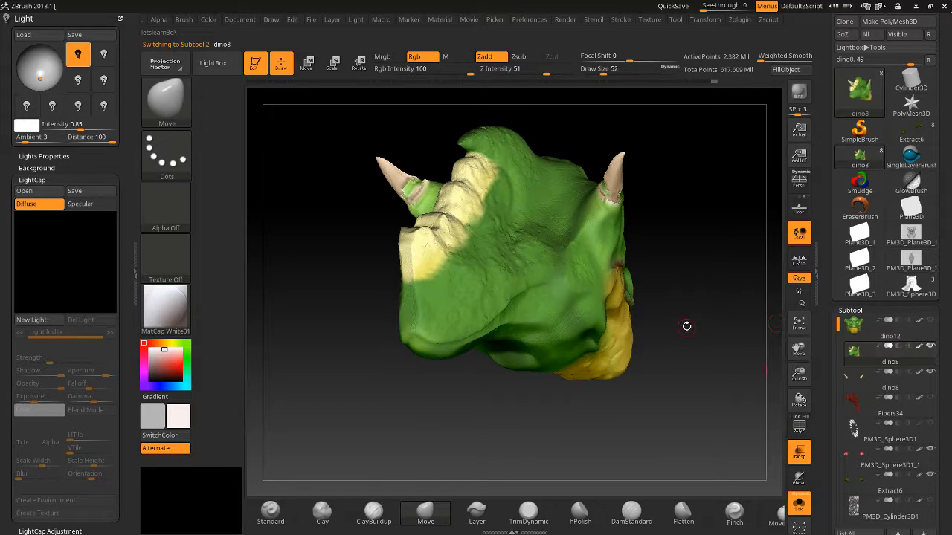
# Turn the dinosaur head to show its face, and switch off Solo and Transparency so its eyes and horns display
pyautogui.moveTo(686, 322); pyautogui.dragTo(745, 449)
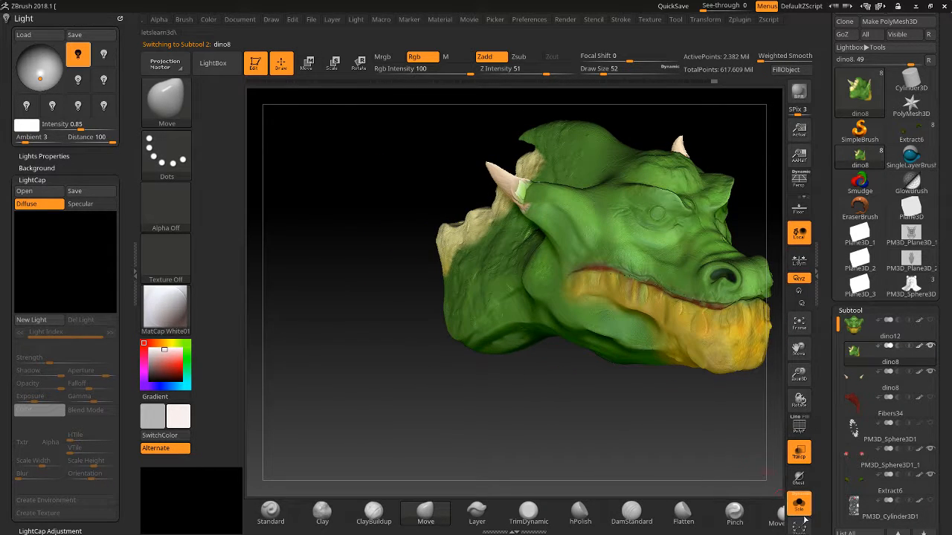
pyautogui.click(801, 512)
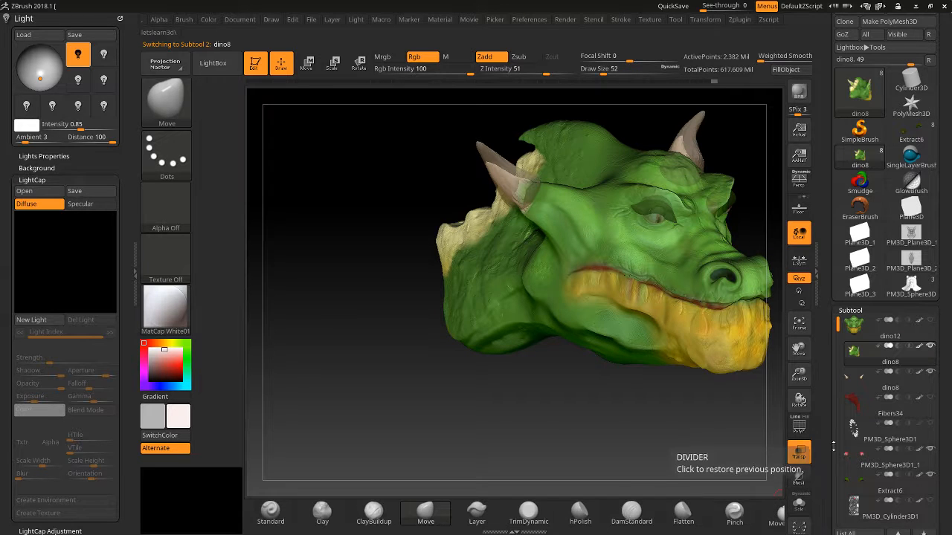
pyautogui.click(798, 455)
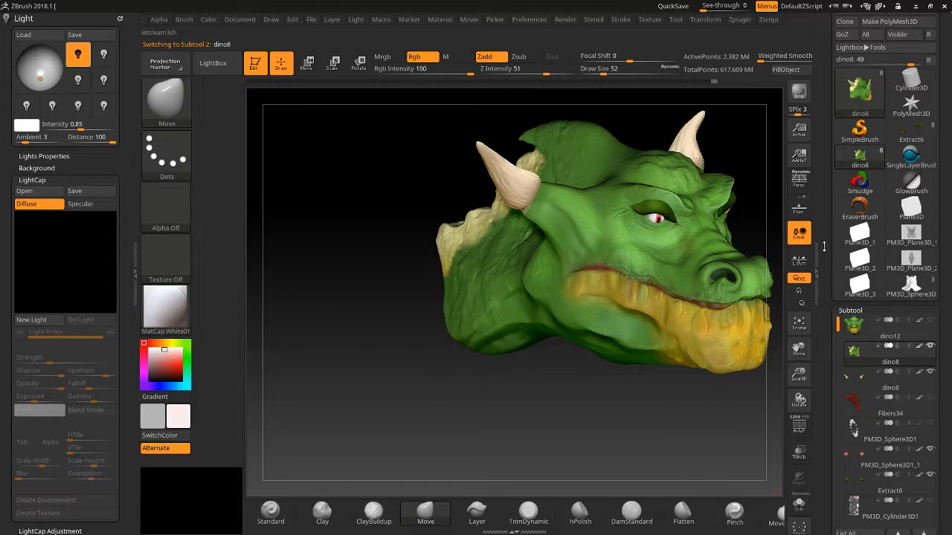
# Save the dinosaur as a ZTool file named dino14 in the zbrushbeginner folder
pyautogui.moveTo(827, 147); pyautogui.dragTo(820, 254)
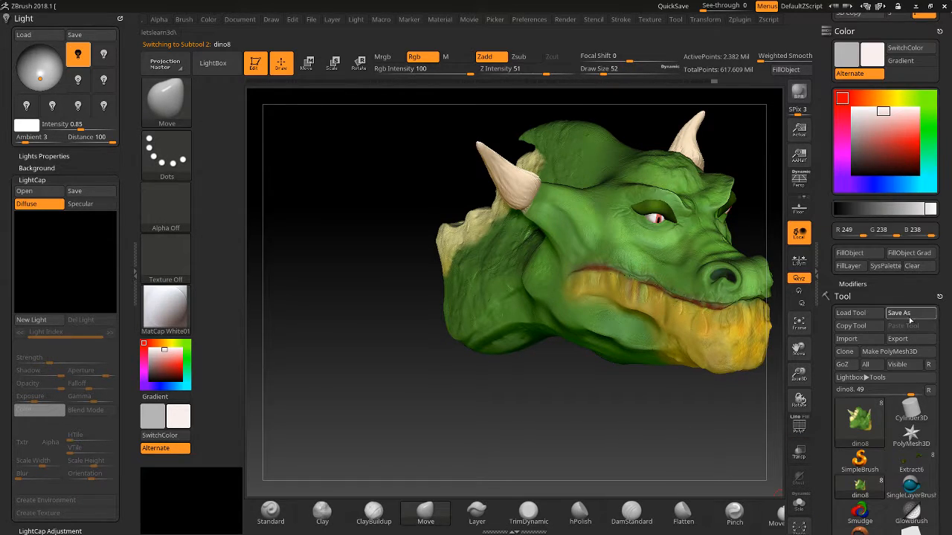
pyautogui.click(899, 313)
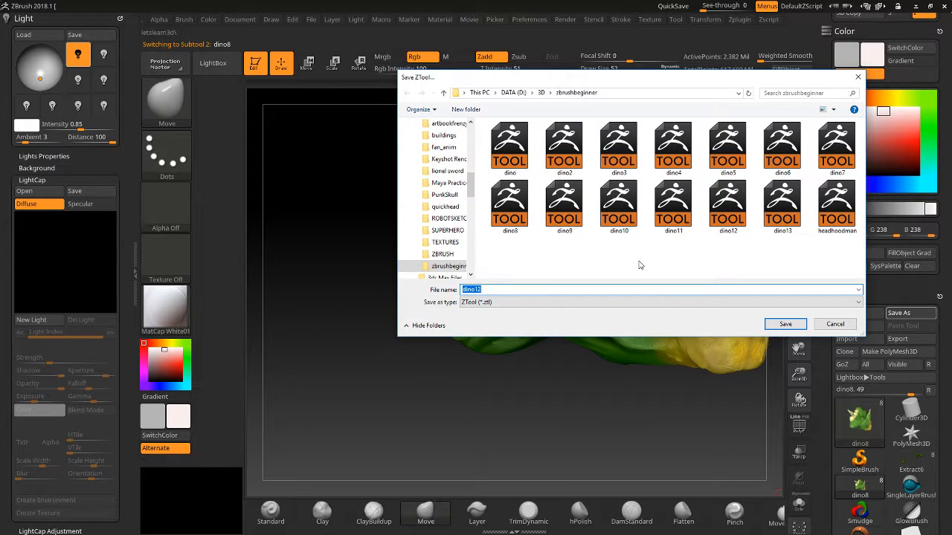
pyautogui.press('Right')
pyautogui.press('Return')
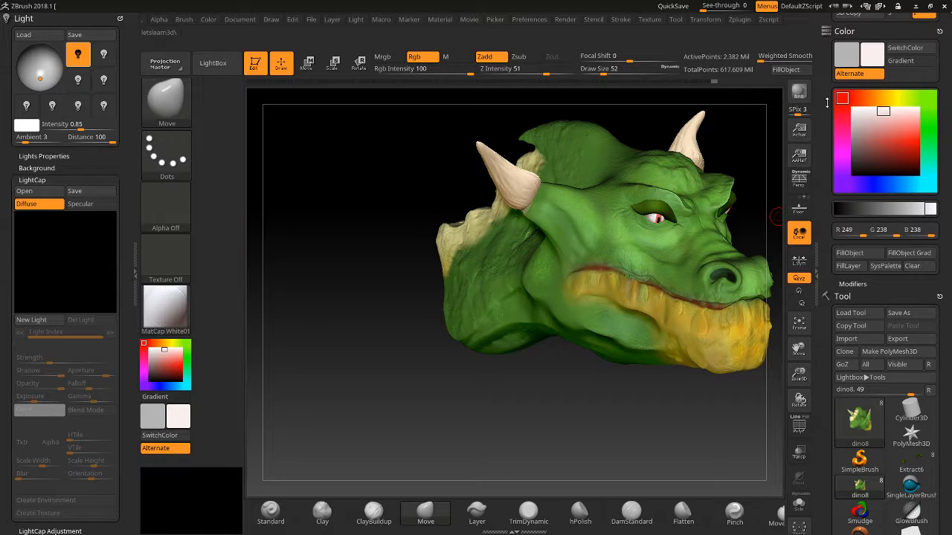
# Switch back to the hooded head tool and frame the whole head from the front
pyautogui.moveTo(827, 103); pyautogui.dragTo(871, 6)
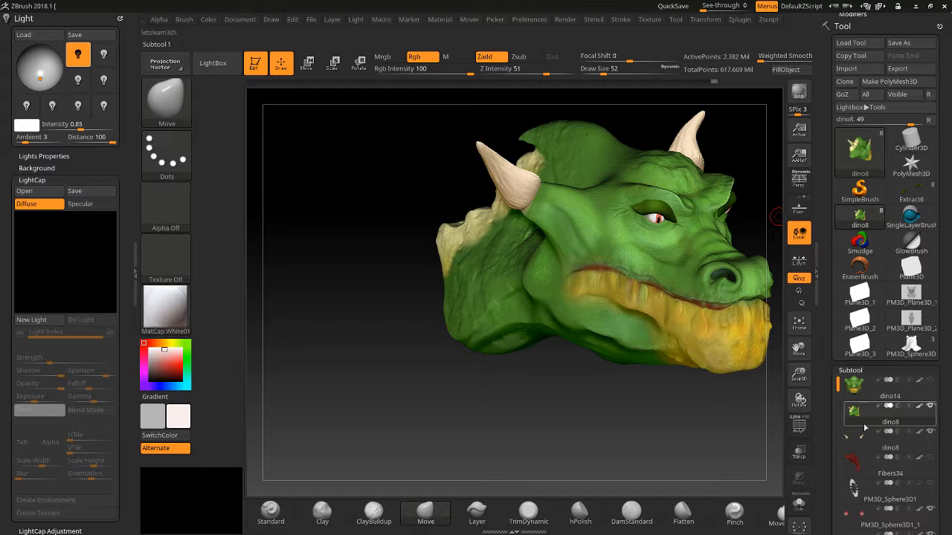
pyautogui.moveTo(832, 433); pyautogui.dragTo(829, 340)
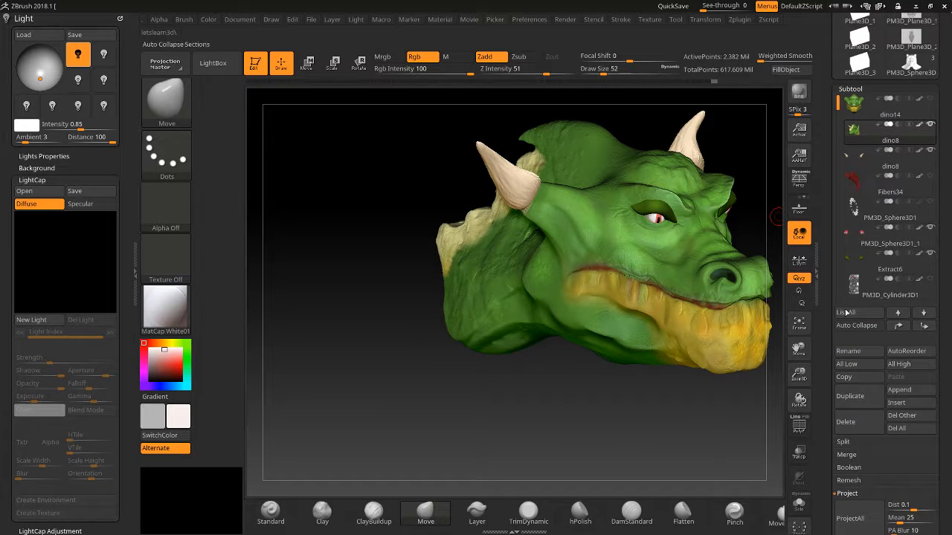
pyautogui.moveTo(825, 148); pyautogui.dragTo(802, 256)
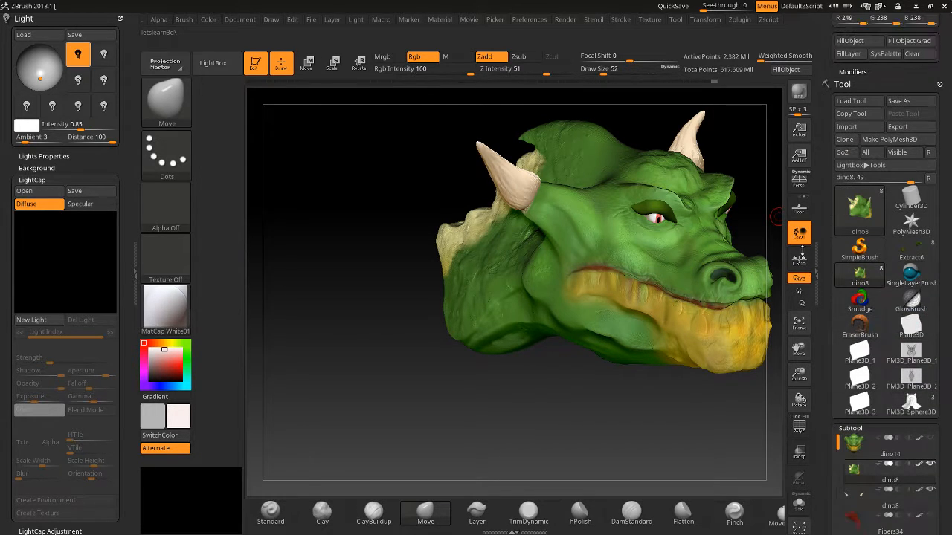
pyautogui.moveTo(913, 404)
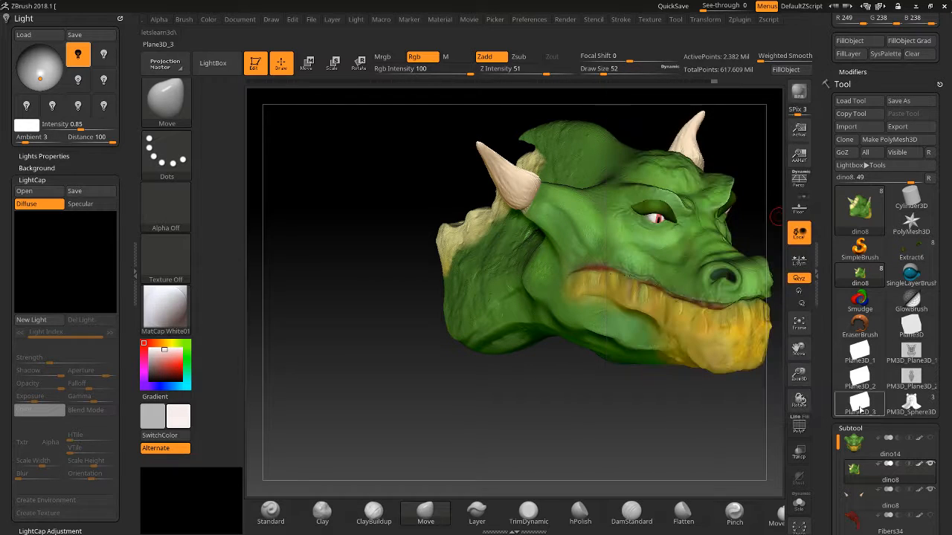
pyautogui.moveTo(931, 359)
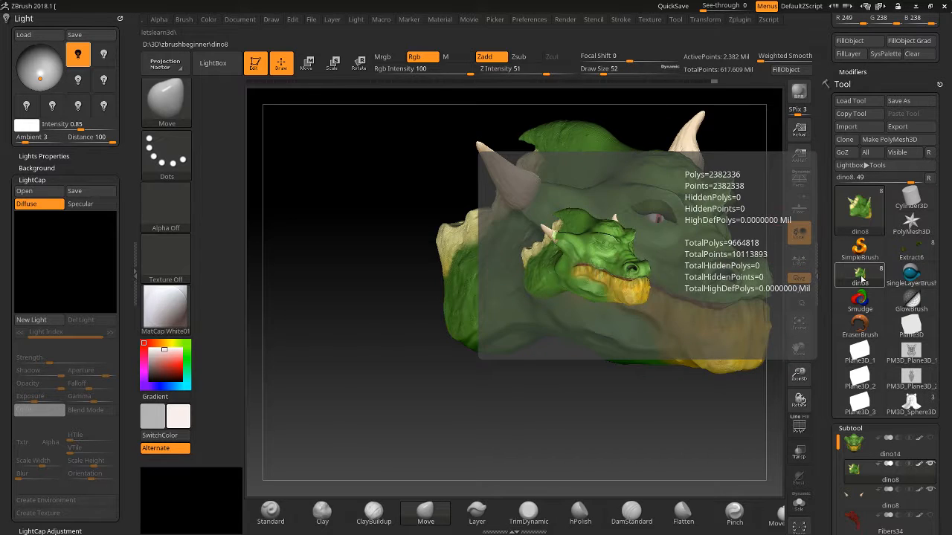
pyautogui.moveTo(870, 405)
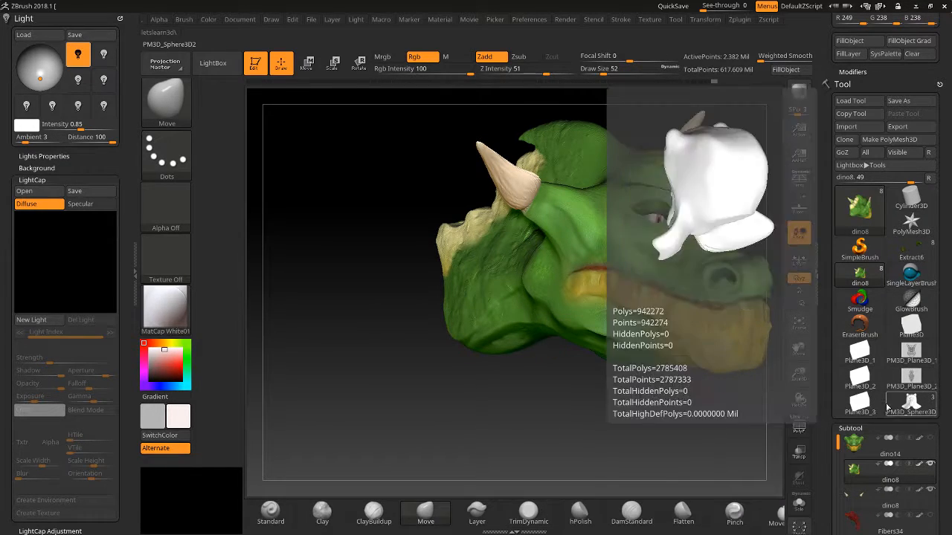
pyautogui.click(909, 407)
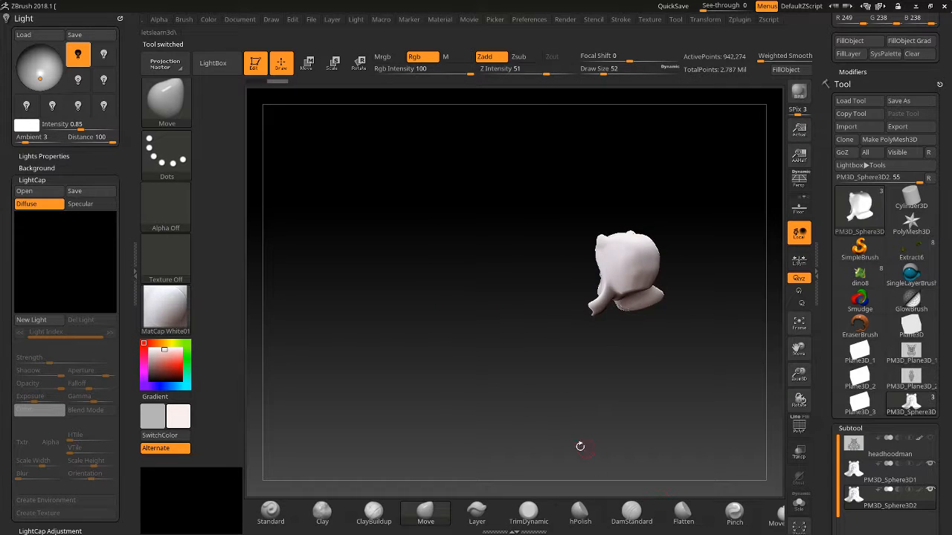
pyautogui.moveTo(595, 418); pyautogui.dragTo(617, 419)
pyautogui.press('f')
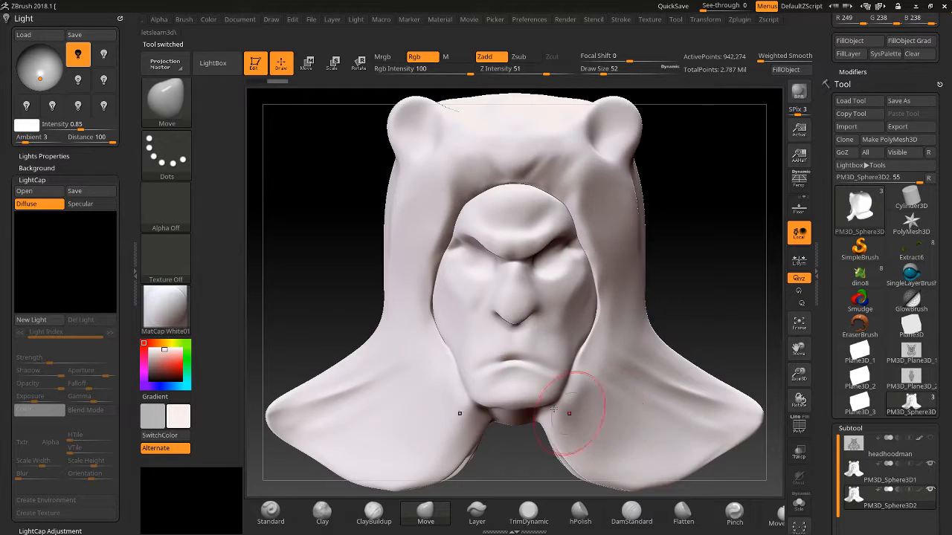
pyautogui.moveTo(751, 239); pyautogui.dragTo(751, 218)
pyautogui.moveTo(799, 376)
pyautogui.mouseDown()
pyautogui.moveTo(800, 353)
pyautogui.moveTo(800, 368)
pyautogui.mouseUp()
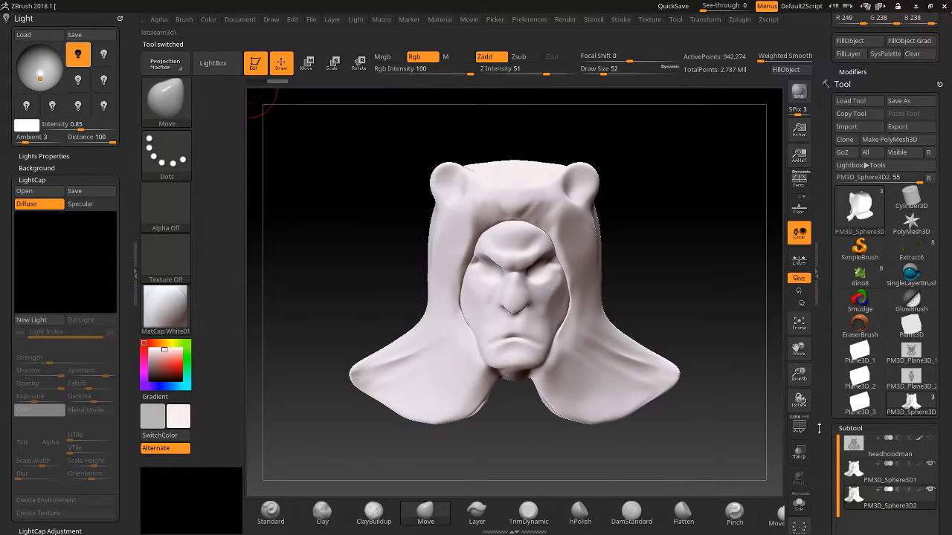
# Select the duplicated hooded head subtool PM3D_Sphere3D2 and subdivide it two more levels
pyautogui.scroll(-5, 824, 420)
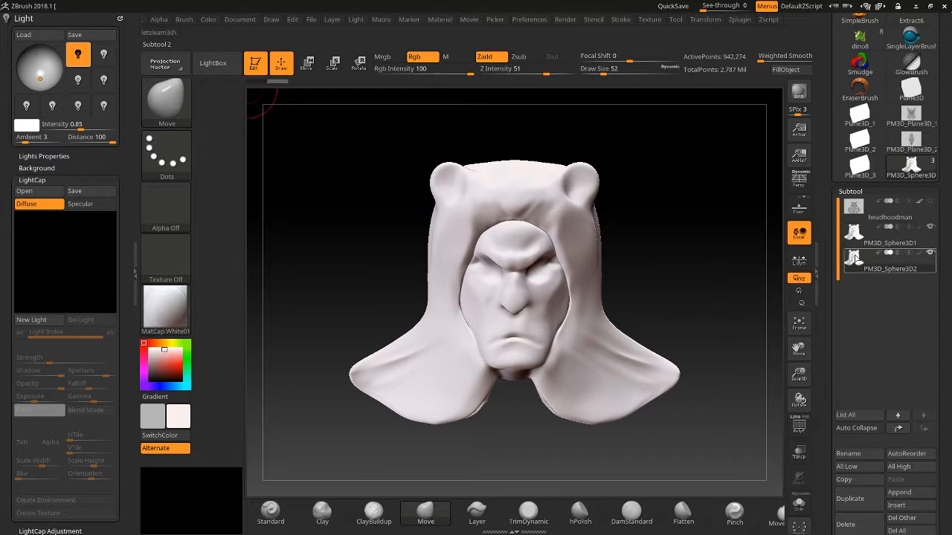
pyautogui.moveTo(855, 259)
pyautogui.click(855, 238)
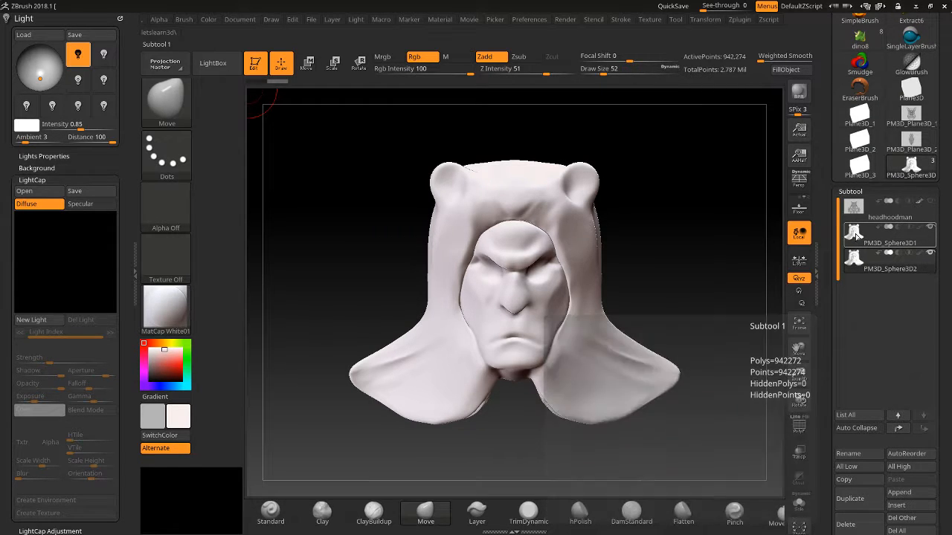
pyautogui.click(853, 261)
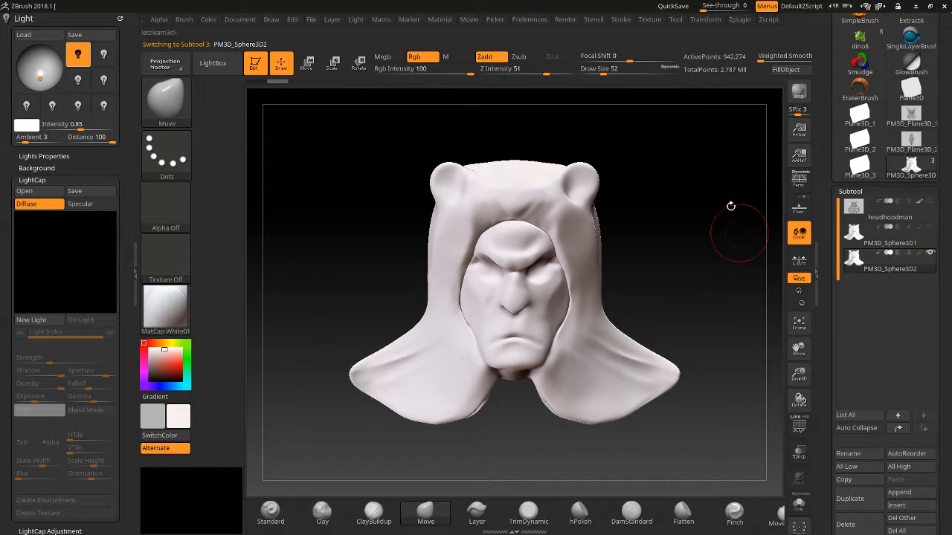
pyautogui.moveTo(852, 259)
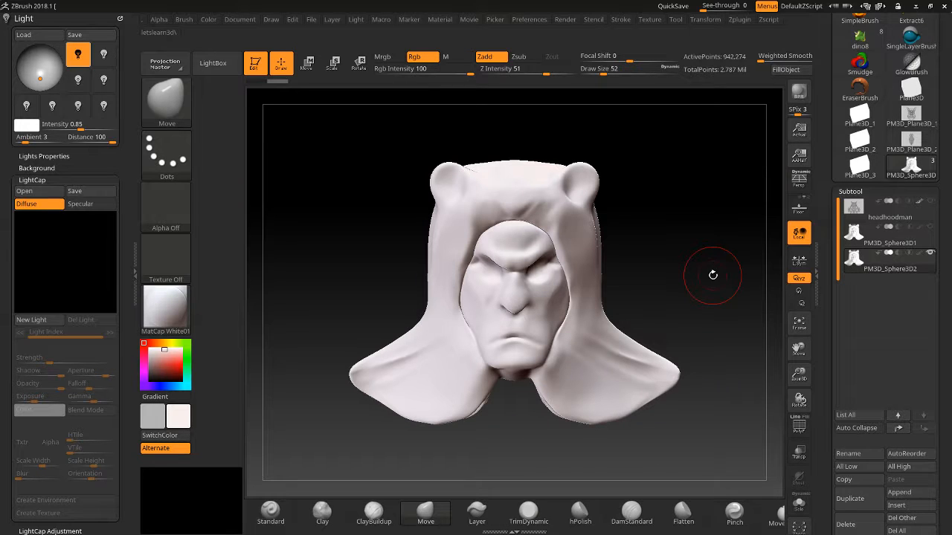
pyautogui.hotkey('ctrl', 'd')
pyautogui.hotkey('ctrl', 'd')
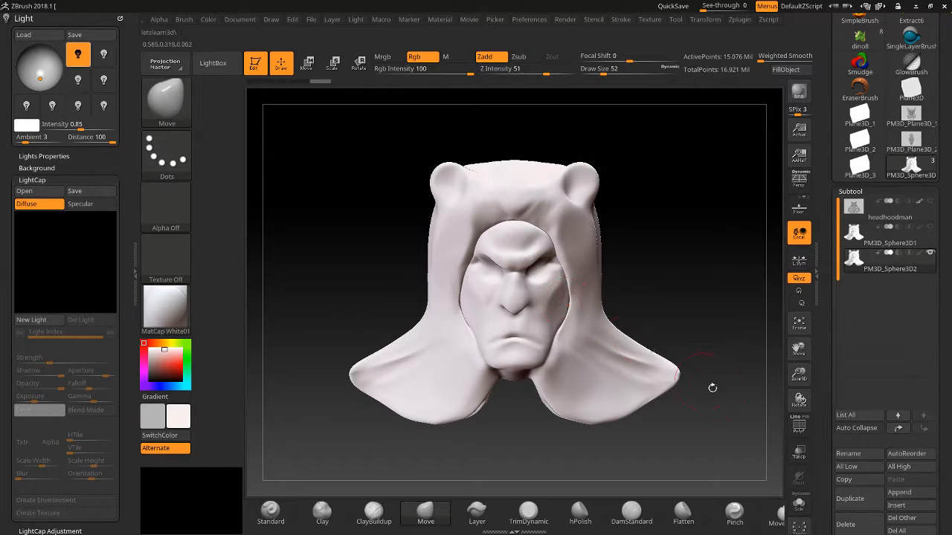
# Display the PolyFrame on the duplicated head and examine the density of its wireframe around the face
pyautogui.click(795, 433)
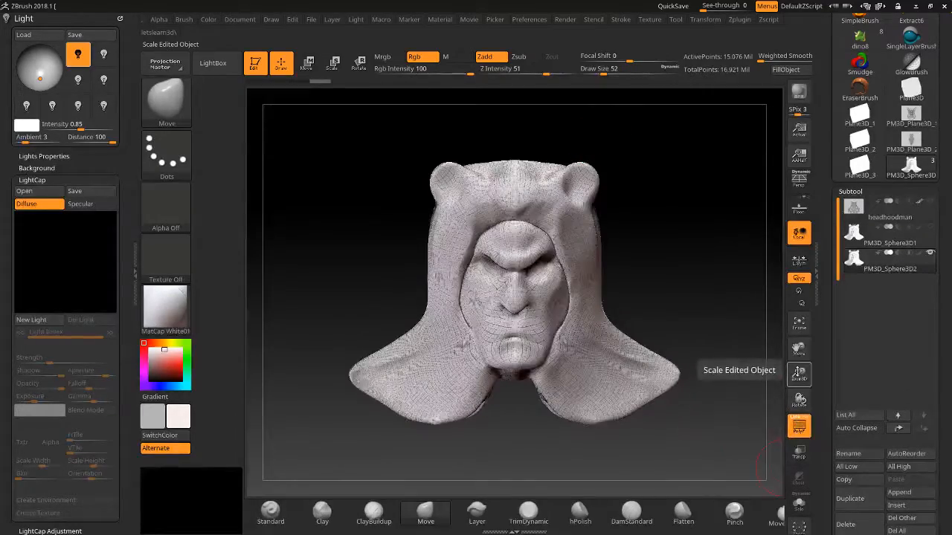
pyautogui.moveTo(798, 374); pyautogui.dragTo(778, 531)
pyautogui.moveTo(791, 369); pyautogui.dragTo(715, 3)
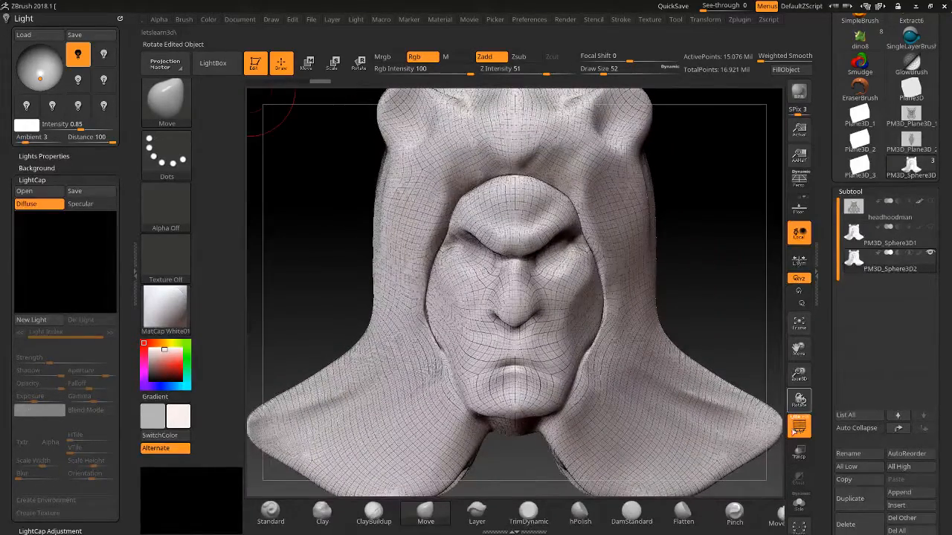
# Hide the PolyFrame and try to pre-process the duplicated hooded head PM3D_Sphere3D2 in Decimation Master
pyautogui.click(798, 430)
pyautogui.moveTo(803, 381); pyautogui.dragTo(800, 369)
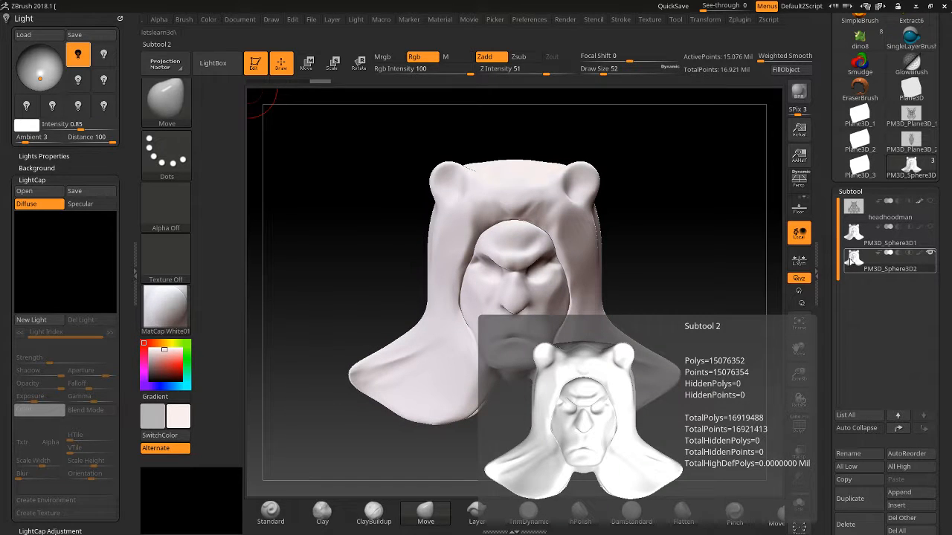
pyautogui.moveTo(626, 273)
pyautogui.mouseDown()
pyautogui.moveTo(525, 262)
pyautogui.moveTo(626, 261)
pyautogui.mouseUp()
pyautogui.moveTo(822, 120); pyautogui.dragTo(791, 350)
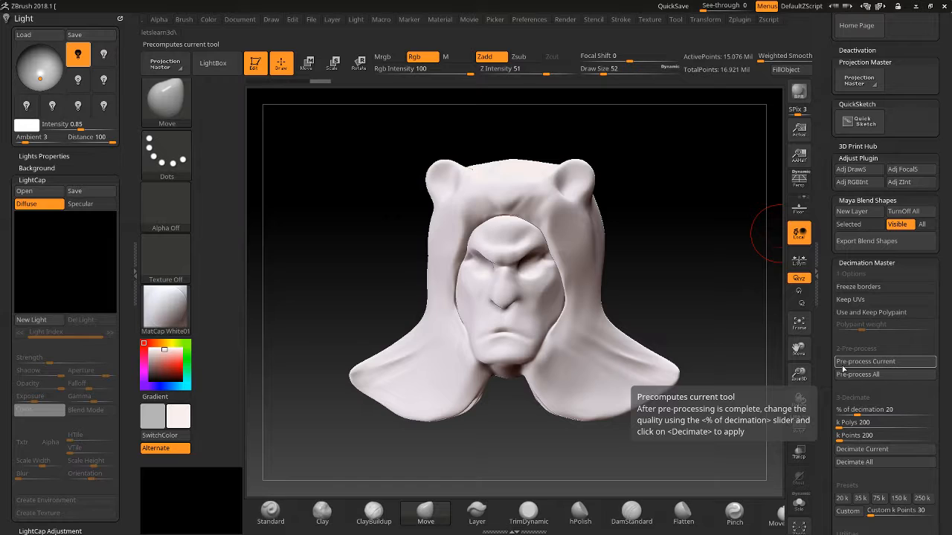
pyautogui.click(843, 363)
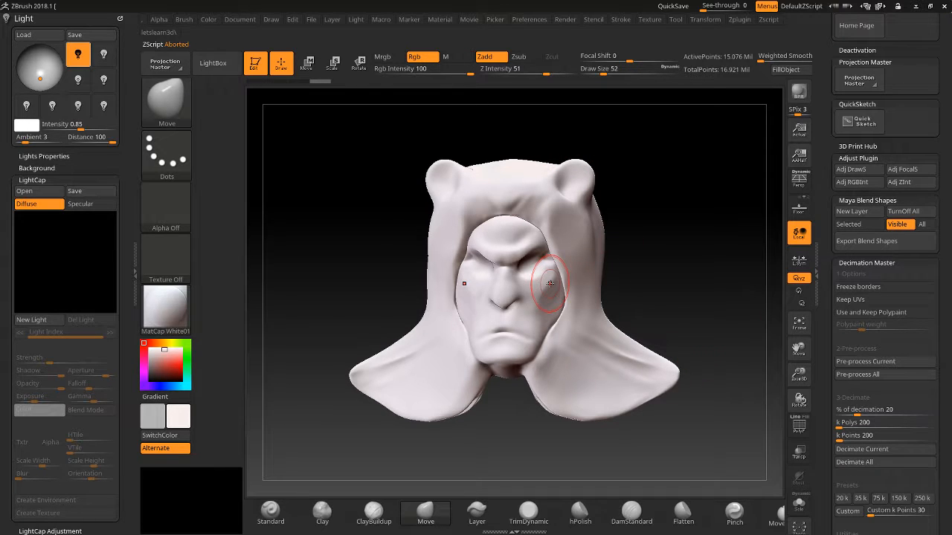
# Lower the duplicated head to subdivision level 4 and delete its higher subdivision levels
pyautogui.moveTo(824, 303); pyautogui.dragTo(801, 82)
pyautogui.moveTo(829, 410); pyautogui.dragTo(825, 276)
pyautogui.moveTo(872, 201)
pyautogui.mouseDown()
pyautogui.moveTo(848, 199)
pyautogui.moveTo(863, 200)
pyautogui.mouseUp()
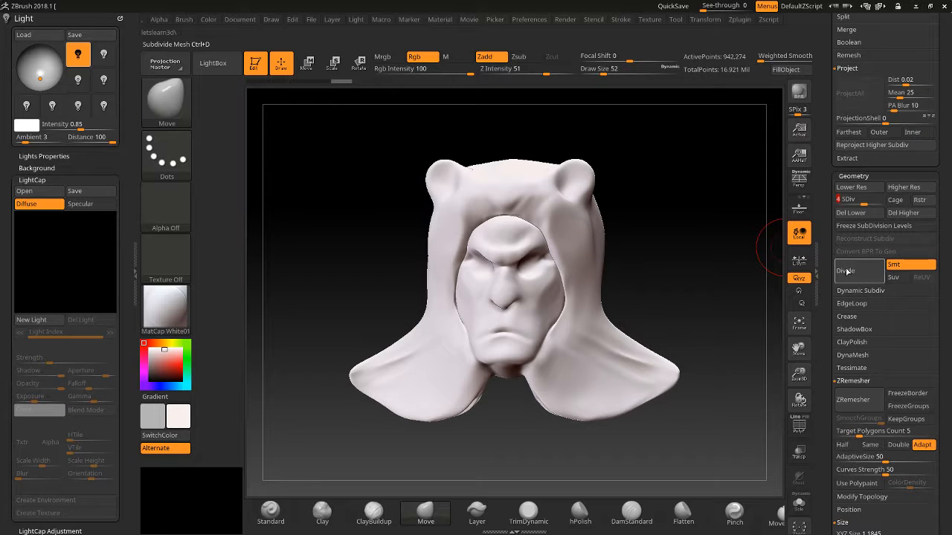
pyautogui.click(899, 214)
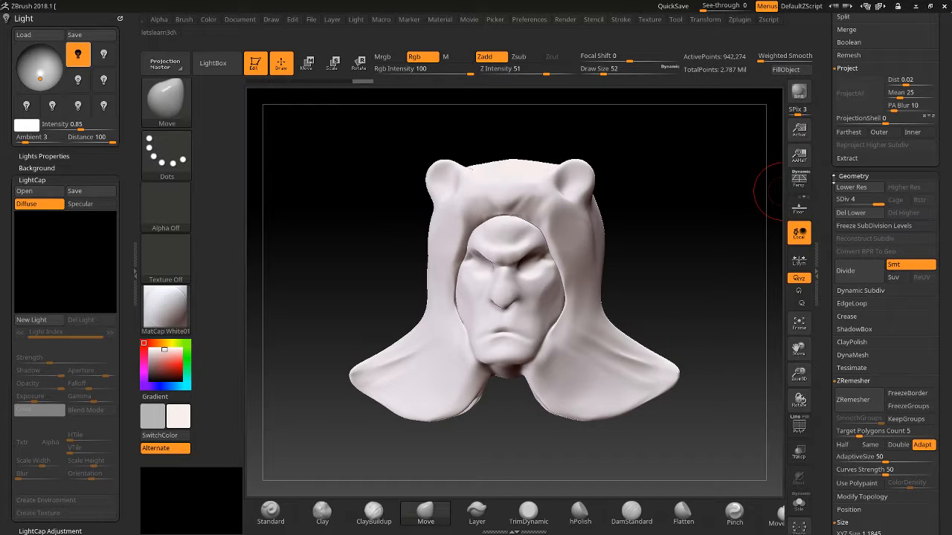
# Pre-process the current head subtool in Decimation Master
pyautogui.scroll(10, 829, 184)
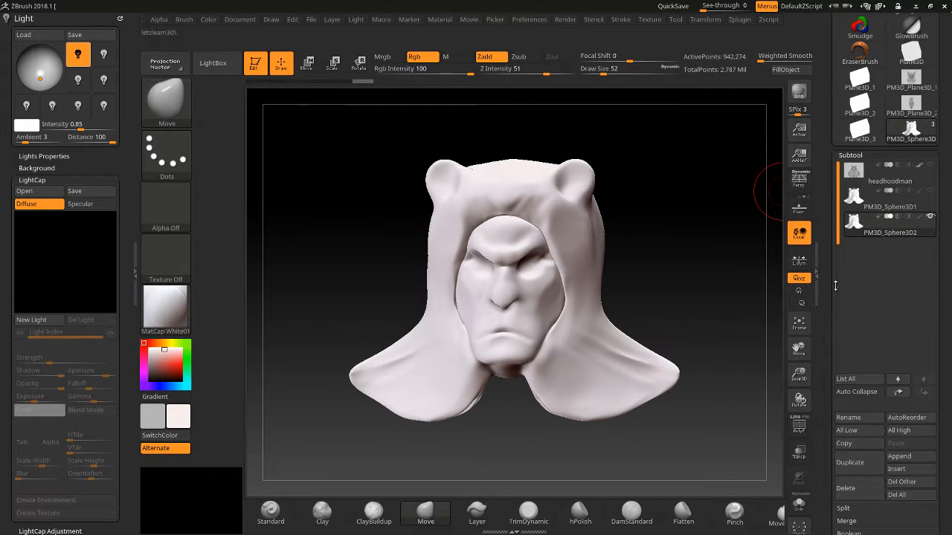
pyautogui.moveTo(824, 242); pyautogui.dragTo(807, 529)
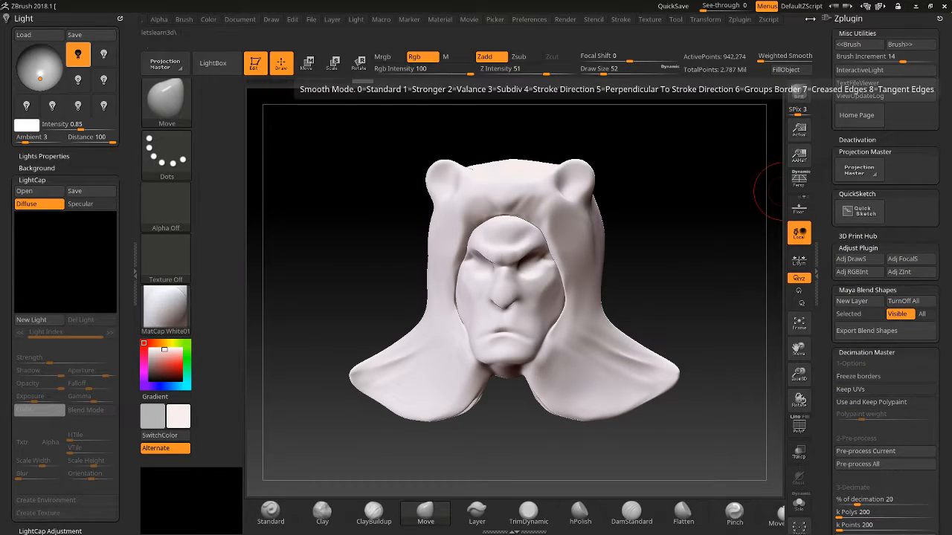
pyautogui.moveTo(824, 399); pyautogui.dragTo(827, 331)
pyautogui.click(862, 262)
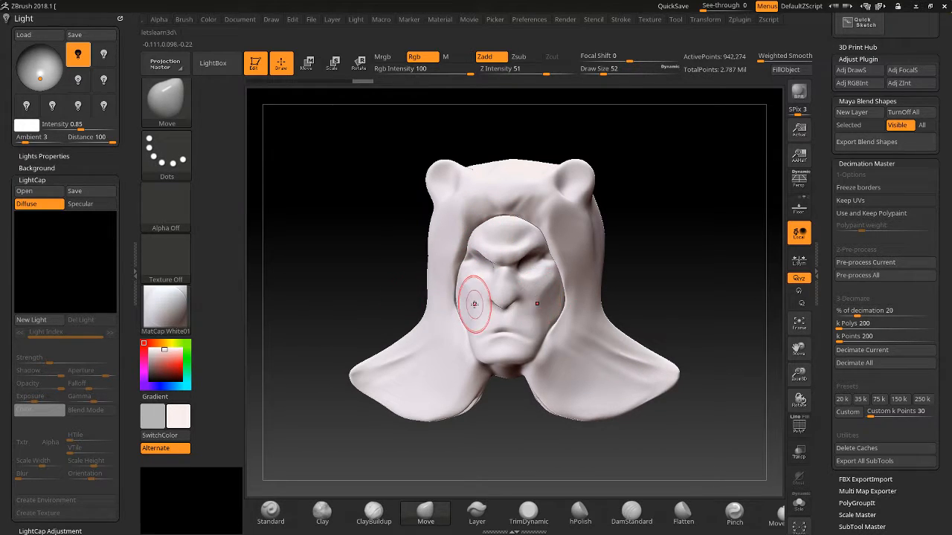
# Look over the pre-processed head from several sides and decimate the current subtool at 20 percent
pyautogui.moveTo(347, 289); pyautogui.dragTo(517, 237)
pyautogui.moveTo(387, 266); pyautogui.dragTo(260, 309)
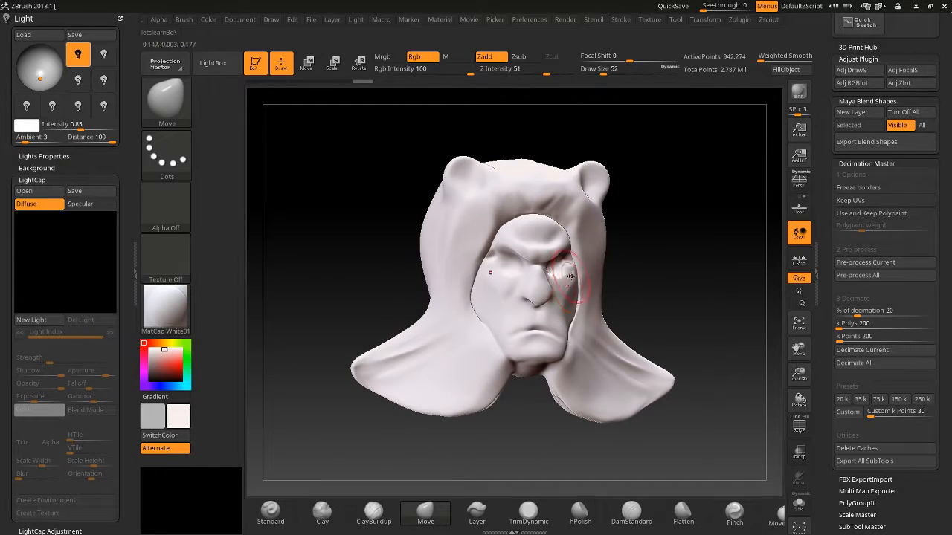
pyautogui.moveTo(379, 235)
pyautogui.mouseDown()
pyautogui.moveTo(345, 247)
pyautogui.moveTo(475, 213)
pyautogui.mouseUp()
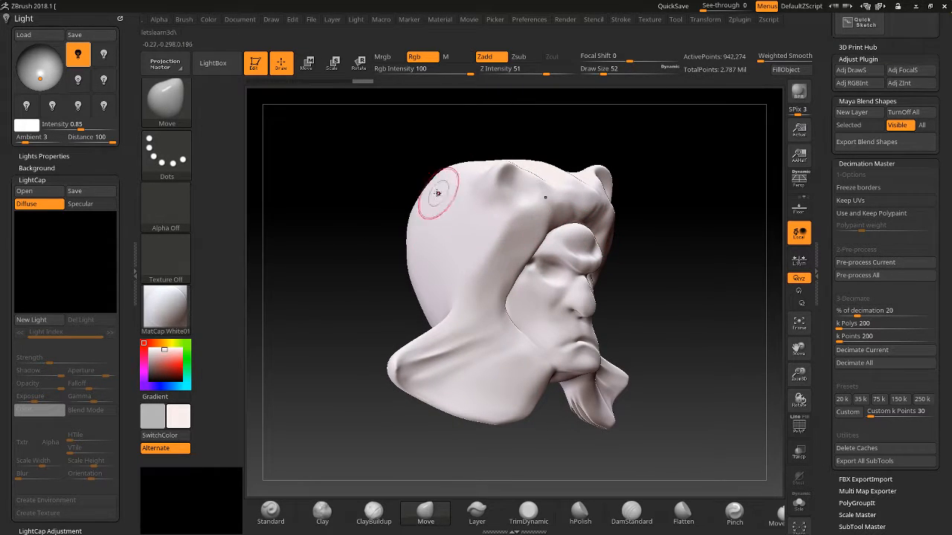
pyautogui.moveTo(711, 280)
pyautogui.mouseDown()
pyautogui.moveTo(662, 281)
pyautogui.moveTo(676, 282)
pyautogui.mouseUp()
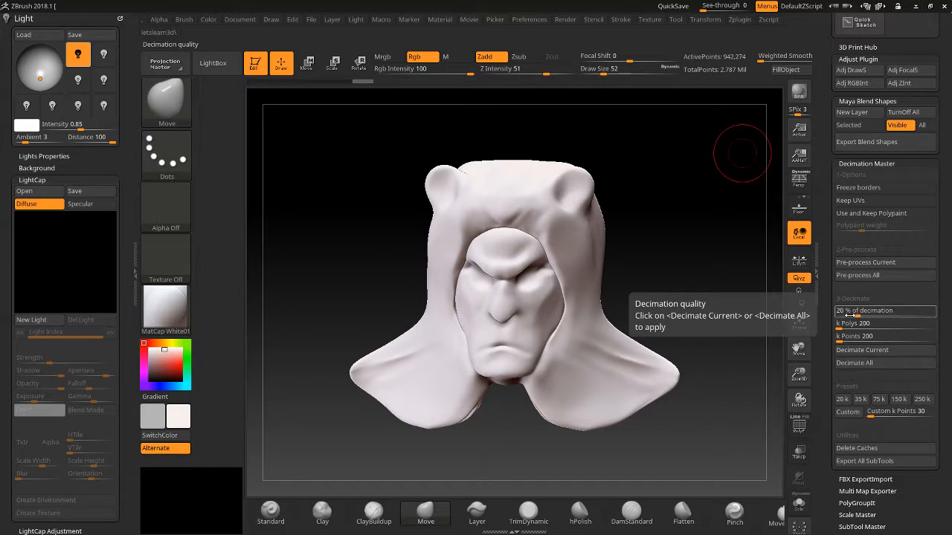
pyautogui.press('ctrl')
pyautogui.click(850, 352)
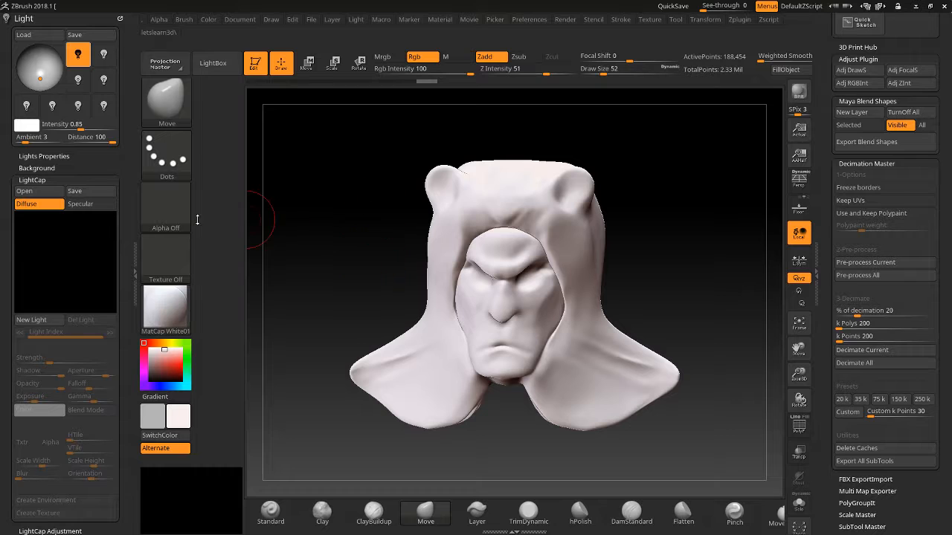
# Collapse the Light palette's tray, then examine the decimated head from different angles and check its polygon and point counts
pyautogui.click(135, 253)
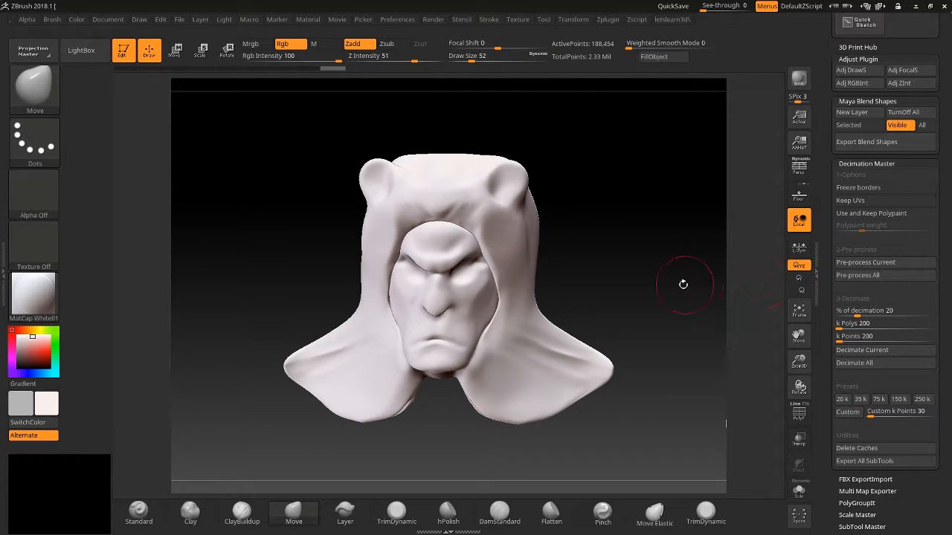
pyautogui.moveTo(680, 280)
pyautogui.mouseDown()
pyautogui.moveTo(641, 215)
pyautogui.moveTo(669, 271)
pyautogui.mouseUp()
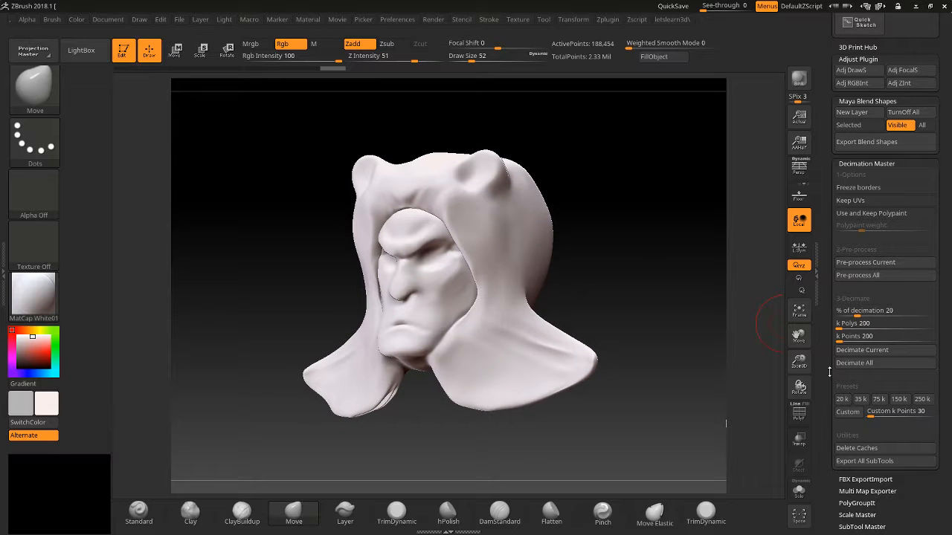
pyautogui.moveTo(829, 372); pyautogui.dragTo(845, 223)
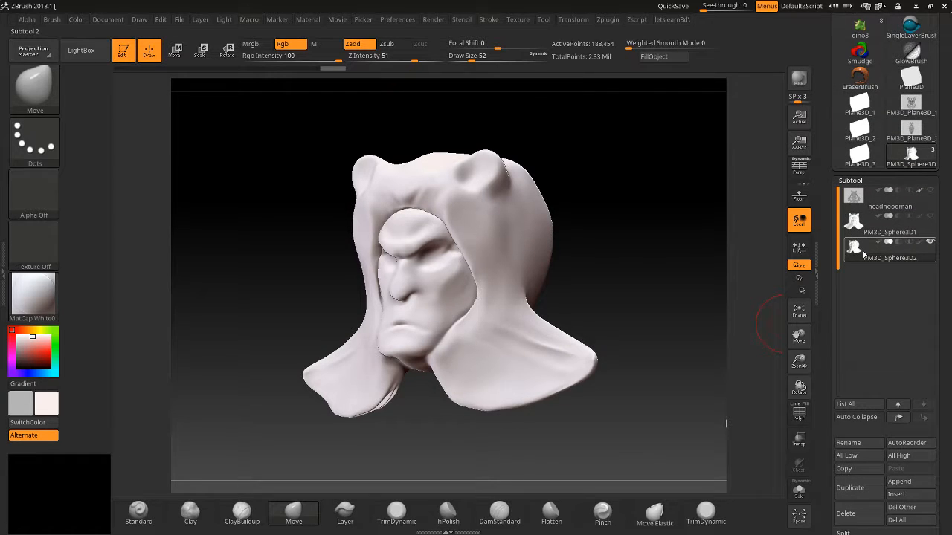
pyautogui.moveTo(864, 254)
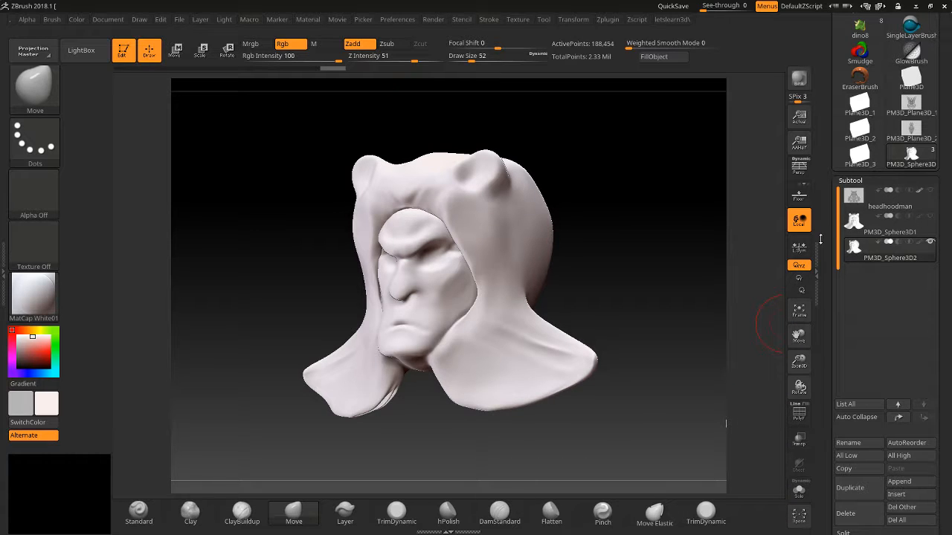
pyautogui.moveTo(572, 265); pyautogui.dragTo(771, 259)
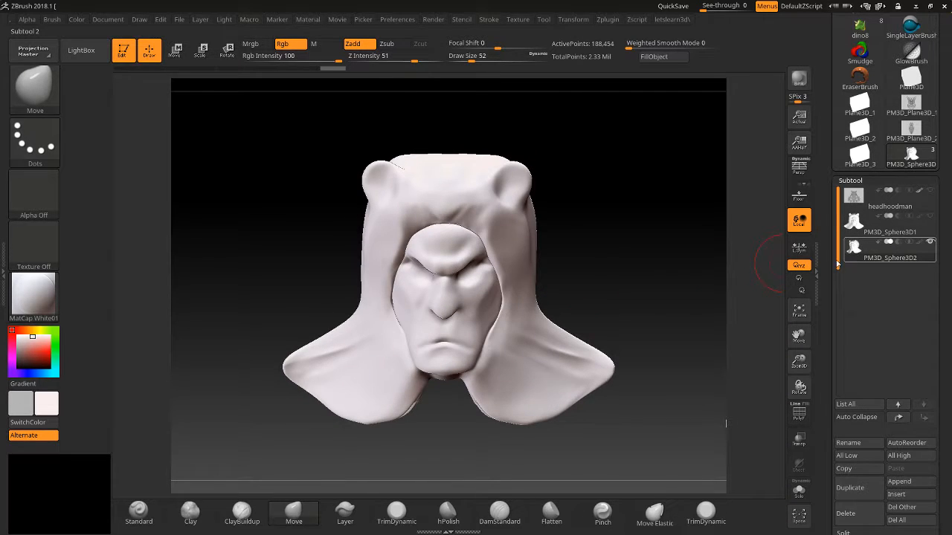
pyautogui.click(838, 264)
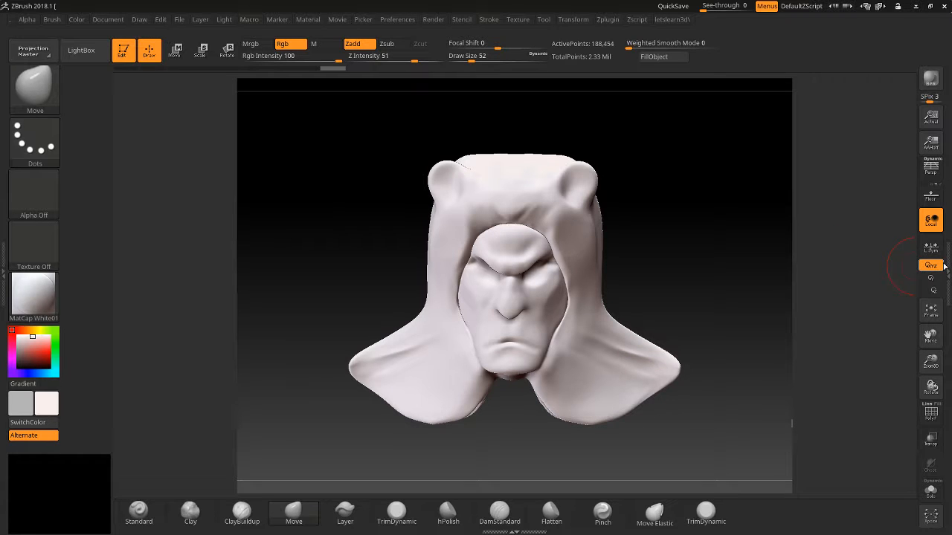
pyautogui.click(946, 264)
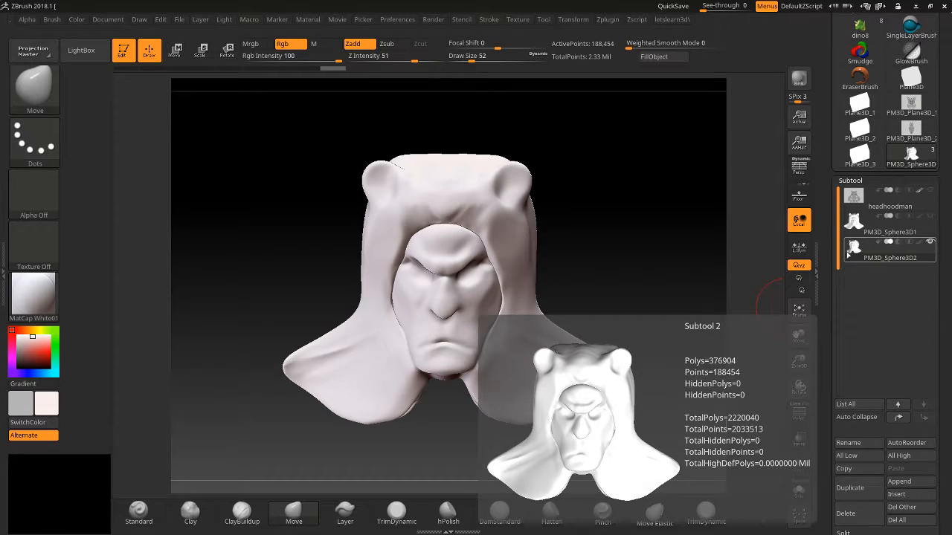
pyautogui.moveTo(606, 285)
pyautogui.mouseDown()
pyautogui.moveTo(574, 248)
pyautogui.moveTo(612, 263)
pyautogui.moveTo(606, 267)
pyautogui.mouseUp()
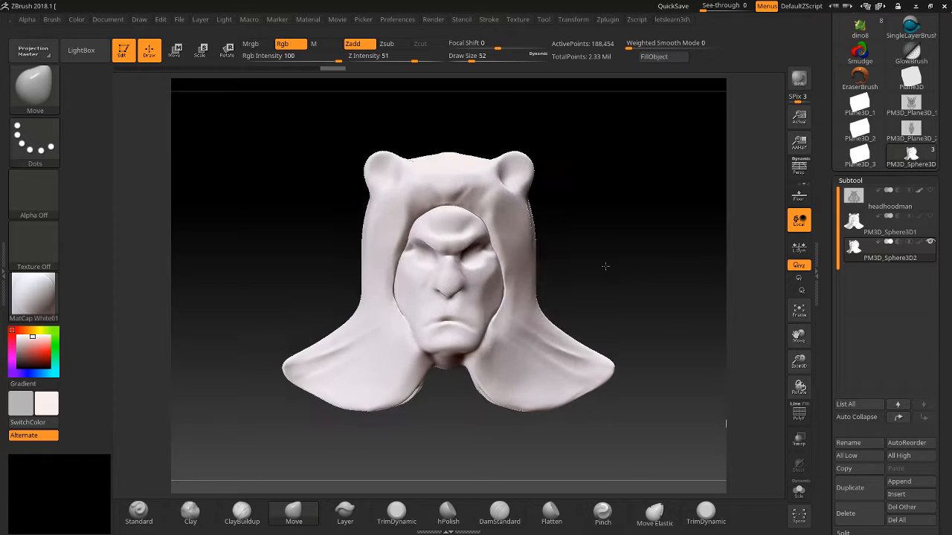
# Decimate the current head subtool at 8.94736 percent and check its polygon and point counts
pyautogui.moveTo(825, 76); pyautogui.dragTo(775, 286)
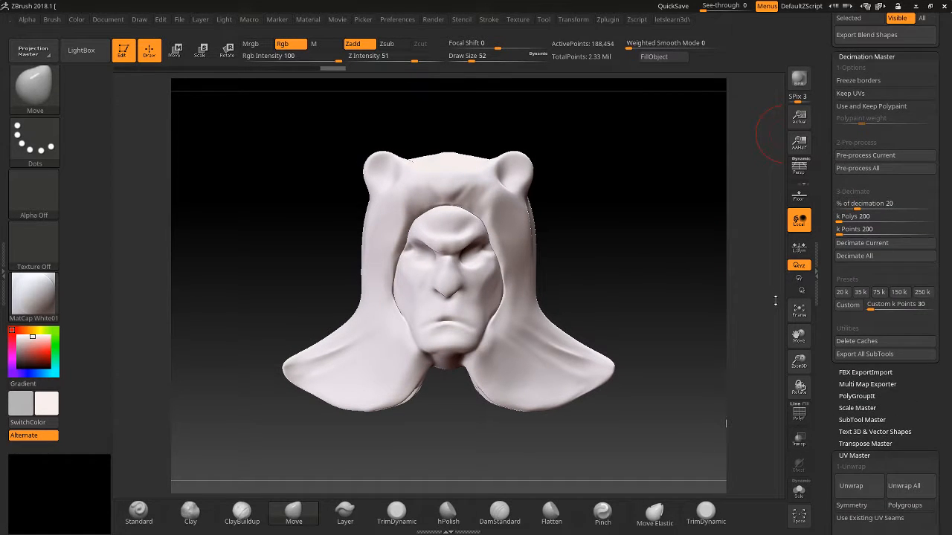
pyautogui.moveTo(856, 206); pyautogui.dragTo(847, 207)
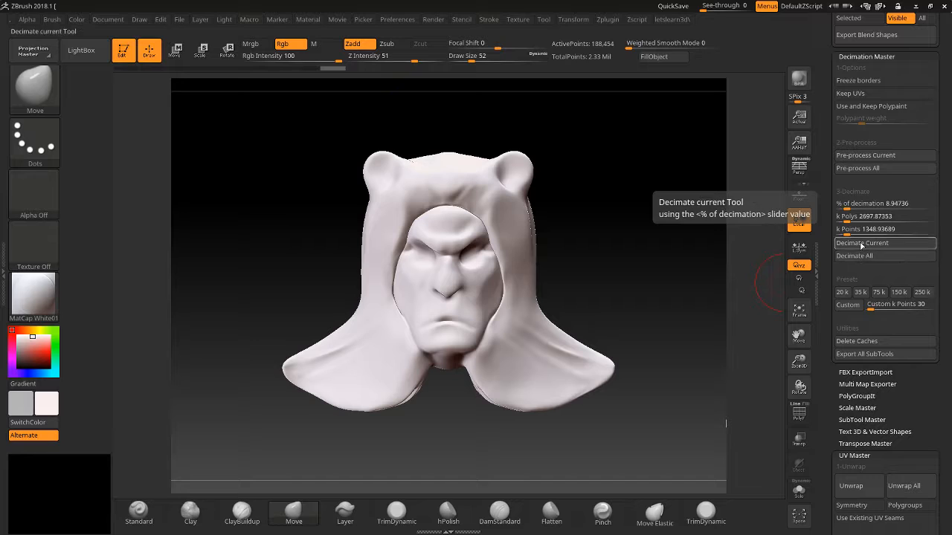
pyautogui.click(862, 243)
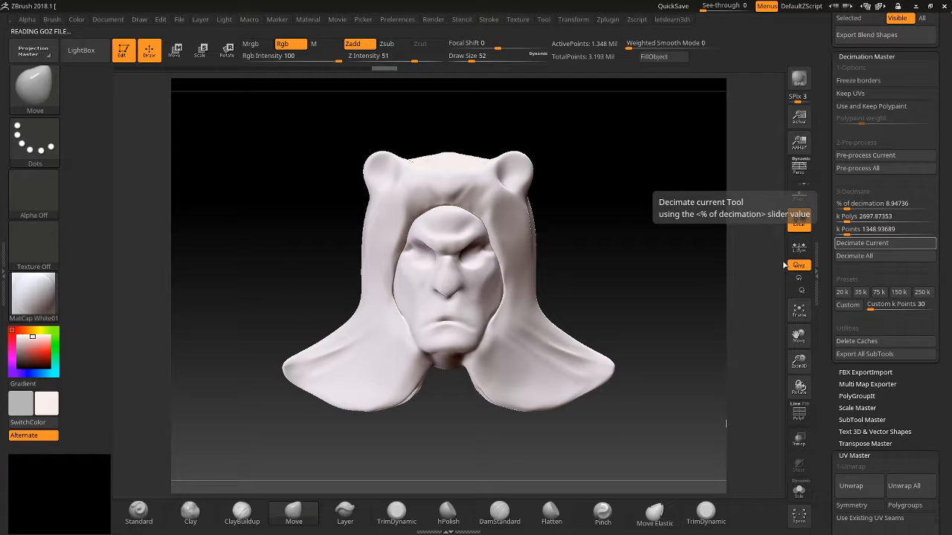
pyautogui.moveTo(824, 356); pyautogui.dragTo(816, 119)
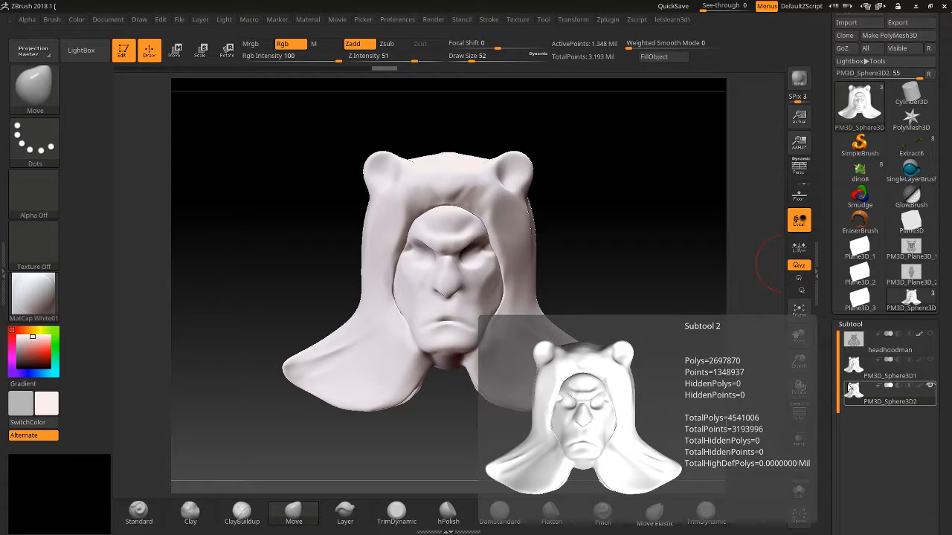
pyautogui.moveTo(824, 297); pyautogui.dragTo(823, 527)
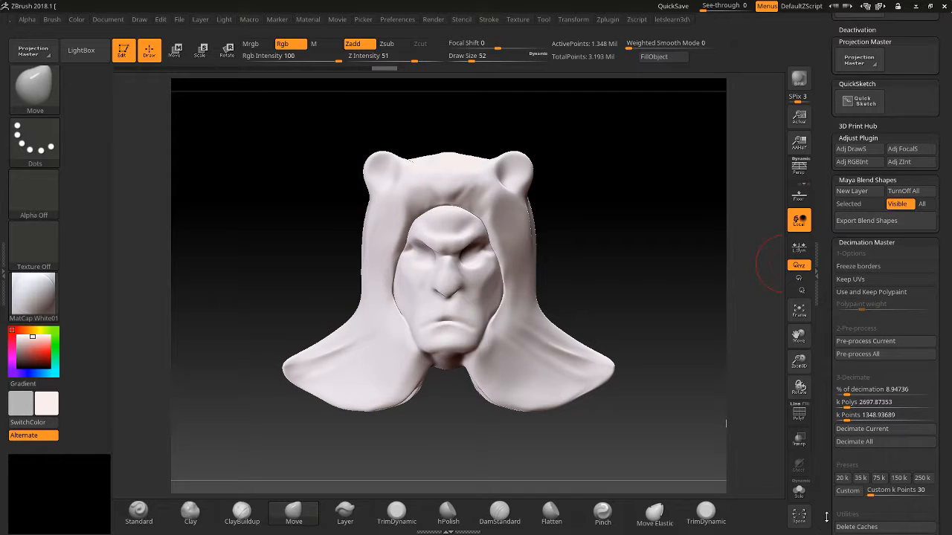
# Undo the last decimation and decimate the current head subtool at 64.21052 percent instead
pyautogui.moveTo(876, 389); pyautogui.dragTo(881, 389)
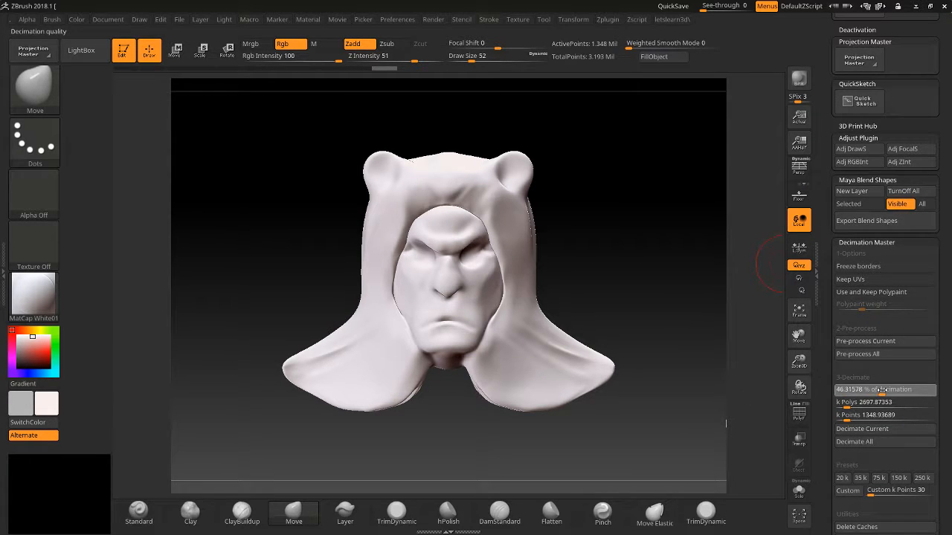
pyautogui.press('ctrl')
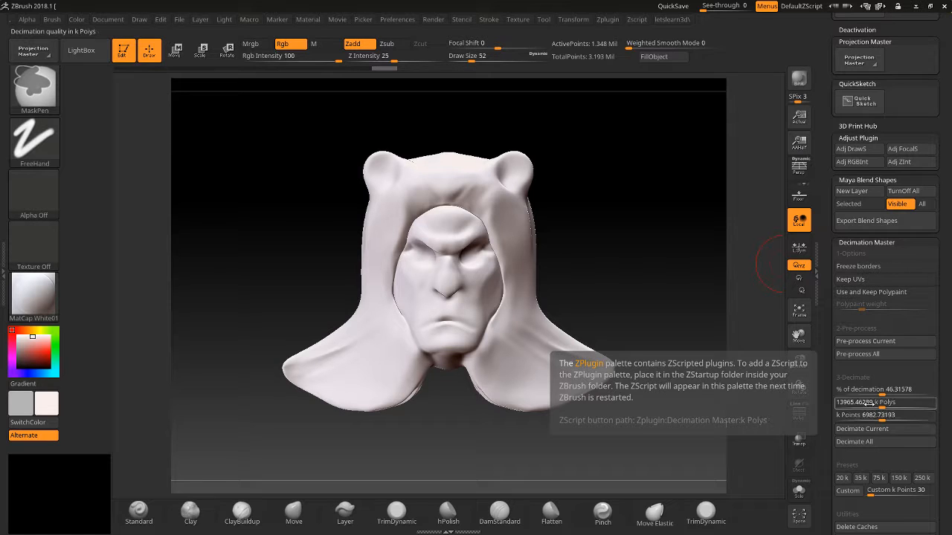
pyautogui.moveTo(881, 389); pyautogui.dragTo(900, 390)
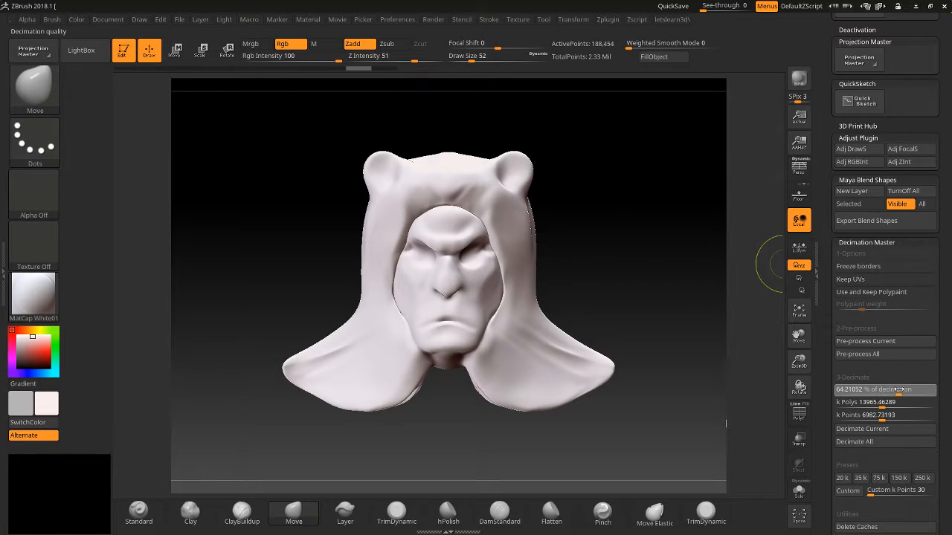
pyautogui.click(858, 430)
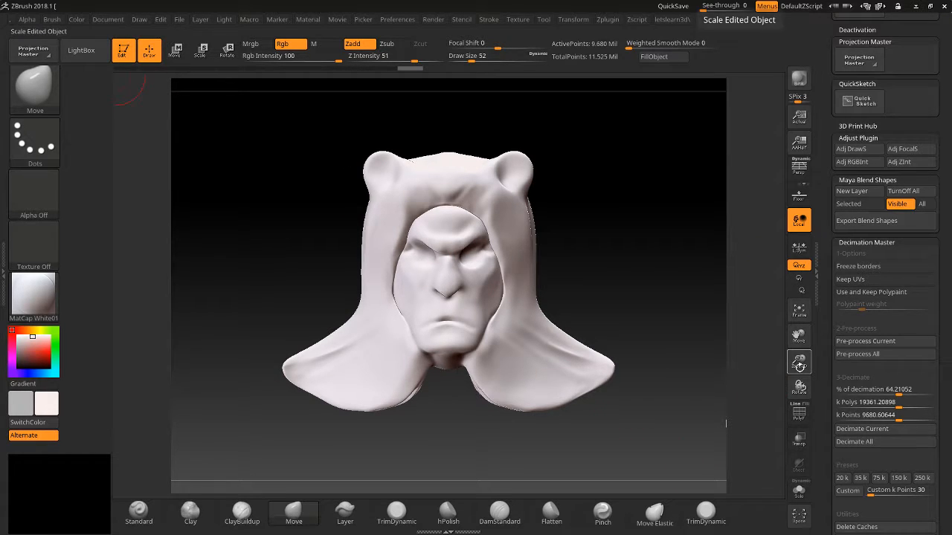
# Compare the decimated head with the PolyFrame shown and hidden, and check the subtool's polygon and point counts
pyautogui.click(796, 416)
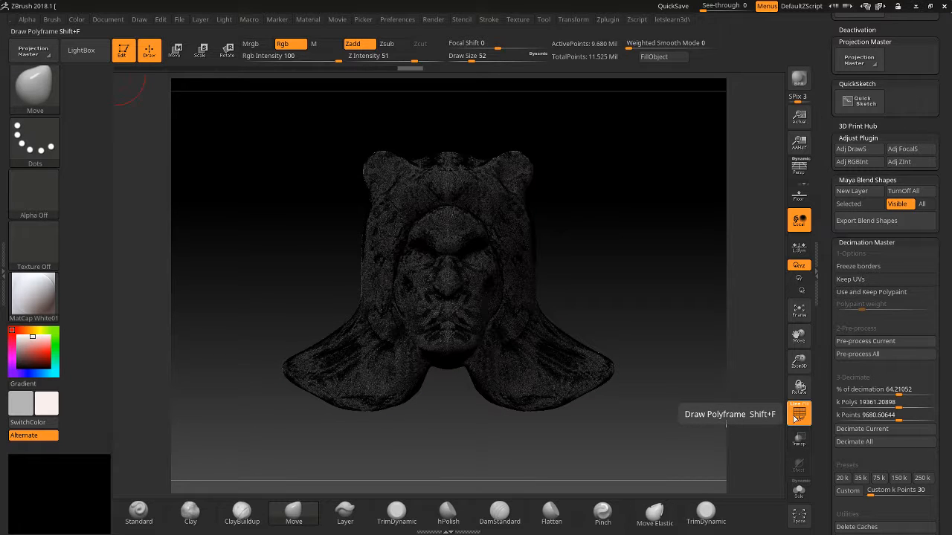
pyautogui.click(797, 415)
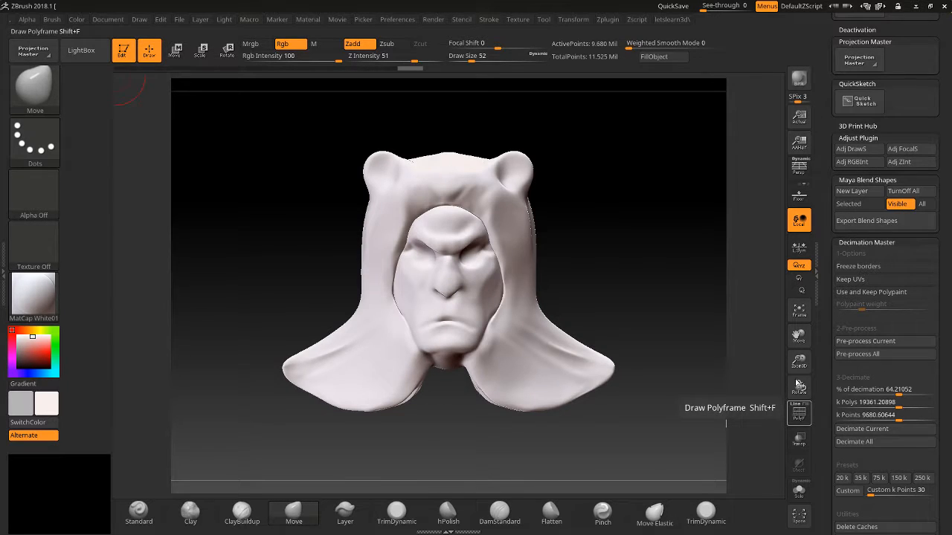
pyautogui.hotkey('shift', 'f')
pyautogui.moveTo(784, 497); pyautogui.dragTo(781, 528)
pyautogui.moveTo(753, 431); pyautogui.dragTo(769, 402)
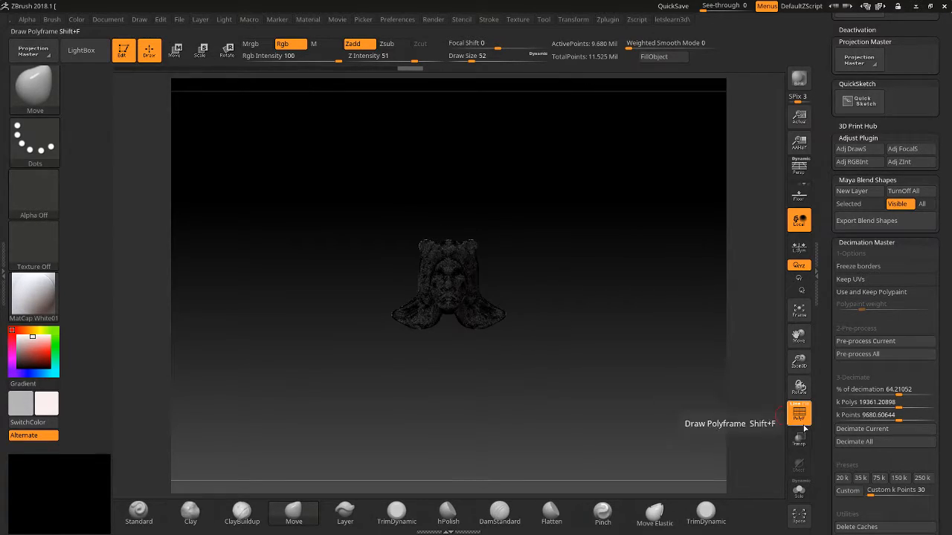
pyautogui.click(798, 412)
pyautogui.scroll(-15, 830, 420)
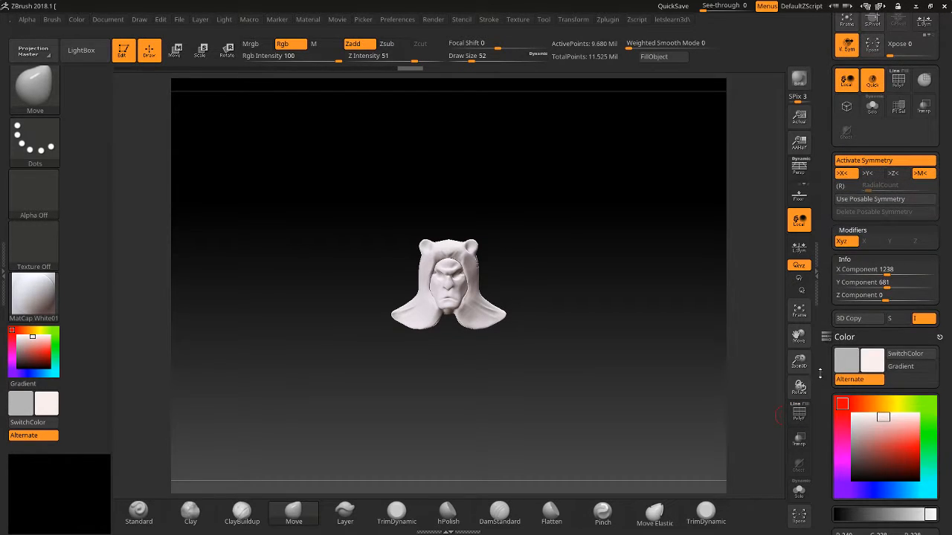
pyautogui.scroll(-12, 820, 373)
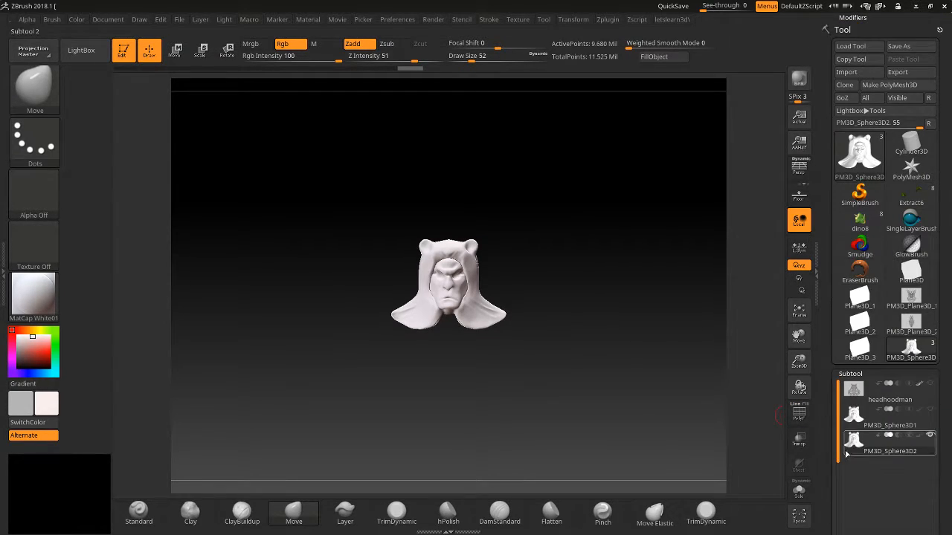
pyautogui.moveTo(846, 455)
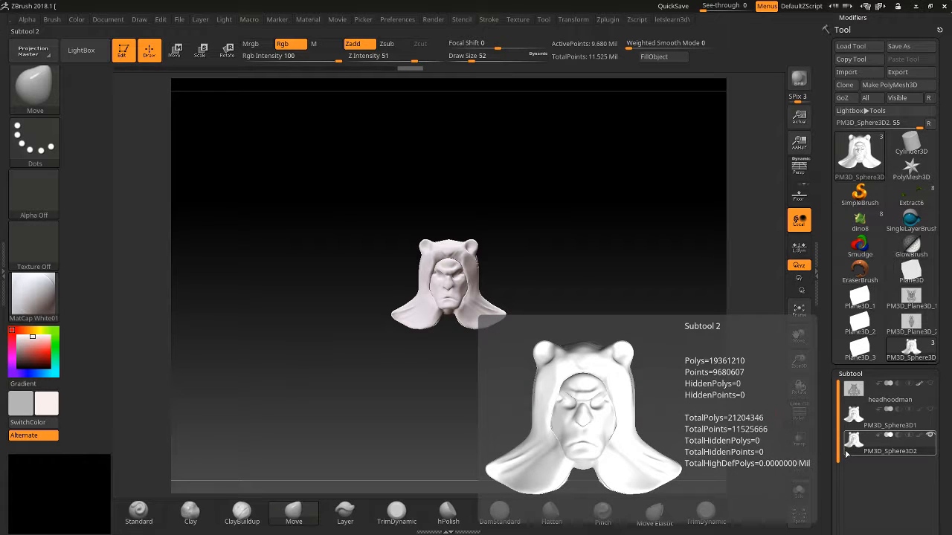
# Decimate the current head subtool at 0.52631 percent with Decimation Master
pyautogui.moveTo(824, 323); pyautogui.dragTo(802, 461)
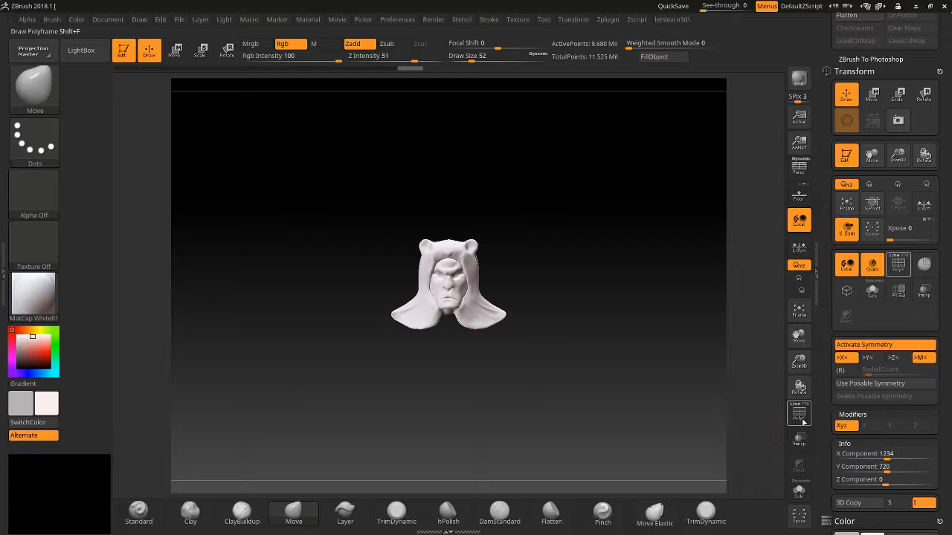
pyautogui.moveTo(827, 297); pyautogui.dragTo(854, 456)
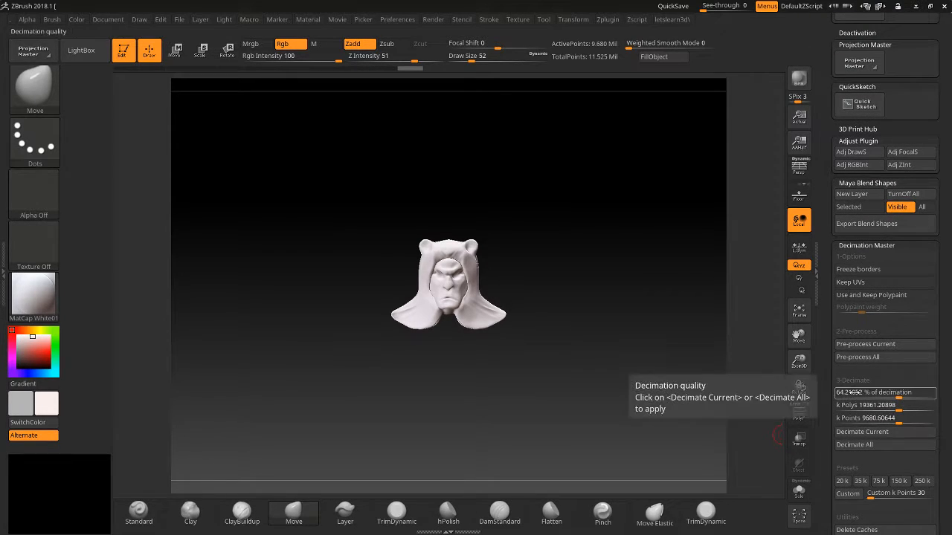
pyautogui.click(848, 392)
pyautogui.click(876, 406)
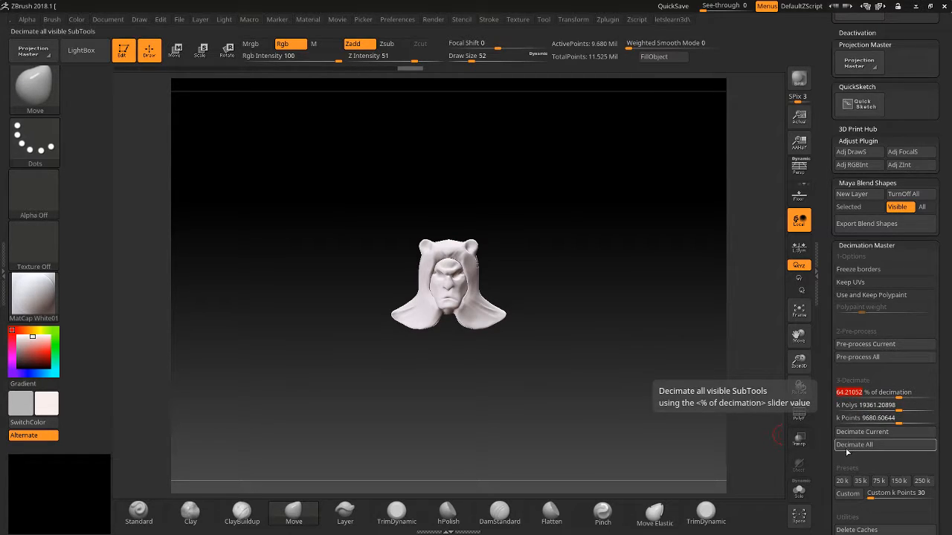
pyautogui.click(860, 387)
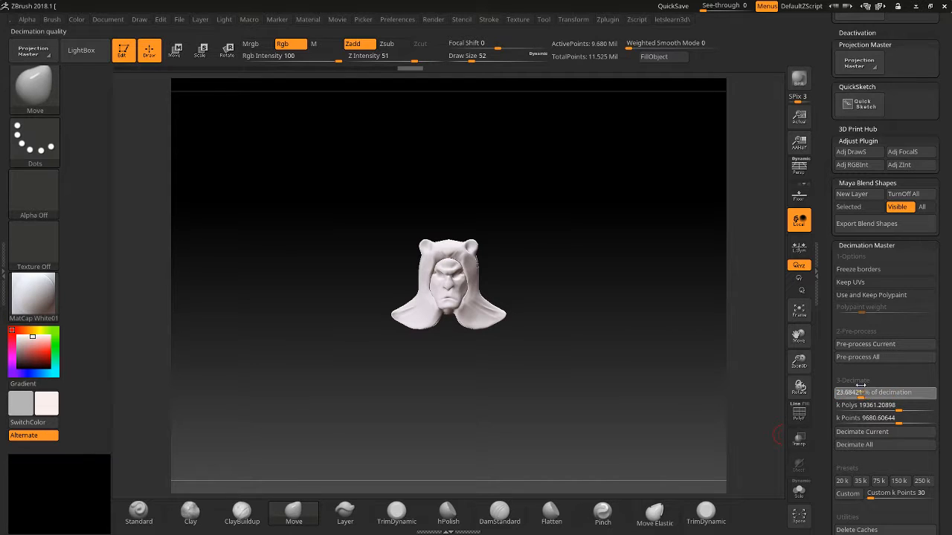
pyautogui.moveTo(860, 386); pyautogui.dragTo(844, 392)
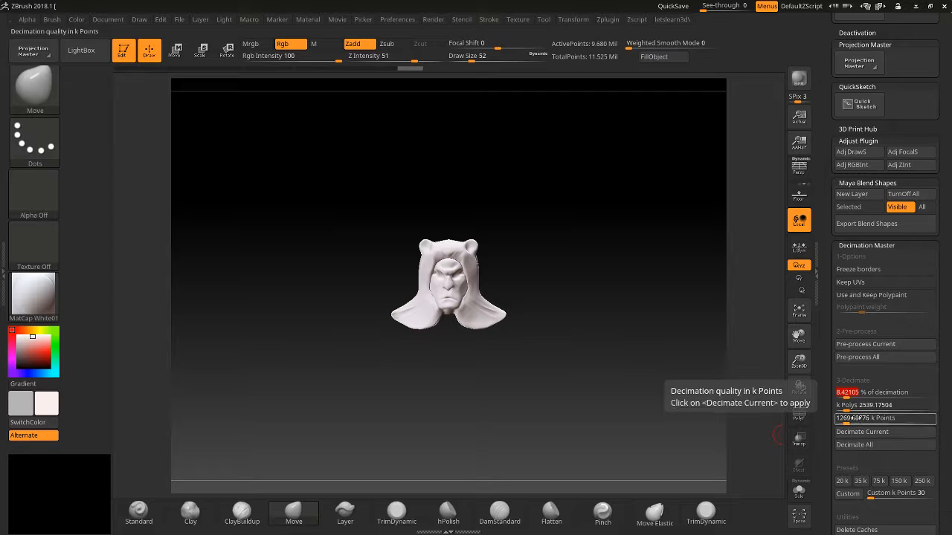
pyautogui.moveTo(848, 392); pyautogui.dragTo(837, 392)
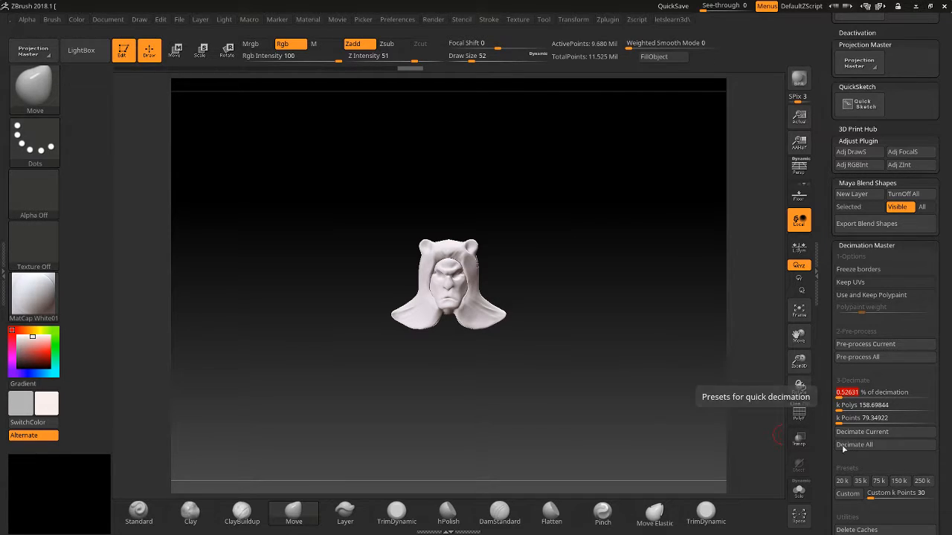
pyautogui.click(858, 432)
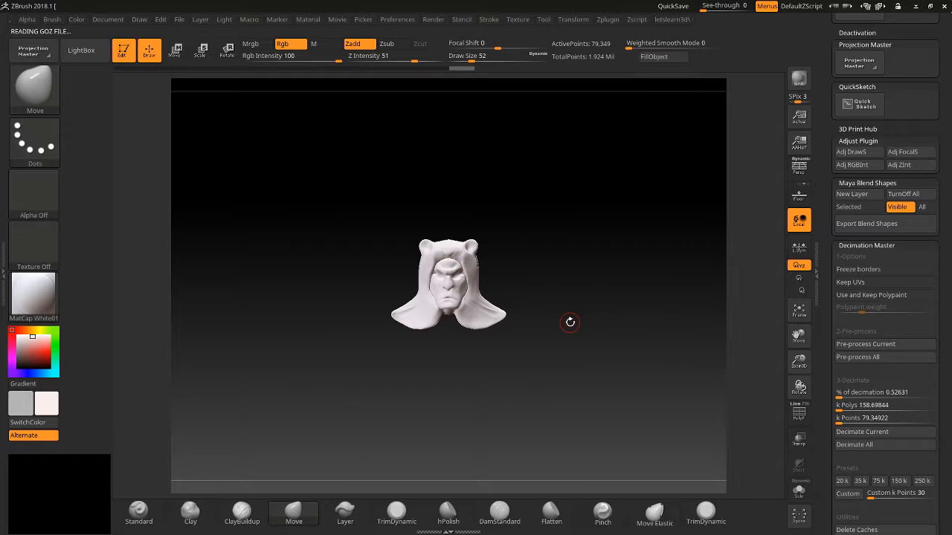
# Frame the decimated head and examine its mesh density and surface detail up close, with the PolyFrame shown and hidden
pyautogui.moveTo(569, 323)
pyautogui.mouseDown()
pyautogui.moveTo(492, 324)
pyautogui.moveTo(567, 325)
pyautogui.mouseUp()
pyautogui.press('f')
pyautogui.moveTo(615, 303)
pyautogui.mouseDown()
pyautogui.moveTo(618, 282)
pyautogui.moveTo(629, 313)
pyautogui.mouseUp()
pyautogui.click(799, 420)
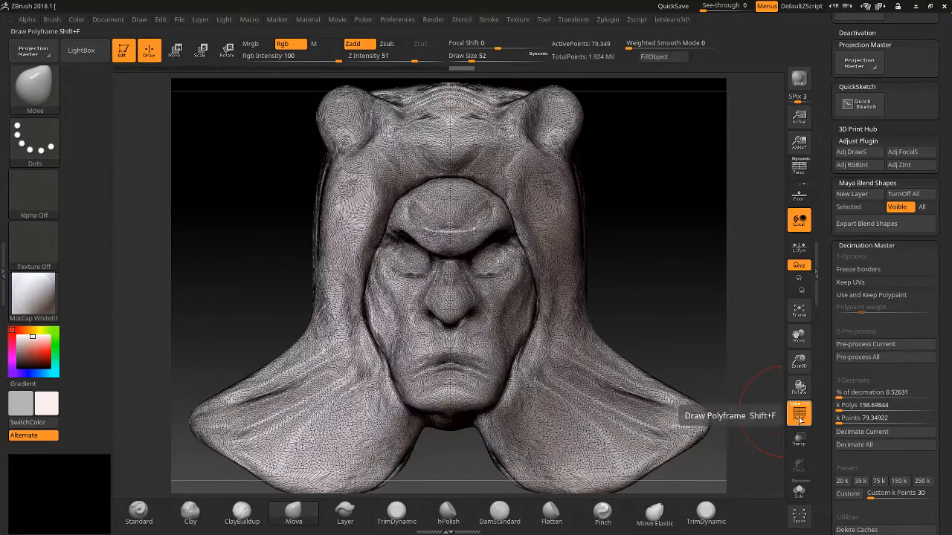
pyautogui.moveTo(799, 363); pyautogui.dragTo(795, 530)
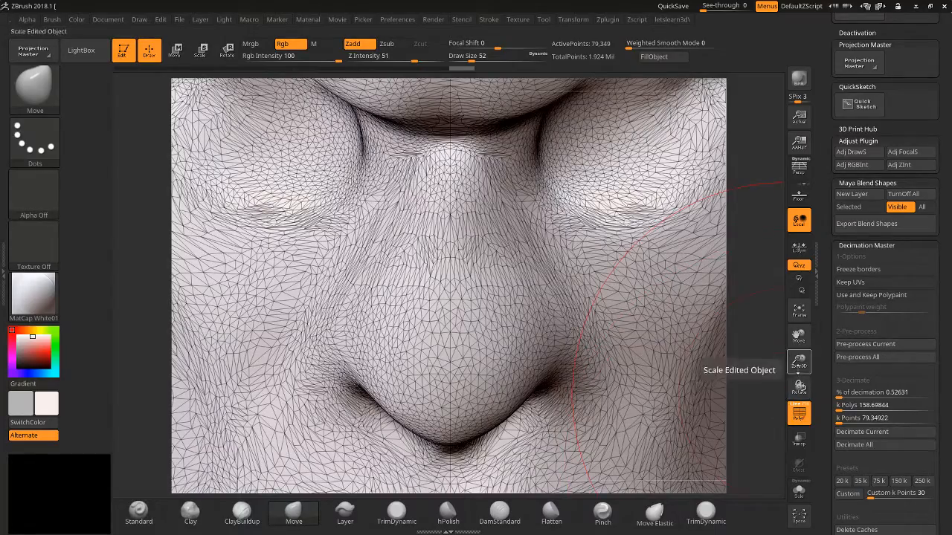
pyautogui.moveTo(800, 362); pyautogui.dragTo(697, 240)
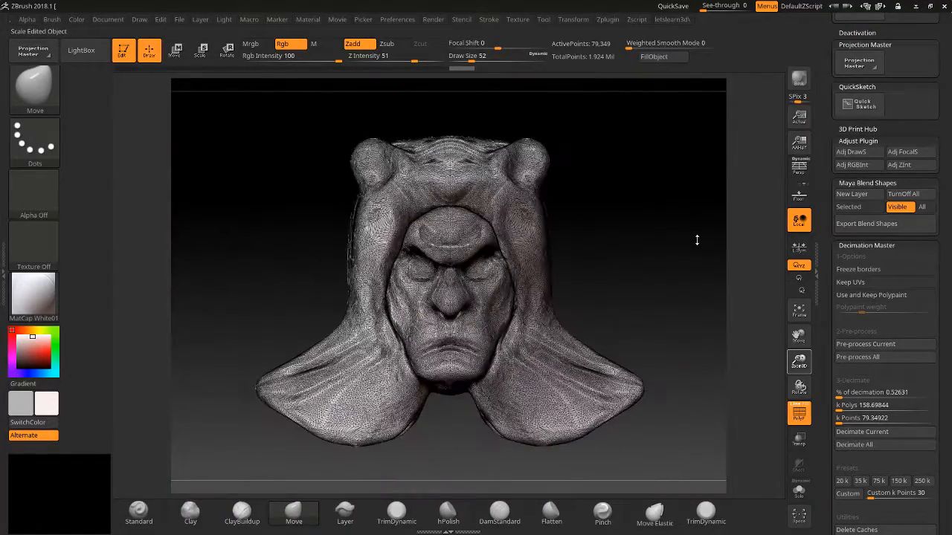
pyautogui.click(788, 416)
pyautogui.moveTo(661, 269)
pyautogui.mouseDown()
pyautogui.moveTo(623, 259)
pyautogui.moveTo(672, 266)
pyautogui.mouseUp()
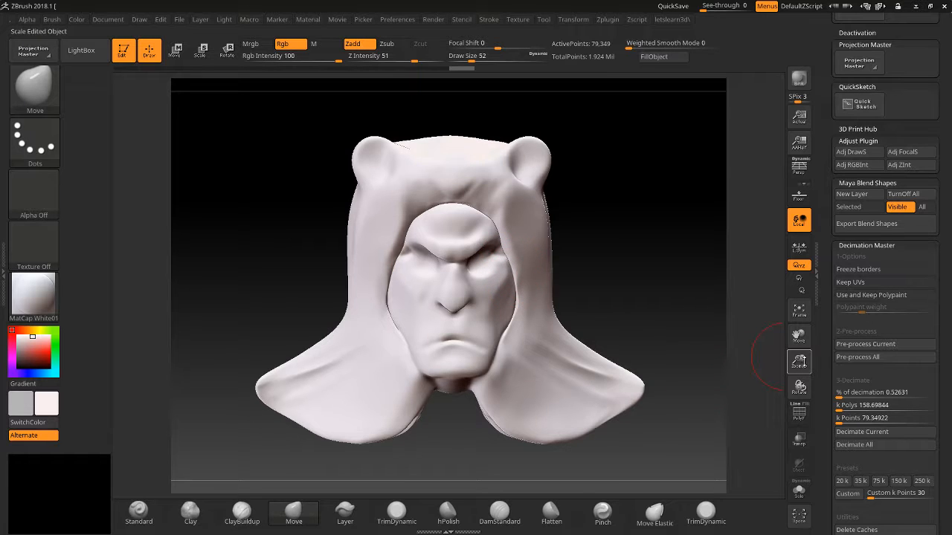
pyautogui.moveTo(793, 362); pyautogui.dragTo(795, 342)
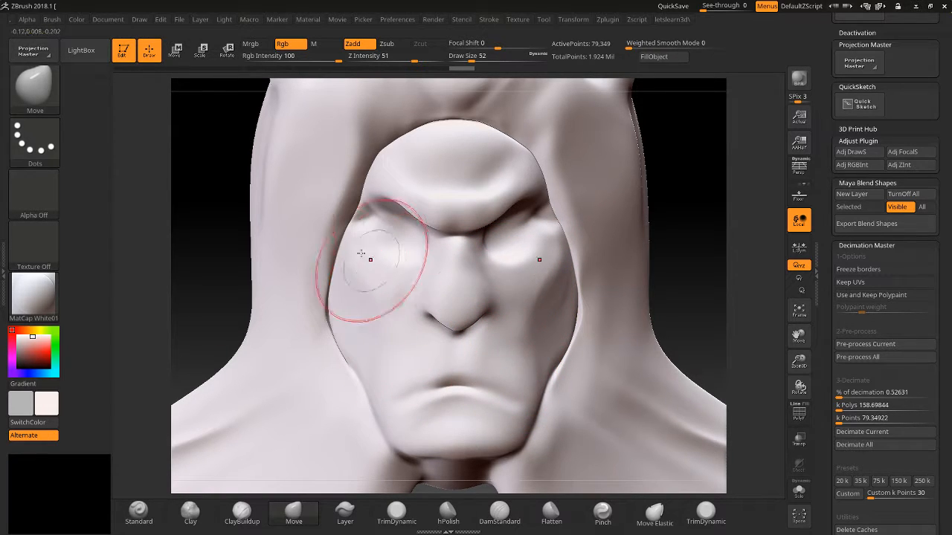
pyautogui.moveTo(796, 361); pyautogui.dragTo(778, 347)
pyautogui.moveTo(659, 263)
pyautogui.mouseDown()
pyautogui.moveTo(605, 230)
pyautogui.moveTo(640, 246)
pyautogui.moveTo(675, 227)
pyautogui.moveTo(669, 248)
pyautogui.mouseUp()
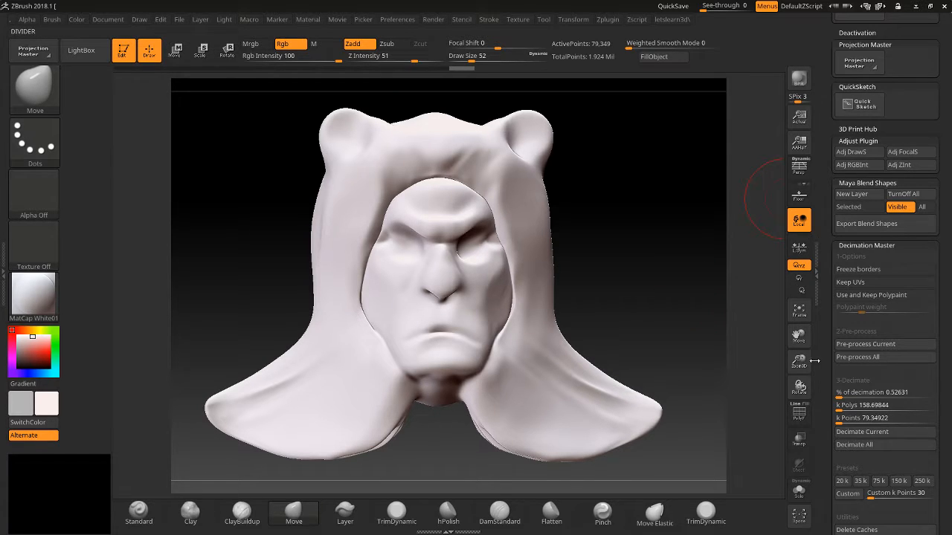
# Check the face once more with the PolyFrame toggled, and look up the decimated subtool's polygon and point counts
pyautogui.moveTo(829, 368); pyautogui.dragTo(822, 304)
pyautogui.moveTo(705, 193); pyautogui.dragTo(751, 250)
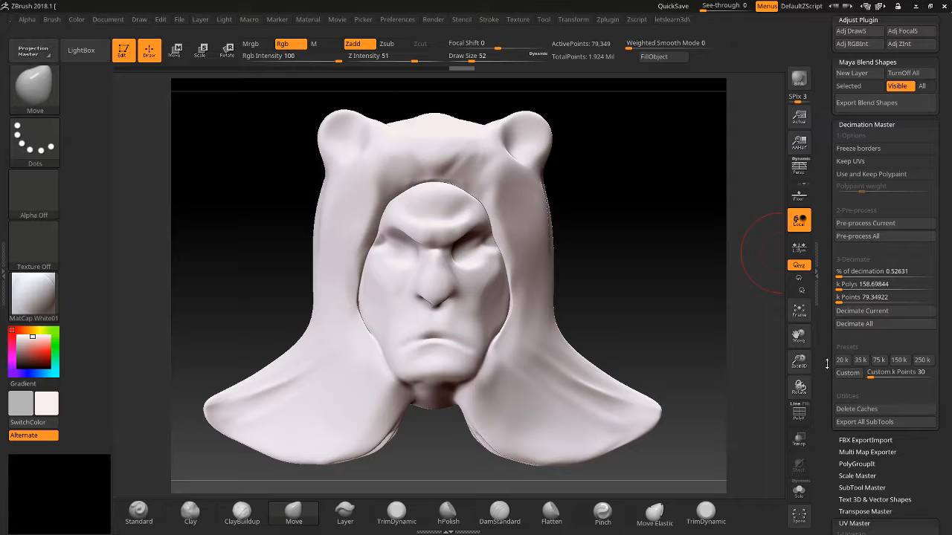
pyautogui.moveTo(827, 355); pyautogui.dragTo(829, 354)
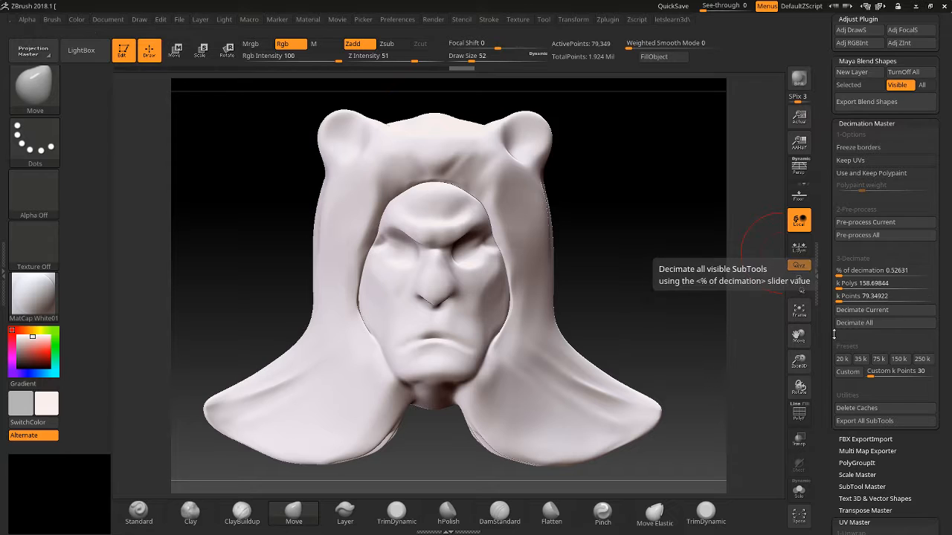
pyautogui.scroll(-3, 826, 316)
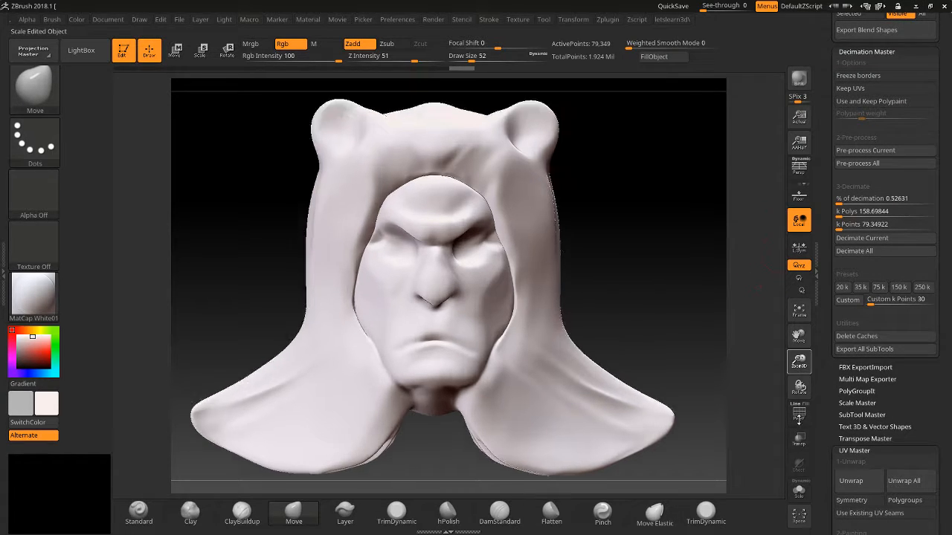
pyautogui.moveTo(799, 362); pyautogui.dragTo(799, 331)
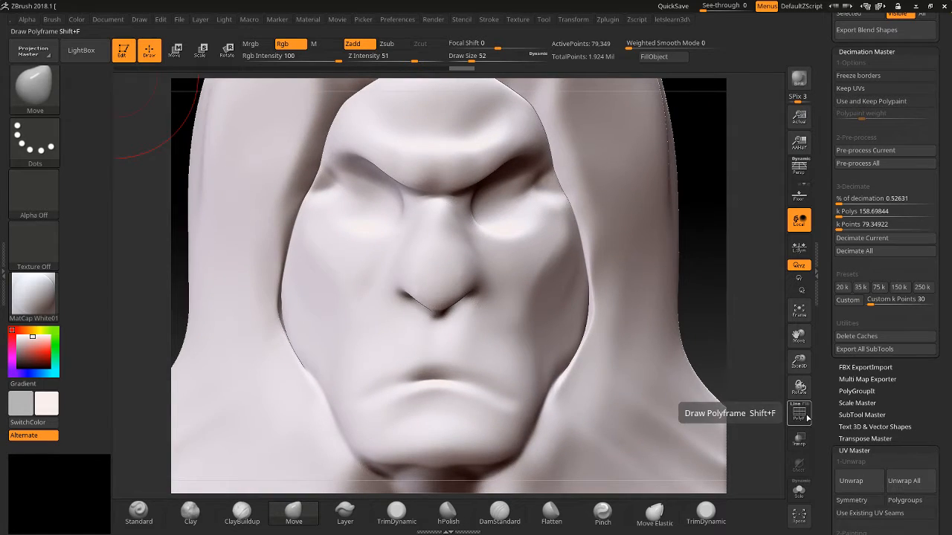
pyautogui.click(799, 410)
pyautogui.click(799, 411)
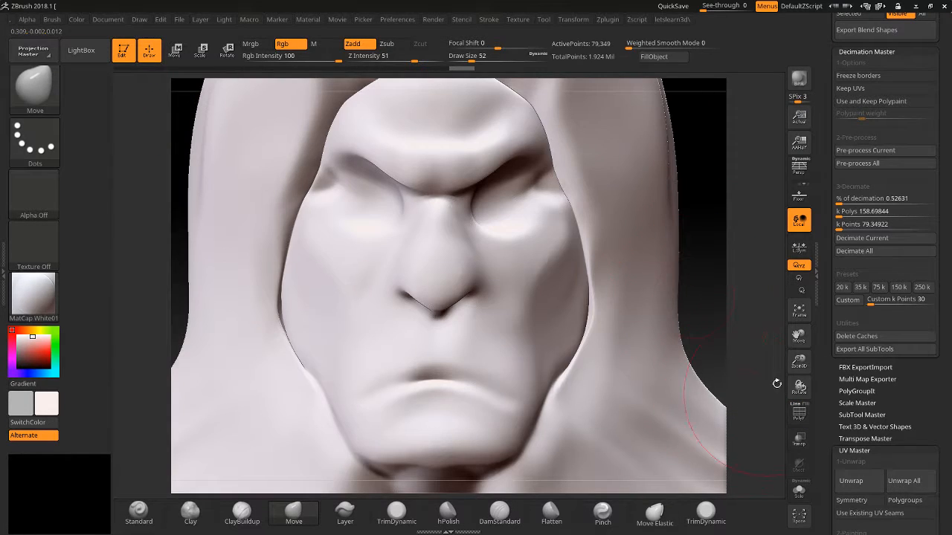
pyautogui.moveTo(798, 362); pyautogui.dragTo(797, 323)
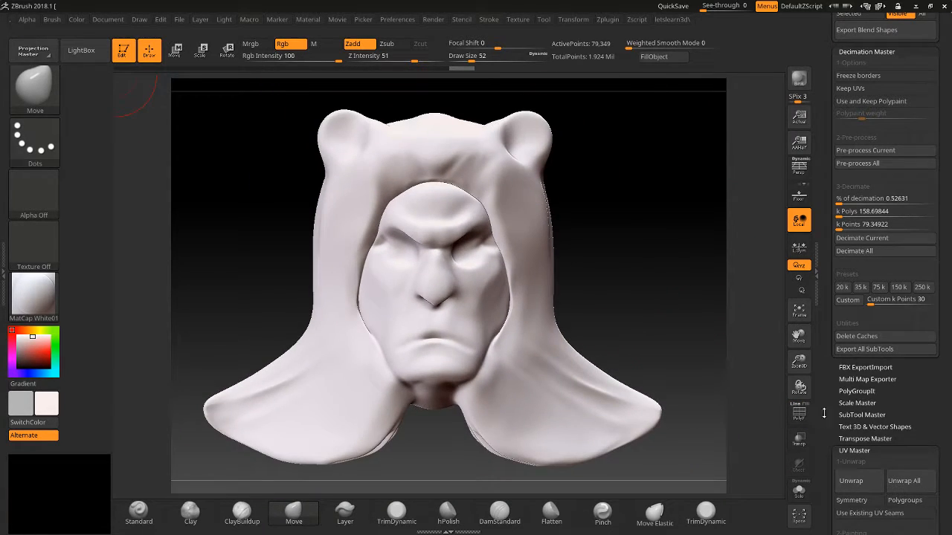
pyautogui.scroll(10, 836, 234)
pyautogui.scroll(-10, 836, 234)
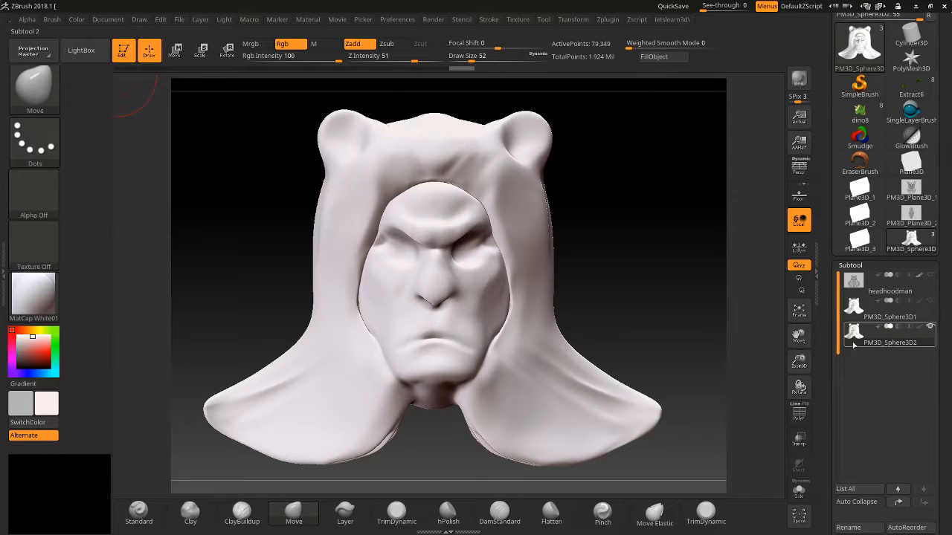
pyautogui.moveTo(855, 336)
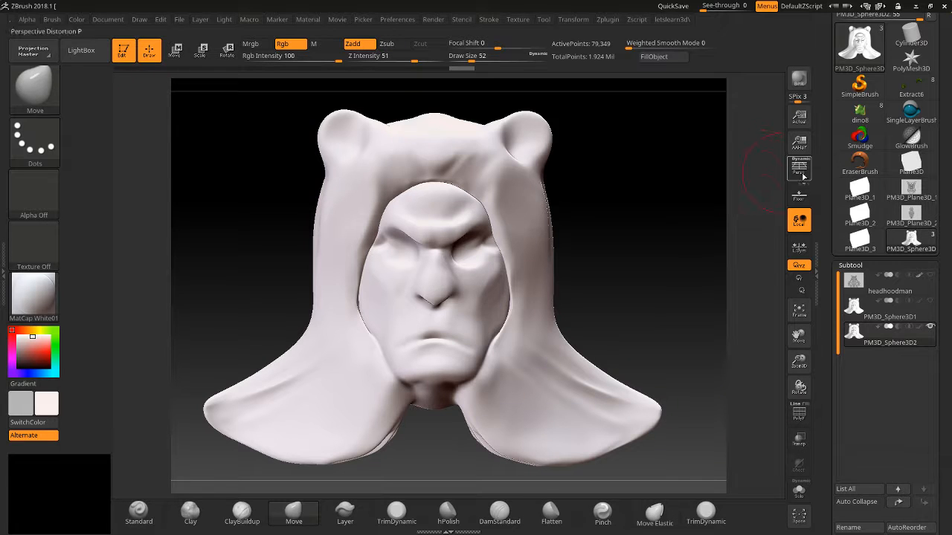
# Expand the FBX ExportImport plugin section and reveal its additional export and import options
pyautogui.scroll(1, 821, 203)
pyautogui.moveTo(821, 203); pyautogui.dragTo(811, 371)
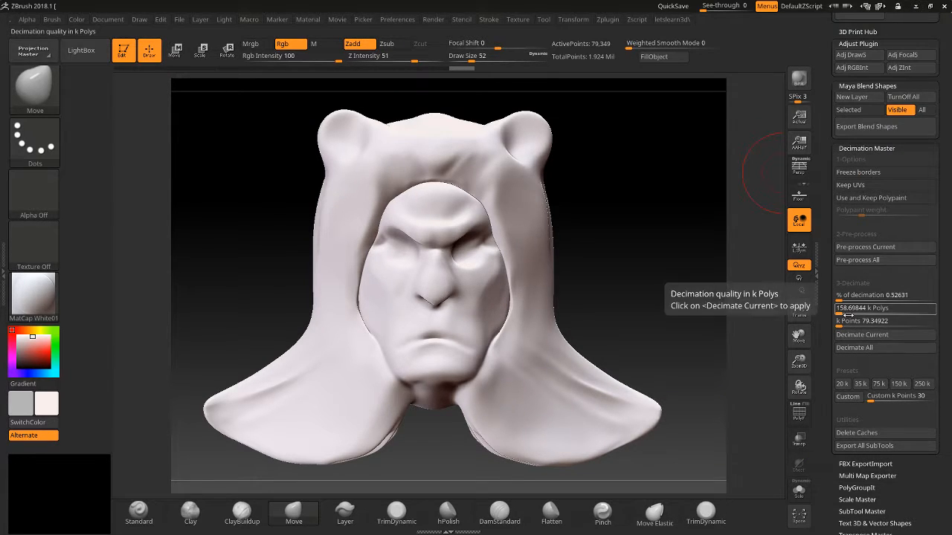
pyautogui.scroll(-5, 846, 336)
pyautogui.scroll(-2, 848, 338)
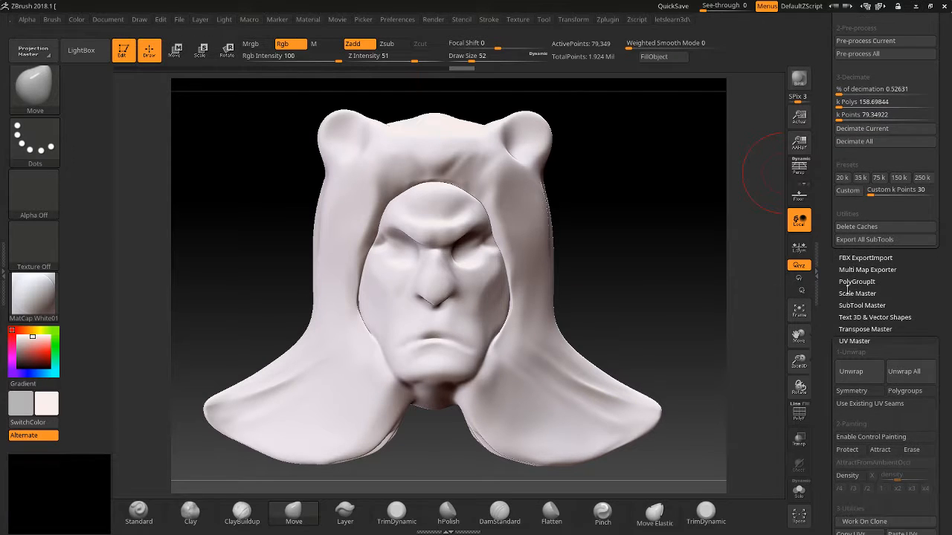
pyautogui.click(860, 258)
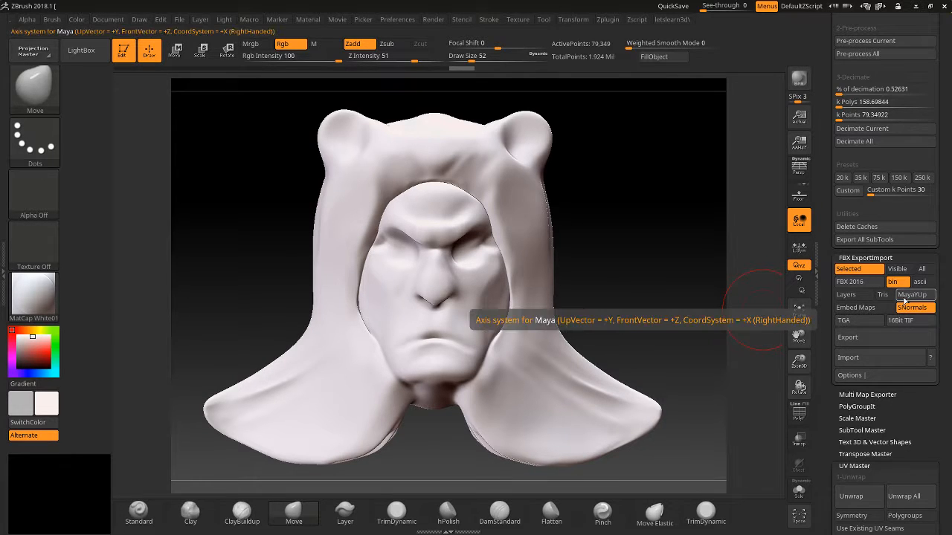
pyautogui.click(874, 340)
pyautogui.click(860, 377)
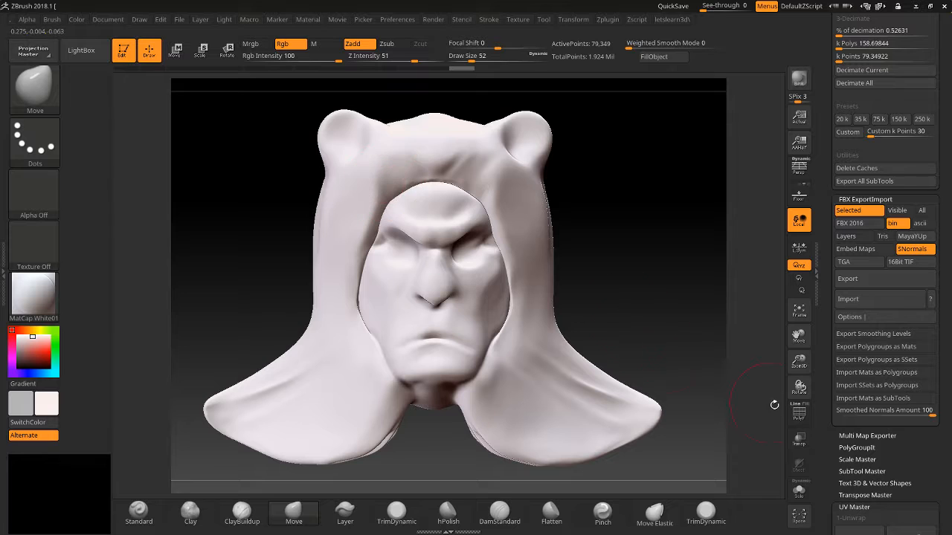
# Show and hide the PolyFrame on the whole decimated head, and view the head from a slightly turned angle
pyautogui.click(798, 413)
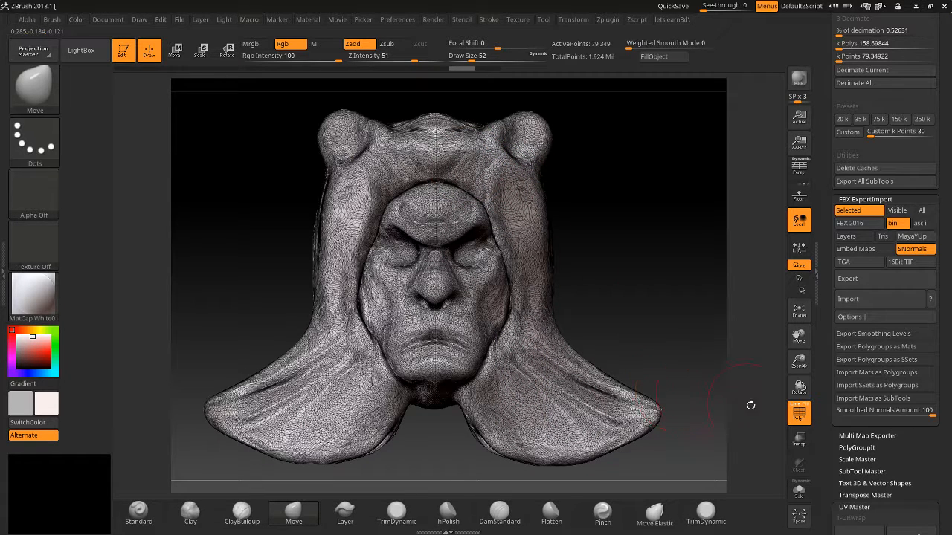
pyautogui.click(800, 412)
pyautogui.moveTo(557, 238); pyautogui.dragTo(629, 250, button='right')
pyautogui.moveTo(661, 289); pyautogui.dragTo(708, 308, button='right')
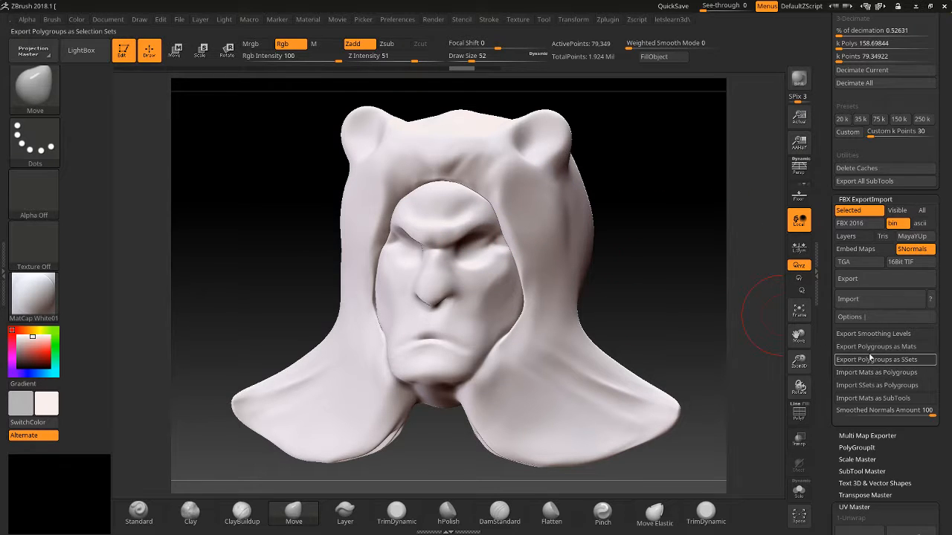
# Turn the FBX option Export Polygroups as Mats on and back off
pyautogui.click(878, 347)
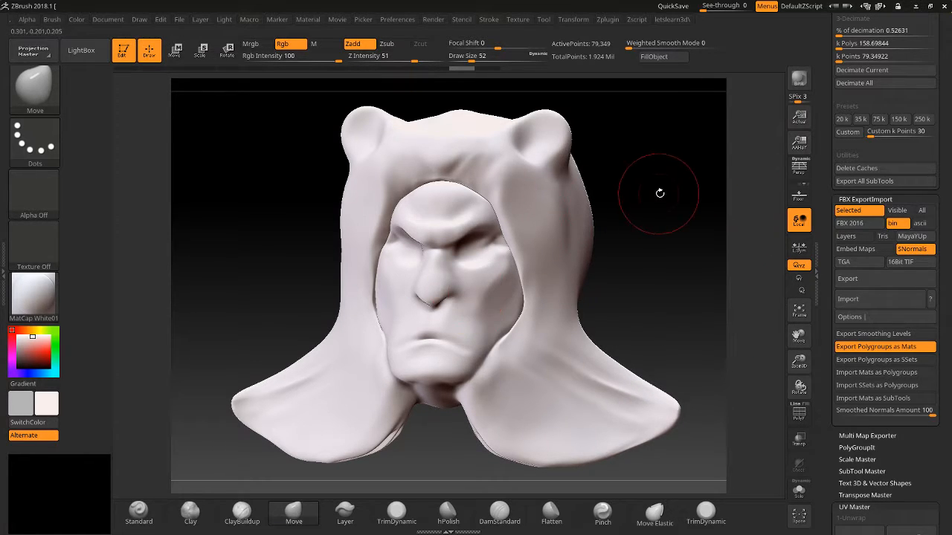
pyautogui.moveTo(658, 194)
pyautogui.mouseDown()
pyautogui.moveTo(678, 168)
pyautogui.moveTo(660, 186)
pyautogui.mouseUp()
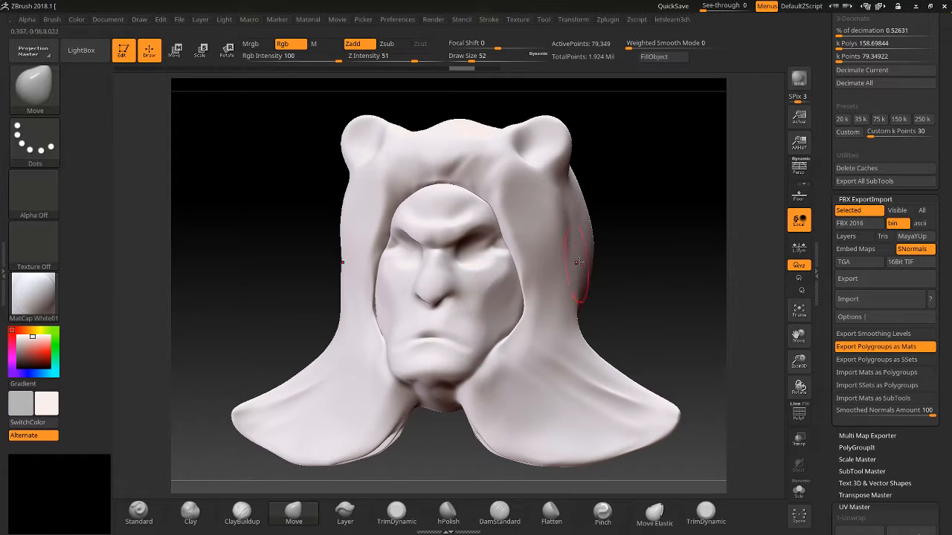
pyautogui.click(864, 348)
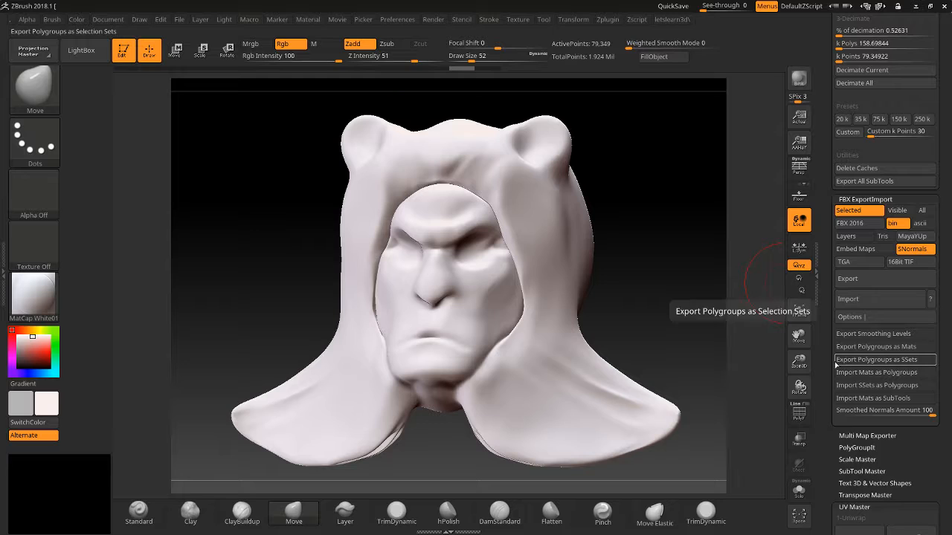
# Expand the Multi Map Exporter plugin section to show its map types and size settings
pyautogui.scroll(-2, 844, 361)
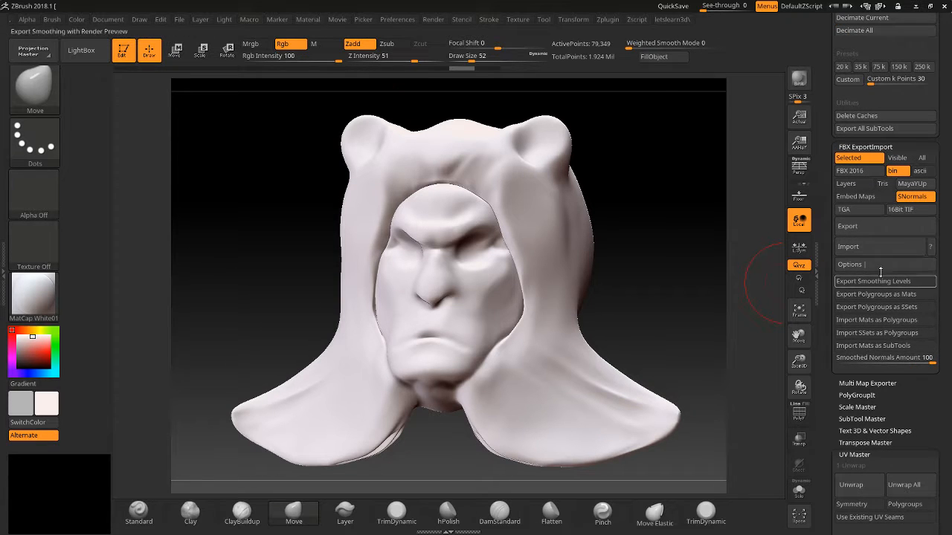
pyautogui.moveTo(826, 351); pyautogui.dragTo(830, 318)
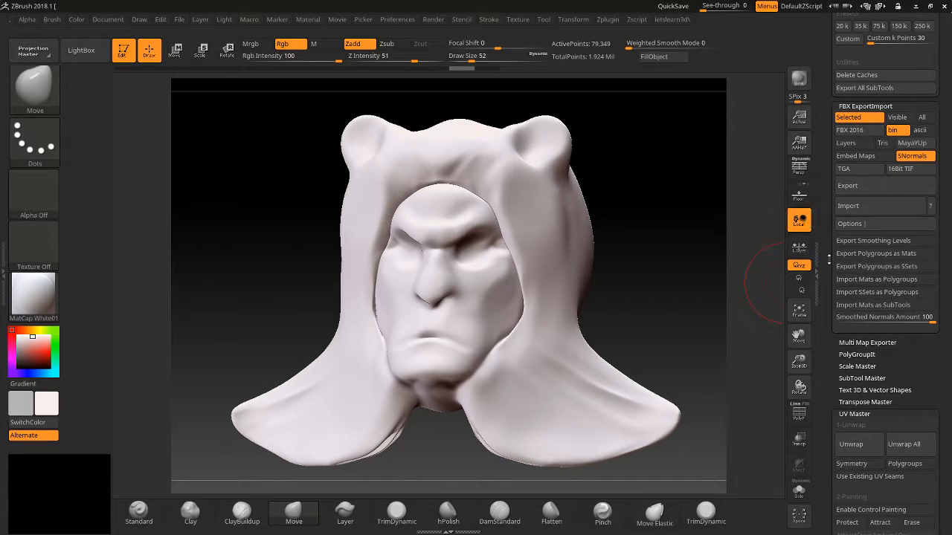
pyautogui.moveTo(828, 258); pyautogui.dragTo(820, 333)
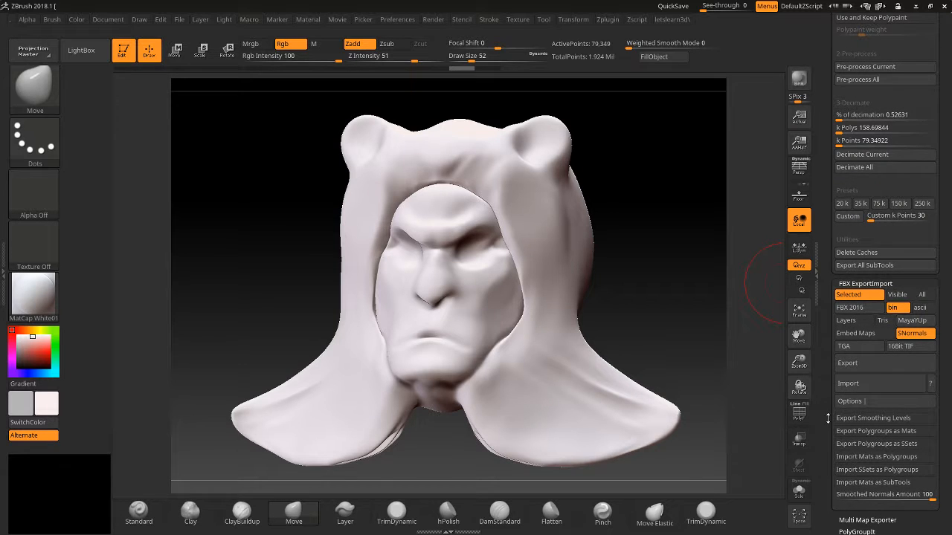
pyautogui.moveTo(828, 416); pyautogui.dragTo(821, 350)
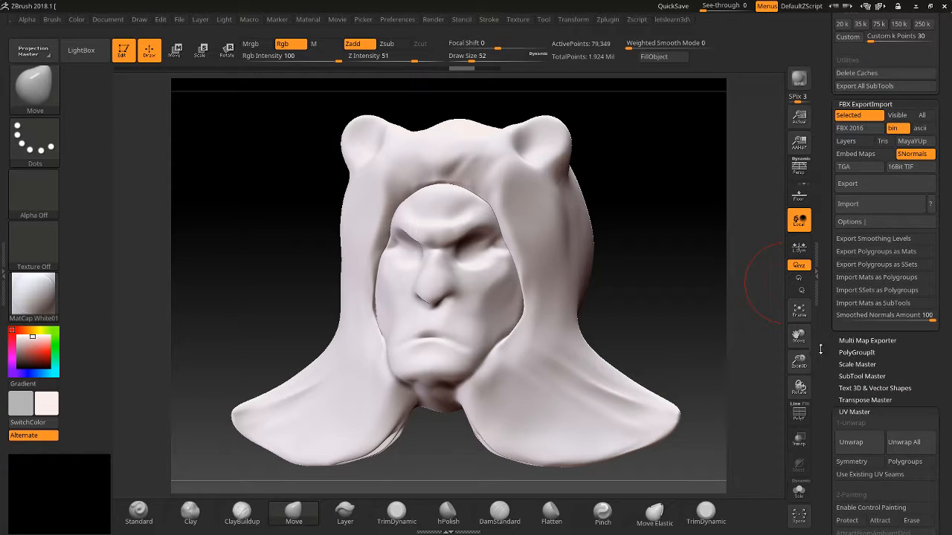
pyautogui.click(860, 341)
pyautogui.moveTo(828, 393); pyautogui.dragTo(830, 338)
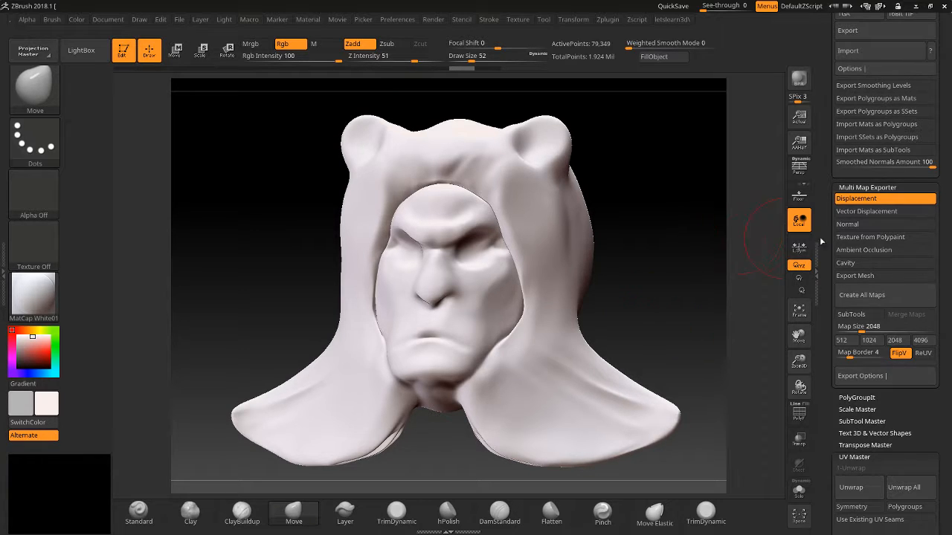
# Add Normal, Vector Displacement, Texture from Polypaint, Ambient Occlusion and Cavity to the Multi Map Exporter's maps, leaving Export Mesh off
pyautogui.click(840, 224)
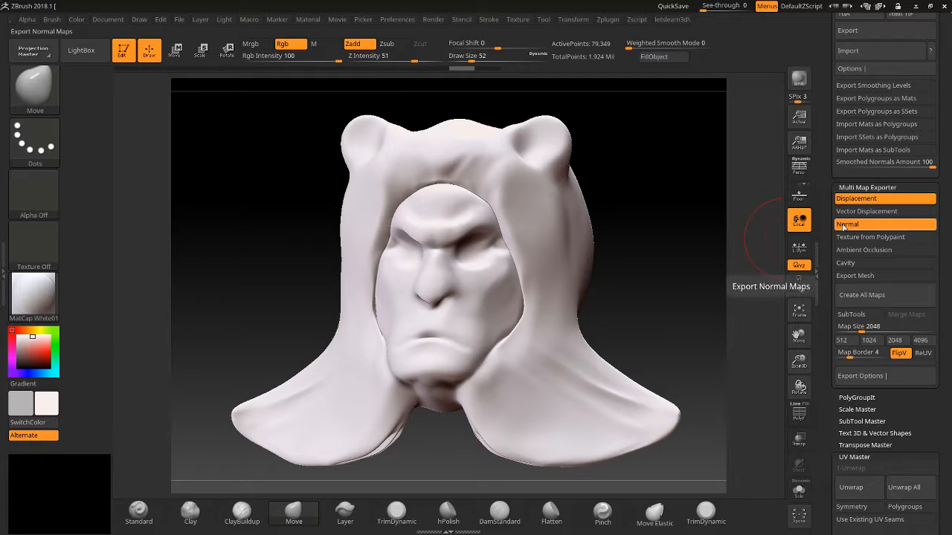
pyautogui.click(870, 213)
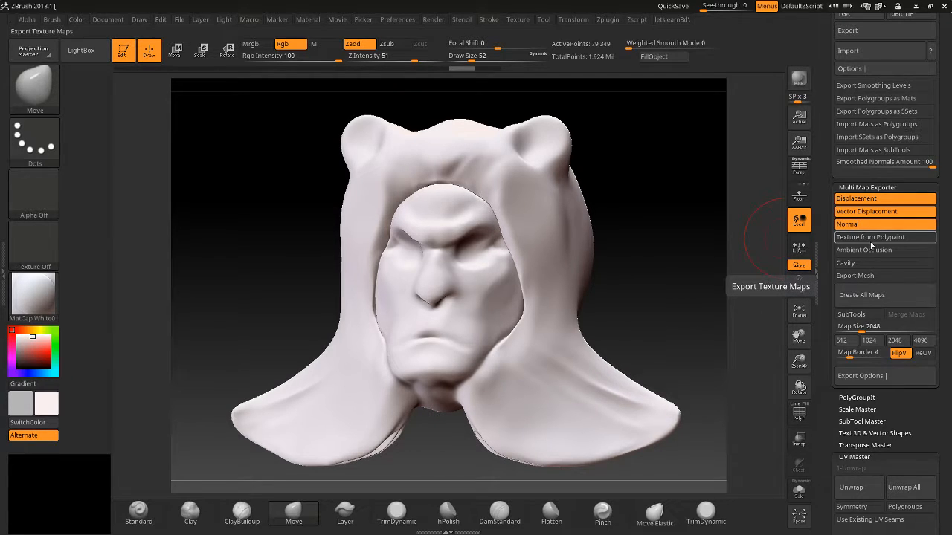
pyautogui.click(872, 239)
pyautogui.click(866, 250)
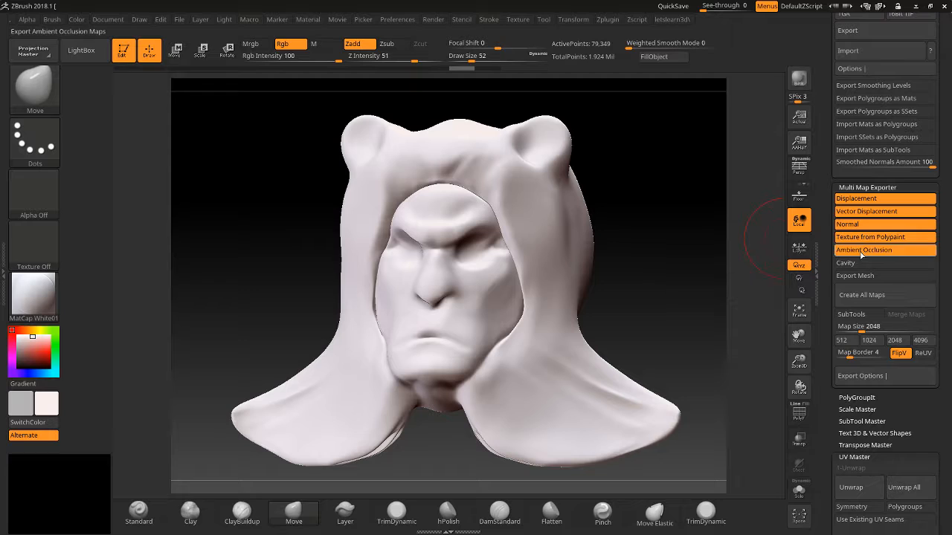
pyautogui.click(861, 263)
pyautogui.click(860, 277)
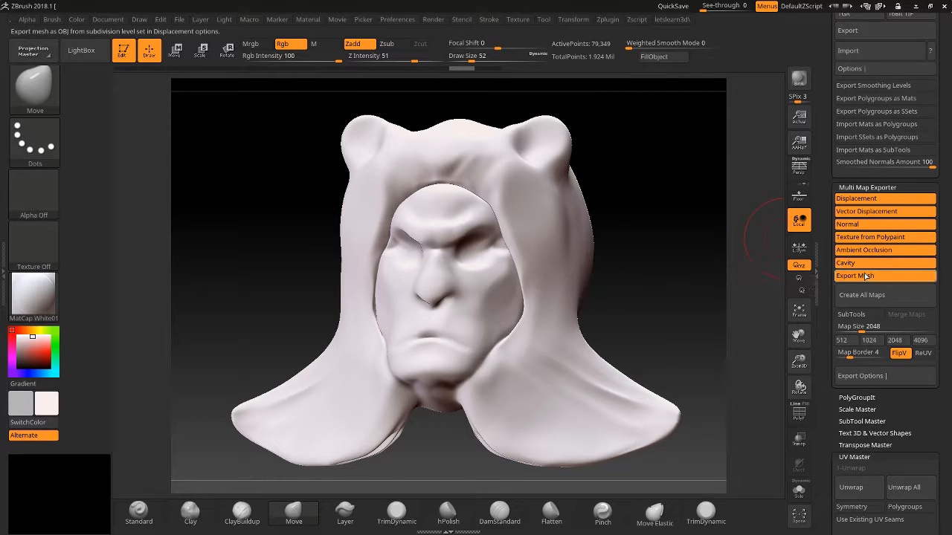
pyautogui.click(862, 276)
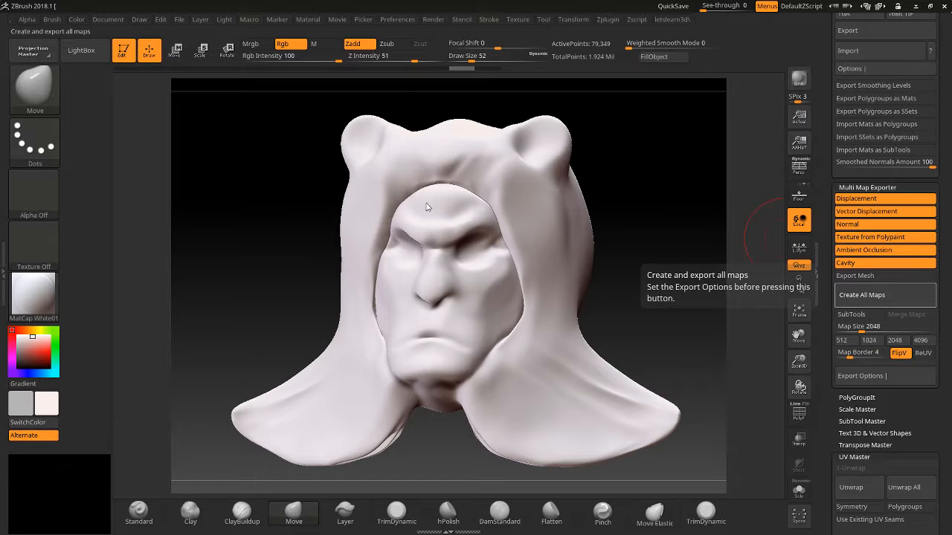
# Create all the selected maps and save them as PSD in the zbrushbeginner folder under the name mao
pyautogui.click(861, 297)
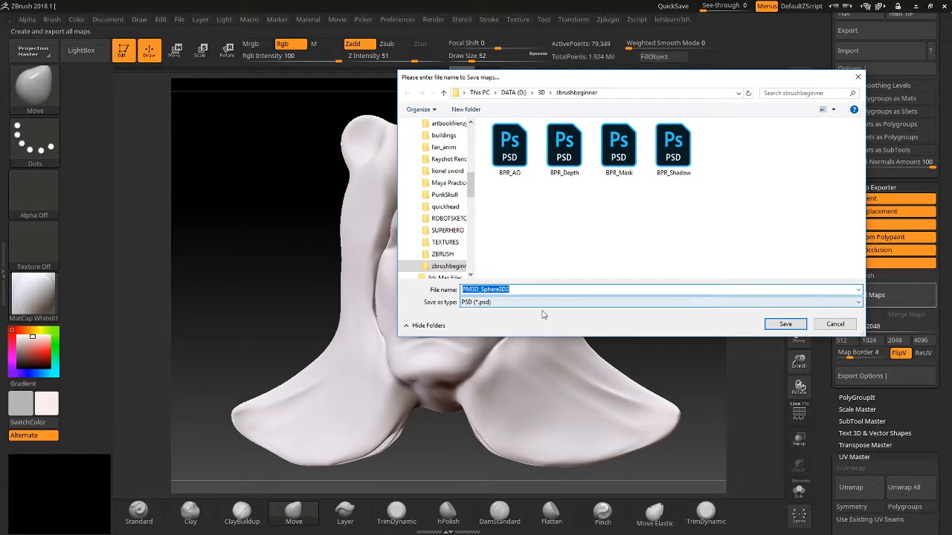
pyautogui.write('mac')
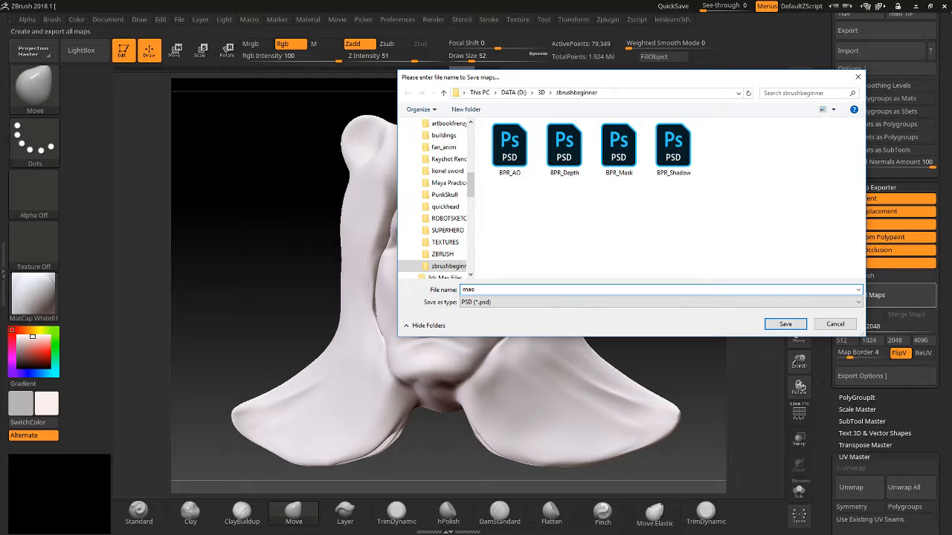
pyautogui.press('Return')
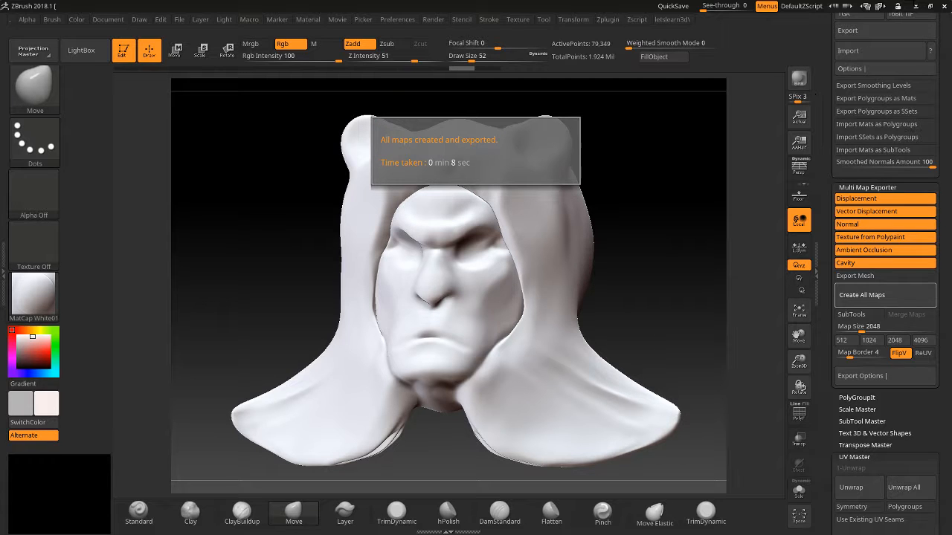
# Switch to File Explorer and open the zbrushbeginner folder from the frequently used folders
pyautogui.press('super')
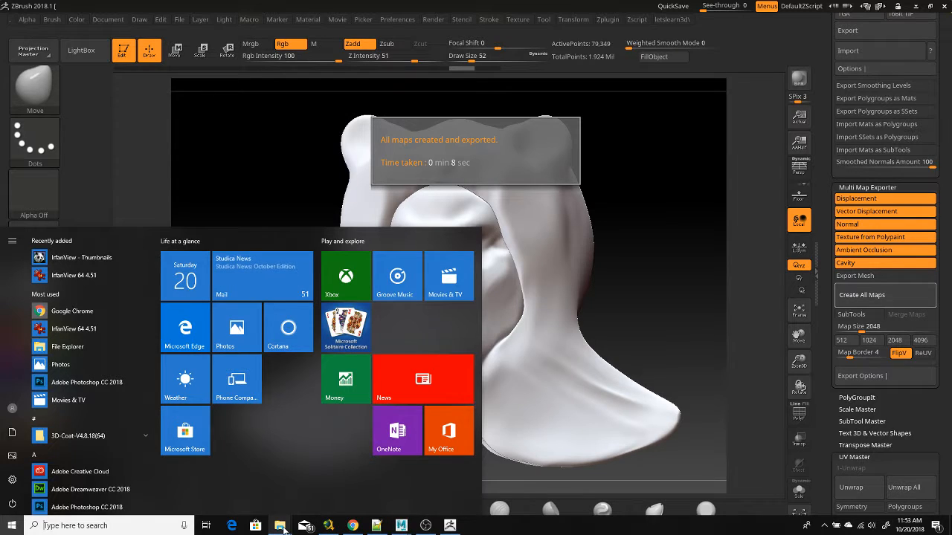
pyautogui.moveTo(281, 526)
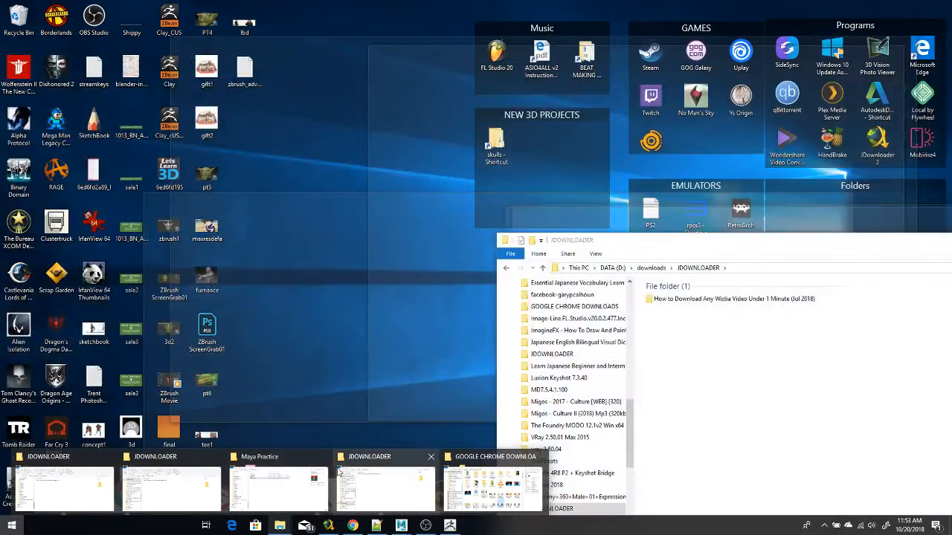
pyautogui.moveTo(292, 484)
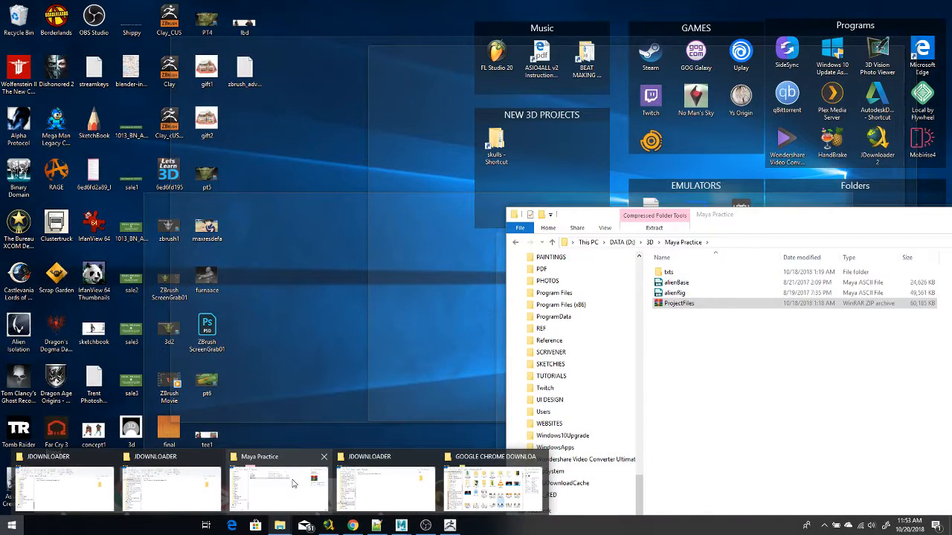
pyautogui.moveTo(461, 487)
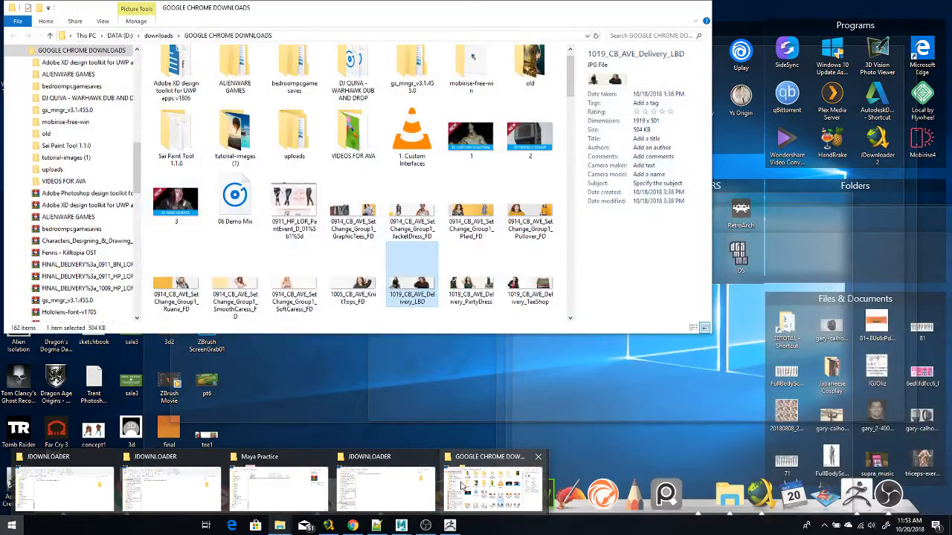
pyautogui.press('super')
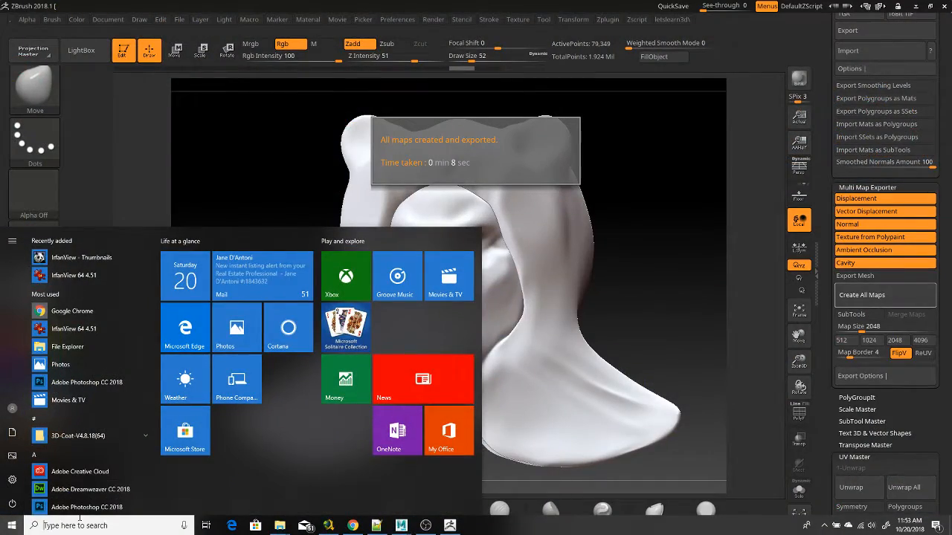
pyautogui.rightClick(280, 525)
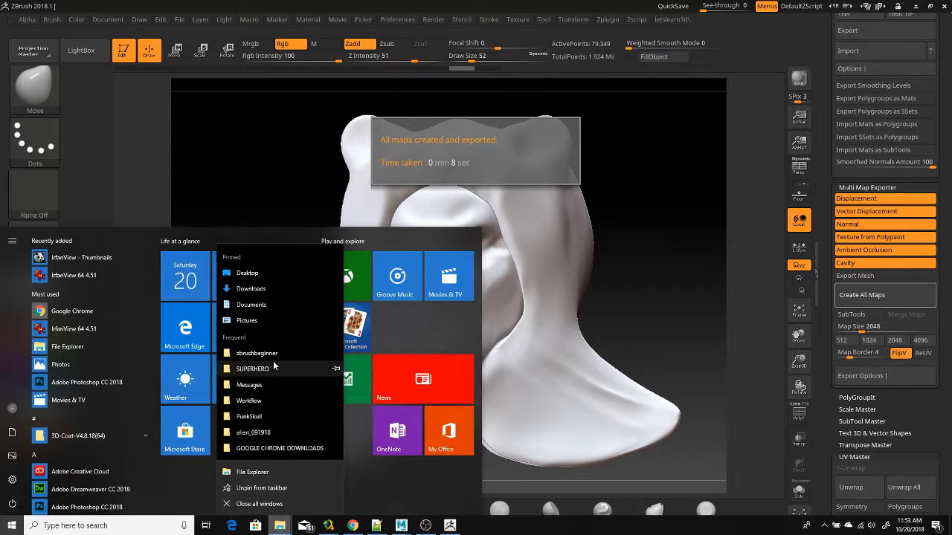
pyautogui.click(257, 353)
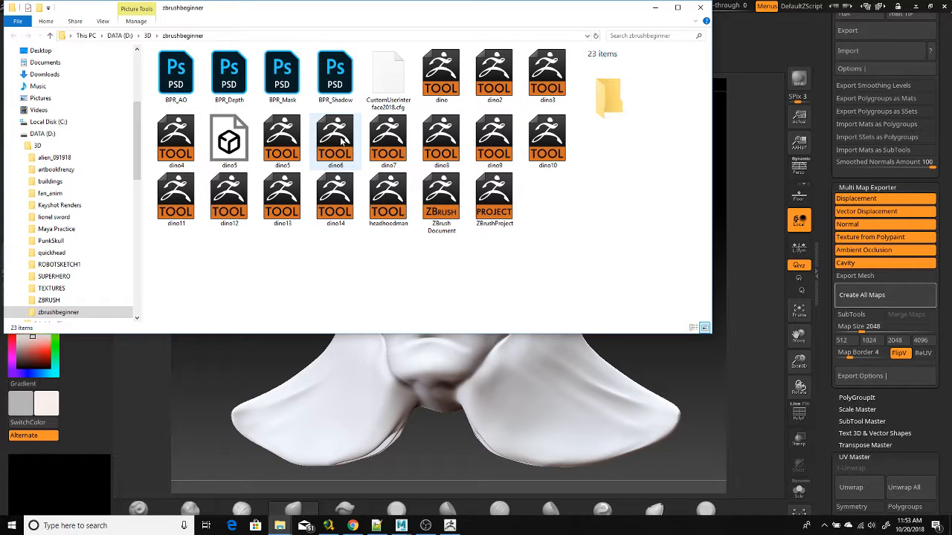
# Inspect the files in the zbrushbeginner folder for the exported maps, checking the details of BPR_AO, dino5 and ZBrushProject
pyautogui.click(229, 140)
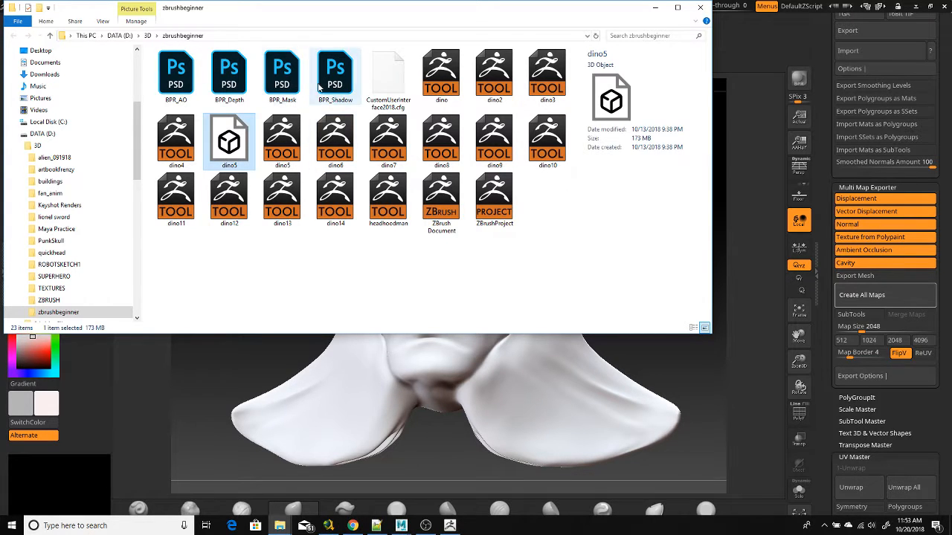
pyautogui.click(177, 77)
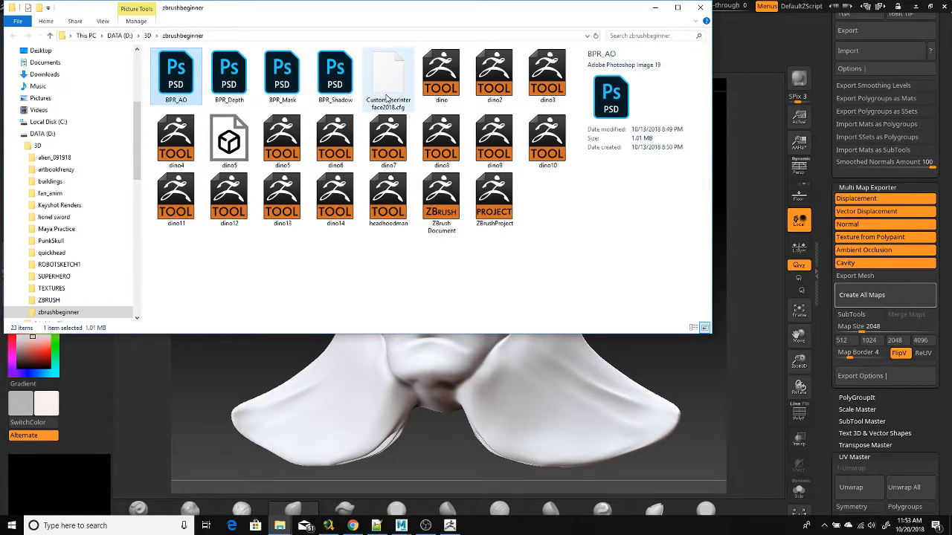
pyautogui.click(386, 99)
pyautogui.click(227, 137)
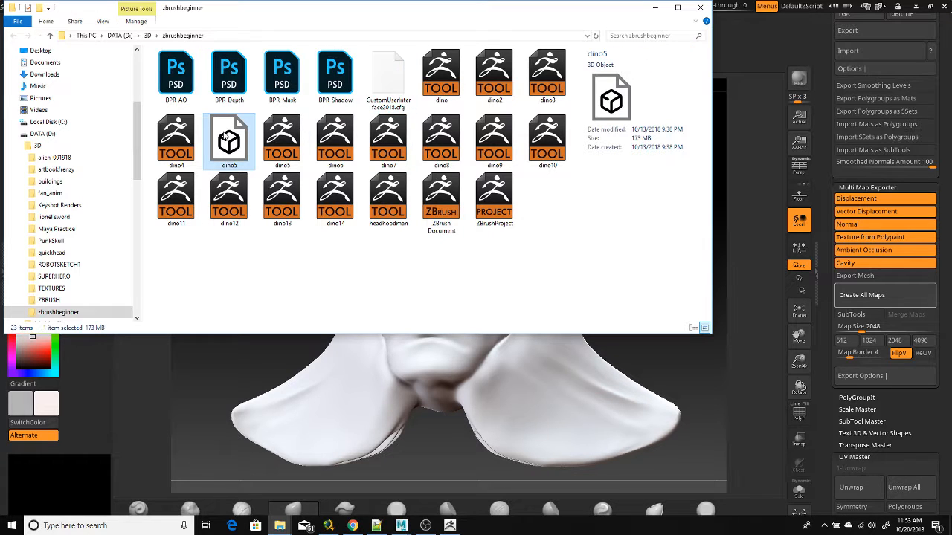
pyautogui.click(487, 210)
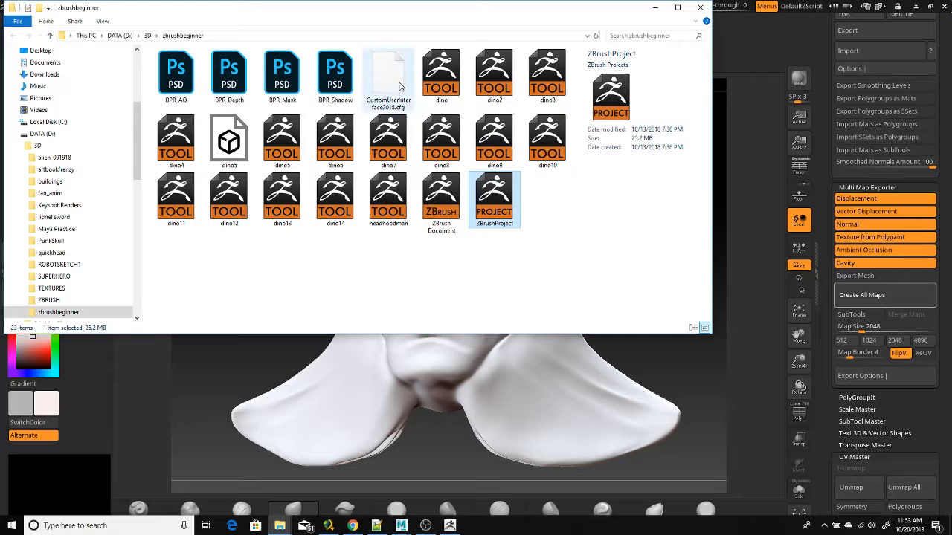
pyautogui.click(190, 72)
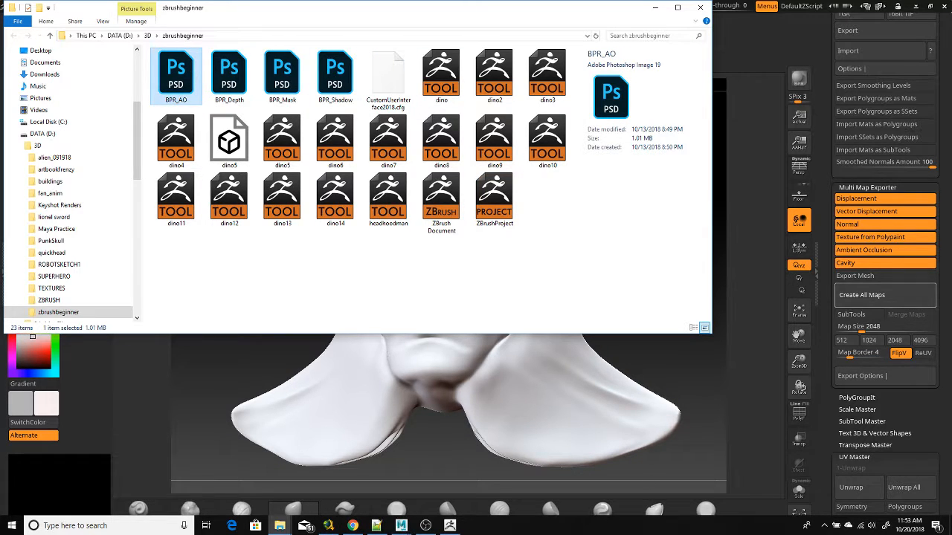
pyautogui.moveTo(484, 534)
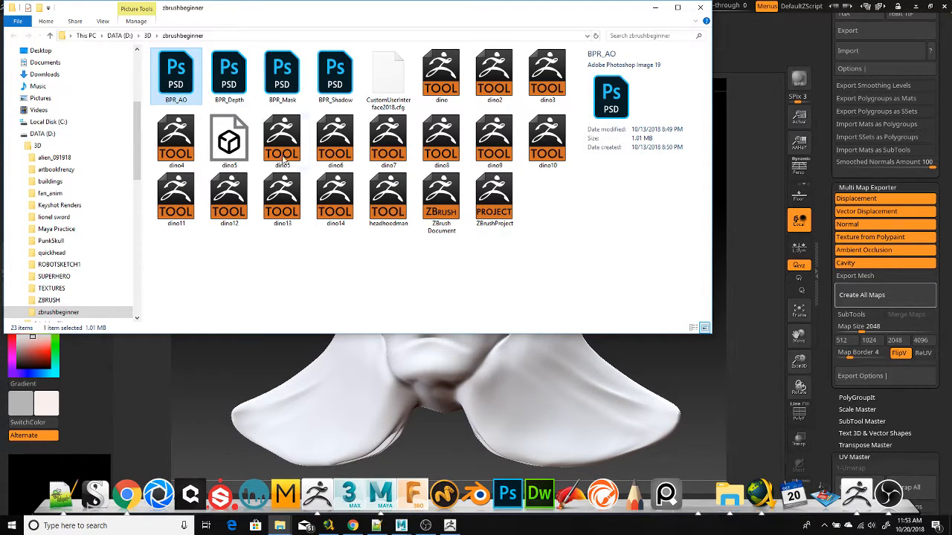
pyautogui.click(245, 147)
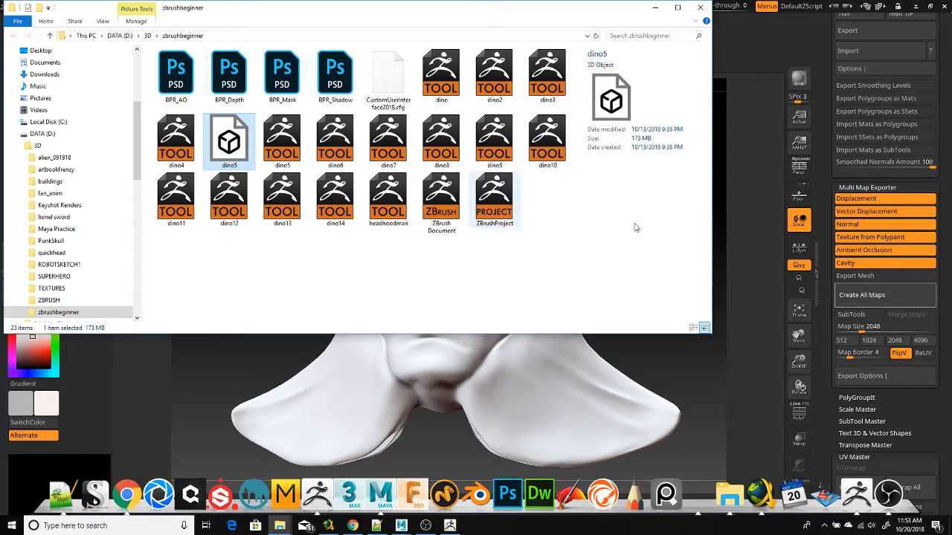
# Return to ZBrush and export all the selected maps again as PSD under the name MAPPPPP
pyautogui.click(881, 294)
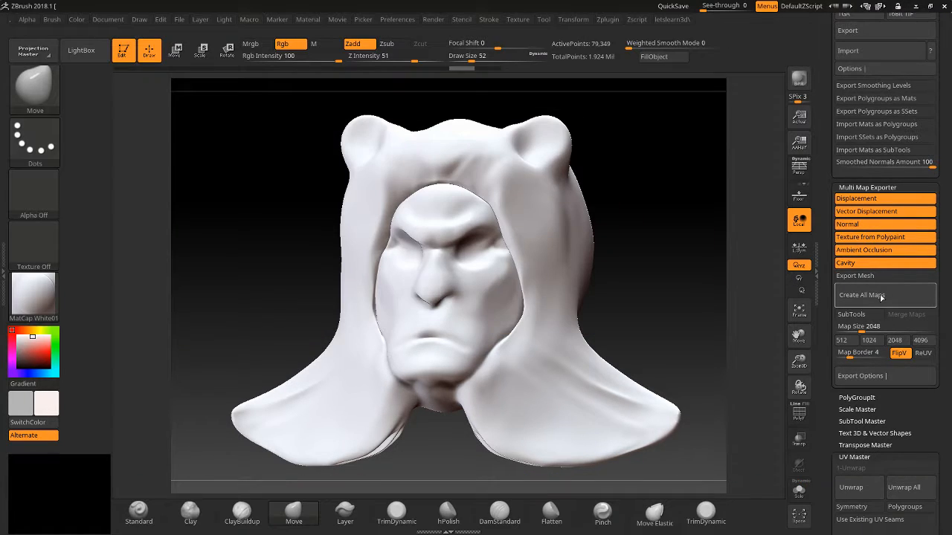
pyautogui.click(881, 294)
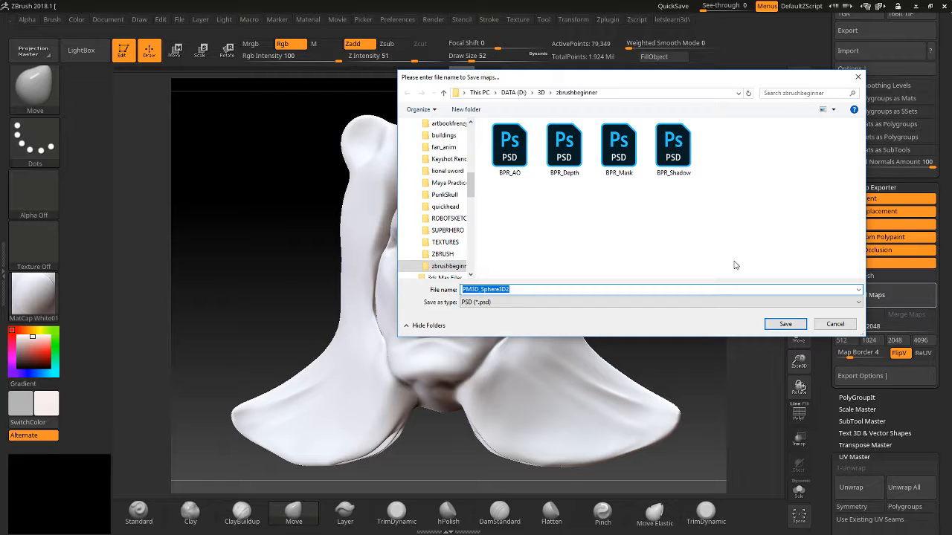
pyautogui.write('MAPPPPP')
pyautogui.click(776, 328)
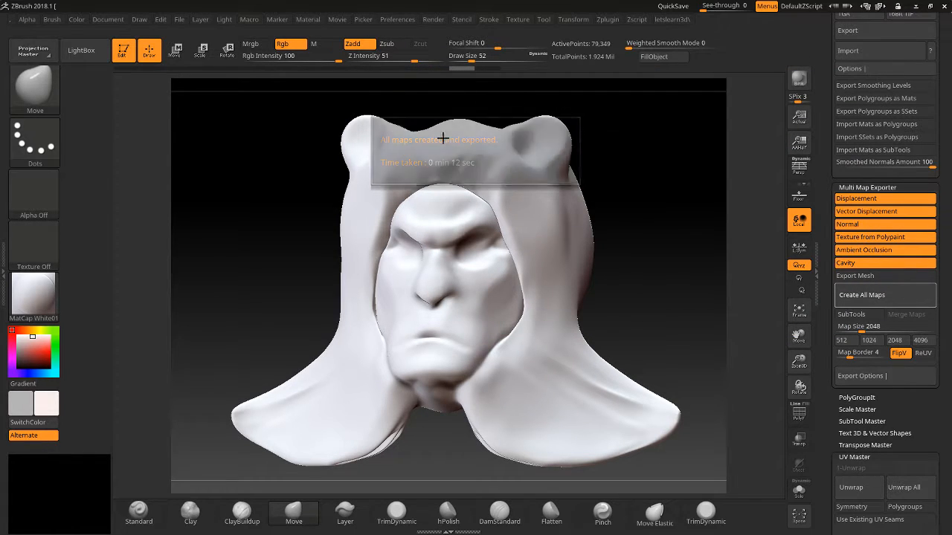
pyautogui.press('super')
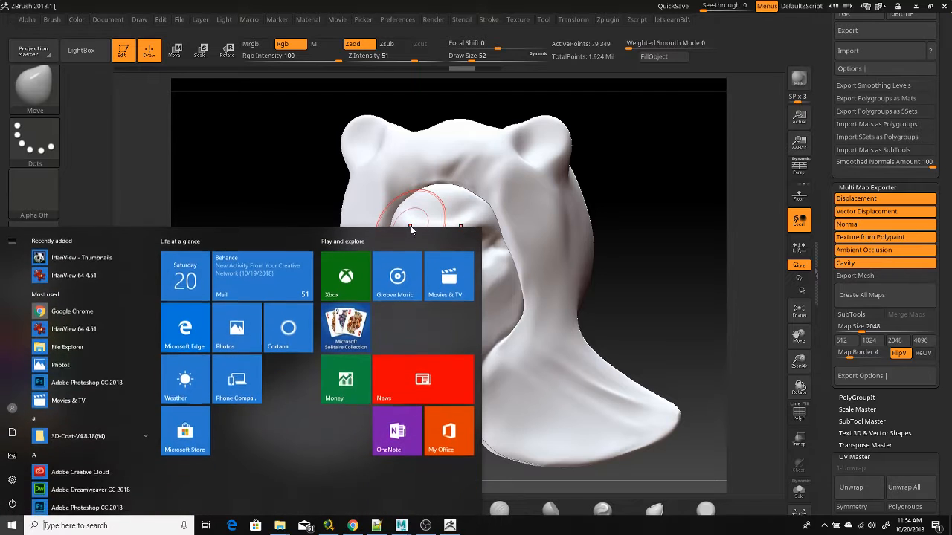
pyautogui.click(796, 72)
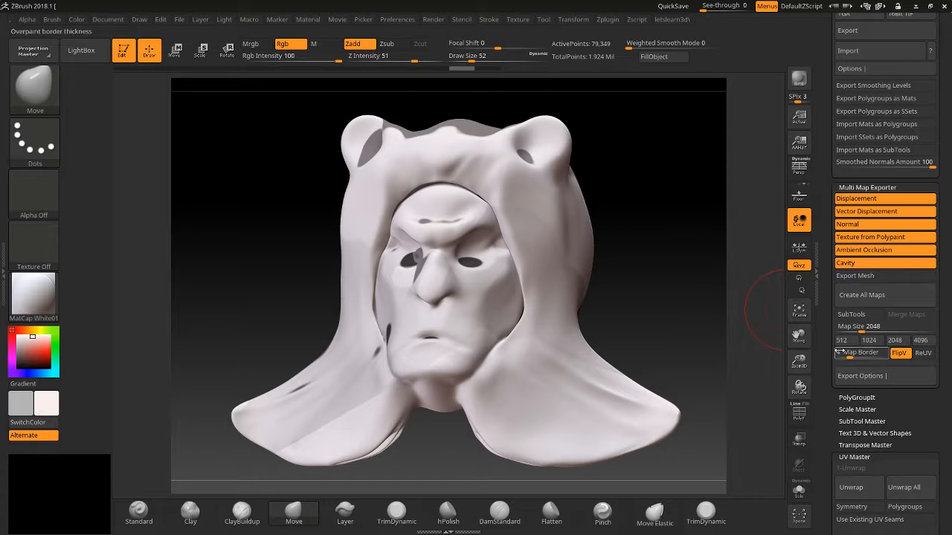
# Create all the maps once more and save them as PSD in the zbrushbeginner folder under the name MAP
pyautogui.click(879, 297)
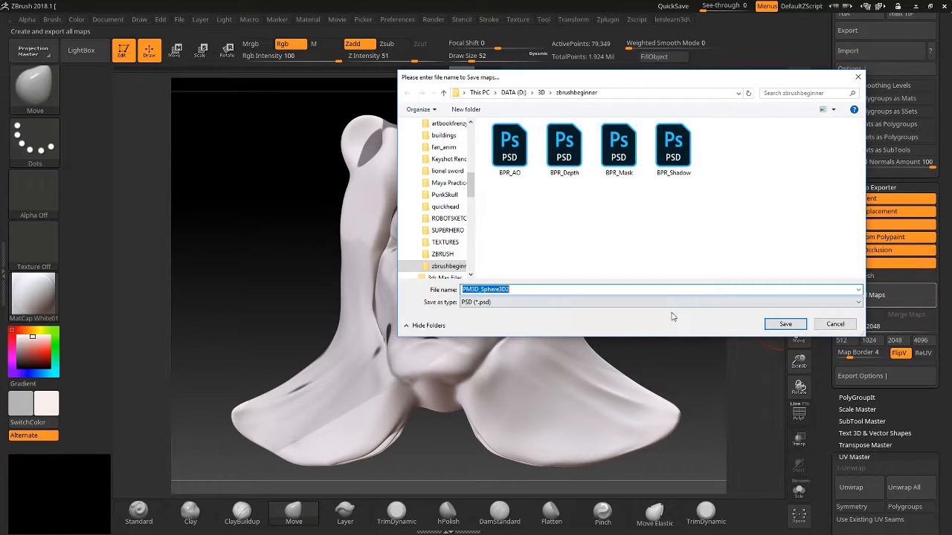
pyautogui.write('MAP')
pyautogui.press('Return')
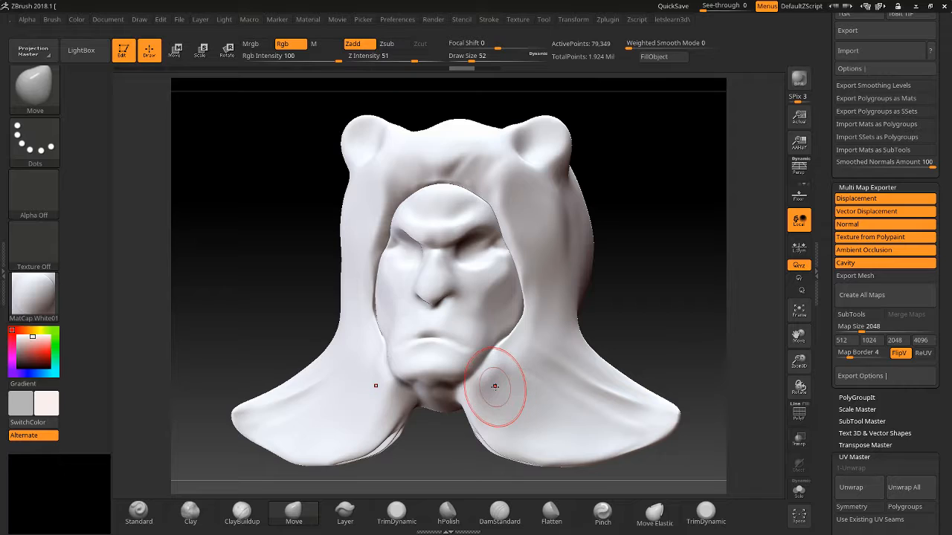
# Bring up the open zbrushbeginner folder in File Explorer, look for the new map files, and return to ZBrush
pyautogui.click(304, 526)
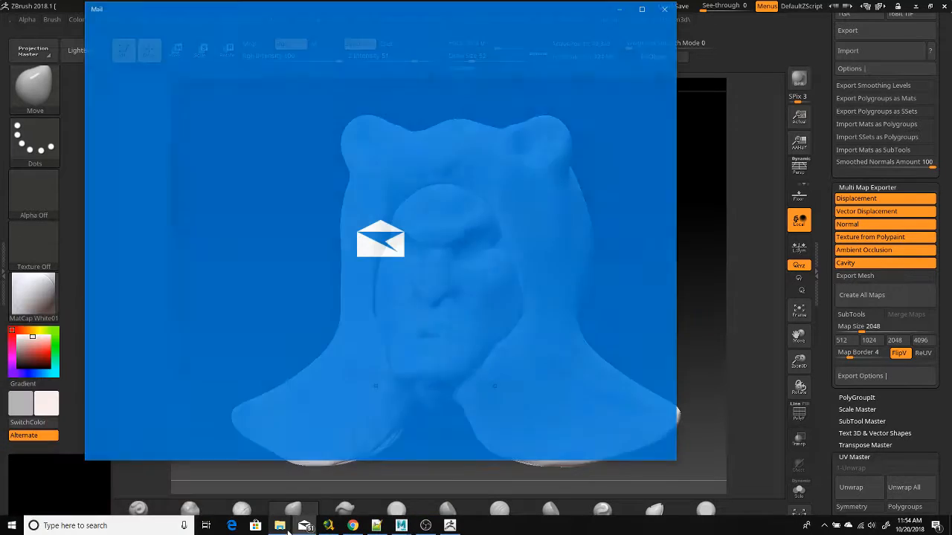
pyautogui.click(280, 525)
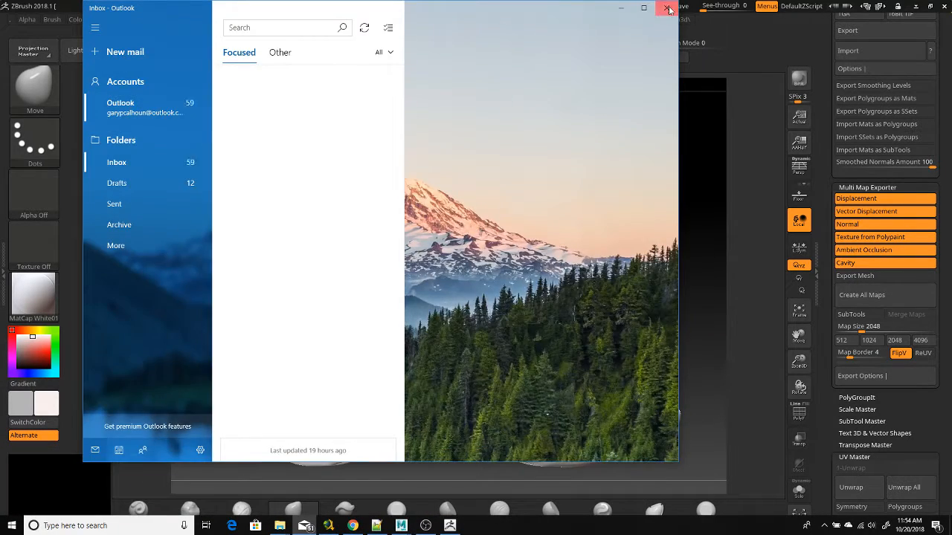
pyautogui.click(667, 7)
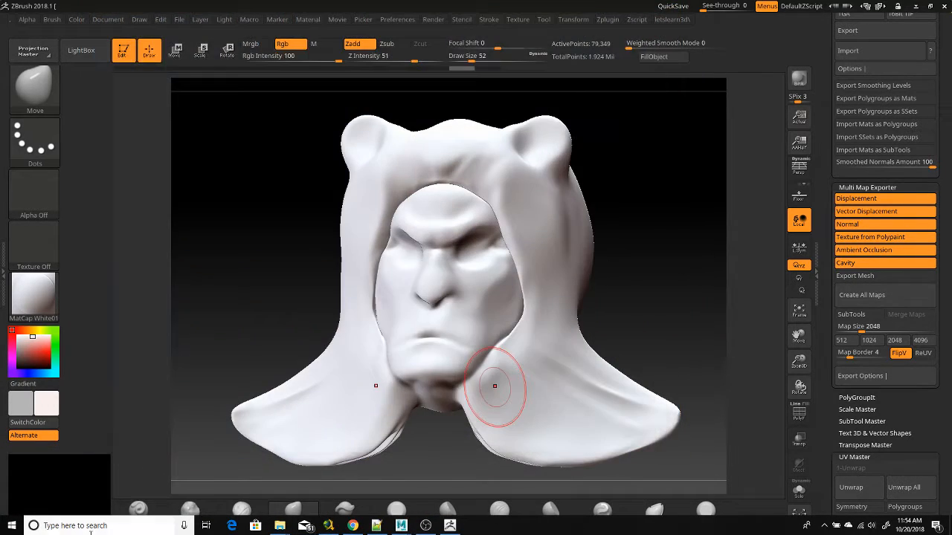
pyautogui.click(280, 525)
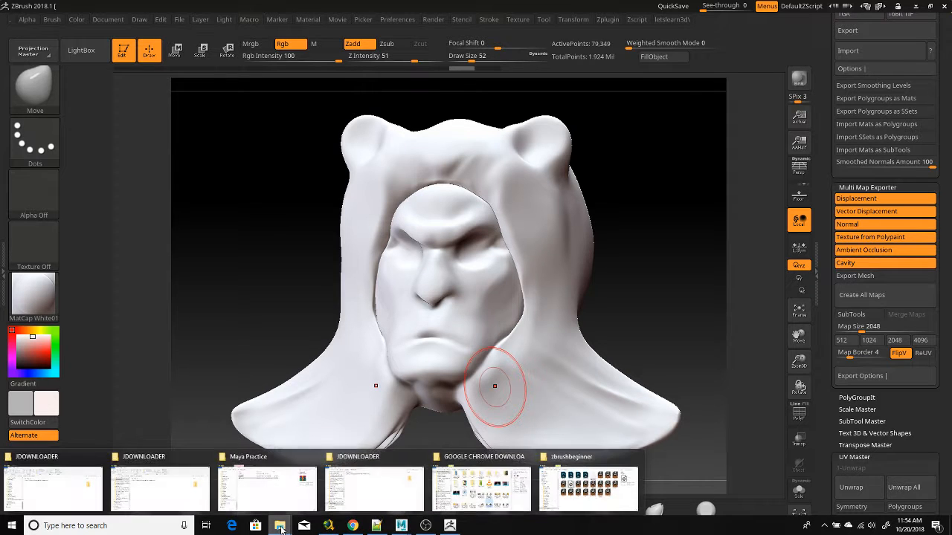
pyautogui.click(573, 487)
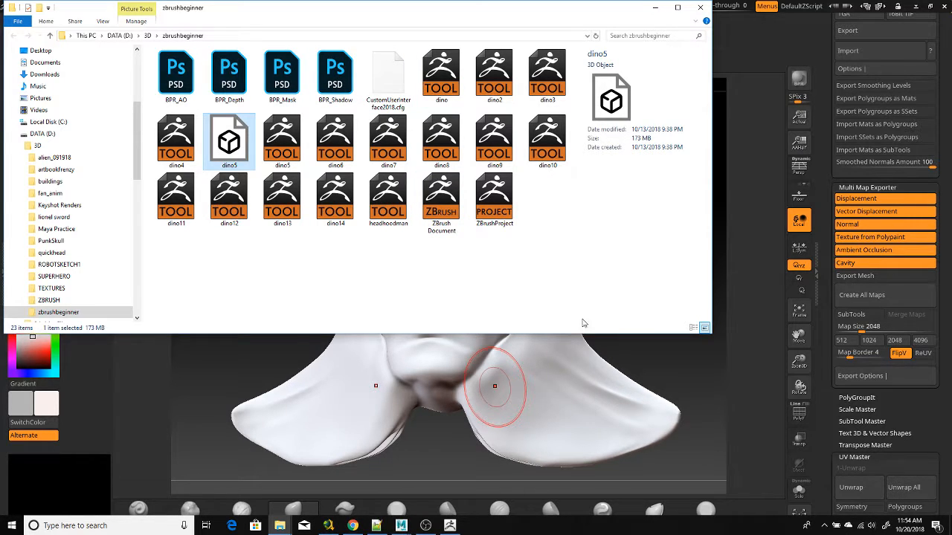
pyautogui.click(776, 159)
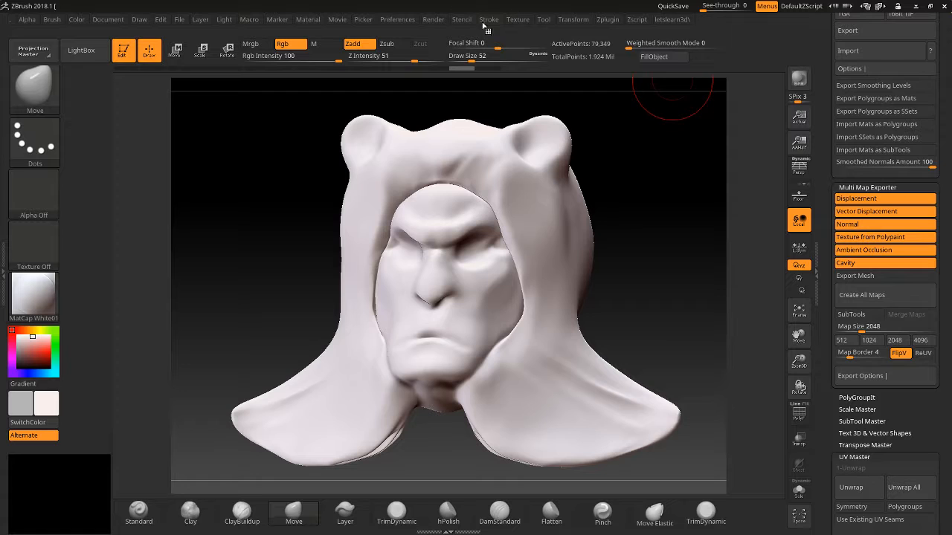
# Expand the render properties and render the hooded head with the Best renderer
pyautogui.click(433, 20)
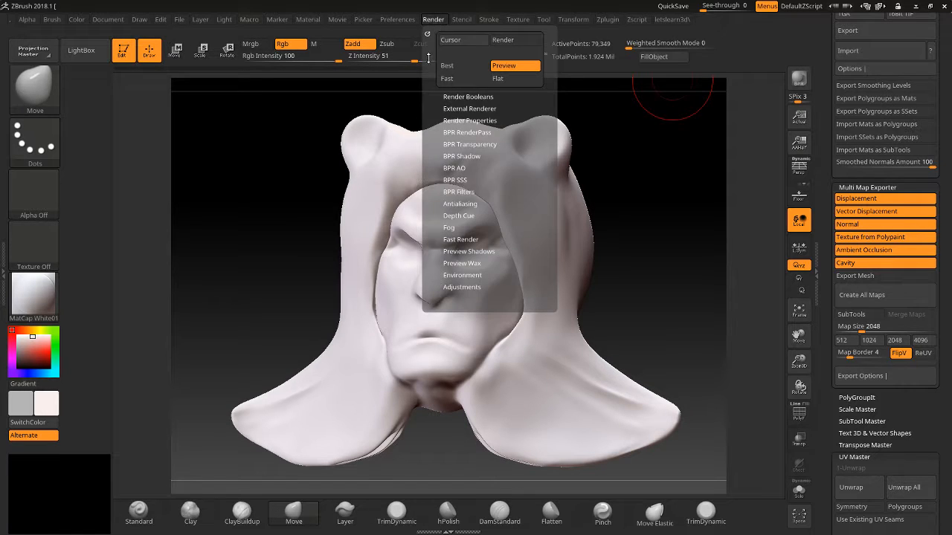
pyautogui.click(468, 122)
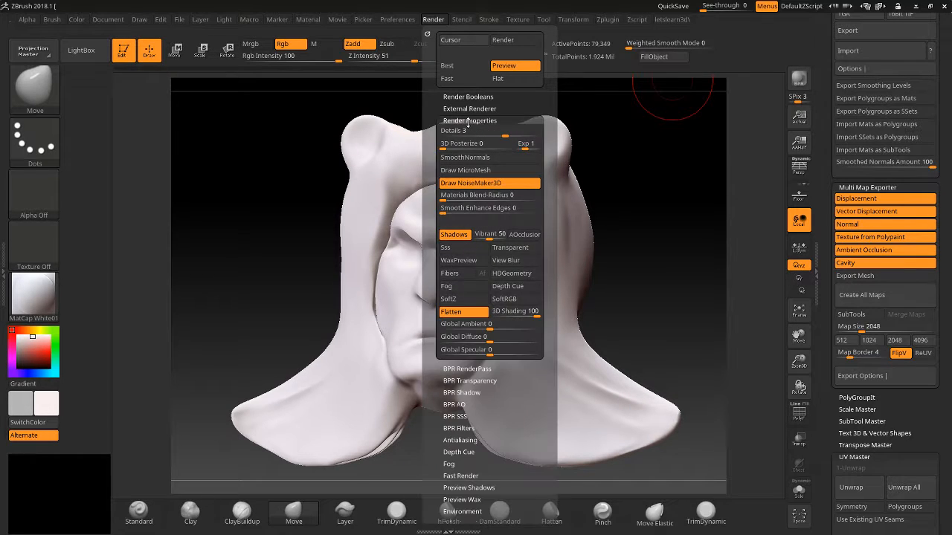
pyautogui.click(455, 68)
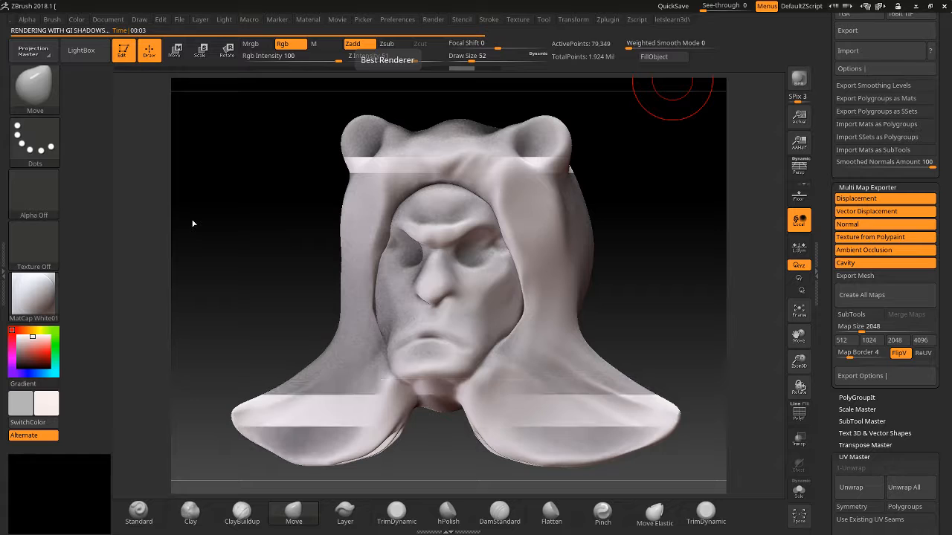
# Create all the selected maps from the Best-rendered head and save them as PSD in the zbrushbeginner folder under the name MAP
pyautogui.click(863, 295)
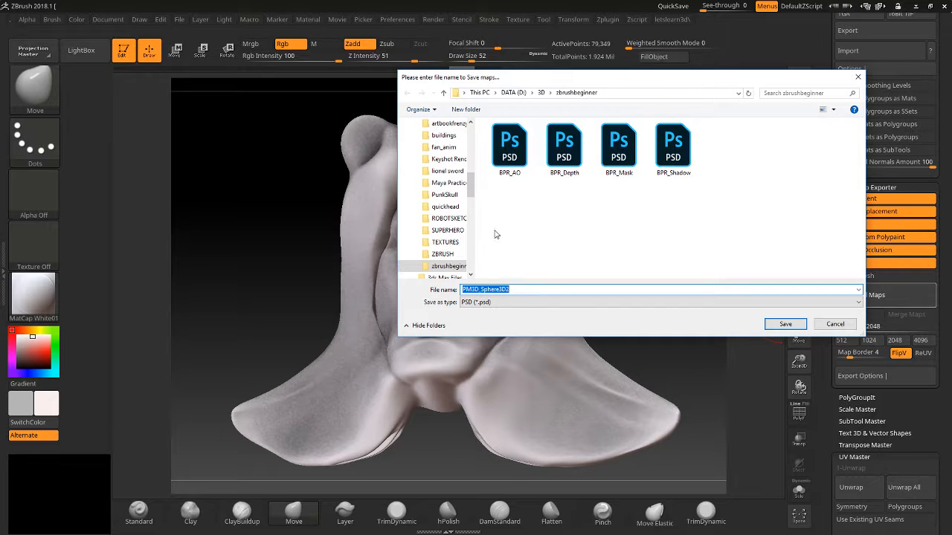
pyautogui.write('MAP')
pyautogui.press('Return')
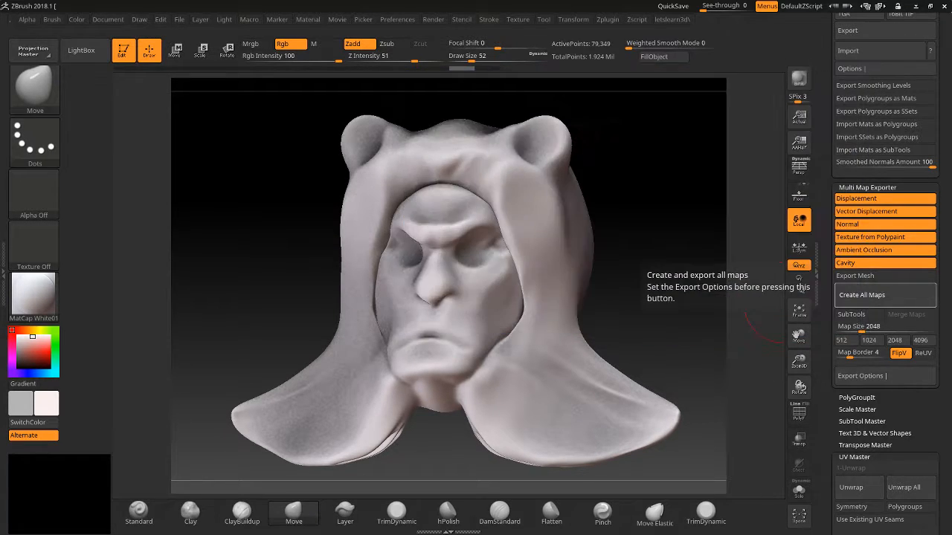
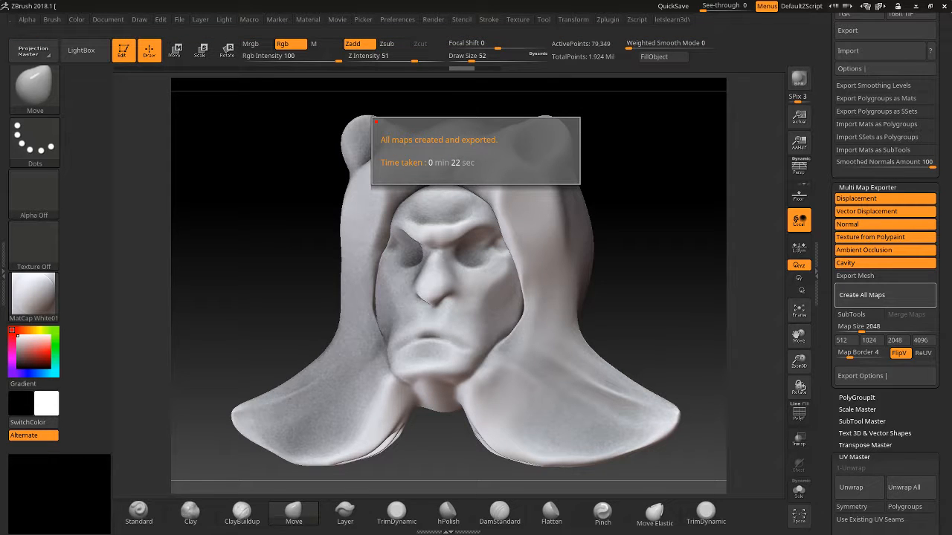
pyautogui.click(459, 139)
# Switch to the zbrushbeginner folder in File Explorer, check it for the exported MAP files, and minimize it to return to ZBrush
pyautogui.press('super')
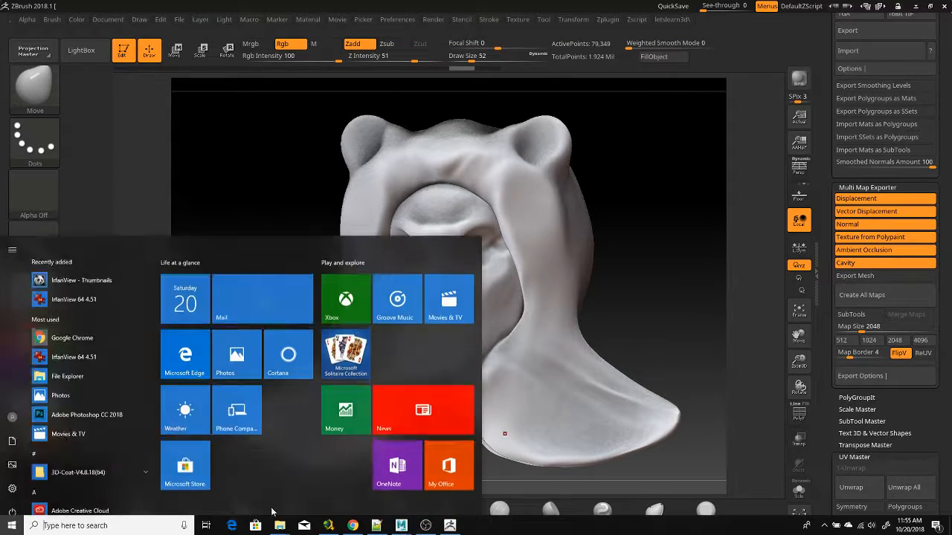
pyautogui.moveTo(279, 526)
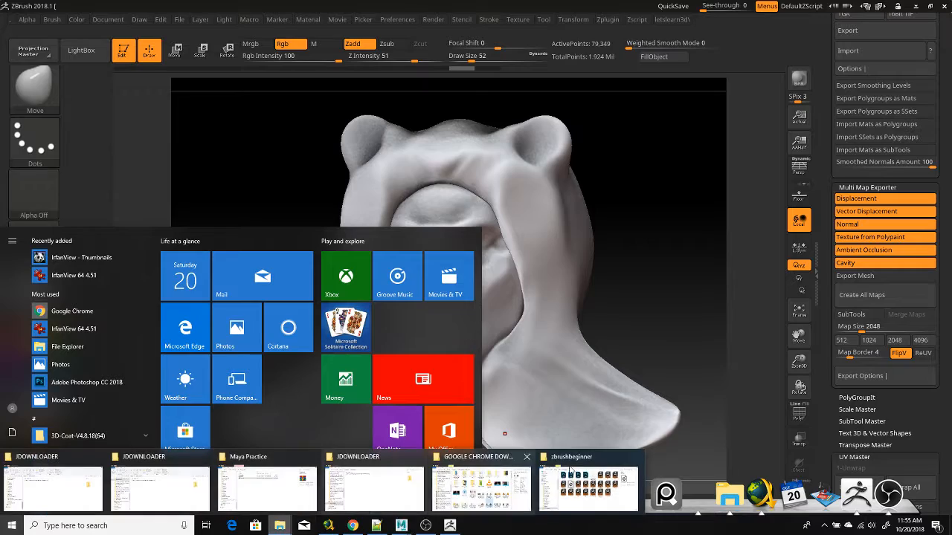
pyautogui.click(599, 494)
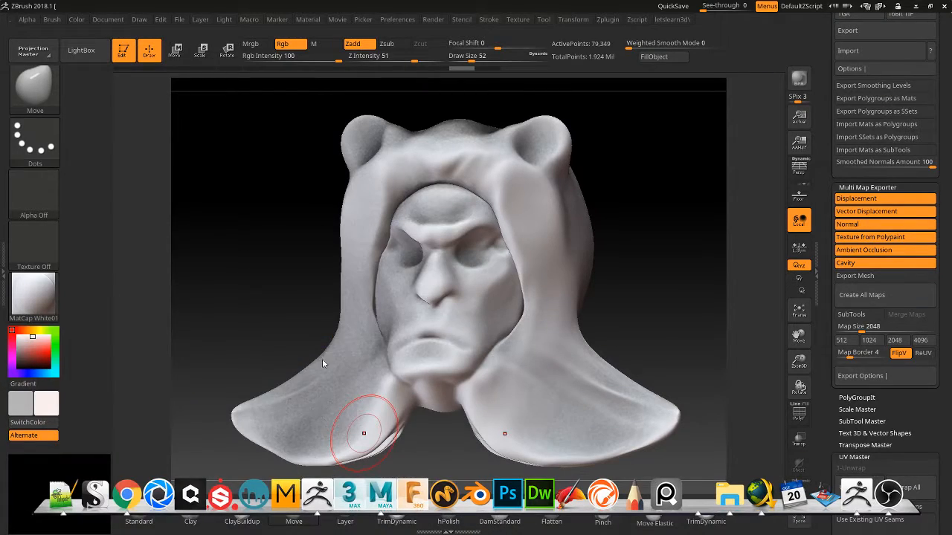
pyautogui.press('super')
pyautogui.moveTo(280, 526)
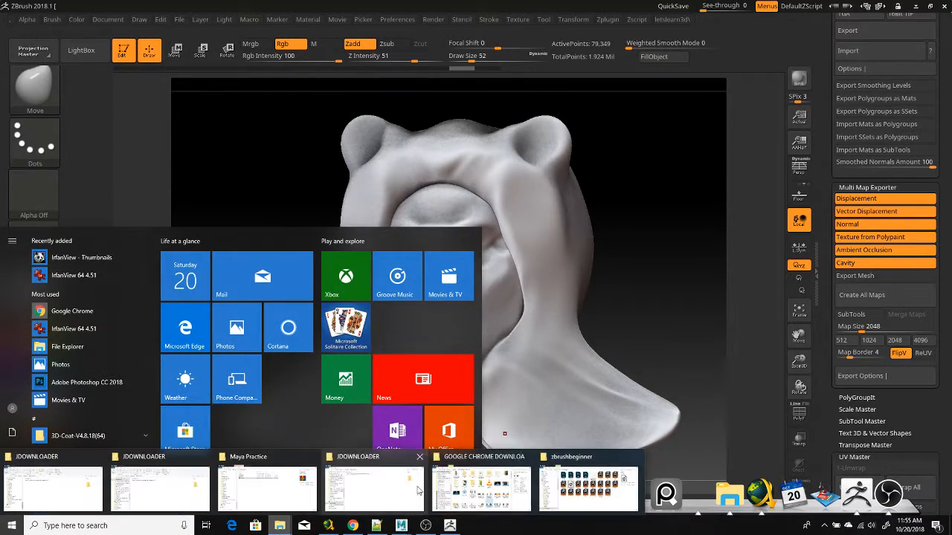
pyautogui.click(548, 484)
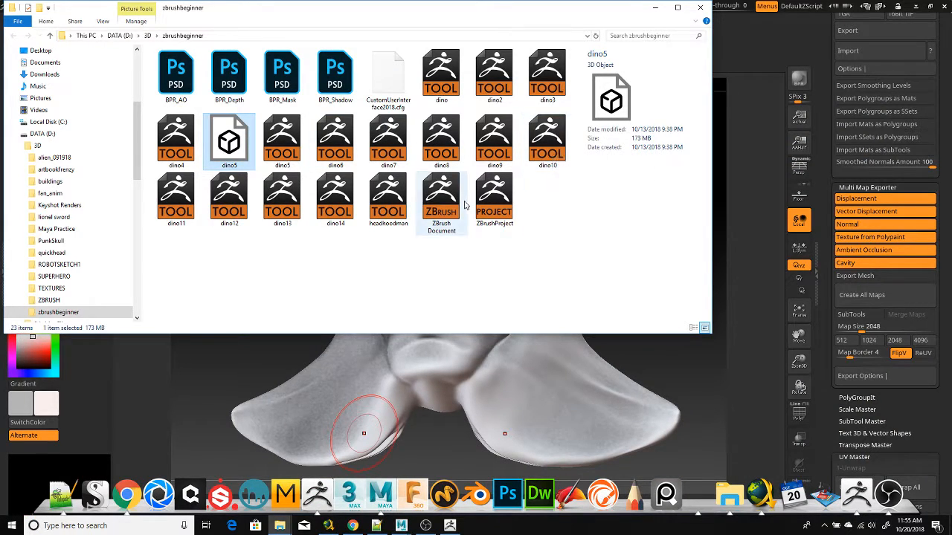
pyautogui.click(658, 10)
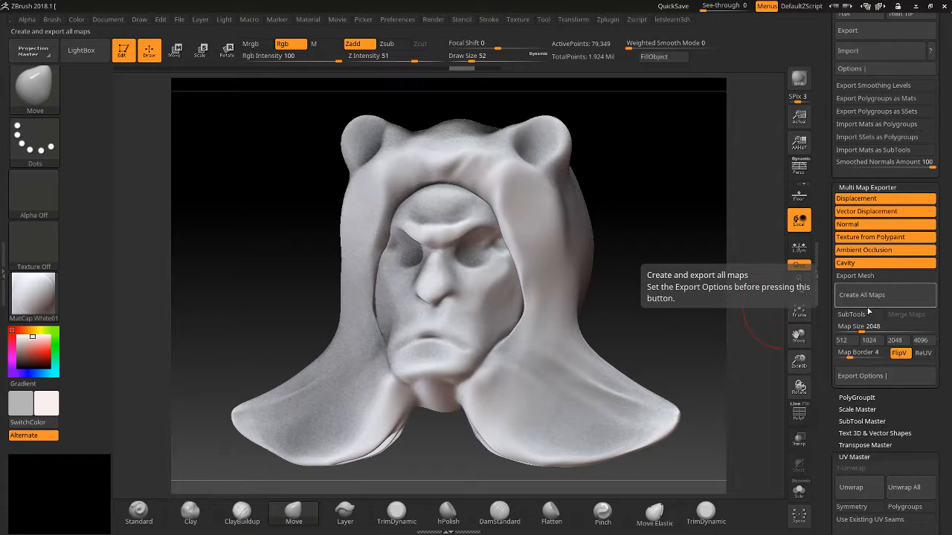
# Exclude the texture from polypaint and vector displacement maps from the multi-map export
pyautogui.click(855, 238)
pyautogui.click(855, 214)
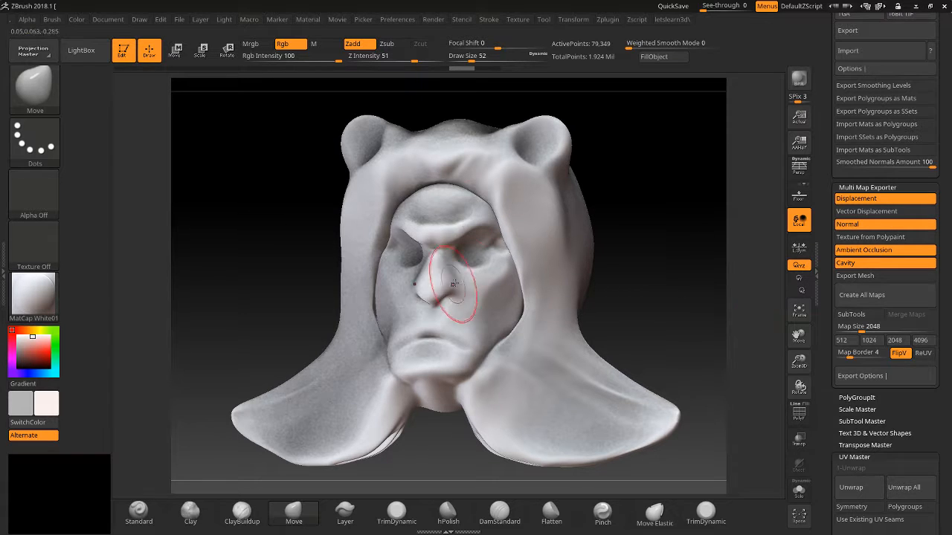
# Try deforming the cheeks with a symmetrical Move brush stroke and undo it
pyautogui.moveTo(403, 317); pyautogui.dragTo(533, 344)
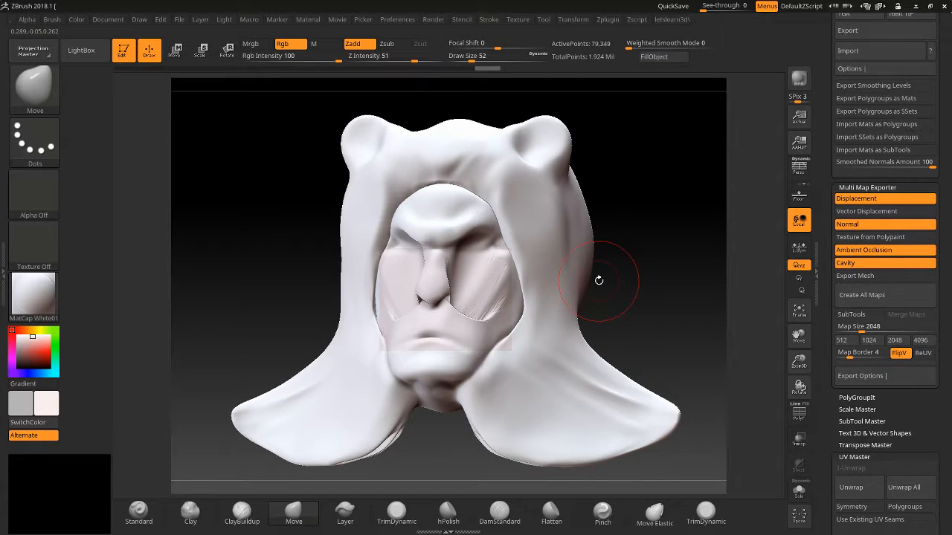
pyautogui.hotkey('ctrl', 'z')
pyautogui.moveTo(659, 271); pyautogui.dragTo(671, 271)
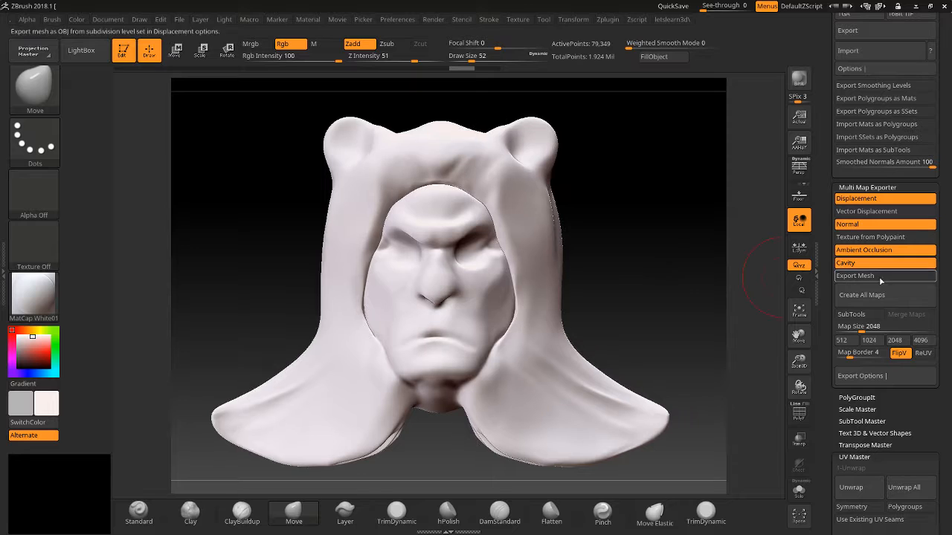
# Exclude the displacement, normal, ambient occlusion and cavity maps from the multi-map export as well
pyautogui.click(862, 212)
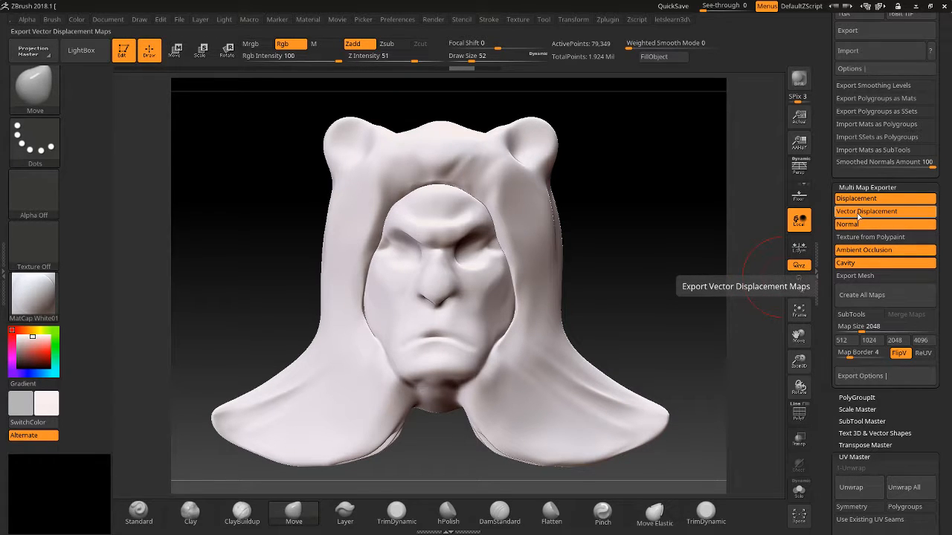
pyautogui.click(858, 213)
pyautogui.click(855, 224)
pyautogui.click(857, 201)
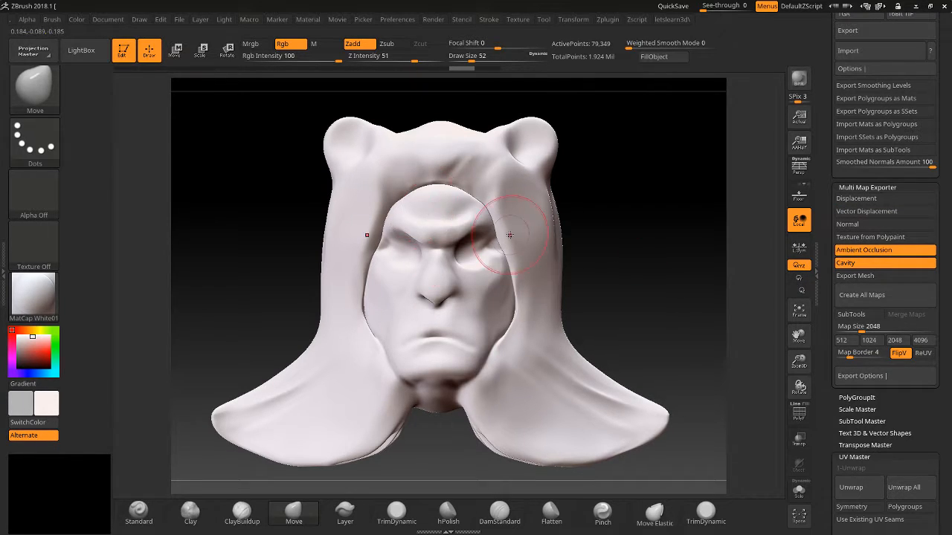
pyautogui.click(875, 252)
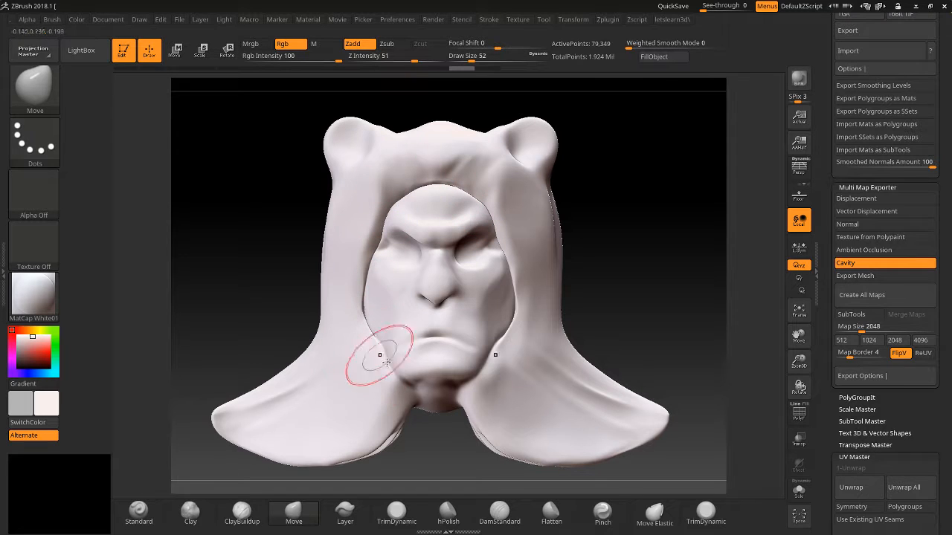
pyautogui.click(845, 263)
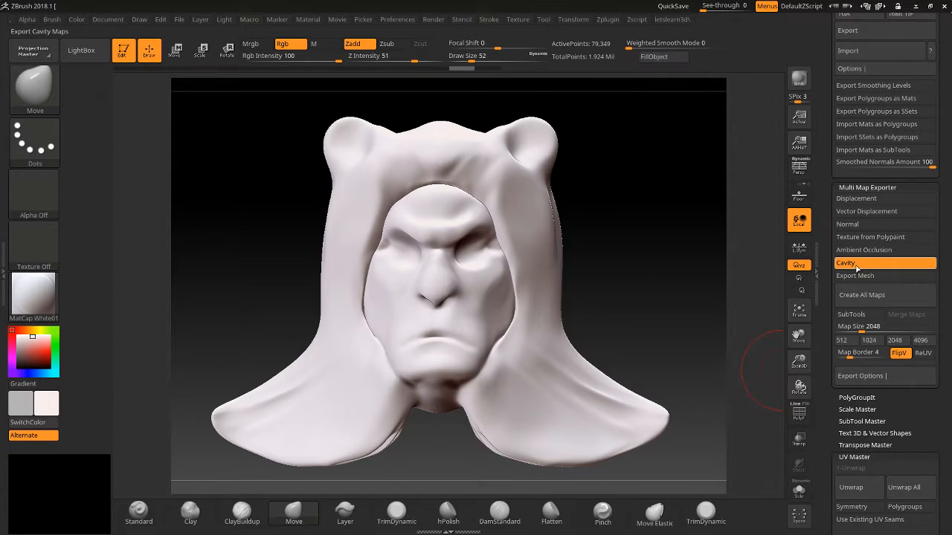
# Send the current subtool to the PolyGroupIt plugin and maximize its window
pyautogui.moveTo(829, 350); pyautogui.dragTo(807, 297)
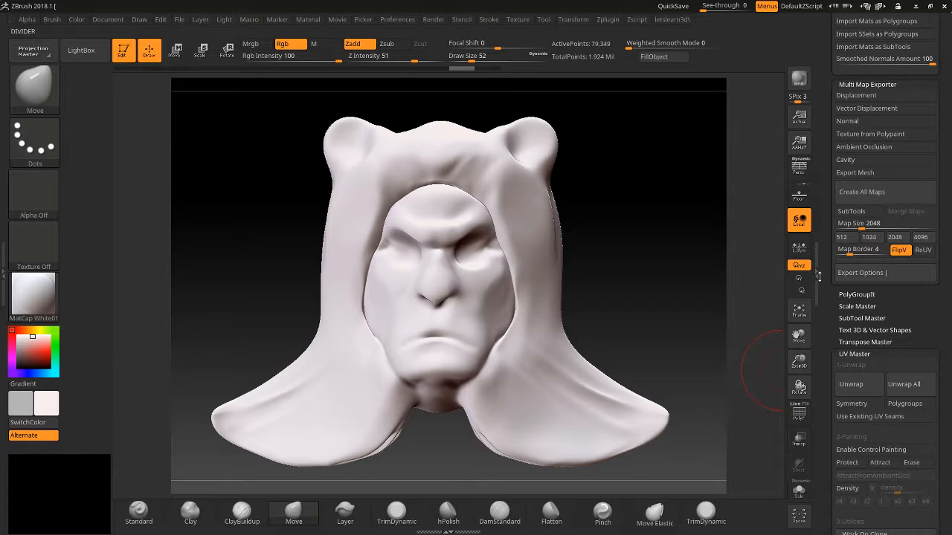
pyautogui.click(857, 296)
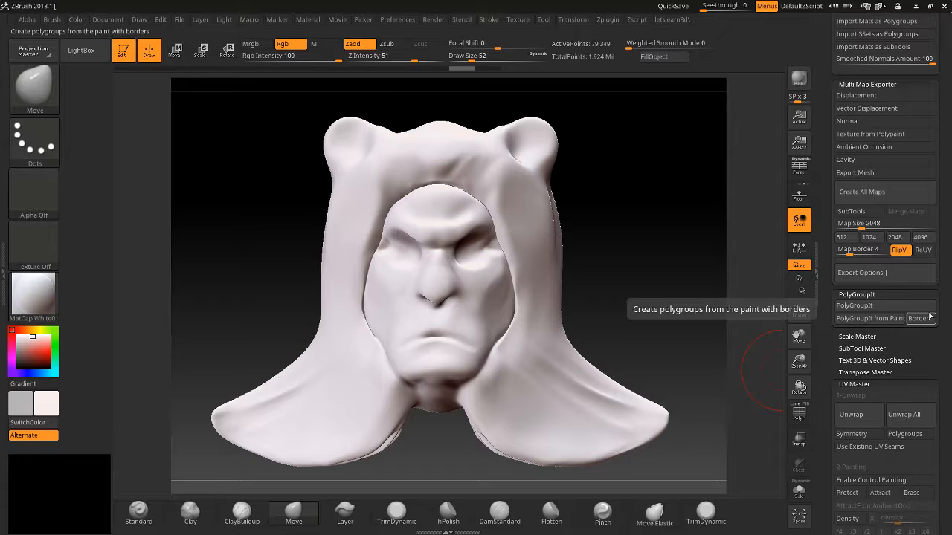
pyautogui.click(867, 303)
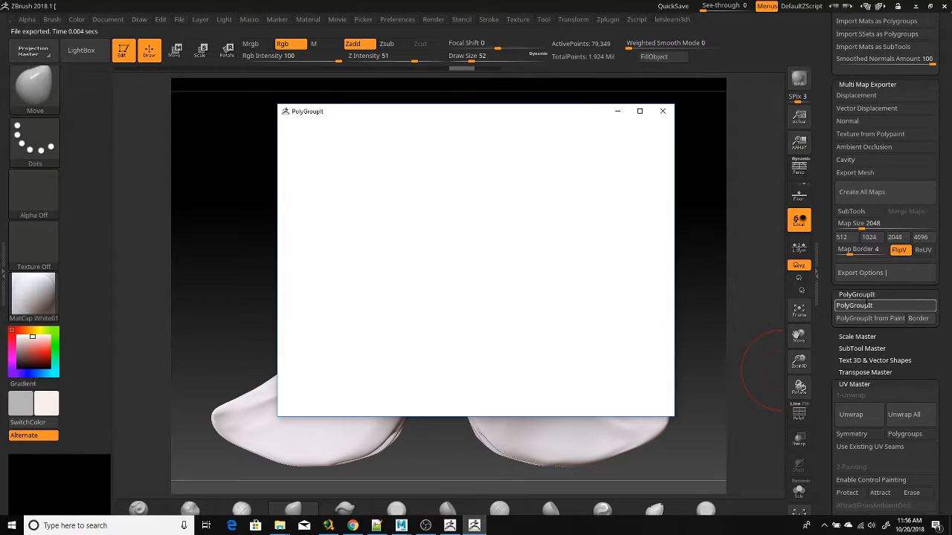
pyautogui.click(640, 112)
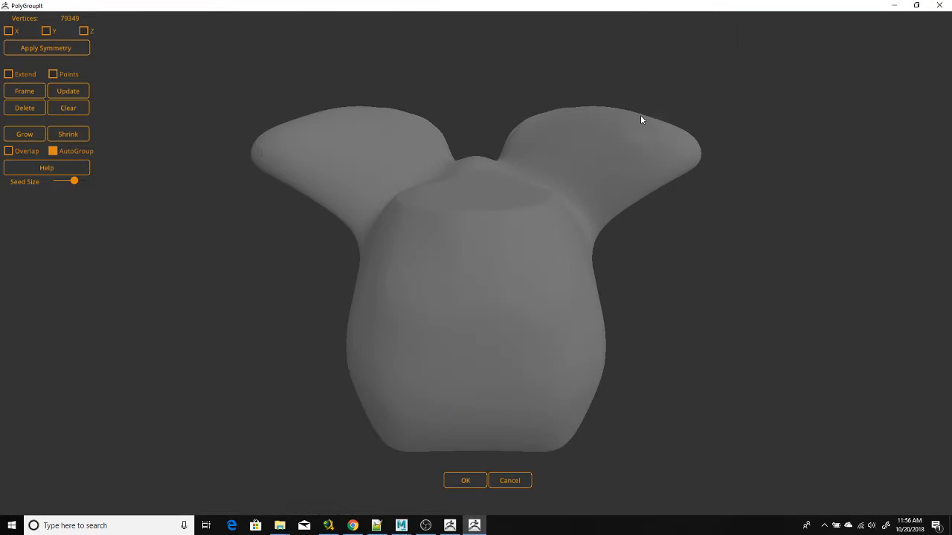
# Place three seed points on the upper back of the head and set the last seed's value to 0.02
pyautogui.click(18, 89)
pyautogui.click(407, 297)
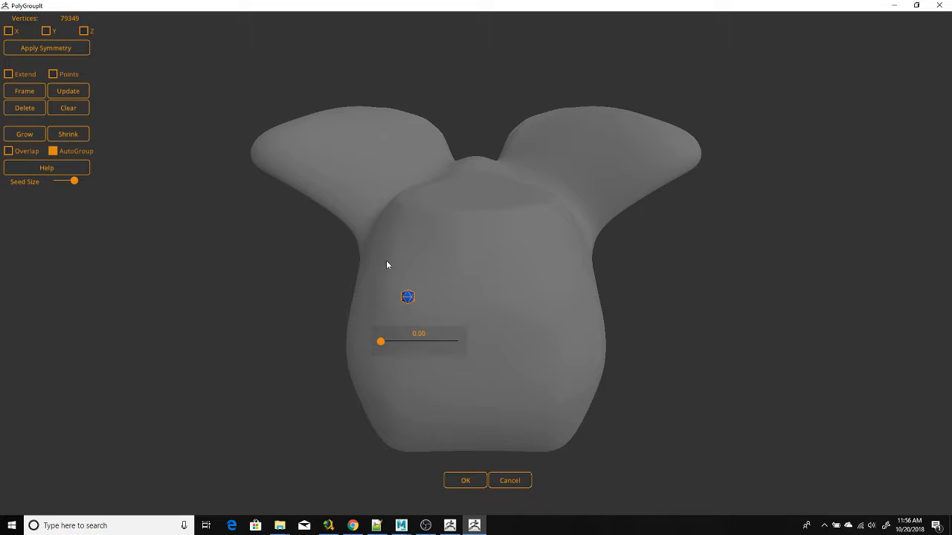
pyautogui.click(433, 230)
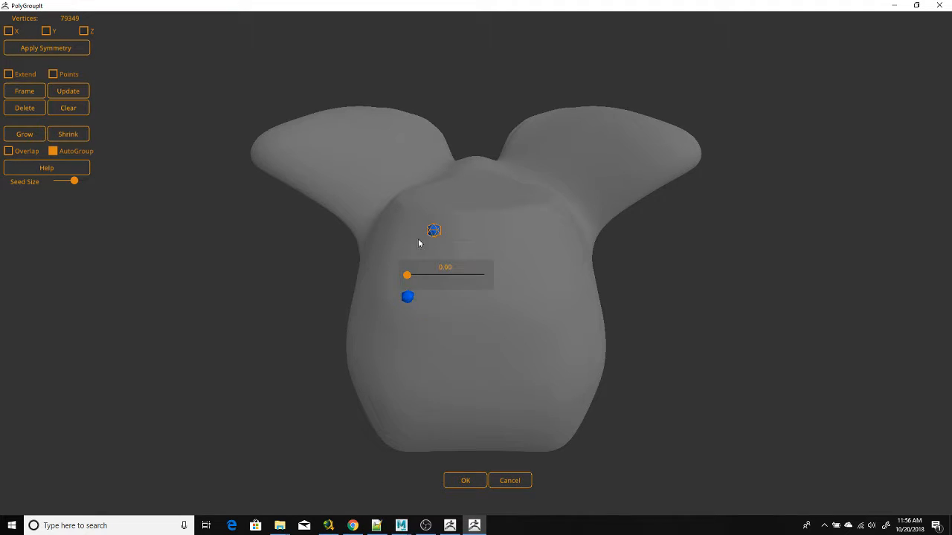
pyautogui.click(399, 237)
pyautogui.moveTo(373, 278)
pyautogui.mouseDown()
pyautogui.moveTo(361, 283)
pyautogui.moveTo(376, 283)
pyautogui.mouseUp()
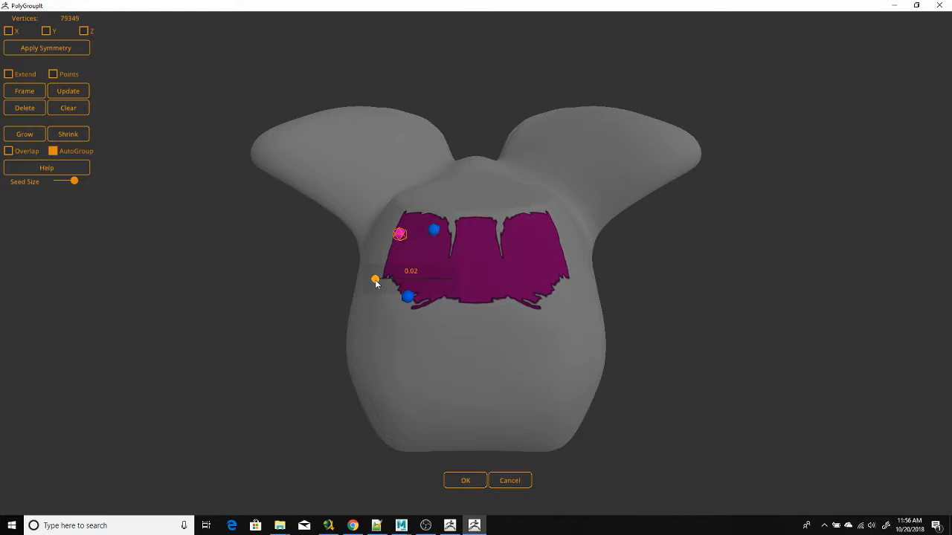
# Add seeds at the lower centre and lower side of the head's back, with the side seed's value at 0.00
pyautogui.click(476, 392)
pyautogui.click(378, 388)
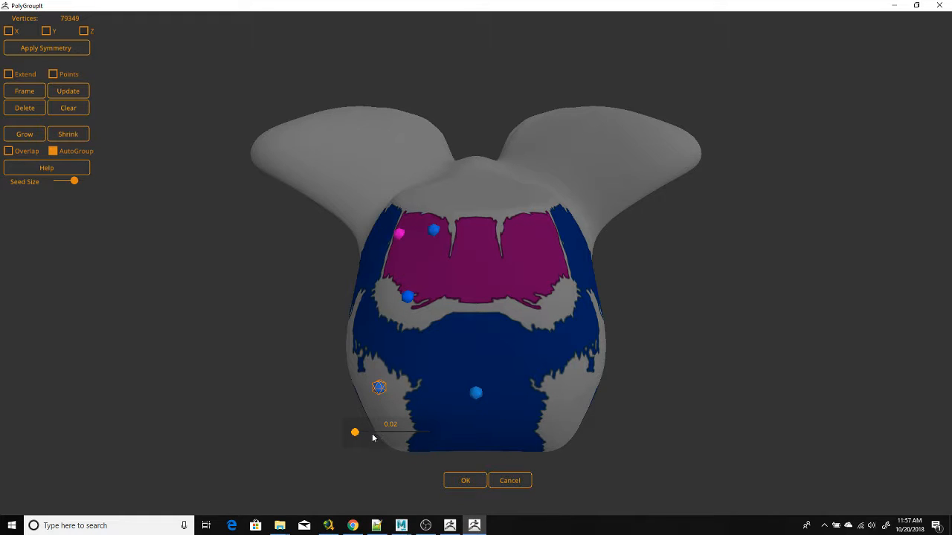
pyautogui.moveTo(355, 432)
pyautogui.mouseDown()
pyautogui.moveTo(363, 433)
pyautogui.moveTo(351, 432)
pyautogui.mouseUp()
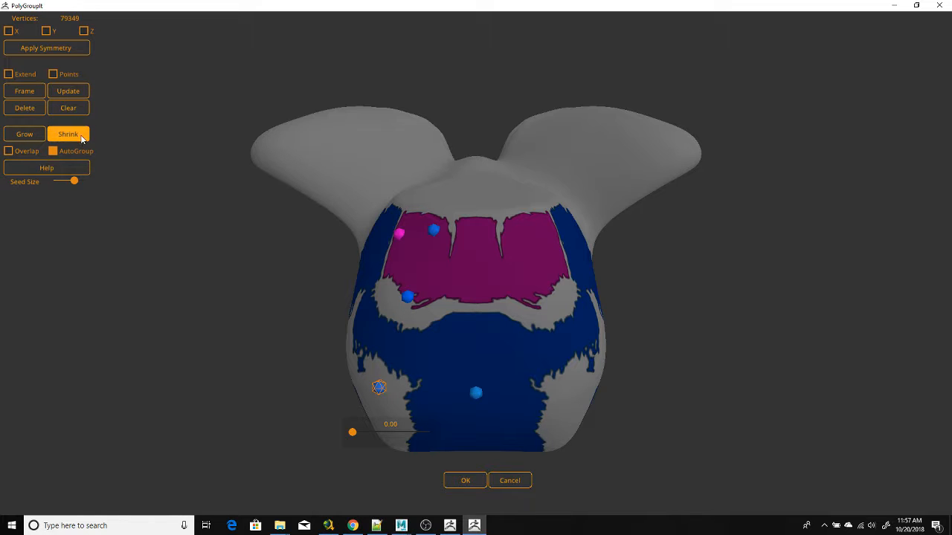
# Add another seed, move it onto one of the hood's shoulder flaps and set its value to 0.01
pyautogui.click(419, 188)
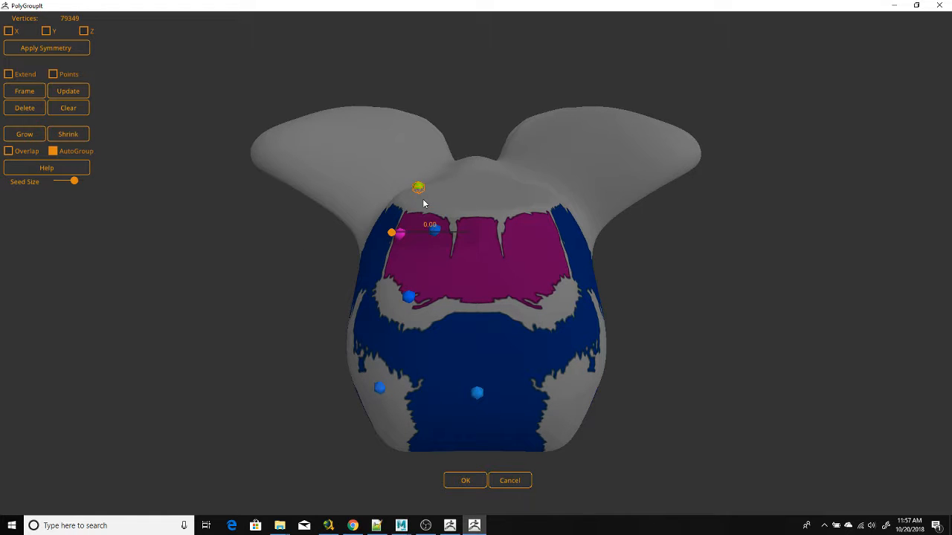
pyautogui.moveTo(419, 187); pyautogui.dragTo(316, 152)
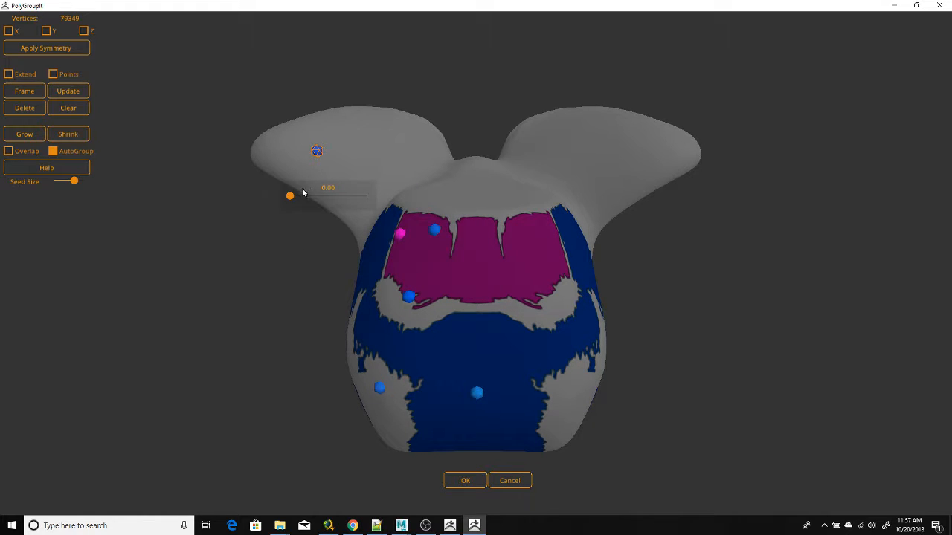
pyautogui.moveTo(290, 196); pyautogui.dragTo(291, 197)
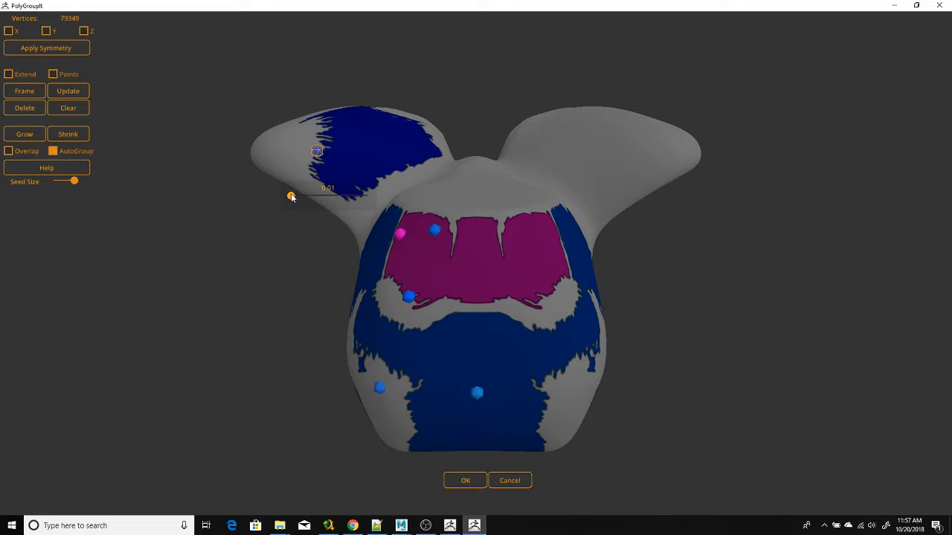
pyautogui.moveTo(239, 236); pyautogui.dragTo(360, 130)
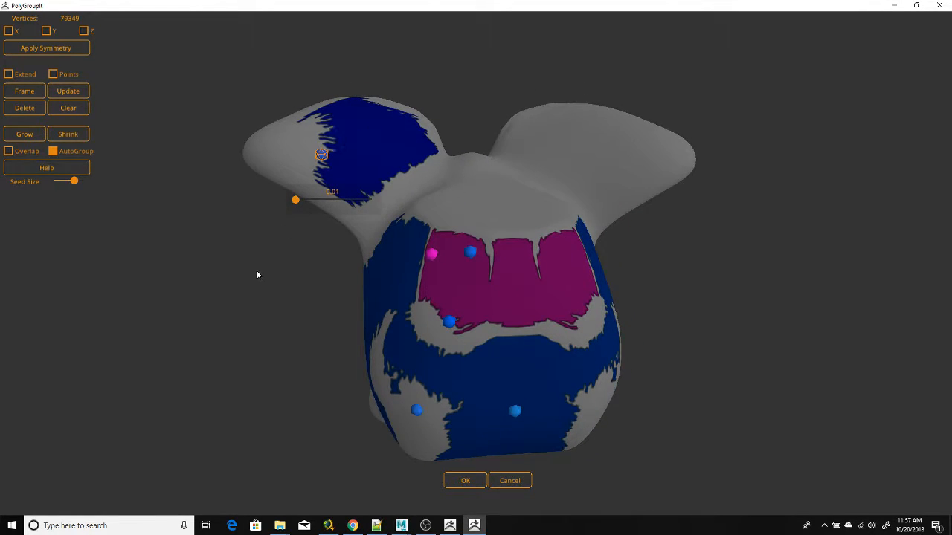
pyautogui.moveTo(257, 275); pyautogui.dragTo(264, 294)
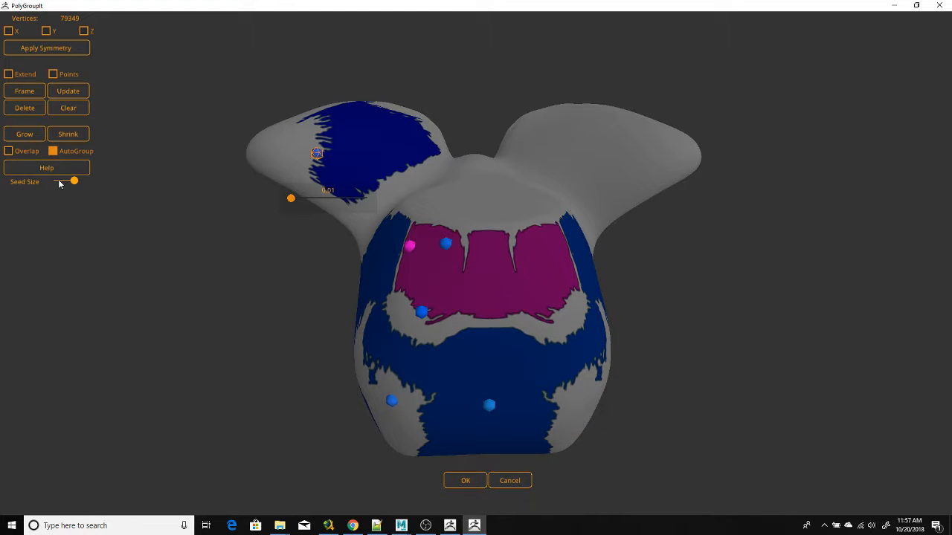
# Grow the shoulder flap's polygroup until it covers nearly the whole flap, and cancel the PolyGroupIt session
pyautogui.click(19, 139)
pyautogui.click(18, 139)
pyautogui.click(19, 139)
pyautogui.click(18, 139)
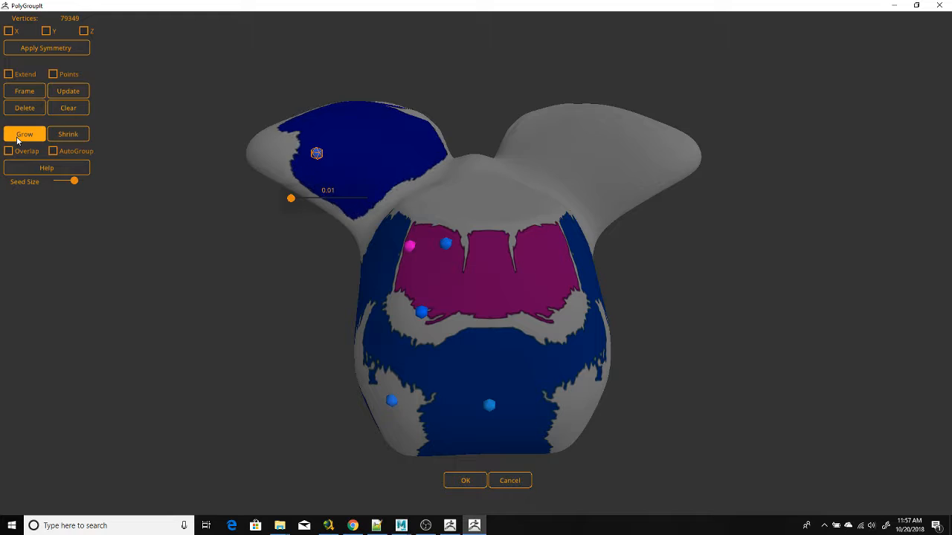
pyautogui.click(18, 138)
pyautogui.click(18, 138)
pyautogui.click(18, 138)
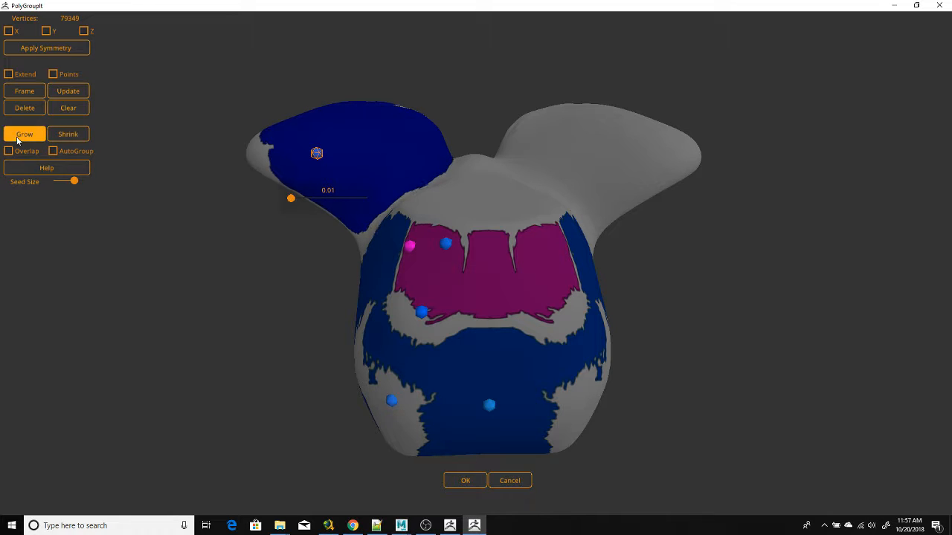
pyautogui.click(18, 138)
pyautogui.click(17, 139)
pyautogui.click(18, 138)
pyautogui.click(18, 138)
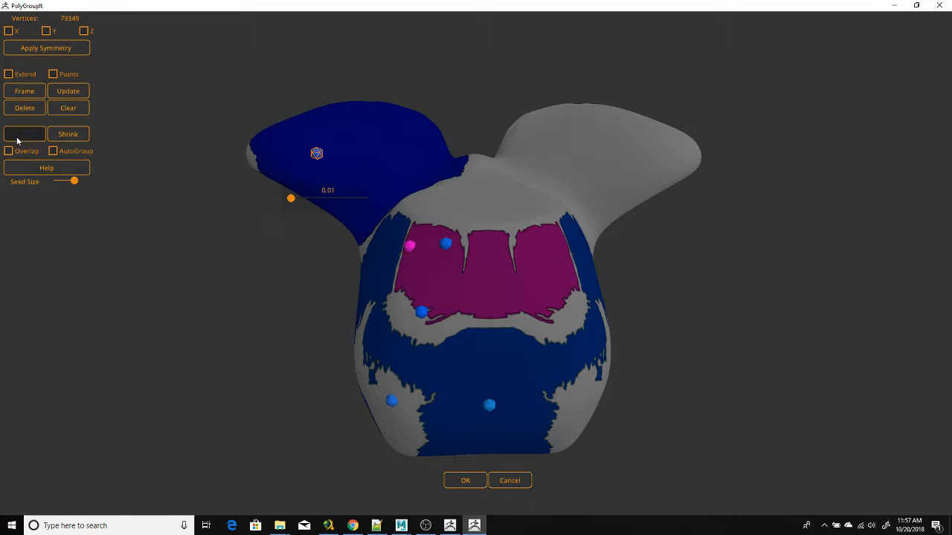
pyautogui.click(18, 138)
pyautogui.click(18, 138)
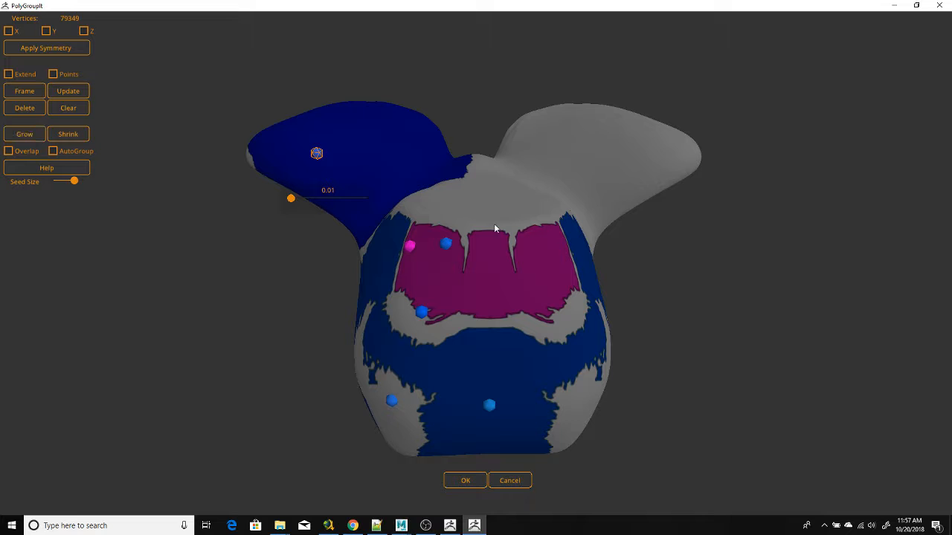
pyautogui.click(520, 482)
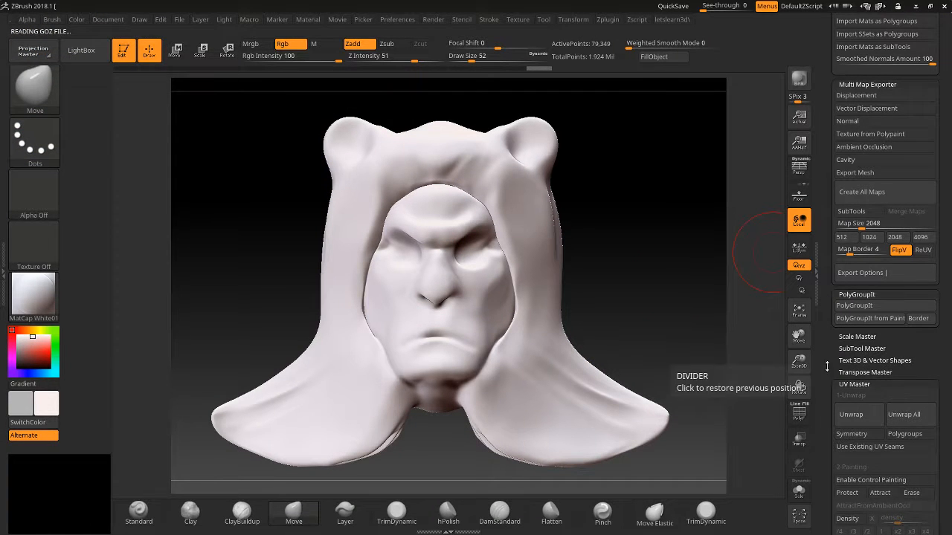
# Select the PM3D_Sphere3D1 subtool and turn on Solo mode
pyautogui.scroll(-10, 830, 188)
pyautogui.scroll(-8, 831, 188)
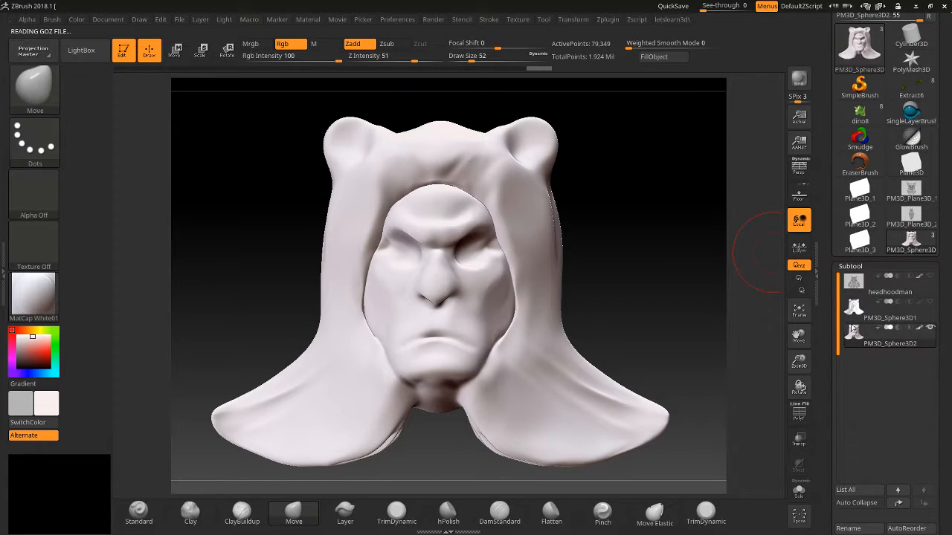
pyautogui.click(849, 311)
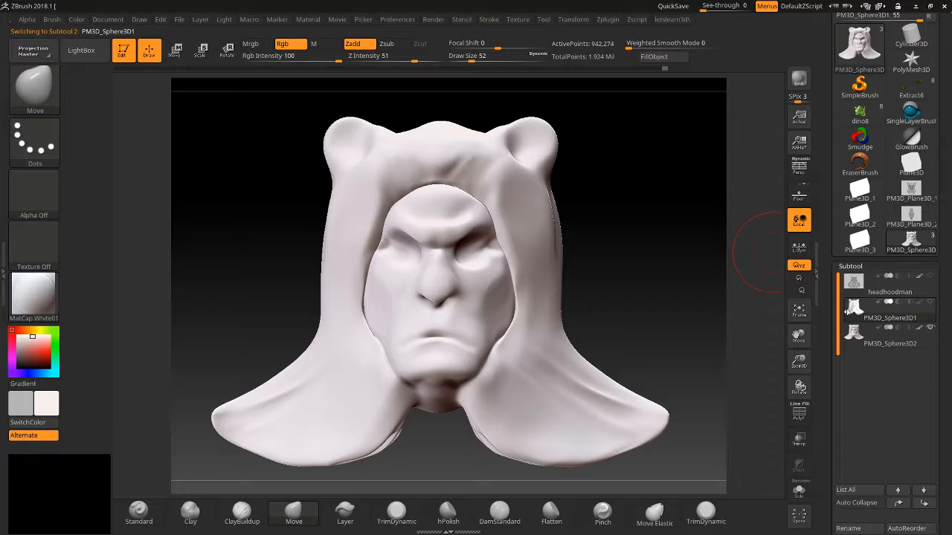
pyautogui.moveTo(641, 254)
pyautogui.mouseDown()
pyautogui.moveTo(601, 253)
pyautogui.moveTo(645, 268)
pyautogui.mouseUp()
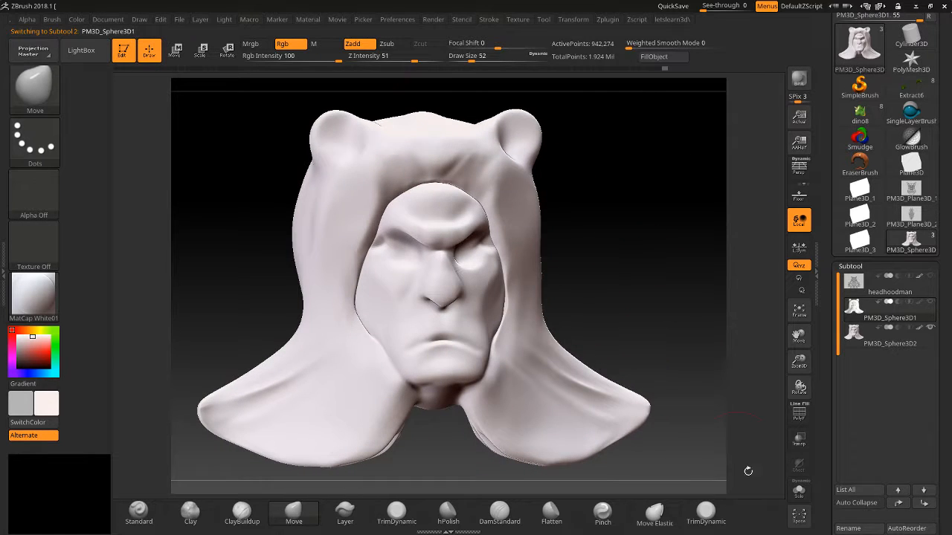
pyautogui.click(798, 491)
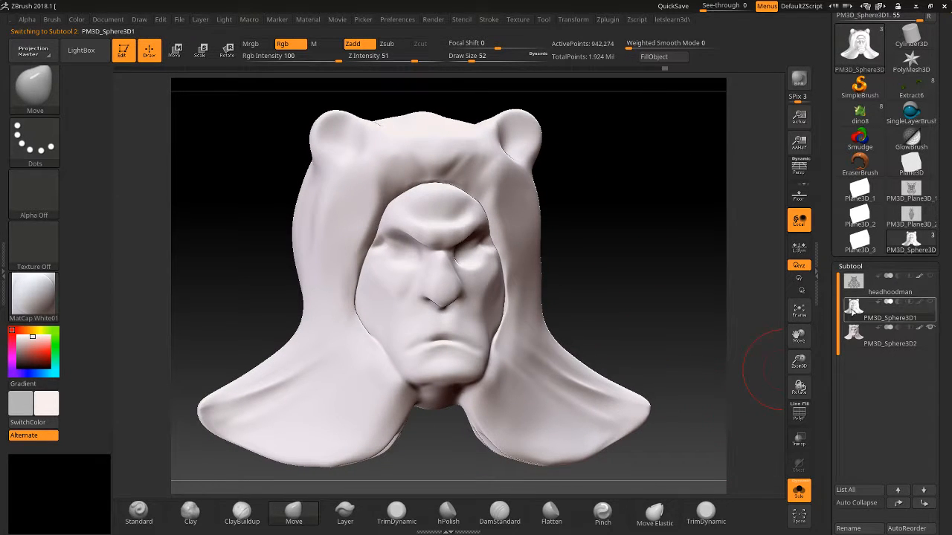
pyautogui.moveTo(748, 294)
pyautogui.mouseDown()
pyautogui.moveTo(674, 296)
pyautogui.moveTo(738, 300)
pyautogui.mouseUp()
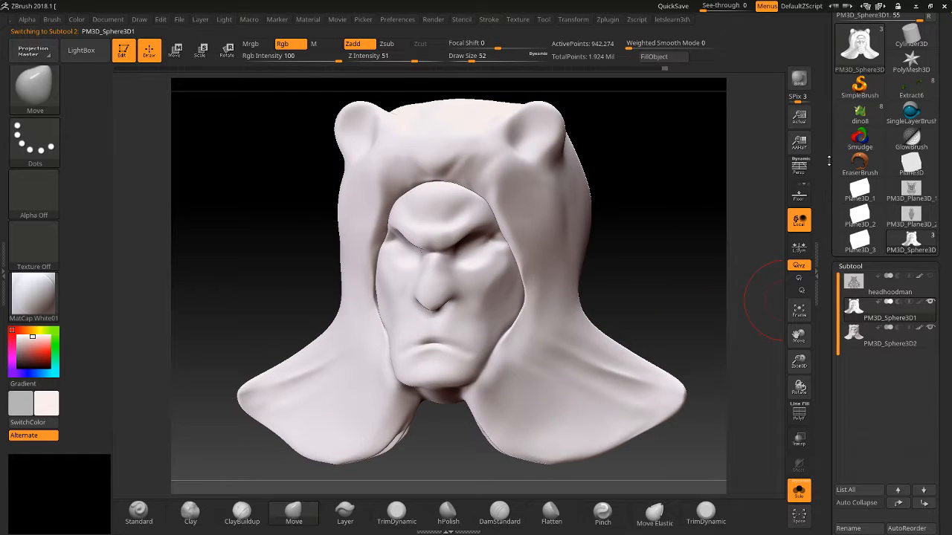
# Send the PM3D_Sphere3D1 subtool to PolyGroupIt with its front side in view
pyautogui.moveTo(828, 160); pyautogui.dragTo(813, 372)
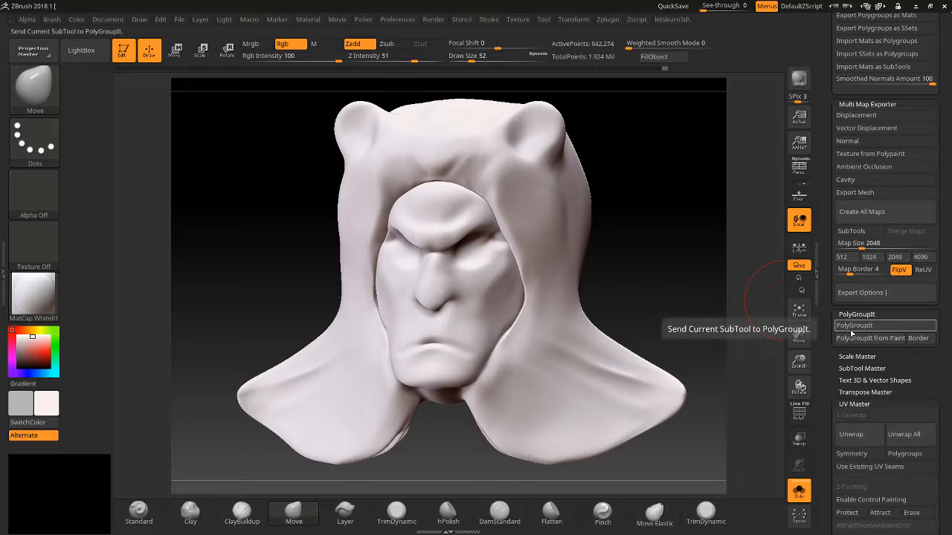
pyautogui.press('ctrl')
pyautogui.click(852, 328)
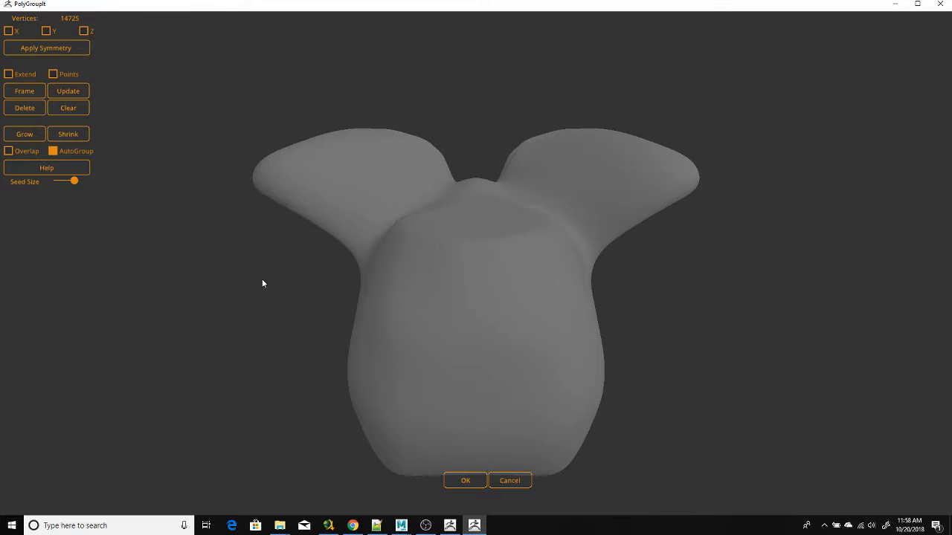
pyautogui.moveTo(261, 284); pyautogui.dragTo(677, 64)
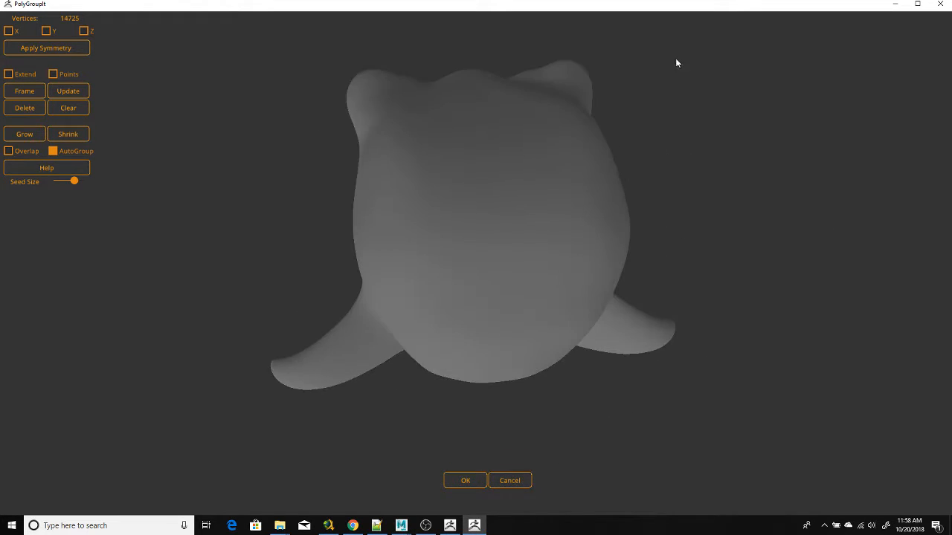
pyautogui.moveTo(76, 310); pyautogui.dragTo(408, 213)
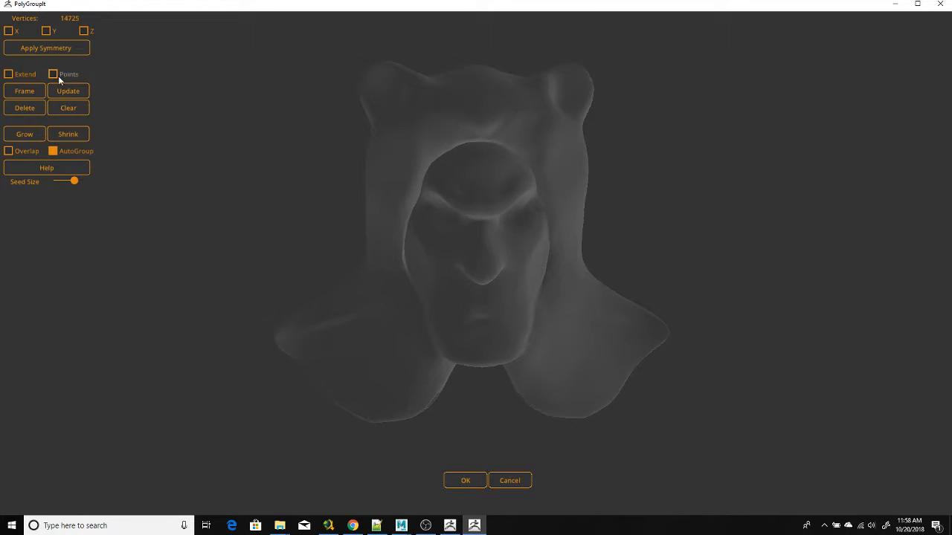
# Add a seed on the forehead of the face and set its value to 0.24
pyautogui.click(463, 187)
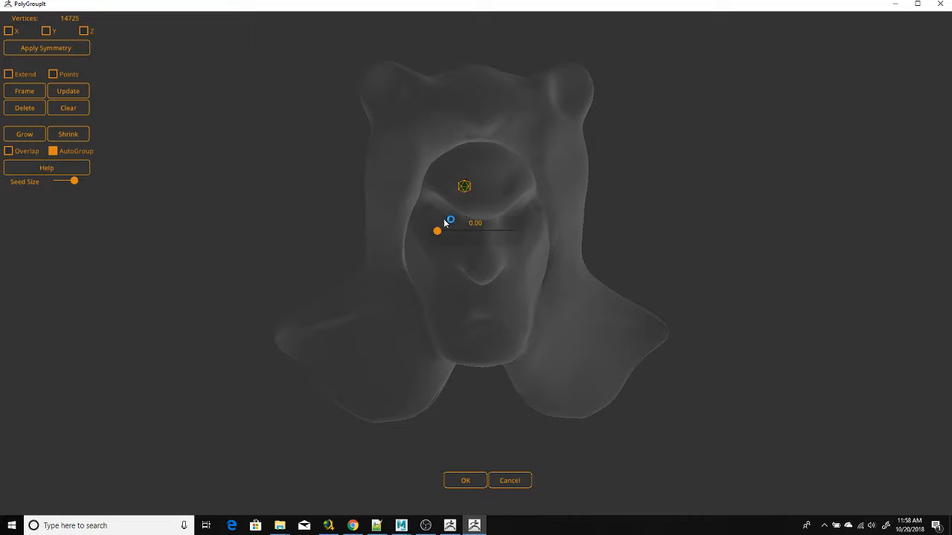
pyautogui.moveTo(438, 229)
pyautogui.mouseDown()
pyautogui.moveTo(493, 237)
pyautogui.moveTo(469, 237)
pyautogui.mouseUp()
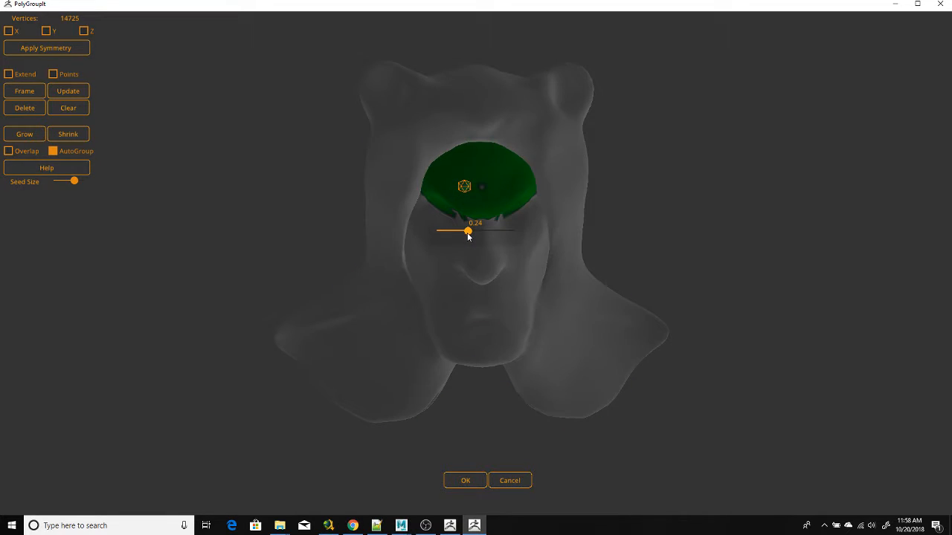
# Grow the forehead's polygroup until it spreads over most of the face and onto the inner rim of the hood
pyautogui.click(25, 136)
pyautogui.click(25, 137)
pyautogui.click(25, 137)
pyautogui.click(25, 137)
pyautogui.click(26, 137)
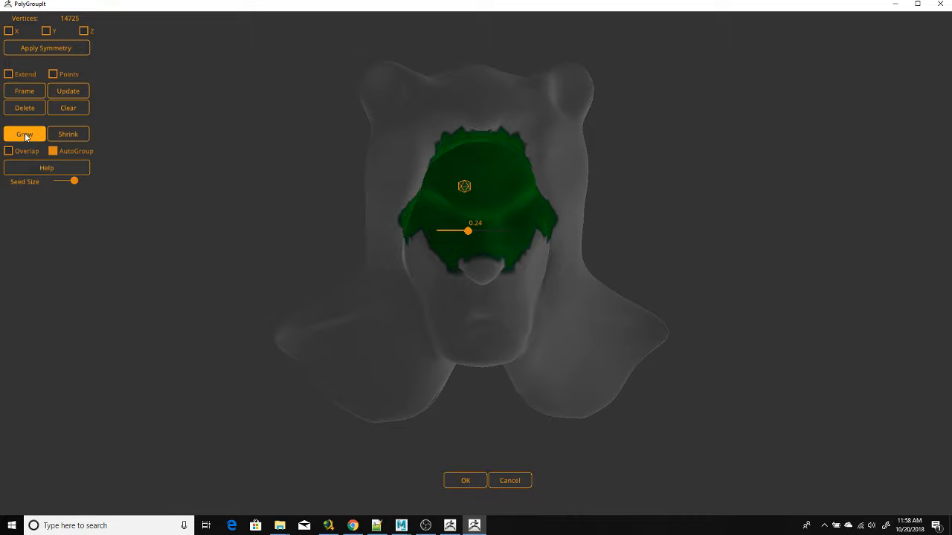
pyautogui.click(26, 137)
pyautogui.click(26, 137)
pyautogui.click(26, 137)
pyautogui.click(26, 137)
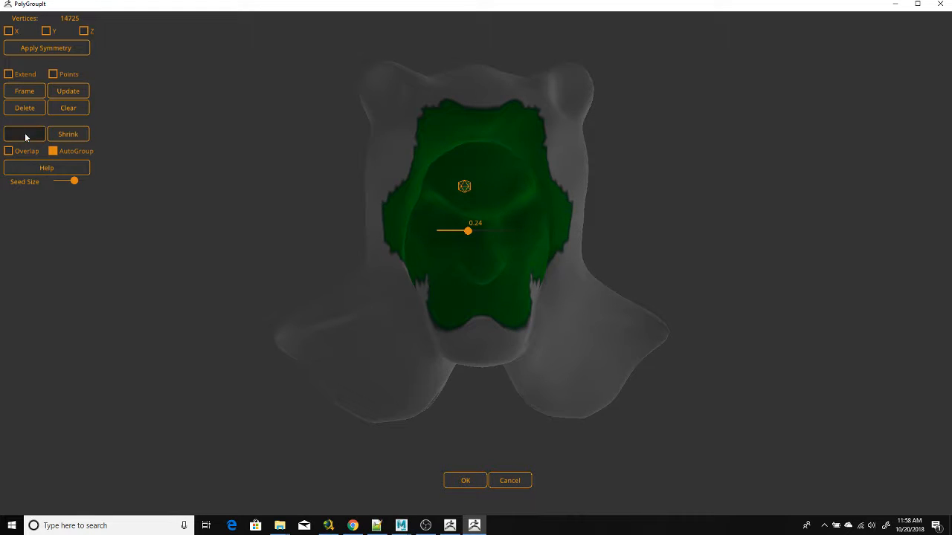
# Reduce the seed's value to 0.02 and move the seed from the forehead onto the side of the nose
pyautogui.moveTo(457, 237); pyautogui.dragTo(417, 227)
pyautogui.moveTo(464, 187); pyautogui.dragTo(477, 268)
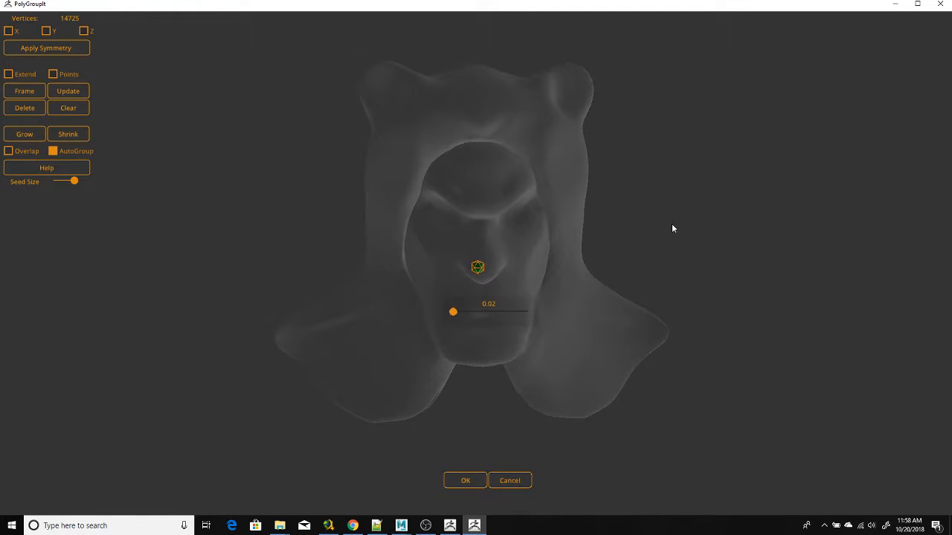
pyautogui.moveTo(671, 228); pyautogui.dragTo(710, 229)
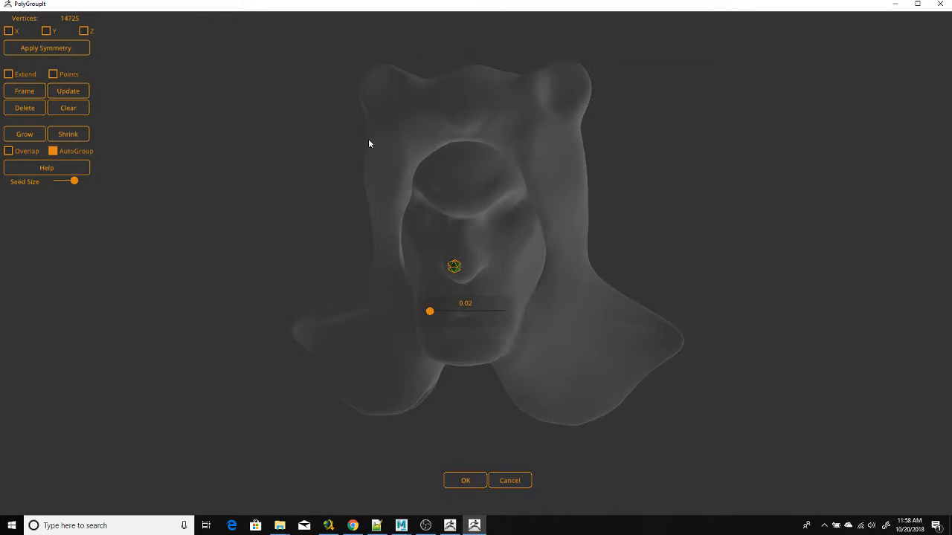
pyautogui.click(454, 265)
pyautogui.moveTo(453, 265); pyautogui.dragTo(471, 260)
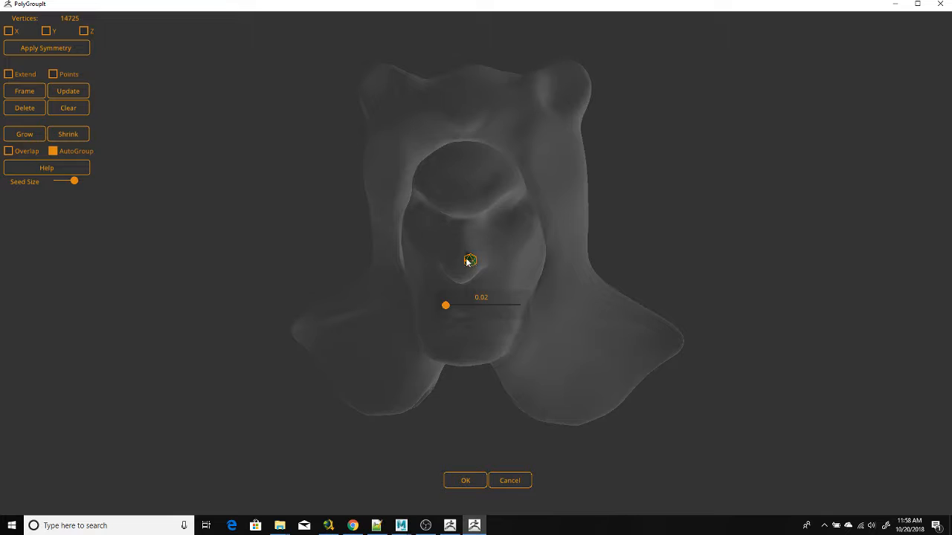
# Turn on X symmetry for the nose seed and set its value to 0.21
pyautogui.click(8, 30)
pyautogui.moveTo(198, 278); pyautogui.dragTo(165, 273)
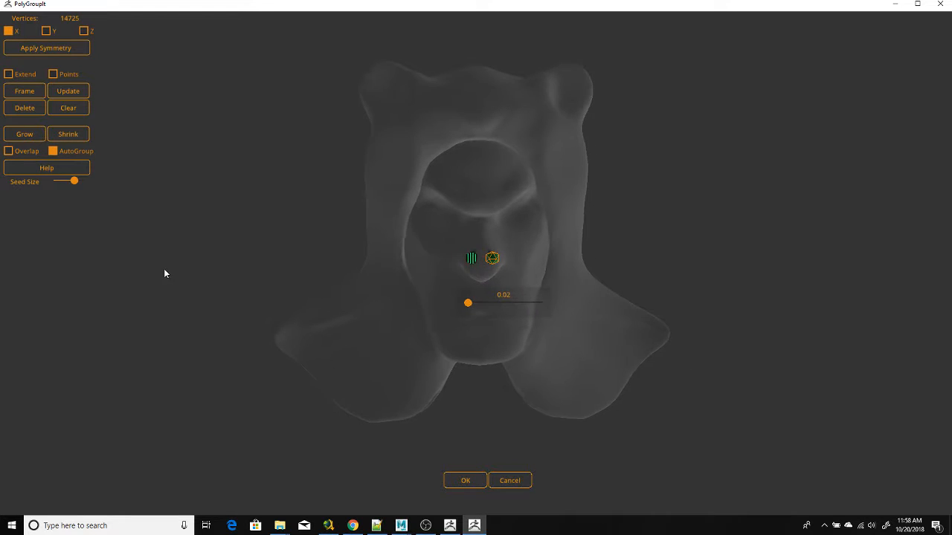
pyautogui.moveTo(470, 304); pyautogui.dragTo(493, 305)
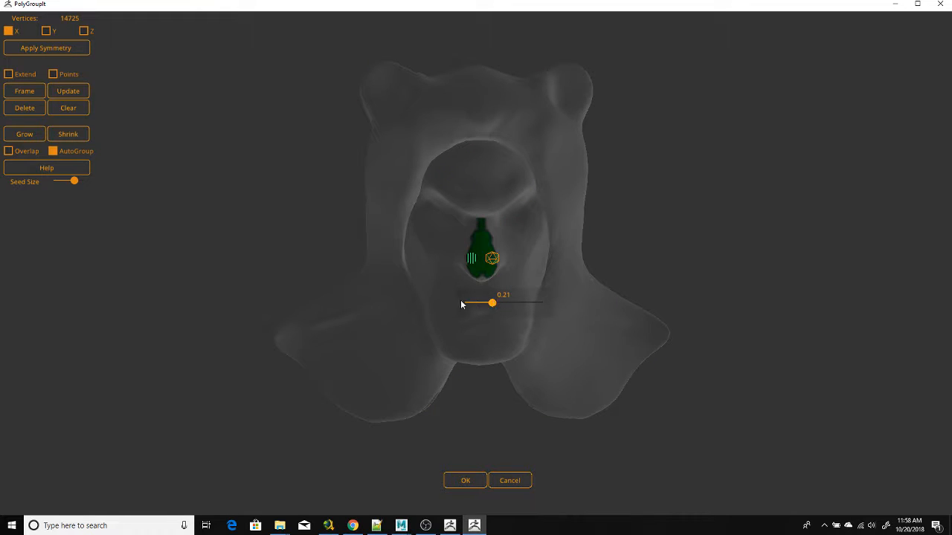
# Grow the symmetrical nose polygroup until it covers the whole face up to the hood opening
pyautogui.click(27, 133)
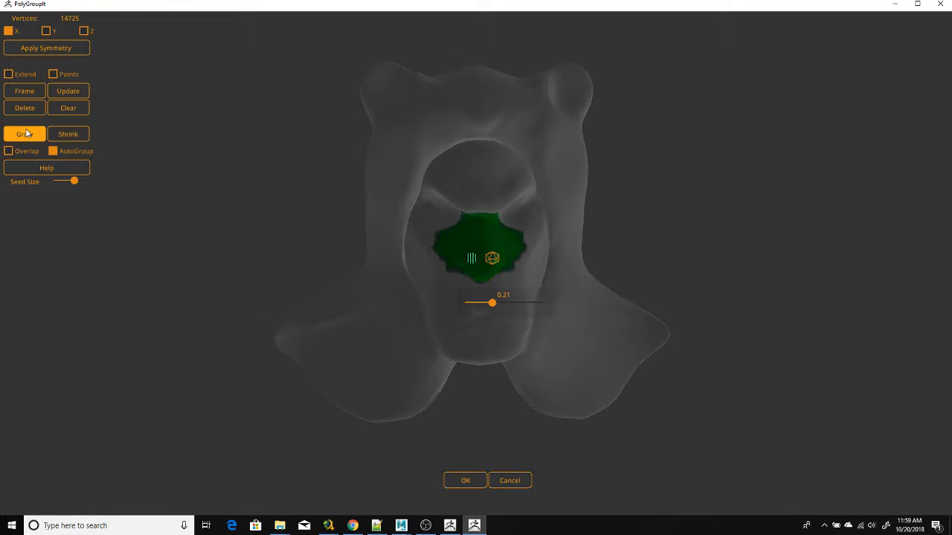
pyautogui.click(27, 134)
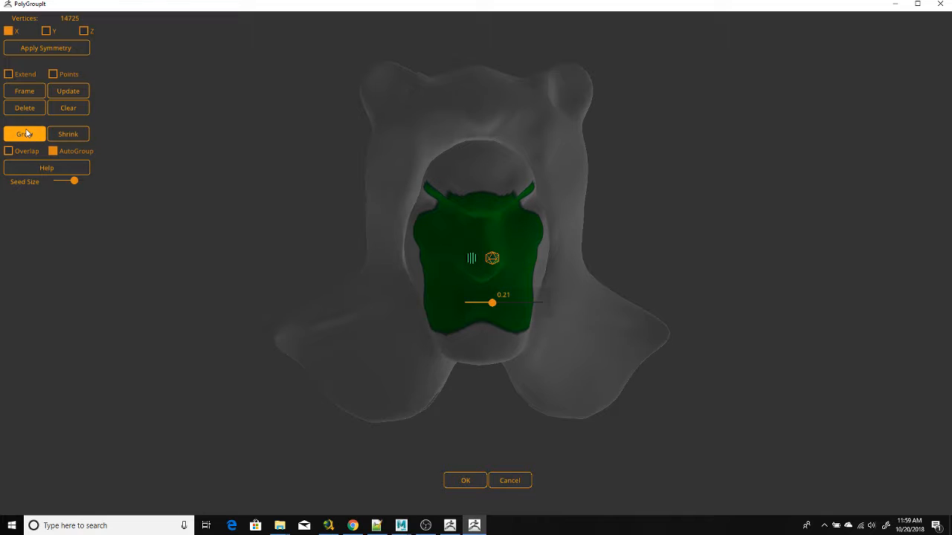
pyautogui.click(27, 133)
pyautogui.click(27, 133)
pyautogui.click(26, 133)
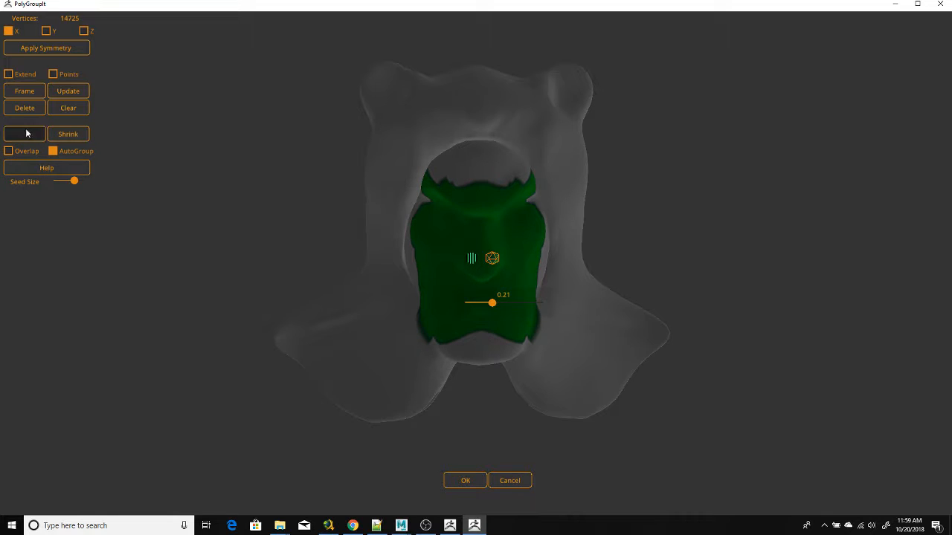
pyautogui.click(26, 133)
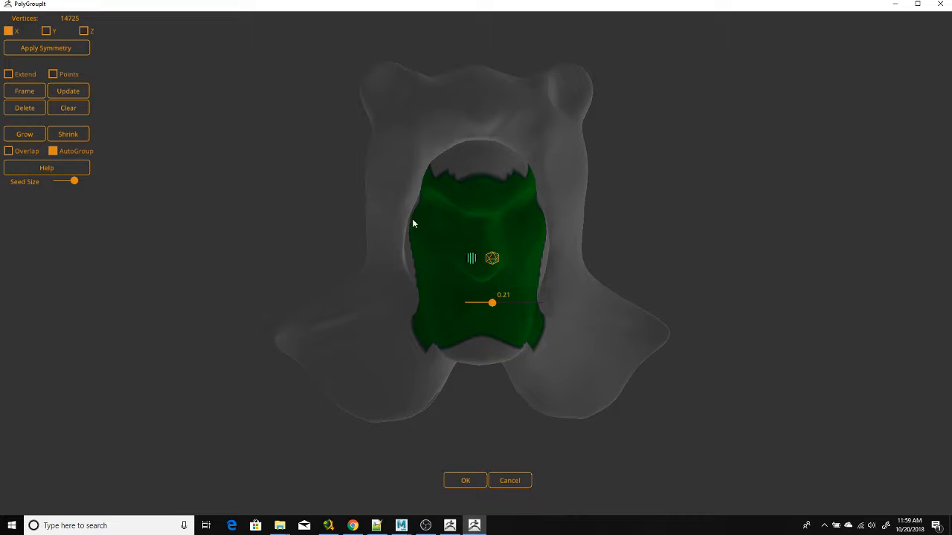
pyautogui.click(27, 133)
pyautogui.click(27, 133)
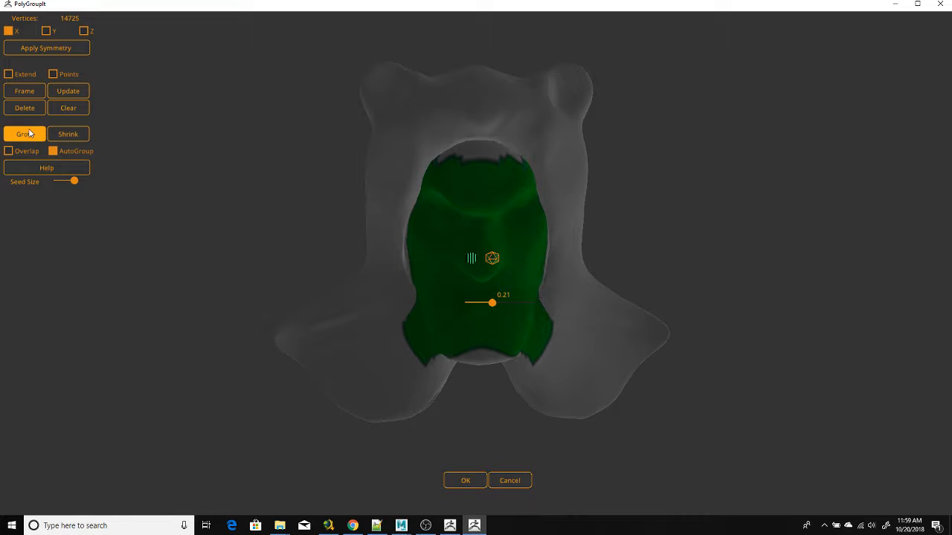
pyautogui.click(27, 133)
pyautogui.click(27, 134)
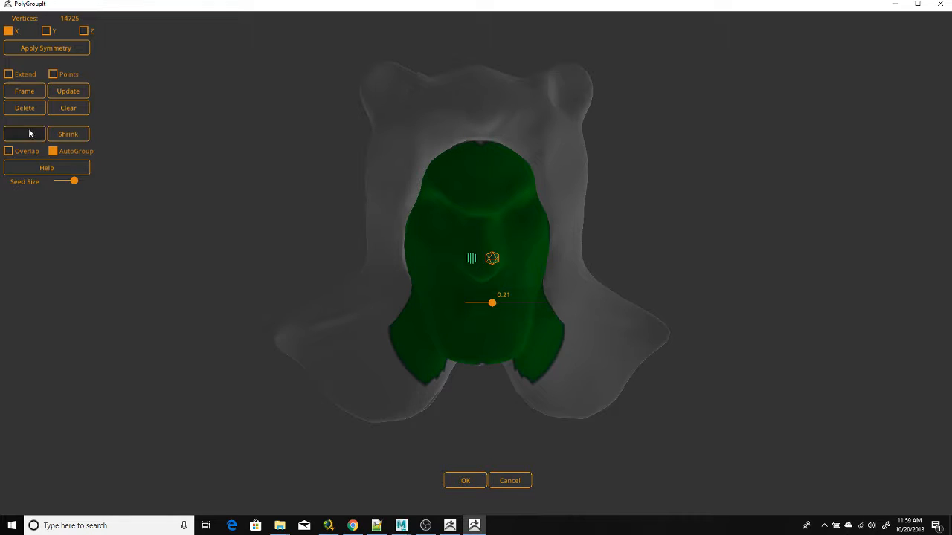
pyautogui.click(27, 134)
pyautogui.moveTo(218, 422); pyautogui.dragTo(174, 408)
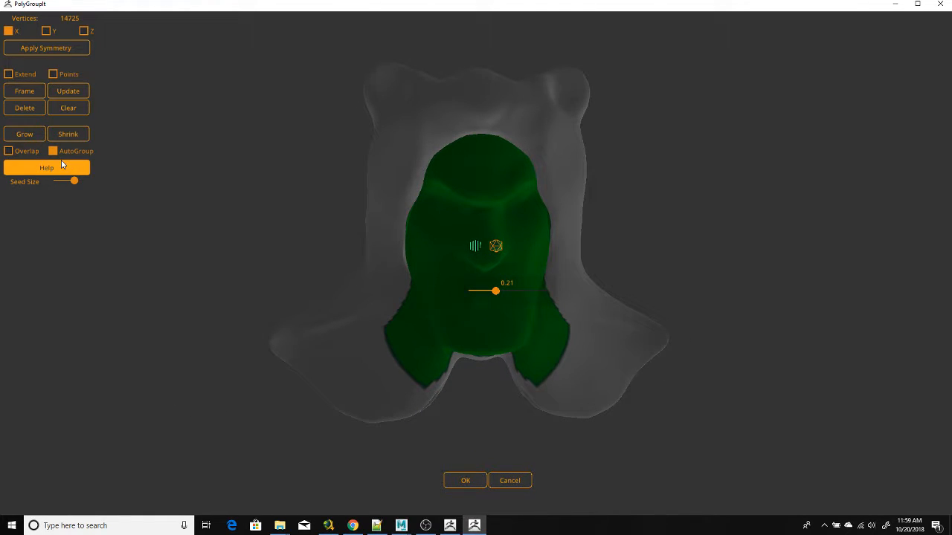
# Accept the PolyGroupIt result and turn on PolyFrame to inspect the polygroups from the front
pyautogui.click(464, 481)
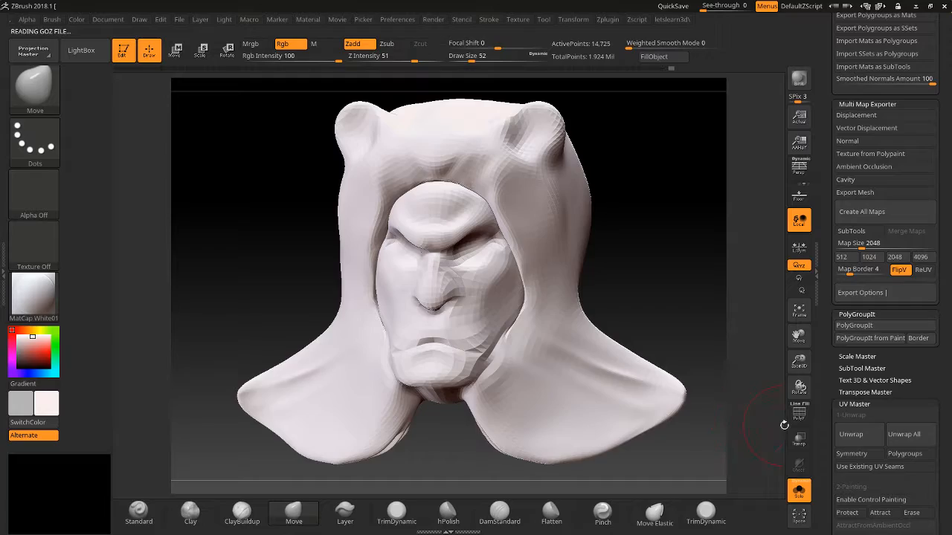
pyautogui.click(799, 412)
pyautogui.moveTo(648, 218)
pyautogui.mouseDown()
pyautogui.moveTo(617, 230)
pyautogui.moveTo(646, 253)
pyautogui.mouseUp()
pyautogui.moveTo(699, 278); pyautogui.dragTo(716, 274)
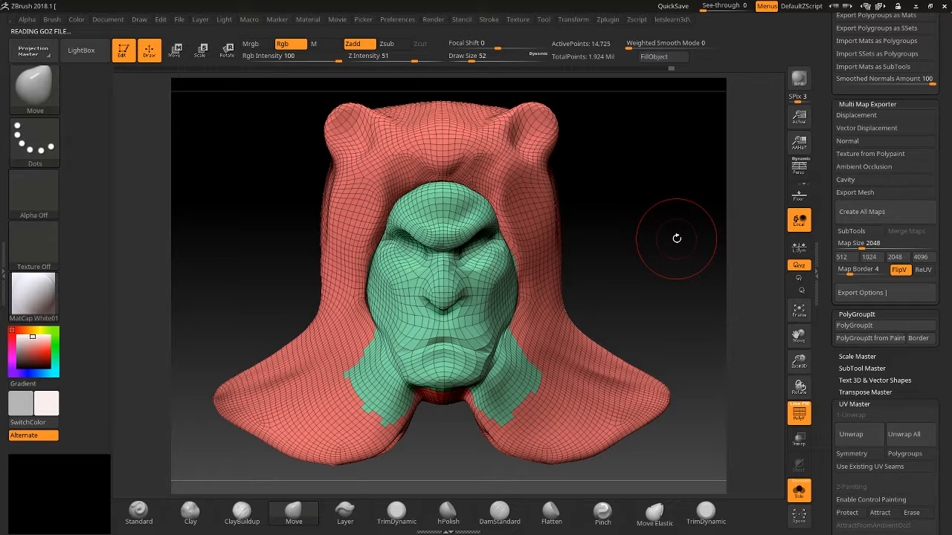
# Expand the Scale Master plugin's options so that all of its sizing settings are in view
pyautogui.click(818, 55)
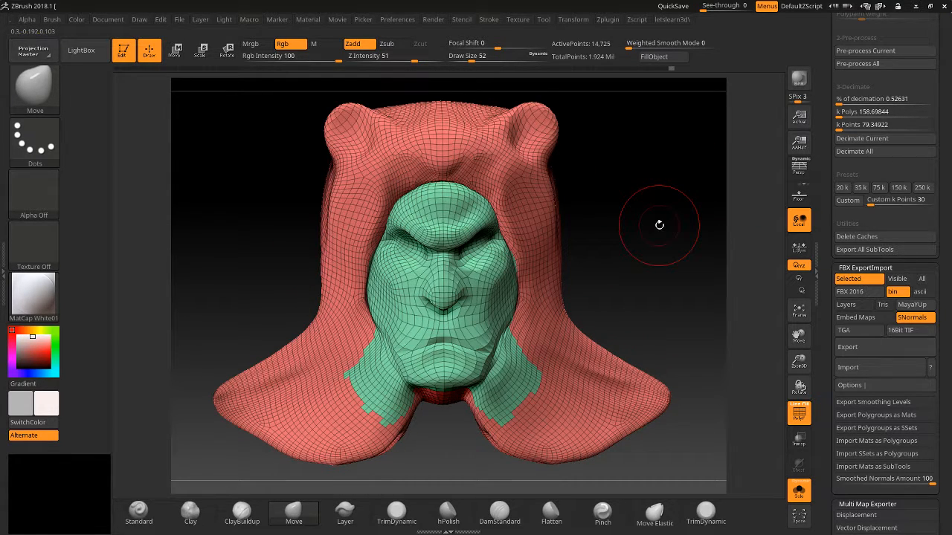
pyautogui.moveTo(829, 204); pyautogui.dragTo(795, 243)
pyautogui.moveTo(758, 208); pyautogui.dragTo(759, 189)
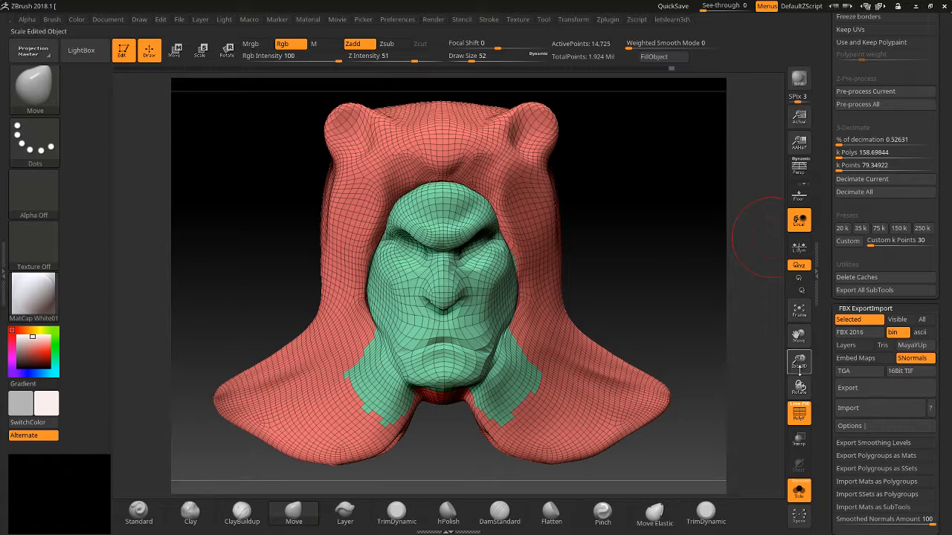
pyautogui.moveTo(821, 371); pyautogui.dragTo(797, 253)
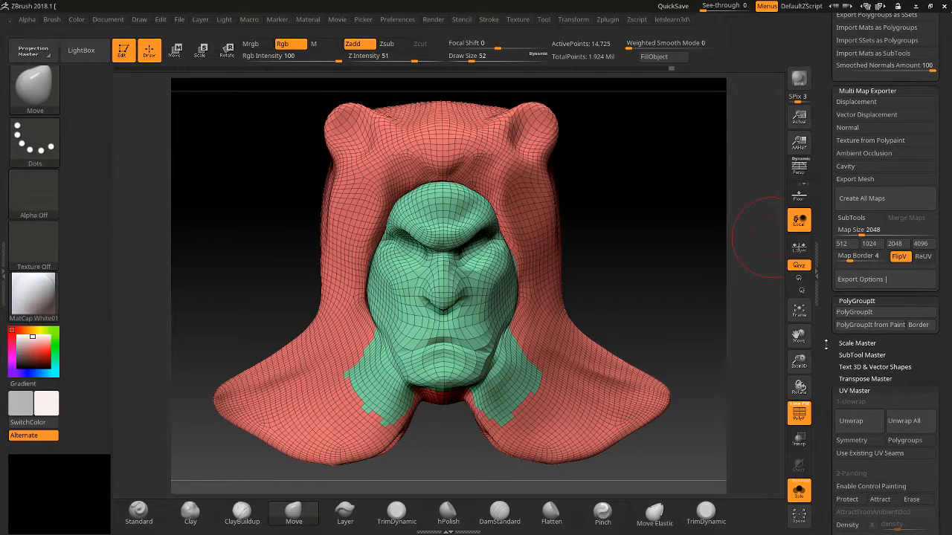
pyautogui.click(855, 343)
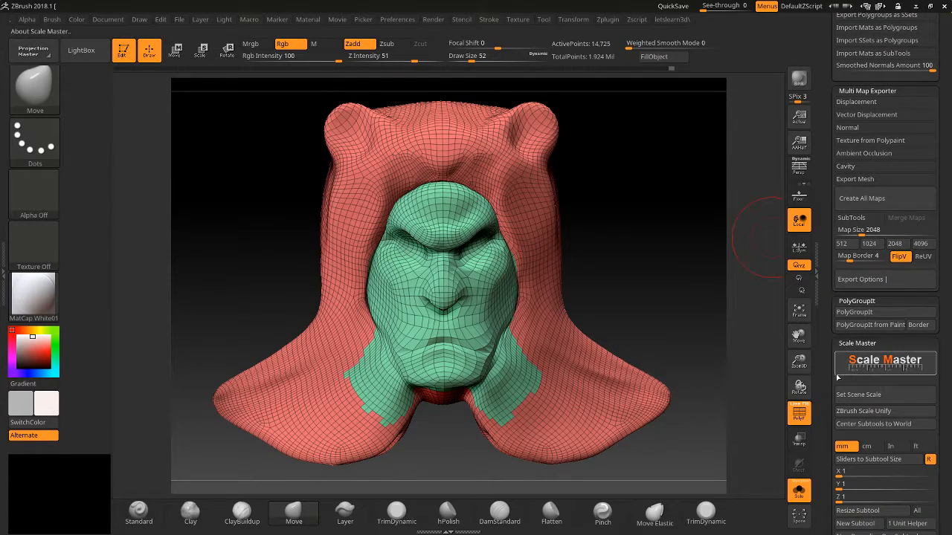
pyautogui.moveTo(825, 380); pyautogui.dragTo(822, 316)
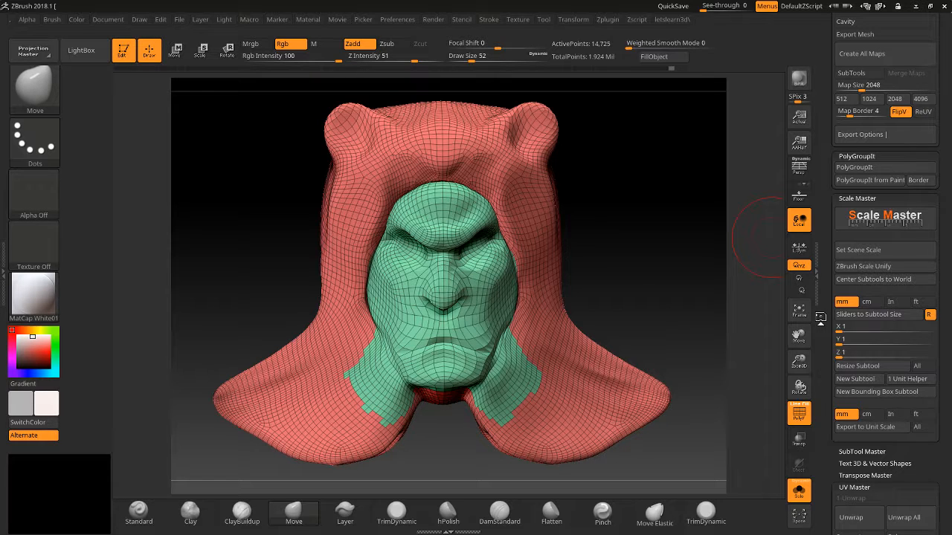
# Set Scale Master's units to inches and its X, Y and Z sizes to 3, and resize the subtool
pyautogui.click(897, 301)
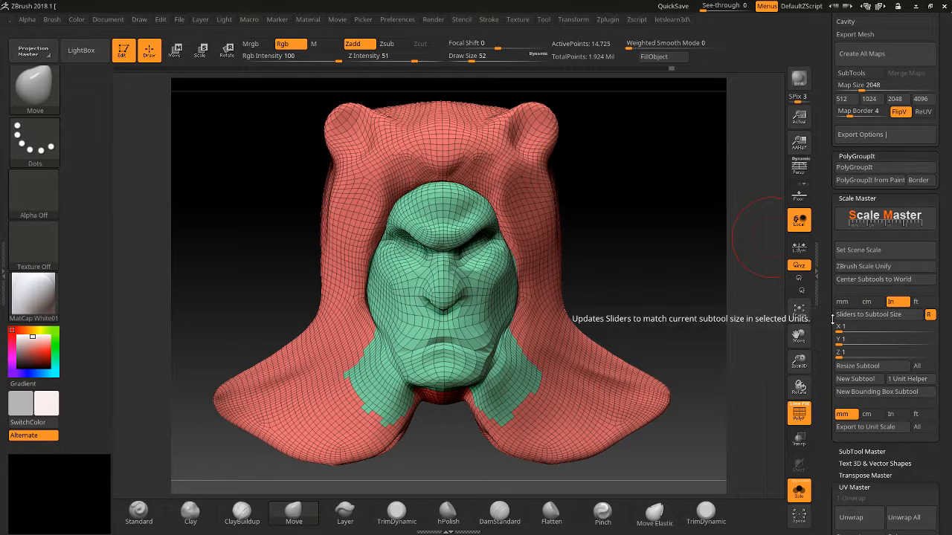
pyautogui.moveTo(840, 331); pyautogui.dragTo(860, 332)
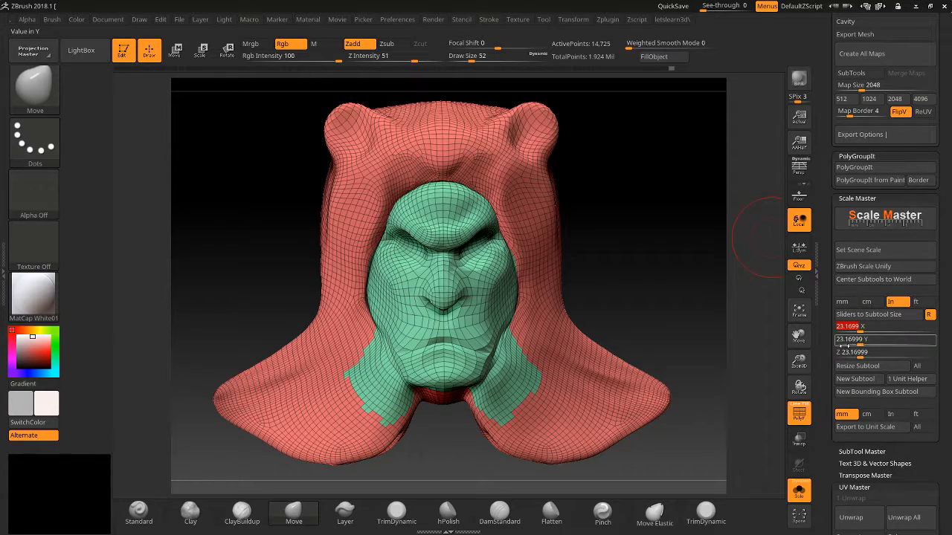
pyautogui.click(852, 344)
pyautogui.click(851, 357)
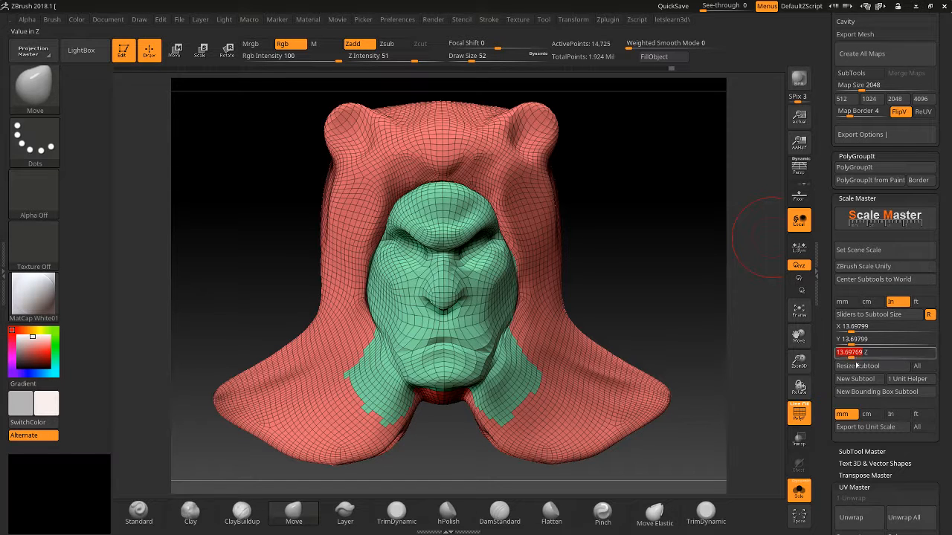
pyautogui.write('3')
pyautogui.press('Return')
pyautogui.click(856, 365)
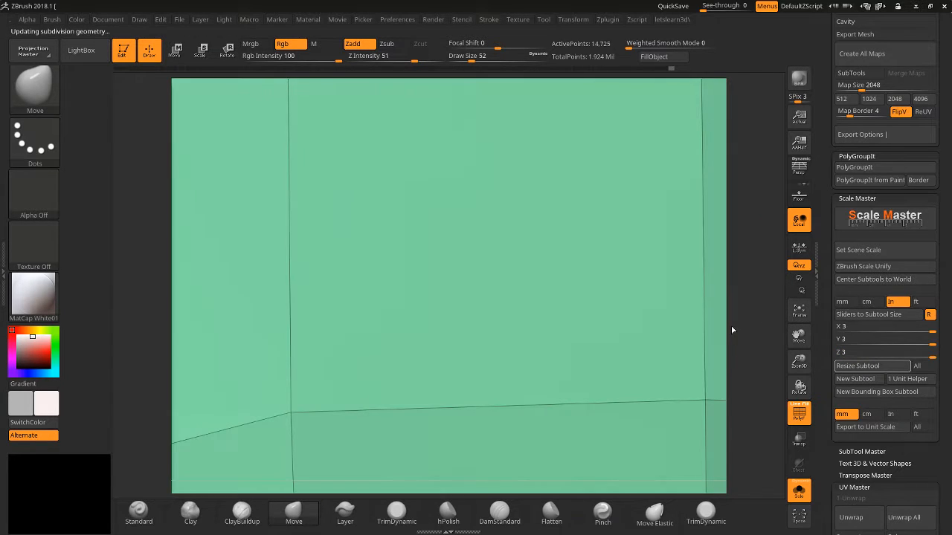
# Frame the resized subtool from the front to check its proportions
pyautogui.moveTo(799, 363); pyautogui.dragTo(638, 3)
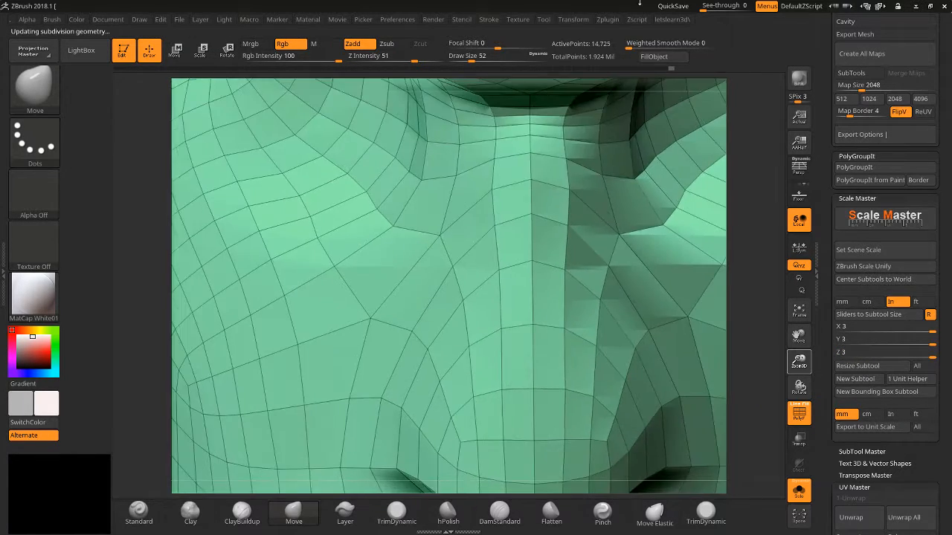
pyautogui.press('f')
pyautogui.moveTo(655, 112); pyautogui.dragTo(642, 215)
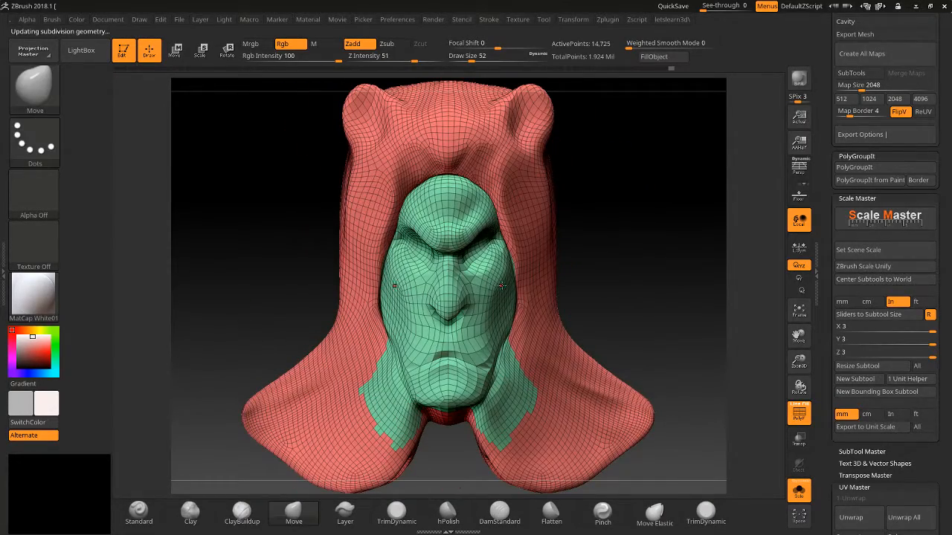
pyautogui.press('ctrl')
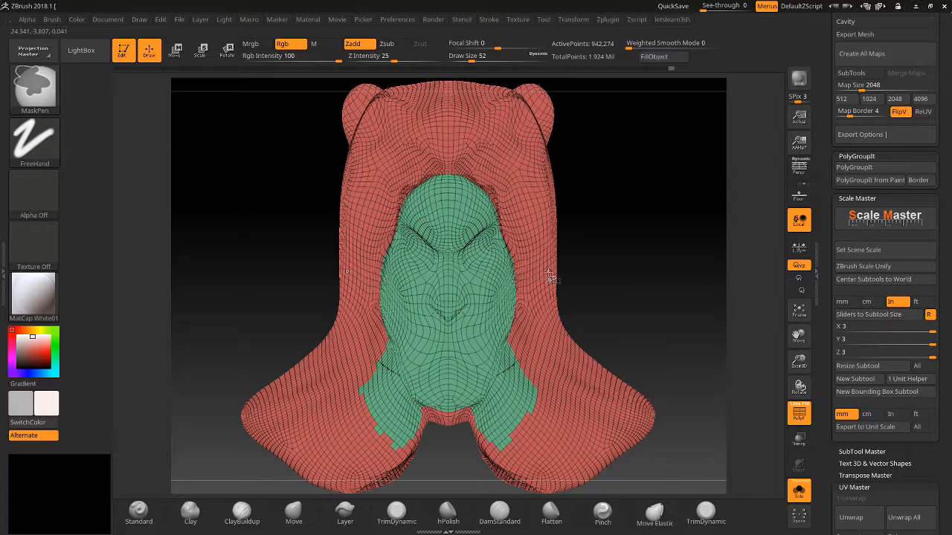
pyautogui.hotkey('ctrl', 'shift')
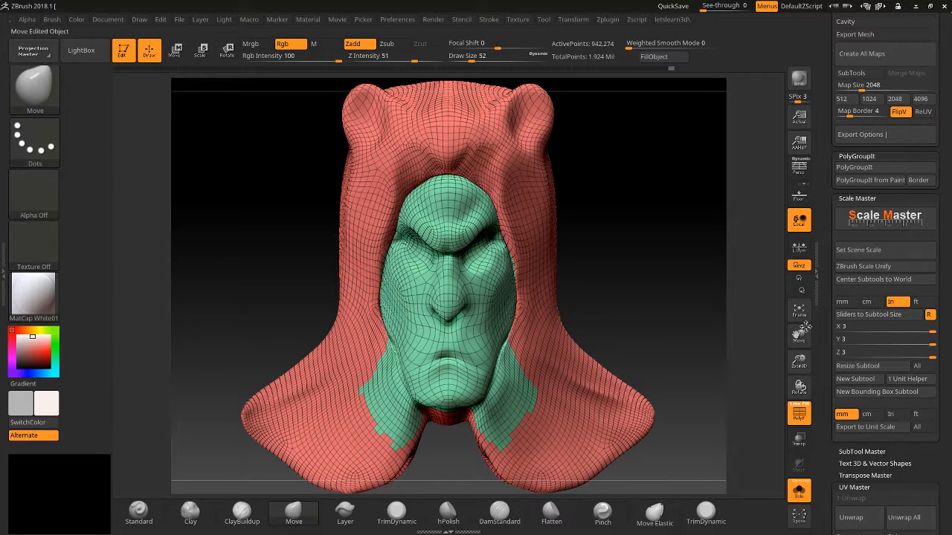
# Try out several different linked X, Y and Z sizes in Scale Master
pyautogui.click(848, 315)
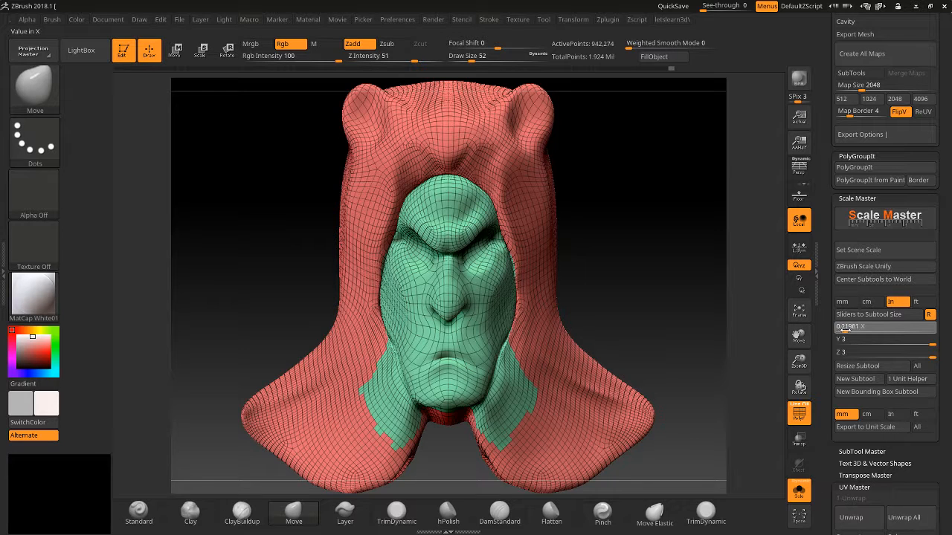
pyautogui.click(882, 326)
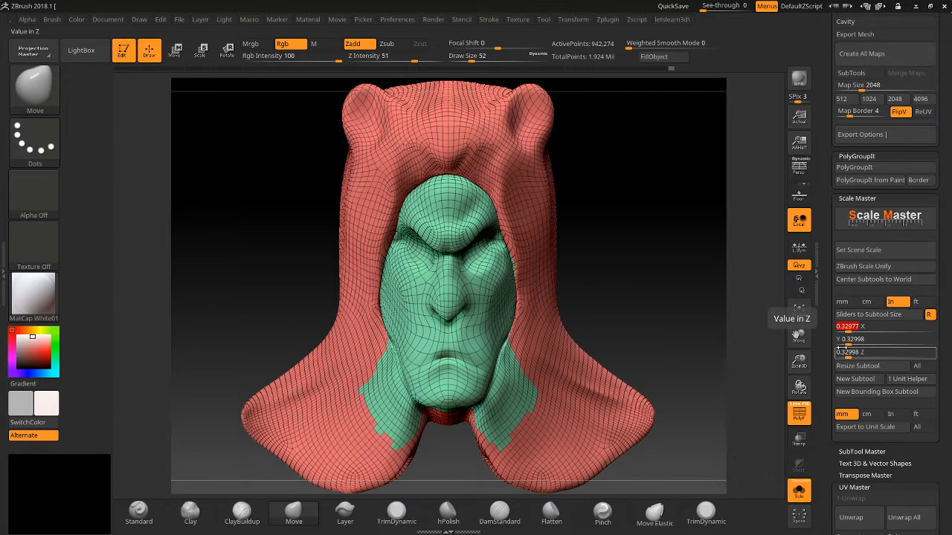
pyautogui.click(883, 336)
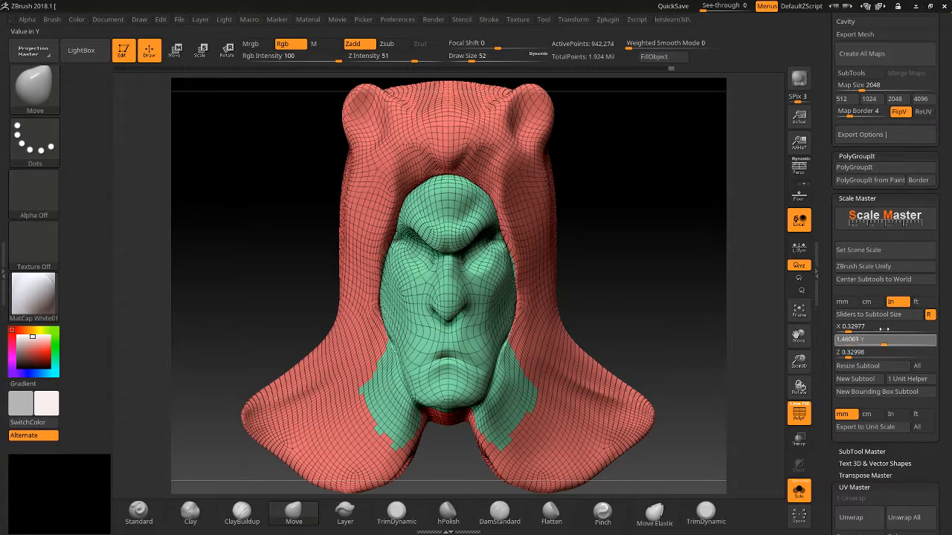
pyautogui.click(874, 330)
pyautogui.click(896, 341)
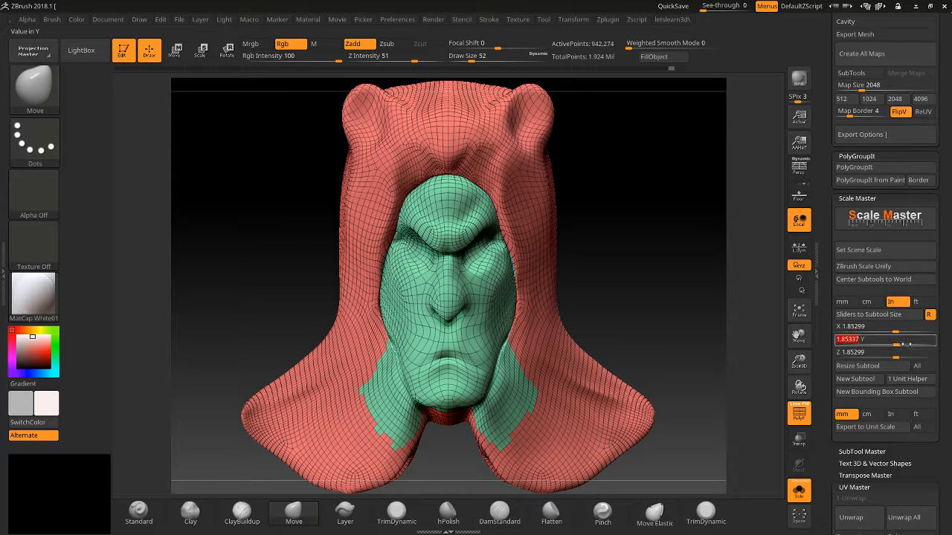
pyautogui.click(906, 341)
pyautogui.click(881, 337)
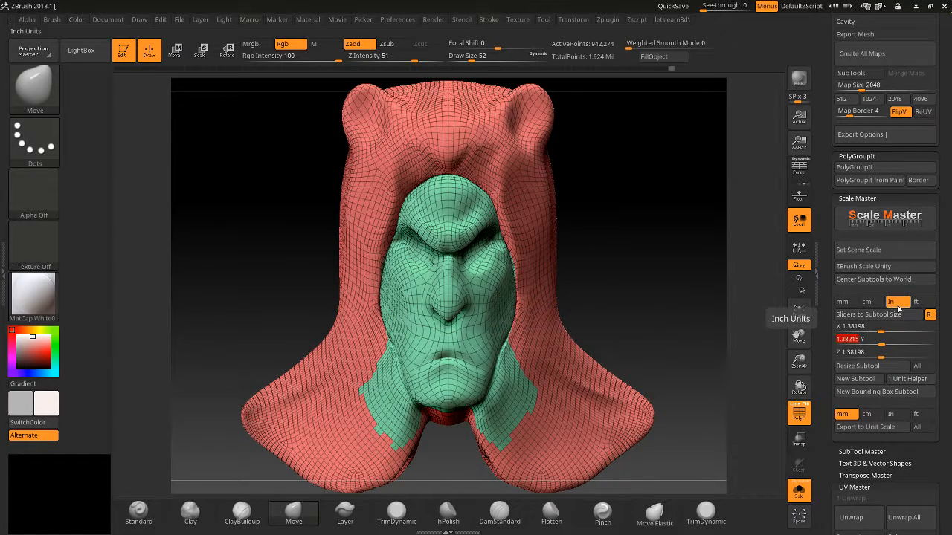
# Enter 12 inches for Scale Master's X and Y sizes and 3 inches for Z
pyautogui.click(863, 326)
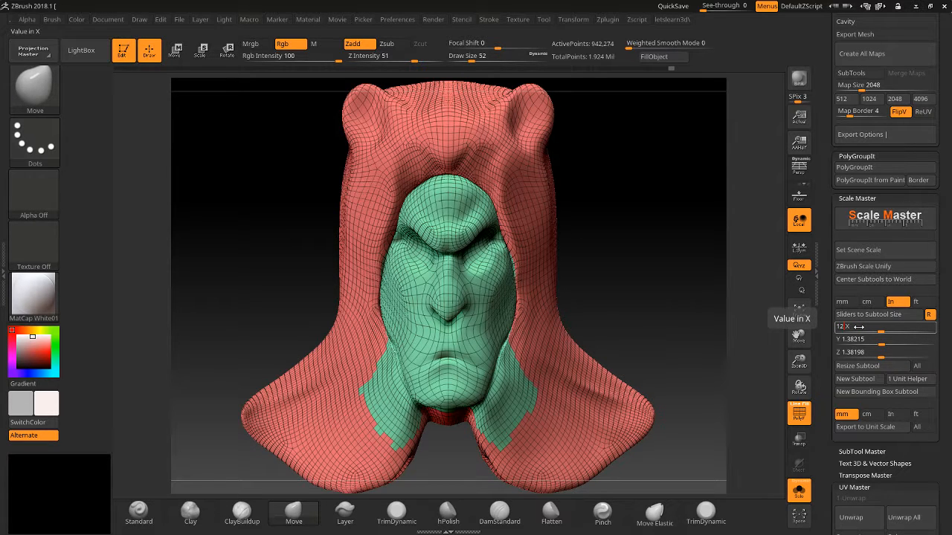
pyautogui.click(843, 339)
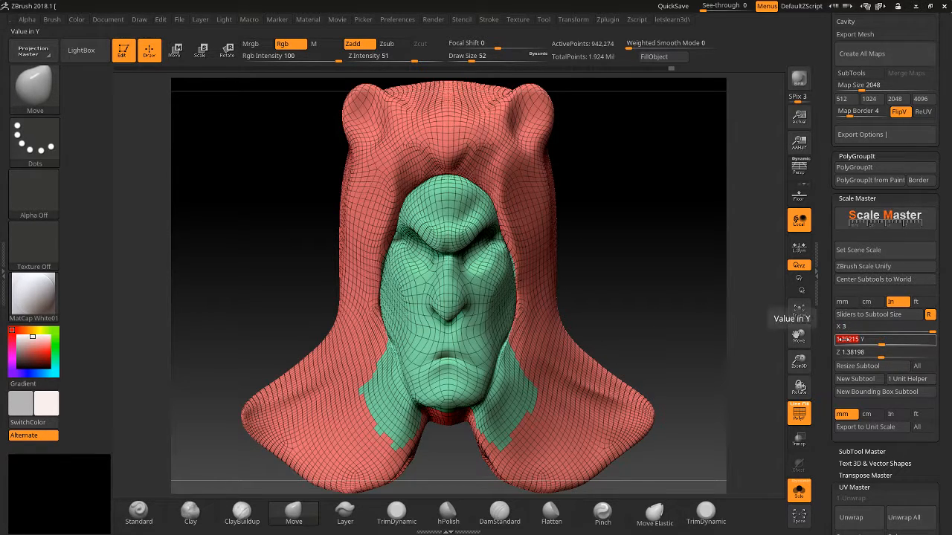
pyautogui.write('12')
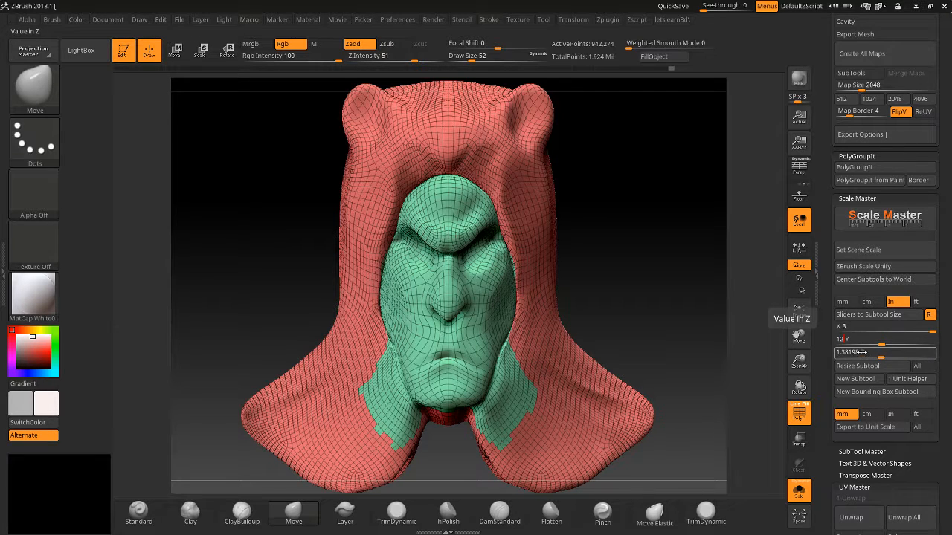
pyautogui.click(861, 354)
pyautogui.write('3')
pyautogui.press('Return')
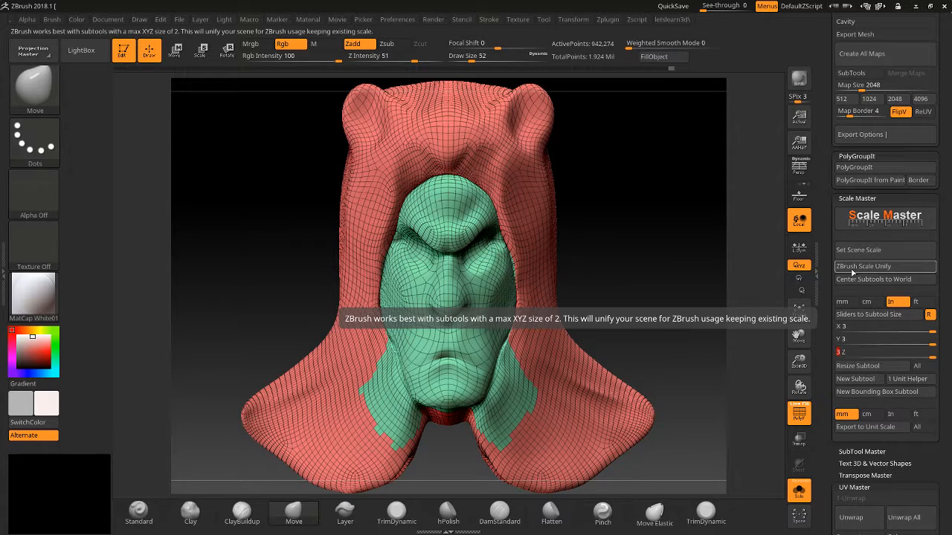
# Set the scene scale from the hooded head subtool, choosing the 3.937 x 3.937 x 3.937 in option
pyautogui.click(850, 253)
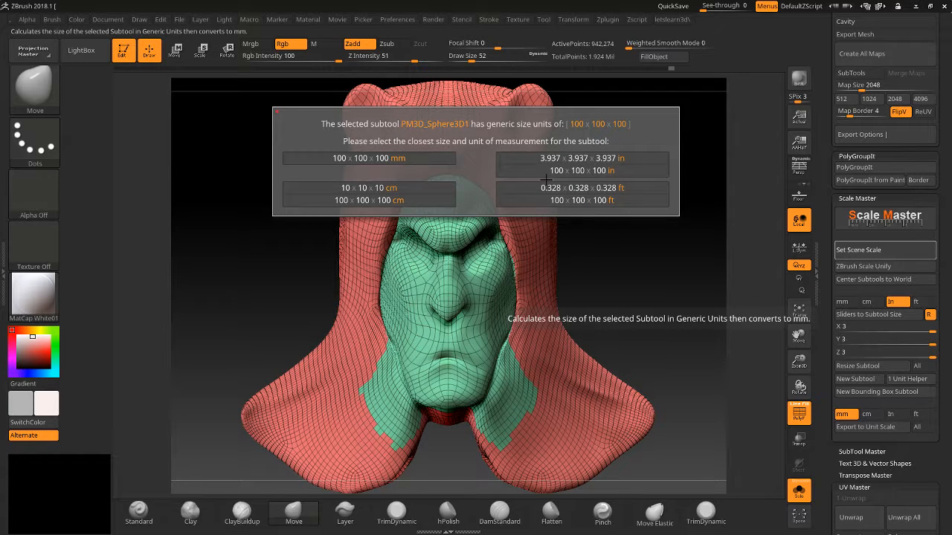
pyautogui.click(578, 158)
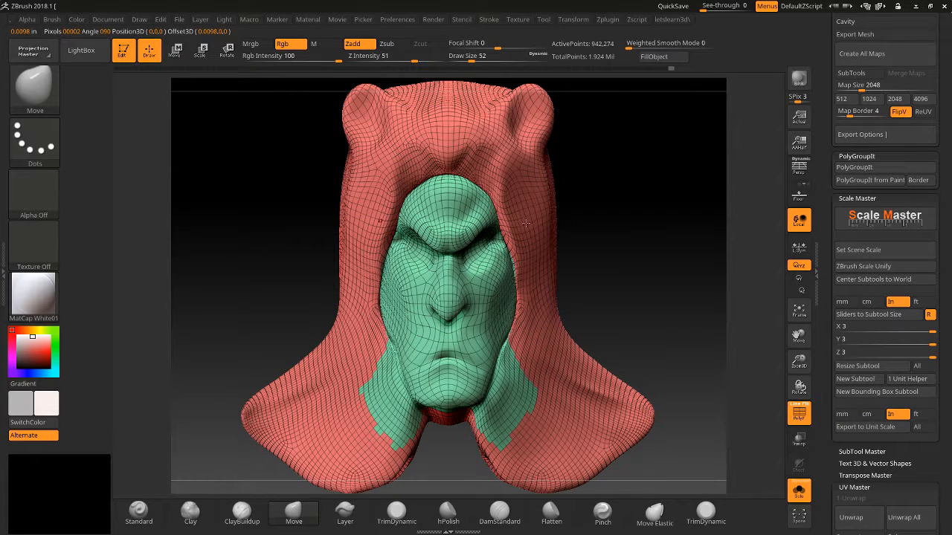
pyautogui.moveTo(798, 362); pyautogui.dragTo(803, 386)
pyautogui.moveTo(726, 272); pyautogui.dragTo(777, 282)
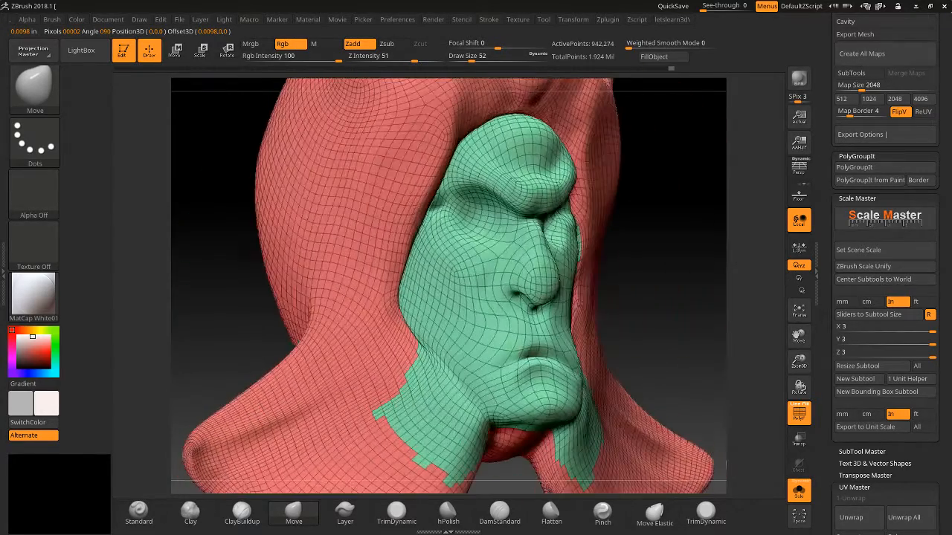
# Expand the SubTool Master plugin's options and face the hooded head from the front
pyautogui.scroll(-1, 878, 249)
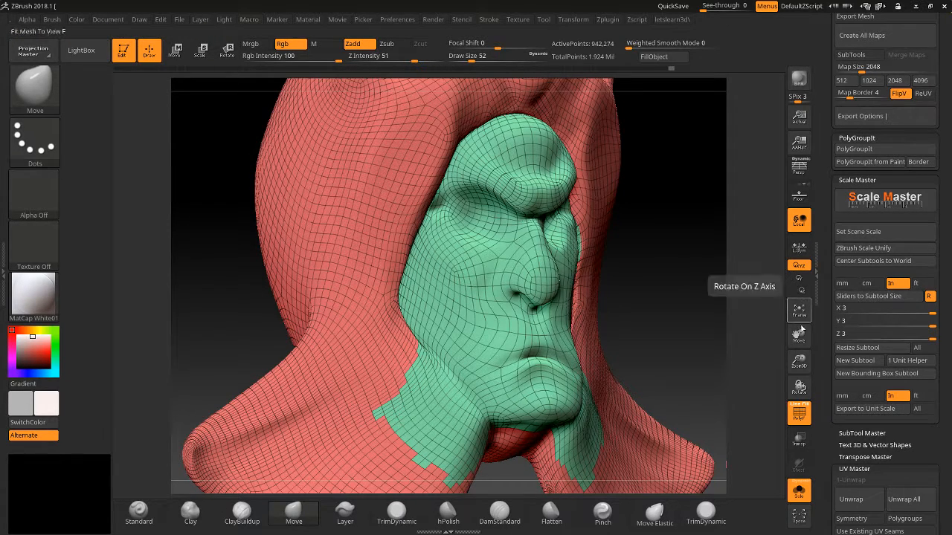
pyautogui.scroll(-5, 850, 303)
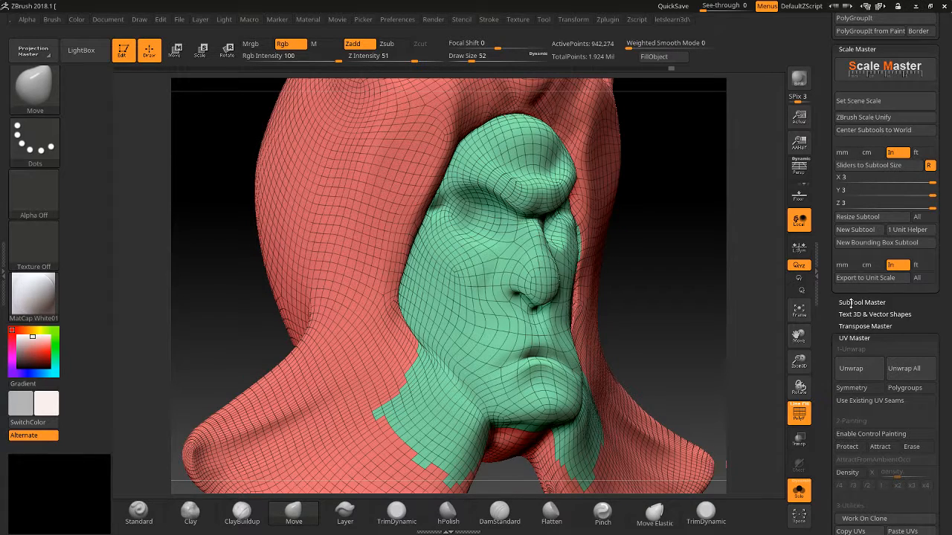
pyautogui.click(850, 303)
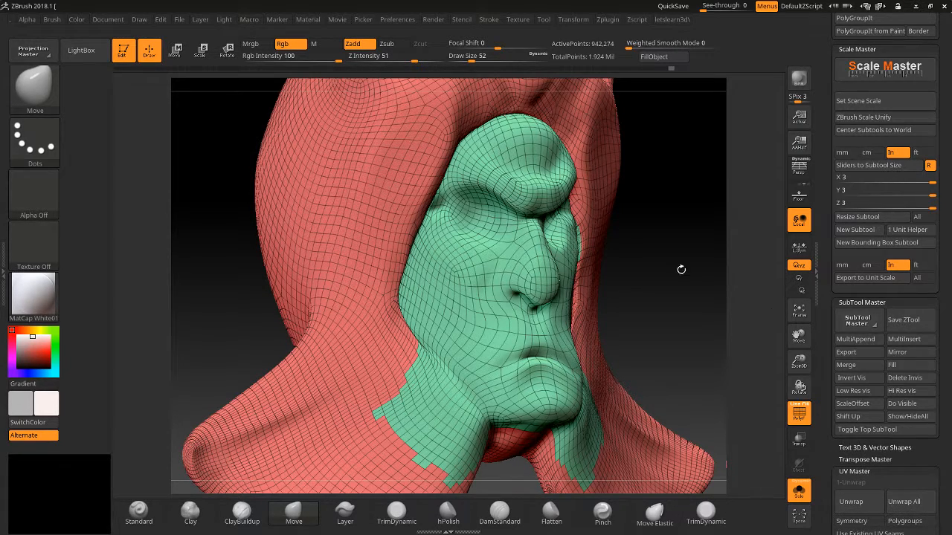
pyautogui.moveTo(679, 270)
pyautogui.mouseDown()
pyautogui.moveTo(548, 351)
pyautogui.moveTo(673, 266)
pyautogui.mouseUp()
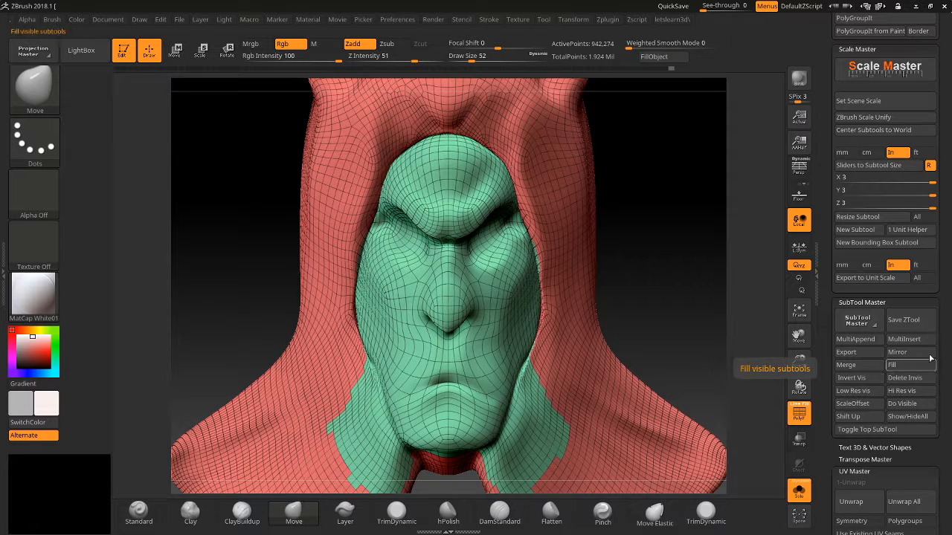
# Append the dino14 and headhoodman files together with SubTool Master's Multi Append, accepting the loss of HD geometry
pyautogui.click(876, 326)
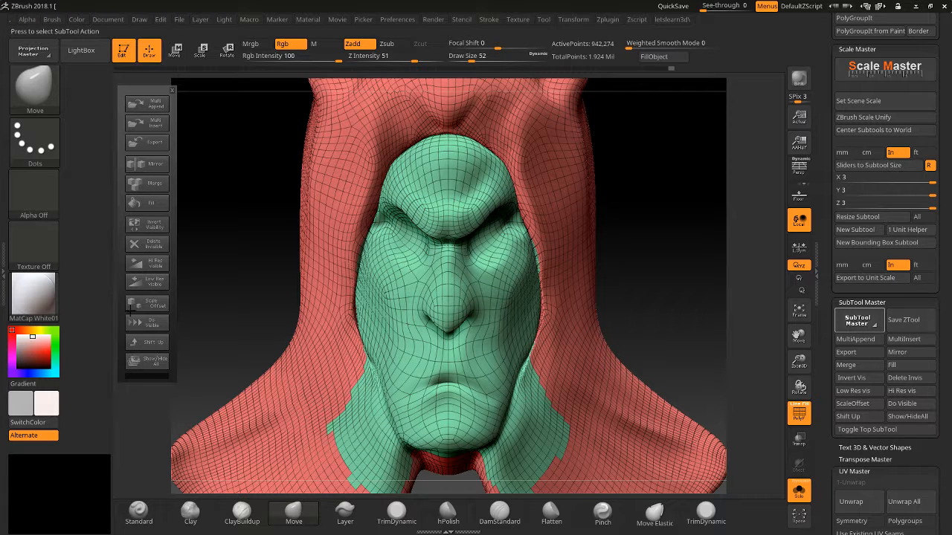
pyautogui.click(149, 103)
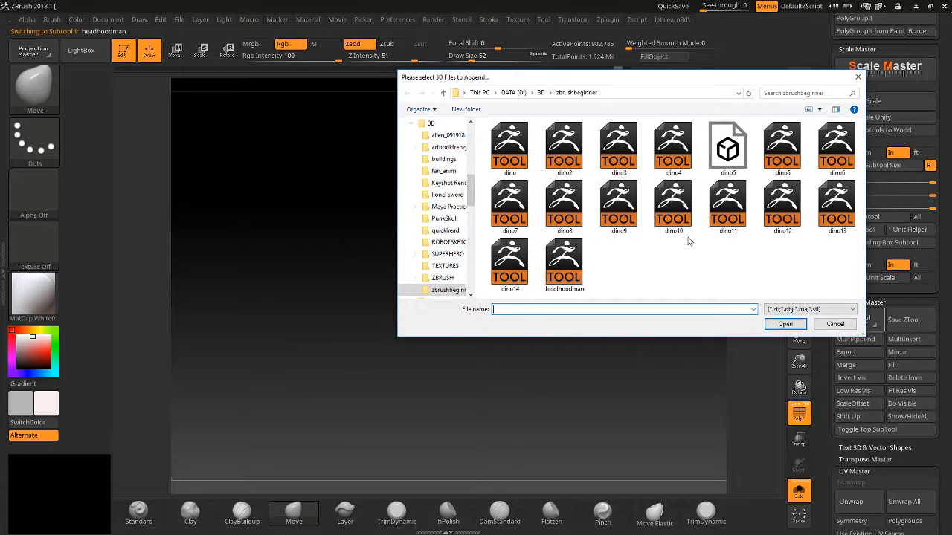
pyautogui.click(573, 260)
pyautogui.keyDown('ctrl'); pyautogui.click(509, 260); pyautogui.keyUp('ctrl')
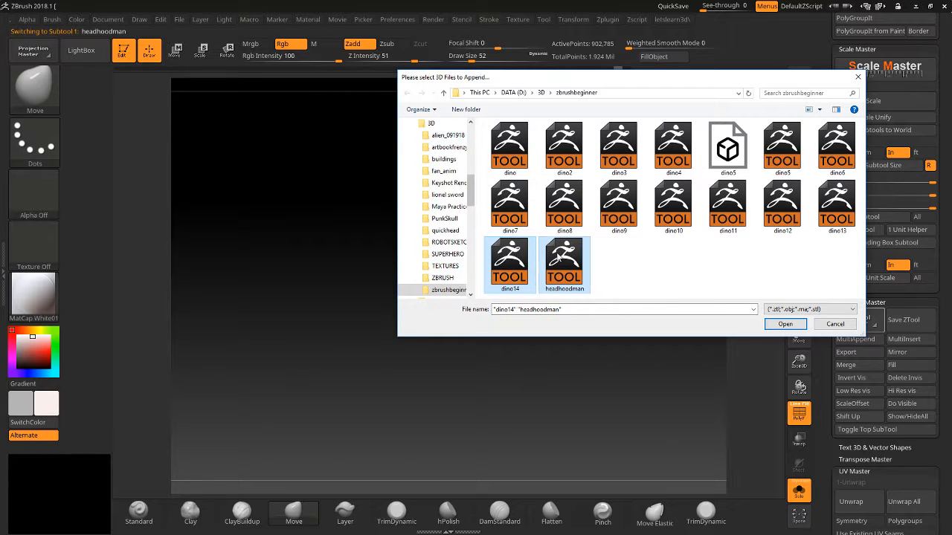
pyautogui.click(777, 327)
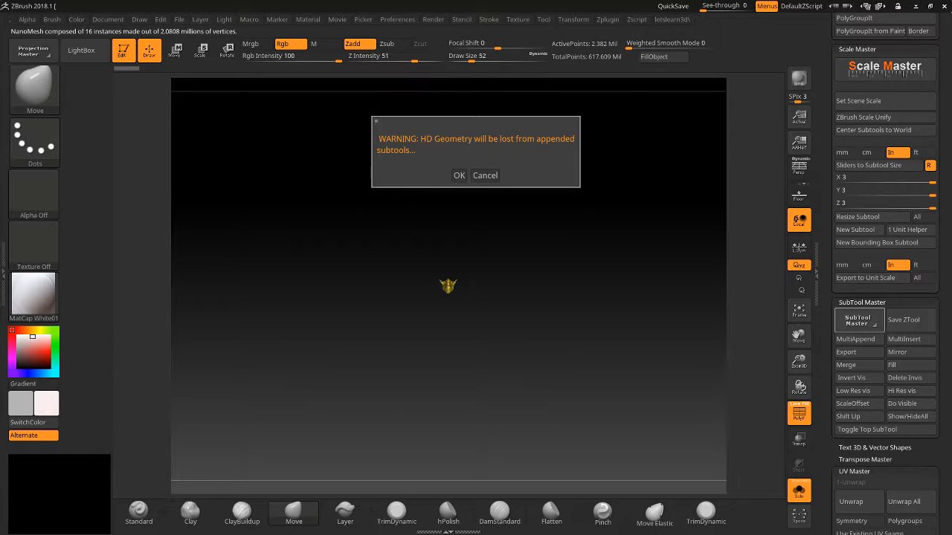
pyautogui.click(460, 175)
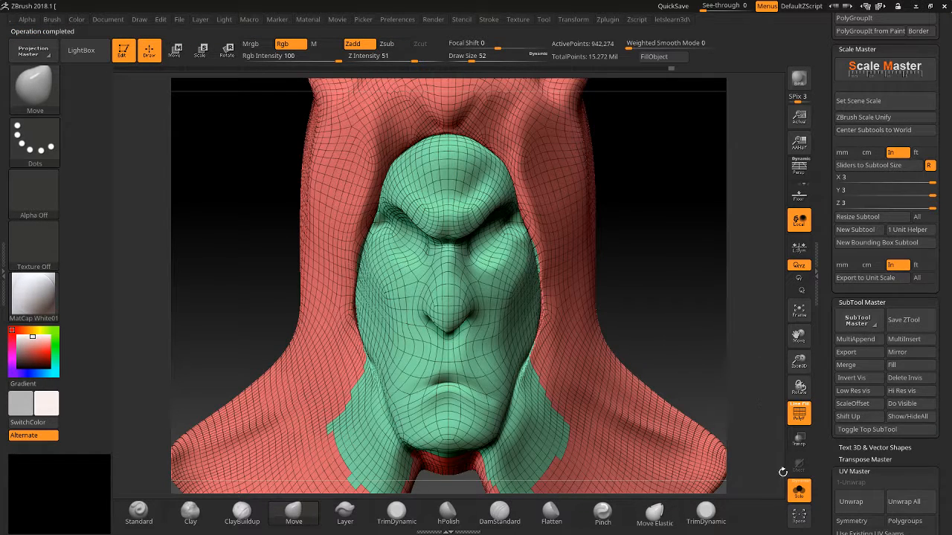
# Turn off Solo and PolyFrame so that the appended subtools can be seen alongside the hooded head
pyautogui.moveTo(737, 312); pyautogui.dragTo(654, 238)
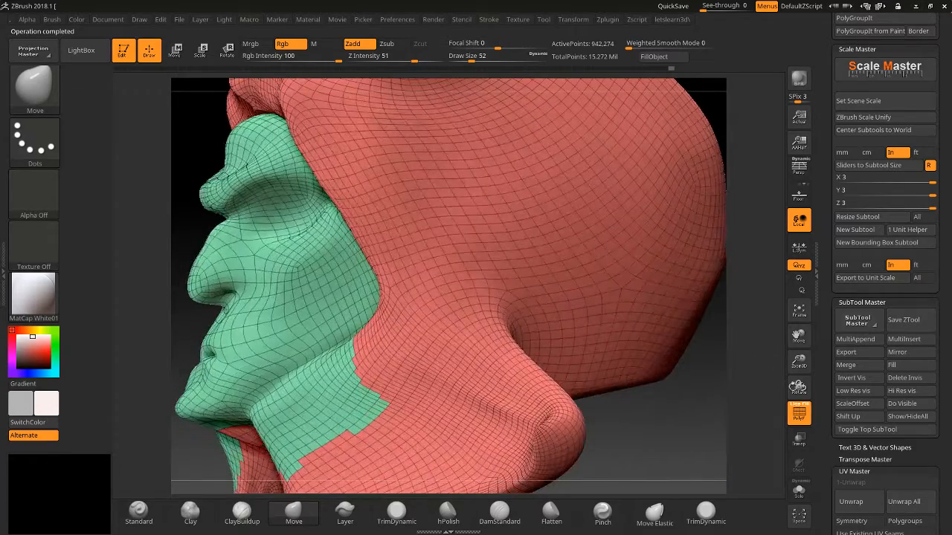
pyautogui.click(799, 419)
pyautogui.moveTo(801, 360); pyautogui.dragTo(780, 253)
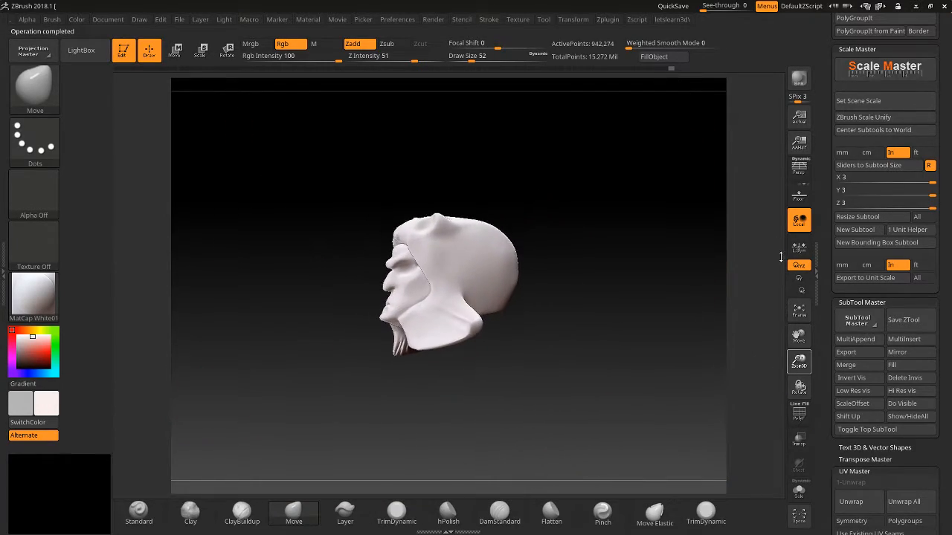
# Move the hooded head straight up with the gizmo, clear of the tiny appended model at the scene centre
pyautogui.click(175, 50)
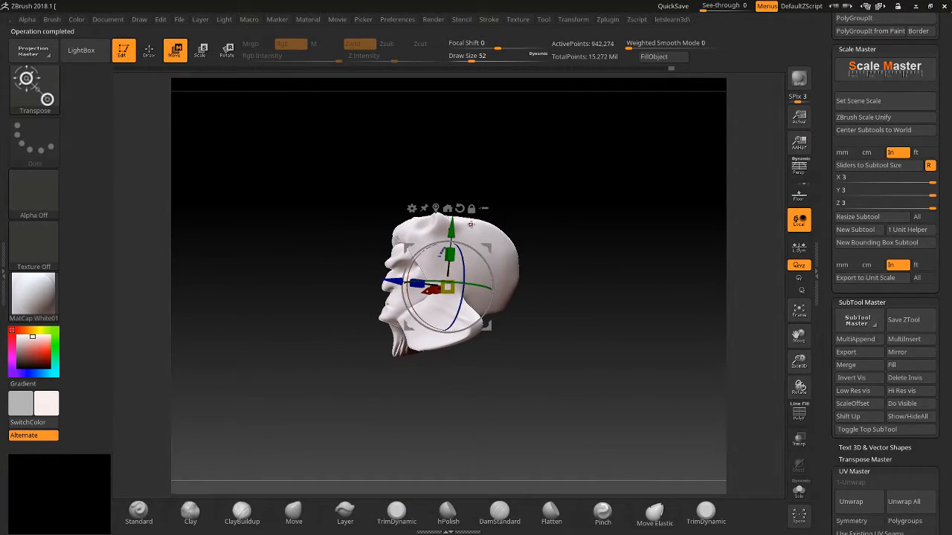
pyautogui.moveTo(452, 231); pyautogui.dragTo(463, 87)
pyautogui.moveTo(481, 370); pyautogui.dragTo(465, 363)
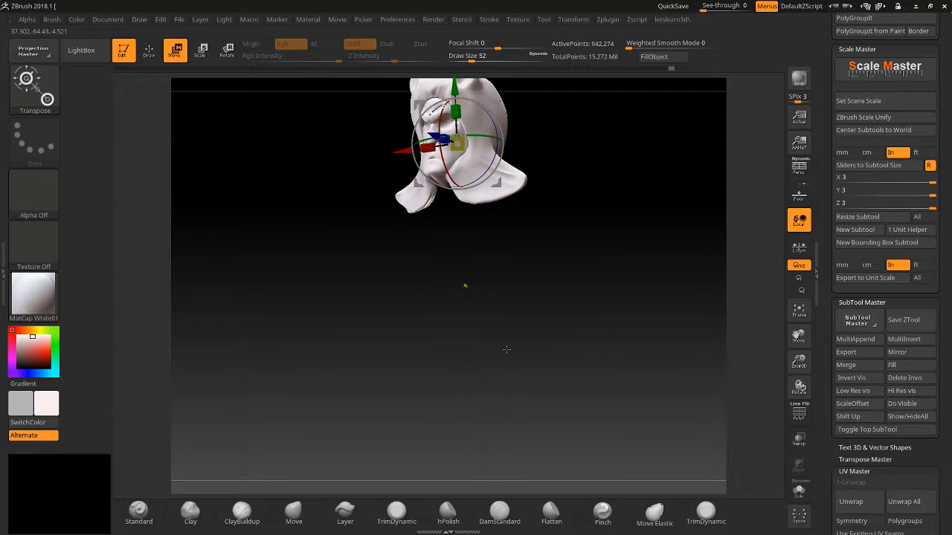
pyautogui.press('q')
pyautogui.moveTo(507, 332); pyautogui.dragTo(552, 317)
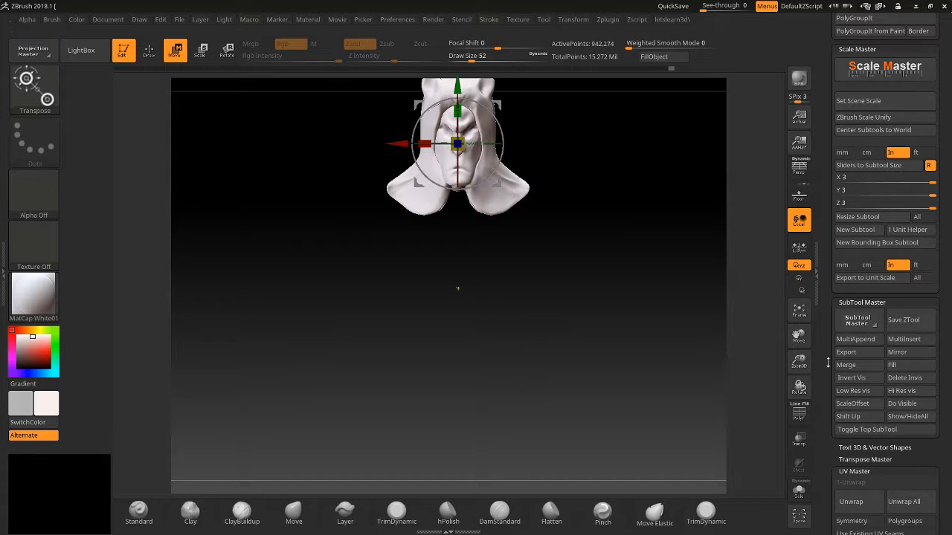
# Delete the PM3D_Sphere3D1 and PM3D_Sphere3D2 subtools at the start of the subtool list
pyautogui.scroll(-10, 837, 313)
pyautogui.moveTo(841, 243); pyautogui.dragTo(824, 142)
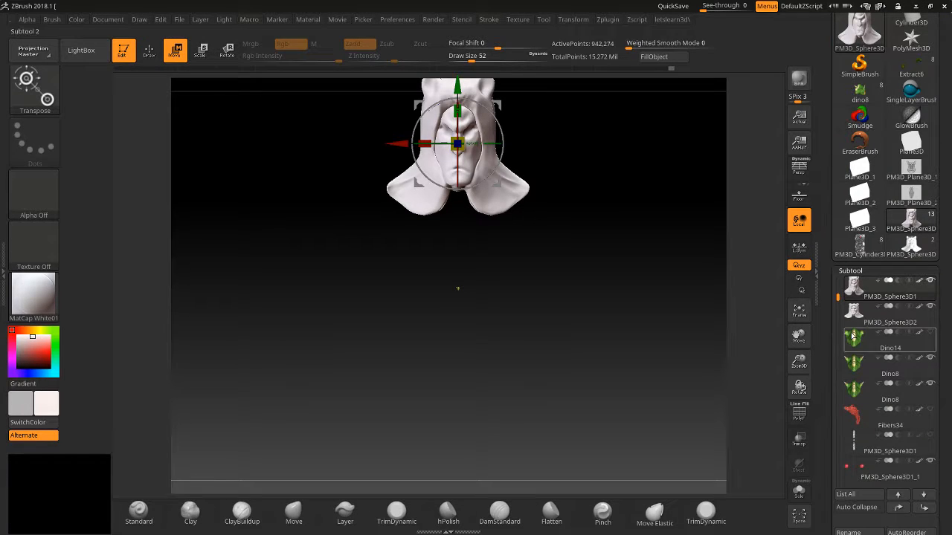
pyautogui.moveTo(854, 290)
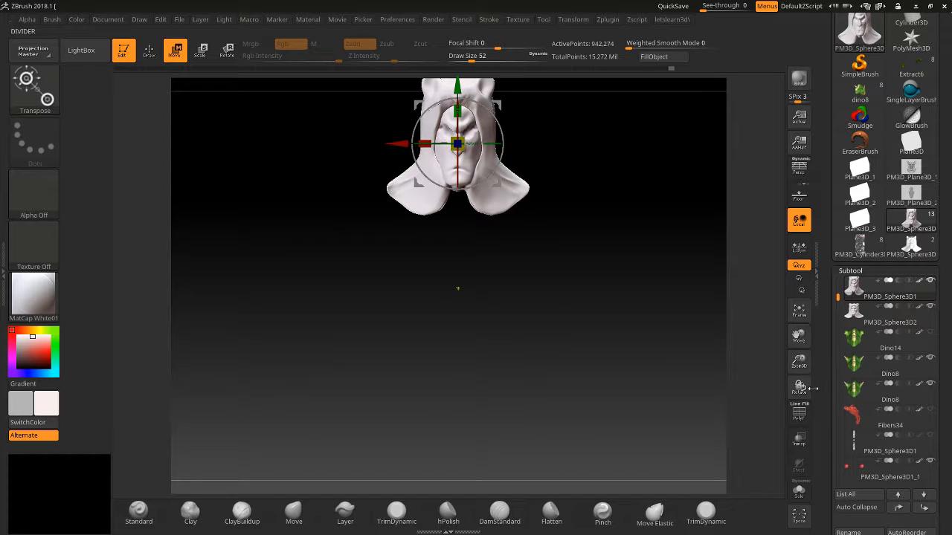
pyautogui.scroll(-3, 847, 460)
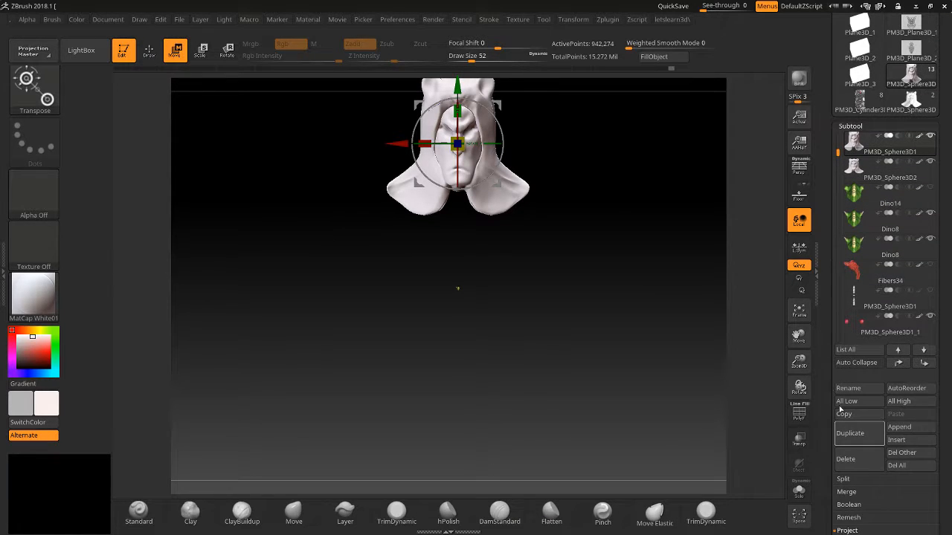
pyautogui.click(855, 461)
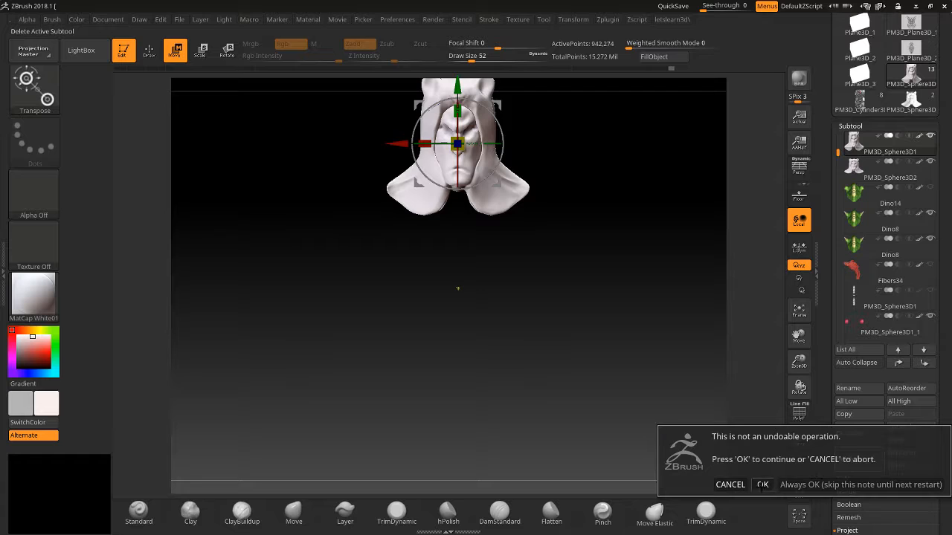
pyautogui.click(762, 484)
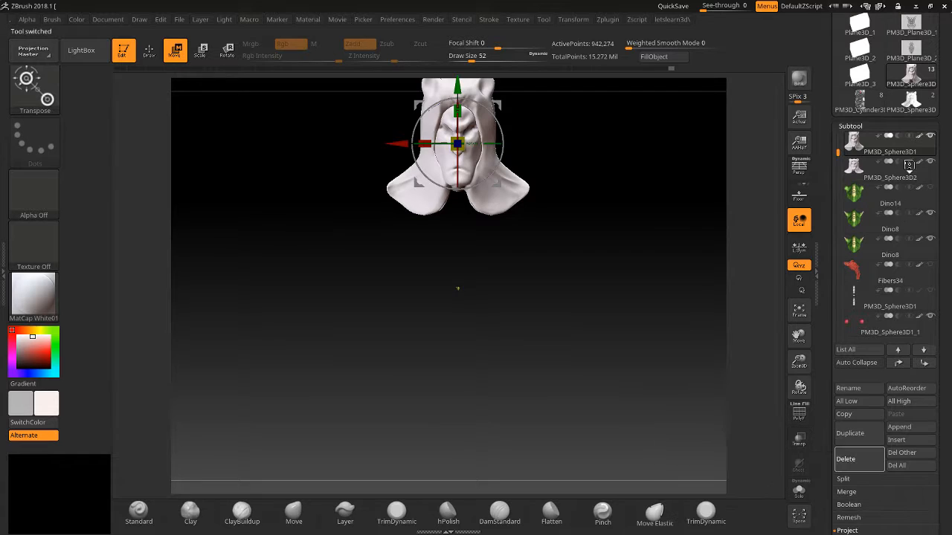
pyautogui.click(851, 461)
pyautogui.click(762, 487)
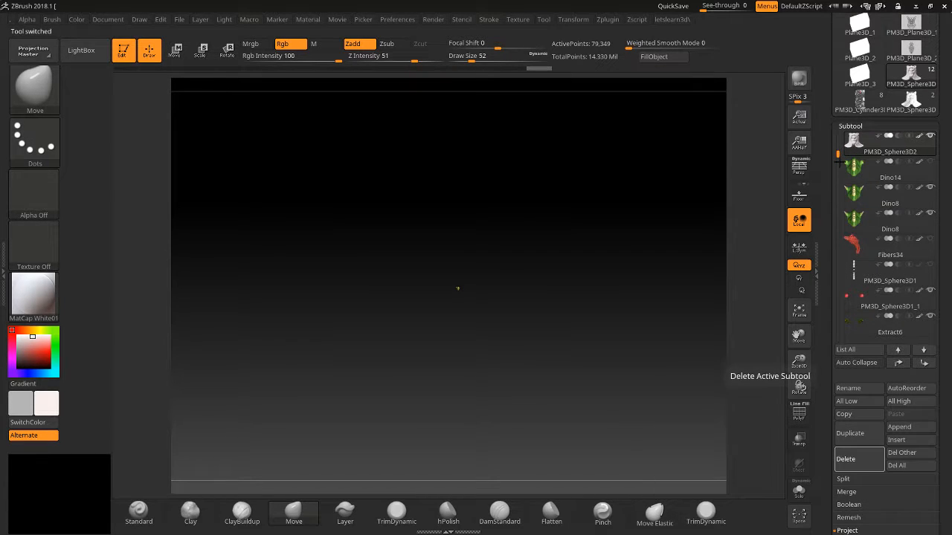
# Select the second Dino8 subtool and frame the dinosaur head to inspect the appended model
pyautogui.moveTo(848, 165)
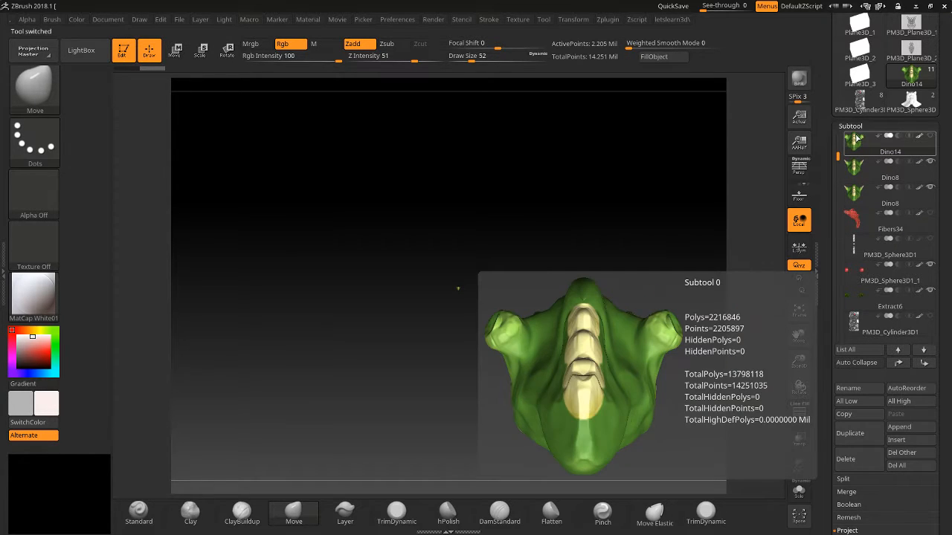
pyautogui.click(854, 194)
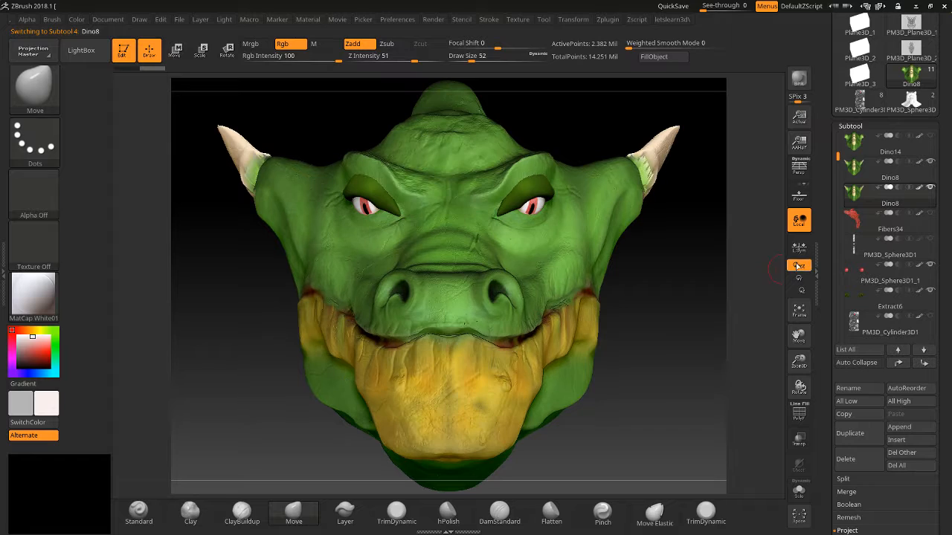
pyautogui.moveTo(697, 294); pyautogui.dragTo(684, 316)
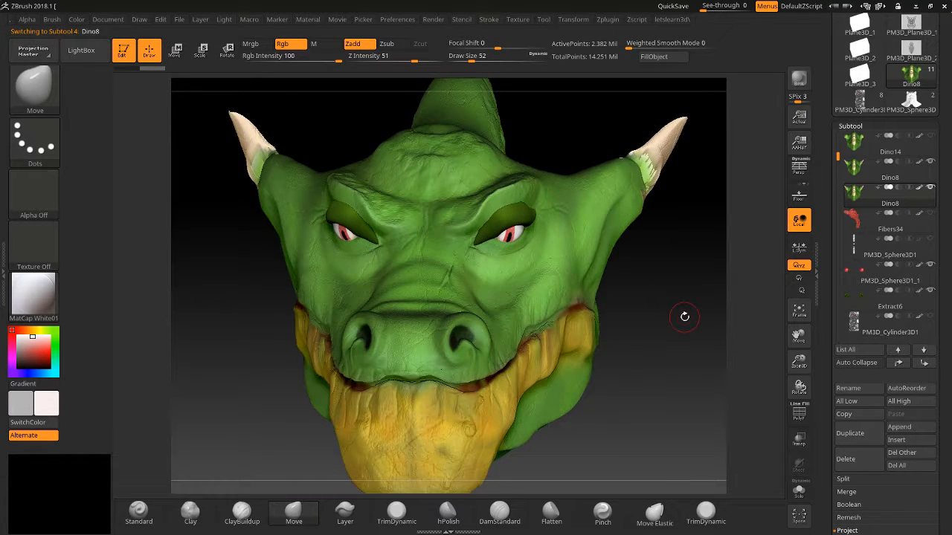
# Delete the duplicate second Dino8 subtool from the model
pyautogui.moveTo(799, 362); pyautogui.dragTo(795, 320)
pyautogui.moveTo(751, 257); pyautogui.dragTo(759, 290)
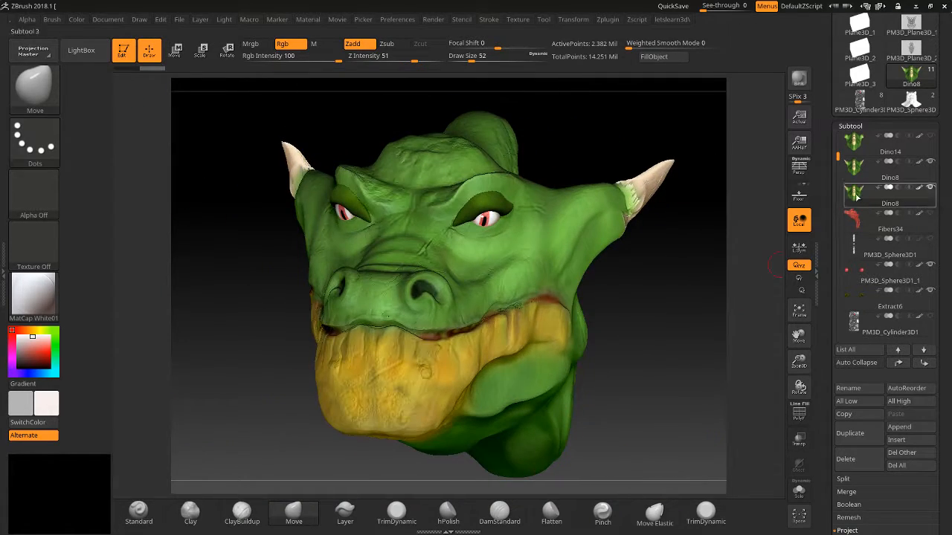
pyautogui.moveTo(860, 176)
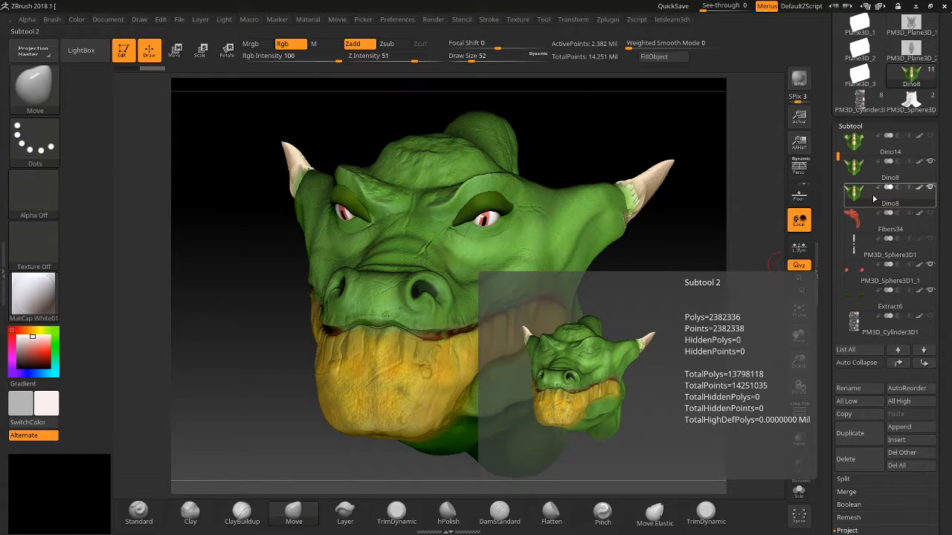
pyautogui.click(863, 189)
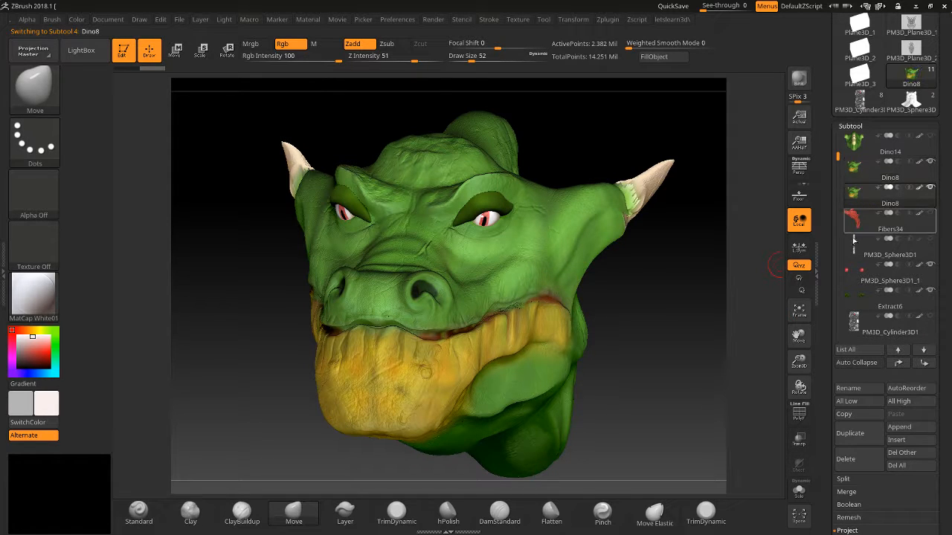
pyautogui.click(846, 459)
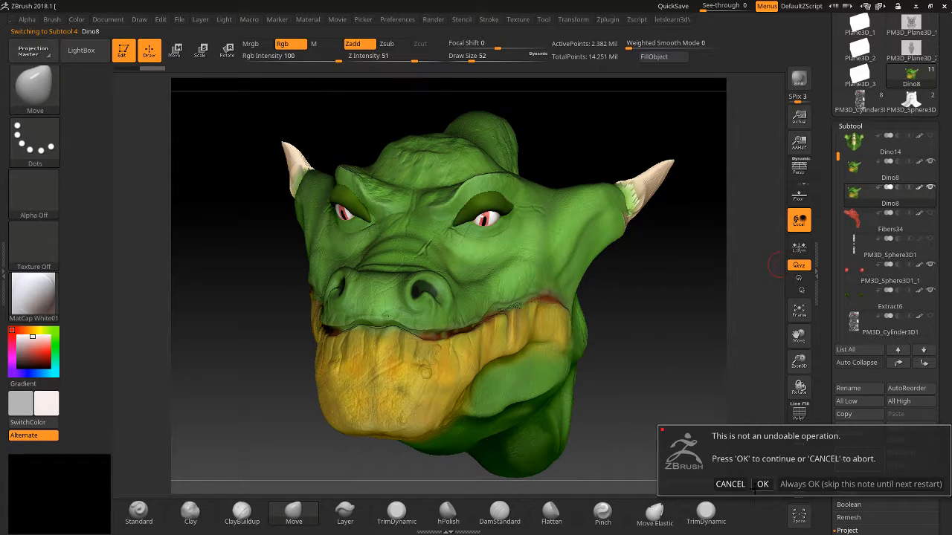
pyautogui.click(762, 484)
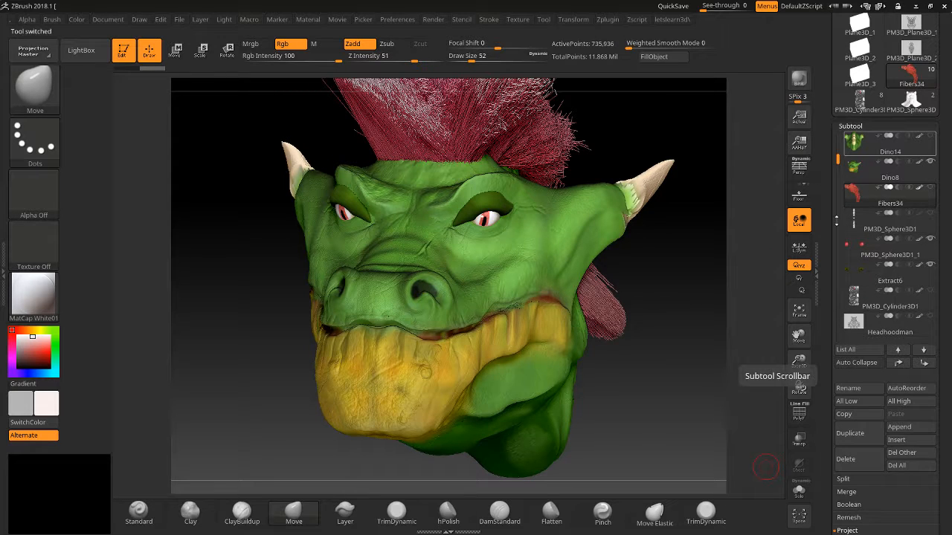
# Render a BPR preview of the dinosaur head with its Fibers34 hair from the front
pyautogui.keyDown('shift'); pyautogui.moveTo(725, 267); pyautogui.dragTo(735, 286); pyautogui.keyUp('shift')
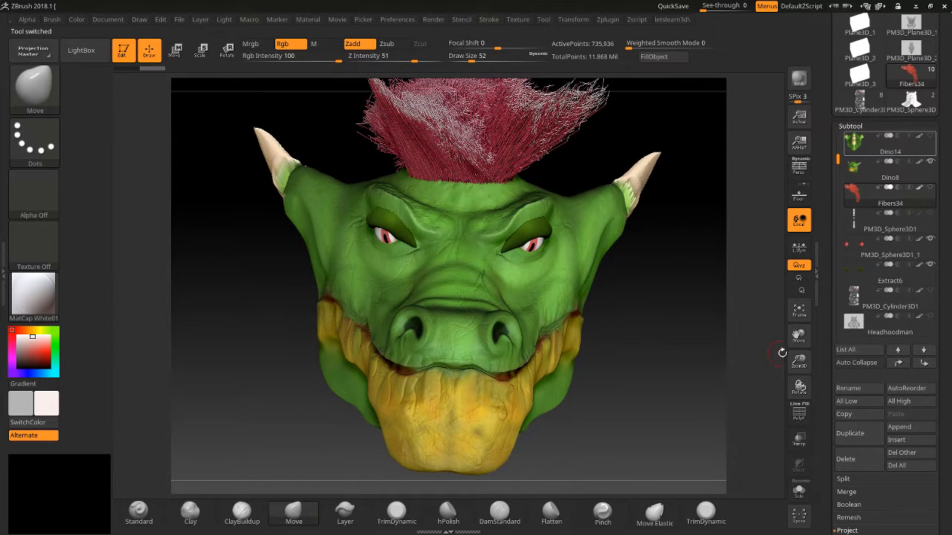
pyautogui.moveTo(797, 362); pyautogui.dragTo(793, 344)
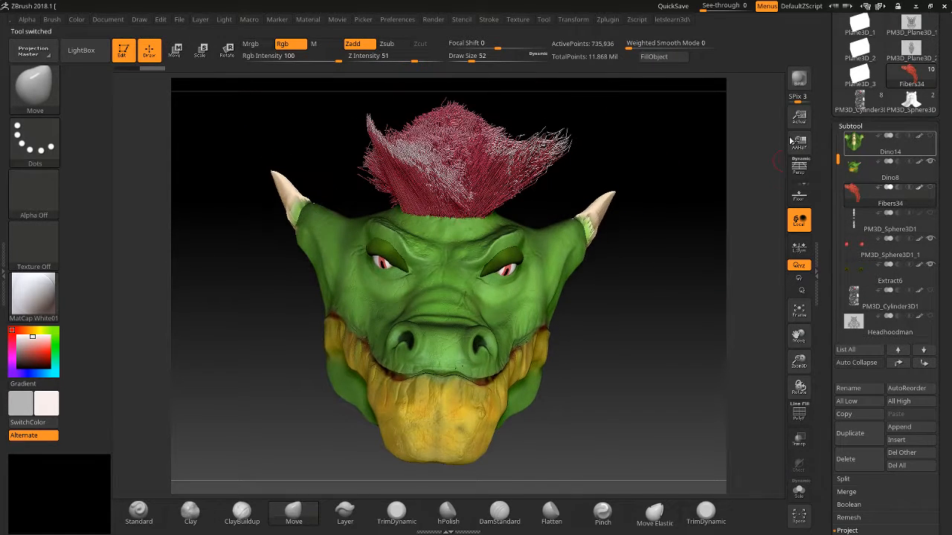
pyautogui.click(799, 78)
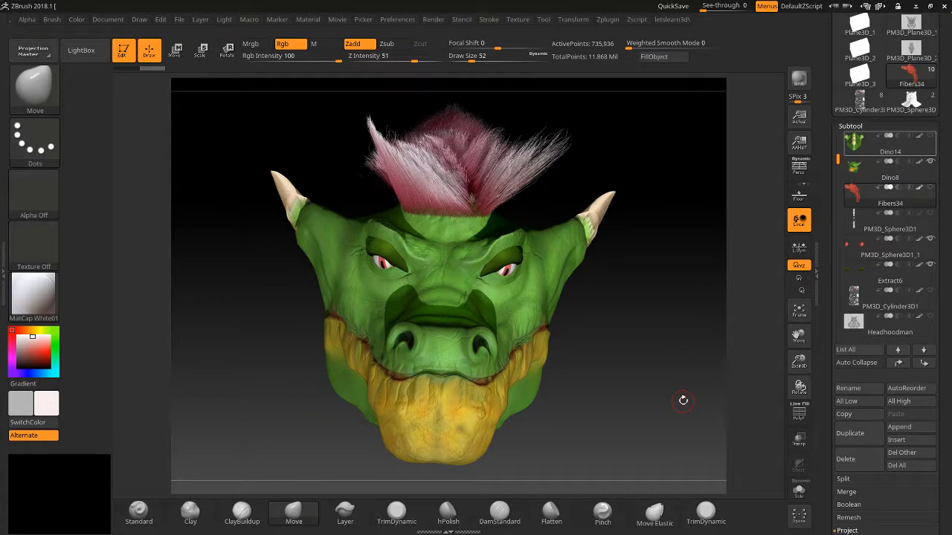
pyautogui.moveTo(682, 397); pyautogui.dragTo(696, 374)
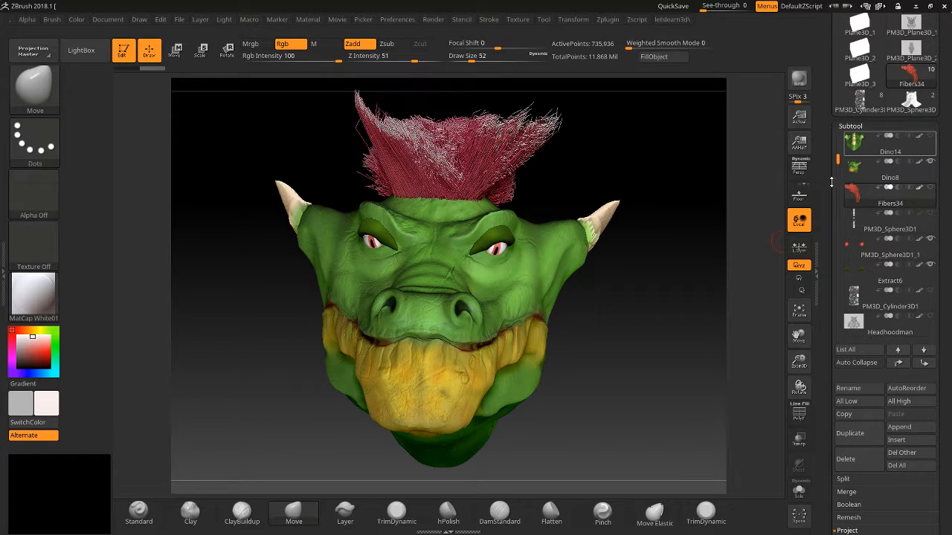
# Delete the Headhoodman subtool from the model
pyautogui.scroll(-1, 840, 193)
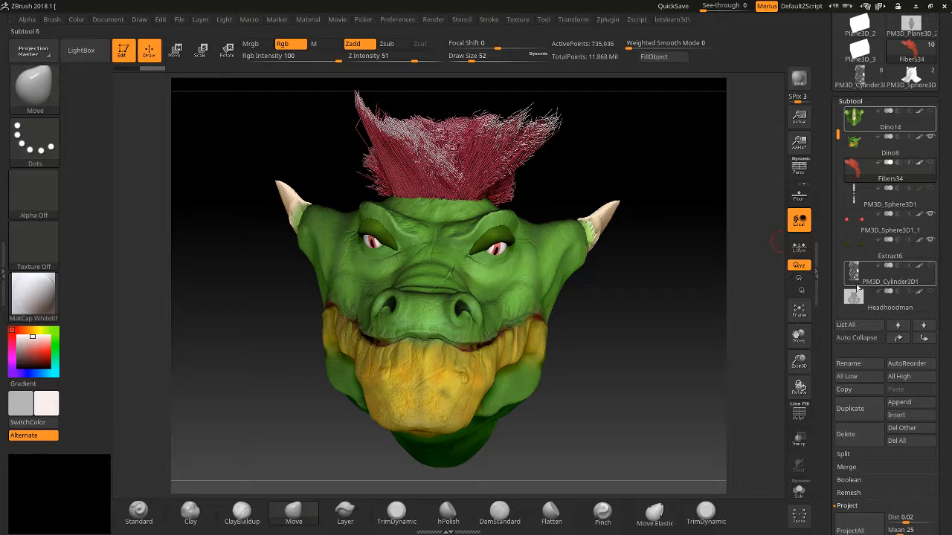
pyautogui.click(855, 297)
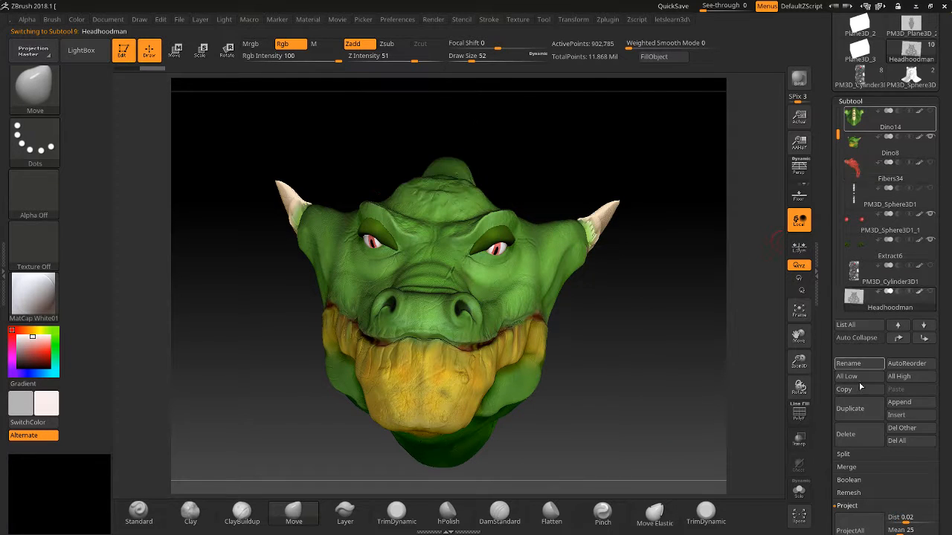
pyautogui.click(848, 434)
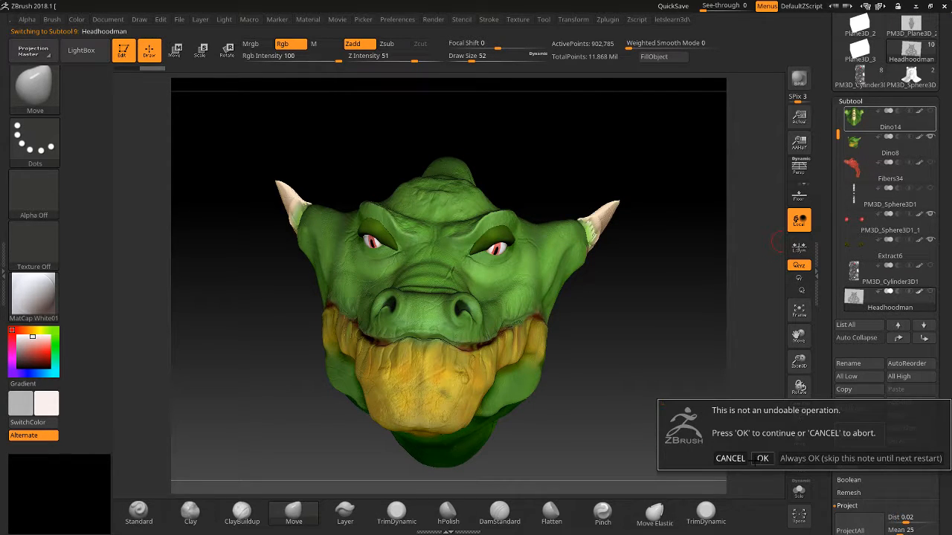
pyautogui.click(762, 458)
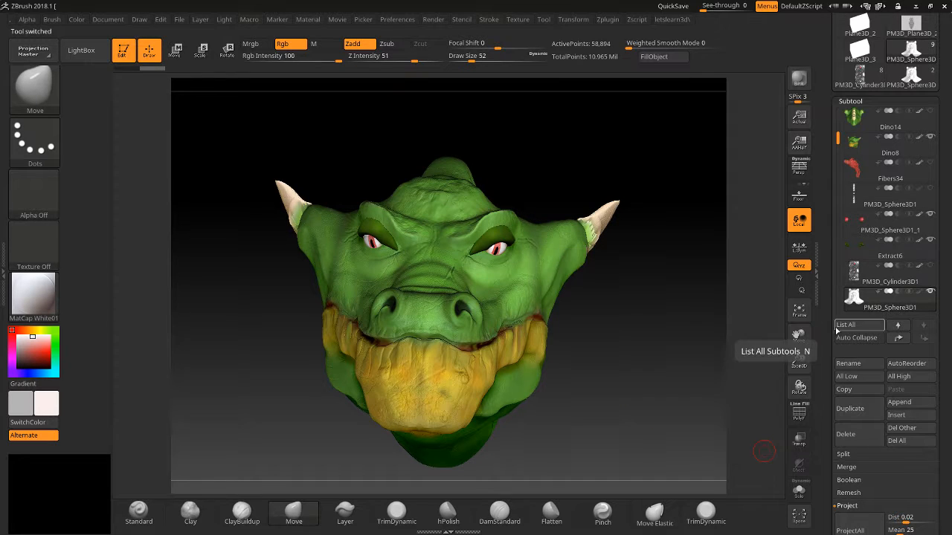
# Delete the last PM3D_Sphere3D1 subtool and the PM3D_Cylinder3D1 subtool that encloses the dinosaur head
pyautogui.click(899, 403)
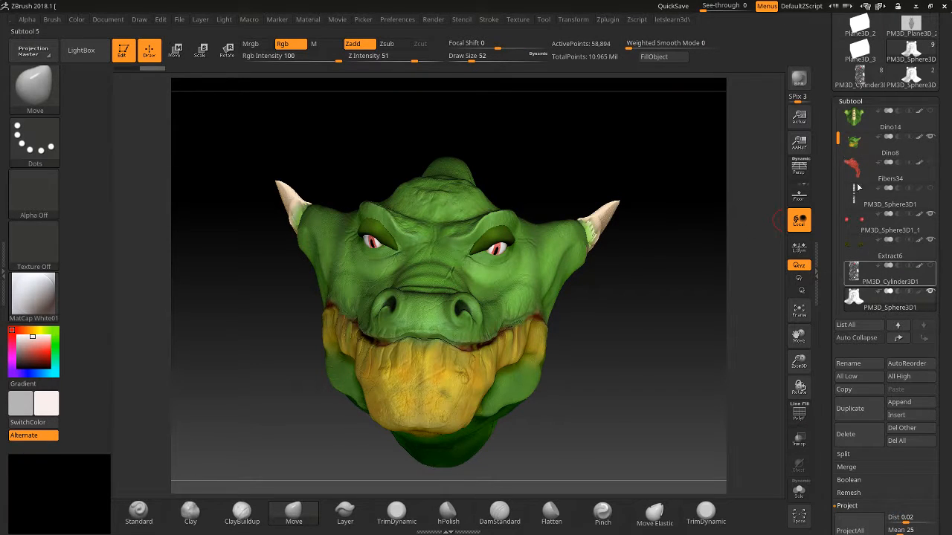
pyautogui.moveTo(859, 306)
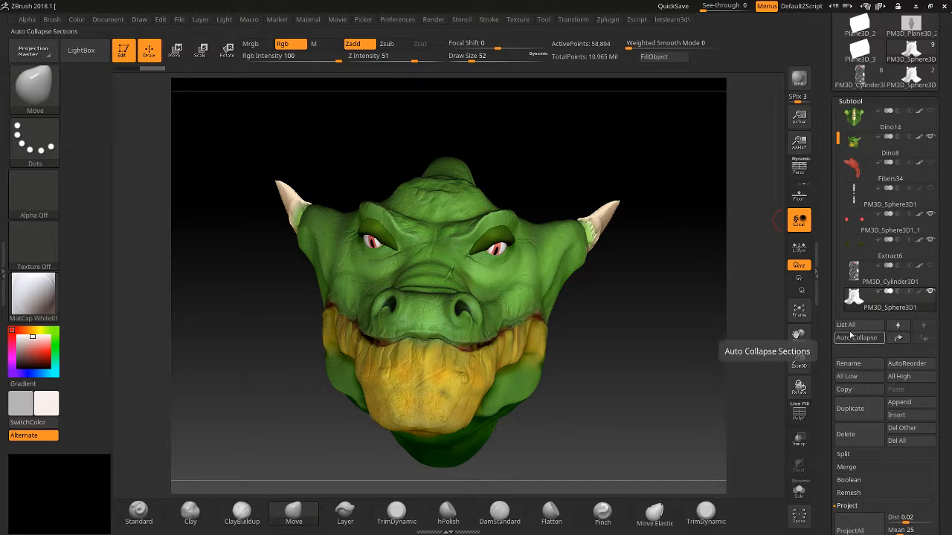
pyautogui.click(843, 440)
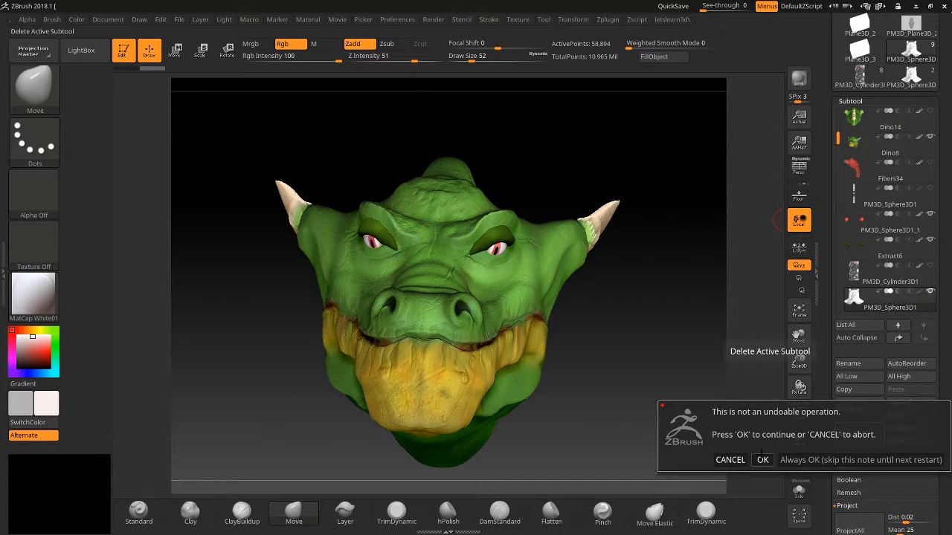
pyautogui.click(760, 458)
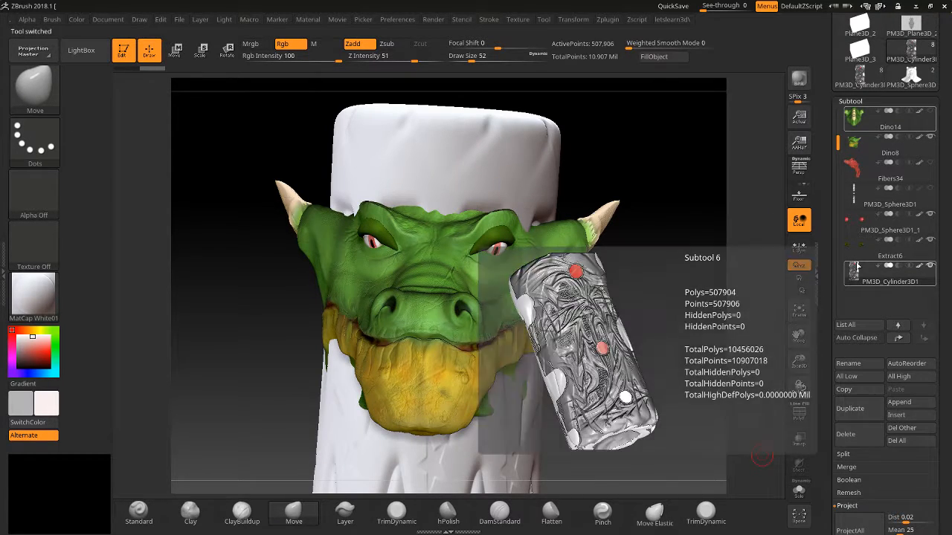
pyautogui.moveTo(661, 336); pyautogui.dragTo(656, 287)
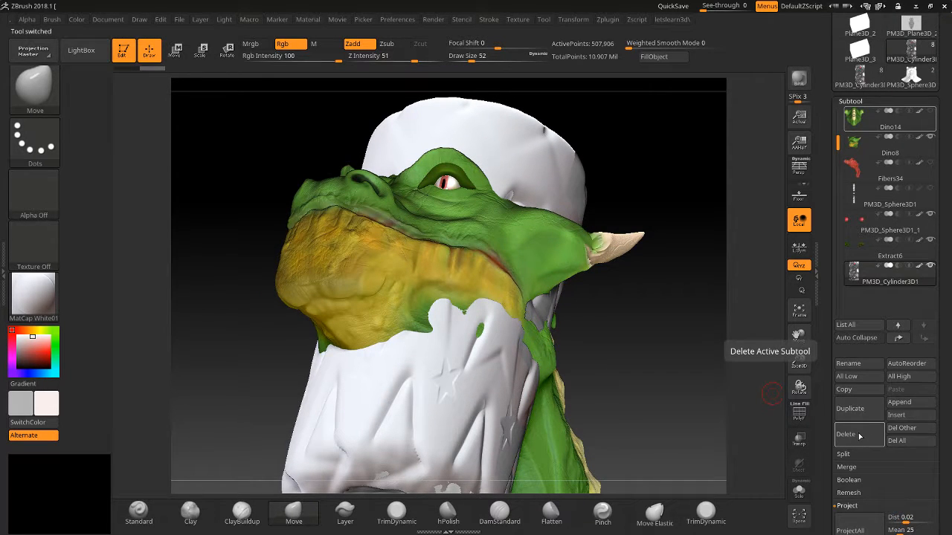
pyautogui.click(847, 437)
pyautogui.click(762, 456)
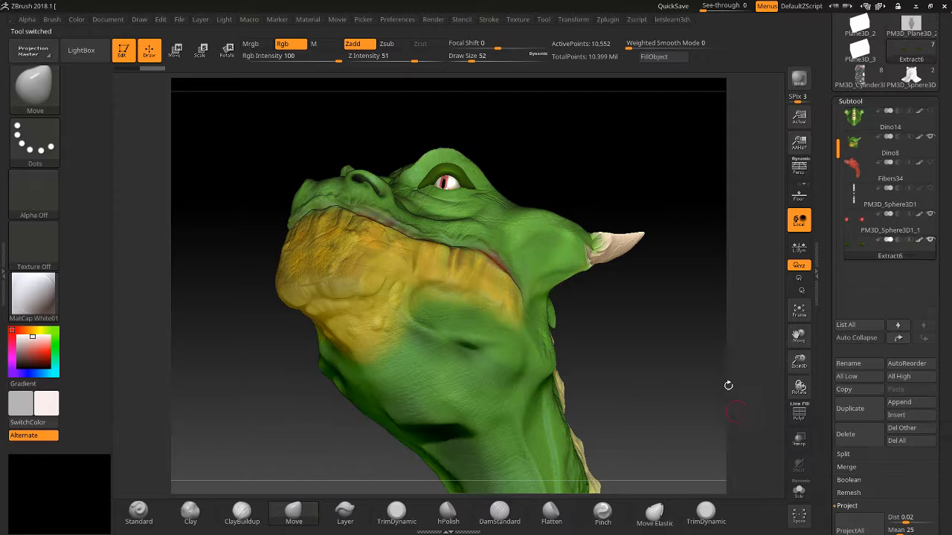
pyautogui.moveTo(665, 298); pyautogui.dragTo(771, 287)
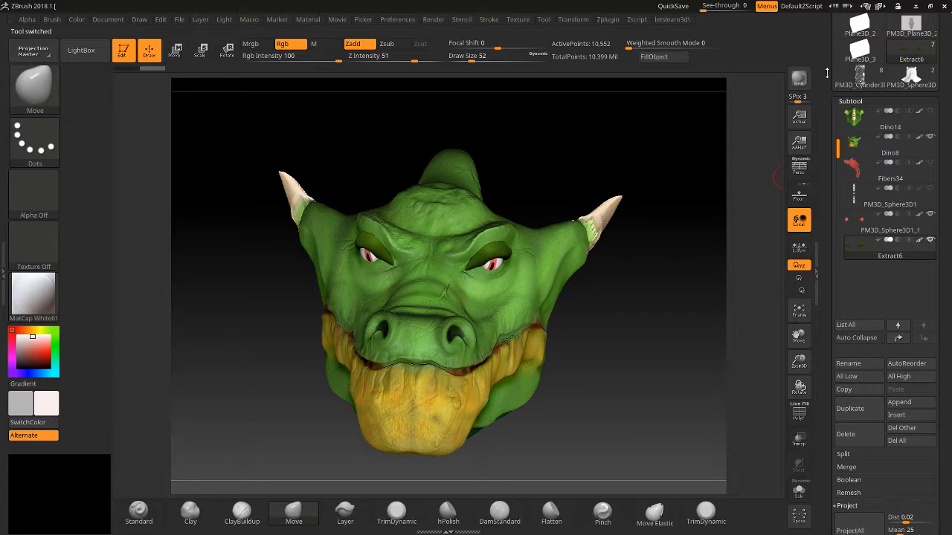
# Collapse the Scale Master and PolyGroupIt sections among the Zplugin tools
pyautogui.moveTo(827, 73); pyautogui.dragTo(824, 436)
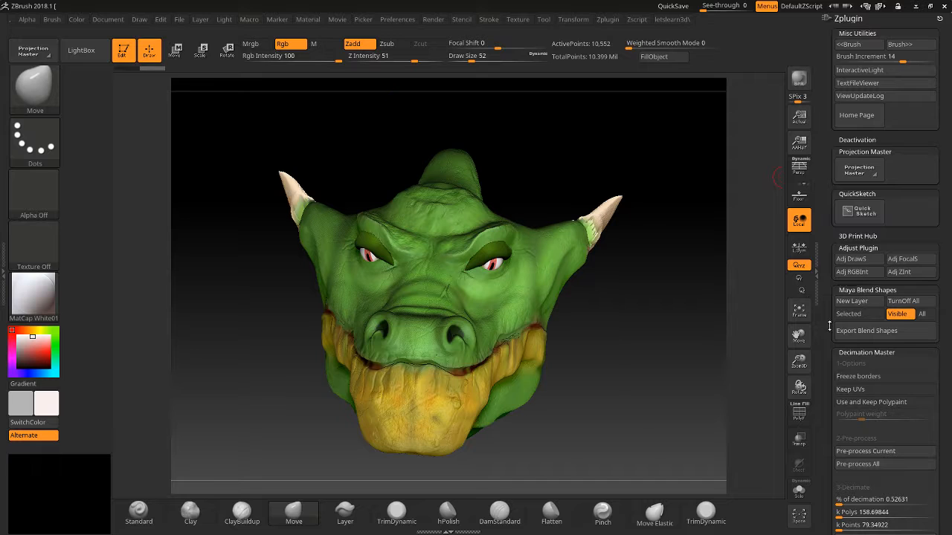
pyautogui.moveTo(828, 325); pyautogui.dragTo(863, 191)
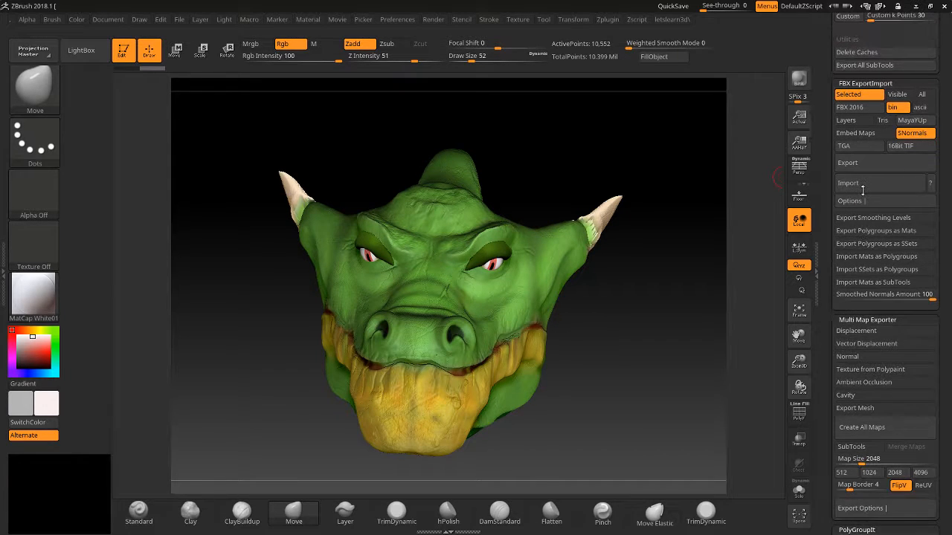
pyautogui.click(673, 21)
pyautogui.moveTo(824, 355); pyautogui.dragTo(831, 223)
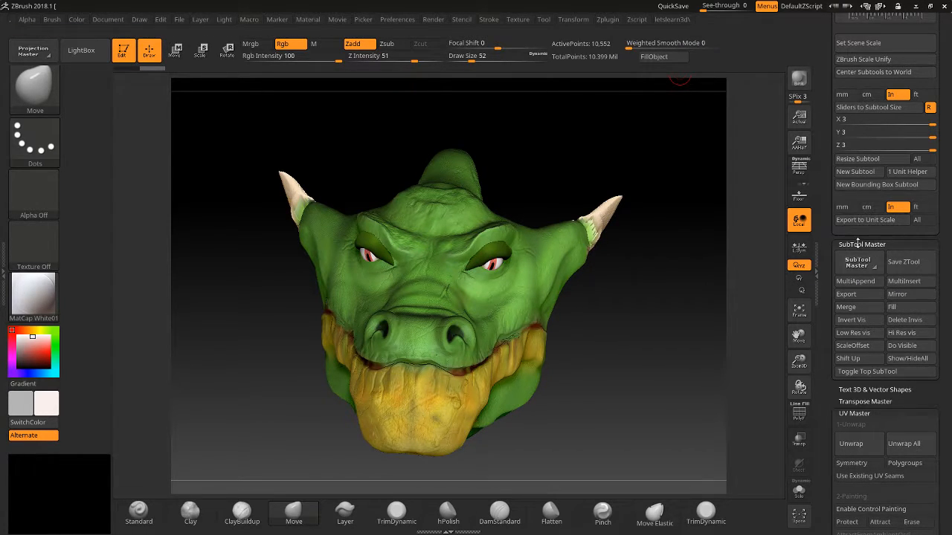
pyautogui.moveTo(829, 237); pyautogui.dragTo(832, 318)
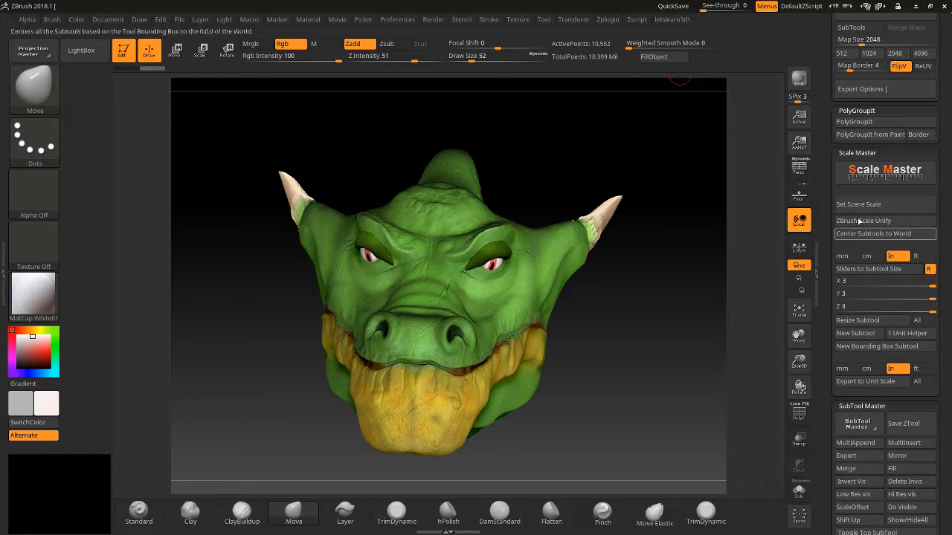
pyautogui.click(857, 152)
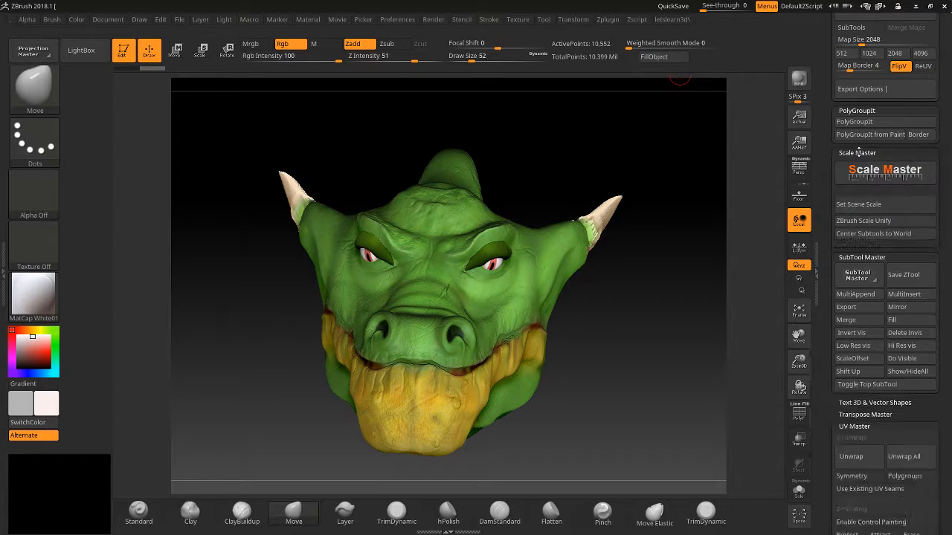
pyautogui.moveTo(827, 151); pyautogui.dragTo(829, 296)
pyautogui.click(848, 266)
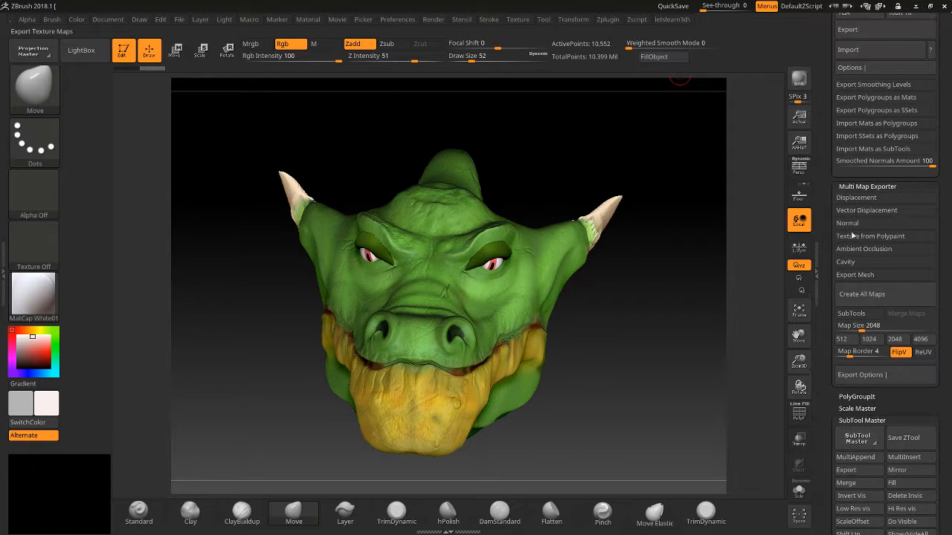
# Collapse the Multi Map Exporter and FBX ExportImport plugin sections
pyautogui.click(864, 185)
pyautogui.click(845, 185)
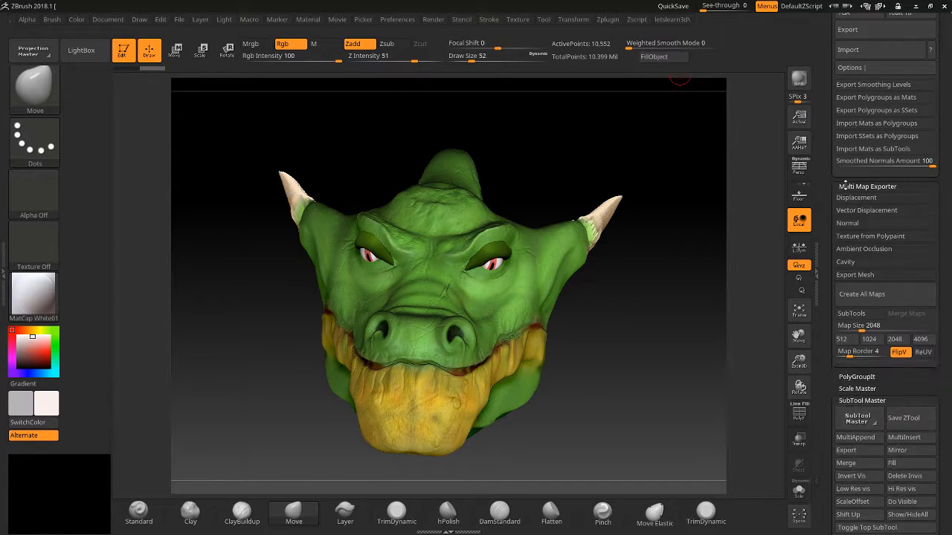
pyautogui.click(845, 185)
pyautogui.moveTo(831, 175); pyautogui.dragTo(826, 267)
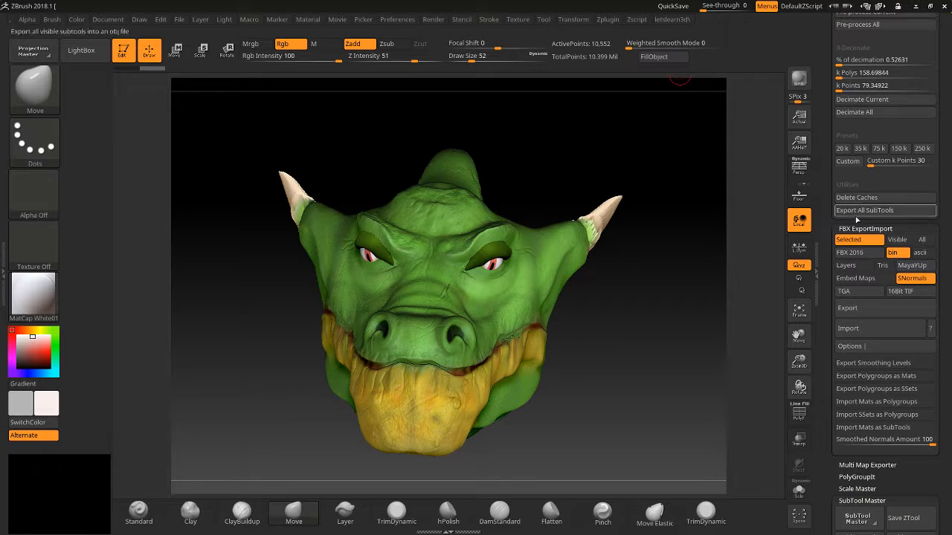
pyautogui.click(860, 229)
# Collapse the Decimation Master and Maya Blend Shapes plugin sections
pyautogui.moveTo(825, 199); pyautogui.dragTo(831, 387)
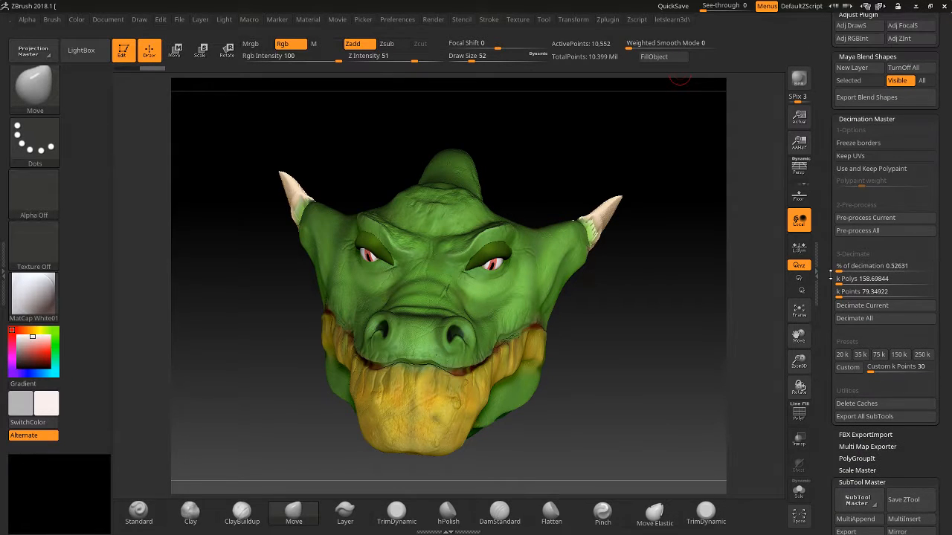
pyautogui.click(859, 118)
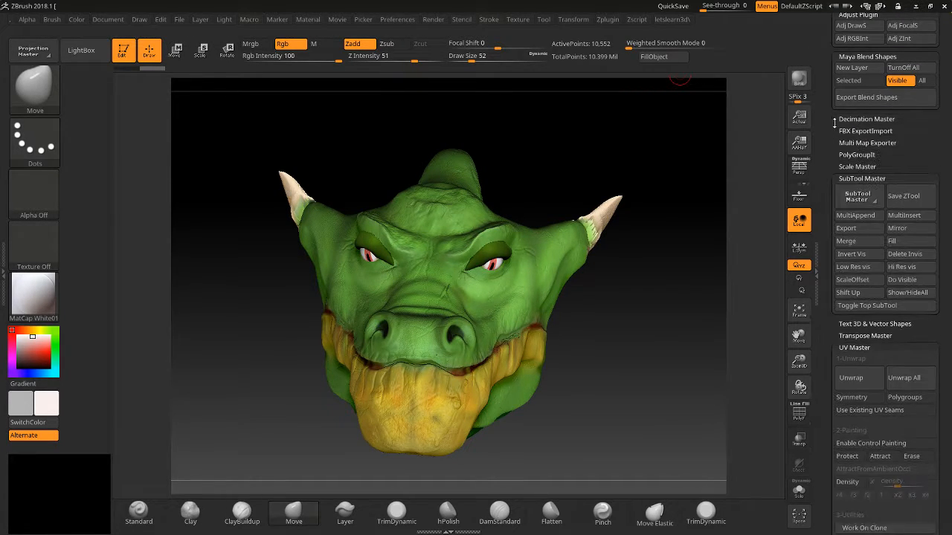
pyautogui.moveTo(829, 123); pyautogui.dragTo(824, 222)
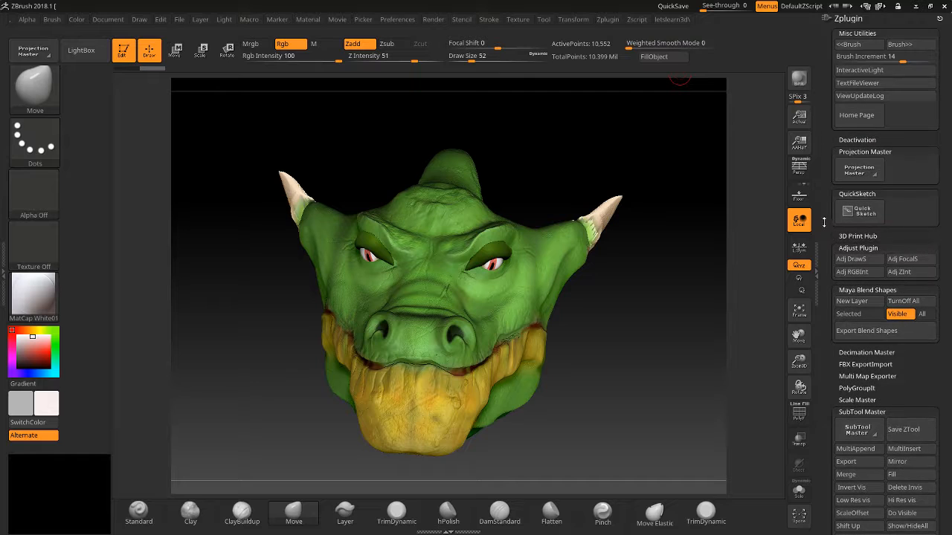
pyautogui.click(855, 287)
# Collapse the QuickSketch section and briefly expand and close the 3D Print Hub and Deactivation sections
pyautogui.click(857, 236)
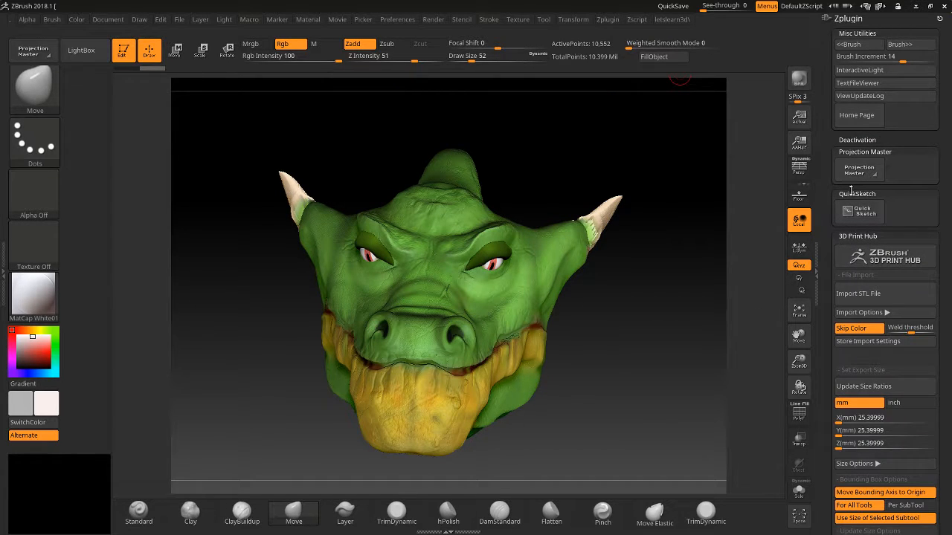
pyautogui.click(850, 194)
pyautogui.click(850, 141)
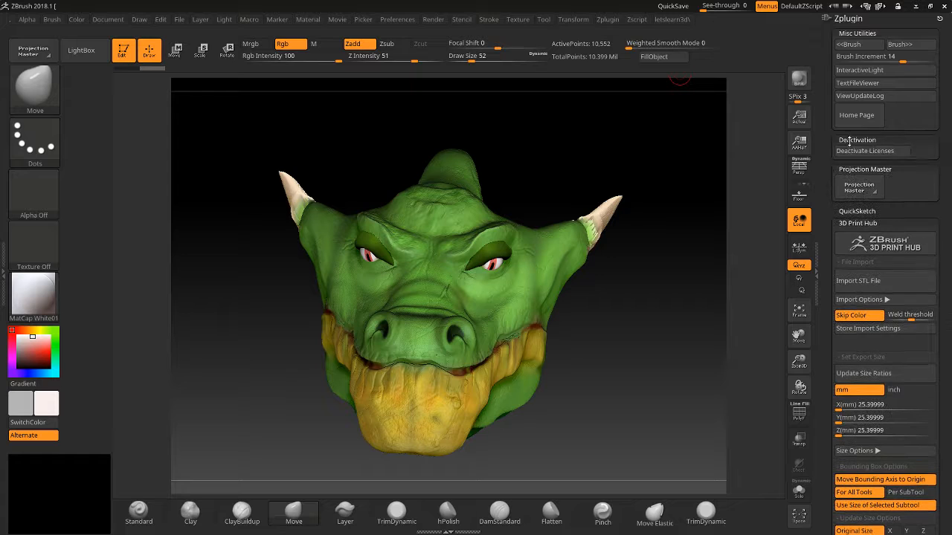
pyautogui.click(857, 140)
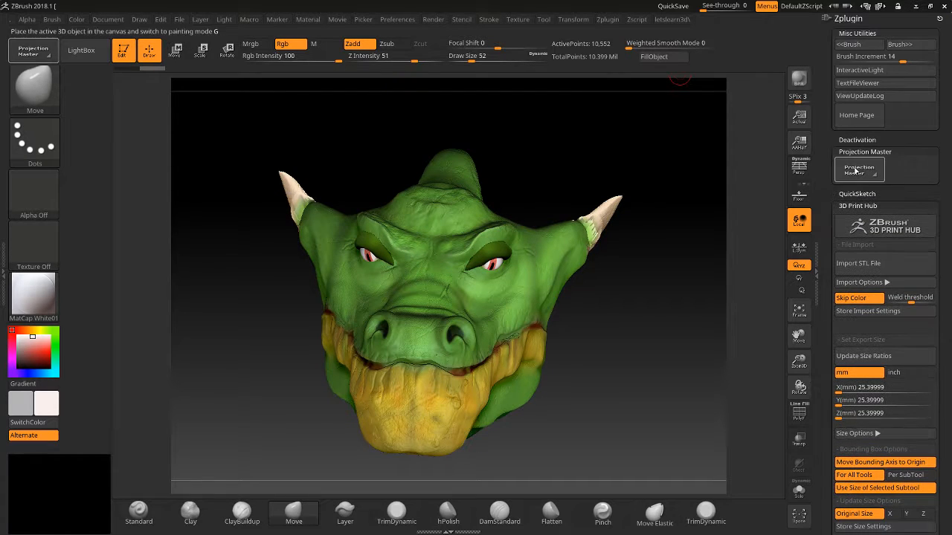
pyautogui.click(856, 206)
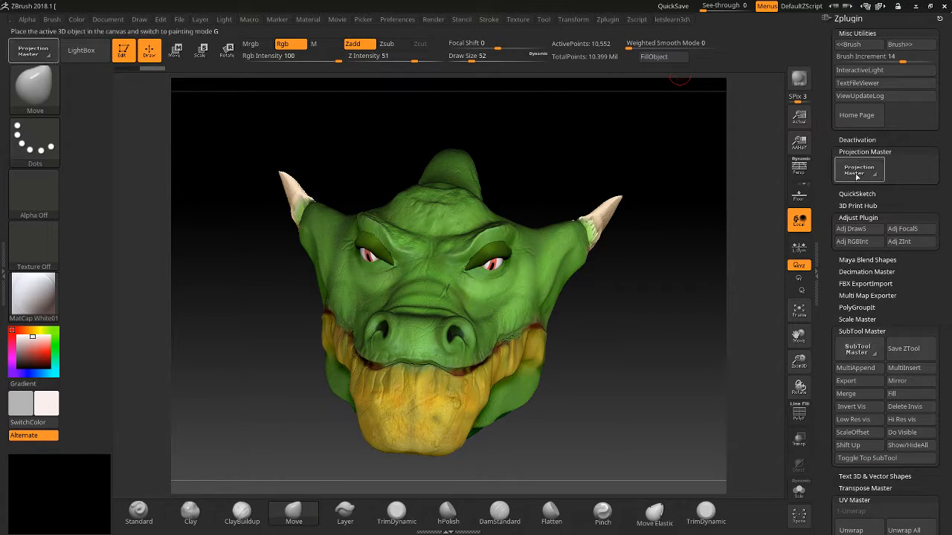
# Collapse the Projection Master, Misc Utilities and Adjust Plugin sections among the Zplugin tools
pyautogui.click(856, 151)
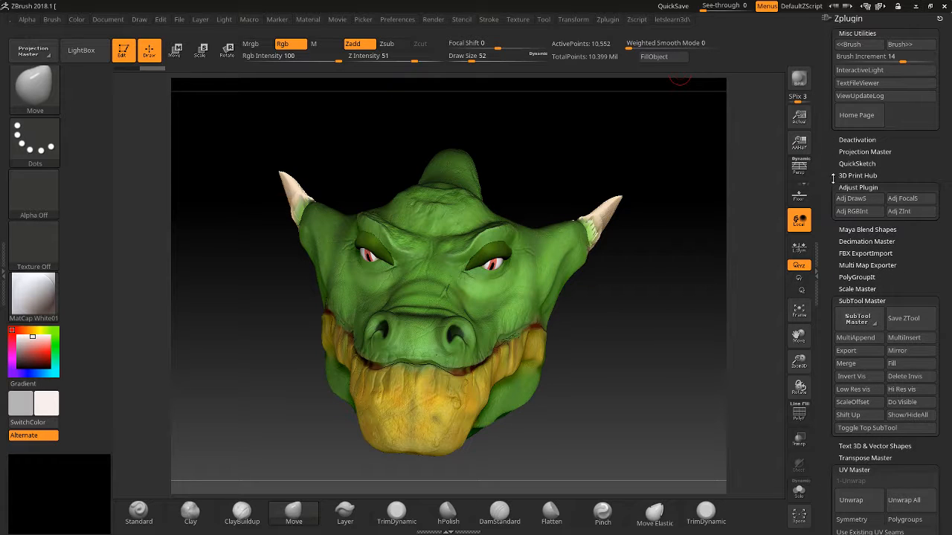
pyautogui.scroll(-3, 836, 173)
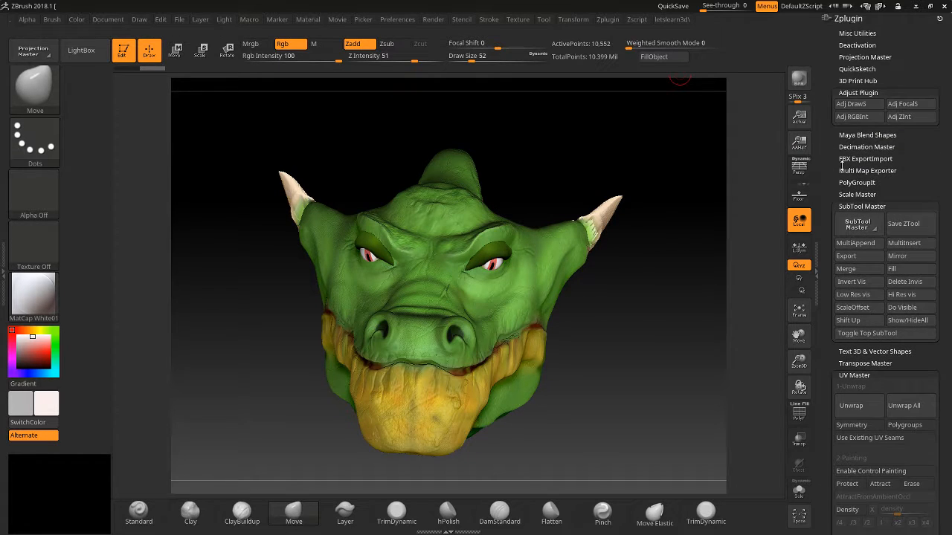
pyautogui.click(859, 91)
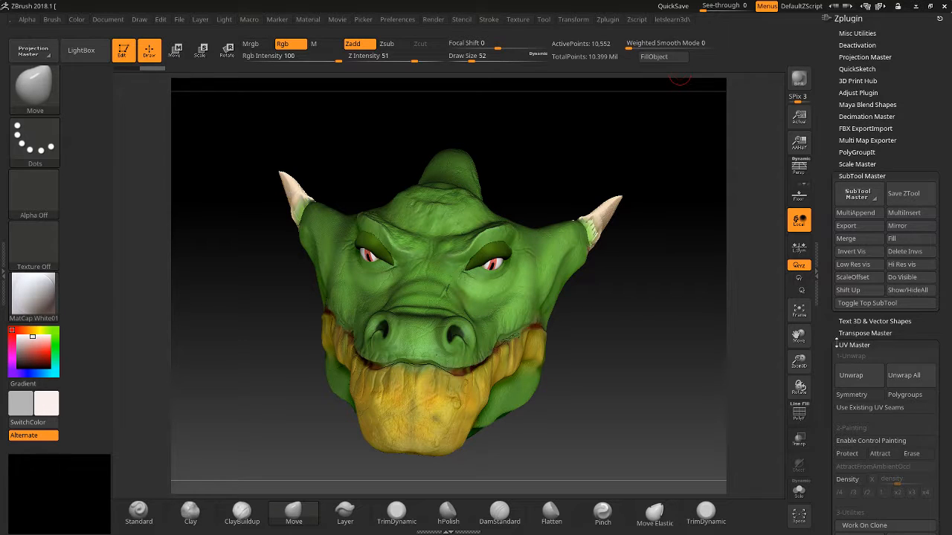
pyautogui.moveTo(839, 339); pyautogui.dragTo(835, 298)
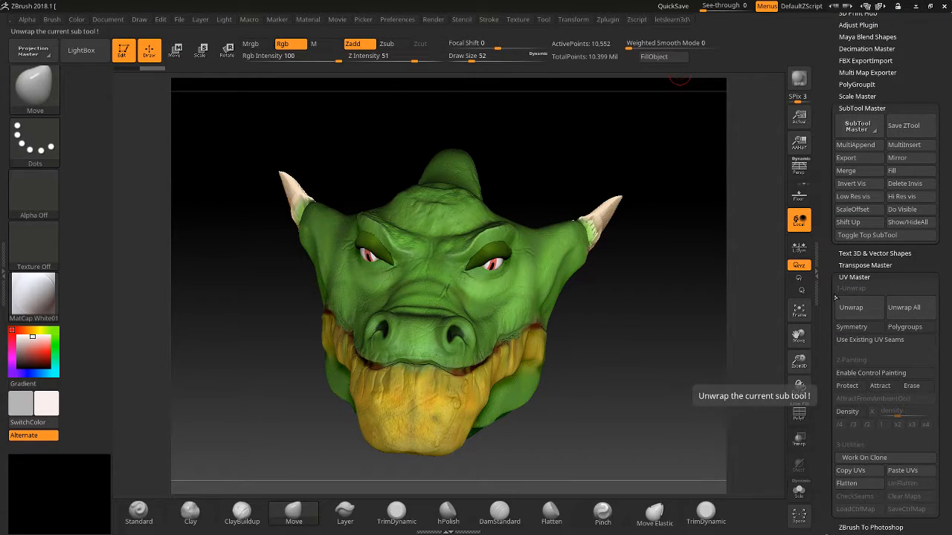
pyautogui.moveTo(833, 262); pyautogui.dragTo(832, 330)
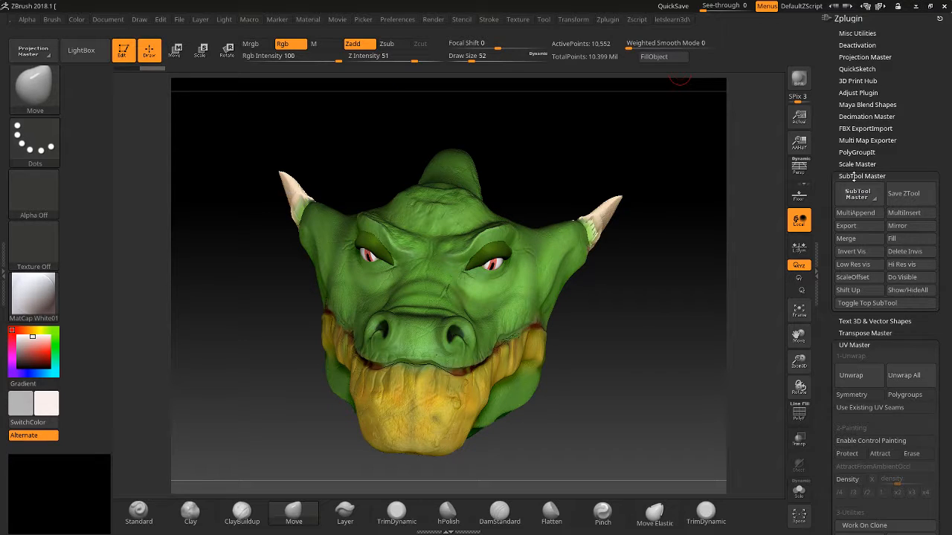
pyautogui.click(853, 177)
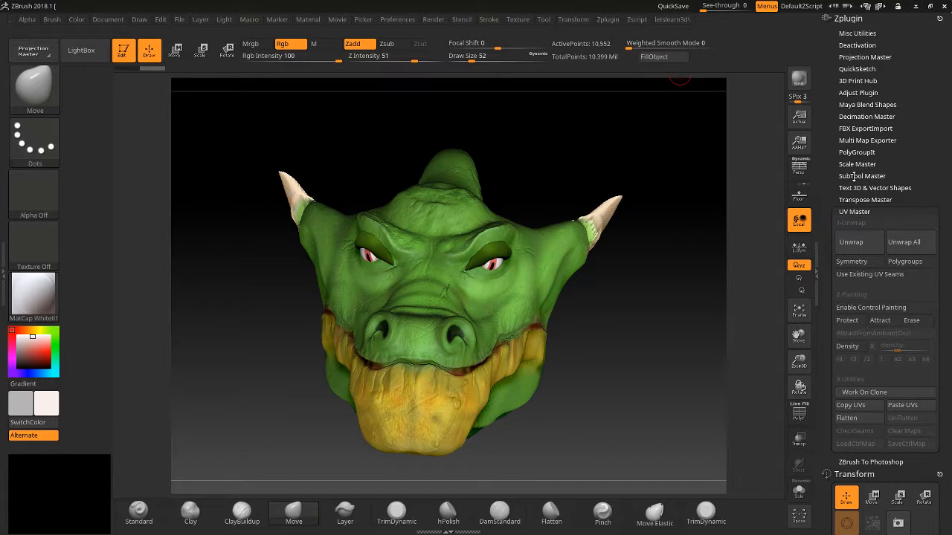
pyautogui.click(853, 177)
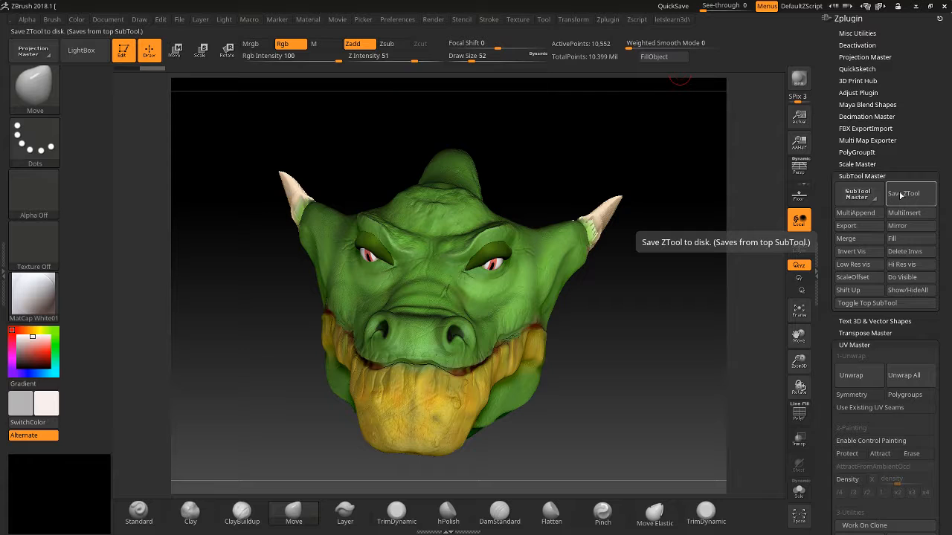
# Append the dino ZTool from the zbrushbeginner folder to the current tool with SubTool Master's Multi Append
pyautogui.click(863, 197)
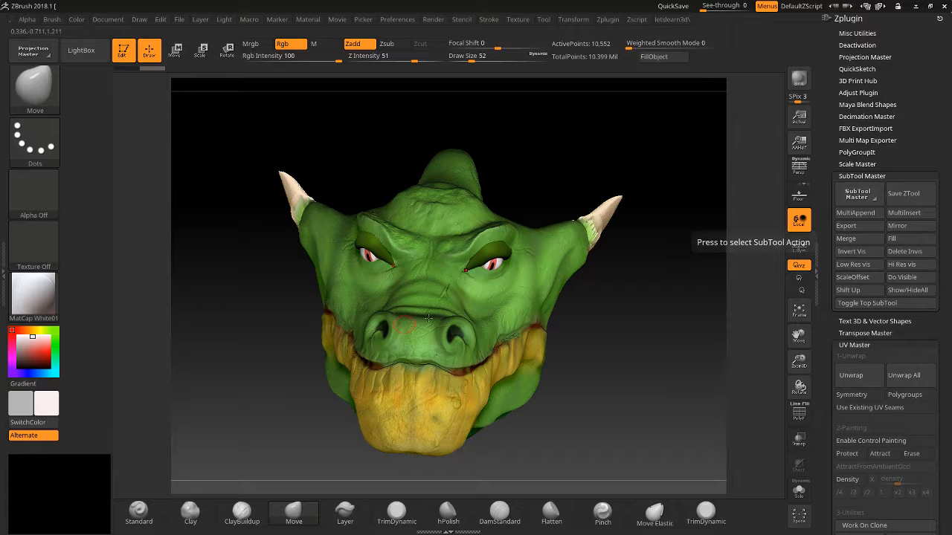
pyautogui.click(858, 193)
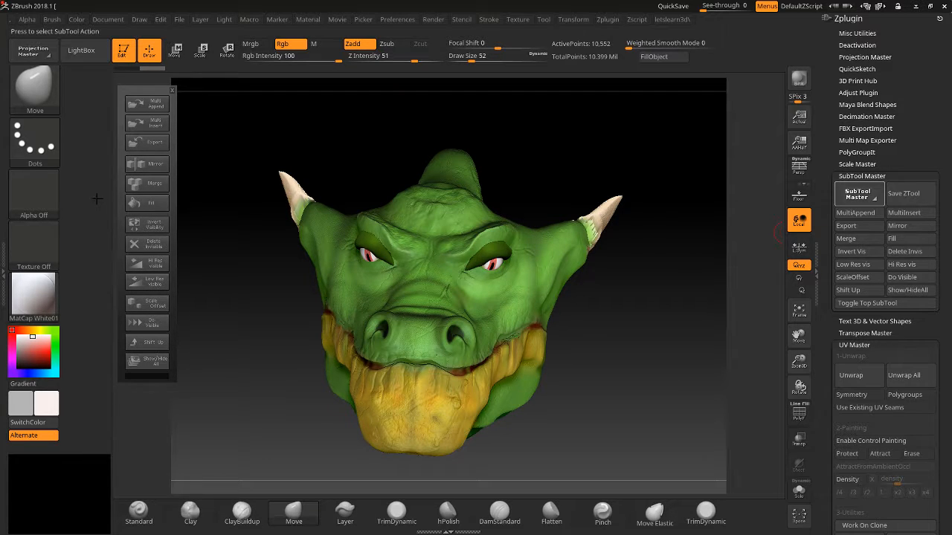
pyautogui.click(158, 127)
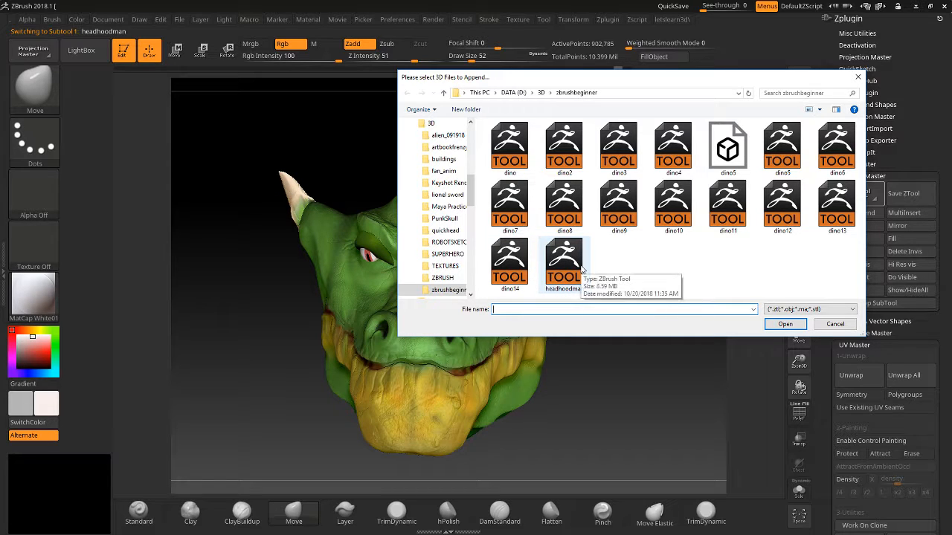
pyautogui.click(509, 147)
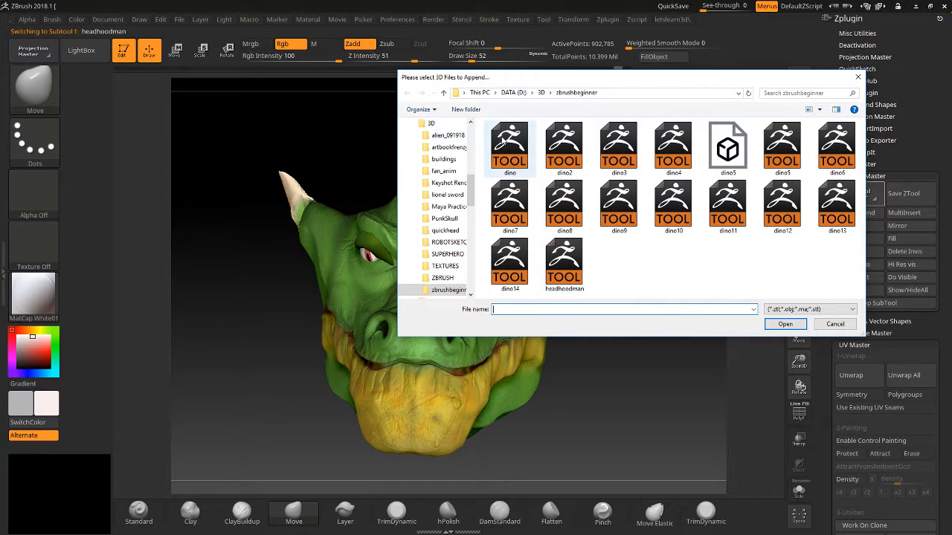
pyautogui.click(787, 325)
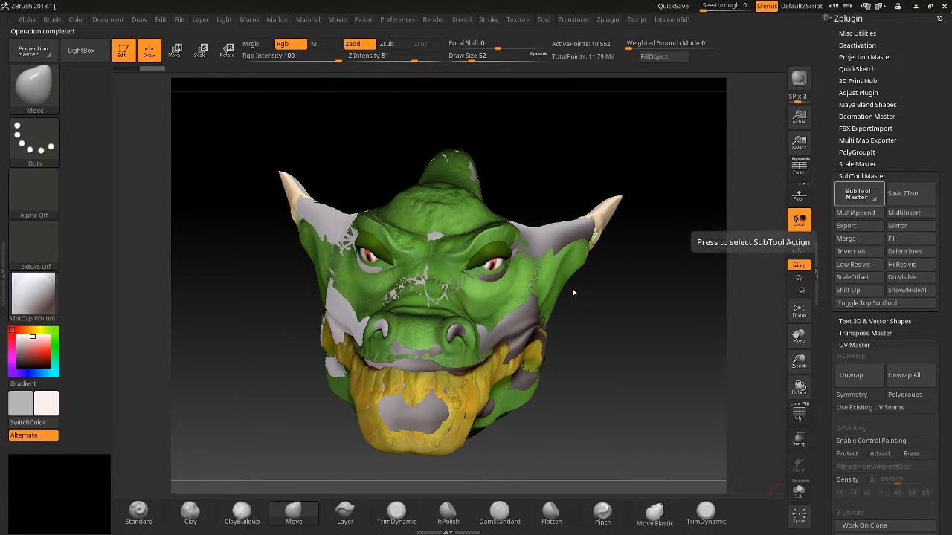
# Make headhoodman the active subtool and examine the appended Dino subtool alongside Dino8 in the subtool list
pyautogui.moveTo(825, 253); pyautogui.dragTo(811, 37)
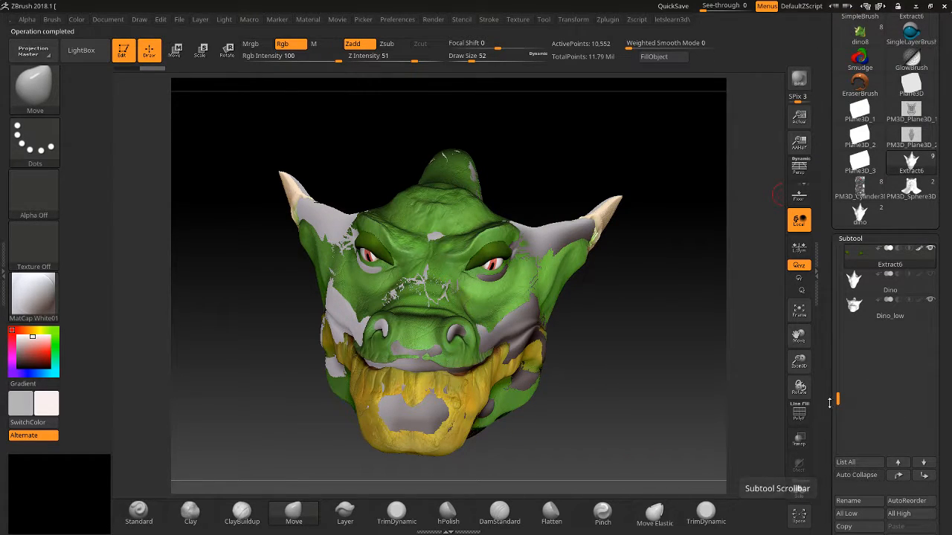
pyautogui.moveTo(837, 401); pyautogui.dragTo(833, 246)
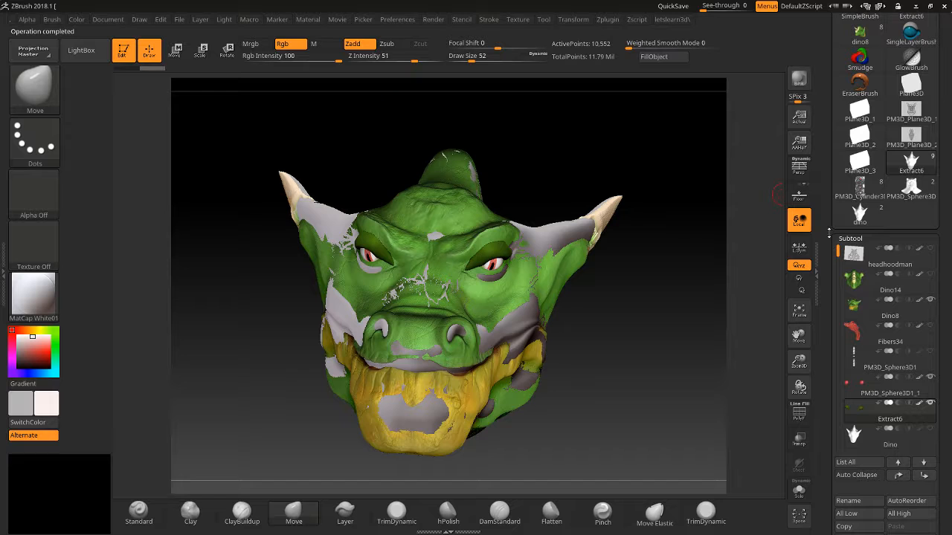
pyautogui.click(854, 254)
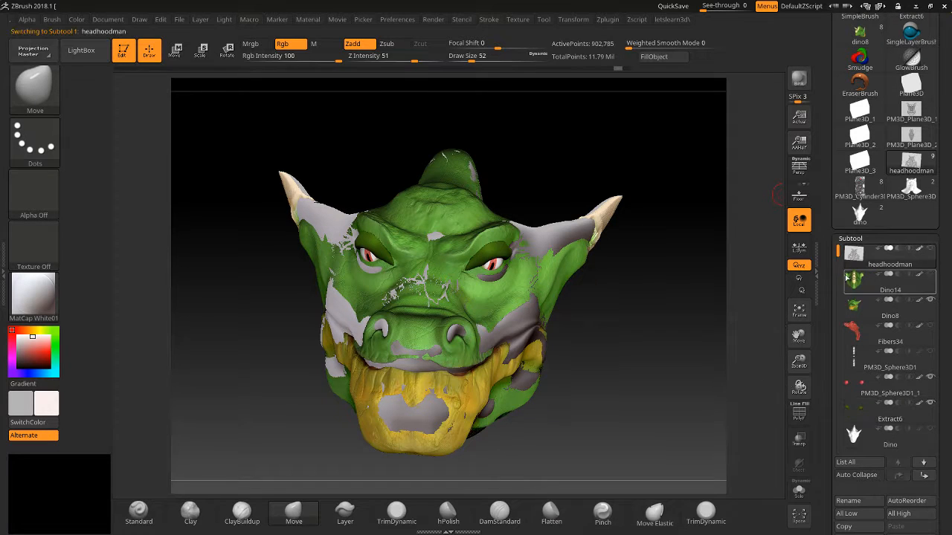
pyautogui.moveTo(853, 434)
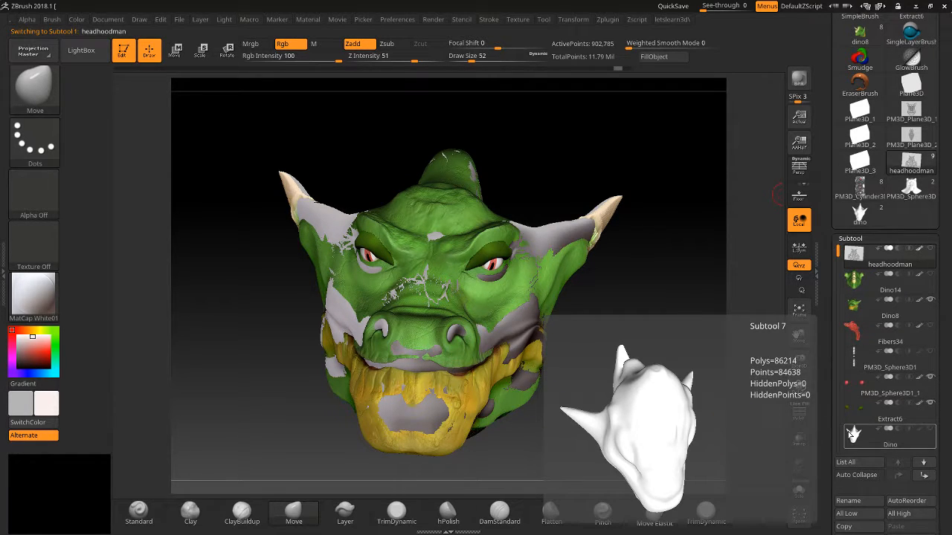
pyautogui.moveTo(855, 320)
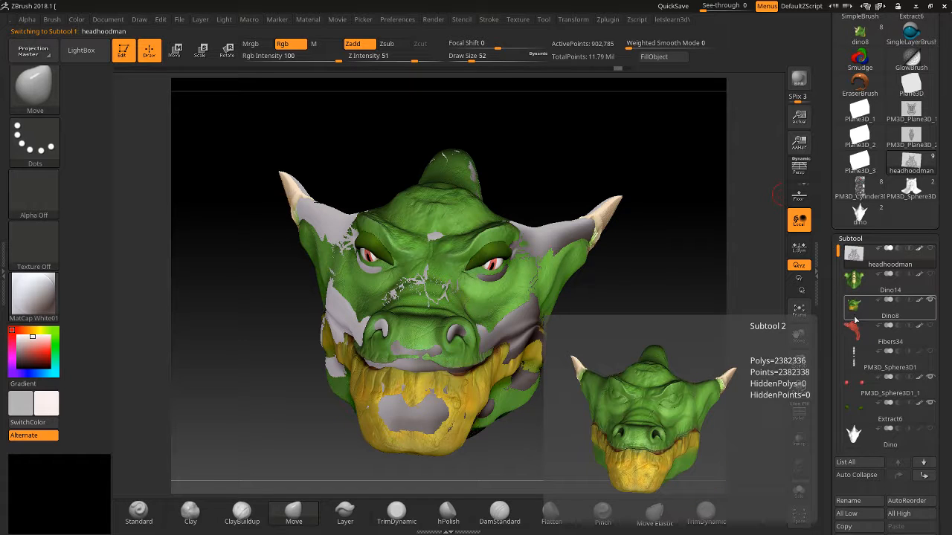
# Try SubTool Master's Export in OBJ format with Clear Masking and Show Hidden Points enabled, using the headhoodman file prefix
pyautogui.moveTo(824, 319); pyautogui.dragTo(800, 532)
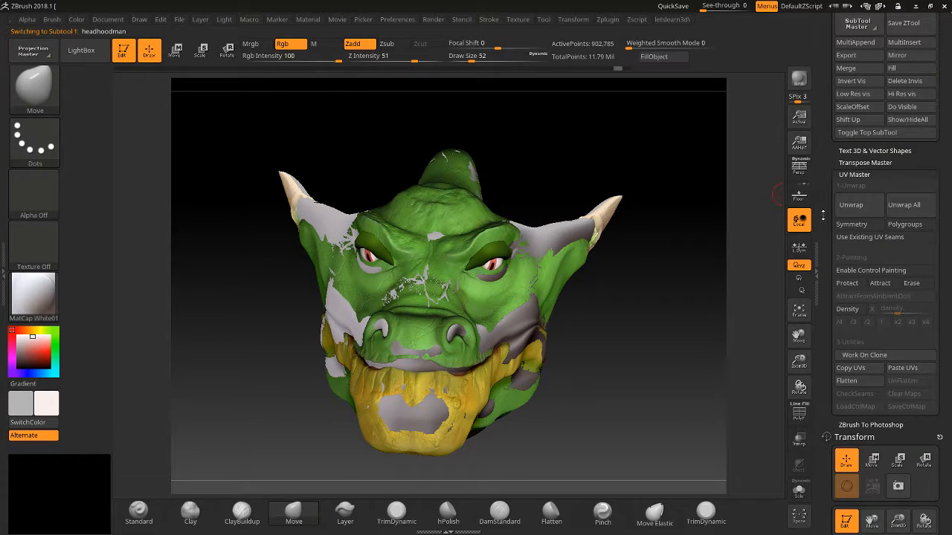
pyautogui.moveTo(823, 215); pyautogui.dragTo(813, 296)
pyautogui.click(857, 195)
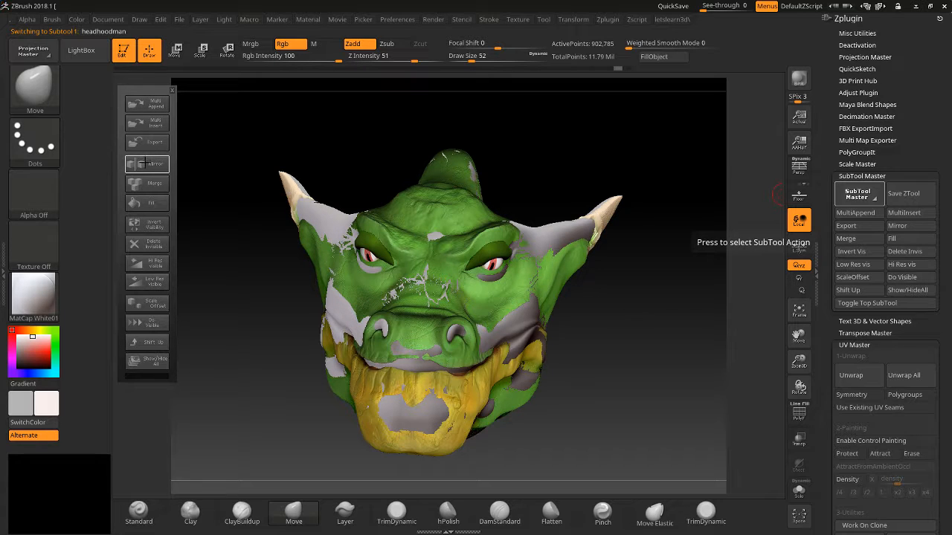
pyautogui.click(148, 142)
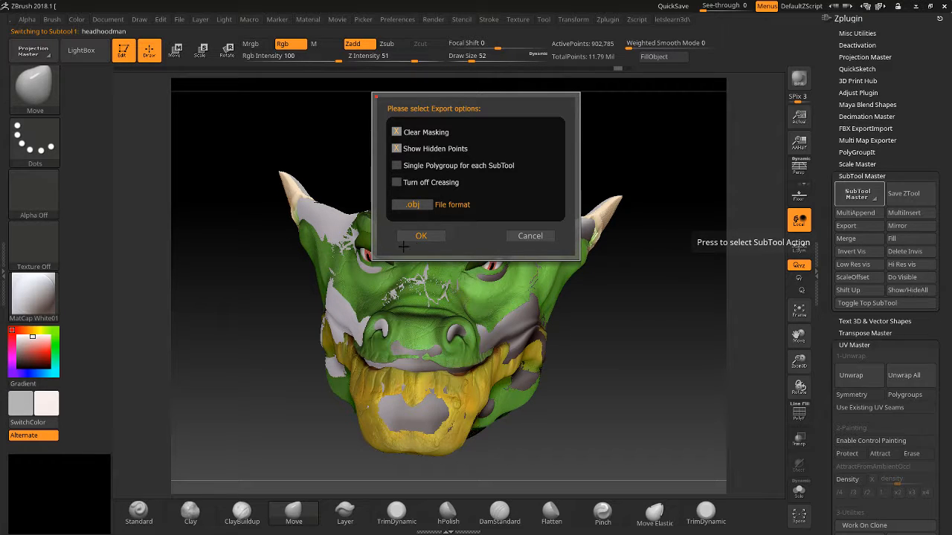
pyautogui.click(423, 237)
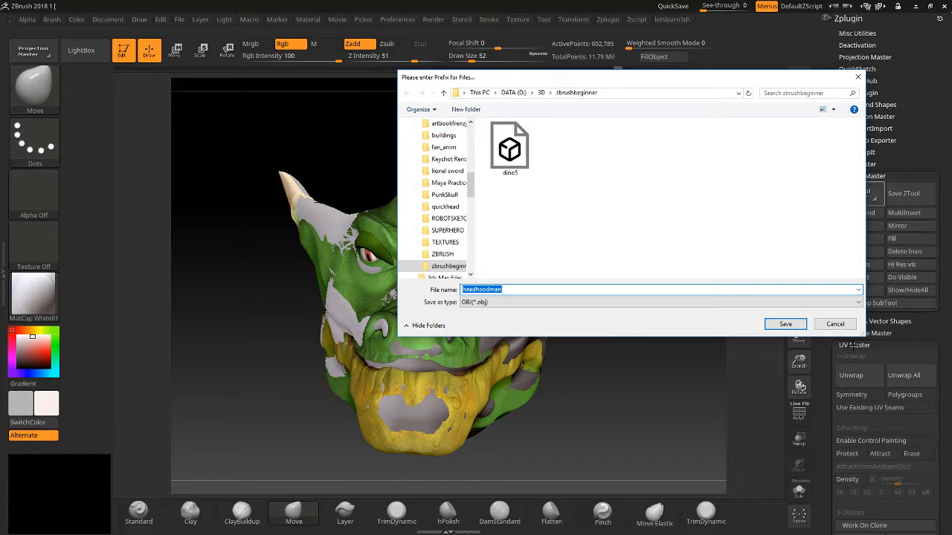
pyautogui.click(779, 325)
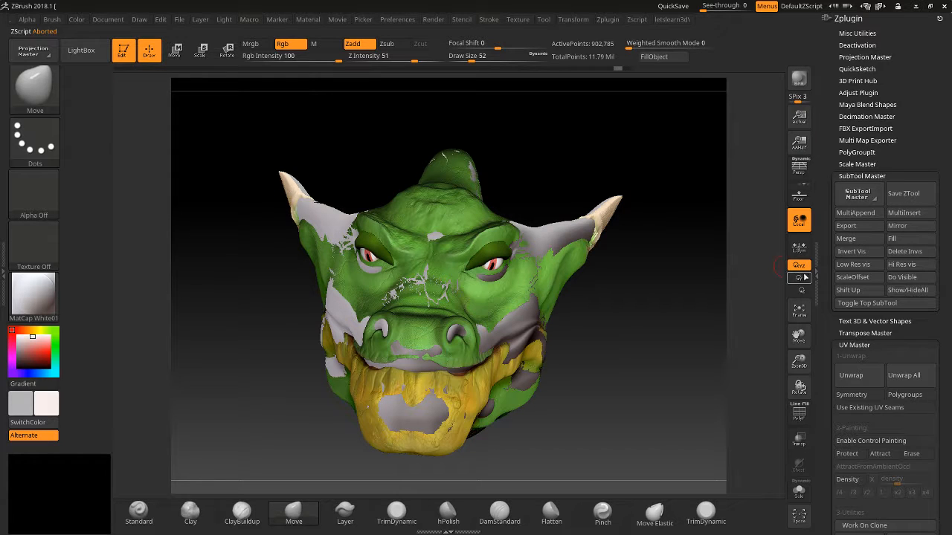
# Examine the SubTool Master action list and read the Multi Append and Multi Insert descriptions
pyautogui.click(866, 192)
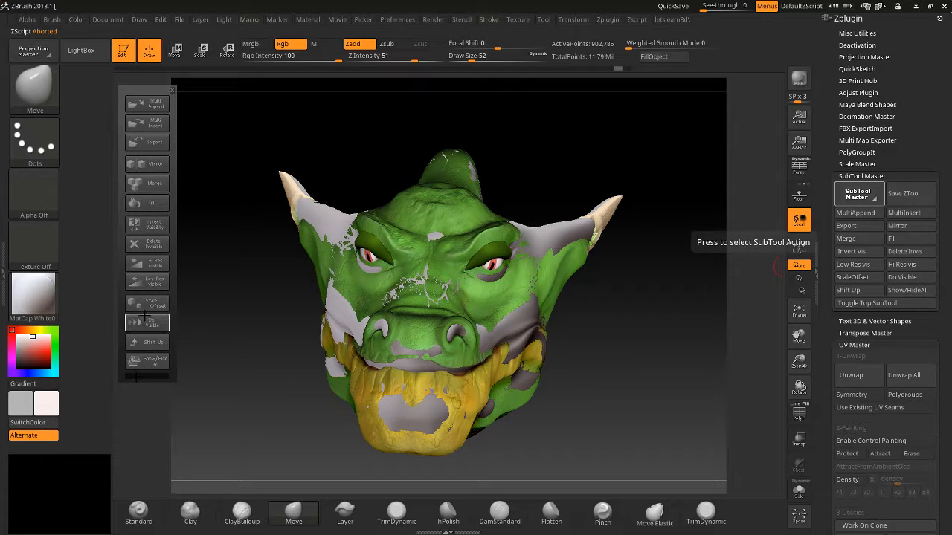
pyautogui.click(171, 90)
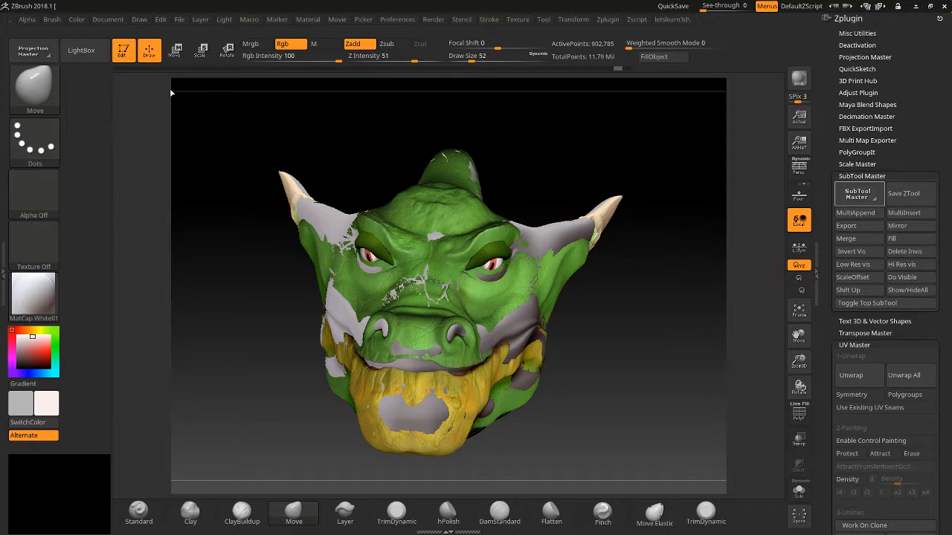
pyautogui.click(870, 198)
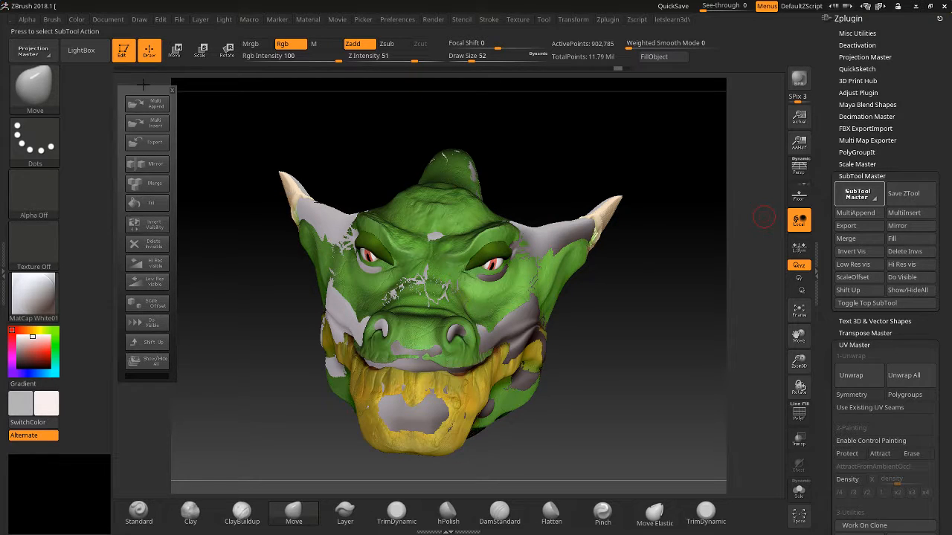
pyautogui.click(171, 89)
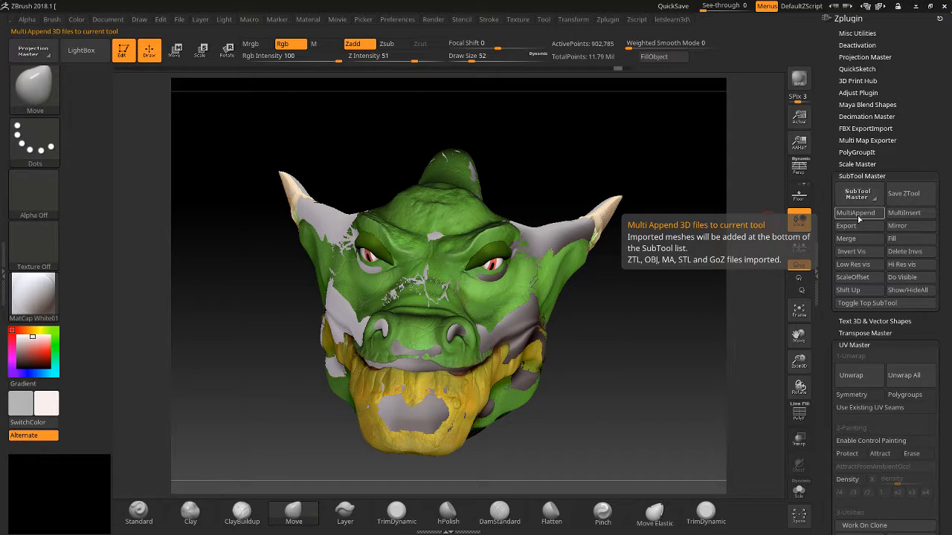
pyautogui.press('ctrl')
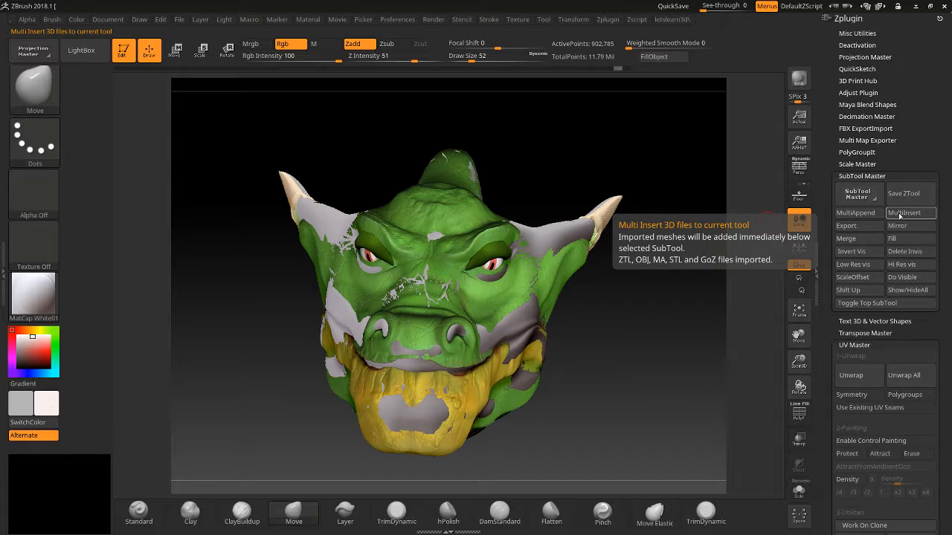
pyautogui.scroll(-5, 825, 249)
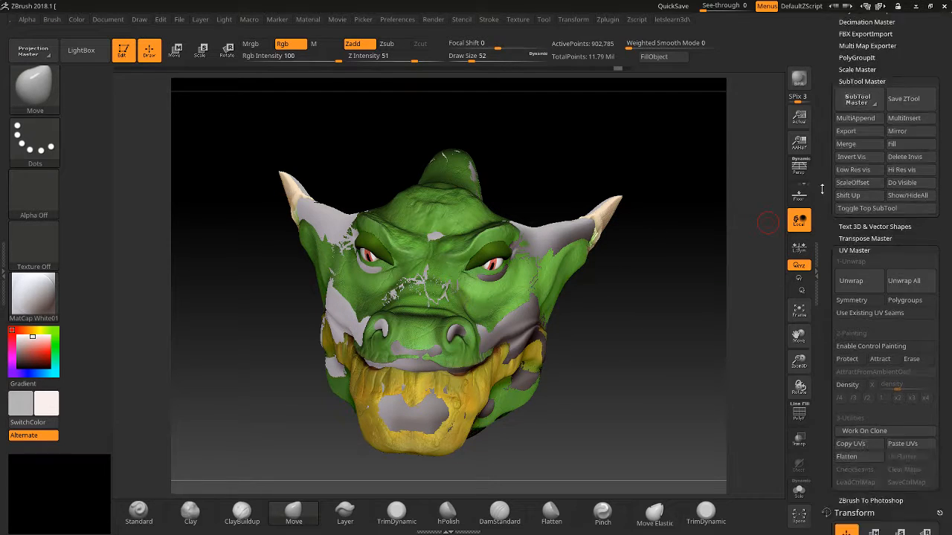
pyautogui.scroll(5, 824, 312)
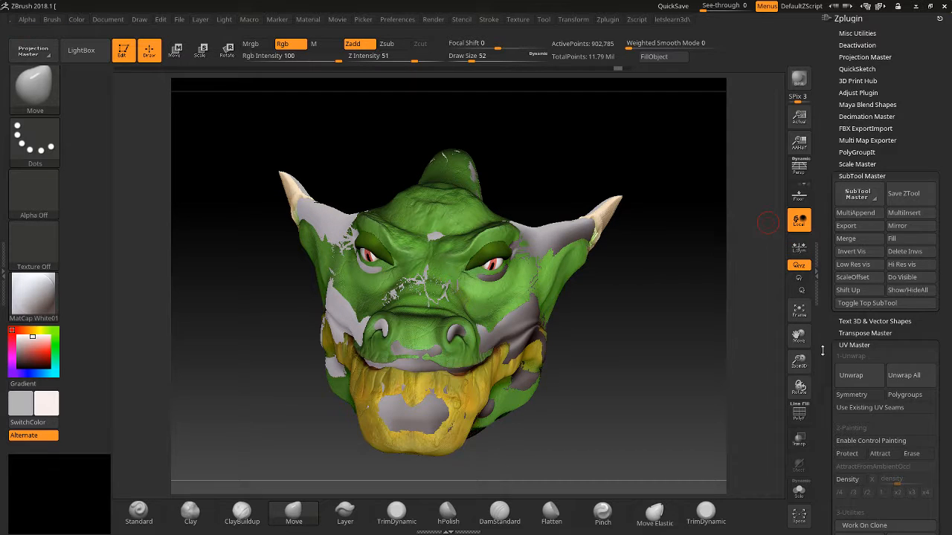
# Hide and show the Dino8 subtool again, and permanently delete the headhoodman subtool
pyautogui.moveTo(823, 351); pyautogui.dragTo(827, 67)
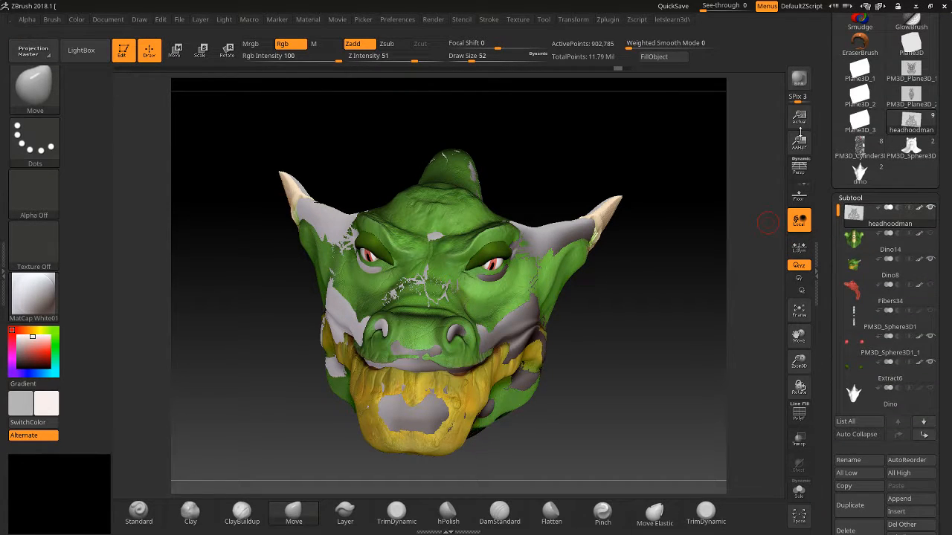
pyautogui.click(931, 260)
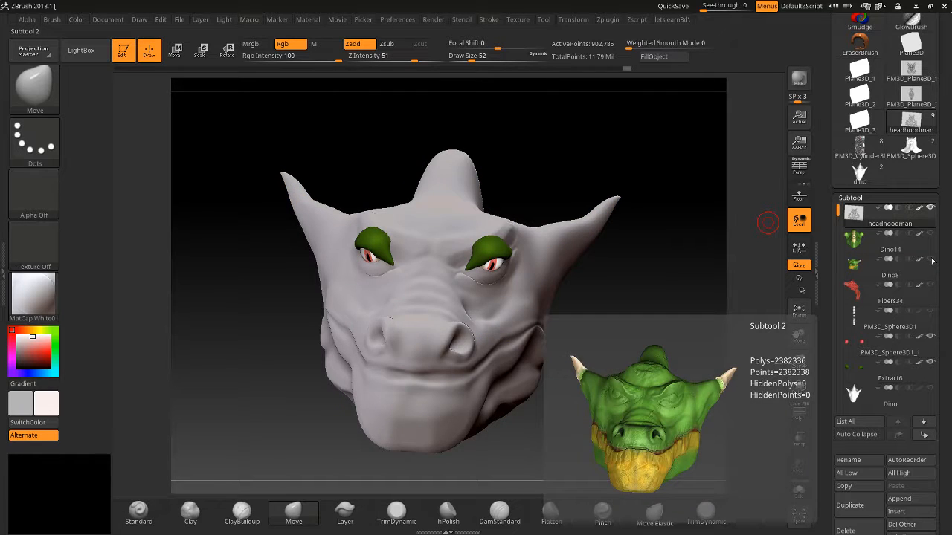
pyautogui.click(932, 261)
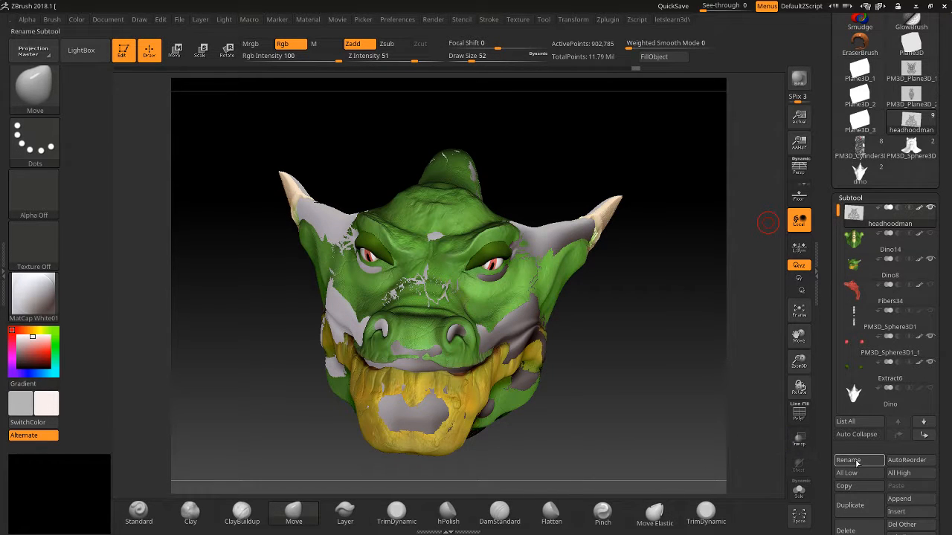
pyautogui.click(847, 530)
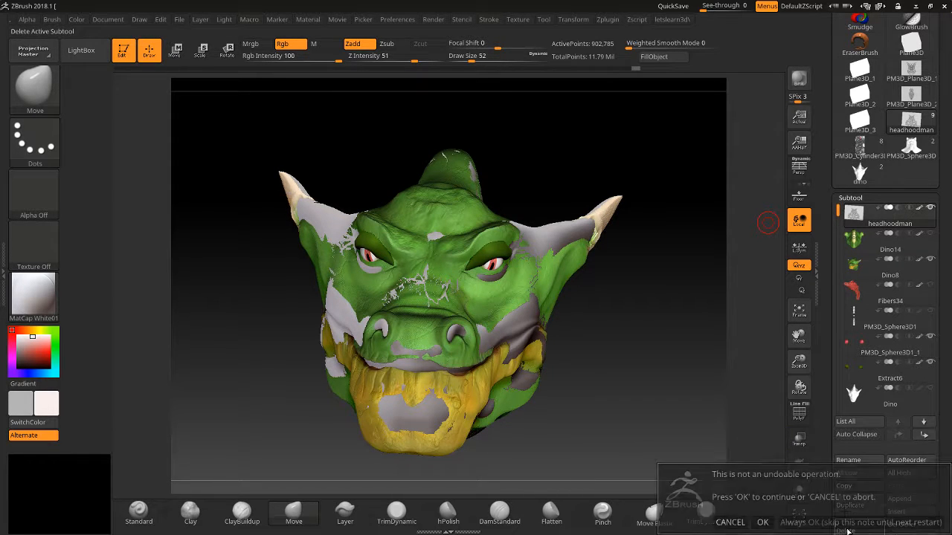
pyautogui.click(763, 523)
# Permanently delete the Dino_low and Dino subtools from the dinosaur head
pyautogui.moveTo(837, 215); pyautogui.dragTo(838, 251)
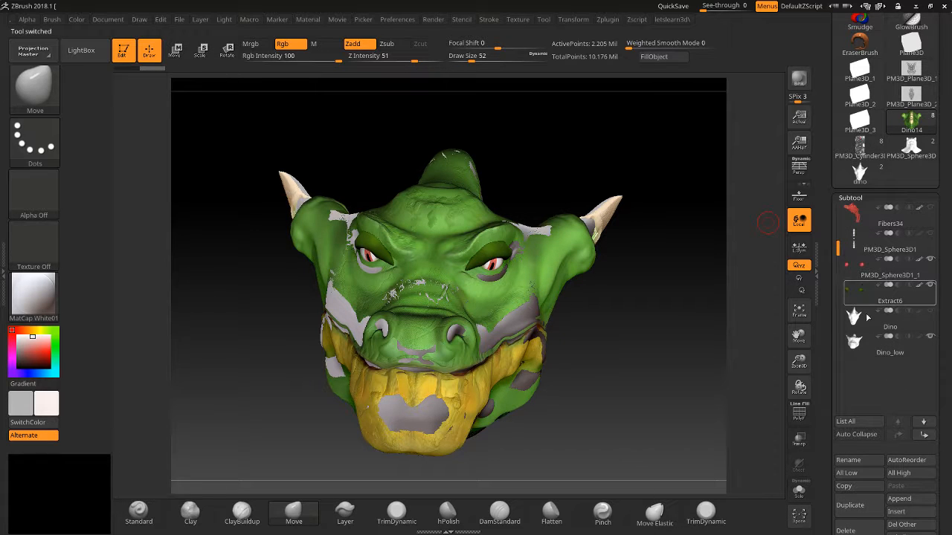
pyautogui.click(857, 339)
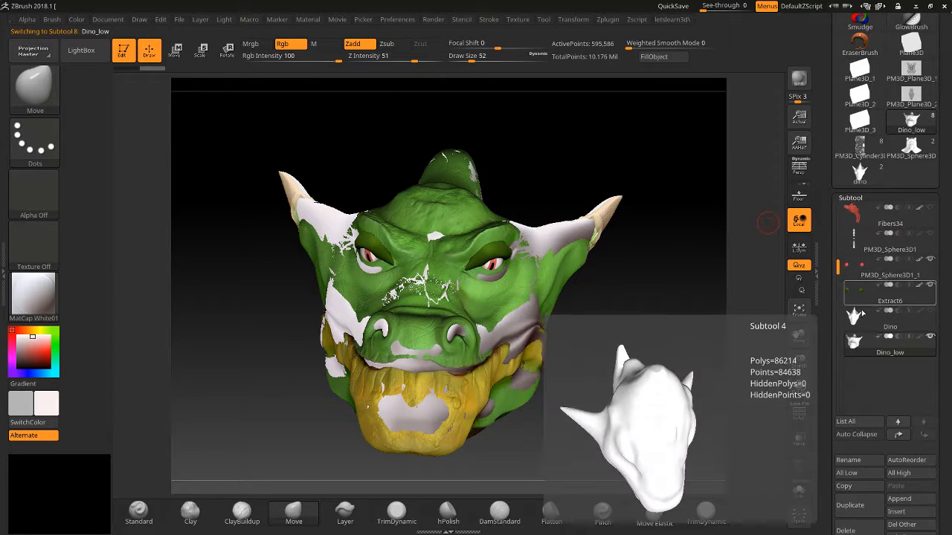
pyautogui.click(847, 526)
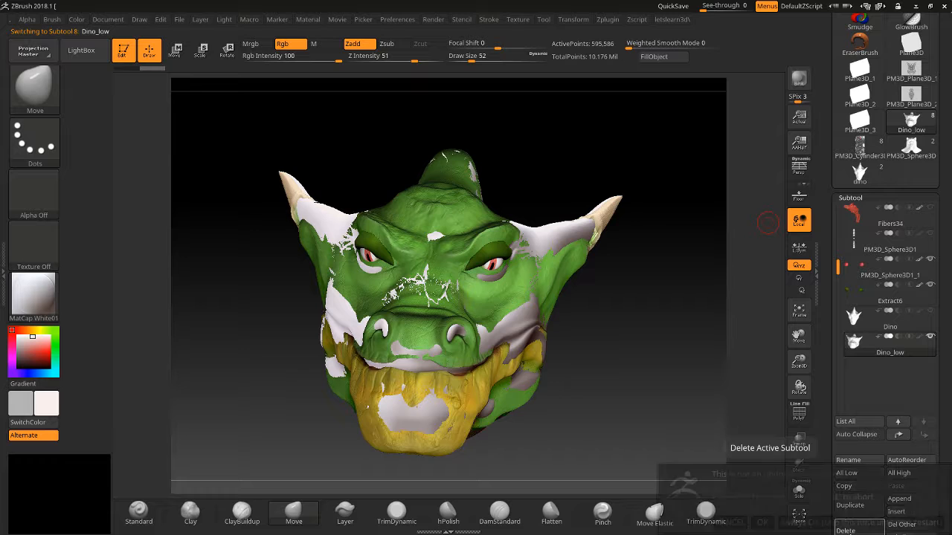
pyautogui.click(769, 523)
pyautogui.moveTo(853, 316)
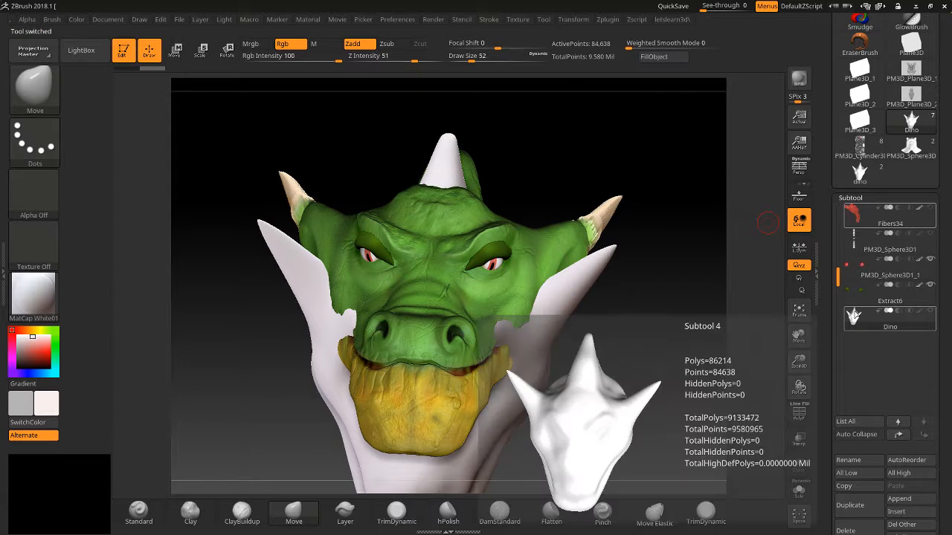
pyautogui.click(846, 530)
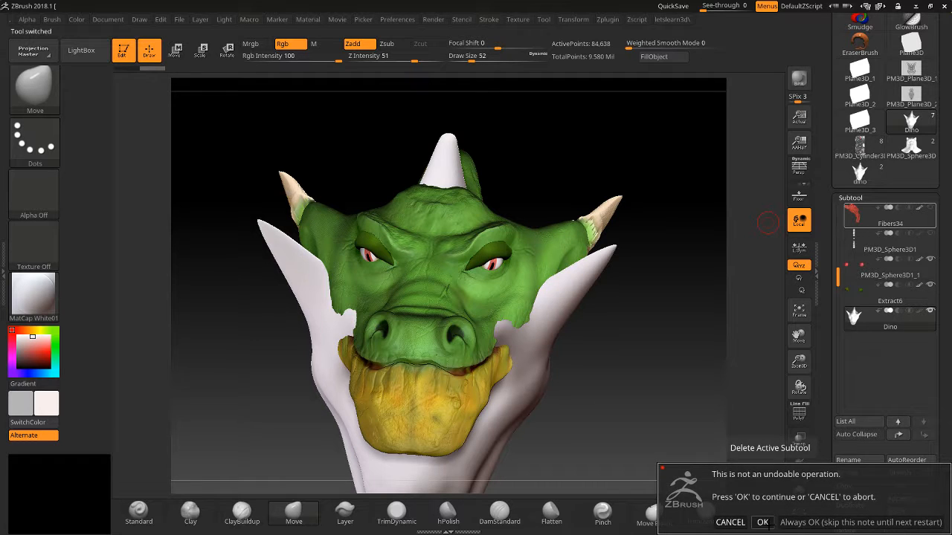
pyautogui.click(763, 523)
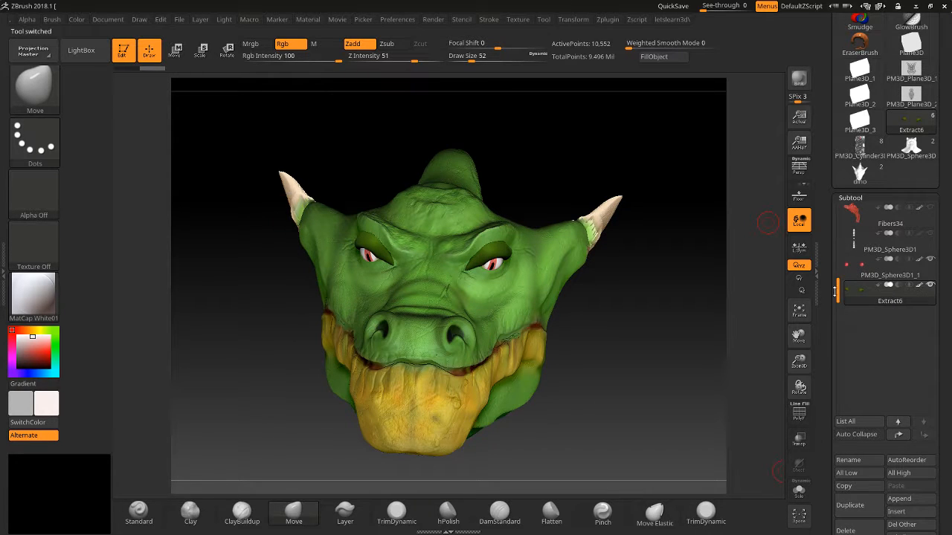
# Activate the PM3D_Sphere3D1 NanoMesh subtool and examine its ring of instances around the dinosaur head
pyautogui.moveTo(834, 292); pyautogui.dragTo(835, 217)
pyautogui.moveTo(862, 299)
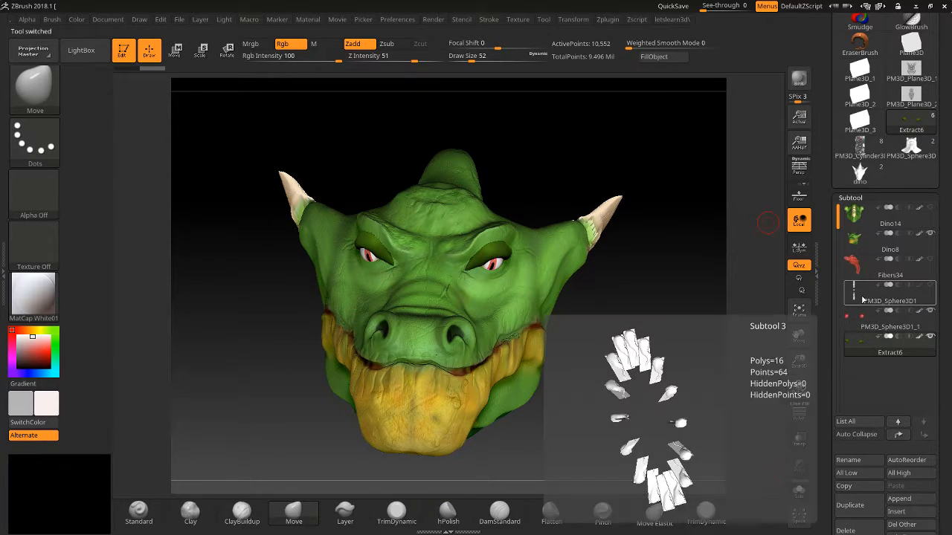
pyautogui.click(863, 299)
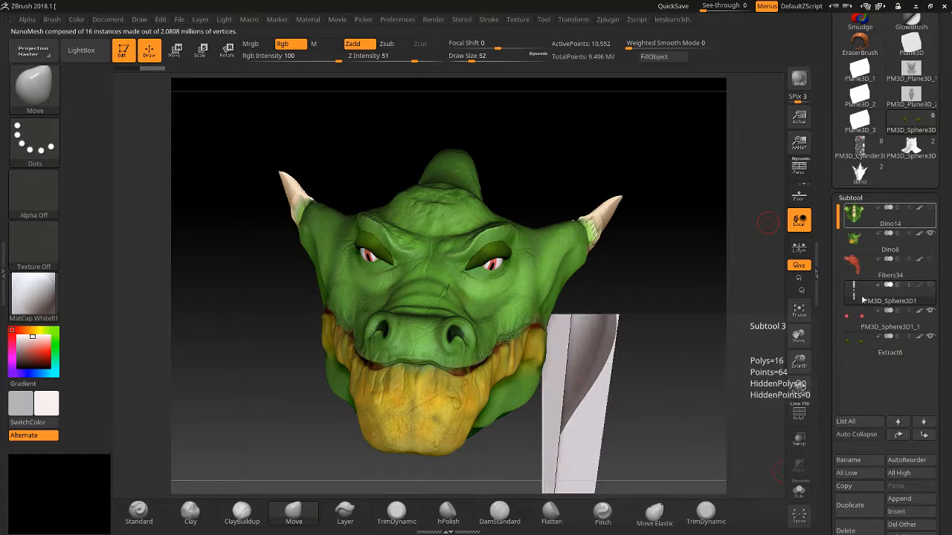
pyautogui.moveTo(758, 327); pyautogui.dragTo(787, 208)
pyautogui.moveTo(664, 168); pyautogui.dragTo(700, 248)
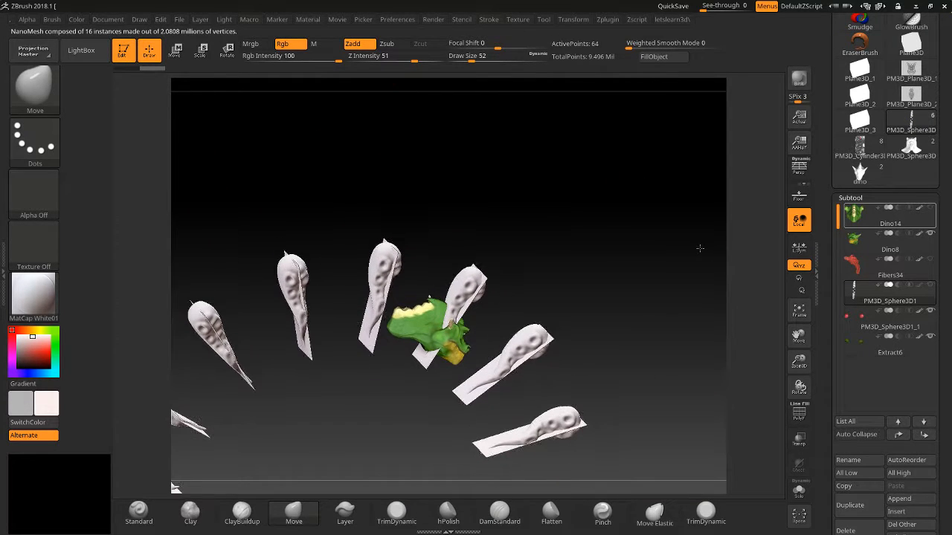
pyautogui.click(816, 275)
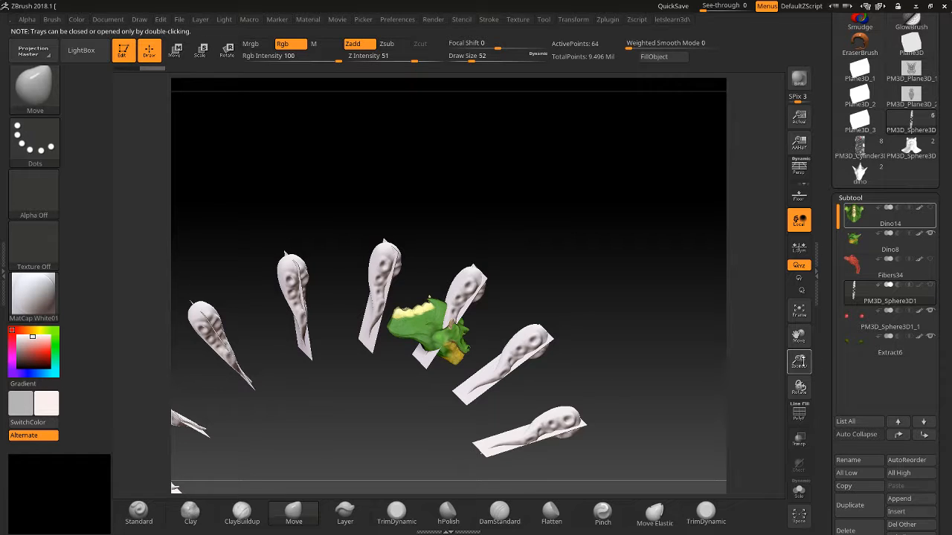
pyautogui.moveTo(799, 362); pyautogui.dragTo(803, 216)
pyautogui.moveTo(751, 302); pyautogui.dragTo(677, 305)
pyautogui.moveTo(798, 362)
pyautogui.mouseDown()
pyautogui.moveTo(782, 377)
pyautogui.moveTo(800, 368)
pyautogui.mouseUp()
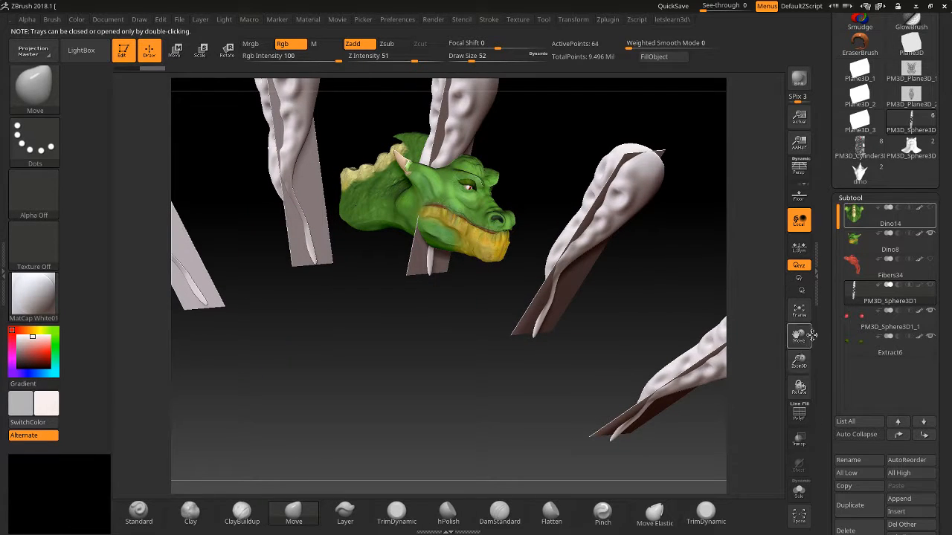
pyautogui.moveTo(859, 296)
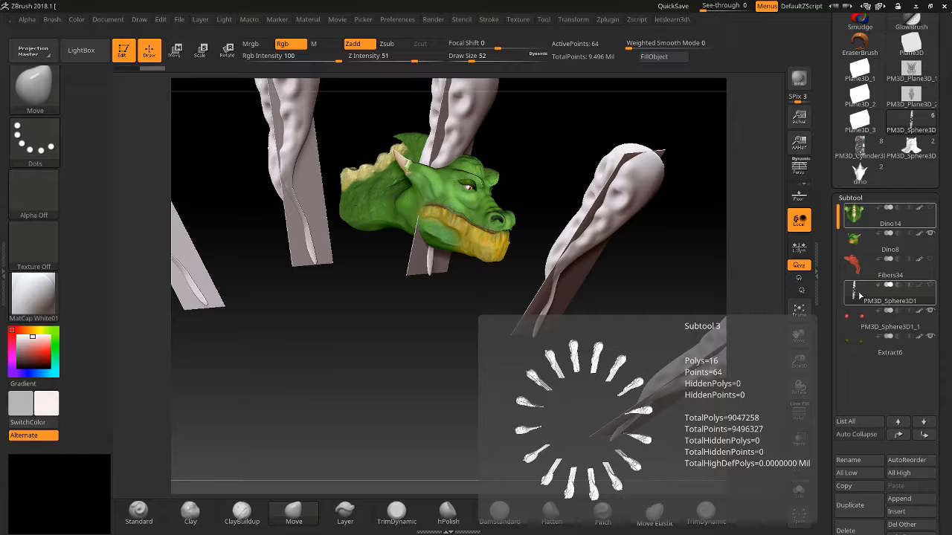
# Make Dino8 the active subtool and frame the head in a straight front view
pyautogui.click(855, 216)
pyautogui.click(854, 238)
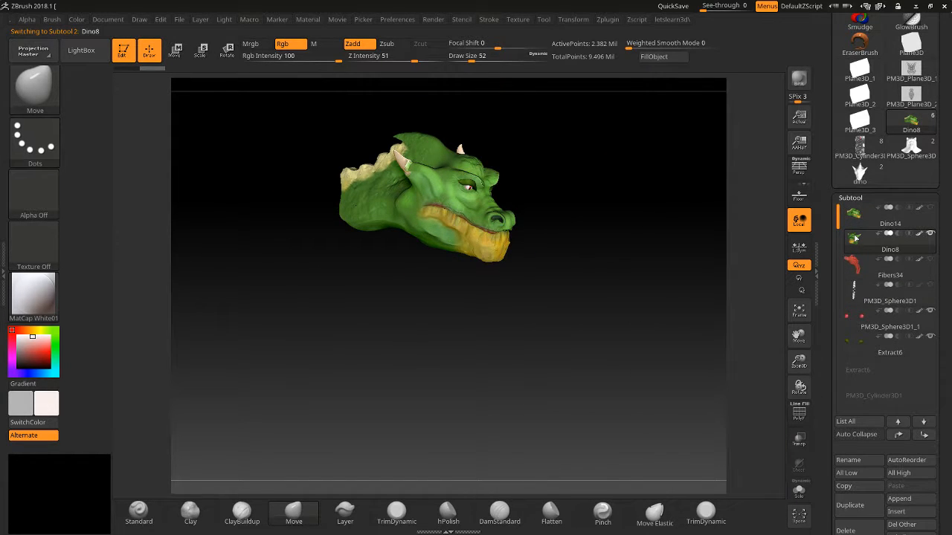
pyautogui.moveTo(634, 316); pyautogui.dragTo(618, 308)
pyautogui.press('f')
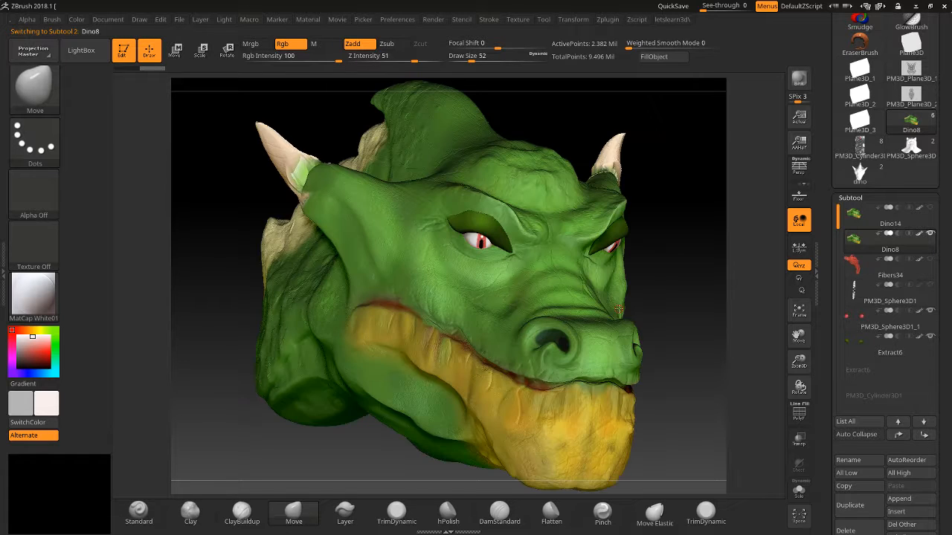
pyautogui.keyDown('shift'); pyautogui.moveTo(681, 288); pyautogui.dragTo(743, 294); pyautogui.keyUp('shift')
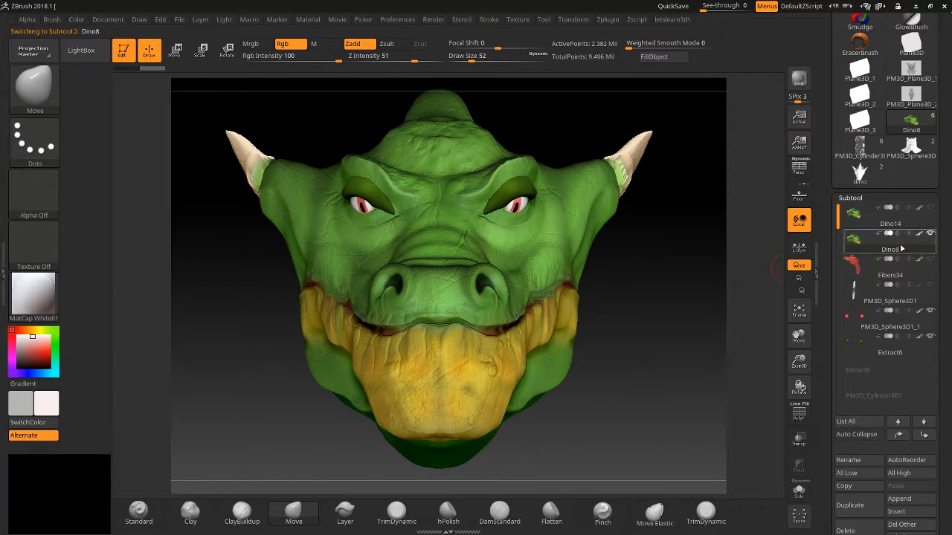
# Rename the Dino8 subtool to WORKING
pyautogui.moveTo(898, 253)
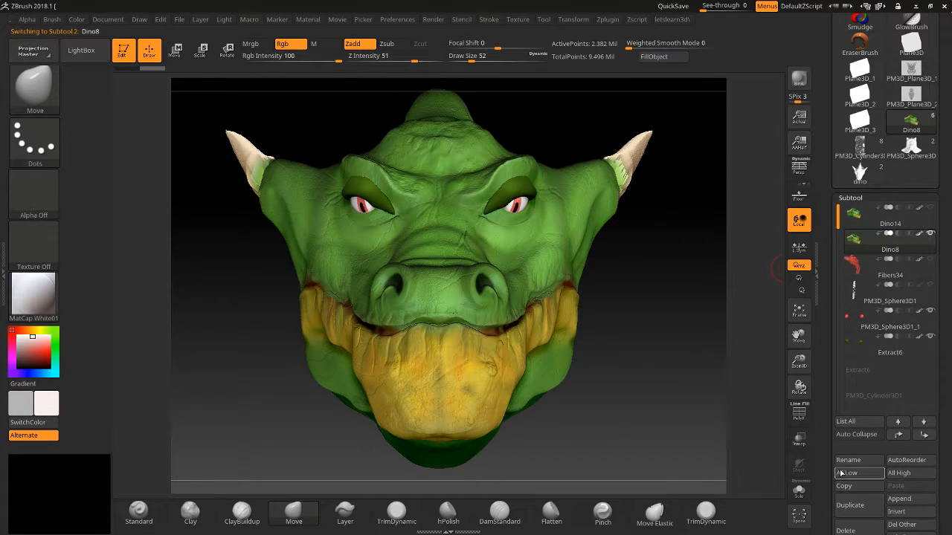
pyautogui.click(848, 460)
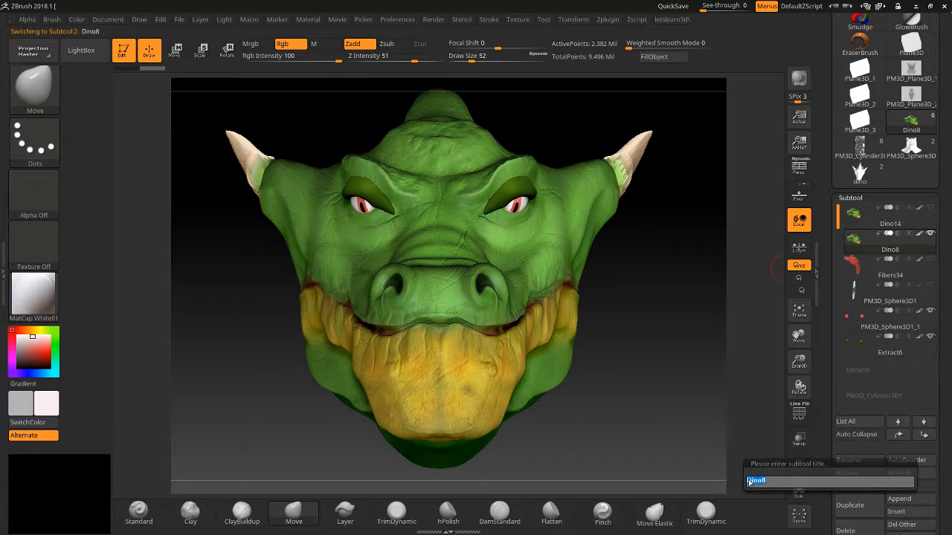
pyautogui.click(754, 483)
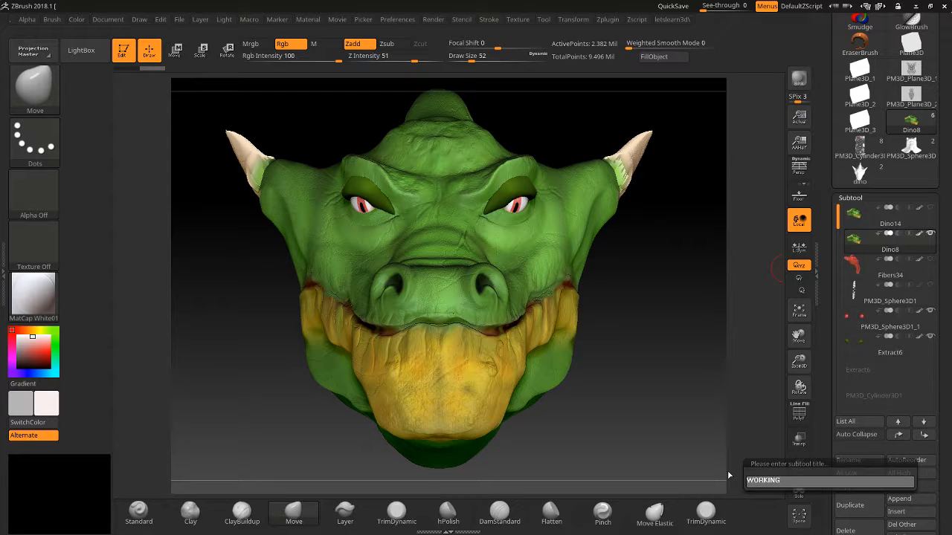
pyautogui.press('Return')
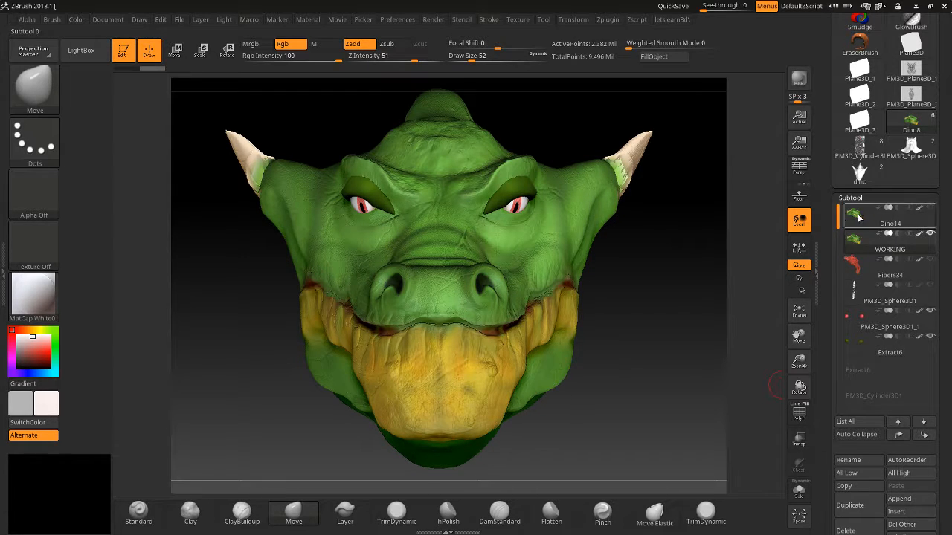
# Review the remaining SubTool Master commands, including Shift Up, and return to the subtool list
pyautogui.moveTo(859, 217)
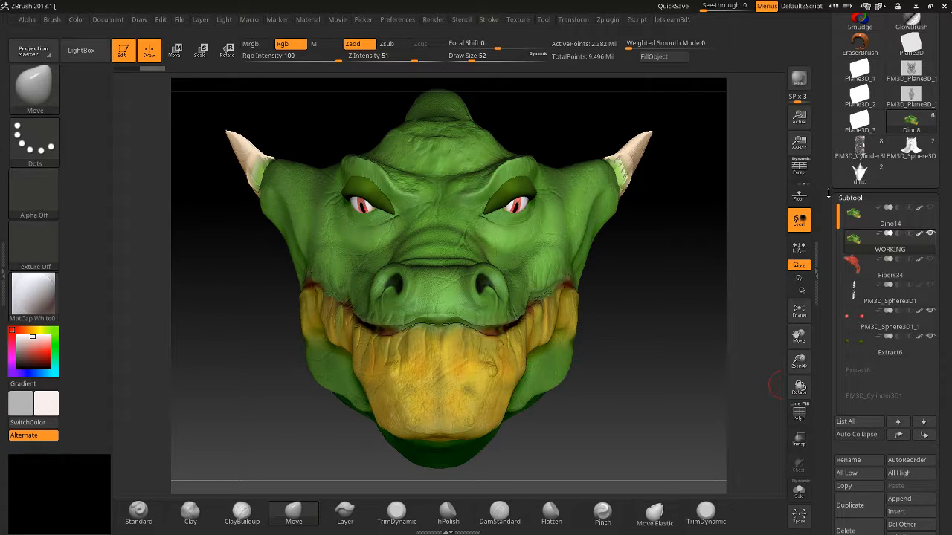
pyautogui.moveTo(828, 194); pyautogui.dragTo(832, 446)
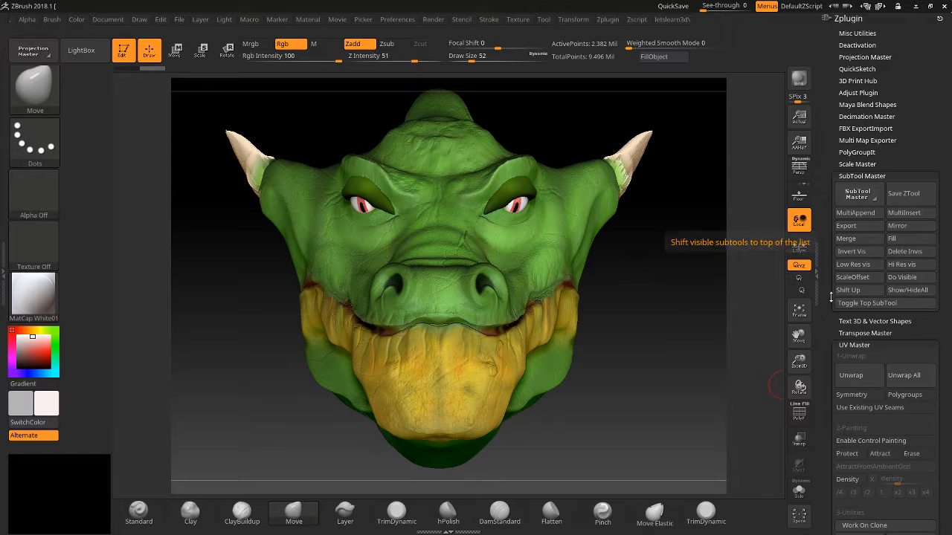
pyautogui.moveTo(830, 298); pyautogui.dragTo(844, 99)
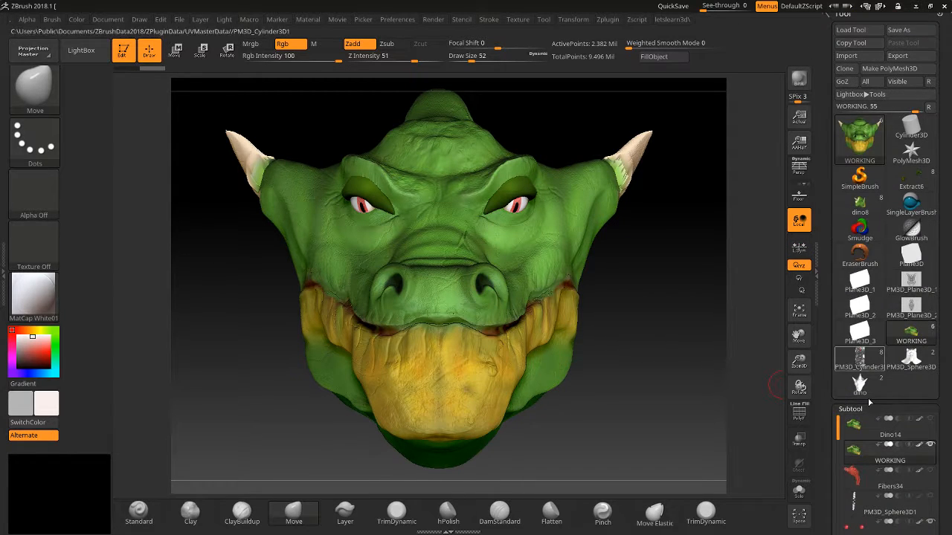
pyautogui.moveTo(933, 445)
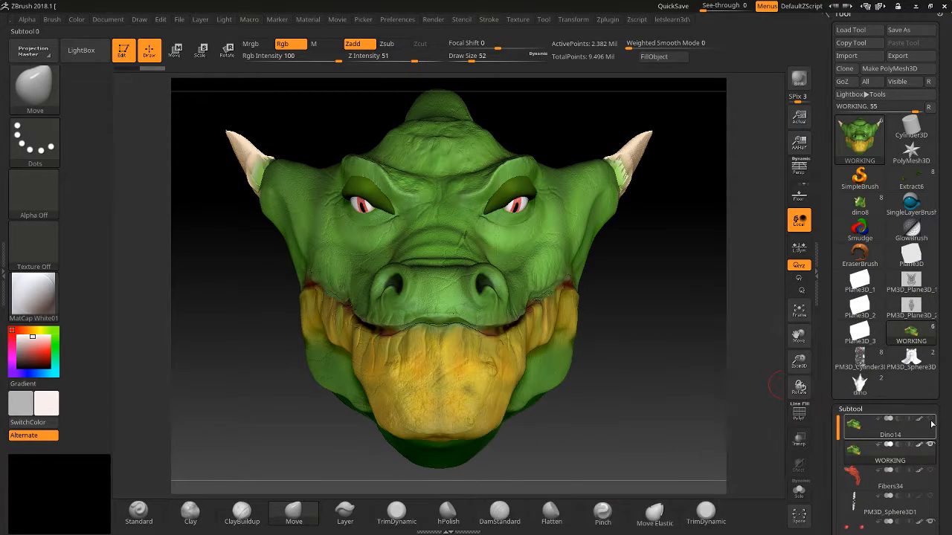
pyautogui.moveTo(869, 426)
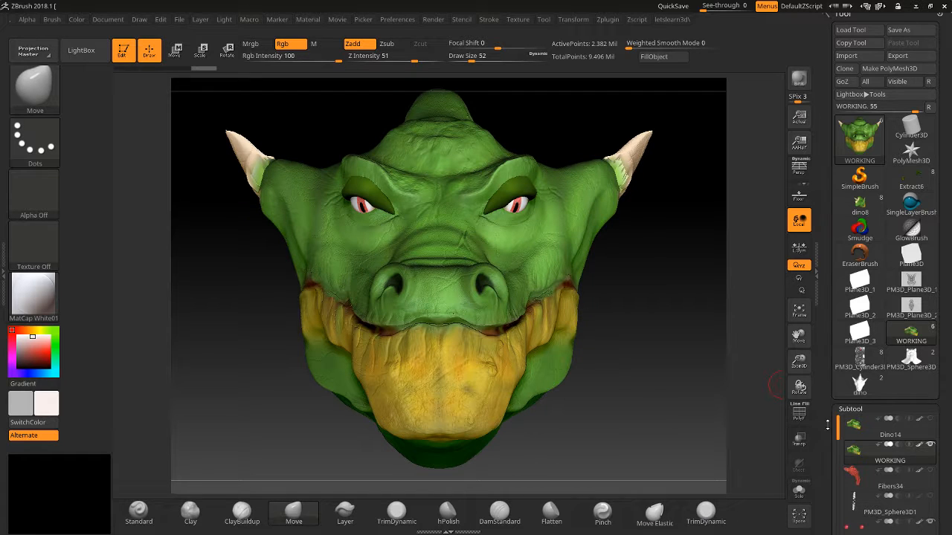
pyautogui.moveTo(932, 431); pyautogui.dragTo(932, 326)
# Make Dino14 the active subtool, and hide and show all the other subtools
pyautogui.press('ctrl')
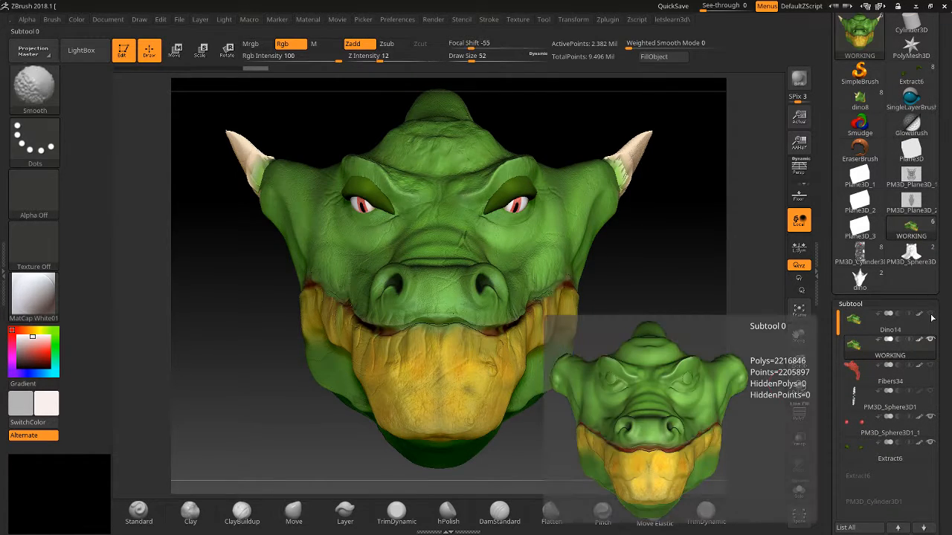
pyautogui.keyDown('shift'); pyautogui.click(931, 317); pyautogui.keyUp('shift')
pyautogui.keyDown('shift'); pyautogui.click(931, 317); pyautogui.keyUp('shift')
pyautogui.click(852, 324)
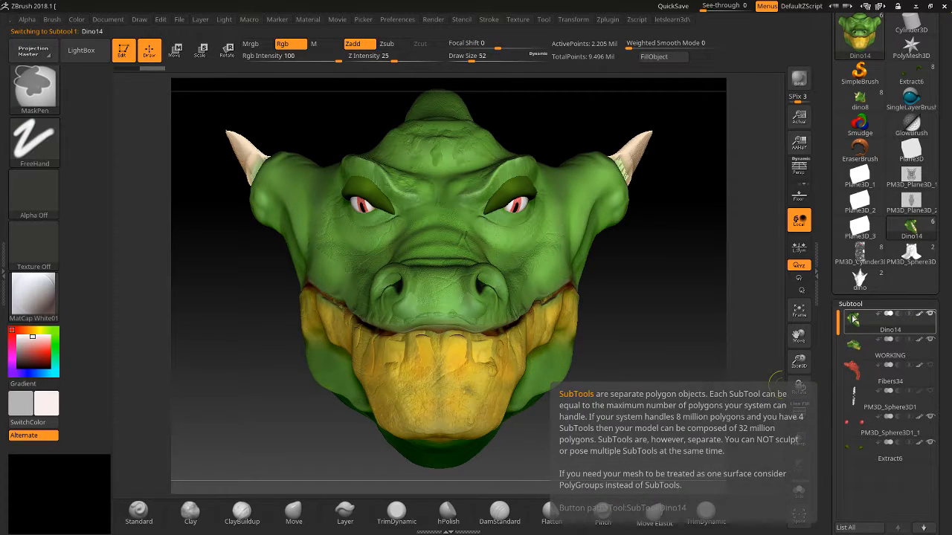
pyautogui.moveTo(853, 322)
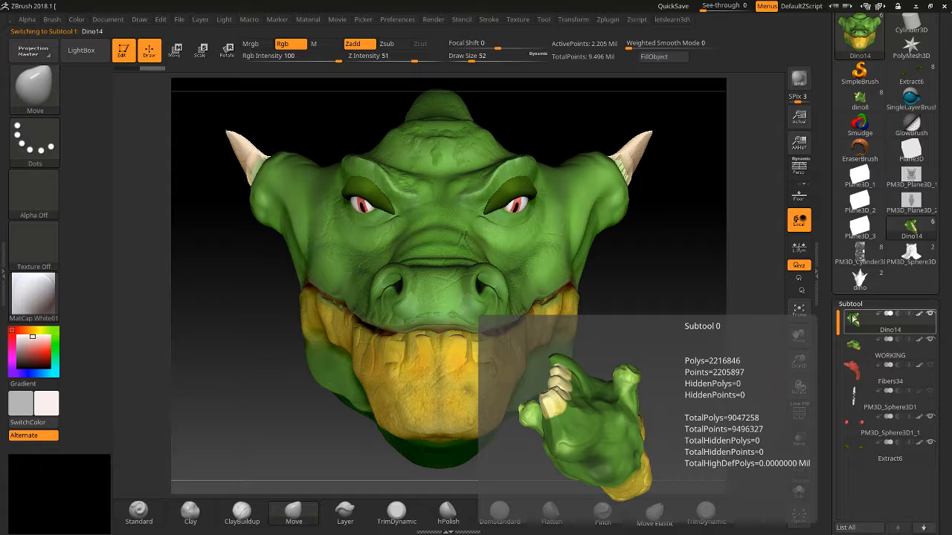
pyautogui.press('shift')
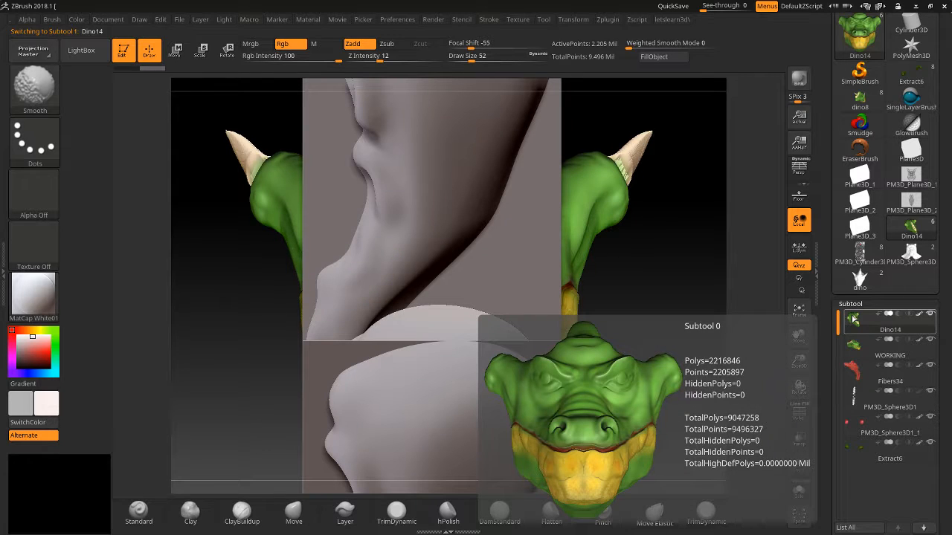
pyautogui.keyDown('shift'); pyautogui.click(853, 319); pyautogui.keyUp('shift')
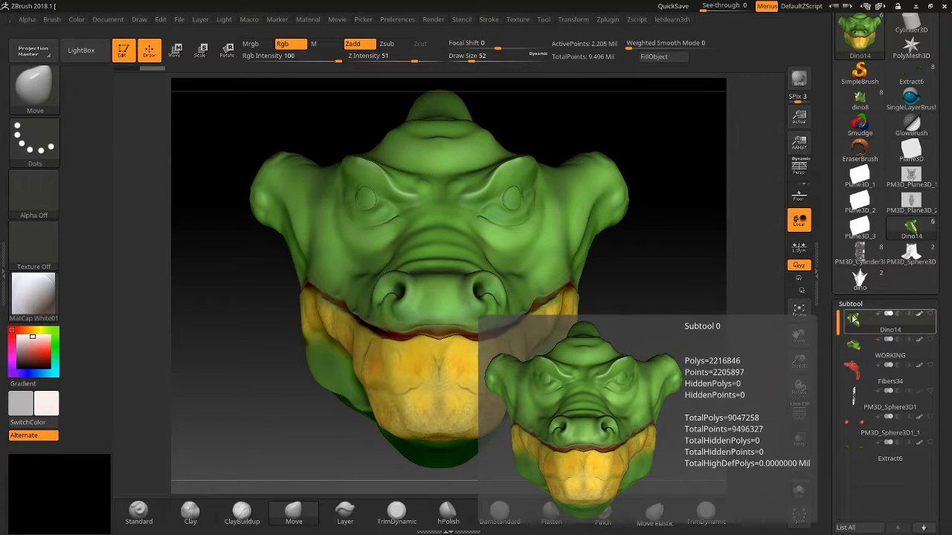
pyautogui.click(929, 338)
pyautogui.moveTo(851, 321)
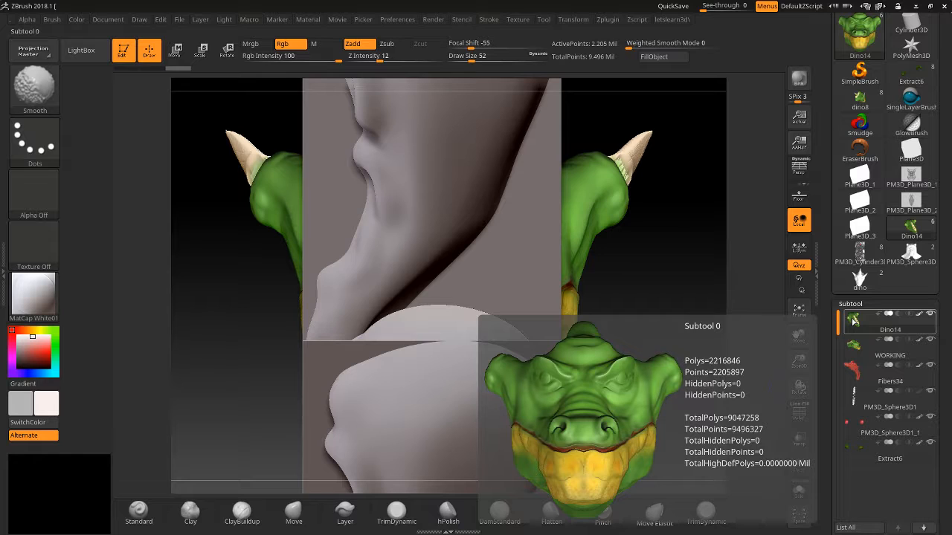
# Hide the PM3D_Sphere3D1 NanoMesh subtool, and switch the active subtool to Fibers34 and back to Dino14
pyautogui.moveTo(926, 410)
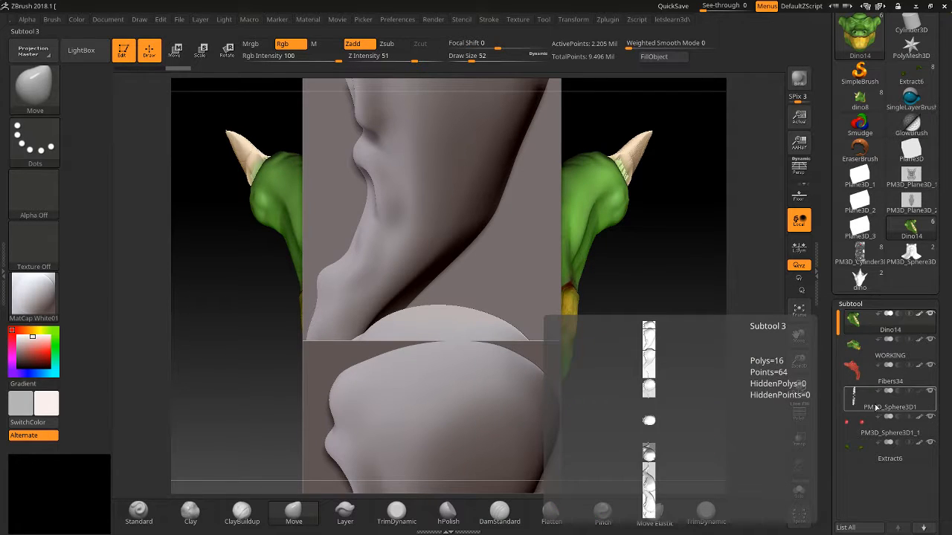
pyautogui.moveTo(852, 447)
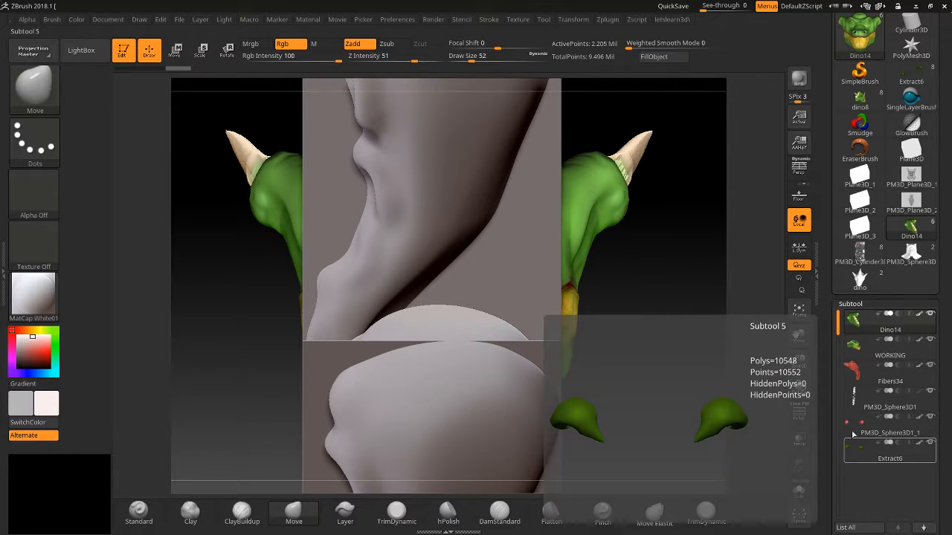
pyautogui.click(853, 403)
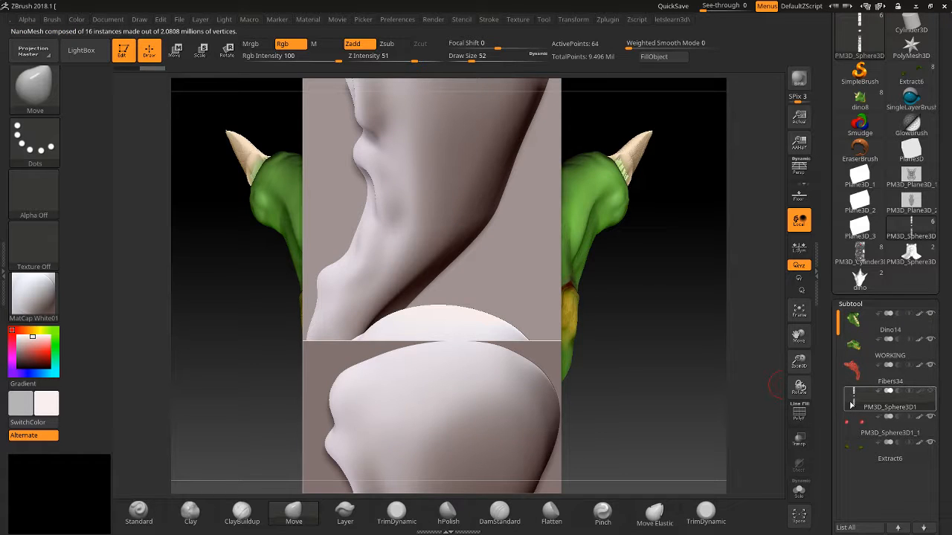
pyautogui.click(852, 367)
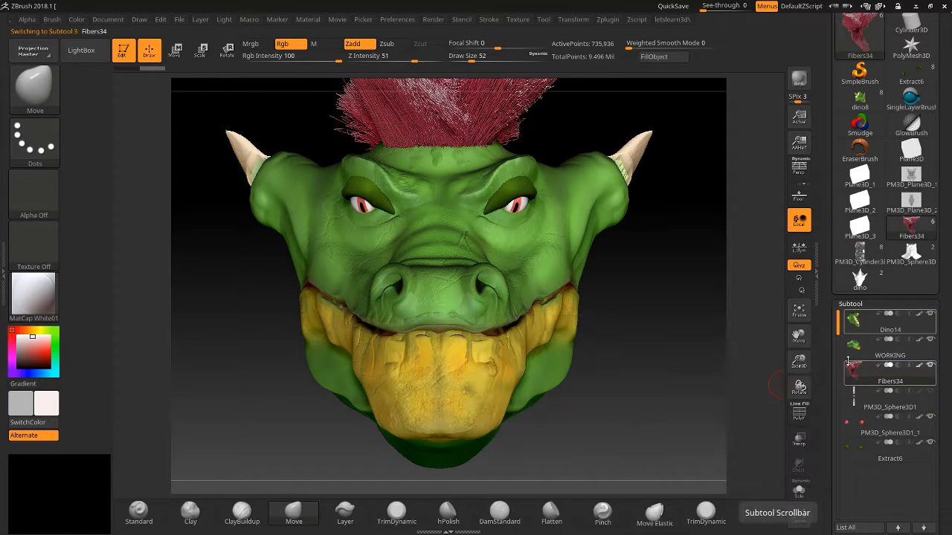
pyautogui.click(854, 345)
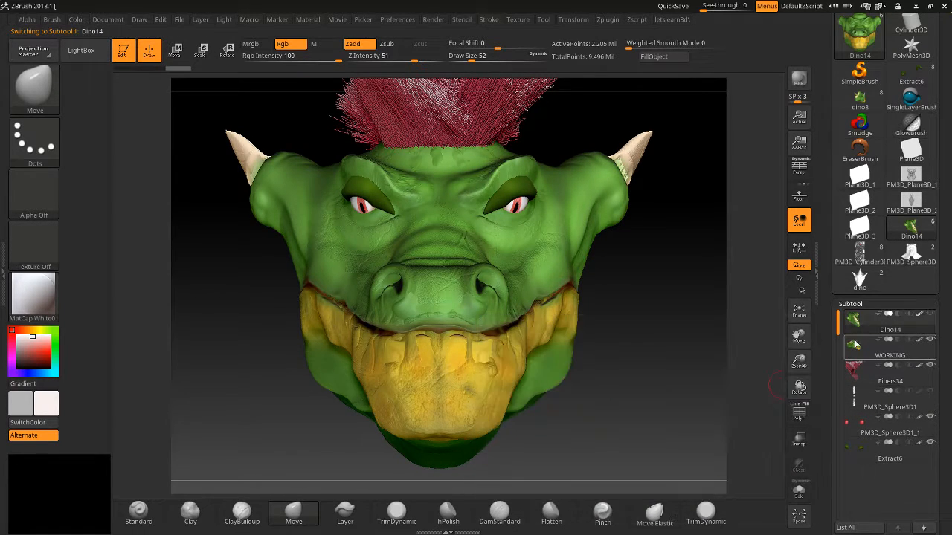
# Make WORKING the active subtool and examine SubTool Master's Mirror options, cancelling without mirroring
pyautogui.click(855, 344)
pyautogui.moveTo(827, 247); pyautogui.dragTo(831, 462)
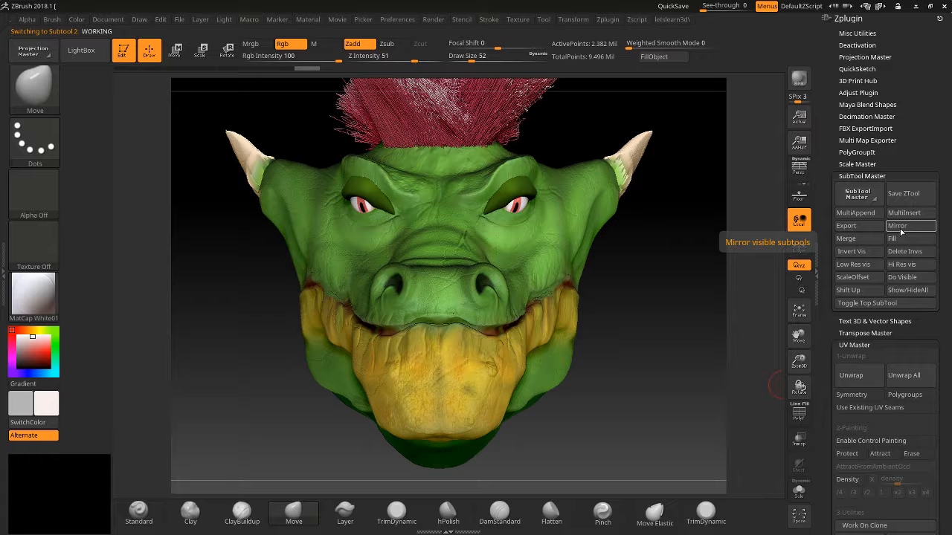
pyautogui.click(911, 232)
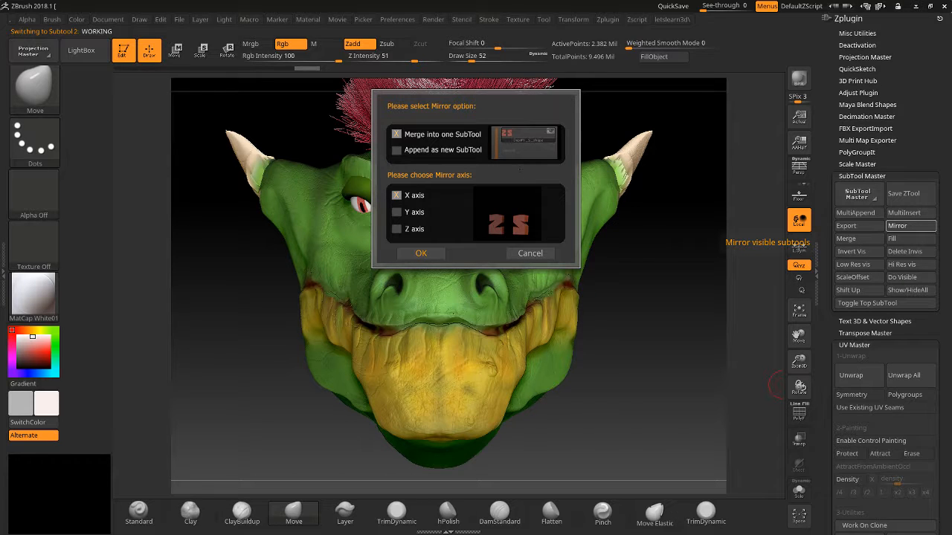
pyautogui.click(538, 253)
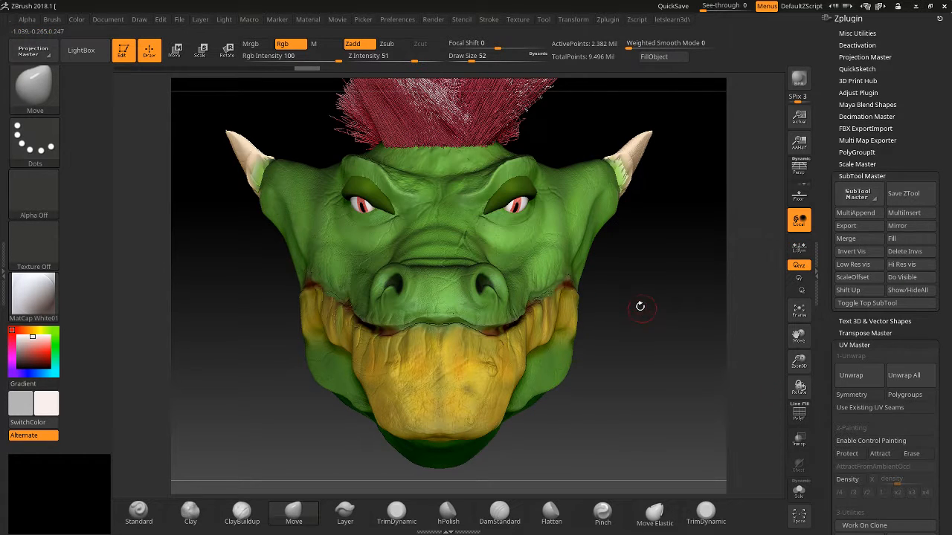
# Append a Sphere3D as a new subtool to the dinosaur head
pyautogui.moveTo(626, 311)
pyautogui.mouseDown()
pyautogui.moveTo(580, 314)
pyautogui.moveTo(623, 313)
pyautogui.mouseUp()
pyautogui.scroll(-10, 842, 236)
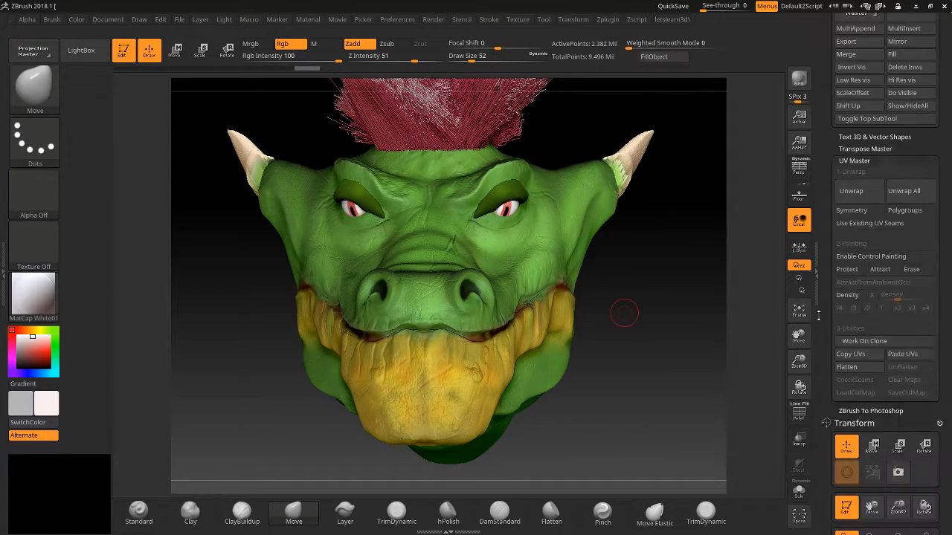
pyautogui.moveTo(841, 240)
pyautogui.mouseDown()
pyautogui.moveTo(838, 335)
pyautogui.moveTo(836, 242)
pyautogui.mouseUp()
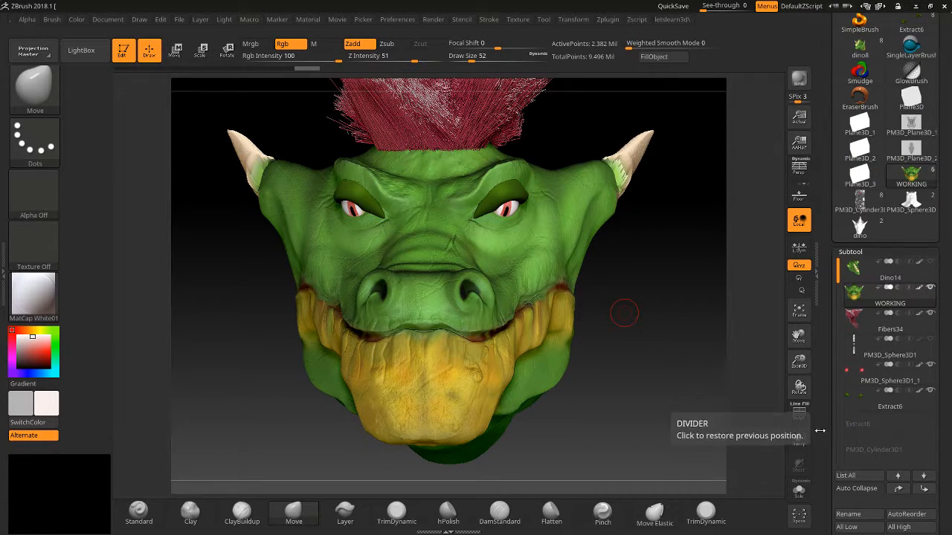
pyautogui.scroll(-5, 833, 339)
pyautogui.scroll(-2, 833, 338)
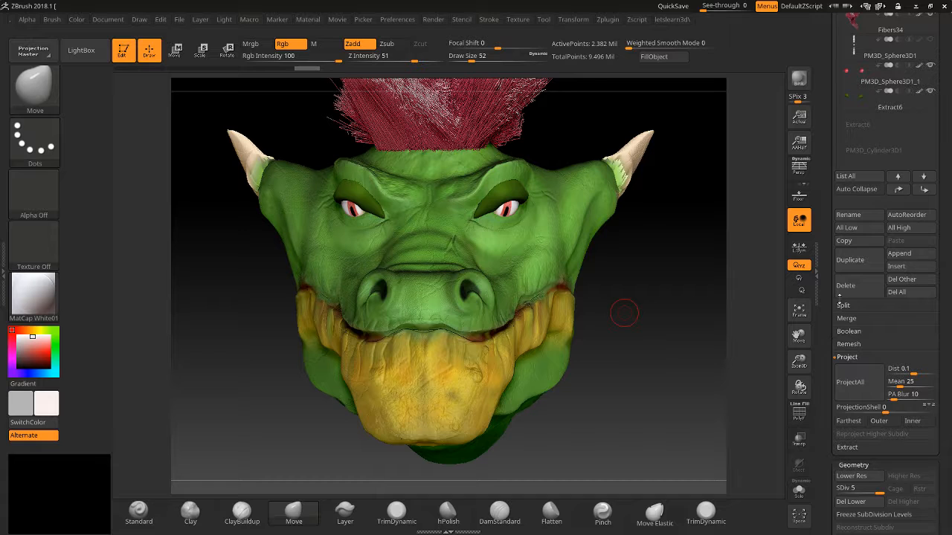
pyautogui.scroll(8, 822, 387)
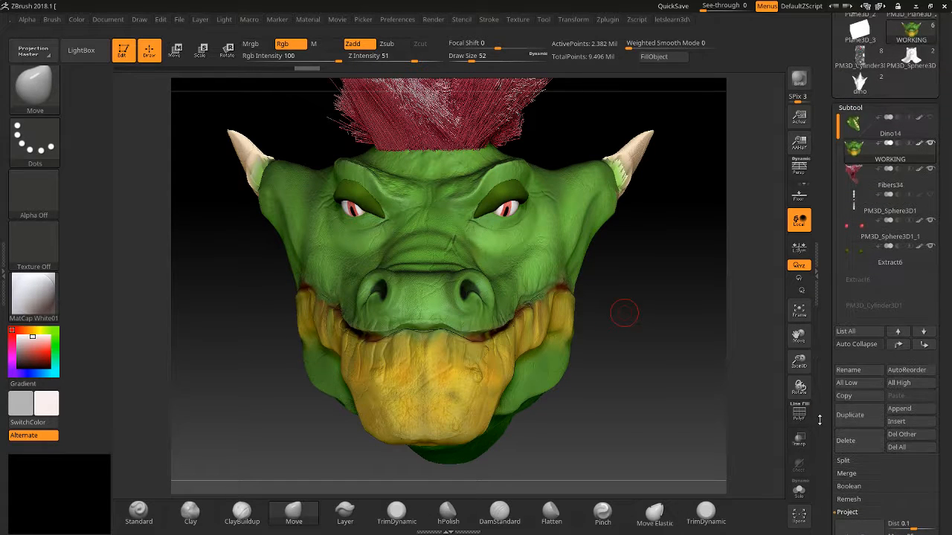
pyautogui.click(899, 411)
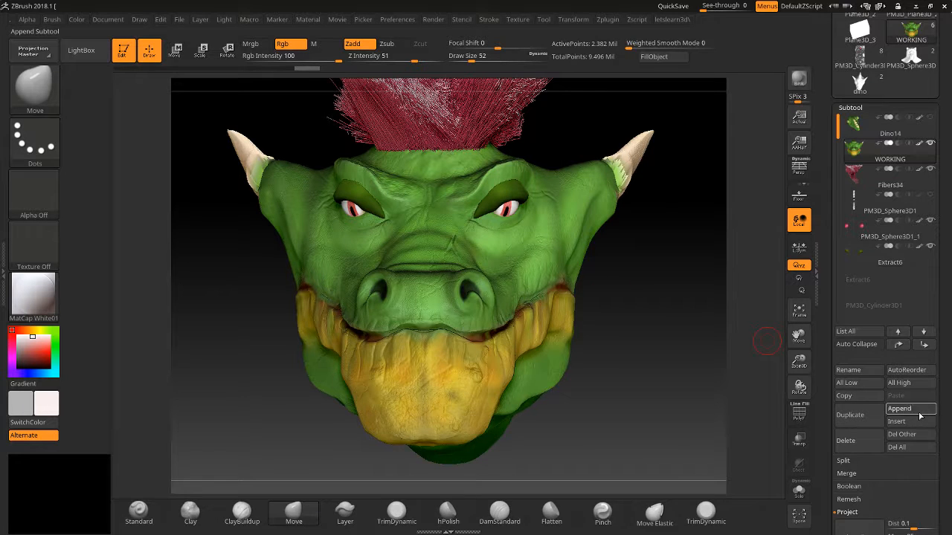
pyautogui.click(919, 413)
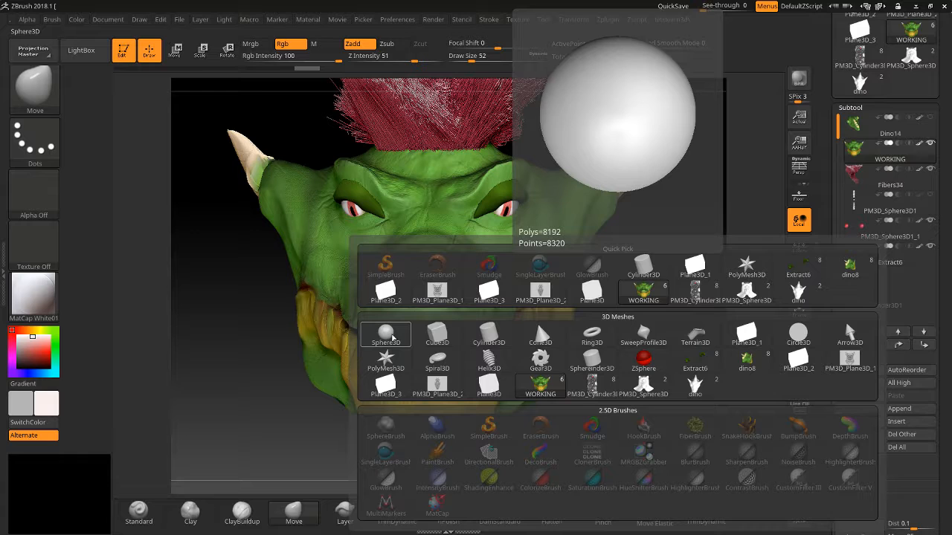
pyautogui.click(386, 336)
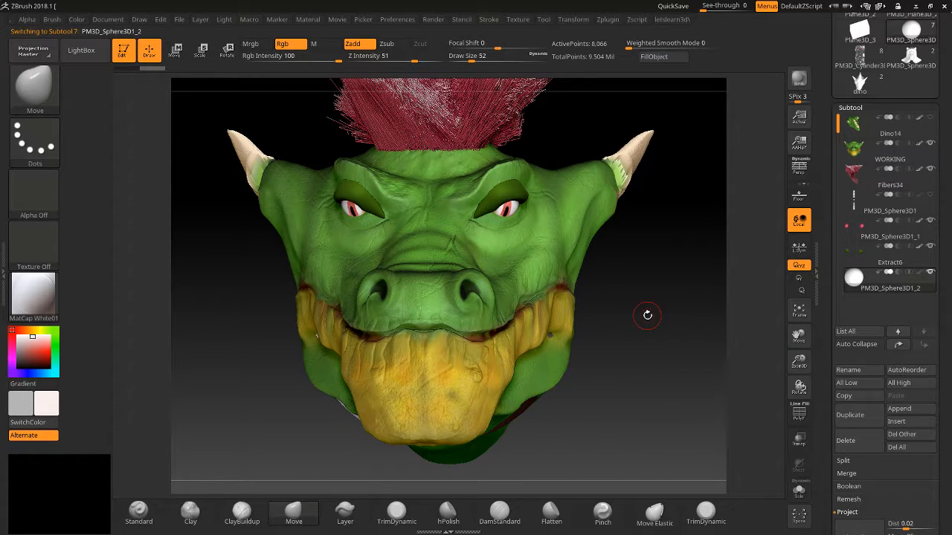
# Move the appended sphere forward out of the head so it sits in front of the snout
pyautogui.moveTo(647, 316); pyautogui.dragTo(703, 356)
pyautogui.moveTo(794, 371); pyautogui.dragTo(793, 331)
pyautogui.keyDown('shift'); pyautogui.moveTo(724, 342); pyautogui.dragTo(642, 343); pyautogui.keyUp('shift')
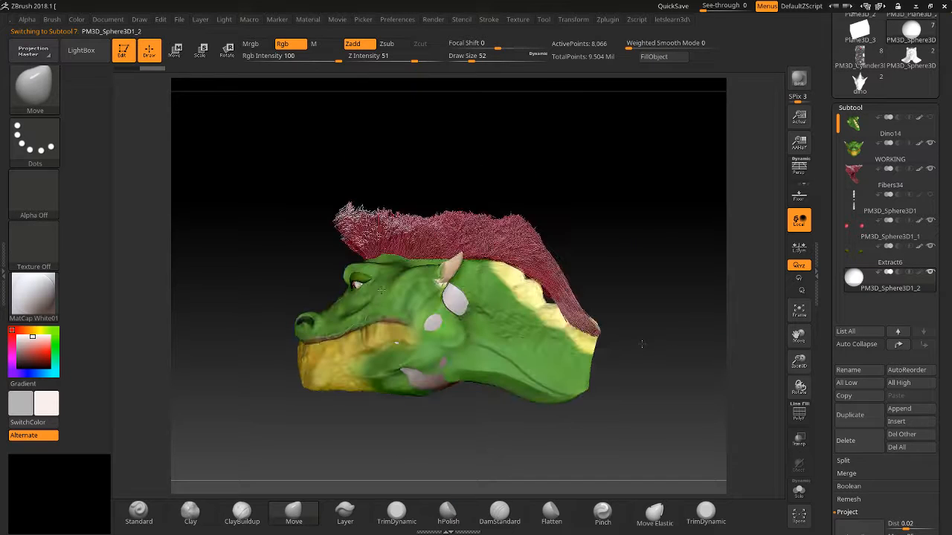
pyautogui.click(176, 58)
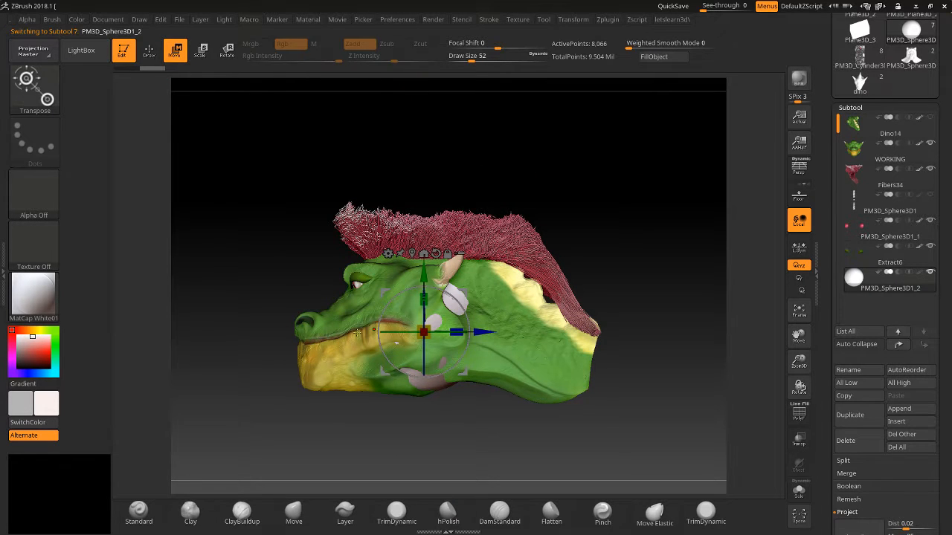
pyautogui.moveTo(485, 334); pyautogui.dragTo(339, 333)
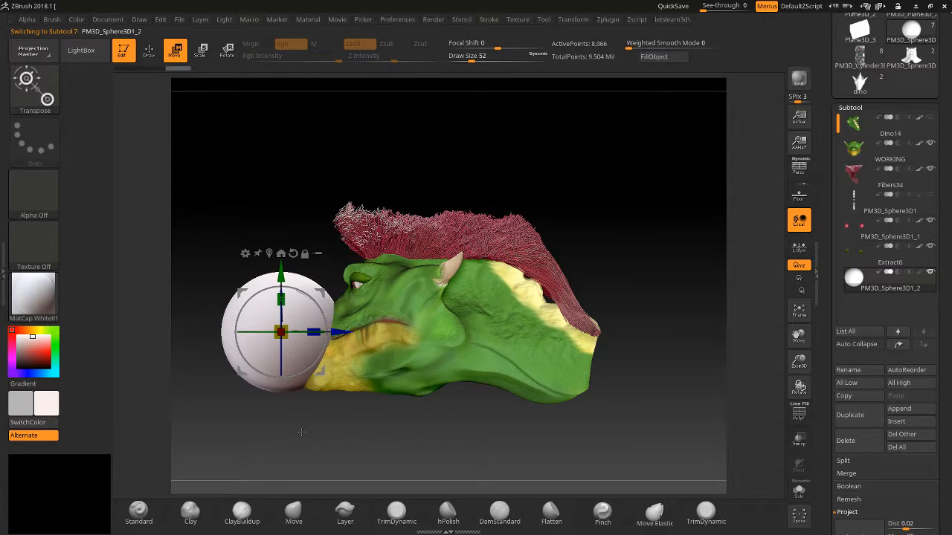
# Flatten the sphere sideways into a thin disc beside the snout and scale it down overall
pyautogui.keyDown('shift'); pyautogui.moveTo(302, 433); pyautogui.dragTo(397, 433); pyautogui.keyUp('shift')
pyautogui.moveTo(797, 355); pyautogui.dragTo(797, 394)
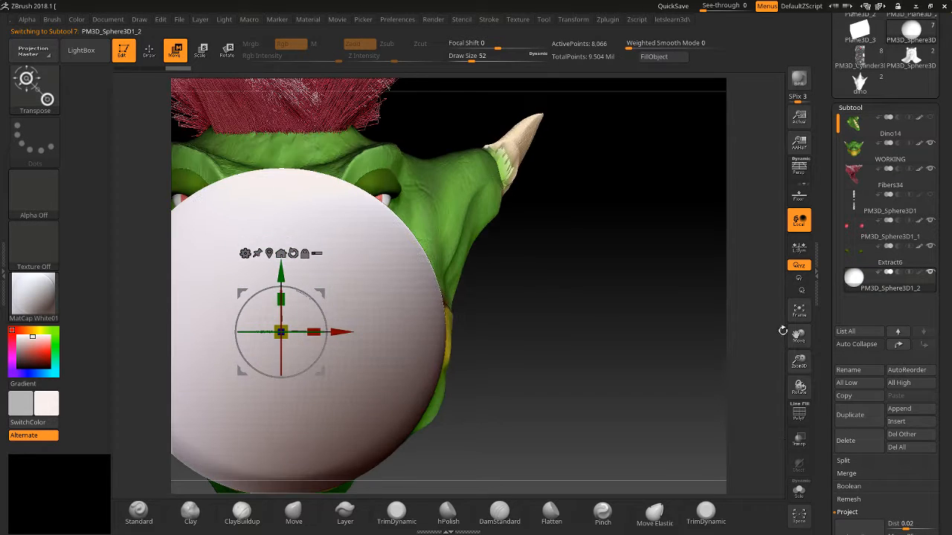
pyautogui.moveTo(797, 335); pyautogui.dragTo(911, 332)
pyautogui.moveTo(457, 331)
pyautogui.mouseDown()
pyautogui.moveTo(642, 332)
pyautogui.moveTo(464, 331)
pyautogui.mouseUp()
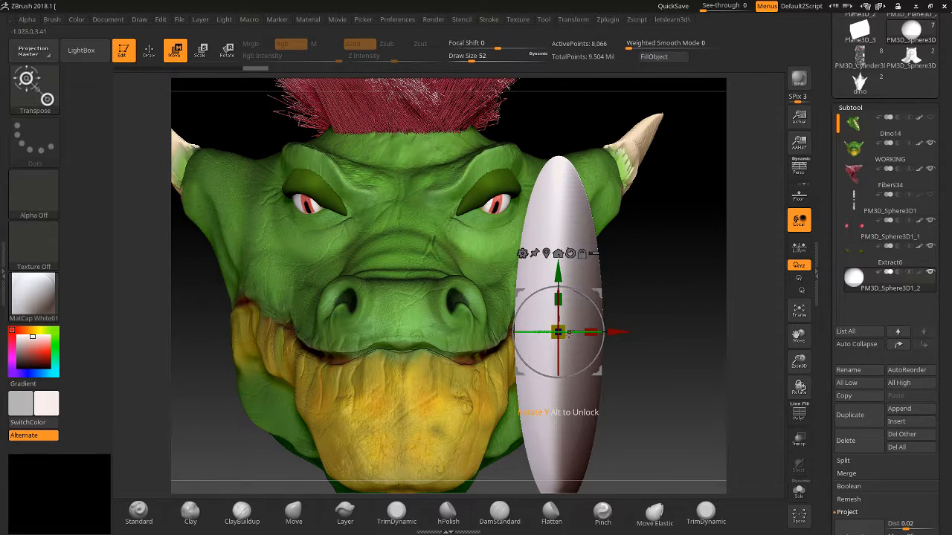
pyautogui.moveTo(559, 332); pyautogui.dragTo(452, 337)
pyautogui.moveTo(691, 385); pyautogui.dragTo(372, 164)
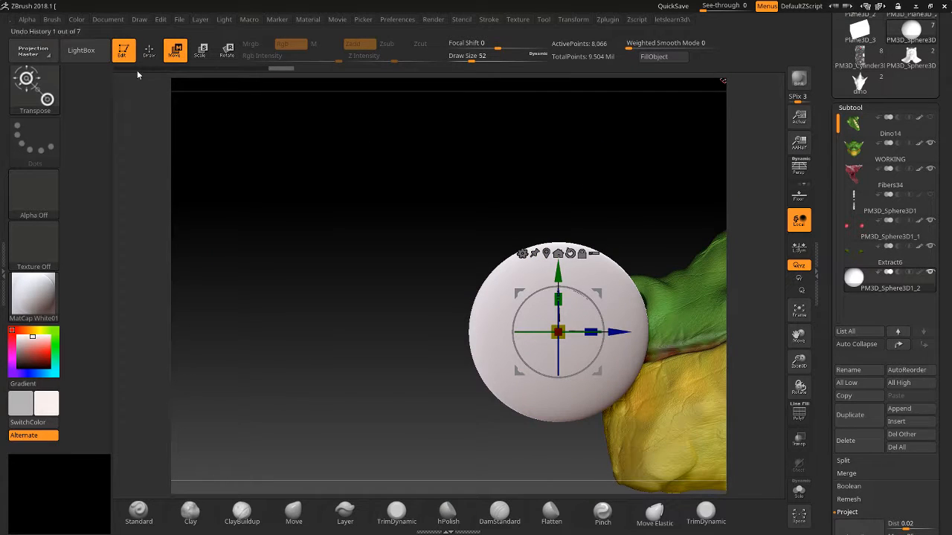
# Reshape the flattened sphere into a curved tusk in side view, using the Move brush at draw sizes from 318 to 374
pyautogui.click(149, 50)
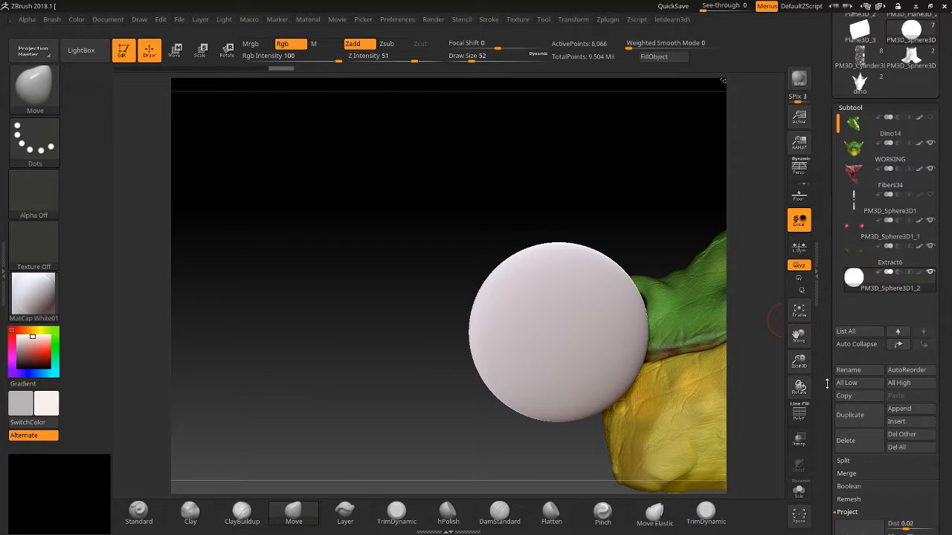
pyautogui.scroll(-5, 826, 383)
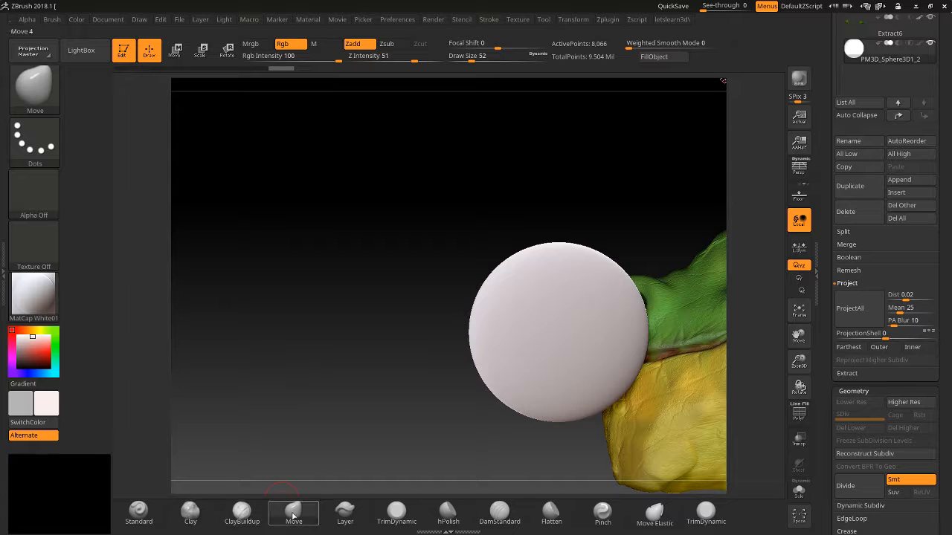
pyautogui.press('b')
pyautogui.press('m')
pyautogui.press('v')
pyautogui.press(']')
pyautogui.press(']')
pyautogui.press(']')
pyautogui.press(']')
pyautogui.press(']')
pyautogui.press(']')
pyautogui.press(']')
pyautogui.press(']')
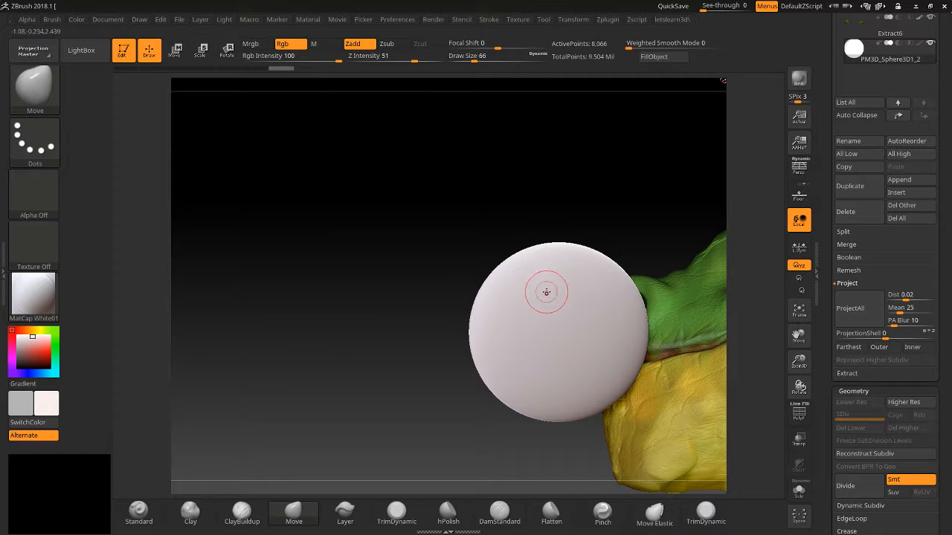
pyautogui.moveTo(807, 373); pyautogui.dragTo(806, 351)
pyautogui.moveTo(805, 336); pyautogui.dragTo(739, 346)
pyautogui.press(']')
pyautogui.press(']')
pyautogui.press(']')
pyautogui.press(']')
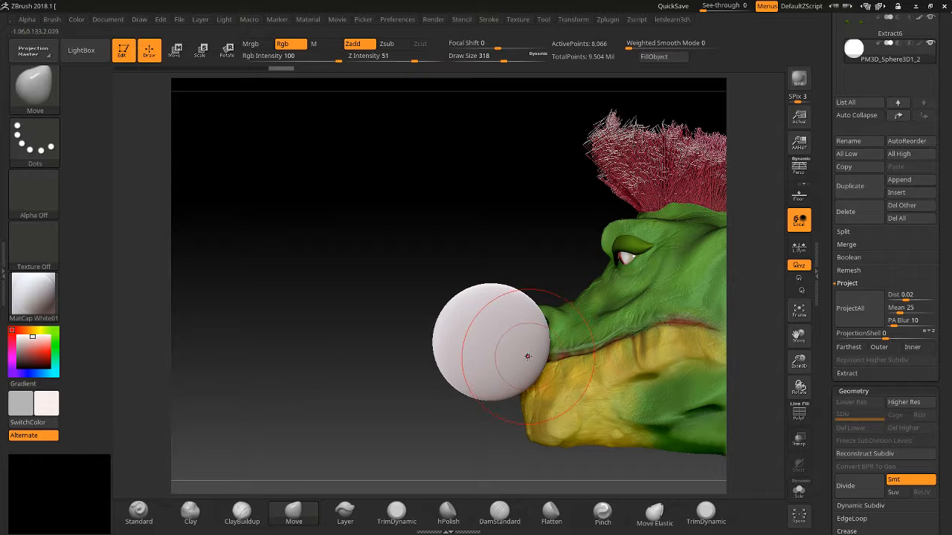
pyautogui.moveTo(537, 358)
pyautogui.mouseDown()
pyautogui.moveTo(444, 344)
pyautogui.moveTo(446, 333)
pyautogui.moveTo(466, 351)
pyautogui.mouseUp()
pyautogui.press('shift')
pyautogui.moveTo(448, 315); pyautogui.dragTo(473, 309)
pyautogui.moveTo(425, 318); pyautogui.dragTo(462, 316)
pyautogui.moveTo(446, 348); pyautogui.dragTo(470, 369)
pyautogui.press('shift')
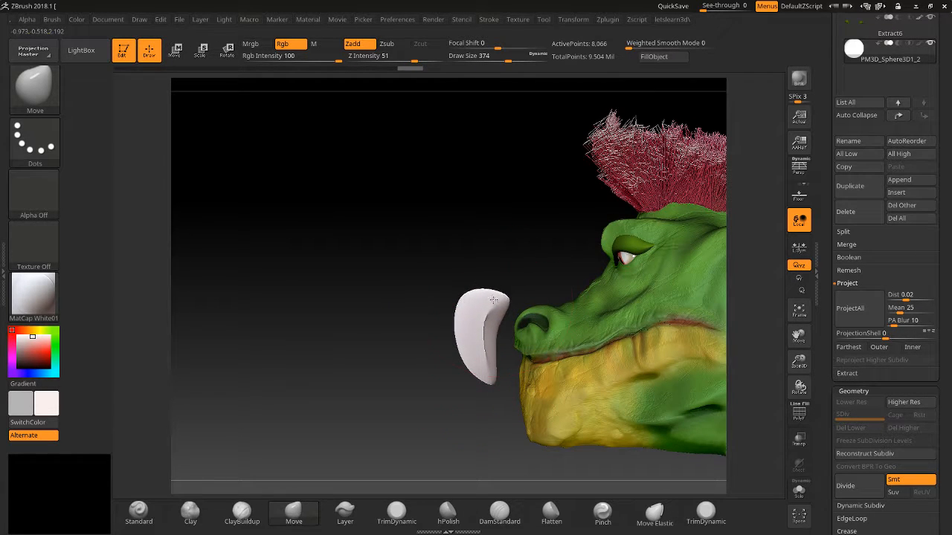
# Refine the tusk's thick upper end with the Move brush at a reduced draw size of about 276
pyautogui.press('[')
pyautogui.press('[')
pyautogui.press('[')
pyautogui.press('[')
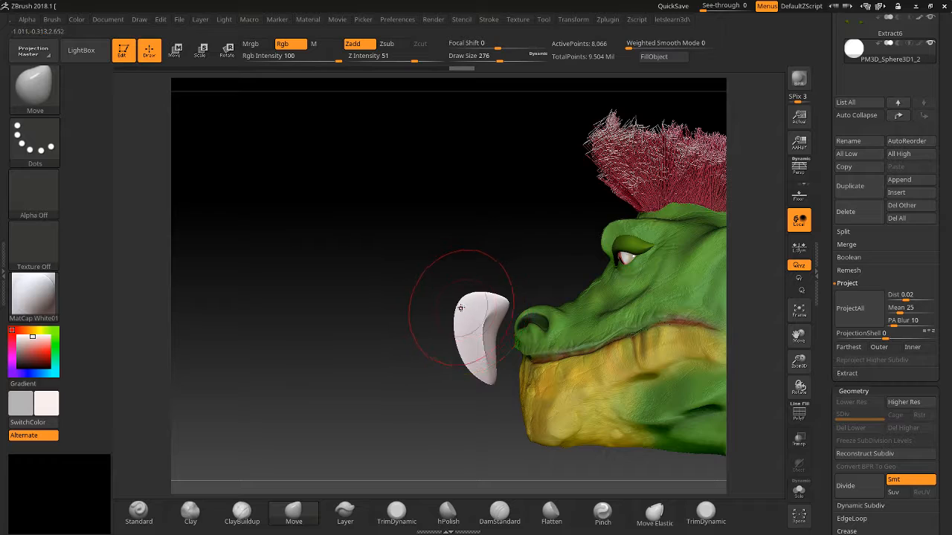
pyautogui.moveTo(478, 295); pyautogui.dragTo(479, 290)
pyautogui.moveTo(479, 290); pyautogui.dragTo(484, 301, button='right')
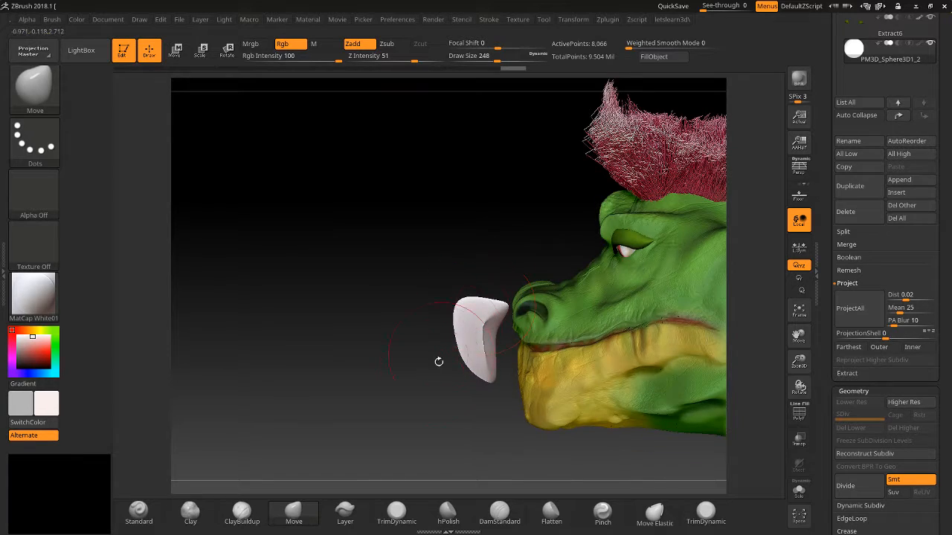
pyautogui.moveTo(439, 362); pyautogui.dragTo(412, 379)
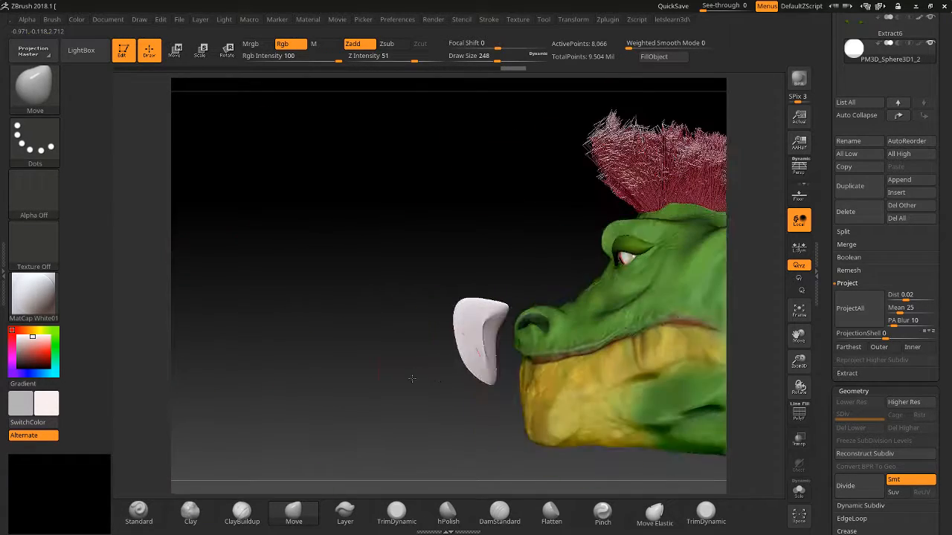
pyautogui.press('shift')
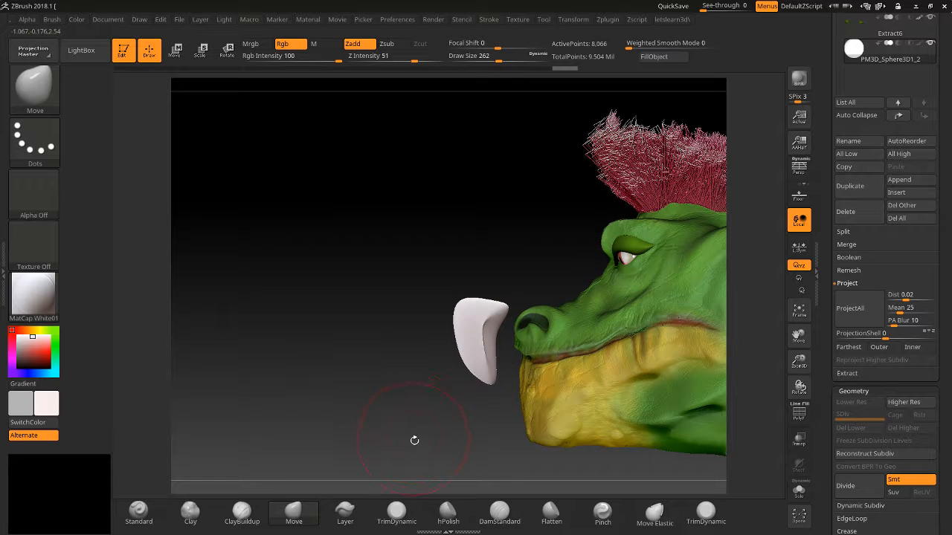
# Sharpen the tusk's lower tip using the Pinch brush at draw size 318
pyautogui.click(603, 511)
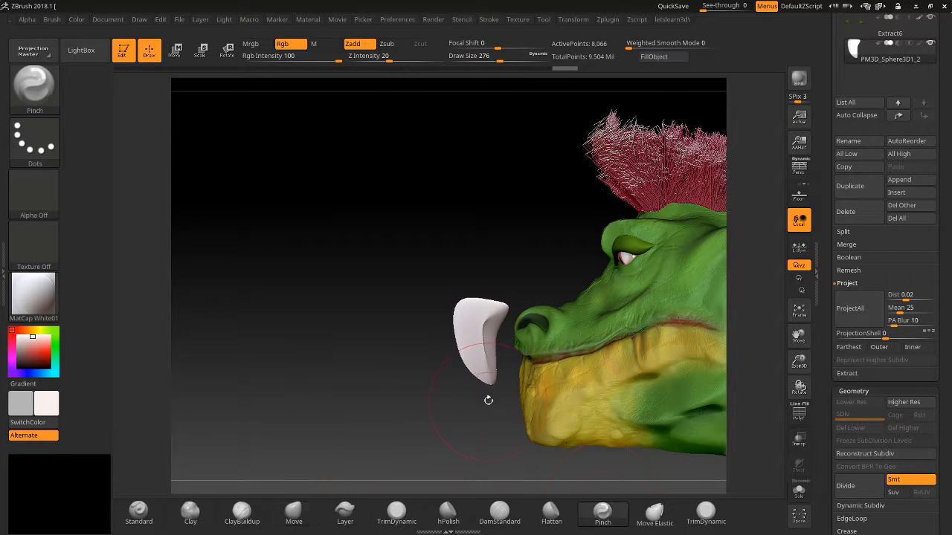
pyautogui.moveTo(485, 367); pyautogui.dragTo(482, 365)
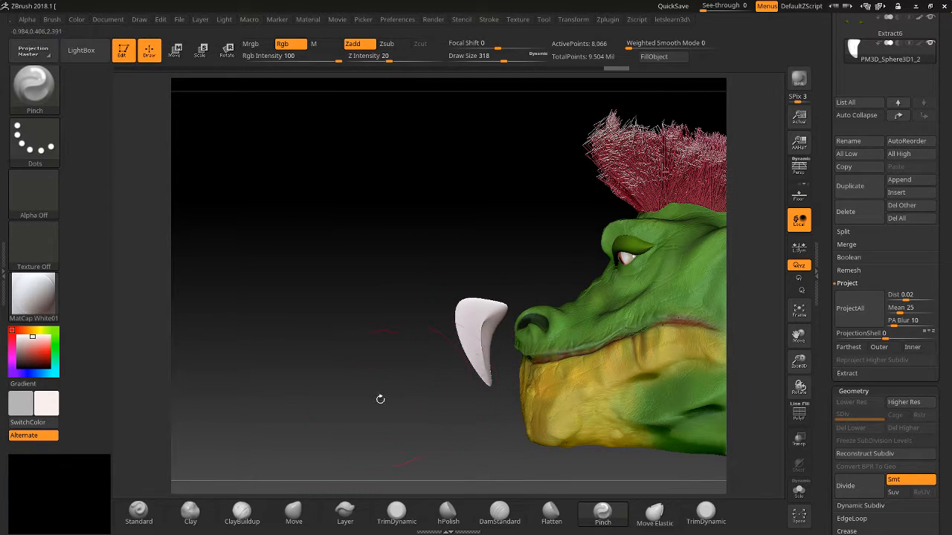
pyautogui.moveTo(381, 399)
pyautogui.mouseDown()
pyautogui.moveTo(457, 400)
pyautogui.moveTo(372, 410)
pyautogui.mouseUp()
# Try trimming the front faces of the tusk lengthwise with the TrimDynamic brush at draw size 150
pyautogui.moveTo(244, 259); pyautogui.dragTo(721, 367)
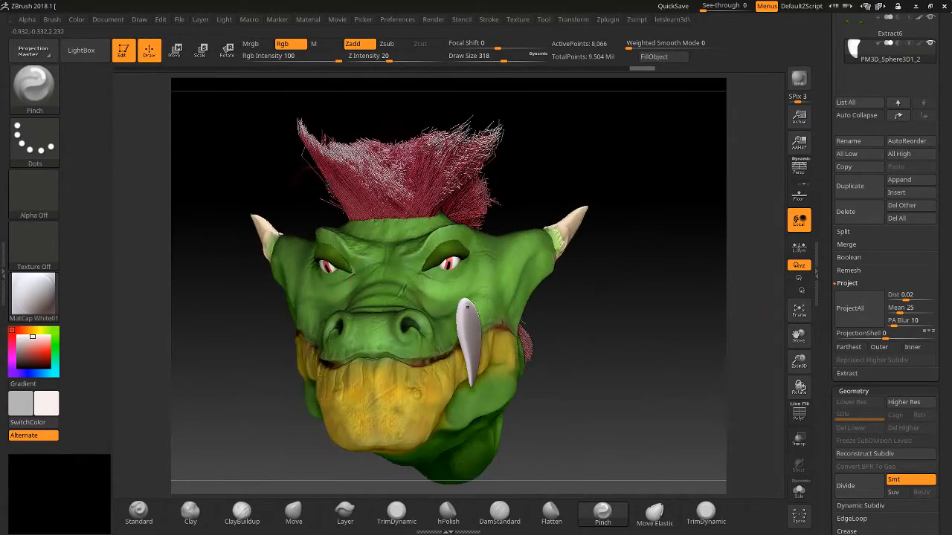
pyautogui.moveTo(798, 363); pyautogui.dragTo(785, 435)
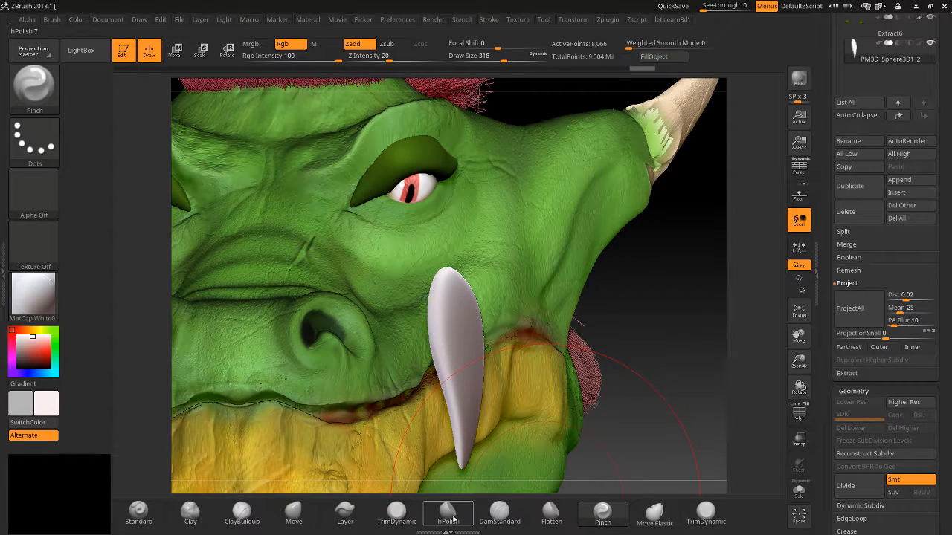
pyautogui.click(394, 513)
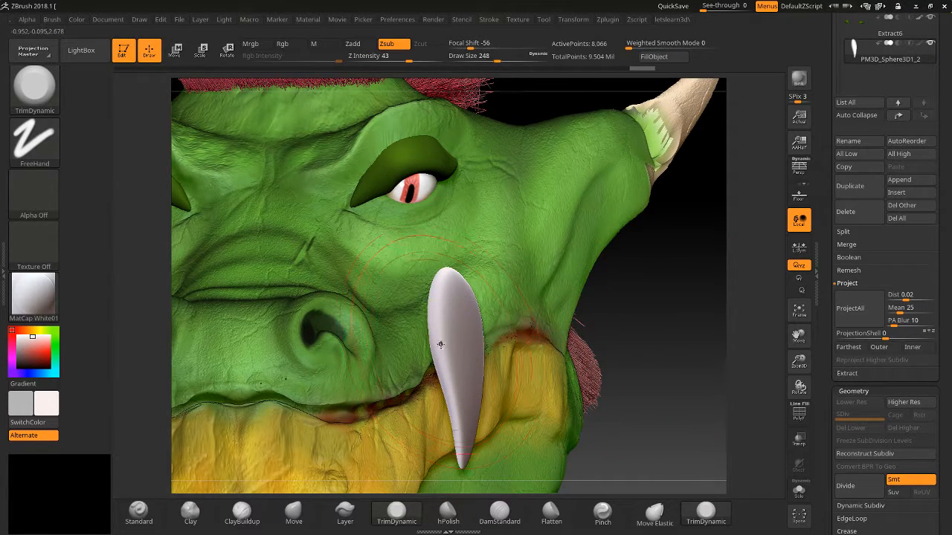
pyautogui.moveTo(440, 343); pyautogui.dragTo(445, 355)
pyautogui.moveTo(441, 304); pyautogui.dragTo(449, 379)
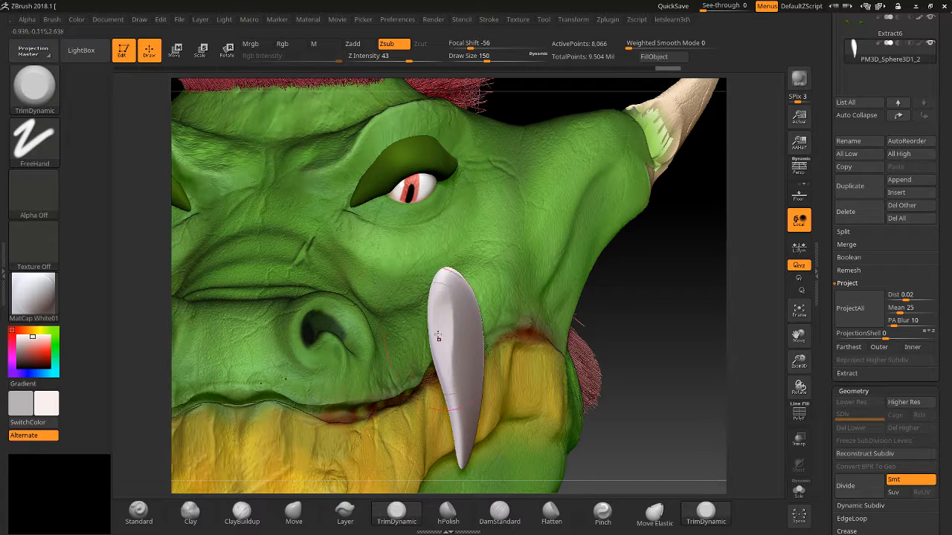
pyautogui.moveTo(442, 281); pyautogui.dragTo(456, 430)
pyautogui.moveTo(444, 296); pyautogui.dragTo(458, 450)
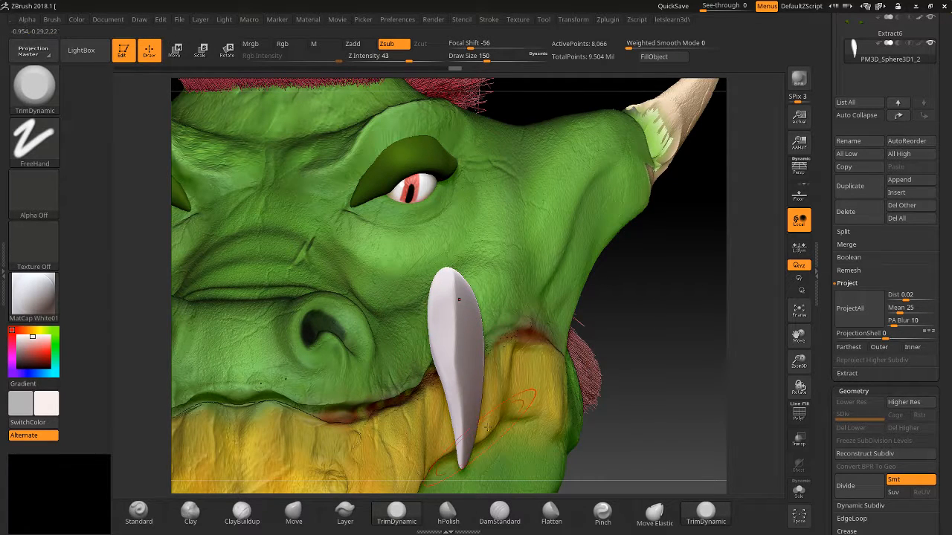
# Check the tusk from the side and undo the TrimDynamic strokes on it
pyautogui.moveTo(639, 334)
pyautogui.mouseDown()
pyautogui.moveTo(621, 328)
pyautogui.moveTo(631, 323)
pyautogui.mouseUp()
pyautogui.press('ctrl')
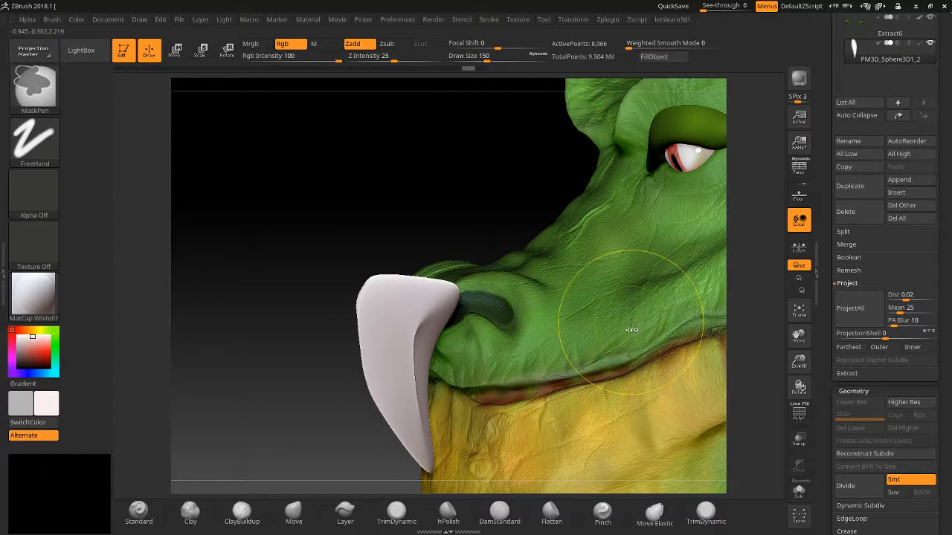
pyautogui.moveTo(296, 395); pyautogui.dragTo(334, 396)
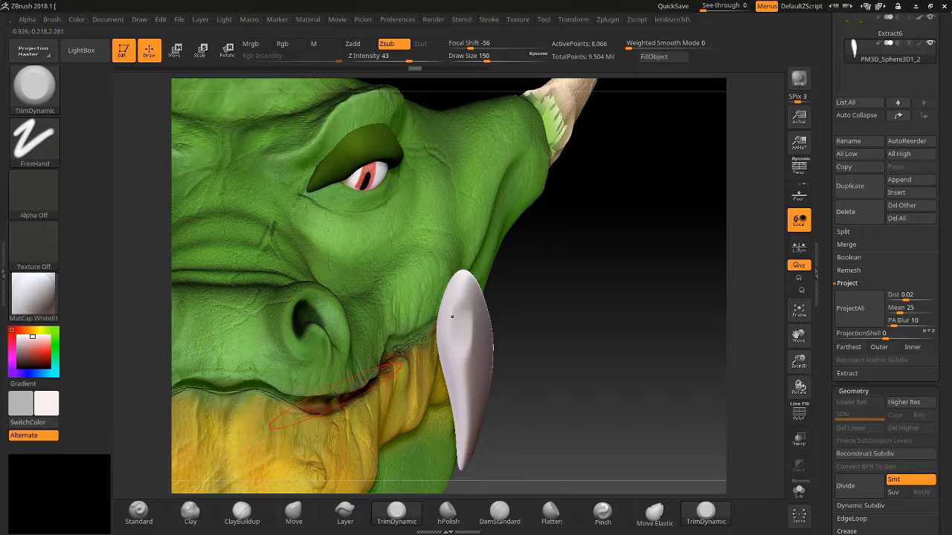
pyautogui.hotkey('ctrl', 'z')
pyautogui.hotkey('ctrl', 'z')
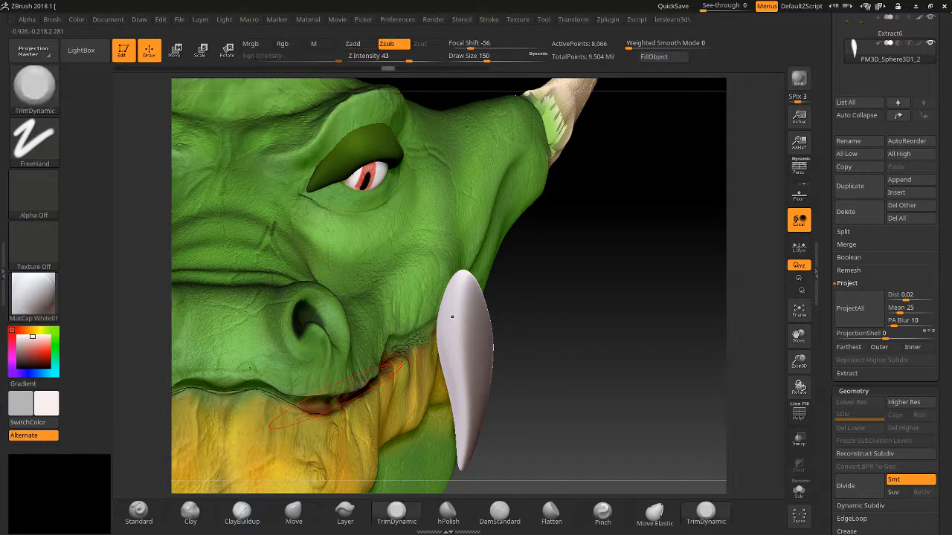
# Flatten the tusk's side faces lengthwise with the TrimDynamic brush at draw size 122
pyautogui.moveTo(607, 414); pyautogui.dragTo(402, 320)
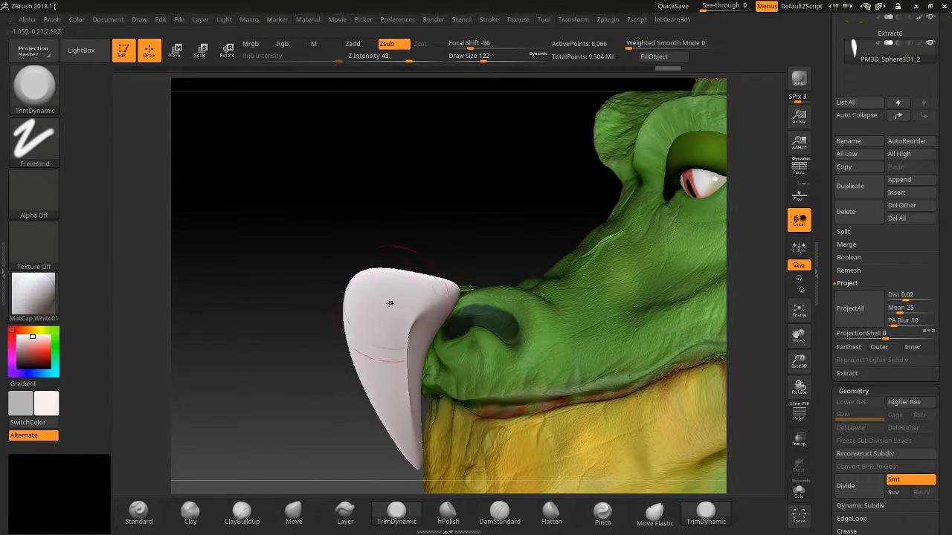
pyautogui.moveTo(325, 384); pyautogui.dragTo(287, 399)
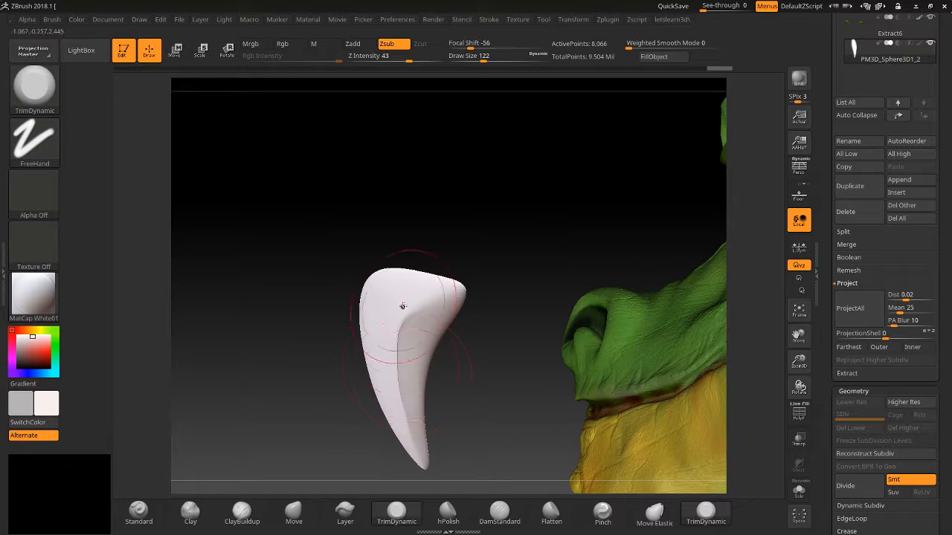
pyautogui.moveTo(404, 305); pyautogui.dragTo(404, 429)
pyautogui.moveTo(315, 419)
pyautogui.mouseDown()
pyautogui.moveTo(371, 417)
pyautogui.moveTo(350, 416)
pyautogui.mouseUp()
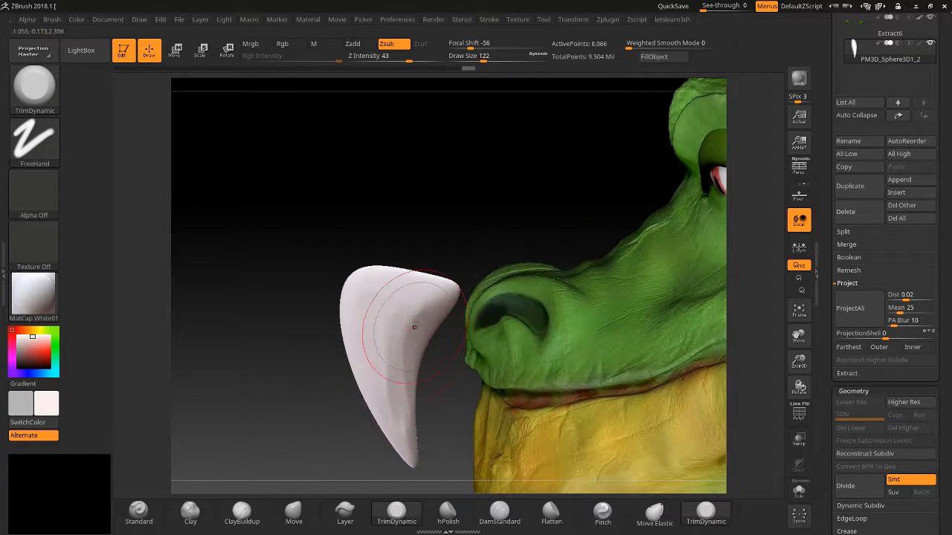
pyautogui.moveTo(414, 329); pyautogui.dragTo(406, 388)
pyautogui.moveTo(377, 318); pyautogui.dragTo(377, 366)
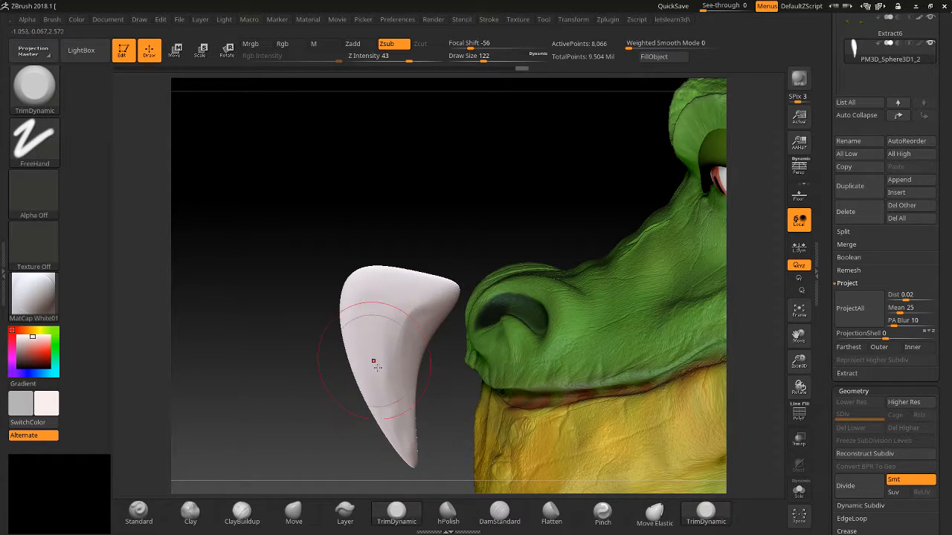
pyautogui.moveTo(332, 340)
pyautogui.mouseDown()
pyautogui.moveTo(314, 343)
pyautogui.moveTo(327, 338)
pyautogui.mouseUp()
pyautogui.moveTo(374, 292); pyautogui.dragTo(365, 322)
pyautogui.moveTo(305, 386)
pyautogui.mouseDown()
pyautogui.moveTo(329, 424)
pyautogui.moveTo(299, 392)
pyautogui.mouseUp()
# Move the tusk down and inward so it sits beside the mouth, checking from the side and front
pyautogui.moveTo(802, 363); pyautogui.dragTo(765, 355)
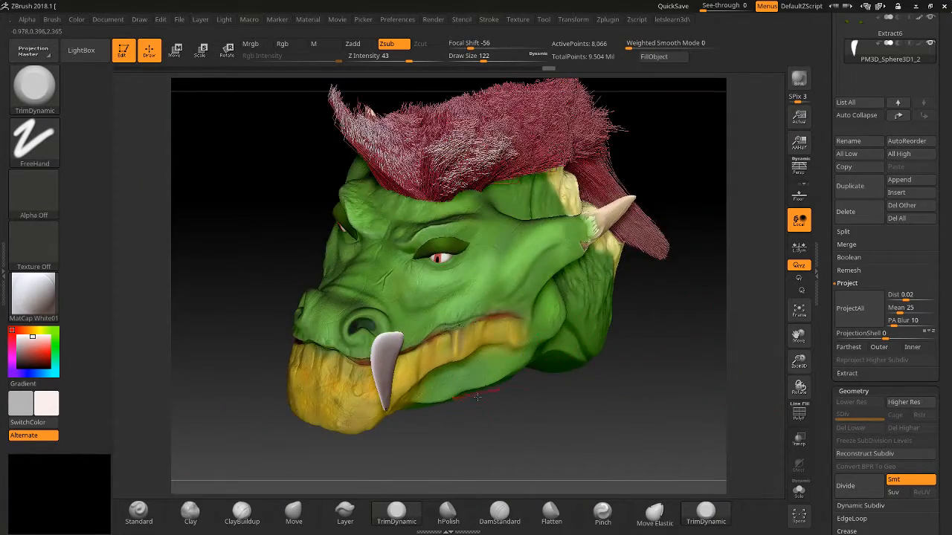
pyautogui.moveTo(587, 408); pyautogui.dragTo(517, 405)
pyautogui.click(176, 50)
pyautogui.moveTo(279, 298); pyautogui.dragTo(388, 327)
pyautogui.moveTo(462, 376); pyautogui.dragTo(407, 375)
pyautogui.moveTo(495, 365)
pyautogui.keyDown('shift'); pyautogui.mouseDown()
pyautogui.moveTo(398, 363)
pyautogui.moveTo(499, 375)
pyautogui.mouseUp(); pyautogui.keyUp('shift')
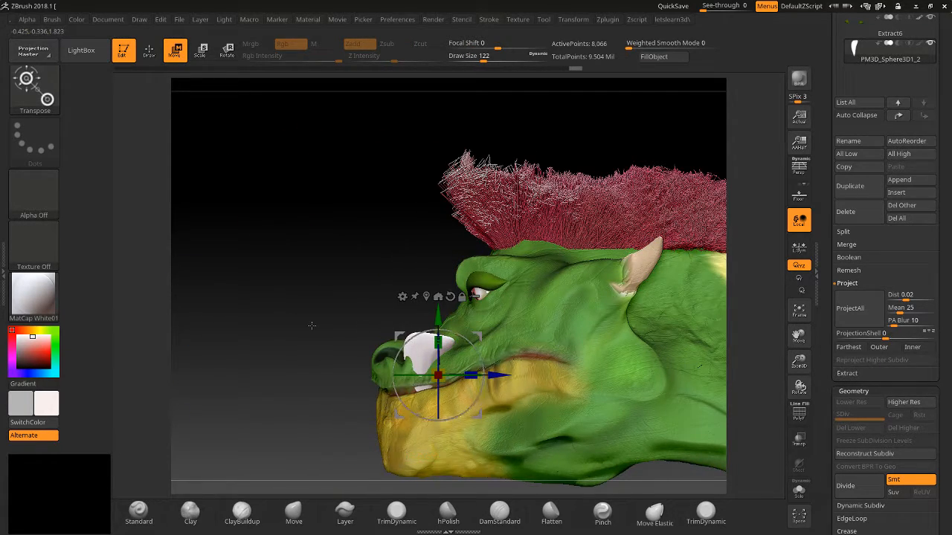
pyautogui.keyDown('shift'); pyautogui.moveTo(311, 325); pyautogui.dragTo(441, 363); pyautogui.keyUp('shift')
pyautogui.moveTo(498, 425); pyautogui.dragTo(509, 425)
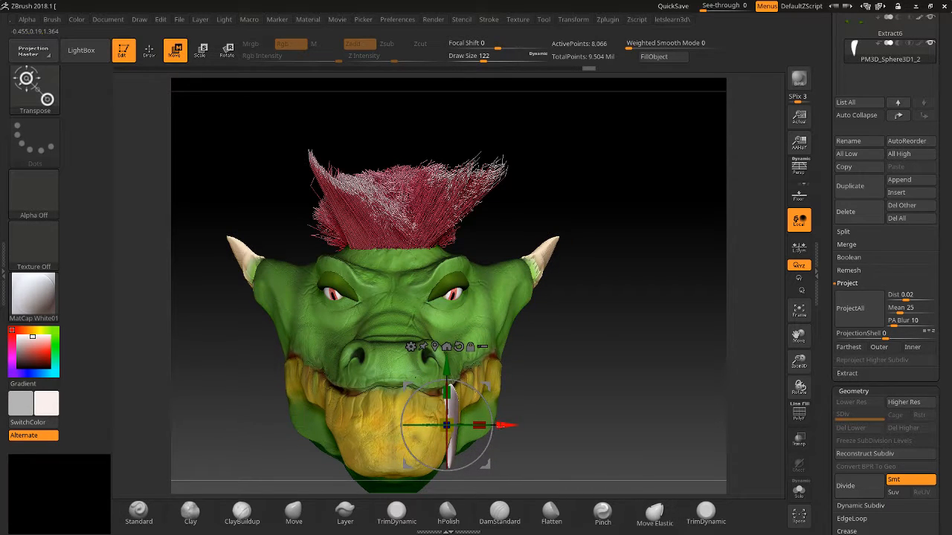
pyautogui.keyDown('shift'); pyautogui.moveTo(576, 412); pyautogui.dragTo(481, 406); pyautogui.keyUp('shift')
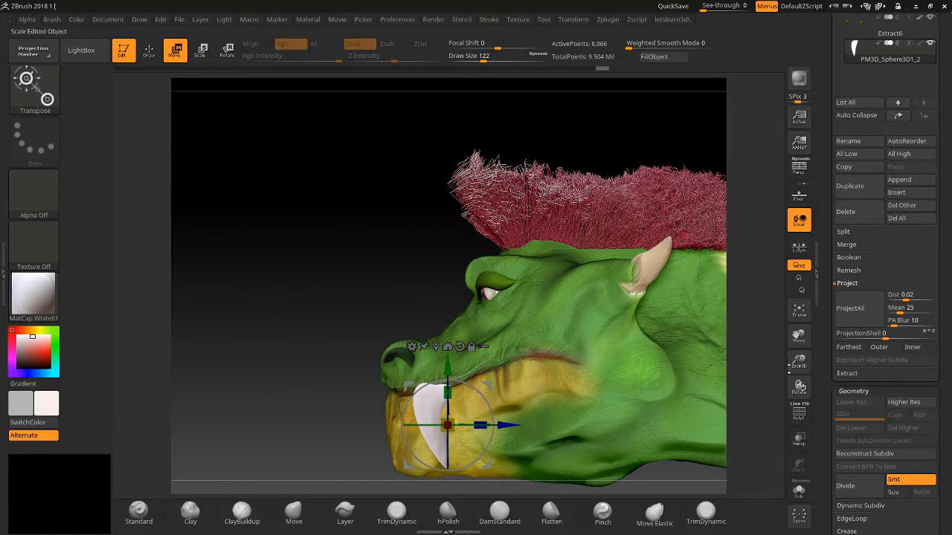
# Scale the tusk down and raise its thick end to the lip line
pyautogui.moveTo(798, 364); pyautogui.dragTo(795, 424)
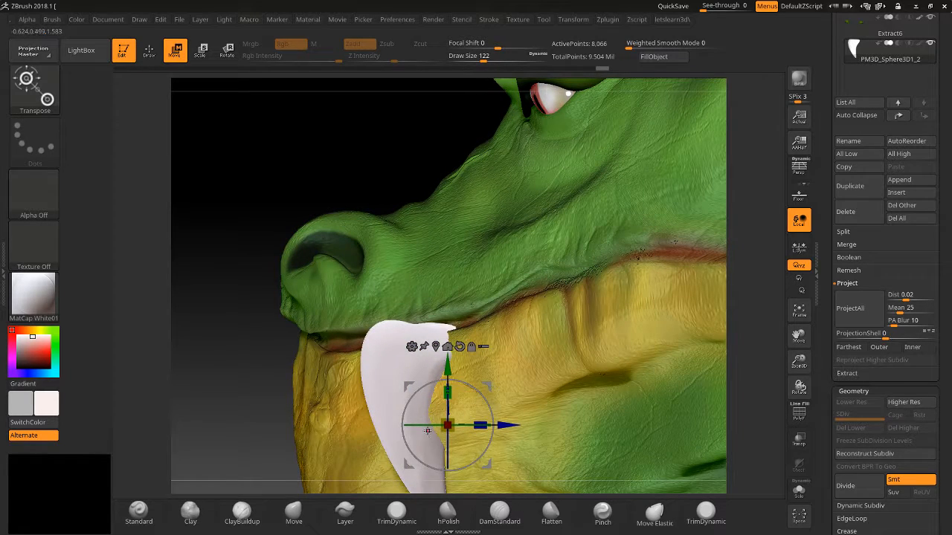
pyautogui.moveTo(422, 424); pyautogui.dragTo(463, 404)
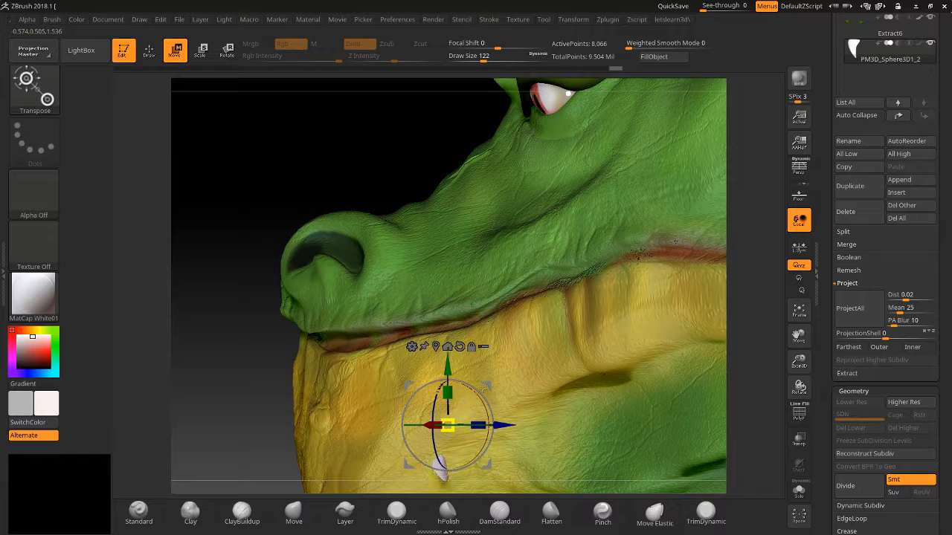
pyautogui.moveTo(441, 339); pyautogui.dragTo(442, 310)
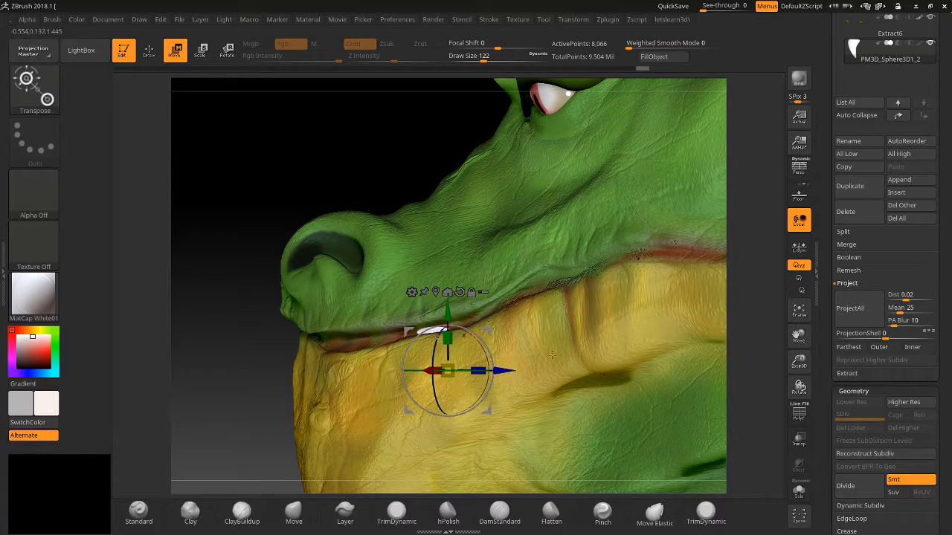
# Tilt the tusk so its tip points outward from the jaw, using transparency temporarily to see the embedded part
pyautogui.click(799, 443)
pyautogui.moveTo(249, 417); pyautogui.dragTo(461, 382)
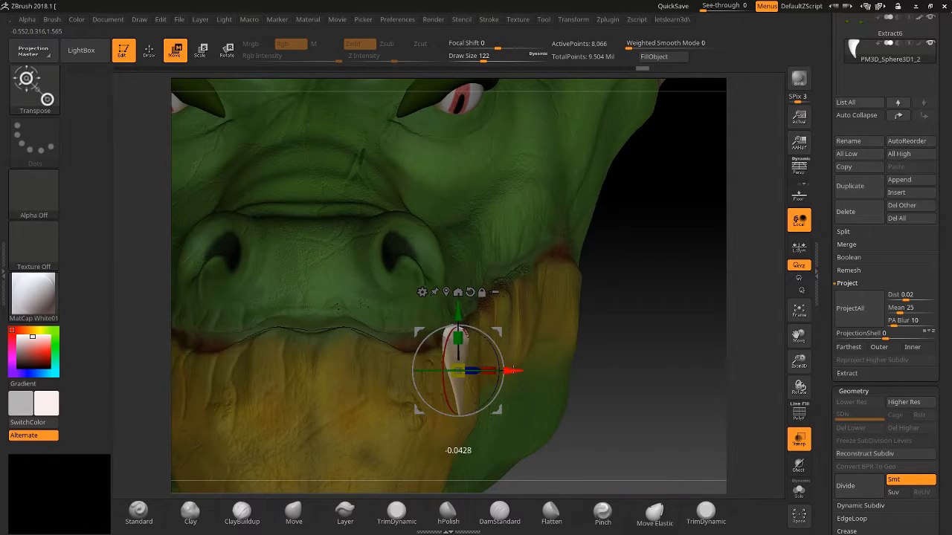
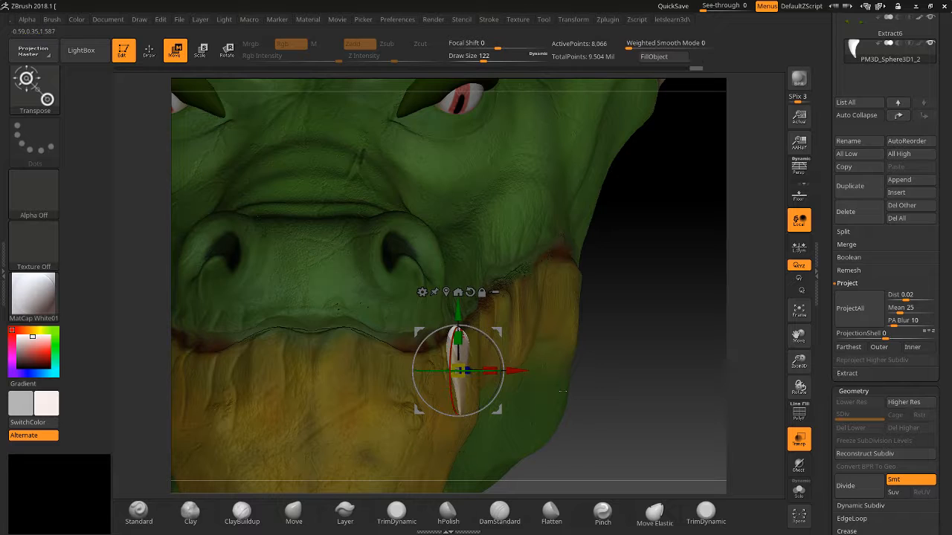
pyautogui.moveTo(564, 391); pyautogui.dragTo(482, 400)
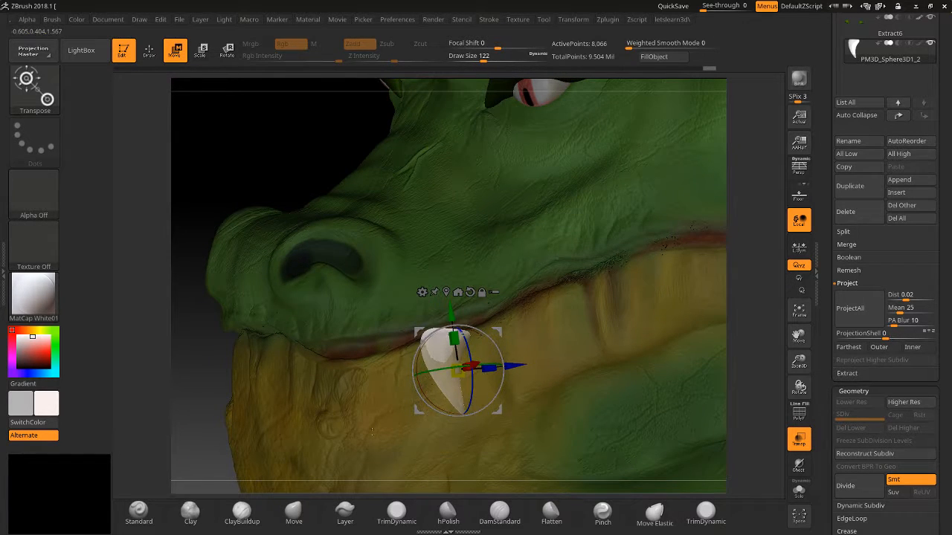
pyautogui.moveTo(186, 405); pyautogui.dragTo(214, 405)
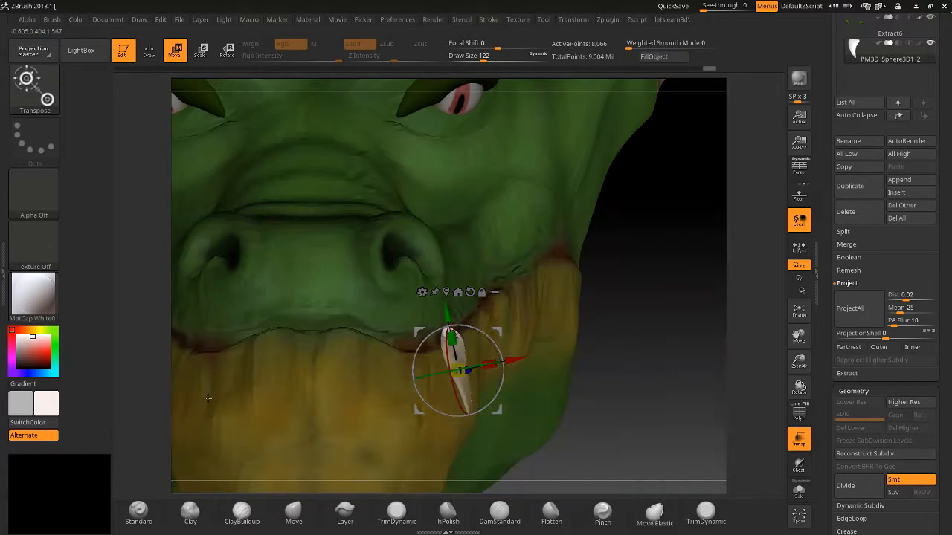
pyautogui.press('q')
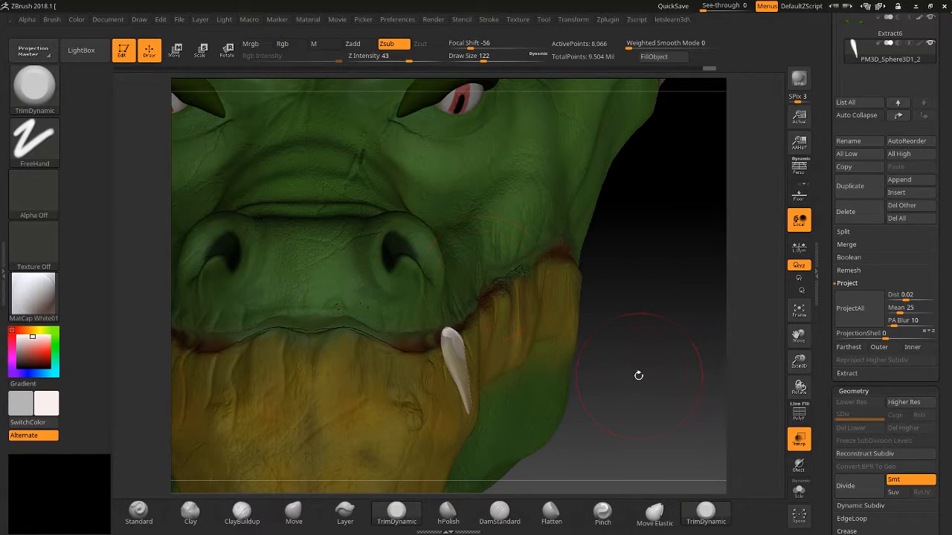
pyautogui.moveTo(638, 376); pyautogui.dragTo(603, 377)
pyautogui.click(798, 439)
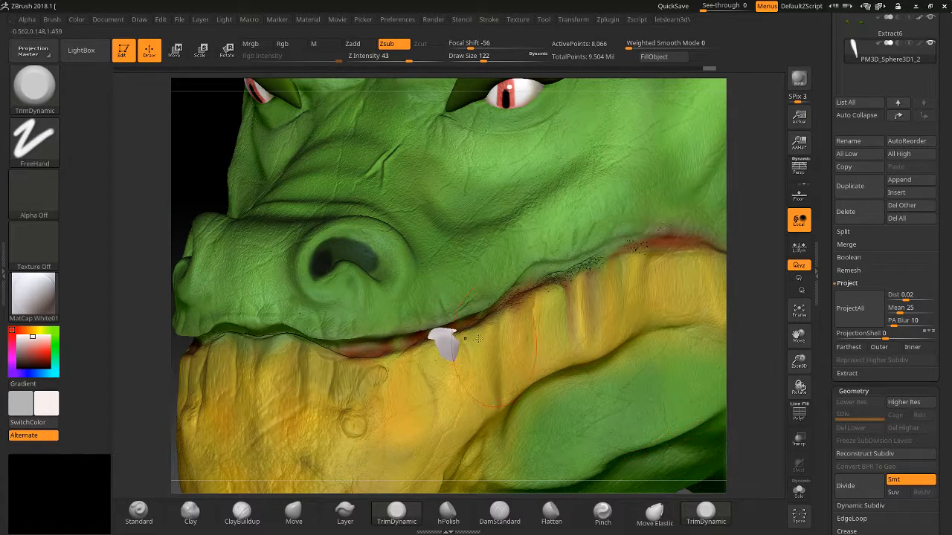
# Move the tusk sideways out of the jaw so it emerges at the edge of the mouth
pyautogui.press('w')
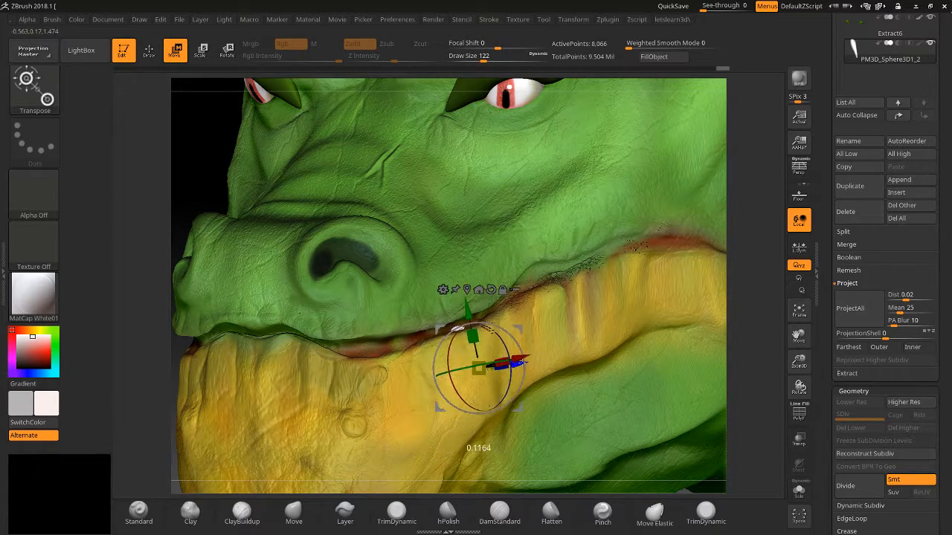
pyautogui.moveTo(198, 166); pyautogui.dragTo(404, 275)
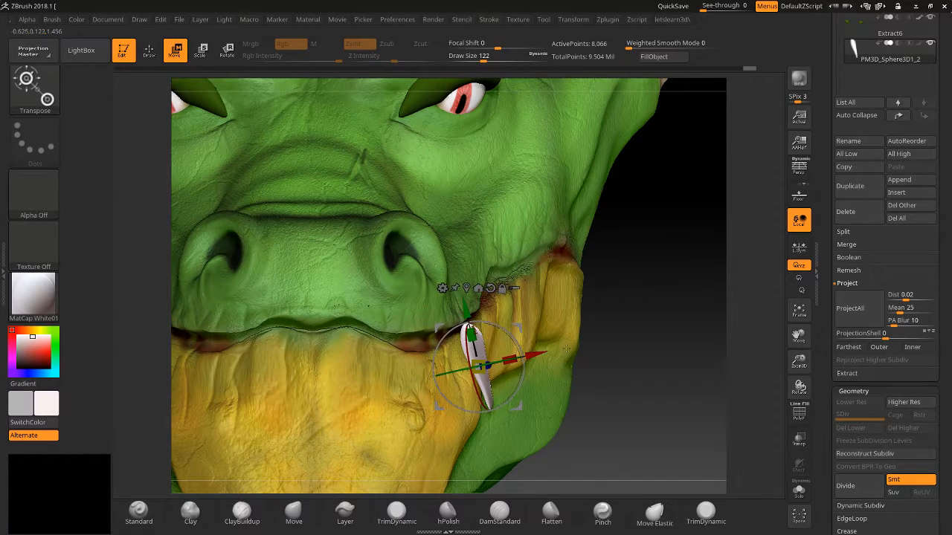
pyautogui.moveTo(566, 348); pyautogui.dragTo(599, 331)
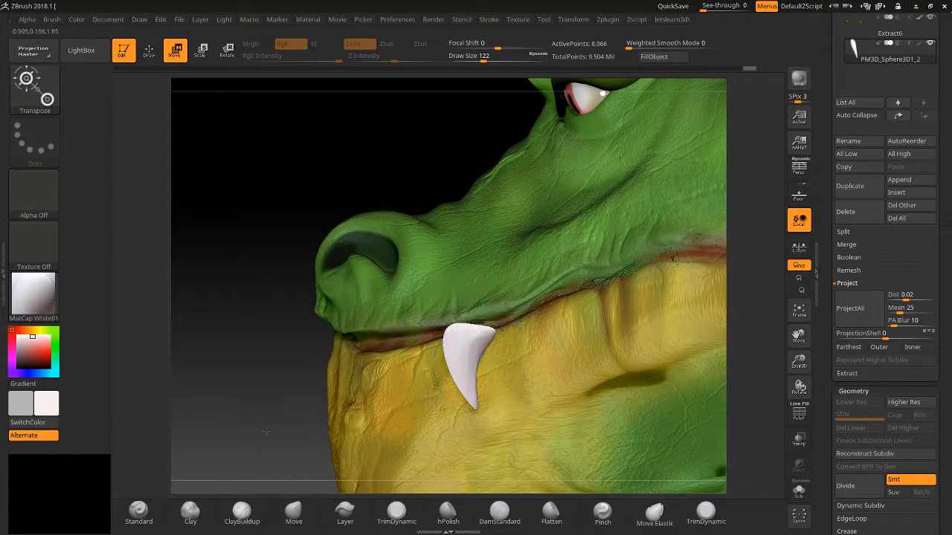
pyautogui.moveTo(266, 431); pyautogui.dragTo(426, 414)
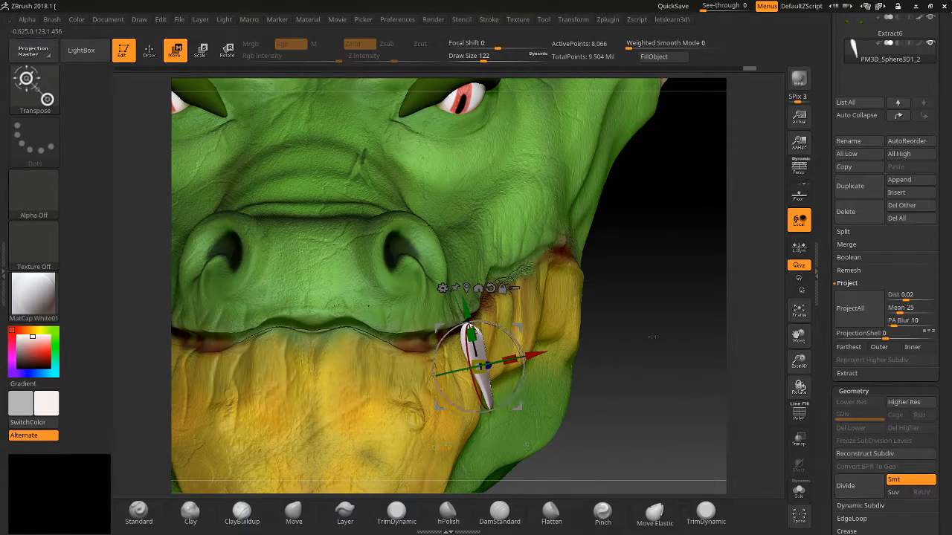
# Rotate the tusk to slant further outward and seat its thick end against the lip
pyautogui.moveTo(799, 360); pyautogui.dragTo(714, 388)
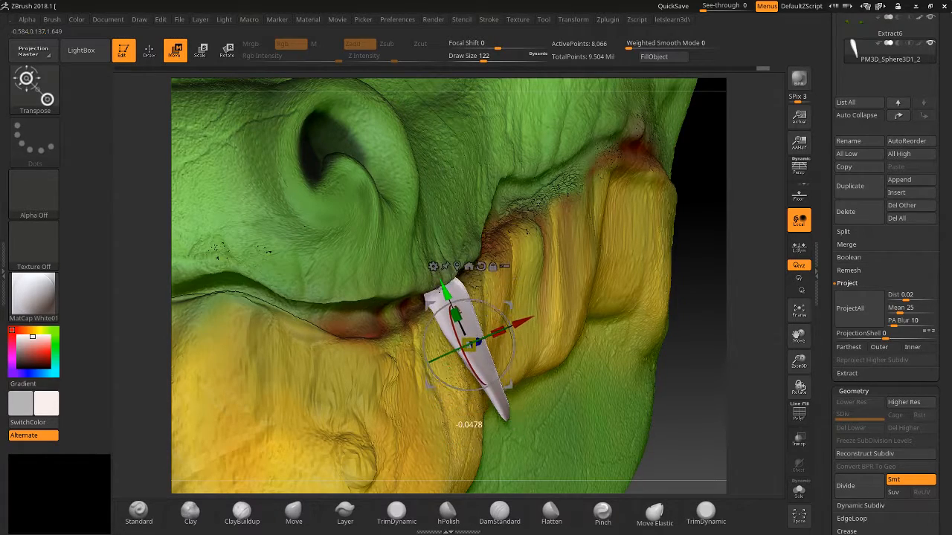
pyautogui.moveTo(440, 291); pyautogui.dragTo(439, 290)
pyautogui.moveTo(697, 389); pyautogui.dragTo(752, 298)
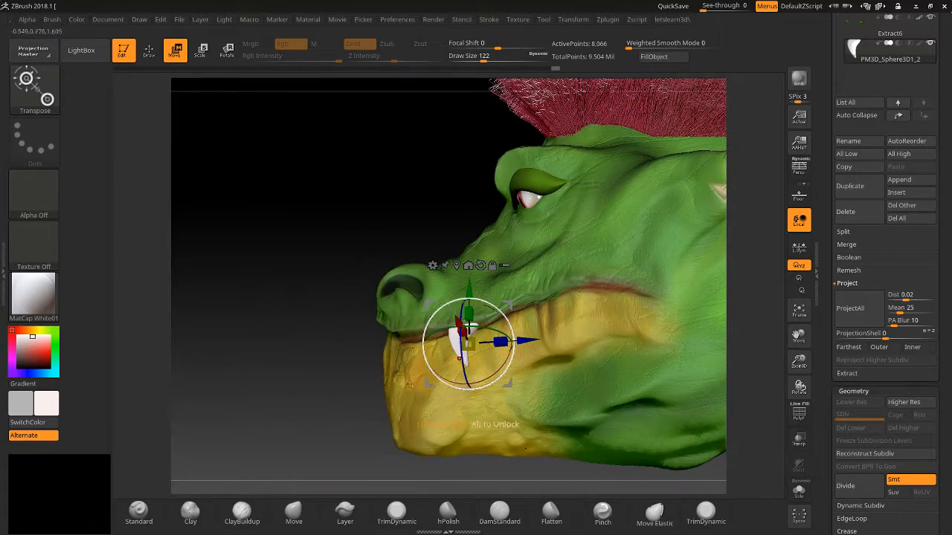
pyautogui.moveTo(318, 401); pyautogui.dragTo(414, 434)
pyautogui.press('q')
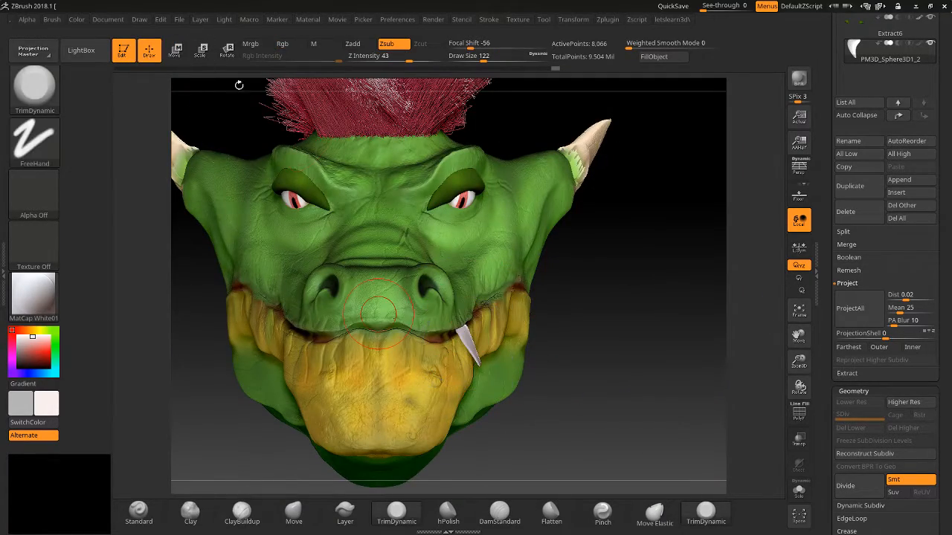
pyautogui.moveTo(618, 352)
pyautogui.mouseDown()
pyautogui.moveTo(617, 374)
pyautogui.moveTo(641, 352)
pyautogui.mouseUp()
# Reshape the tusk's thick end and bend it to follow the jaw with the Move brush at draw size 164
pyautogui.moveTo(799, 363); pyautogui.dragTo(718, 447)
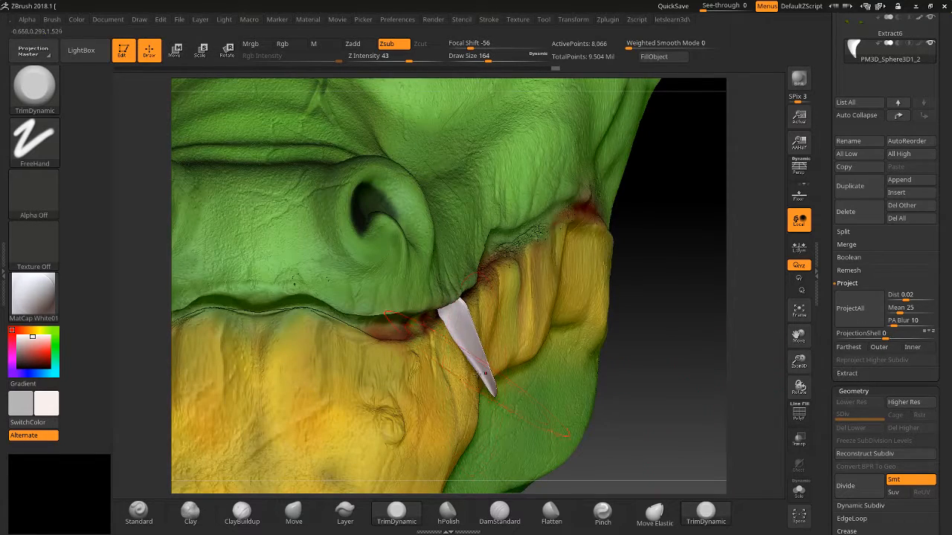
pyautogui.click(293, 511)
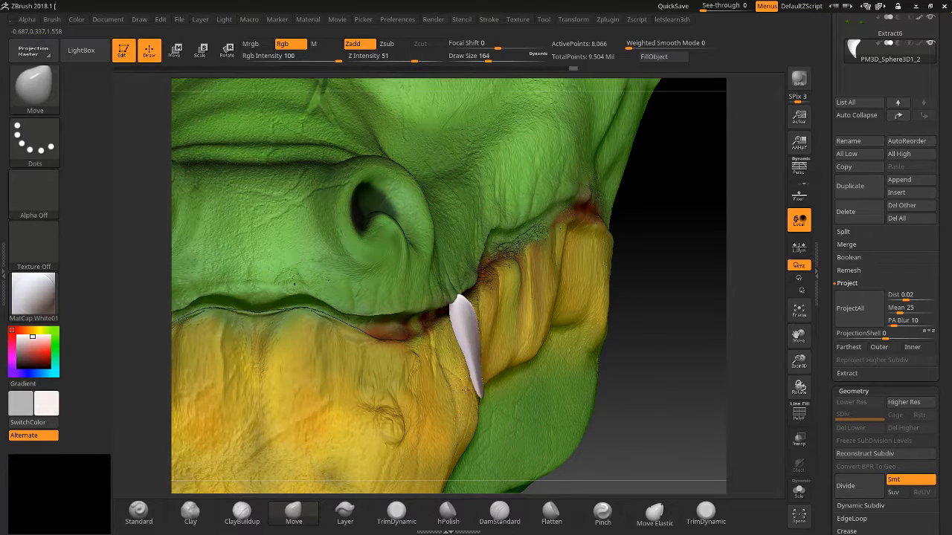
pyautogui.moveTo(638, 373); pyautogui.dragTo(533, 370)
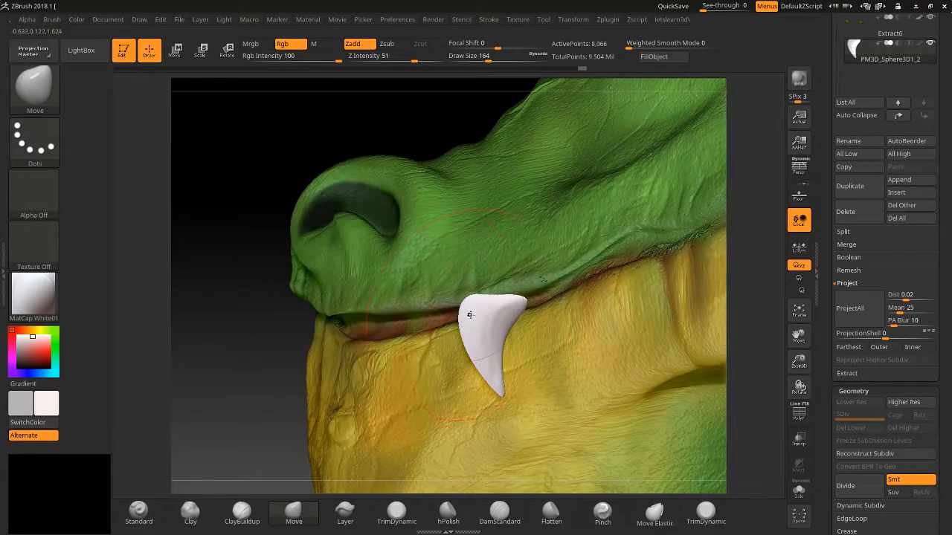
pyautogui.moveTo(469, 315)
pyautogui.mouseDown()
pyautogui.moveTo(468, 332)
pyautogui.moveTo(513, 310)
pyautogui.moveTo(472, 322)
pyautogui.mouseUp()
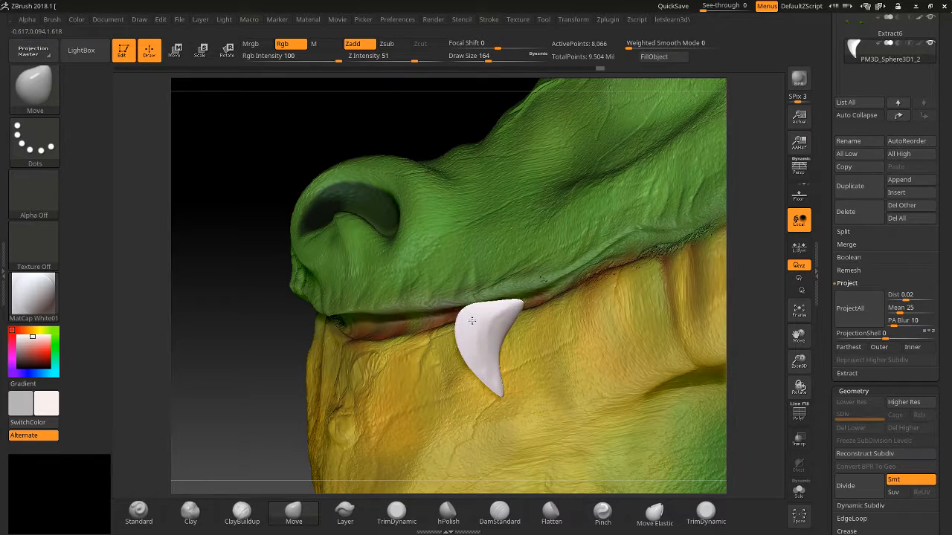
pyautogui.moveTo(218, 414); pyautogui.dragTo(499, 325)
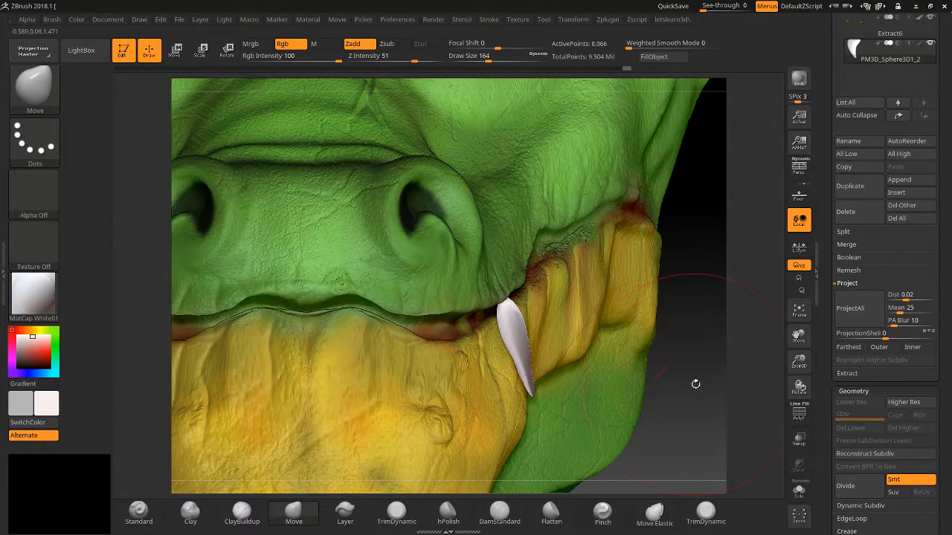
pyautogui.moveTo(696, 384); pyautogui.dragTo(744, 375)
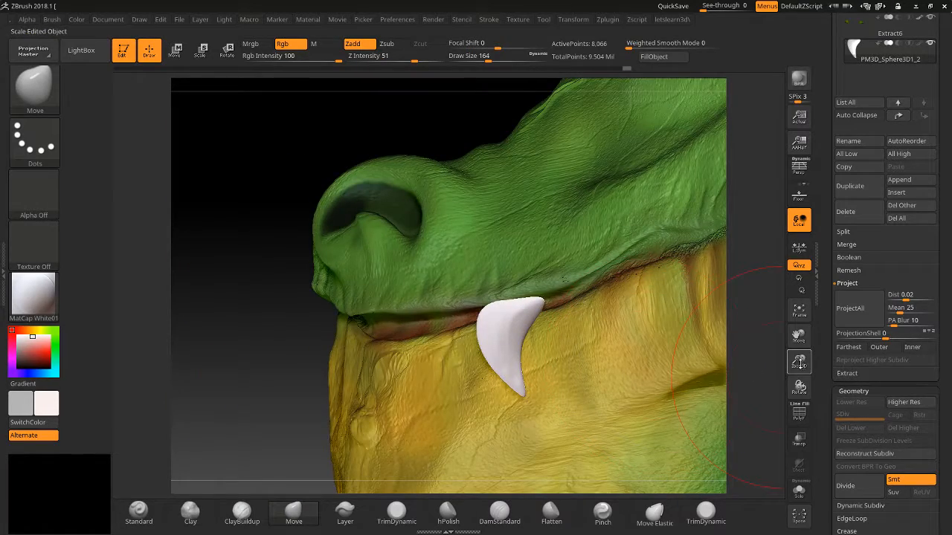
pyautogui.moveTo(800, 363); pyautogui.dragTo(778, 339)
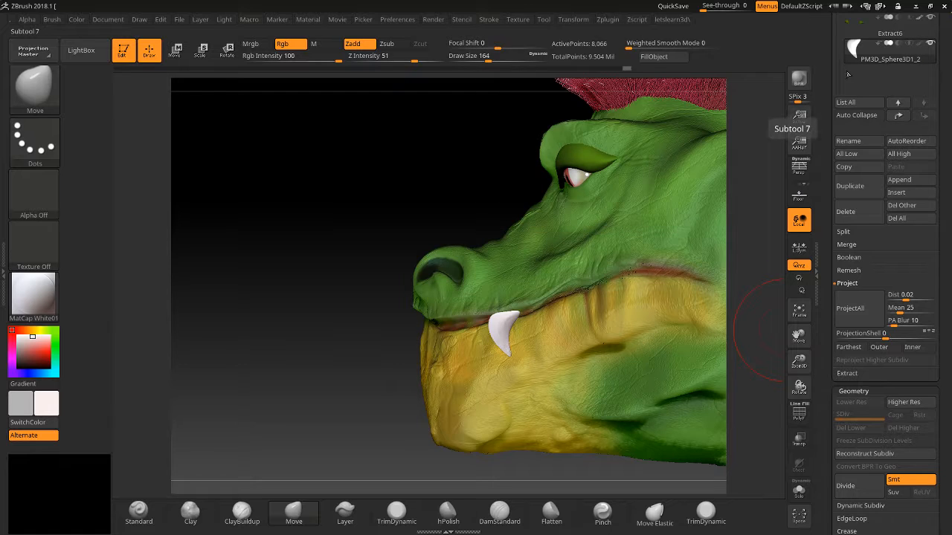
# Duplicate the tusk subtool and move the copy forward along the lip, in front of the original tusk
pyautogui.click(849, 185)
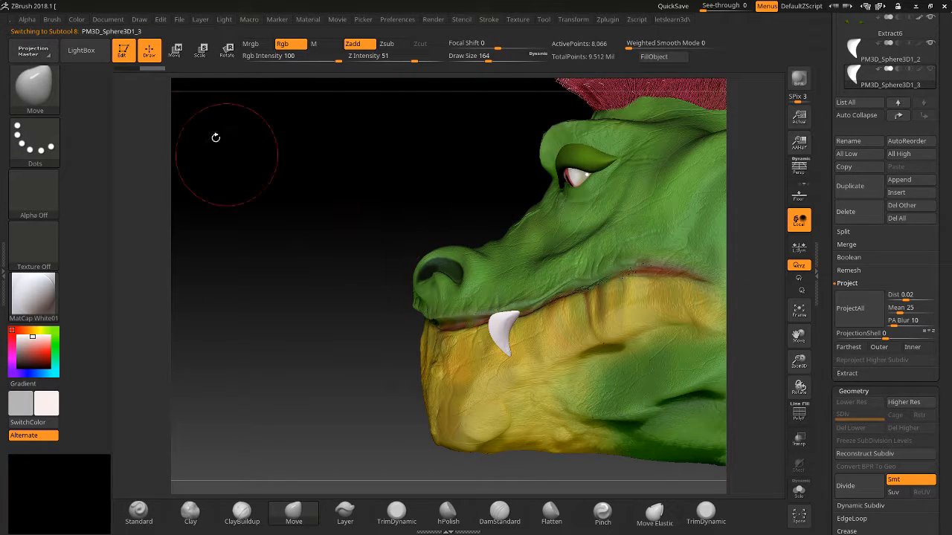
pyautogui.click(176, 51)
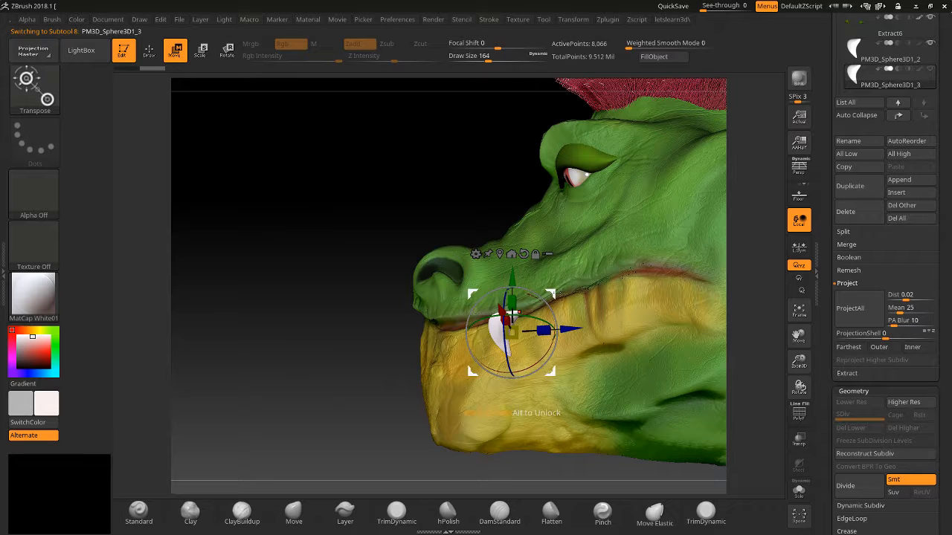
pyautogui.moveTo(532, 321); pyautogui.dragTo(483, 338)
pyautogui.moveTo(523, 303); pyautogui.dragTo(511, 302)
pyautogui.moveTo(320, 398); pyautogui.dragTo(398, 411)
pyautogui.moveTo(799, 362); pyautogui.dragTo(772, 425)
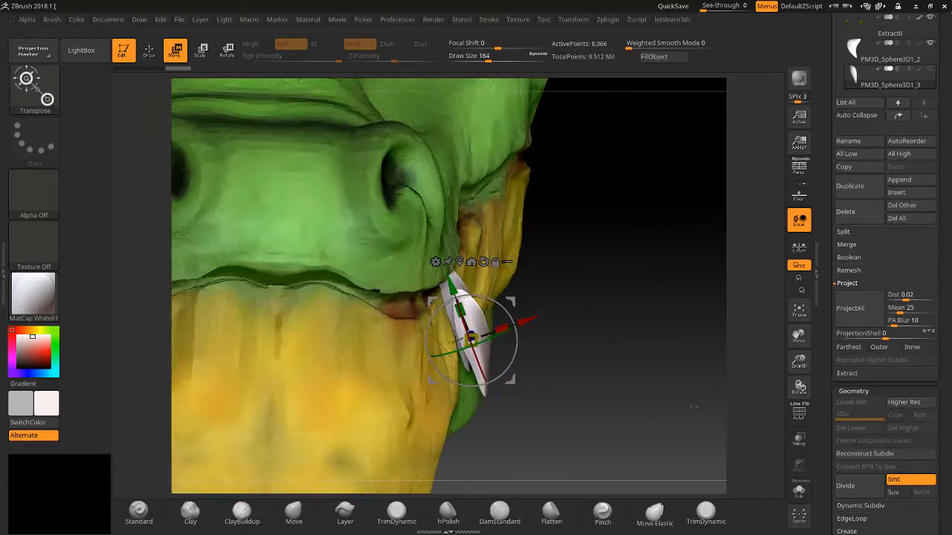
pyautogui.moveTo(717, 415); pyautogui.dragTo(687, 411)
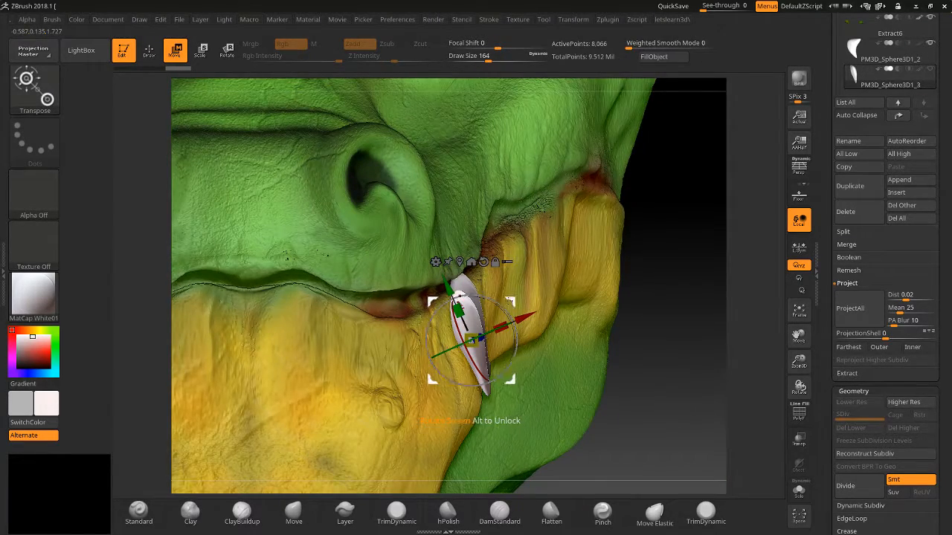
pyautogui.moveTo(512, 302); pyautogui.dragTo(466, 290)
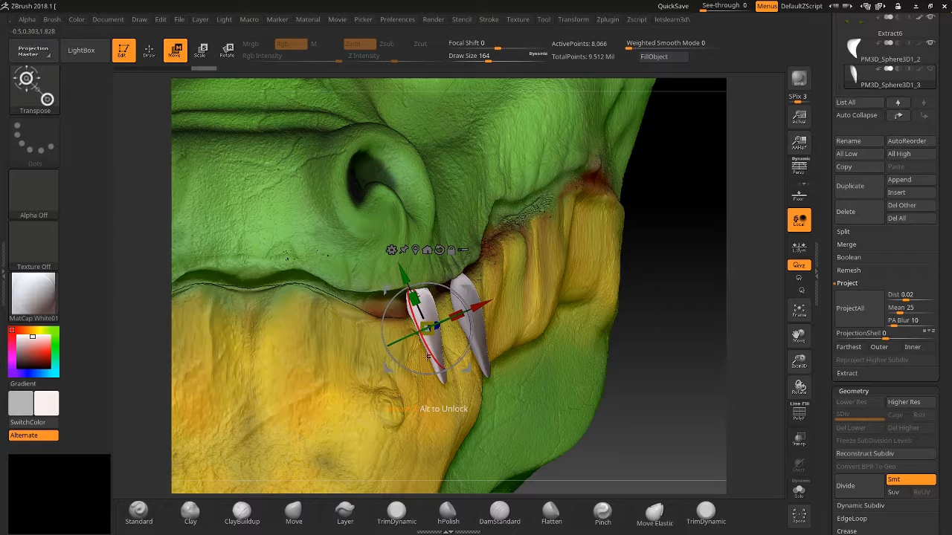
# Rotate the copied tusk slightly and raise it so its thick end sits under the upper lip
pyautogui.moveTo(445, 323); pyautogui.dragTo(426, 336)
pyautogui.moveTo(409, 272); pyautogui.dragTo(407, 267)
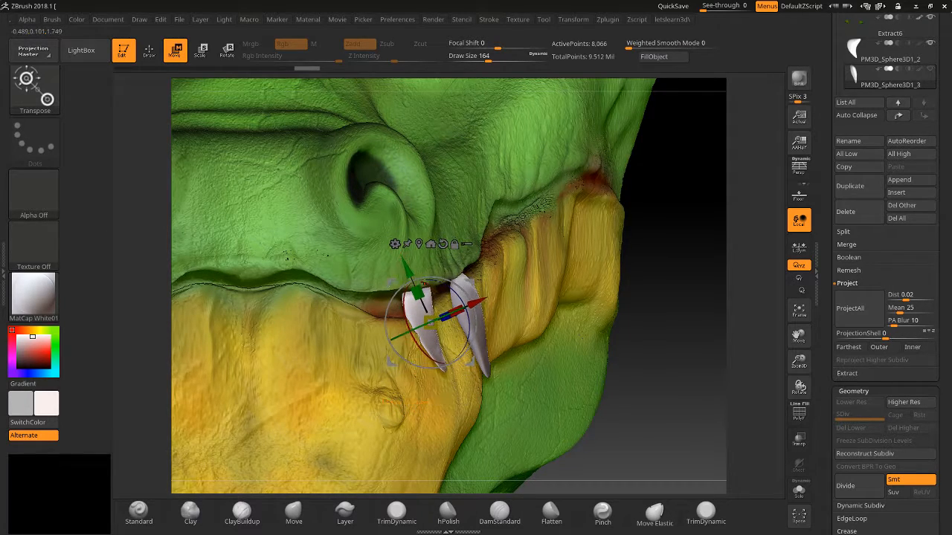
pyautogui.moveTo(685, 342); pyautogui.dragTo(376, 192)
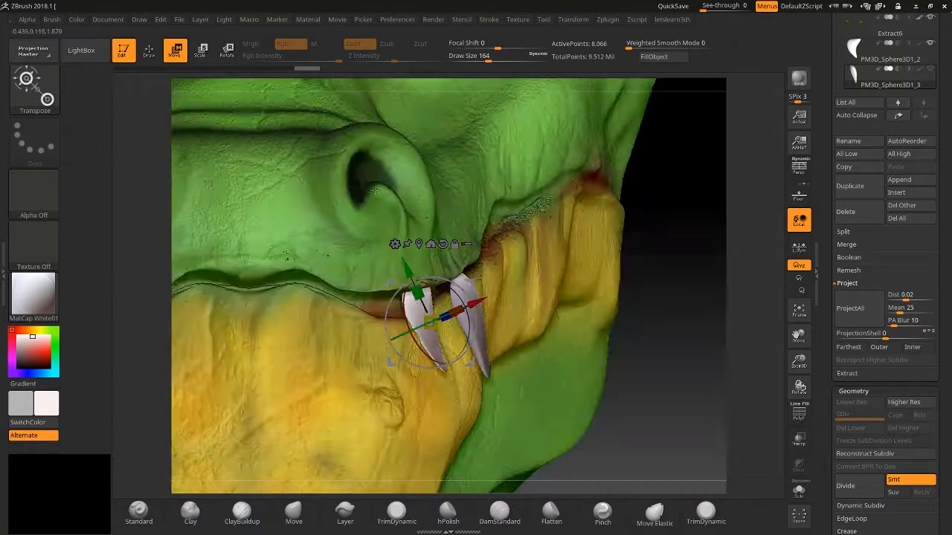
pyautogui.click(151, 51)
pyautogui.moveTo(798, 362)
pyautogui.mouseDown()
pyautogui.moveTo(681, 359)
pyautogui.moveTo(598, 411)
pyautogui.moveTo(647, 404)
pyautogui.moveTo(647, 382)
pyautogui.moveTo(615, 399)
pyautogui.mouseUp()
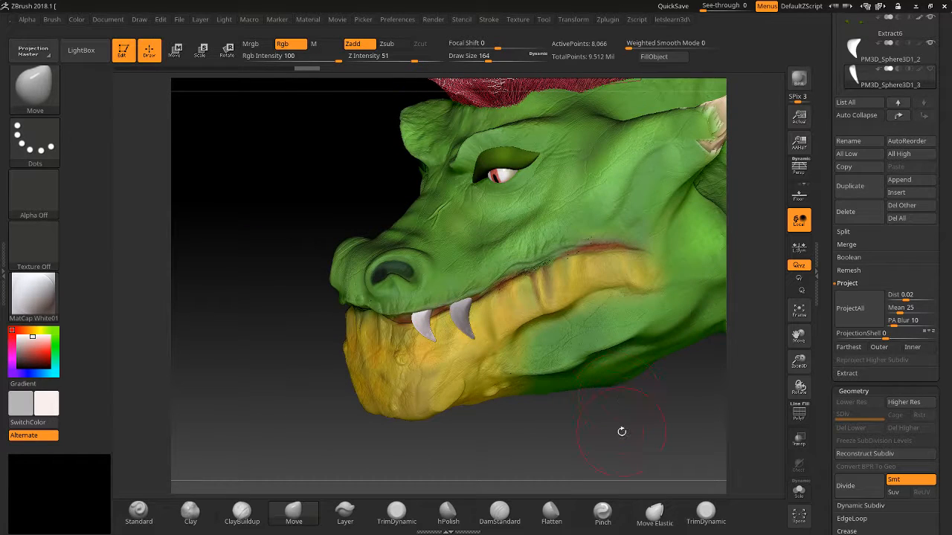
pyautogui.moveTo(622, 431); pyautogui.dragTo(636, 356)
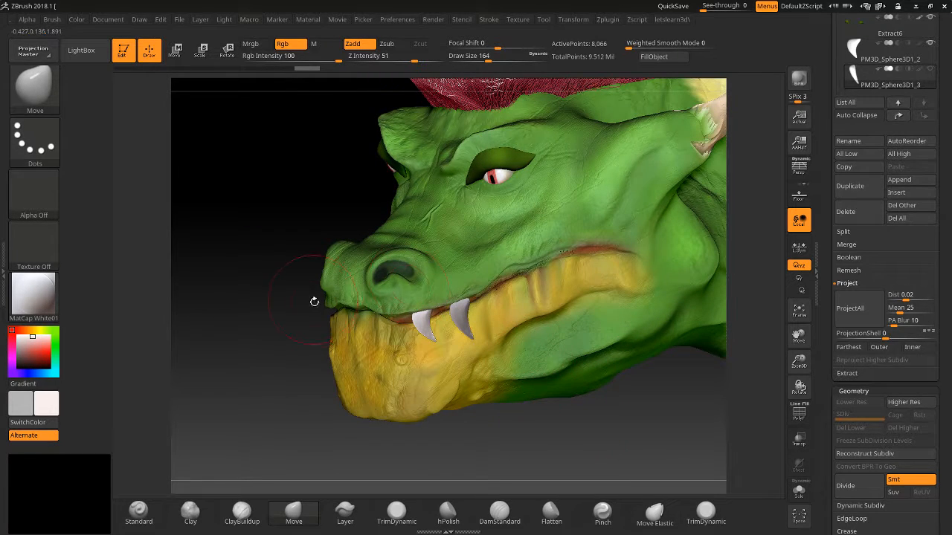
pyautogui.moveTo(307, 321); pyautogui.dragTo(541, 272)
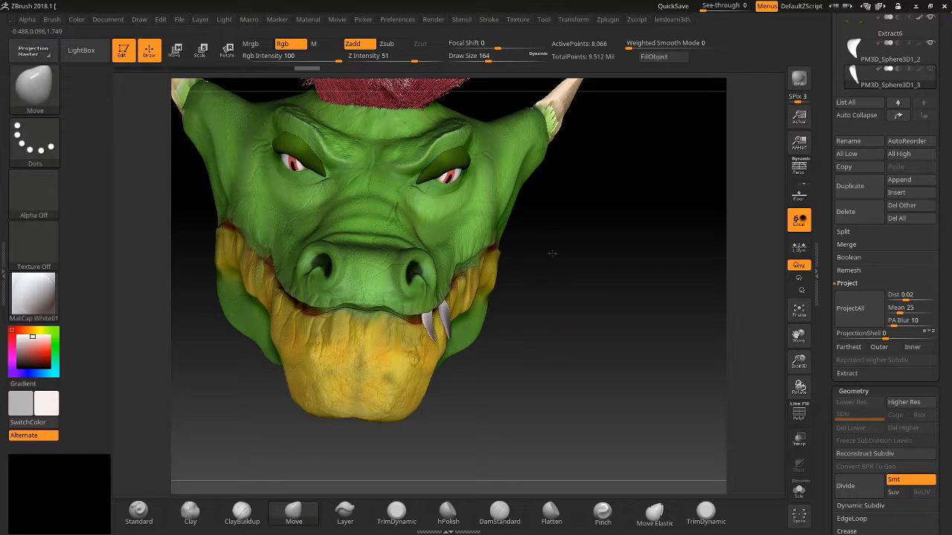
# Hide every other subtool so only the tusks PM3D_Sphere3D1_2 and PM3D_Sphere3D1_3 are shown, with PM3D_Sphere3D1_3 active
pyautogui.moveTo(827, 45); pyautogui.dragTo(825, 138)
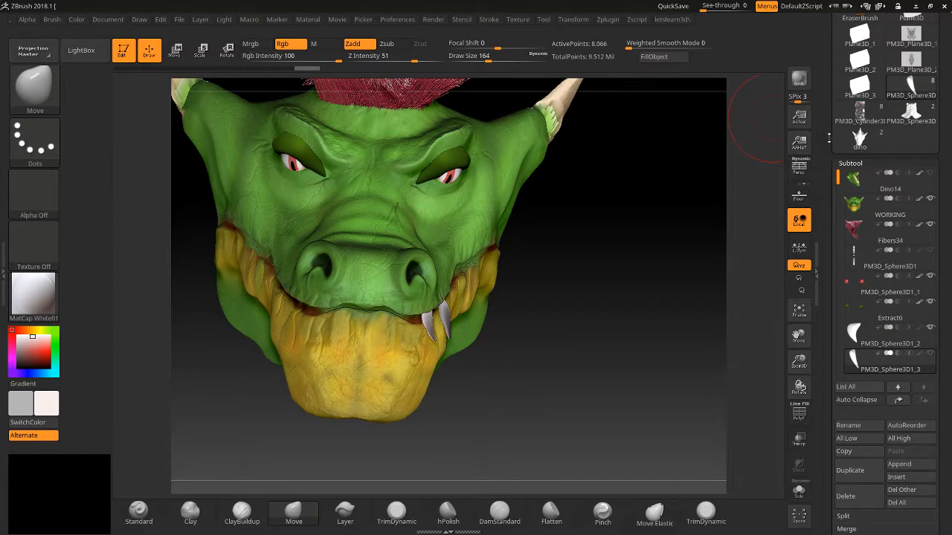
pyautogui.moveTo(854, 179)
pyautogui.press('shift')
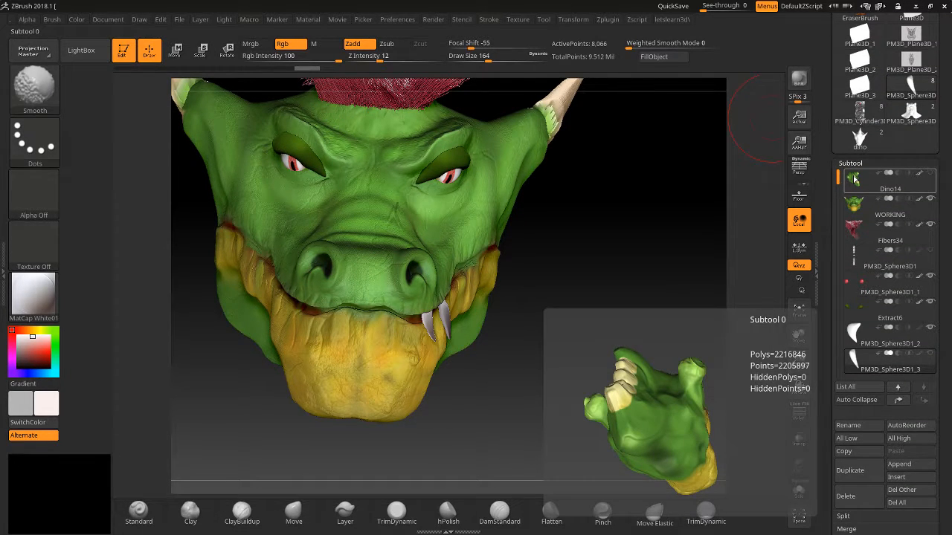
pyautogui.click(854, 179)
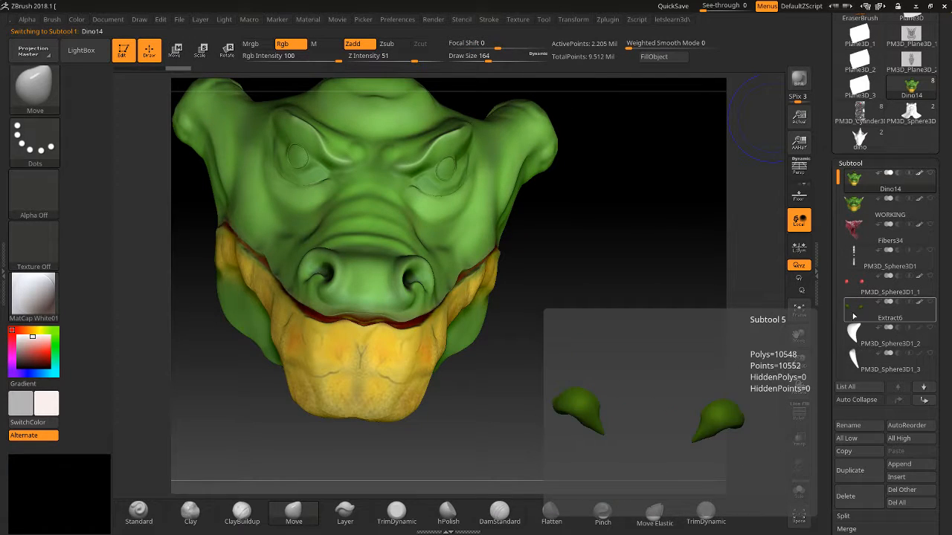
pyautogui.click(855, 334)
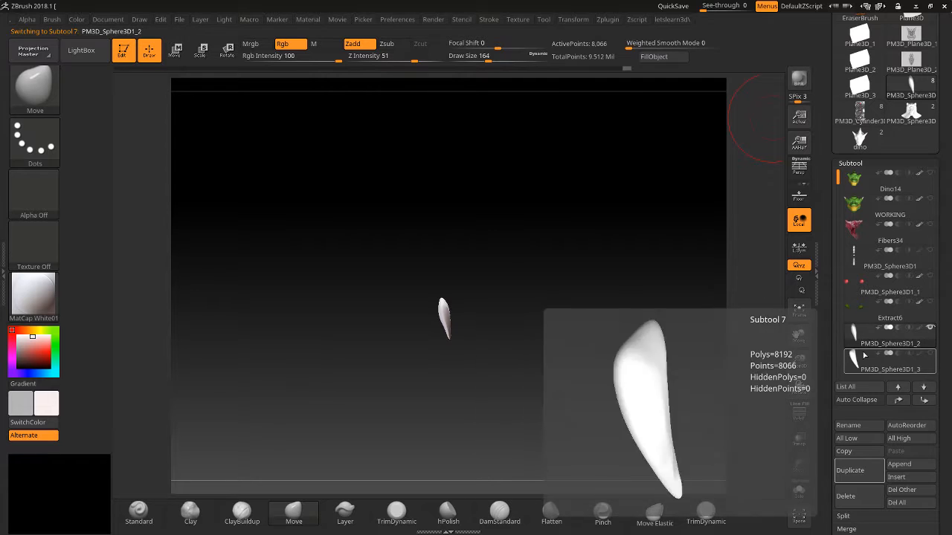
pyautogui.click(864, 360)
pyautogui.moveTo(736, 350); pyautogui.dragTo(731, 370)
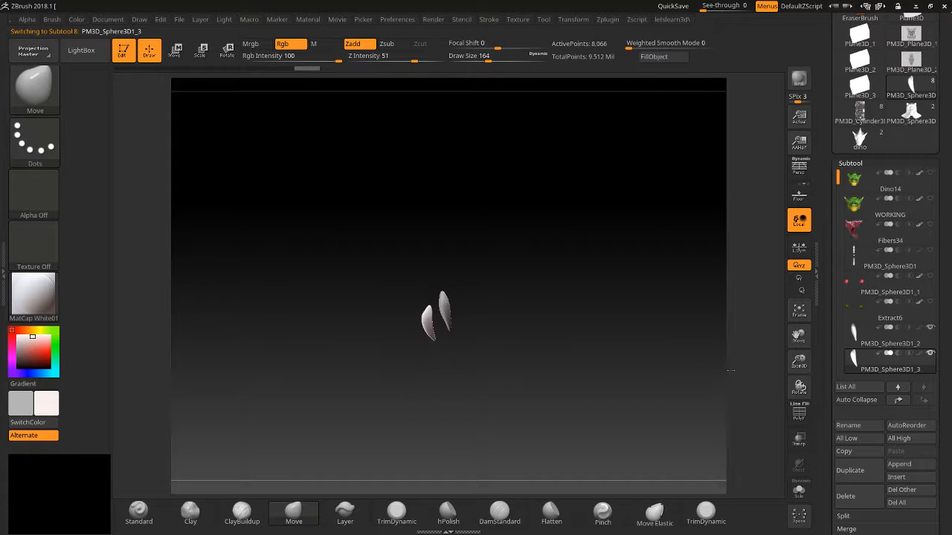
# Mirror the front tusk across the X axis with SubTool Master, using the Merge into one SubTool option
pyautogui.moveTo(820, 116); pyautogui.dragTo(820, 368)
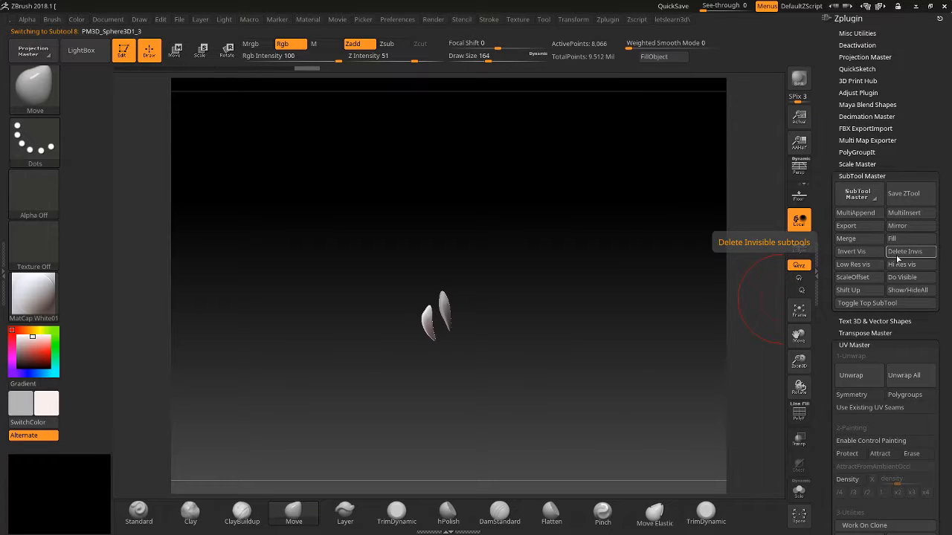
pyautogui.click(899, 226)
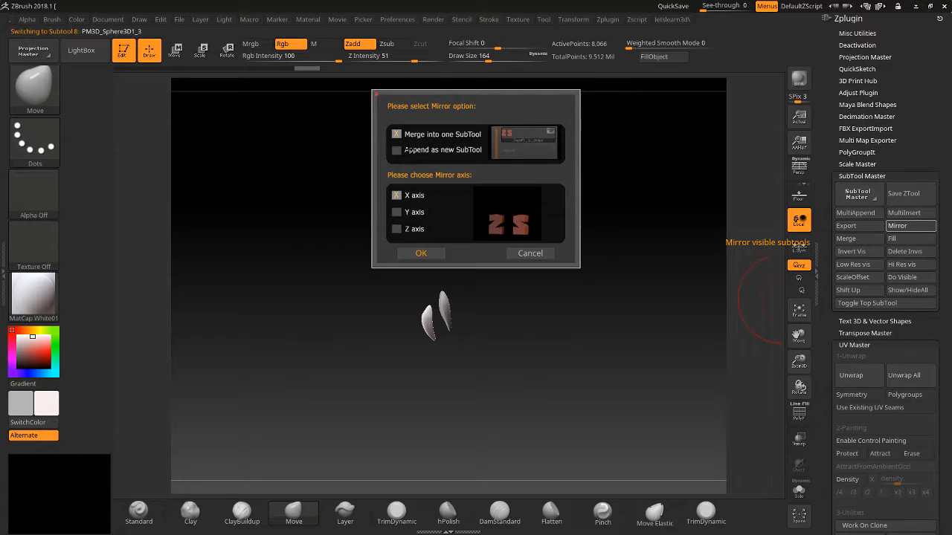
pyautogui.click(396, 150)
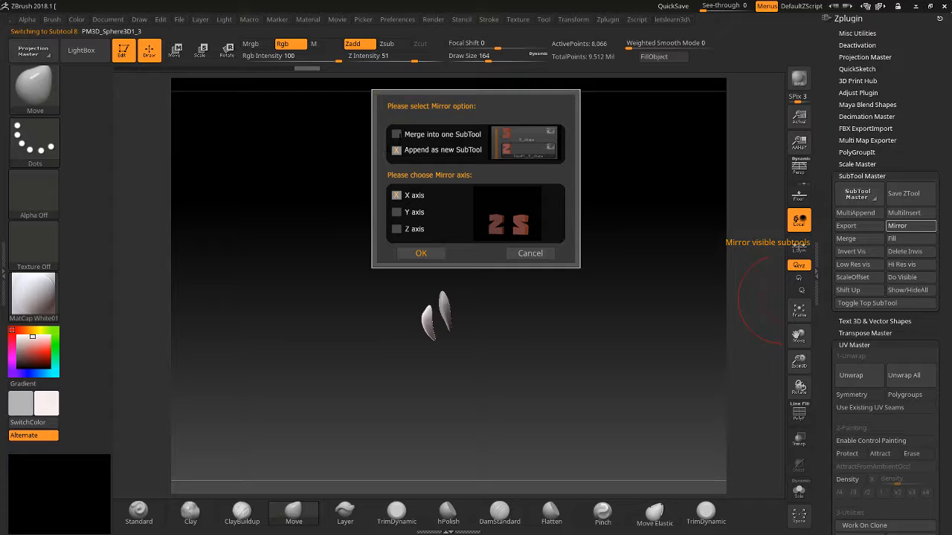
pyautogui.click(396, 134)
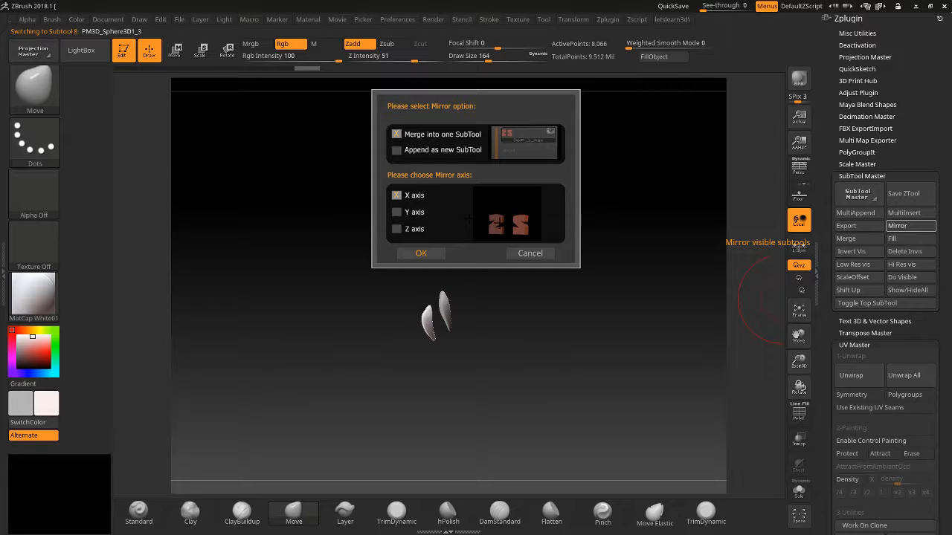
pyautogui.click(397, 212)
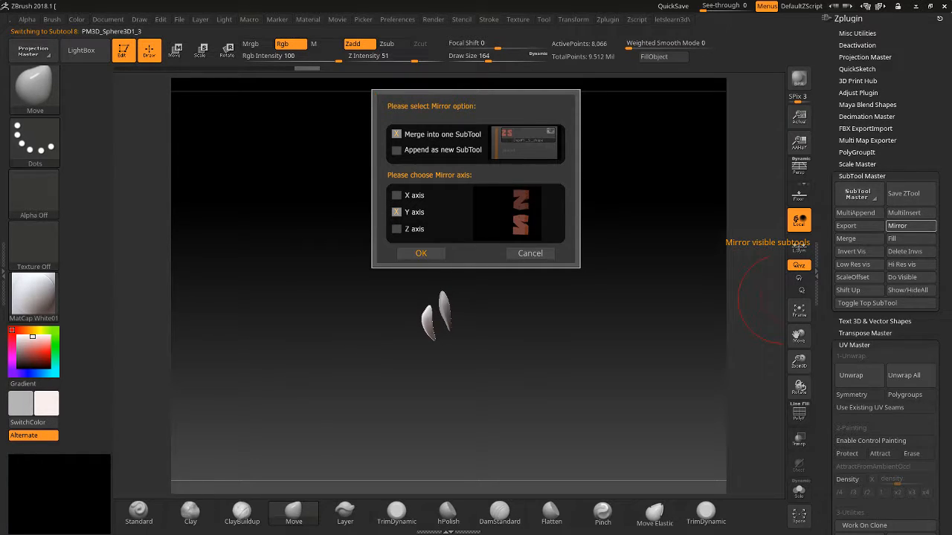
pyautogui.click(396, 195)
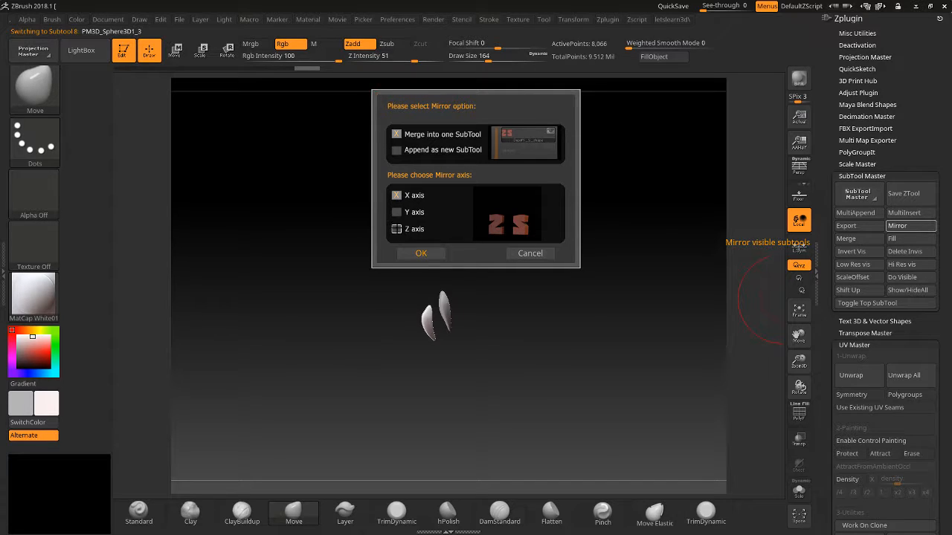
pyautogui.click(396, 229)
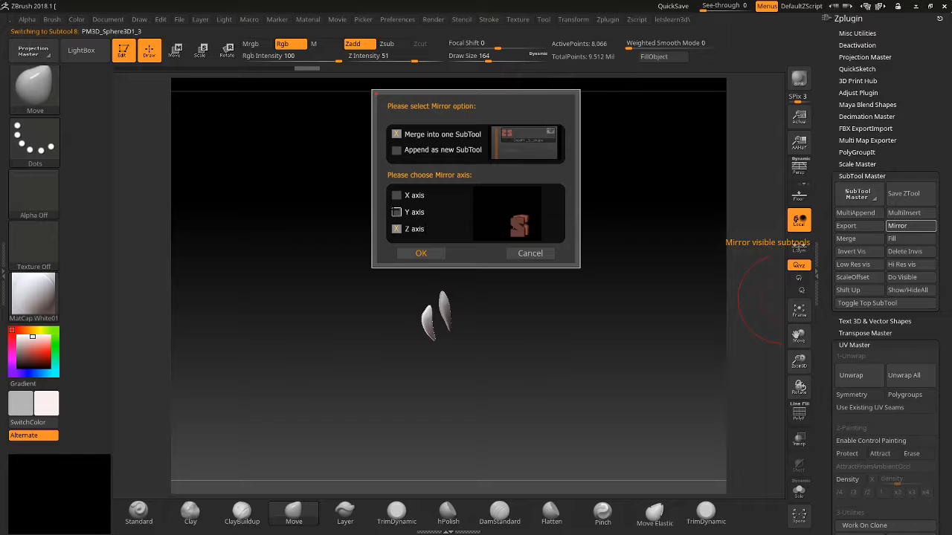
pyautogui.click(396, 195)
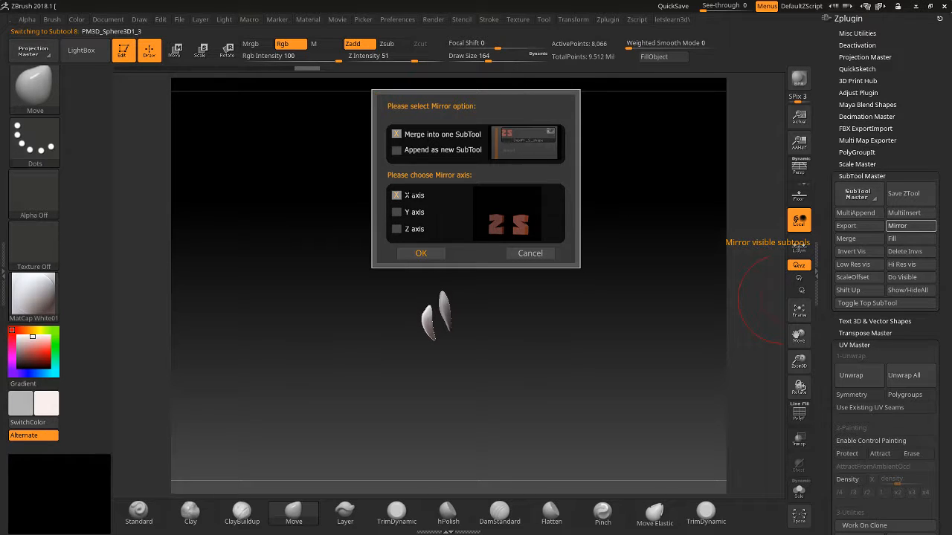
pyautogui.click(417, 253)
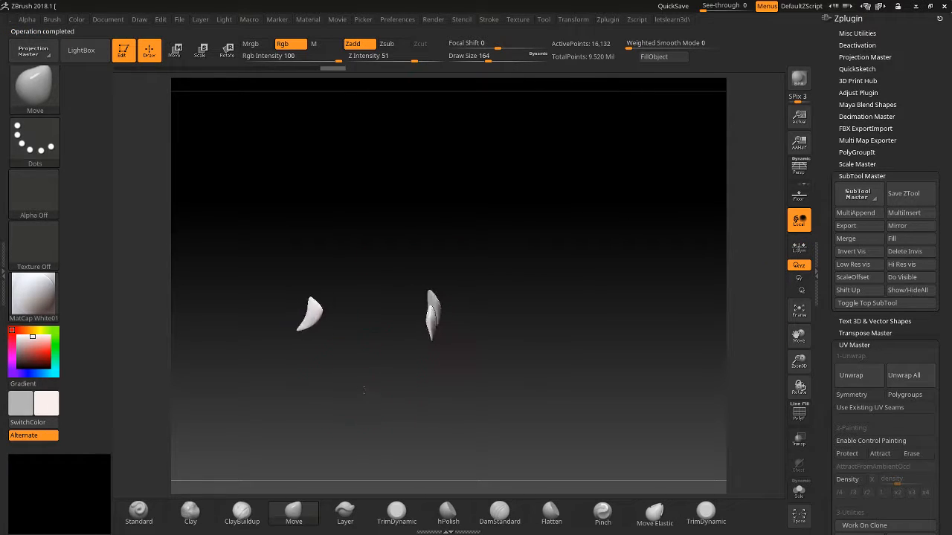
pyautogui.moveTo(364, 391); pyautogui.dragTo(383, 389)
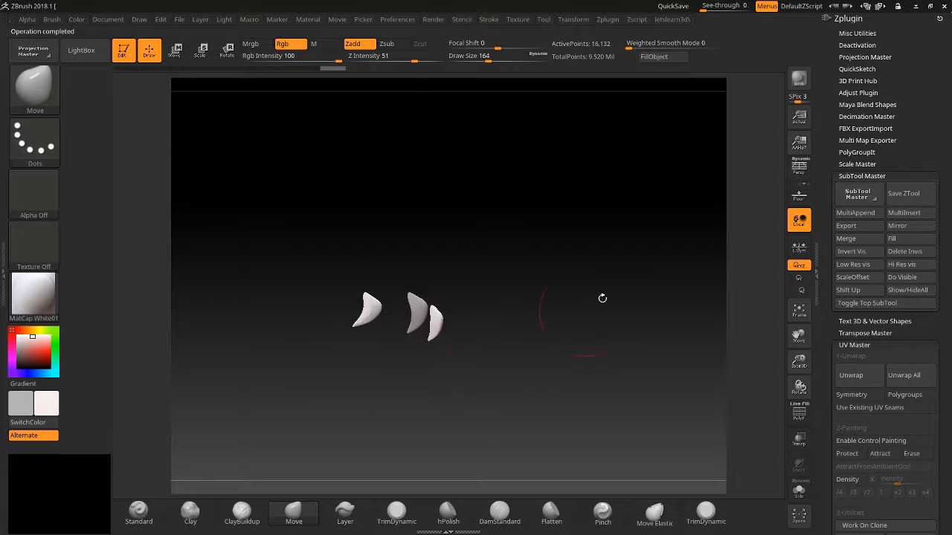
pyautogui.moveTo(603, 298); pyautogui.dragTo(686, 287)
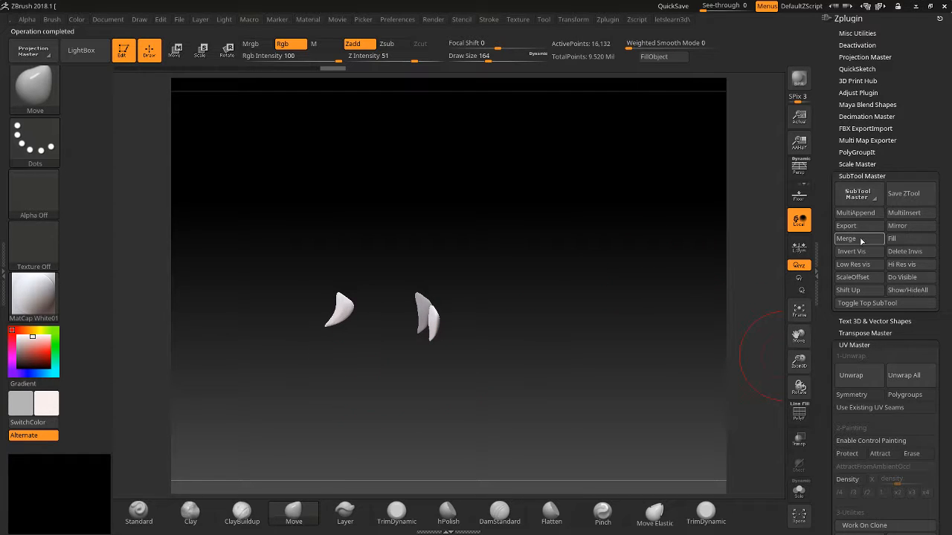
# Compare the two tusk subtools in the subtool list to see which one still needs mirroring
pyautogui.click(898, 226)
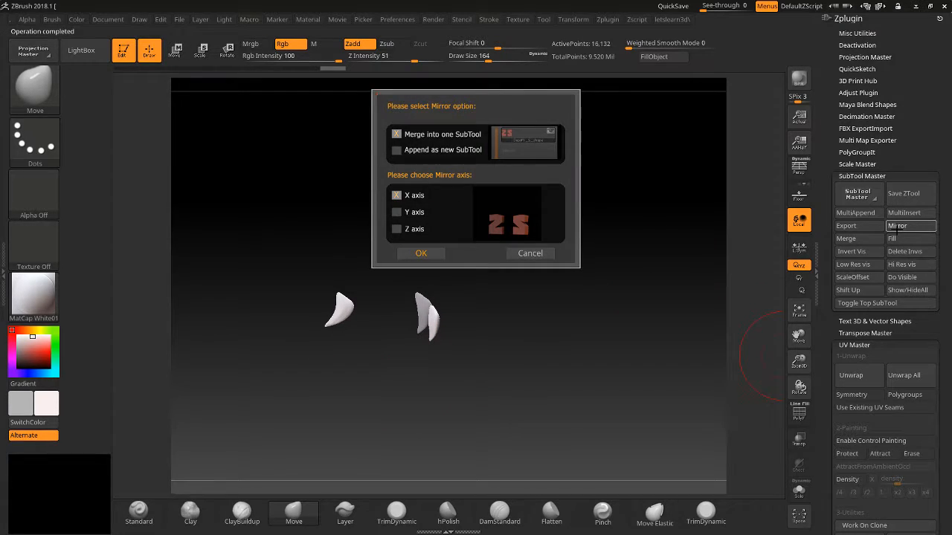
pyautogui.click(545, 255)
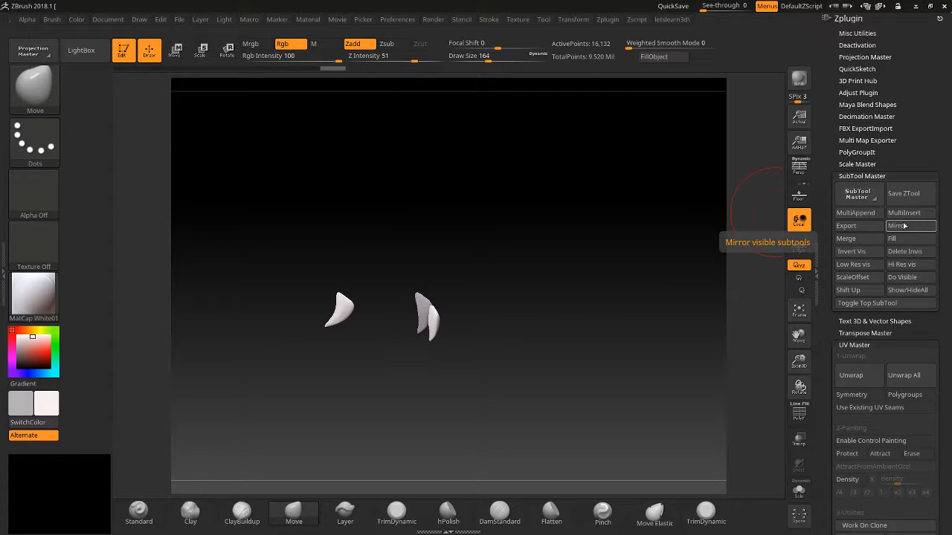
pyautogui.moveTo(825, 356); pyautogui.dragTo(803, 164)
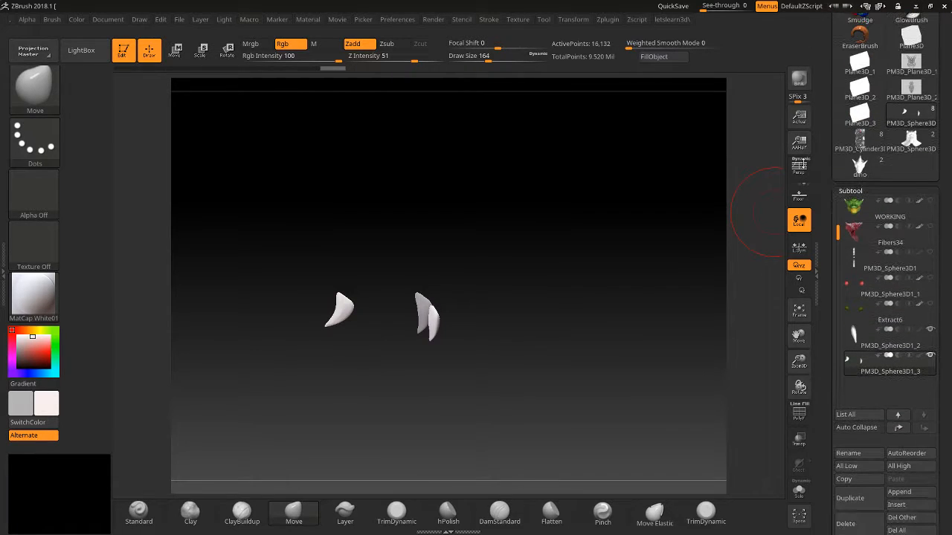
pyautogui.moveTo(867, 359)
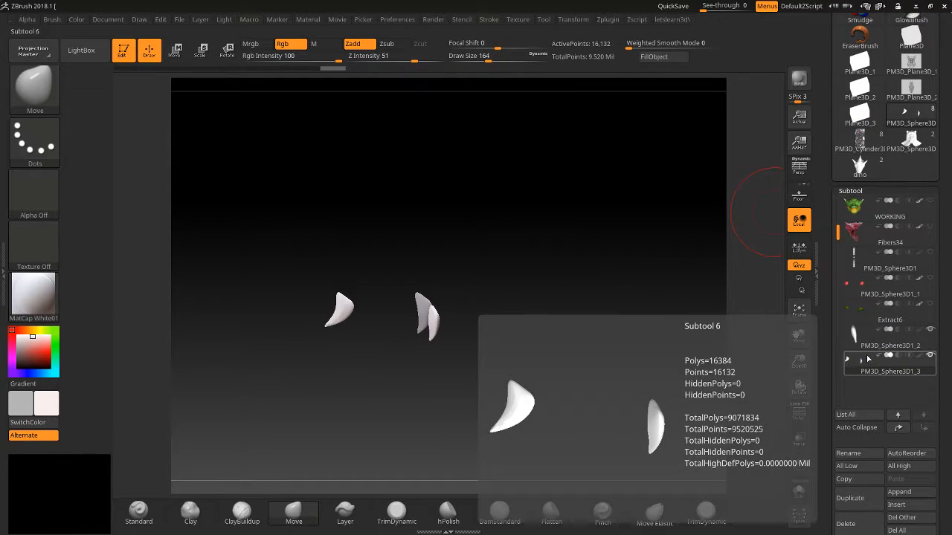
pyautogui.moveTo(862, 330)
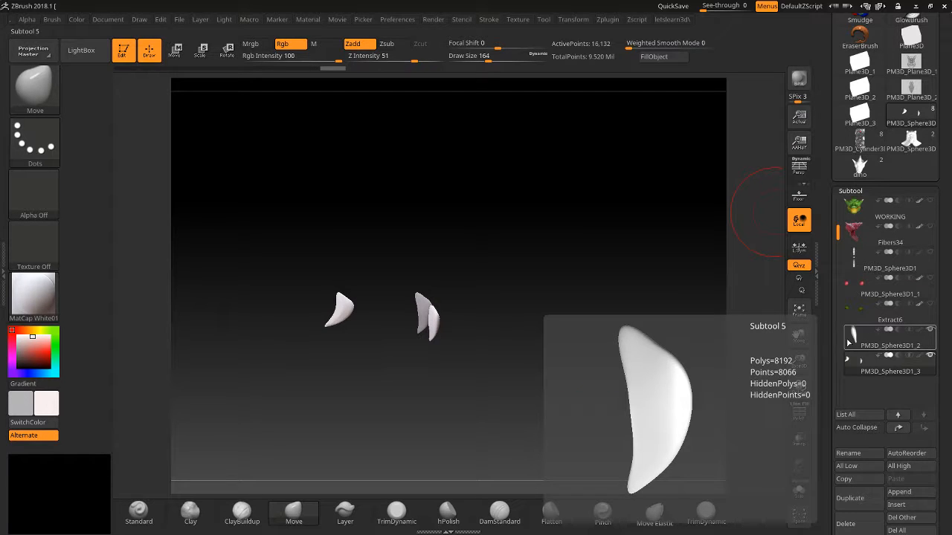
# Mirror the rear tusk PM3D_Sphere3D1_2 across the X axis, merged into one SubTool
pyautogui.click(854, 336)
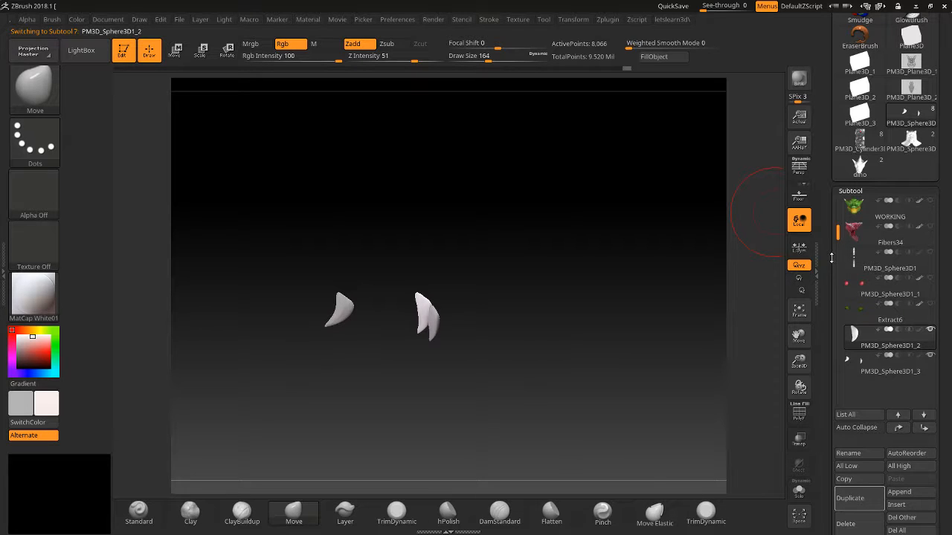
pyautogui.moveTo(832, 258); pyautogui.dragTo(839, 485)
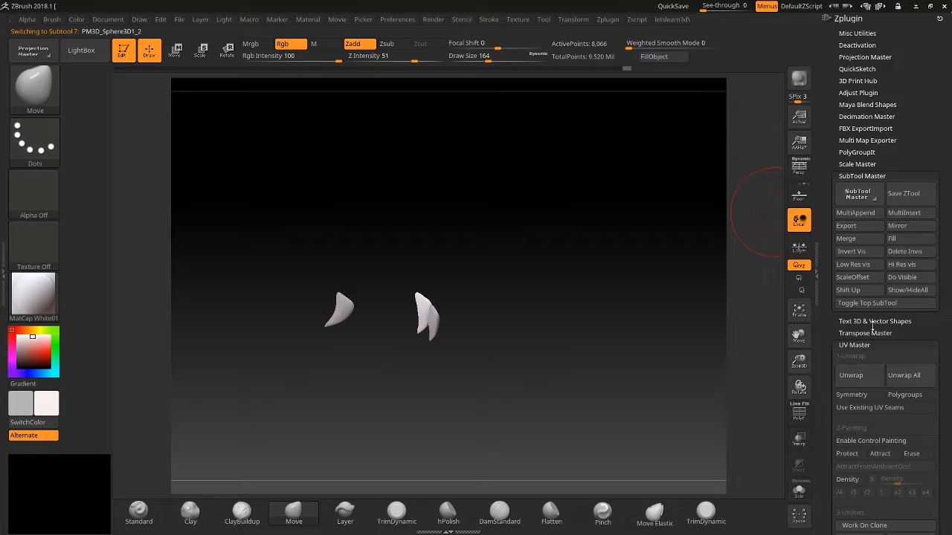
pyautogui.click(893, 225)
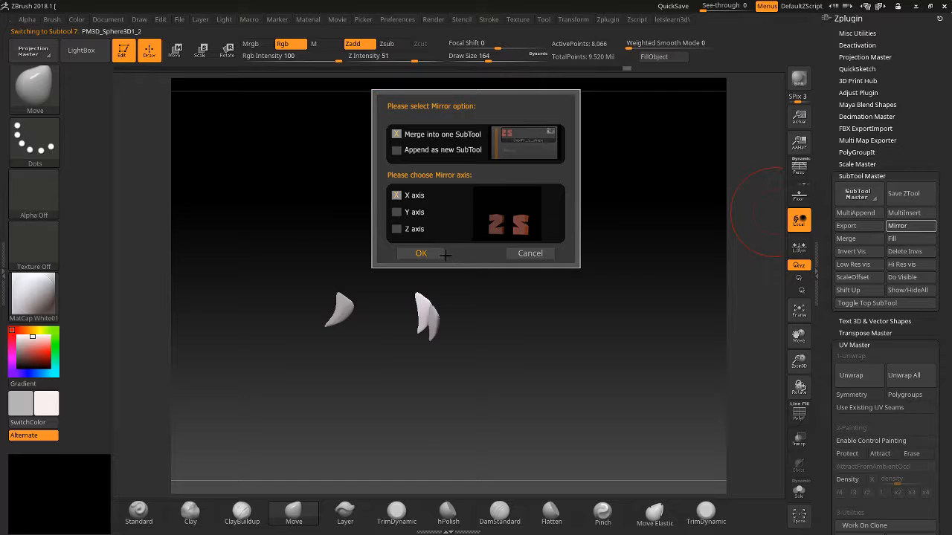
pyautogui.click(421, 254)
pyautogui.moveTo(513, 289); pyautogui.dragTo(654, 443)
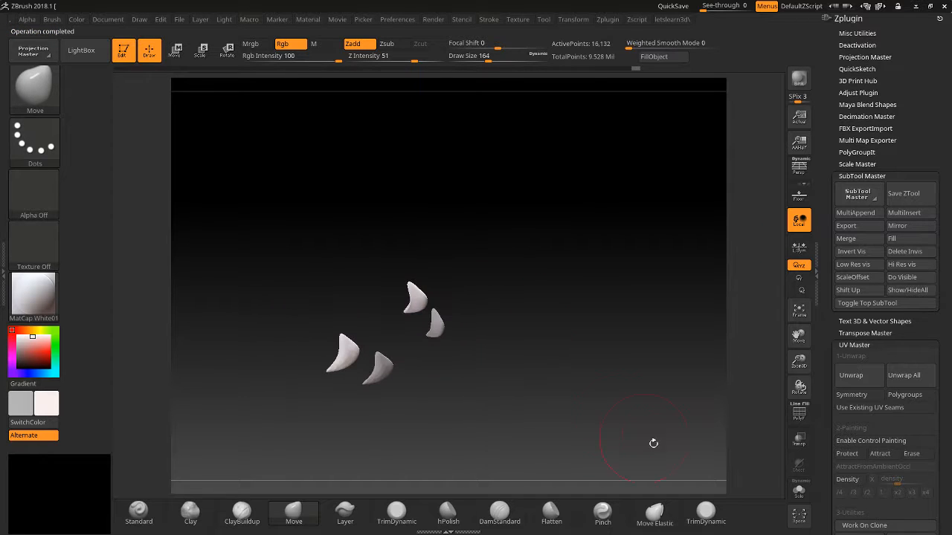
# Bring the hidden head, eye and Extract6 subtools back into view beside the tusks, and make the WORKING subtool active
pyautogui.moveTo(822, 380); pyautogui.dragTo(814, 160)
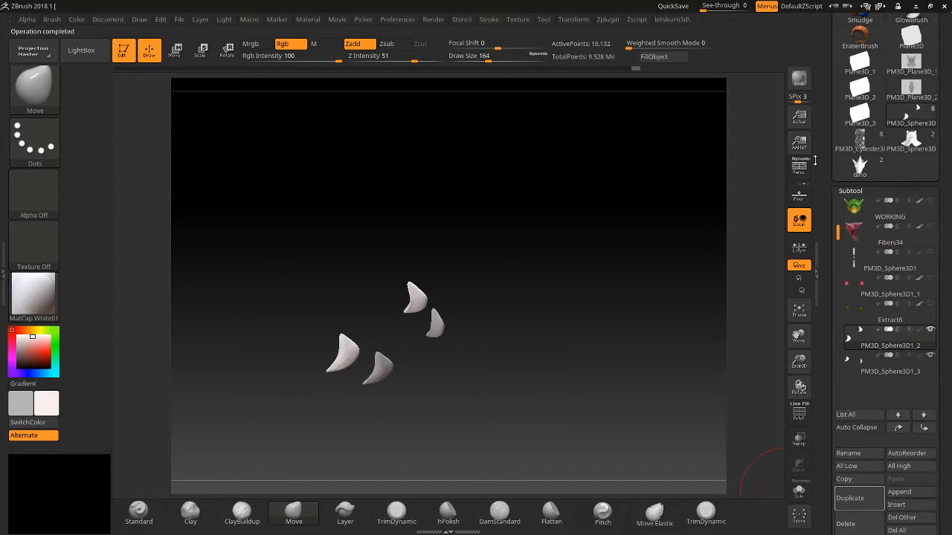
pyautogui.click(854, 213)
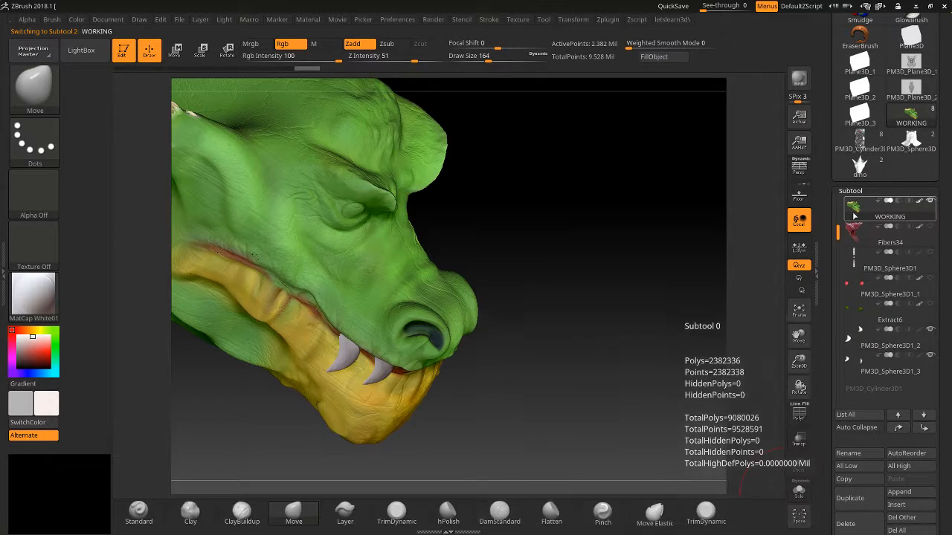
pyautogui.click(850, 314)
pyautogui.moveTo(851, 315)
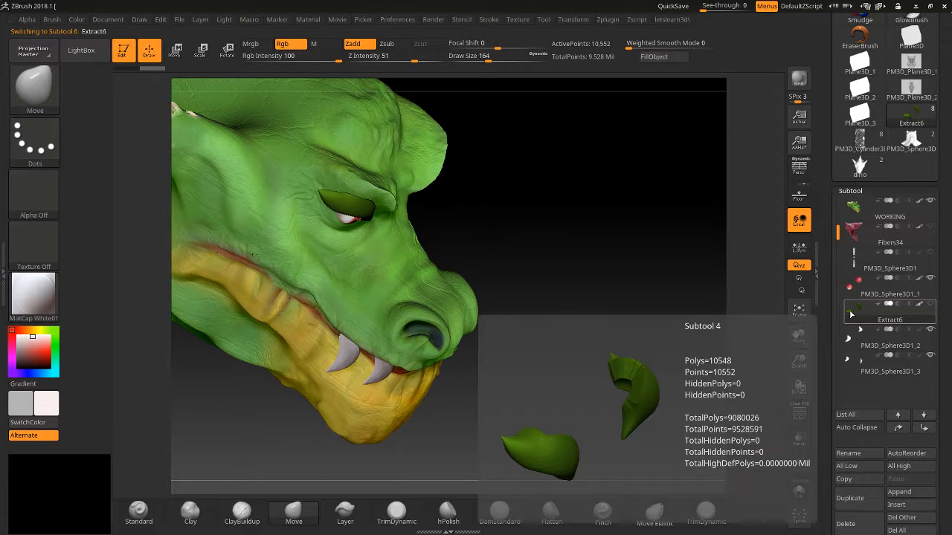
pyautogui.moveTo(701, 305); pyautogui.dragTo(638, 284)
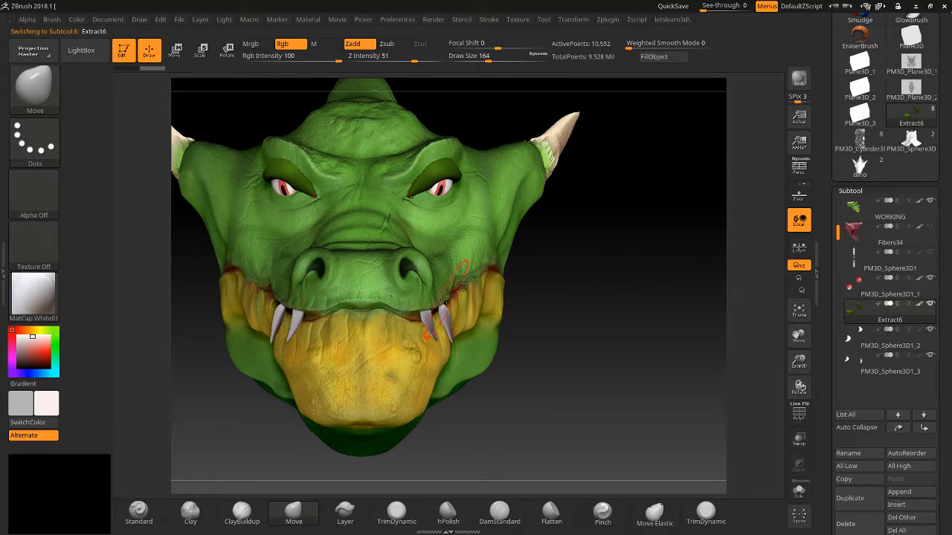
pyautogui.moveTo(849, 217)
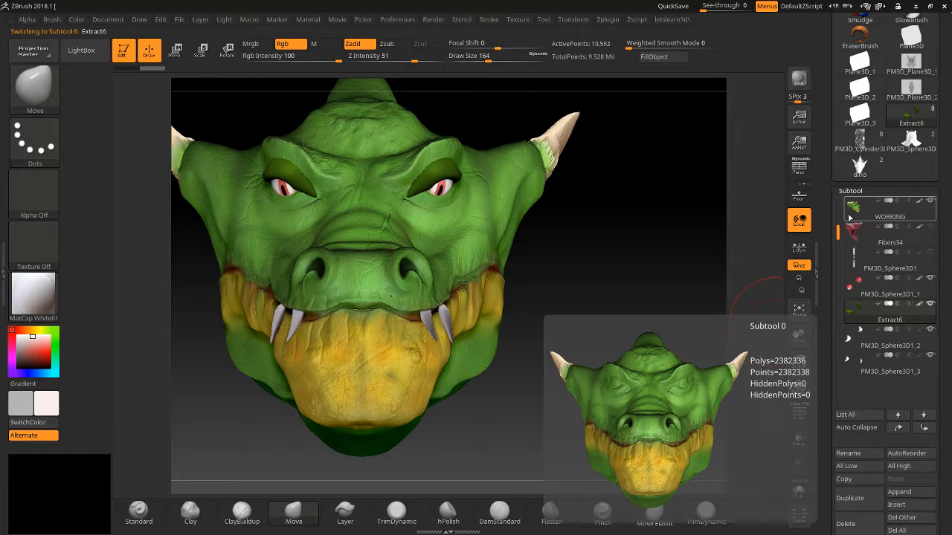
pyautogui.click(850, 217)
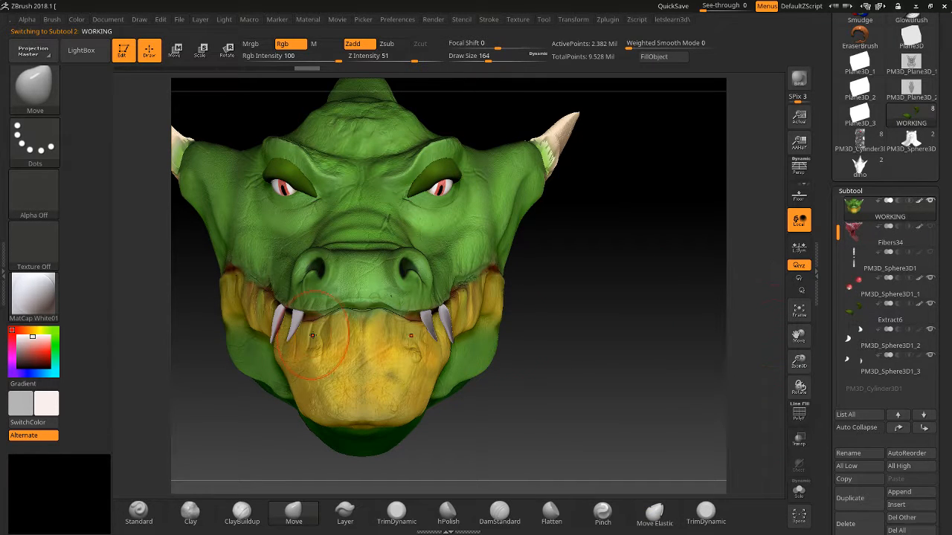
# Enlarge the Move brush to a draw size of 220 and nudge the head's lip around the mirrored tusks
pyautogui.press(']')
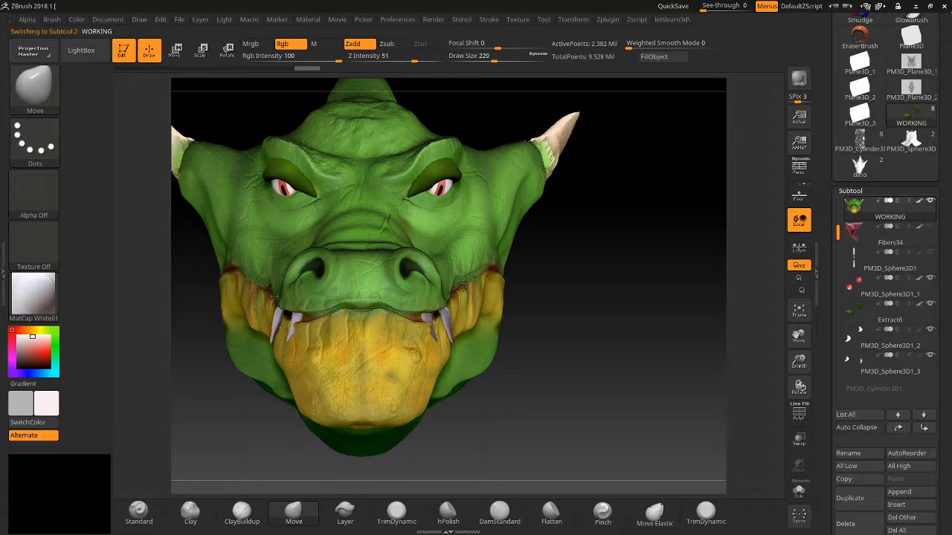
pyautogui.press(']')
pyautogui.moveTo(213, 385)
pyautogui.mouseDown()
pyautogui.moveTo(282, 390)
pyautogui.moveTo(223, 404)
pyautogui.mouseUp()
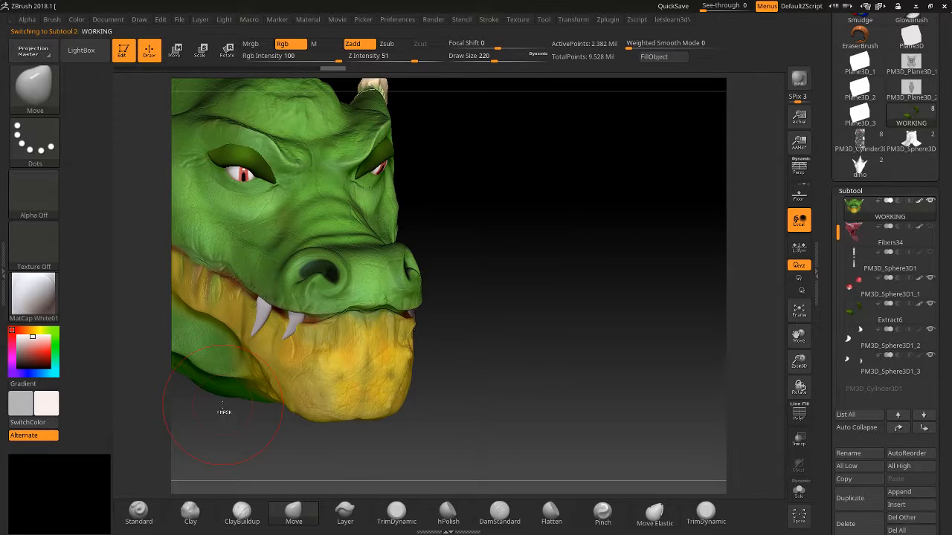
pyautogui.moveTo(237, 452); pyautogui.dragTo(257, 381)
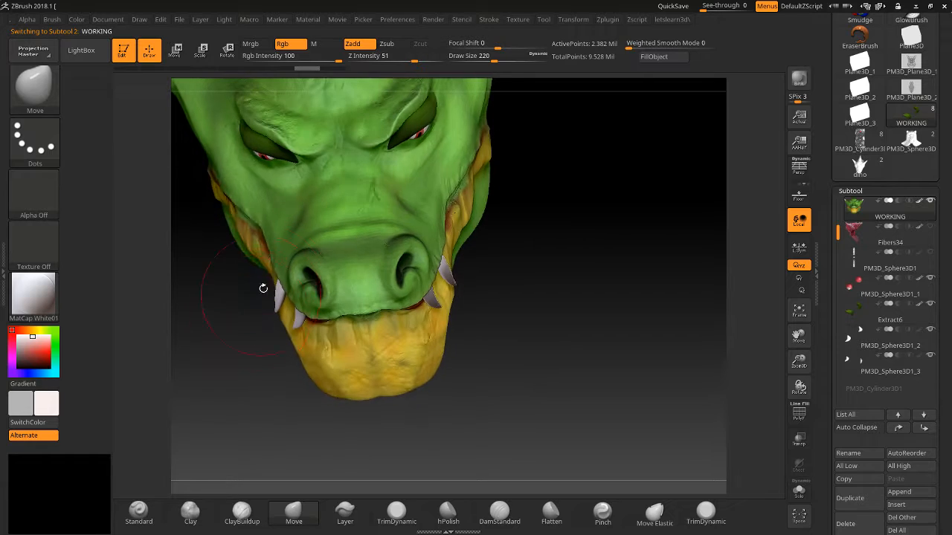
pyautogui.moveTo(280, 290); pyautogui.dragTo(281, 296)
pyautogui.moveTo(212, 372)
pyautogui.mouseDown()
pyautogui.moveTo(297, 382)
pyautogui.moveTo(178, 378)
pyautogui.mouseUp()
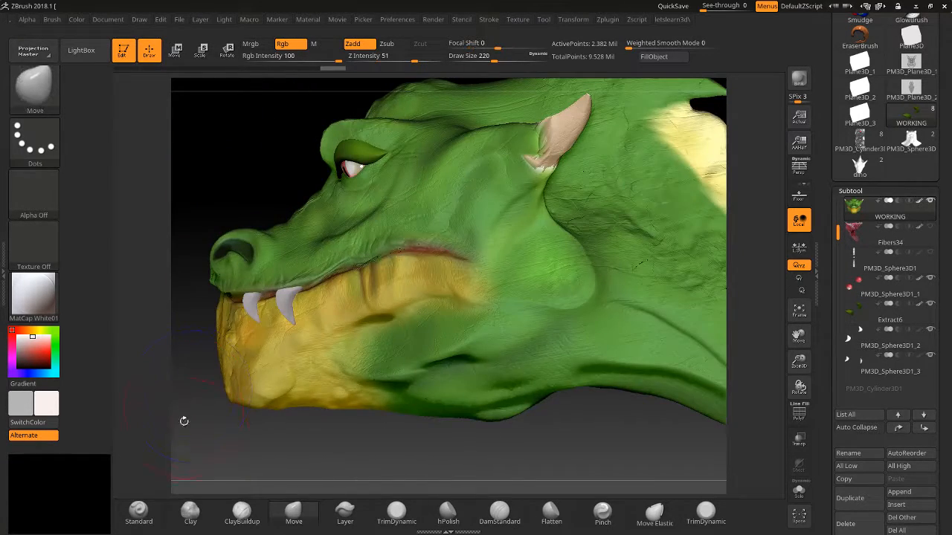
pyautogui.moveTo(198, 444); pyautogui.dragTo(251, 448)
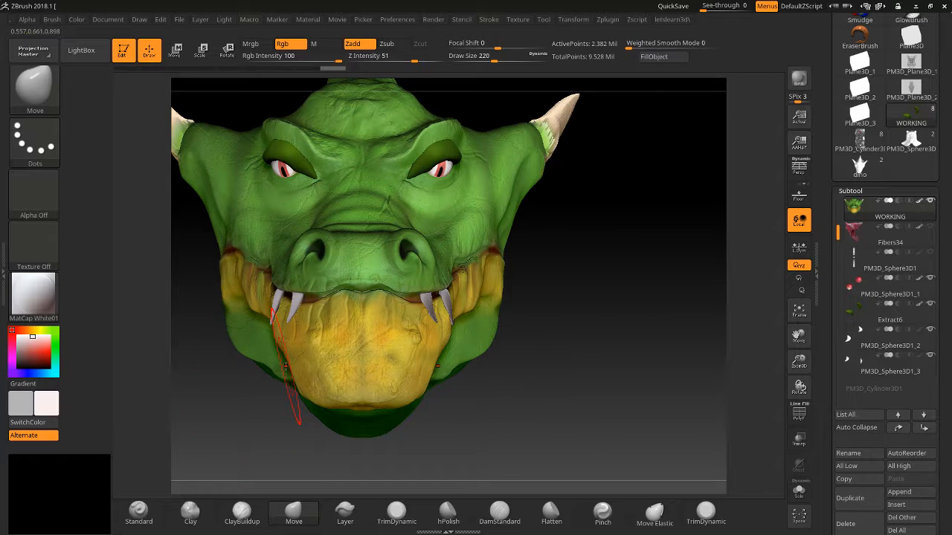
# Reselect the Move brush, adjust the mouth surface beside the tusks, and check the fit from the front and side
pyautogui.hotkey('ctrl', 'shift')
pyautogui.press('b')
pyautogui.press('m')
pyautogui.press('v')
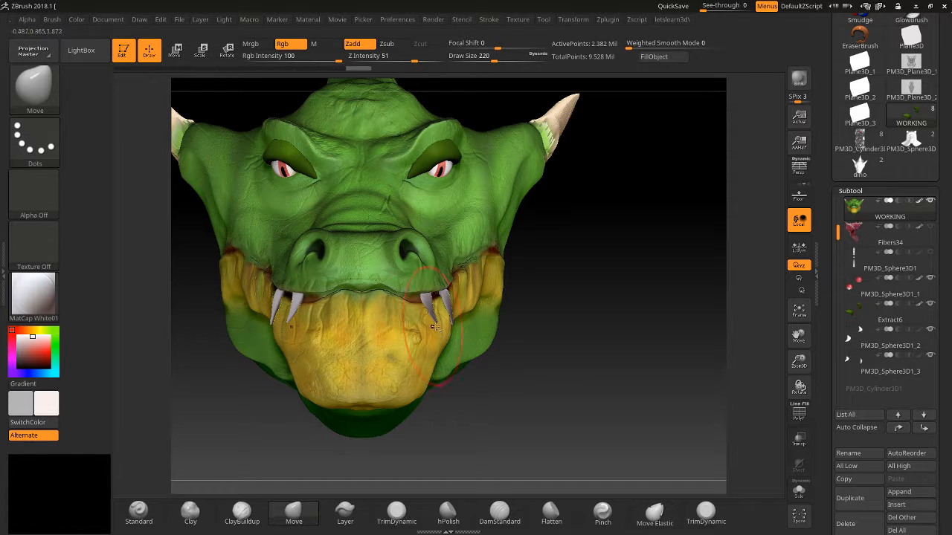
pyautogui.moveTo(439, 323)
pyautogui.mouseDown()
pyautogui.moveTo(414, 322)
pyautogui.moveTo(424, 317)
pyautogui.mouseUp()
pyautogui.moveTo(537, 353)
pyautogui.mouseDown()
pyautogui.moveTo(416, 356)
pyautogui.moveTo(540, 360)
pyautogui.moveTo(528, 330)
pyautogui.mouseUp()
pyautogui.moveTo(614, 258); pyautogui.dragTo(601, 179)
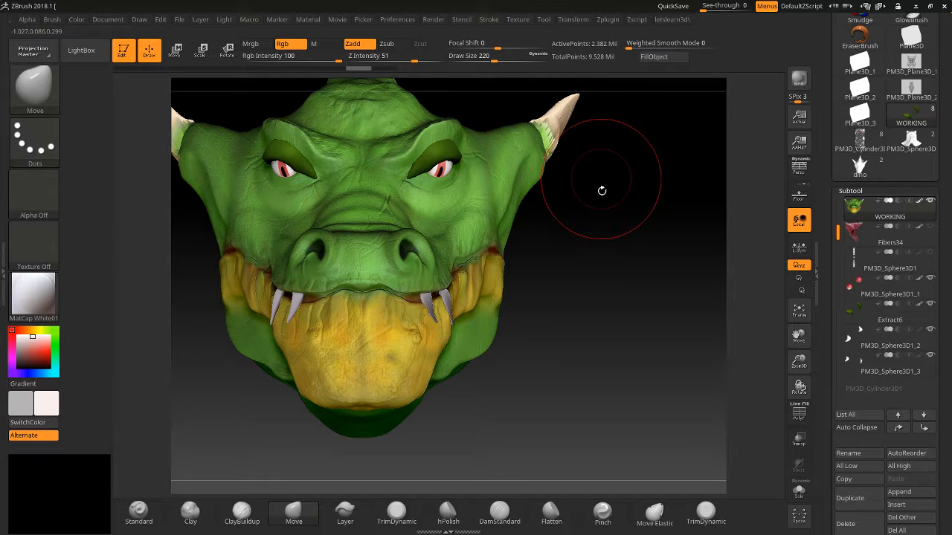
pyautogui.moveTo(626, 264); pyautogui.dragTo(536, 275)
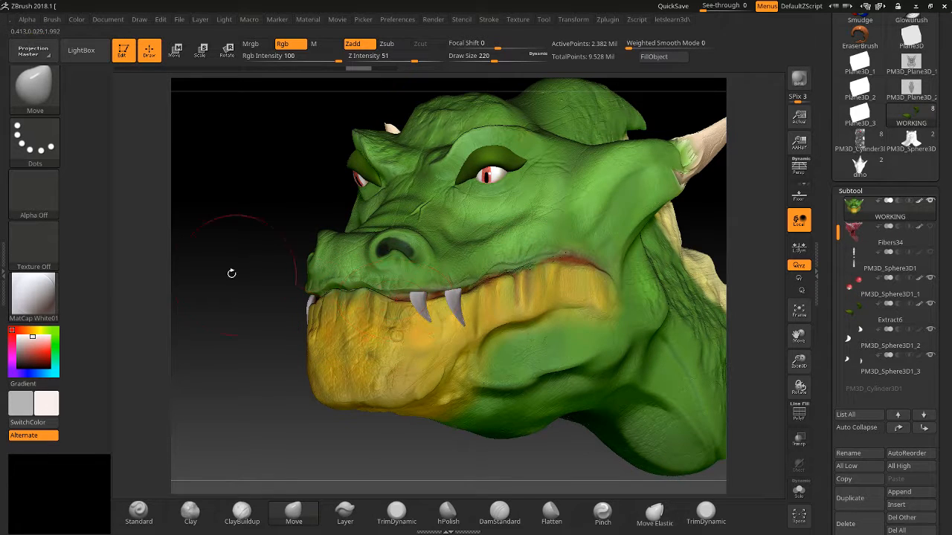
pyautogui.moveTo(230, 272)
pyautogui.mouseDown()
pyautogui.moveTo(263, 278)
pyautogui.moveTo(234, 268)
pyautogui.mouseUp()
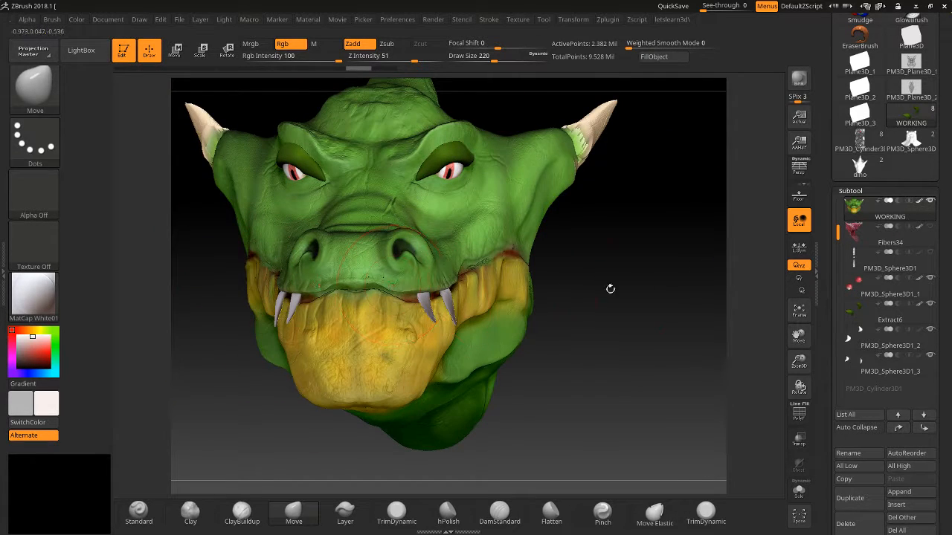
pyautogui.moveTo(695, 264); pyautogui.dragTo(702, 265)
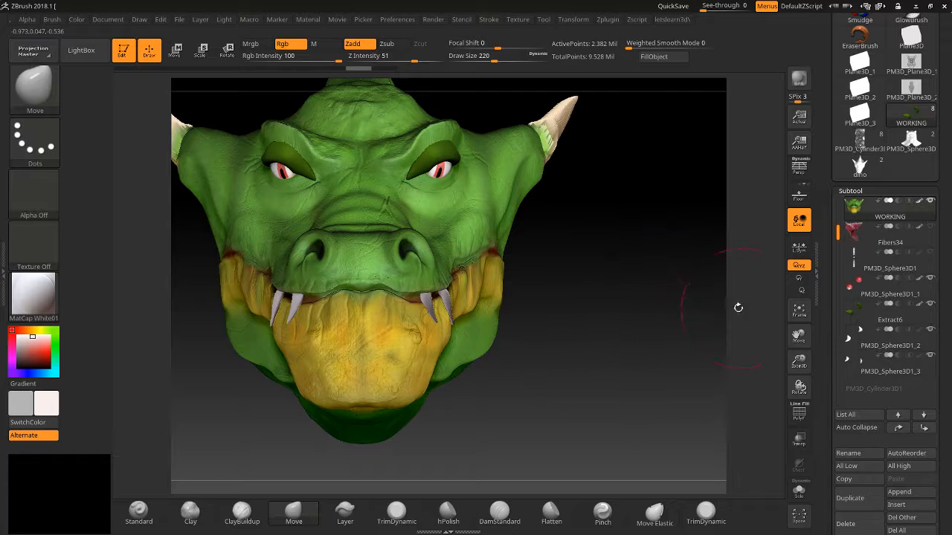
pyautogui.moveTo(737, 307); pyautogui.dragTo(646, 318)
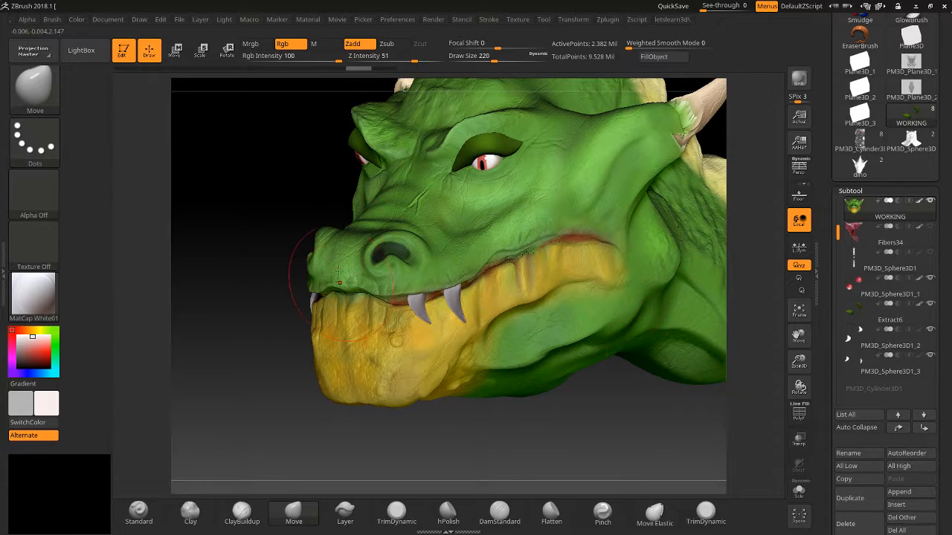
# Isolate the eyeballs subtool PM3D_Sphere3D1_1 by making it active and hiding every other subtool
pyautogui.moveTo(821, 103); pyautogui.dragTo(801, 330)
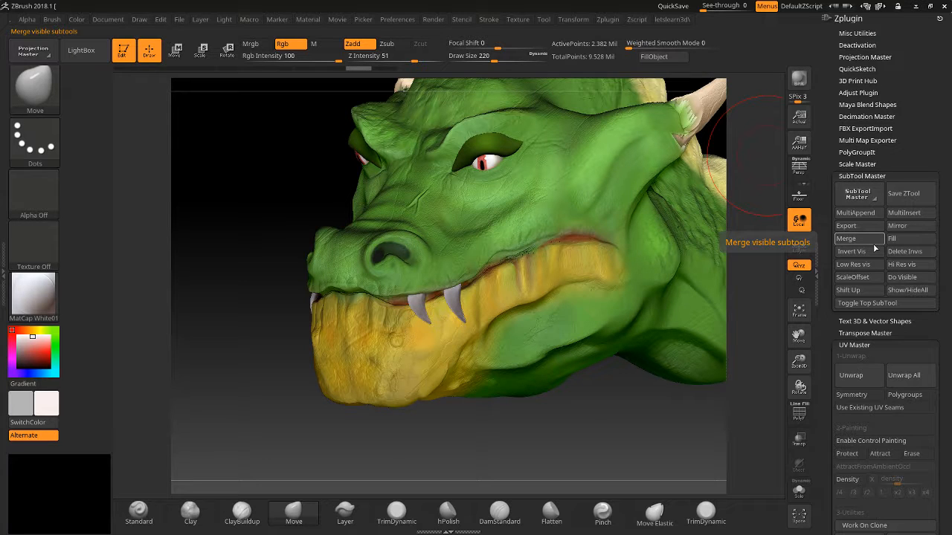
pyautogui.moveTo(826, 310); pyautogui.dragTo(819, 83)
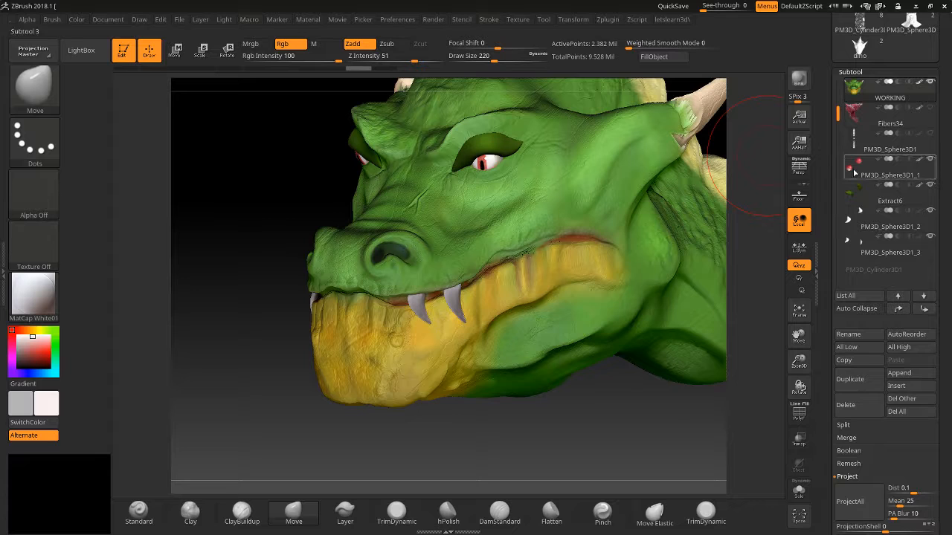
pyautogui.click(855, 172)
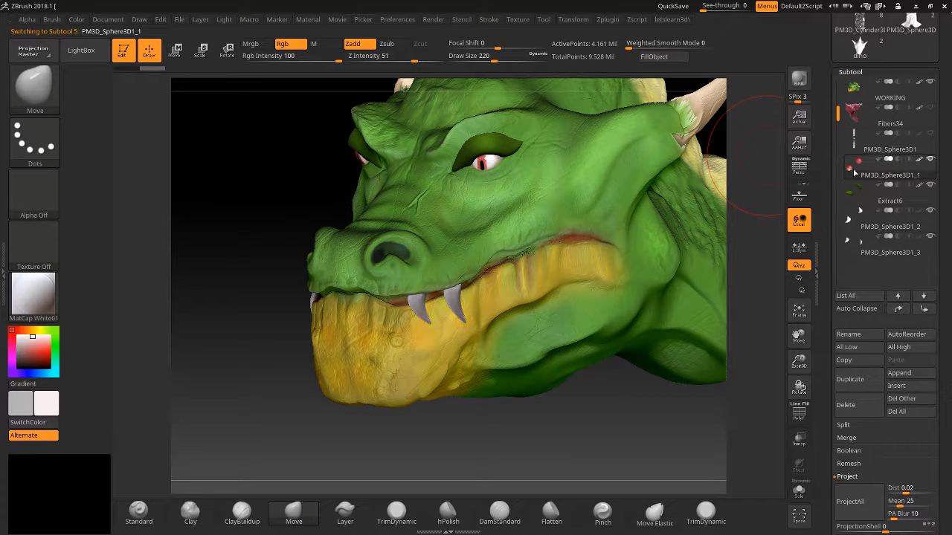
pyautogui.keyDown('shift'); pyautogui.click(854, 173); pyautogui.keyUp('shift')
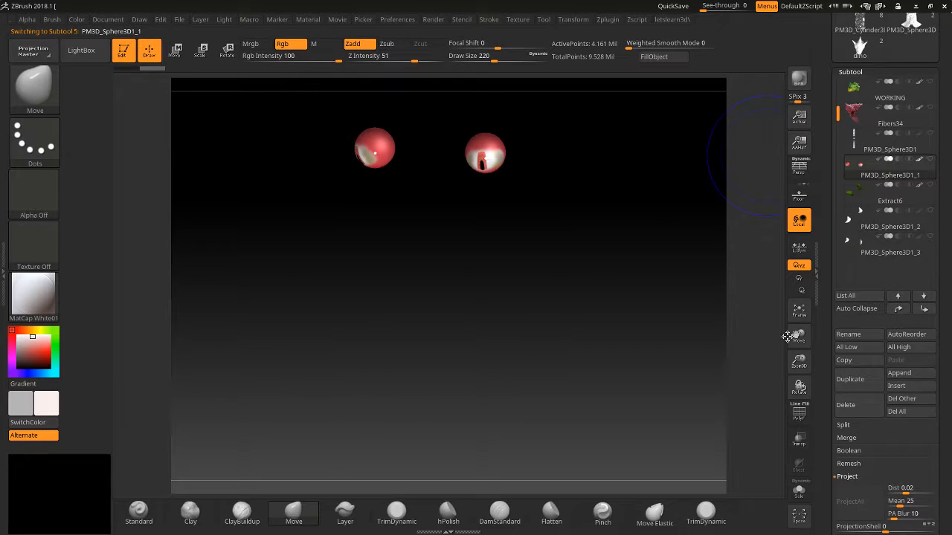
# Append a Sphereinder3D and a Ring3D as new subtools
pyautogui.click(899, 373)
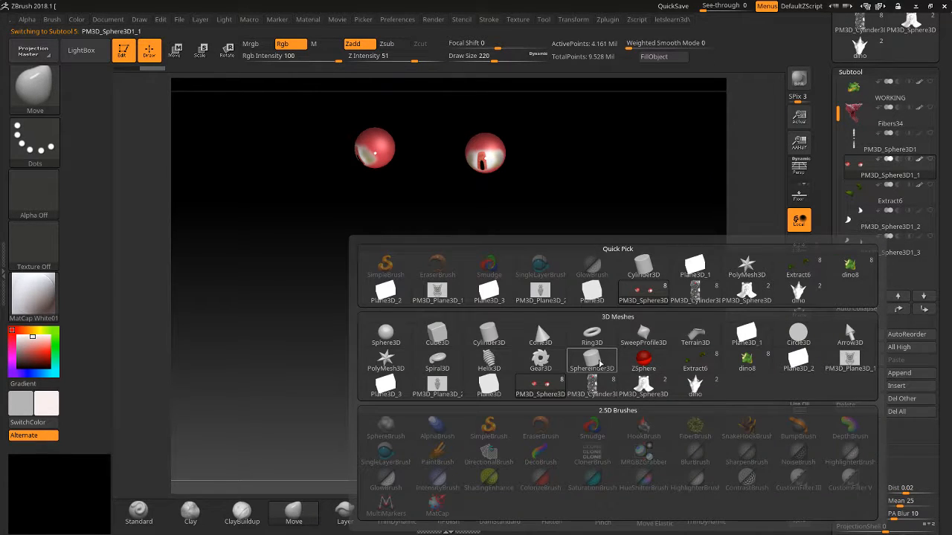
pyautogui.click(600, 358)
pyautogui.click(899, 373)
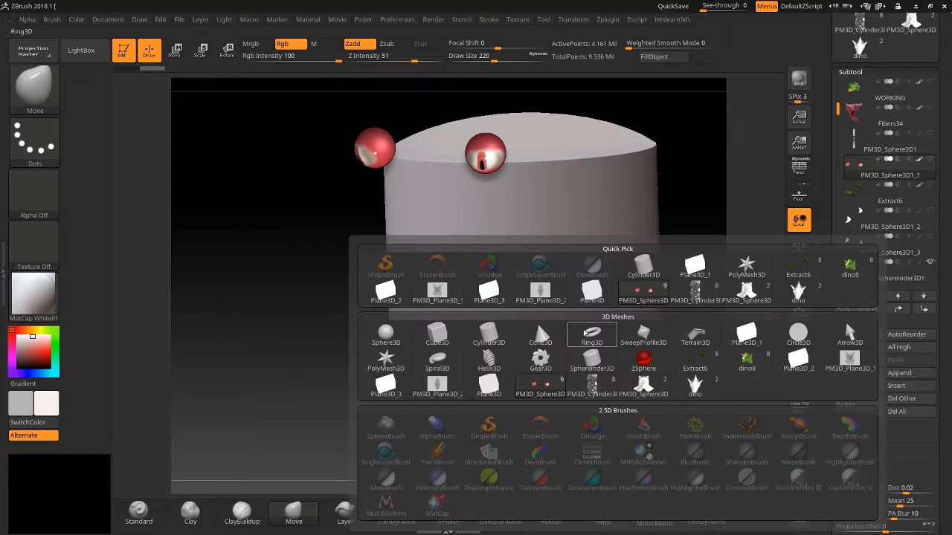
pyautogui.click(586, 332)
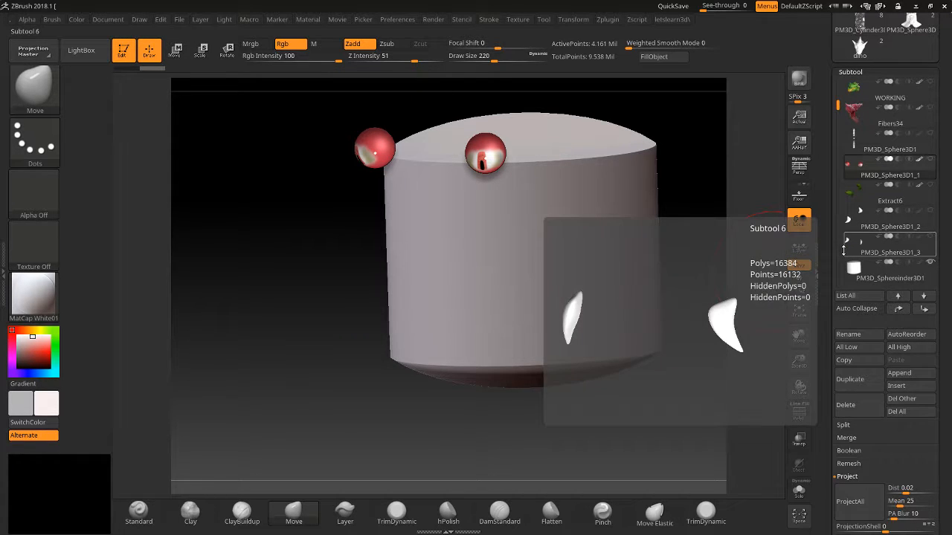
# Make the ring subtool active with the eyeballs hidden, and use transparency to inspect the ring inside the Sphereinder
pyautogui.moveTo(837, 106); pyautogui.dragTo(838, 131)
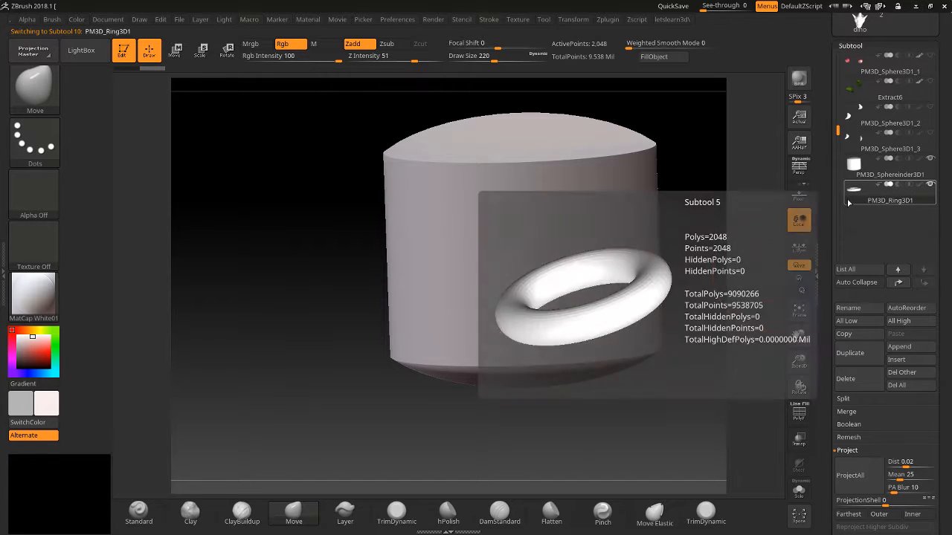
pyautogui.moveTo(747, 331); pyautogui.dragTo(744, 290)
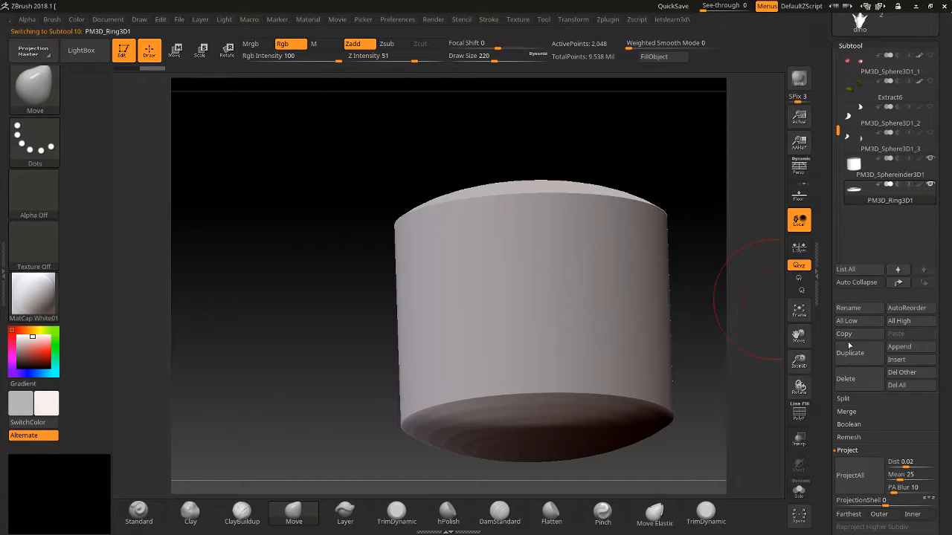
pyautogui.click(798, 439)
pyautogui.moveTo(705, 350)
pyautogui.mouseDown()
pyautogui.moveTo(710, 319)
pyautogui.moveTo(717, 359)
pyautogui.mouseUp()
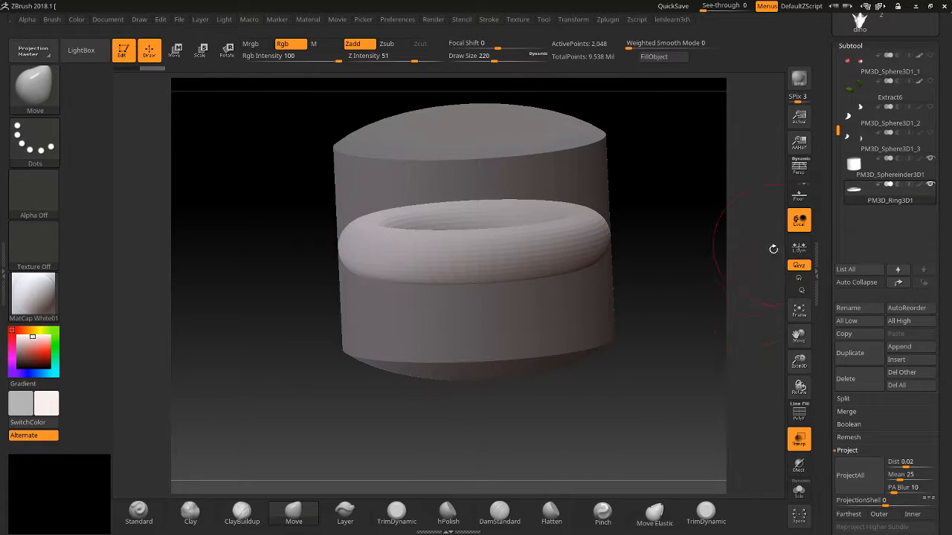
pyautogui.click(798, 439)
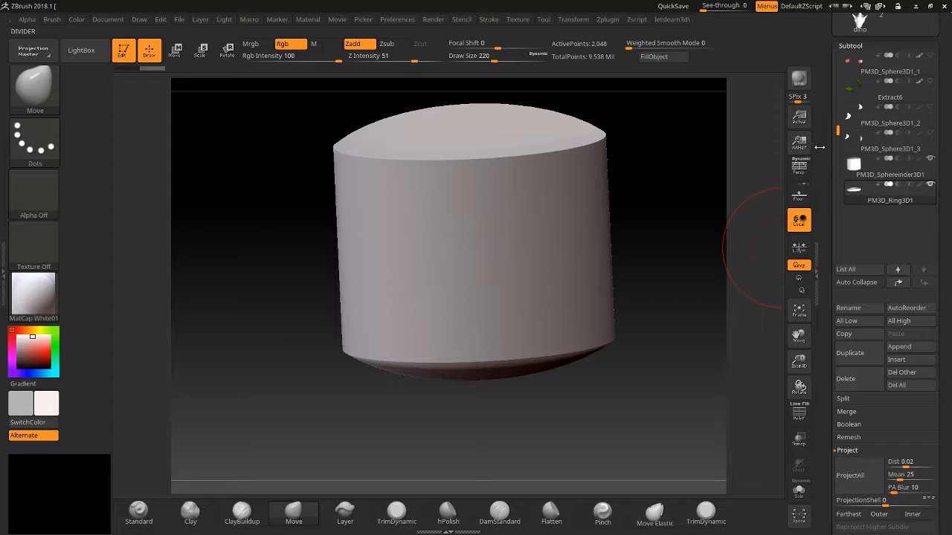
pyautogui.click(800, 440)
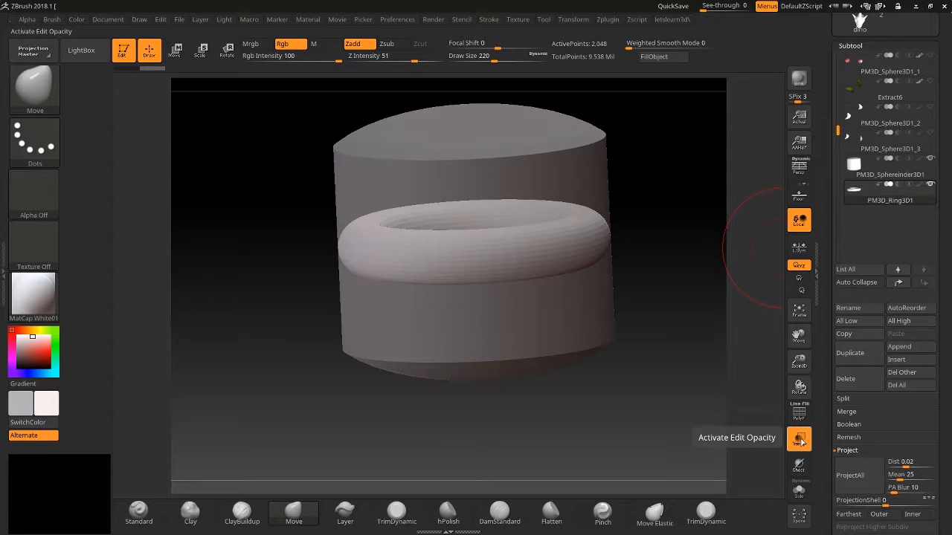
pyautogui.click(802, 442)
pyautogui.click(800, 441)
pyautogui.moveTo(704, 403); pyautogui.dragTo(751, 424)
pyautogui.click(800, 441)
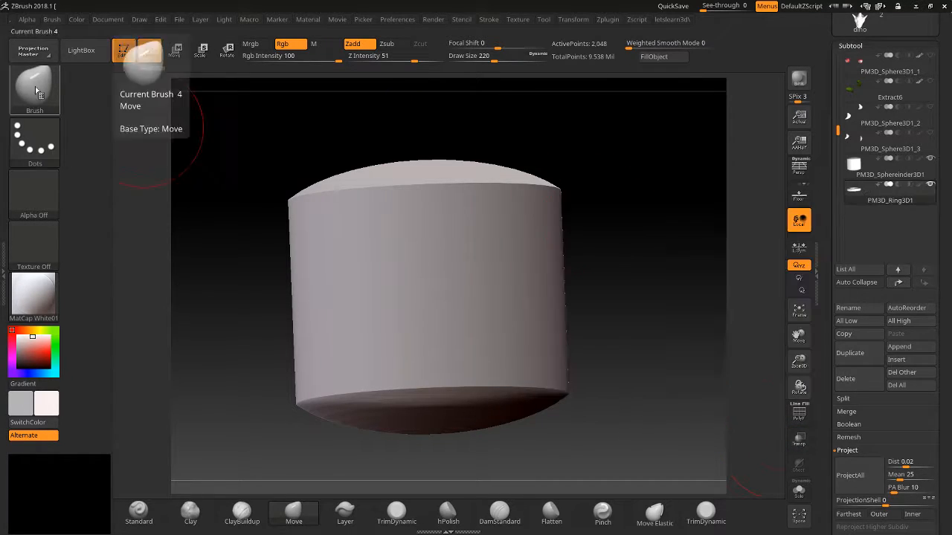
# Raise the ring along its vertical axis onto the top of the Sphereinder, and return to Draw mode
pyautogui.click(176, 50)
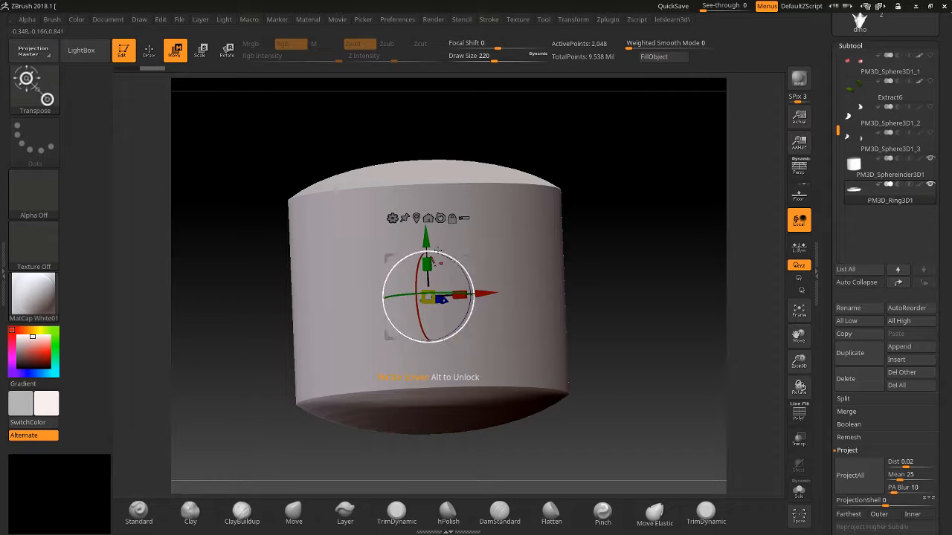
pyautogui.moveTo(427, 239); pyautogui.dragTo(420, 103)
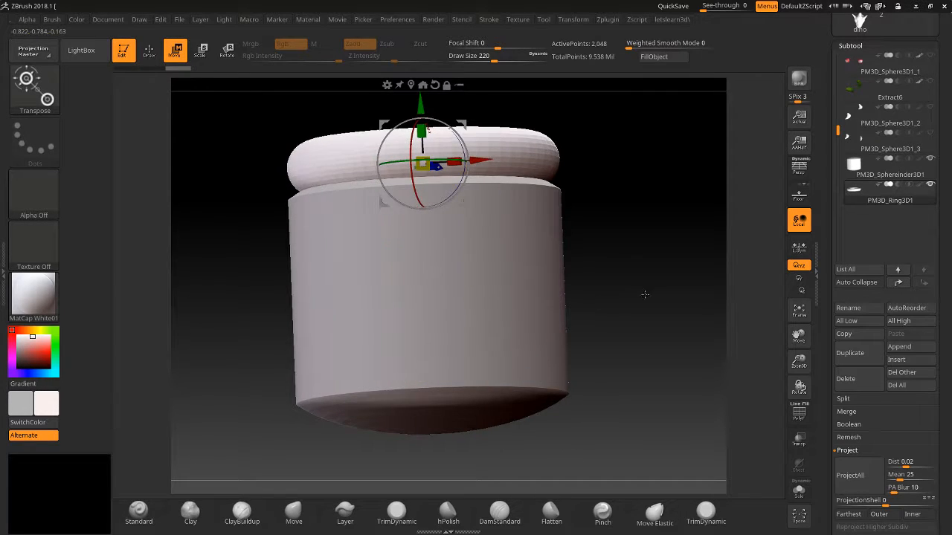
pyautogui.moveTo(644, 293)
pyautogui.mouseDown()
pyautogui.moveTo(634, 346)
pyautogui.moveTo(773, 323)
pyautogui.mouseUp()
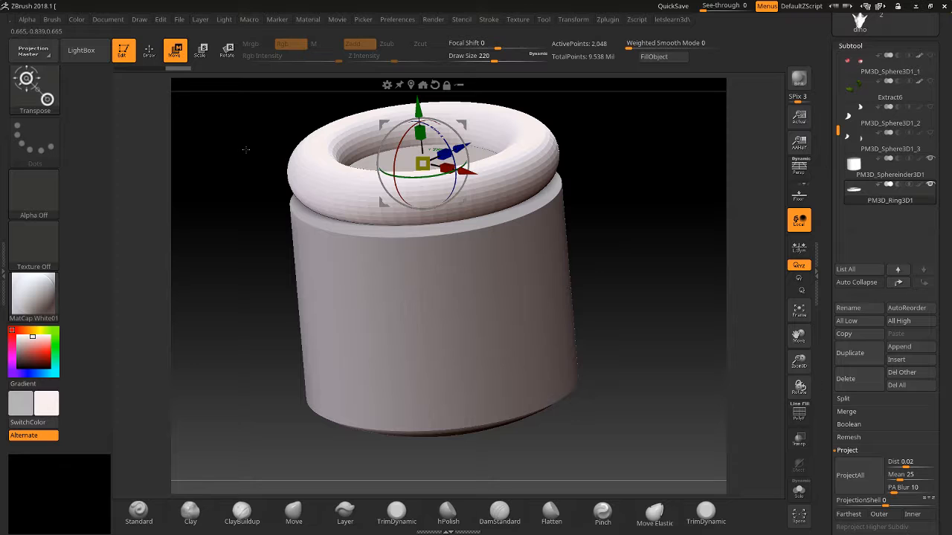
pyautogui.click(148, 53)
# Merge the visible Sphereinder and ring subtools with SubTool Master, using the Merge only option
pyautogui.moveTo(821, 124); pyautogui.dragTo(813, 343)
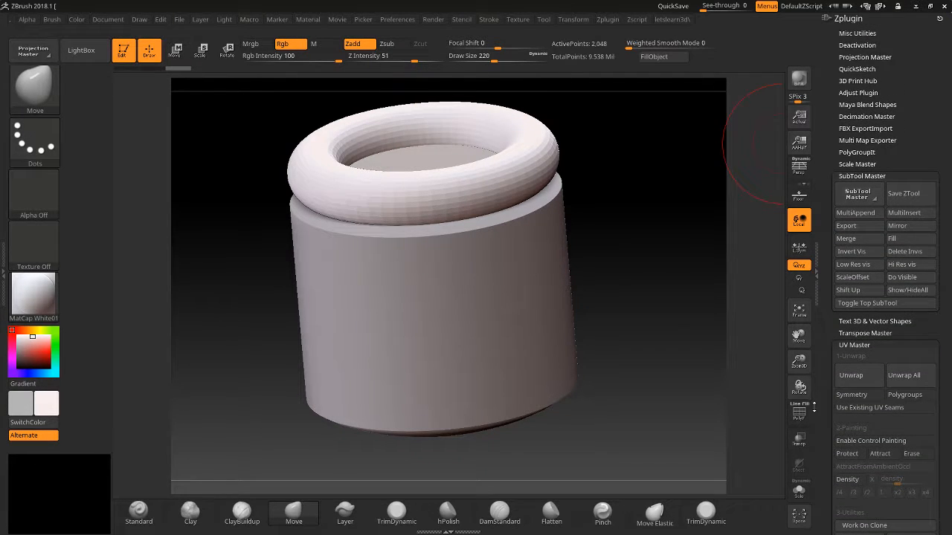
pyautogui.click(848, 239)
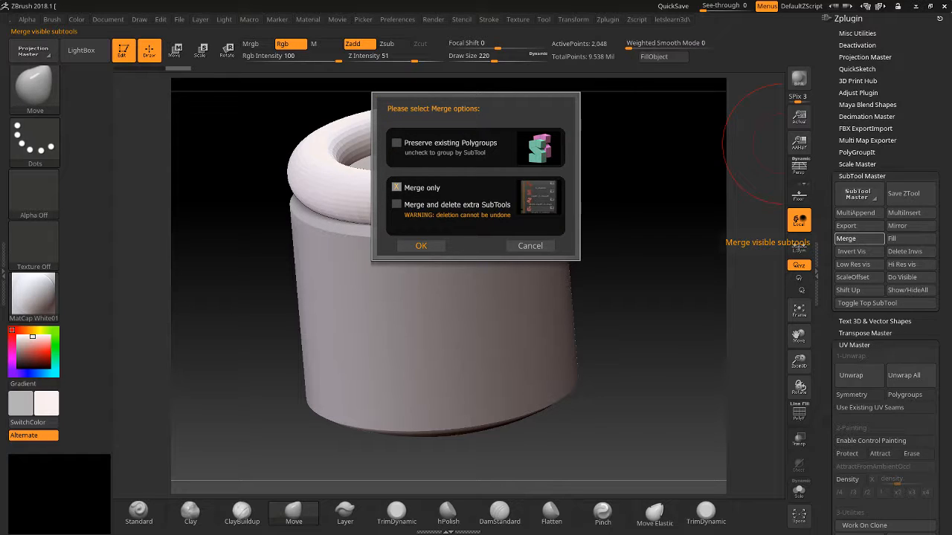
pyautogui.click(421, 245)
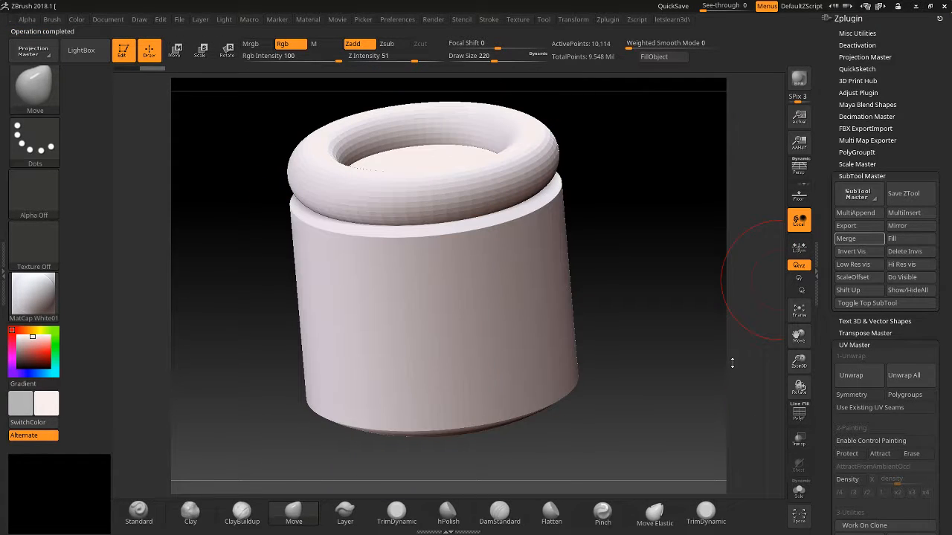
pyautogui.moveTo(829, 391)
pyautogui.mouseDown()
pyautogui.moveTo(830, 207)
pyautogui.moveTo(849, 147)
pyautogui.moveTo(854, 212)
pyautogui.mouseUp()
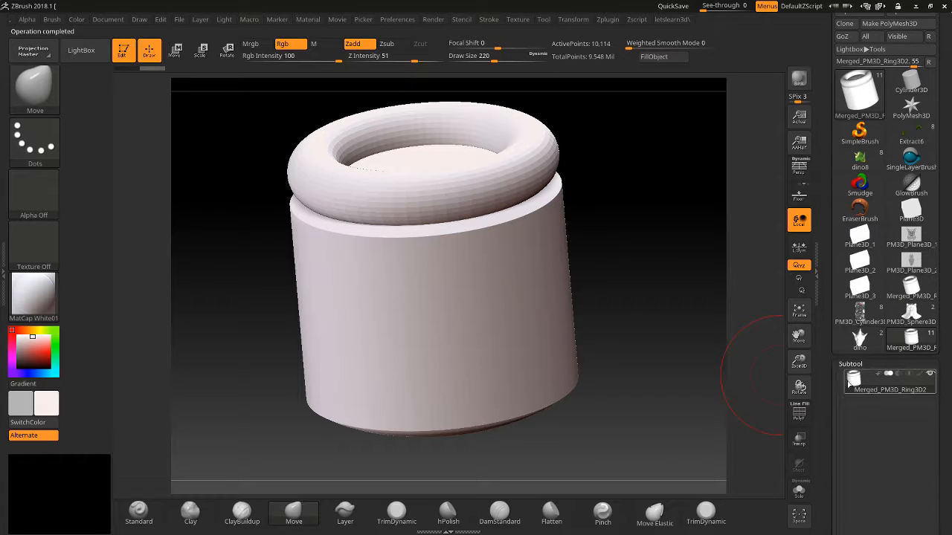
# Inspect the merged object and look through the loaded tools and their previews
pyautogui.moveTo(637, 149); pyautogui.dragTo(701, 208)
pyautogui.moveTo(838, 364); pyautogui.dragTo(823, 314)
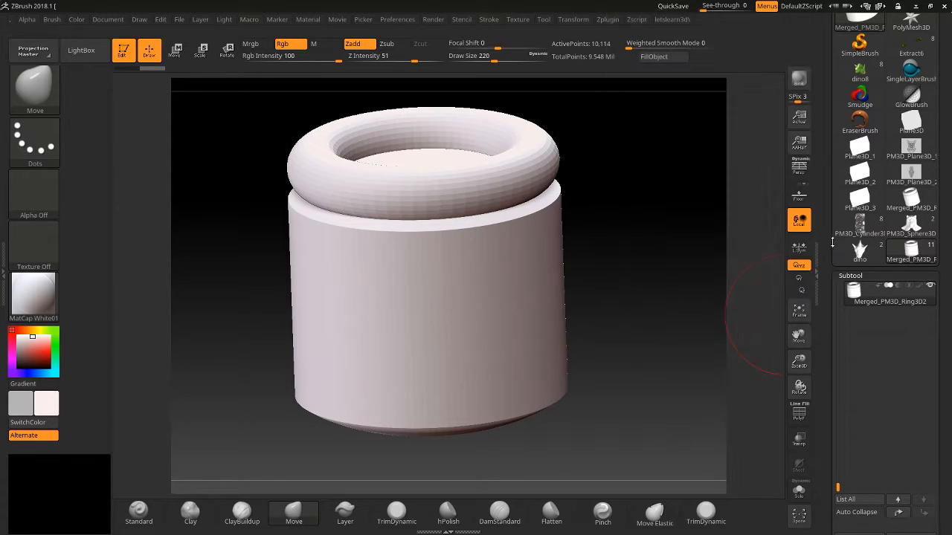
pyautogui.moveTo(832, 232); pyautogui.dragTo(825, 275)
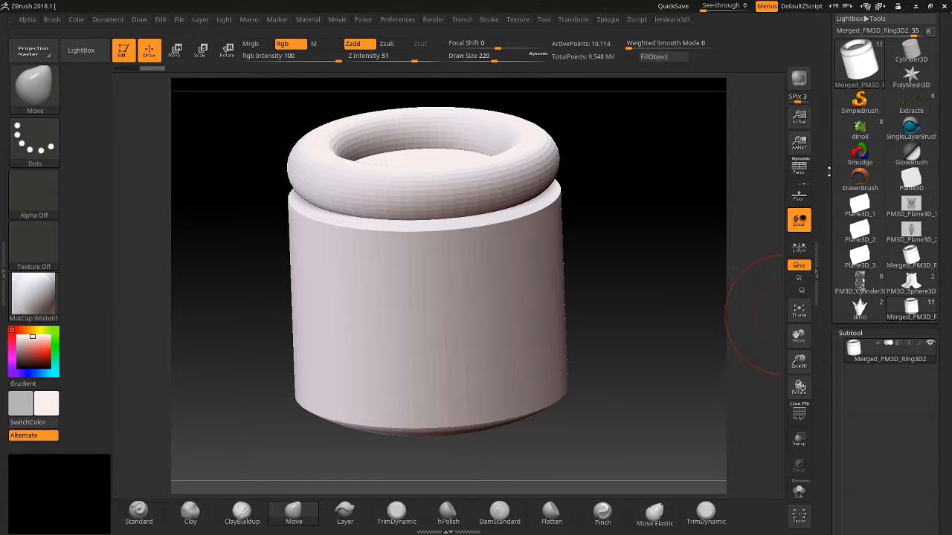
pyautogui.moveTo(829, 173)
pyautogui.mouseDown()
pyautogui.moveTo(832, 266)
pyautogui.moveTo(835, 192)
pyautogui.mouseUp()
pyautogui.moveTo(858, 311)
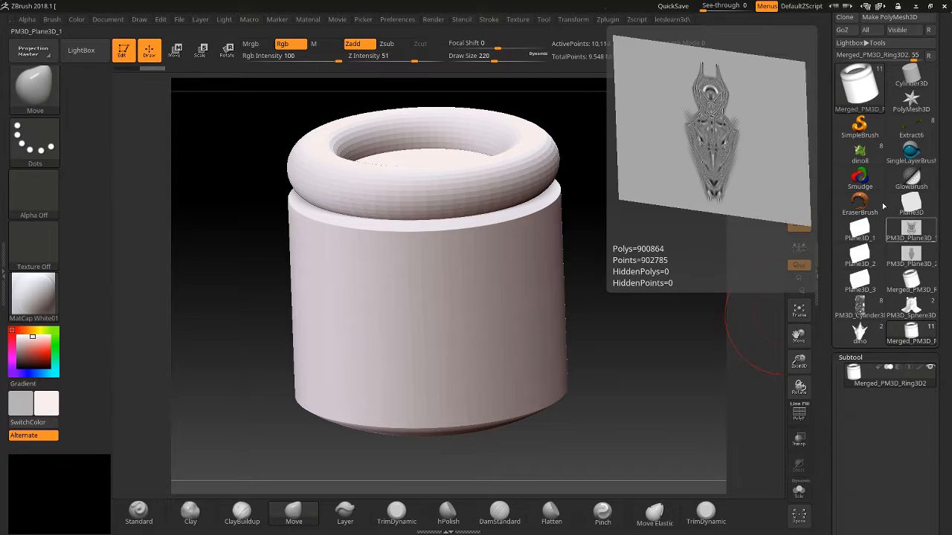
pyautogui.moveTo(867, 245)
pyautogui.moveTo(847, 93)
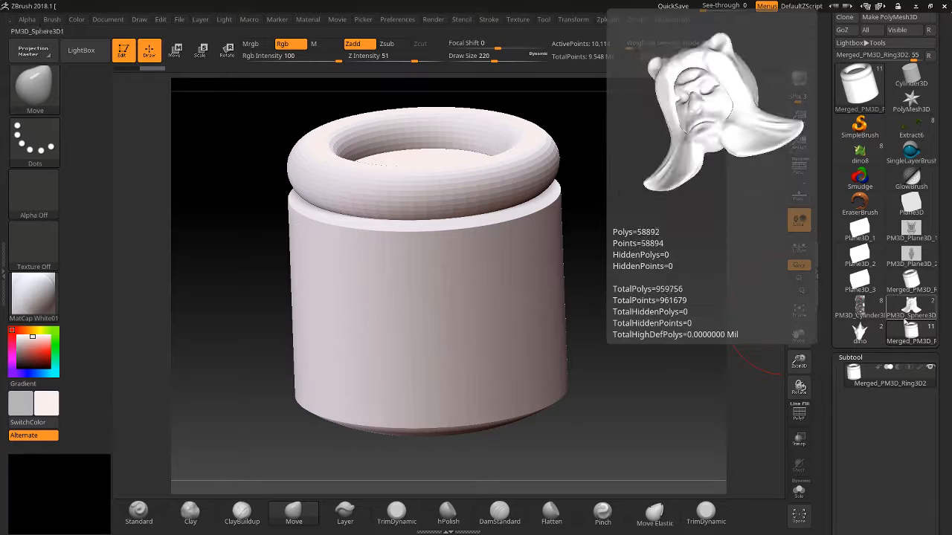
pyautogui.click(850, 99)
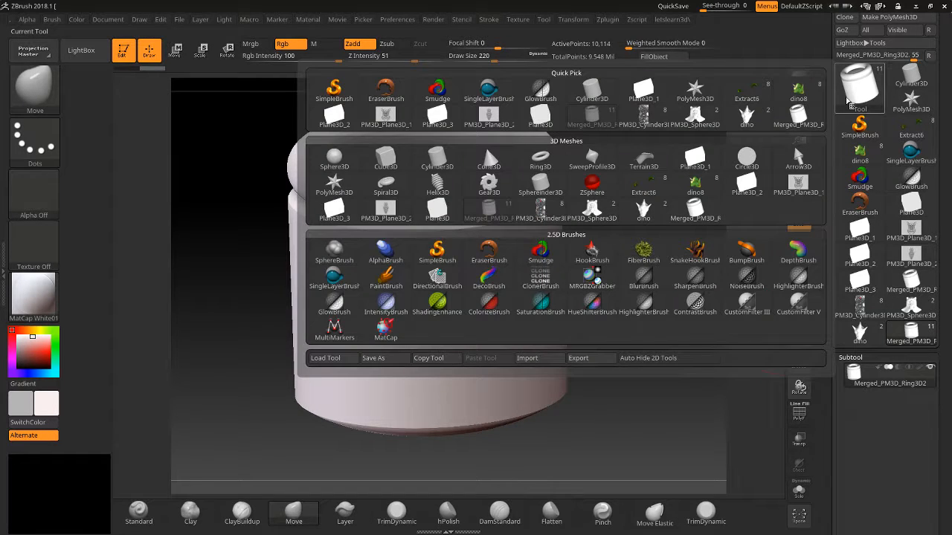
# Append dino8 as a subtool of the merged ring tool and inspect the combination
pyautogui.moveTo(827, 415); pyautogui.dragTo(820, 290)
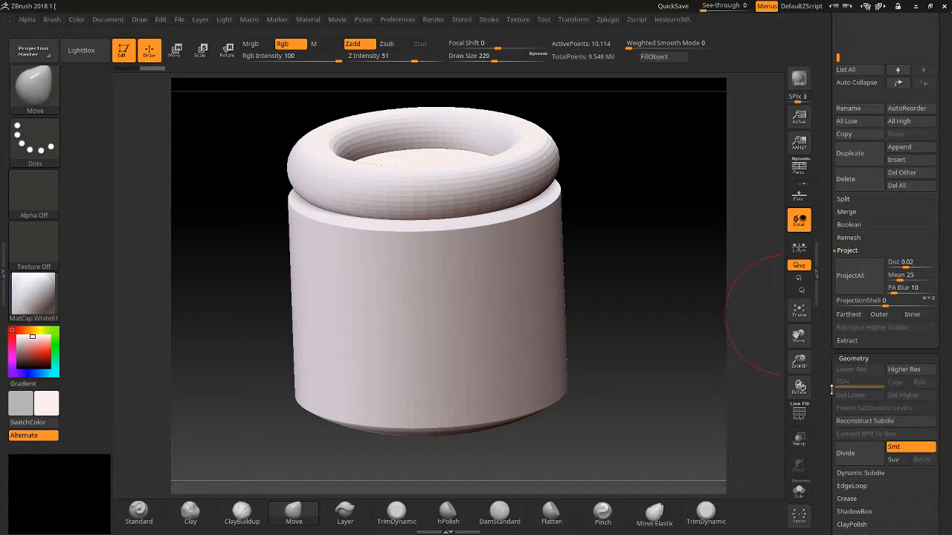
pyautogui.moveTo(832, 390); pyautogui.dragTo(829, 479)
pyautogui.click(898, 392)
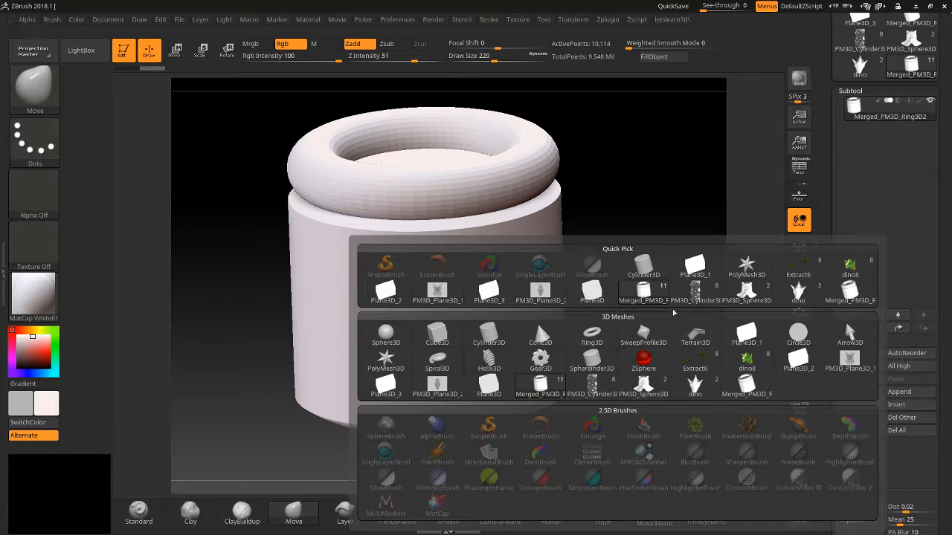
pyautogui.moveTo(863, 270)
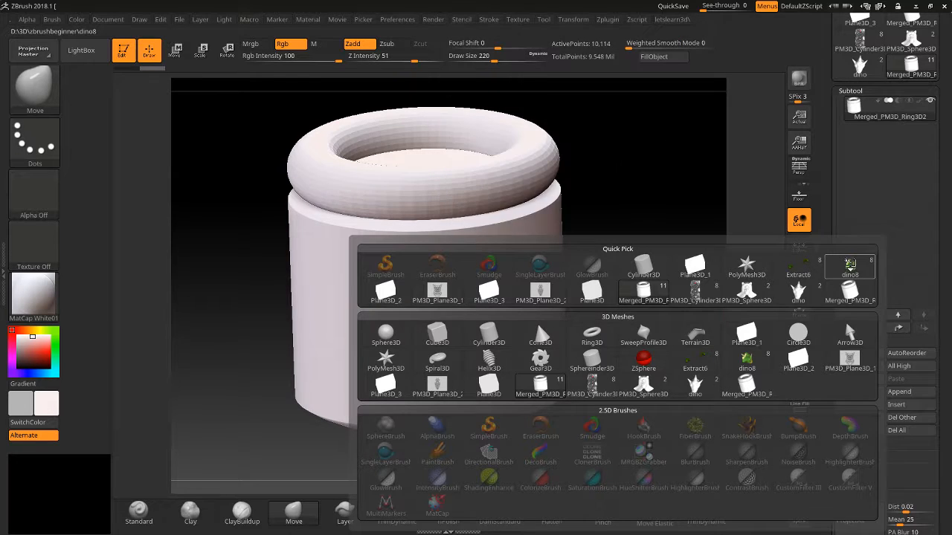
pyautogui.click(850, 266)
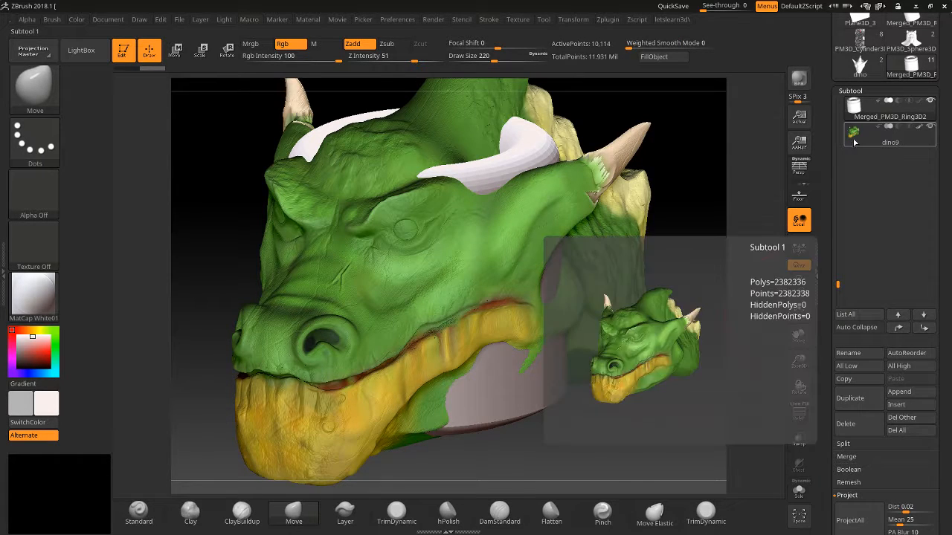
pyautogui.moveTo(756, 319); pyautogui.dragTo(766, 284)
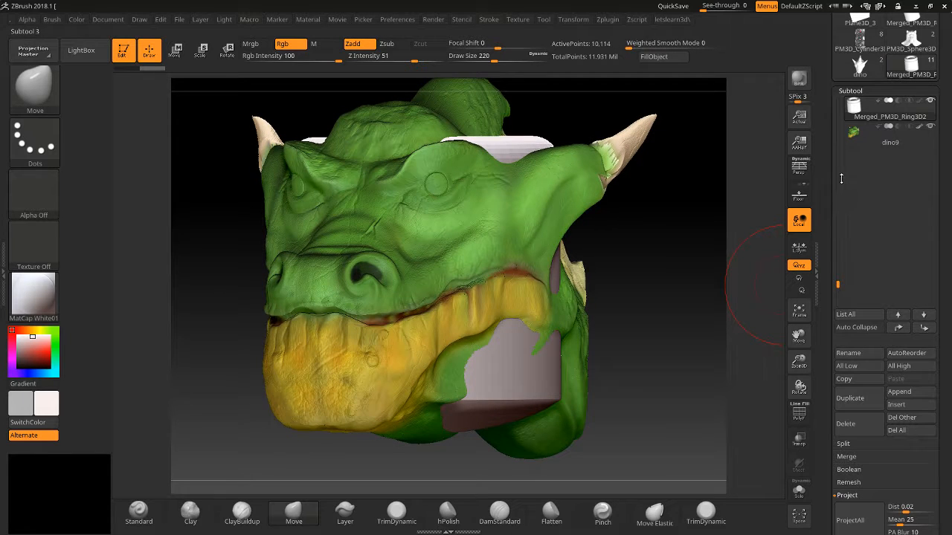
# Switch from the merged ring tool to the dinosaur head tool whose active subtool is PM3D_Cylinder3D1
pyautogui.moveTo(848, 104)
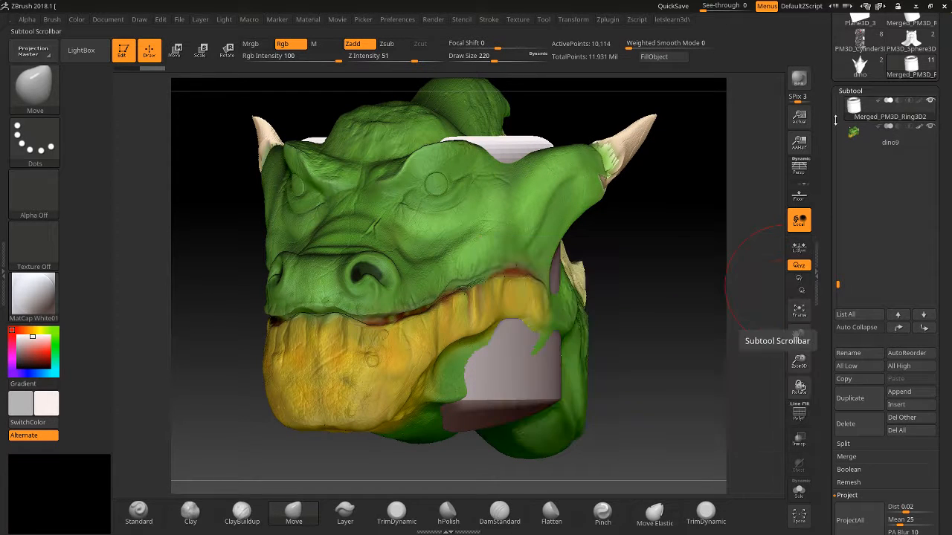
pyautogui.moveTo(835, 120); pyautogui.dragTo(827, 167)
pyautogui.click(860, 65)
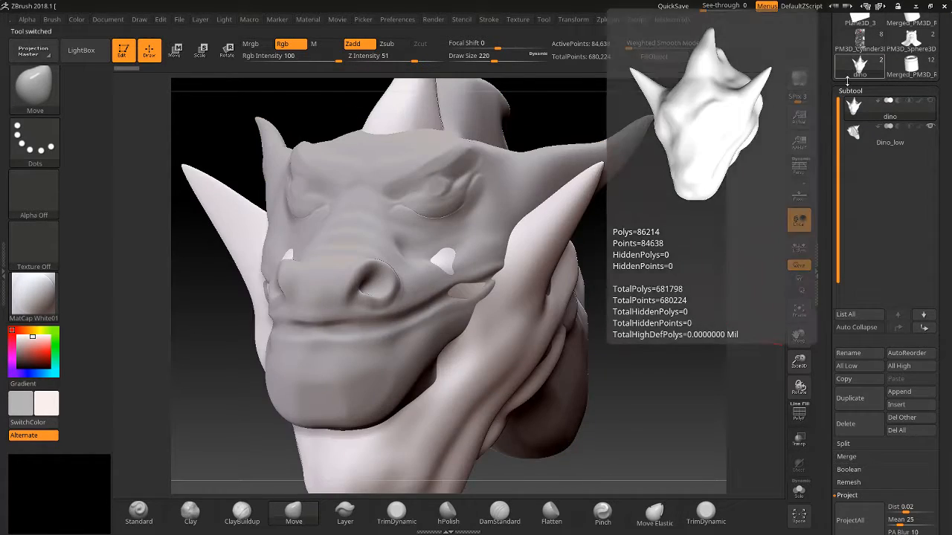
pyautogui.moveTo(826, 144); pyautogui.dragTo(826, 365)
pyautogui.click(857, 260)
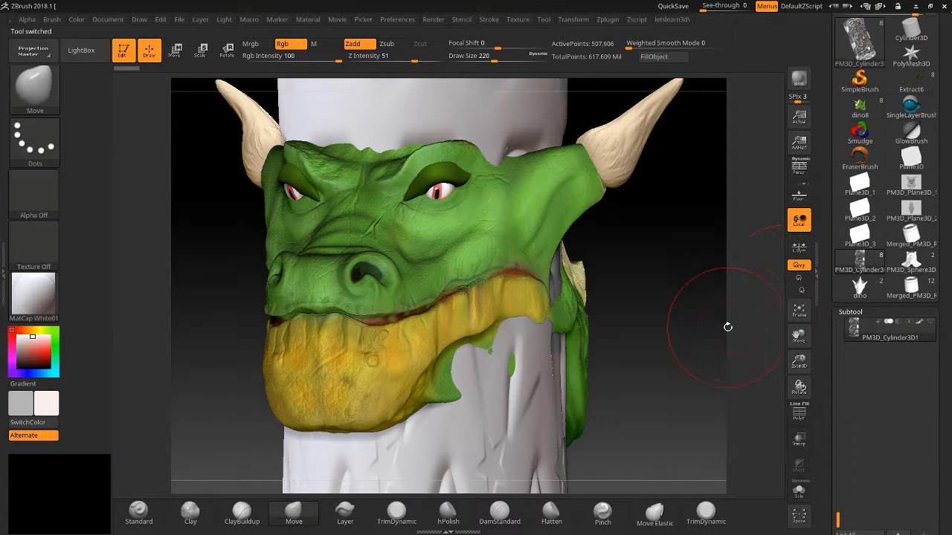
# Show the dinosaur head's full subtool list and make the Extract6 subtool active
pyautogui.moveTo(828, 369); pyautogui.dragTo(825, 380)
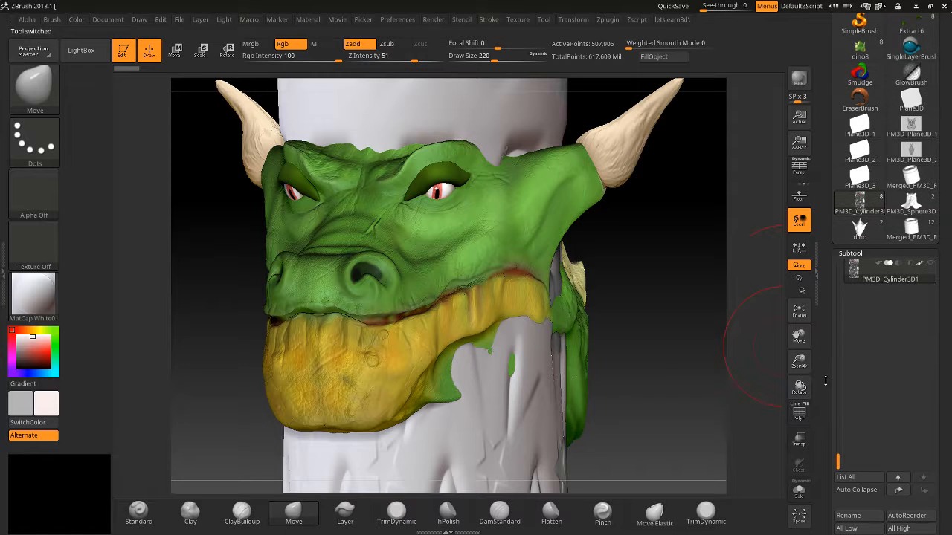
pyautogui.moveTo(837, 461); pyautogui.dragTo(839, 264)
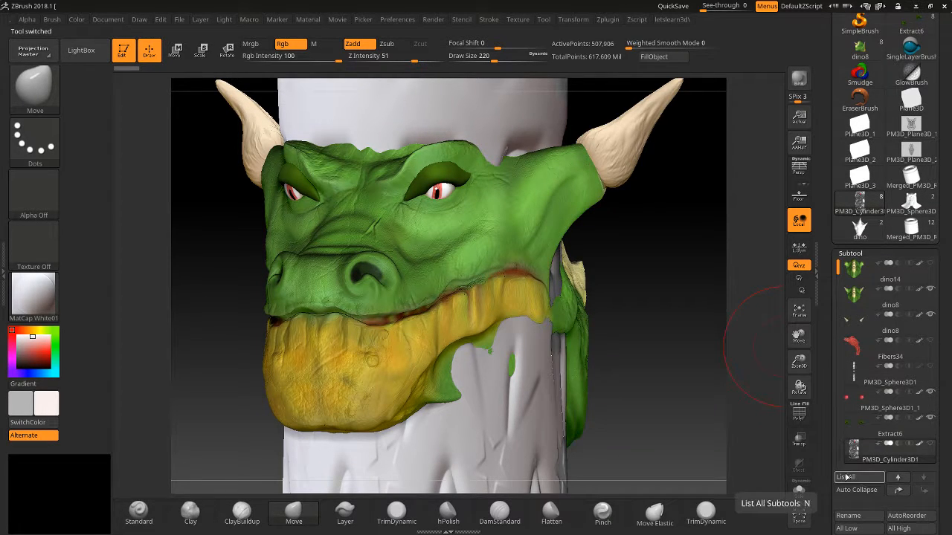
pyautogui.moveTo(833, 418); pyautogui.dragTo(831, 313)
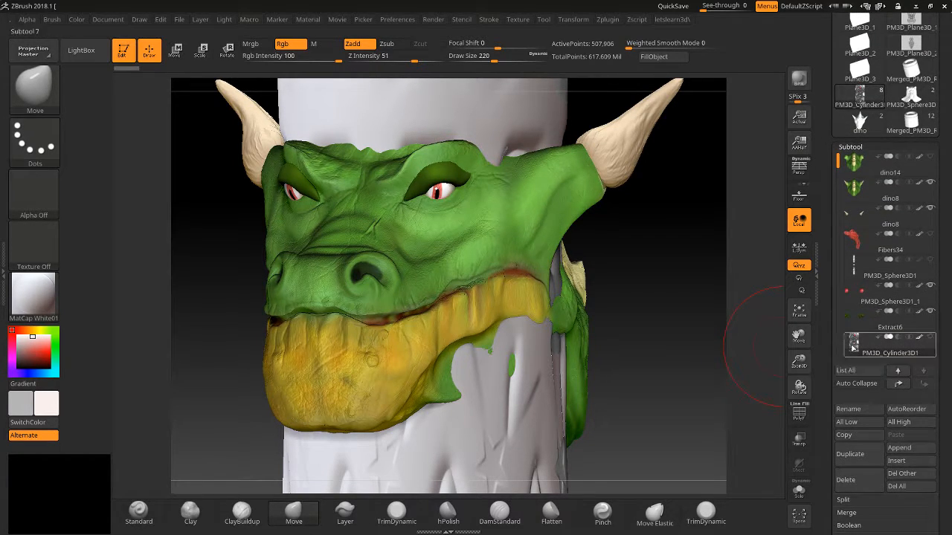
pyautogui.click(853, 320)
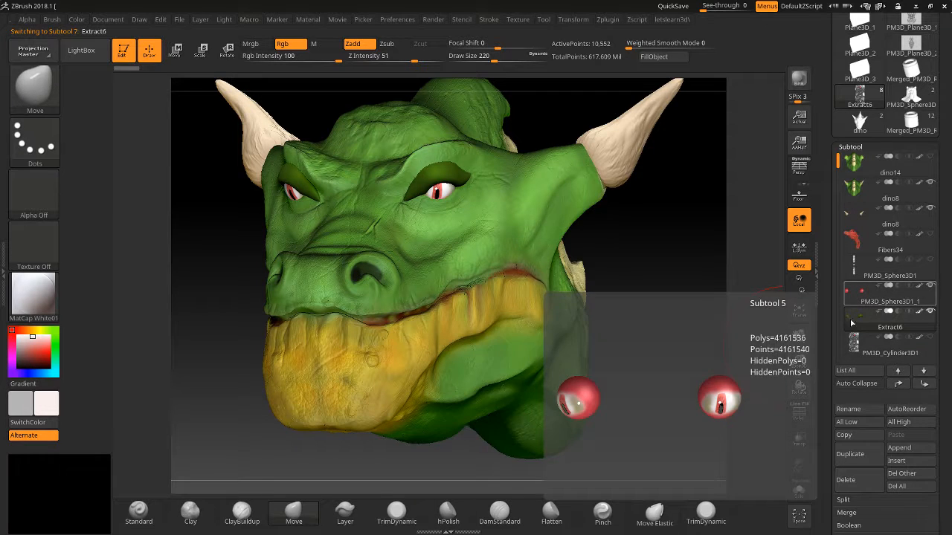
# Append Merged_PM3D_Ring3D2 to the dinosaur head, make it the active subtool, and inspect it around the head
pyautogui.click(899, 449)
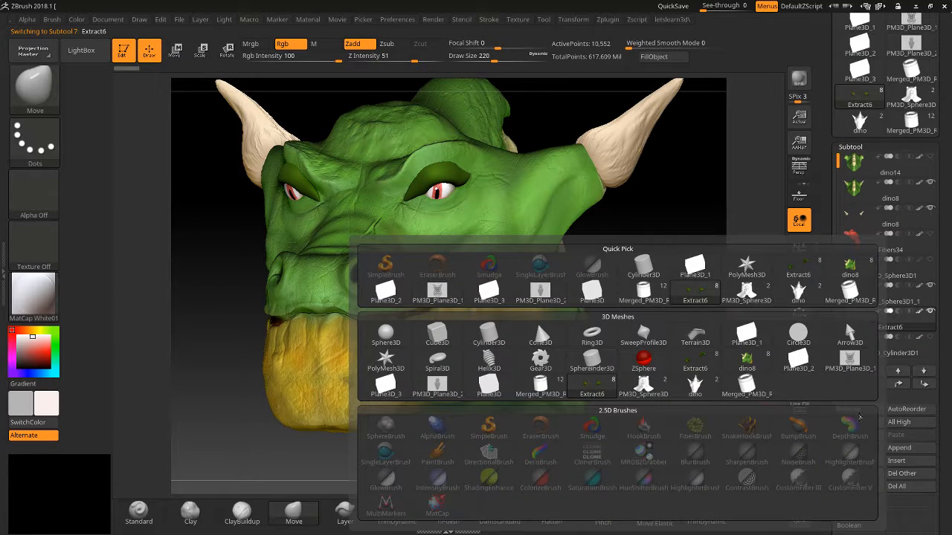
pyautogui.click(848, 295)
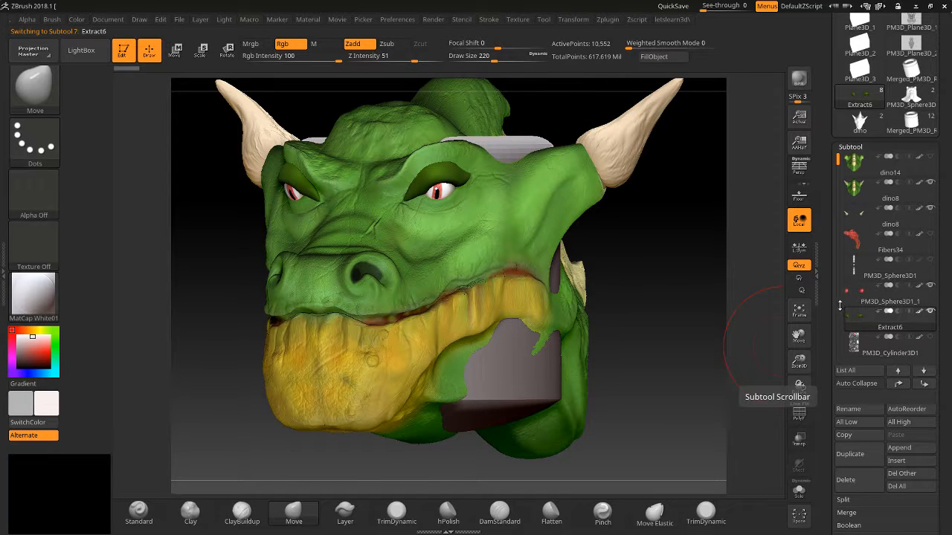
pyautogui.moveTo(836, 159); pyautogui.dragTo(826, 220)
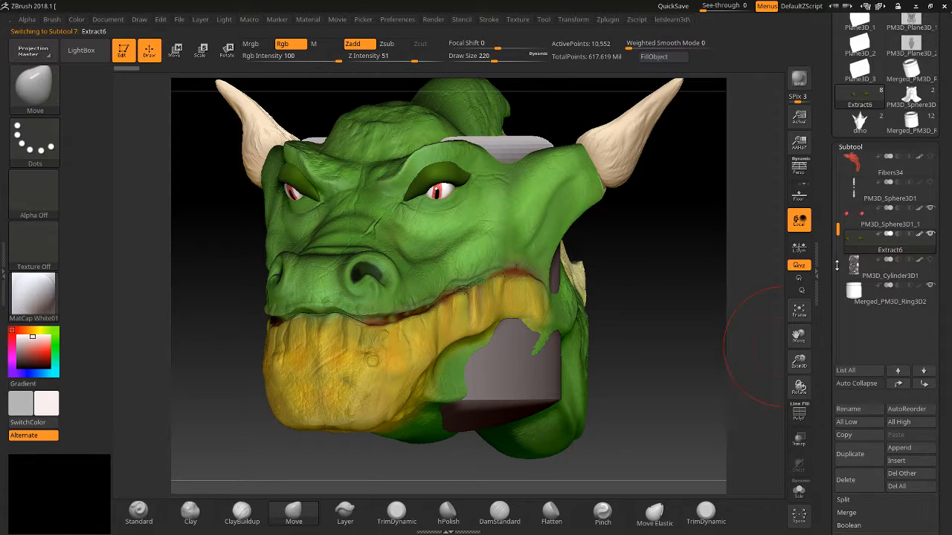
pyautogui.click(847, 301)
pyautogui.moveTo(713, 306); pyautogui.dragTo(752, 306)
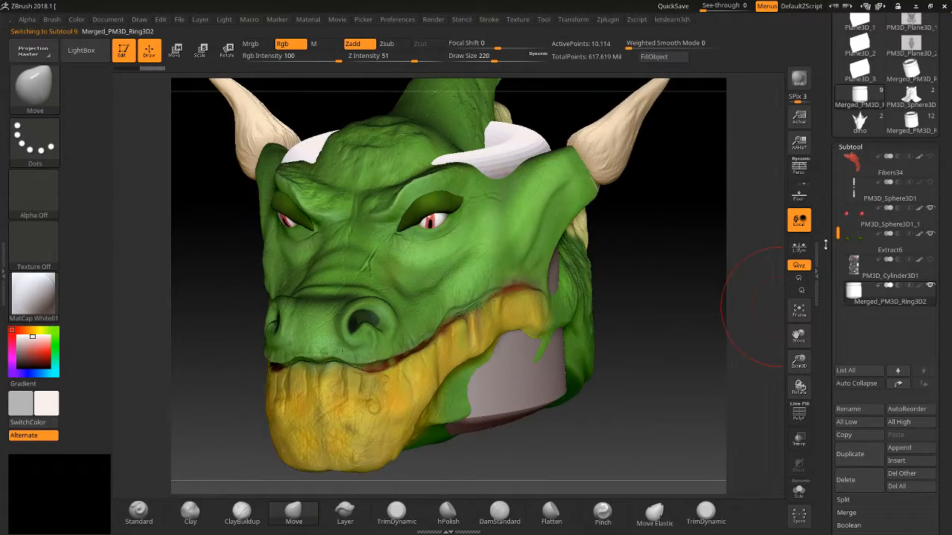
pyautogui.moveTo(752, 265); pyautogui.dragTo(756, 276)
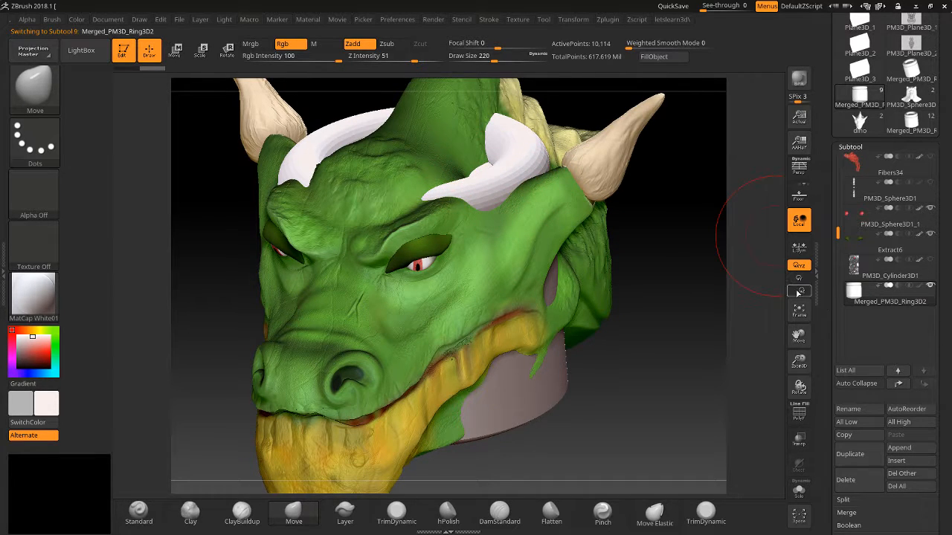
# Examine the native subtool merge options, including MergeVisible, for comparison with SubTool Master's Merge
pyautogui.moveTo(834, 181); pyautogui.dragTo(848, 471)
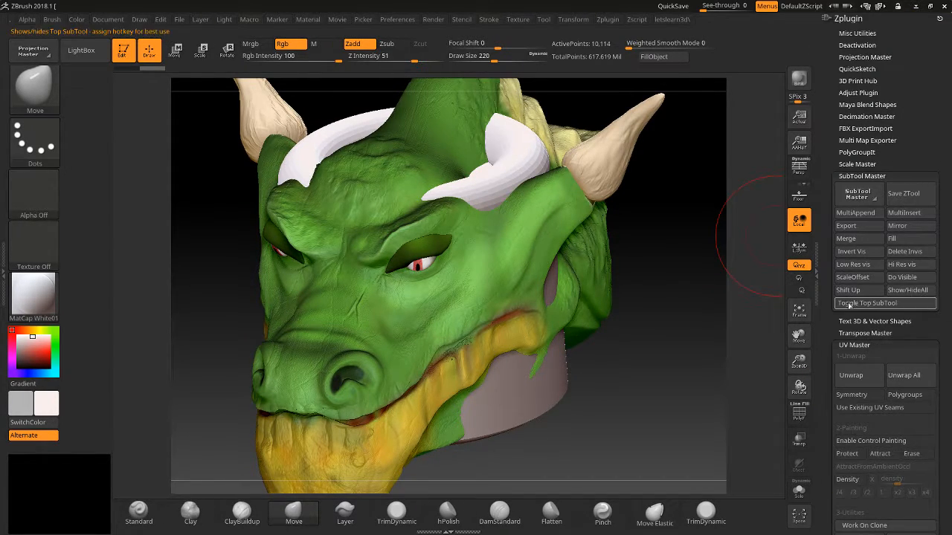
pyautogui.moveTo(827, 346); pyautogui.dragTo(783, 82)
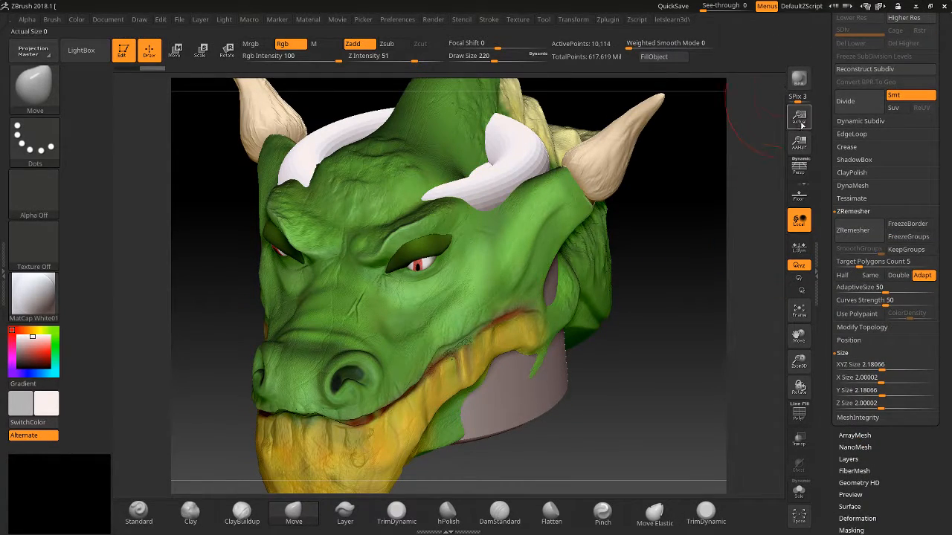
pyautogui.moveTo(822, 137); pyautogui.dragTo(821, 256)
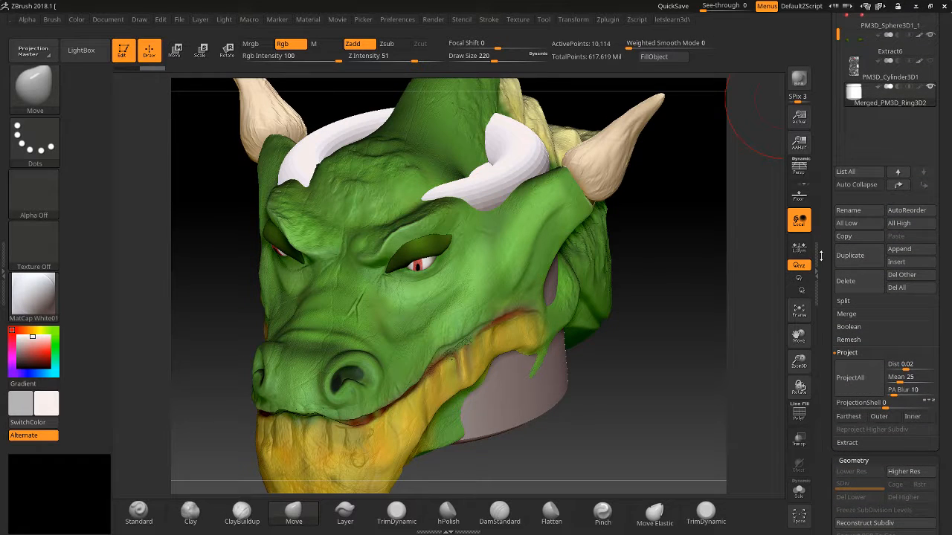
pyautogui.click(851, 313)
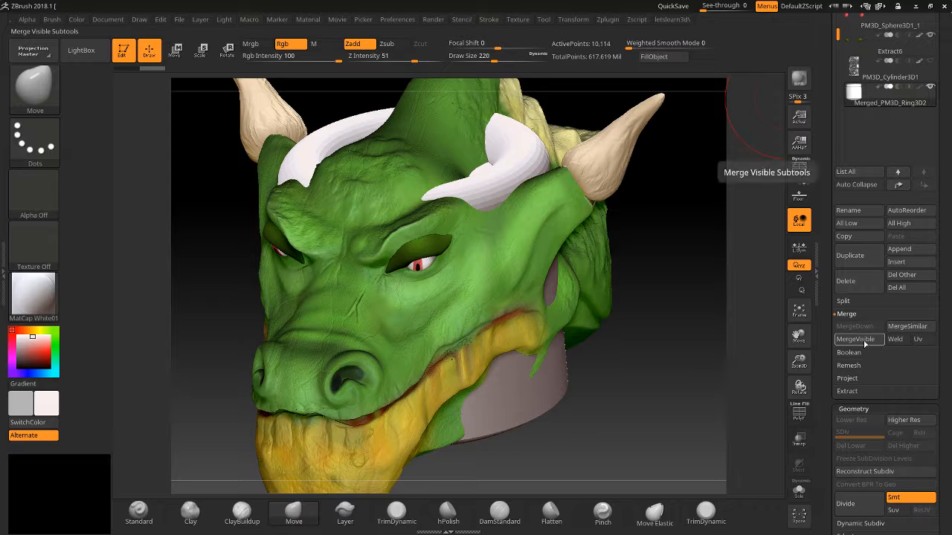
pyautogui.moveTo(829, 279); pyautogui.dragTo(809, 531)
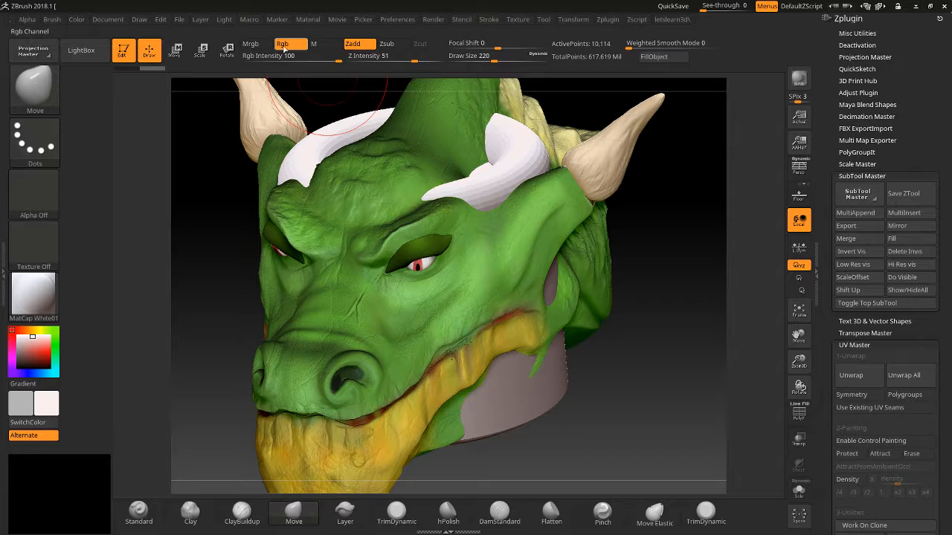
# Turn on Mrgb and fill all visible subtools with the current white colour and MatCap White01 using SubTool Master's Color & Material option
pyautogui.click(250, 44)
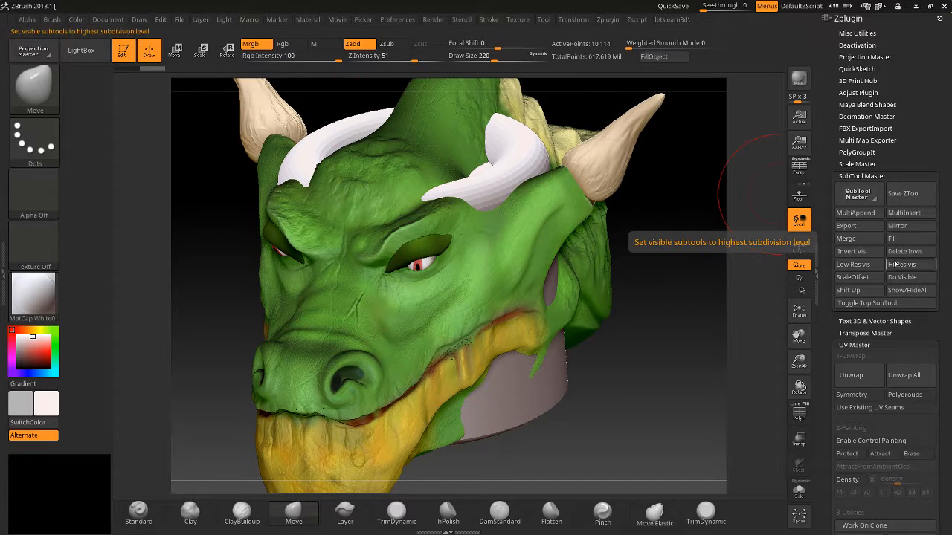
pyautogui.click(901, 239)
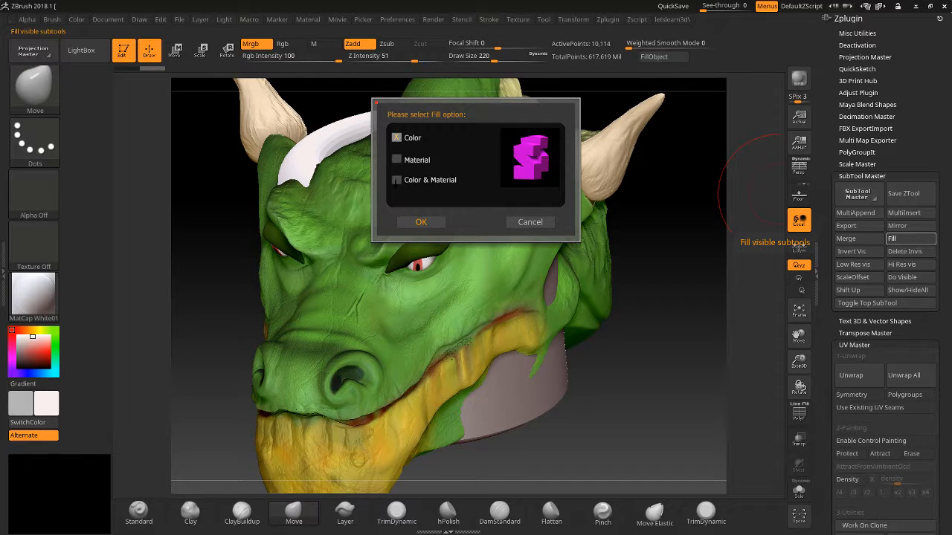
pyautogui.click(398, 160)
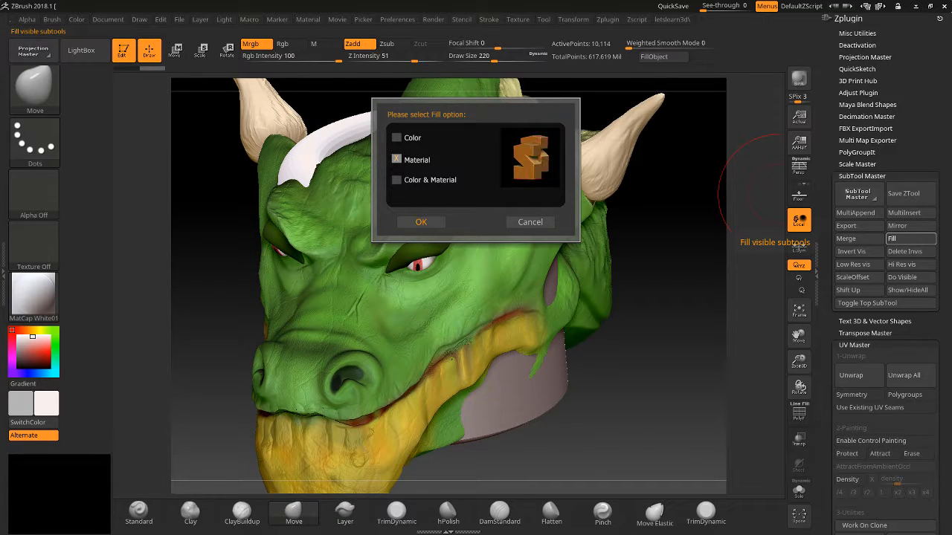
pyautogui.click(396, 180)
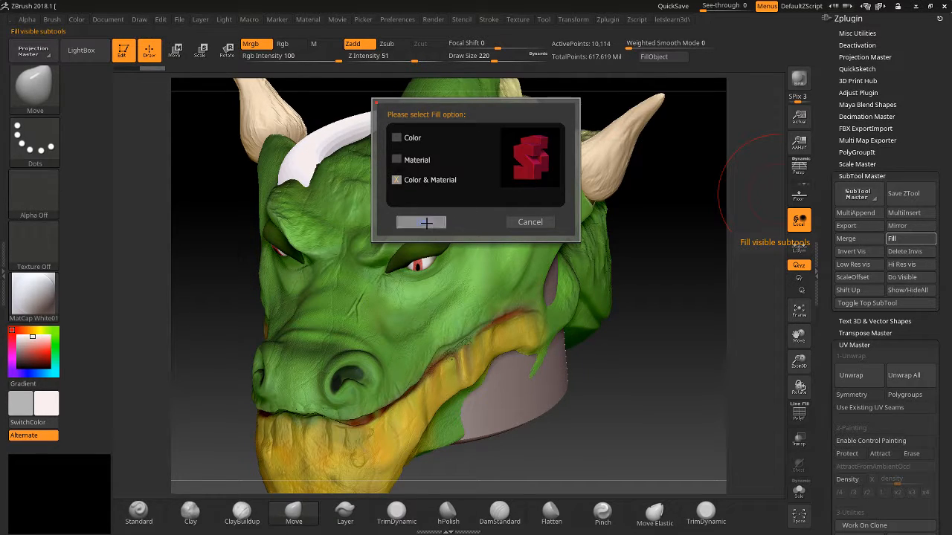
pyautogui.click(422, 222)
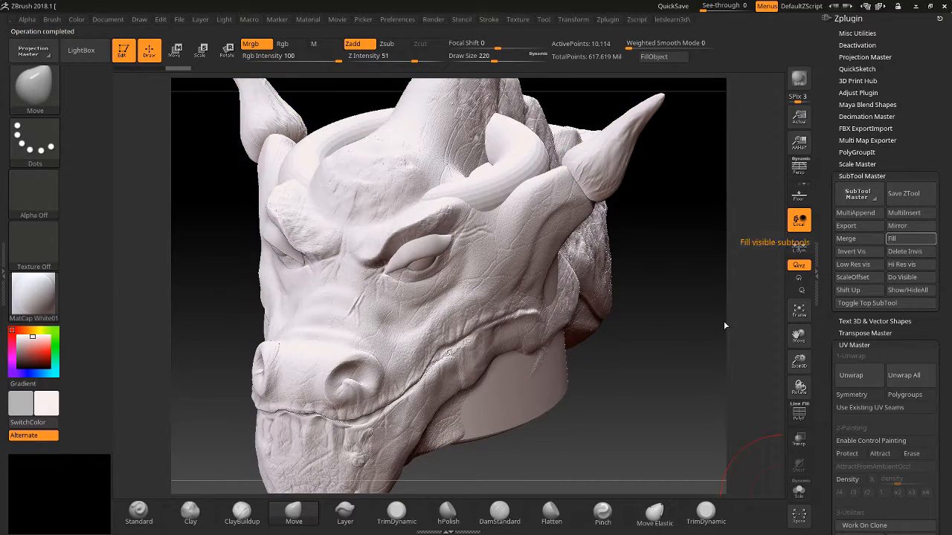
pyautogui.moveTo(671, 339); pyautogui.dragTo(499, 351)
pyautogui.moveTo(640, 393); pyautogui.dragTo(518, 307)
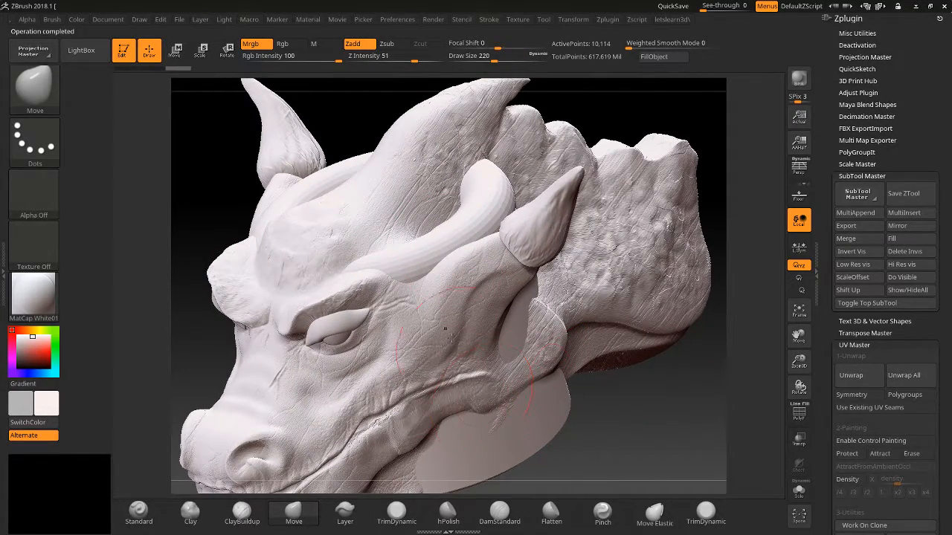
pyautogui.moveTo(630, 442); pyautogui.dragTo(675, 427)
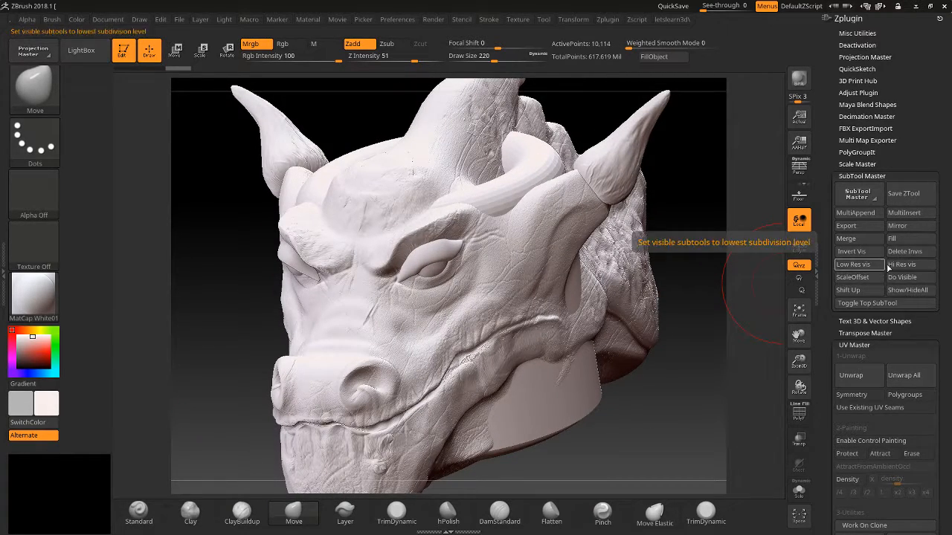
# Choose the Gold material and apply it to all visible subtools with SubTool Master's Material fill option
pyautogui.click(31, 288)
pyautogui.click(511, 212)
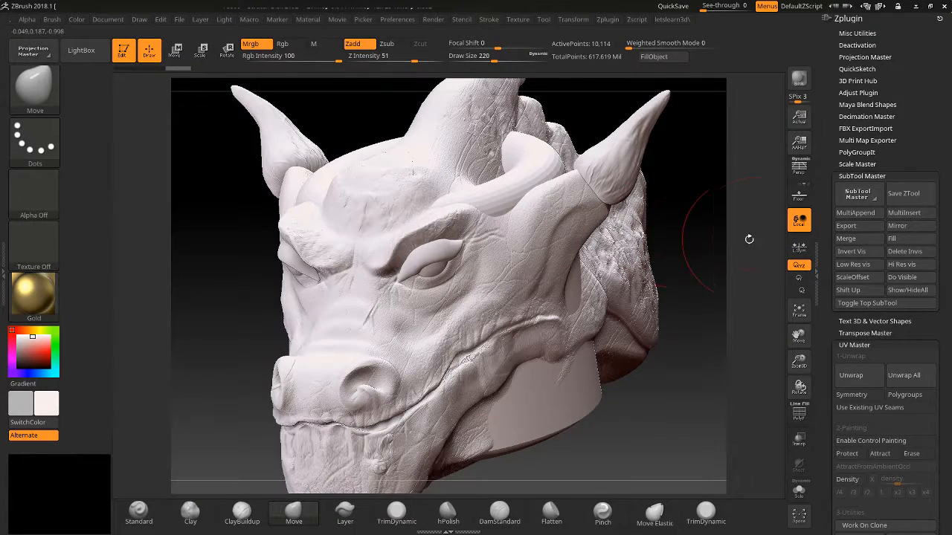
pyautogui.click(912, 238)
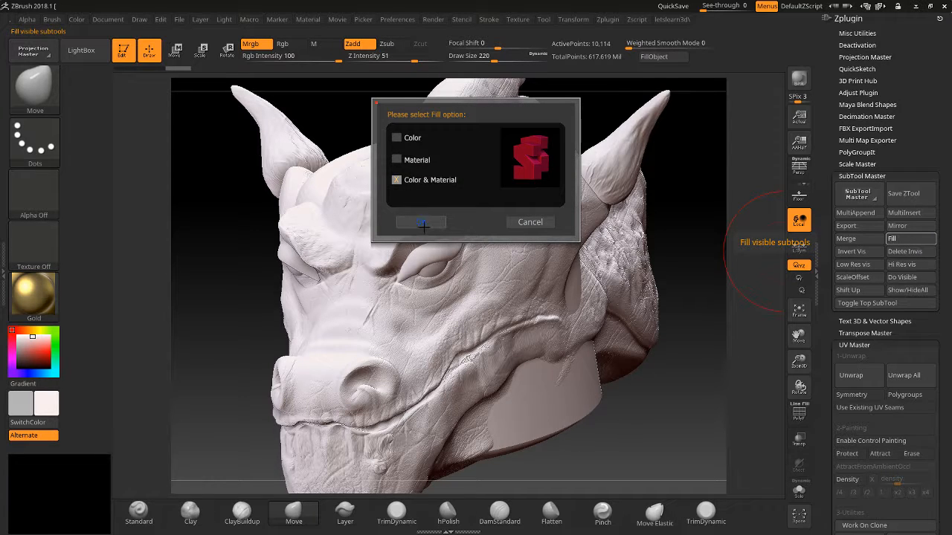
pyautogui.click(406, 160)
pyautogui.click(422, 224)
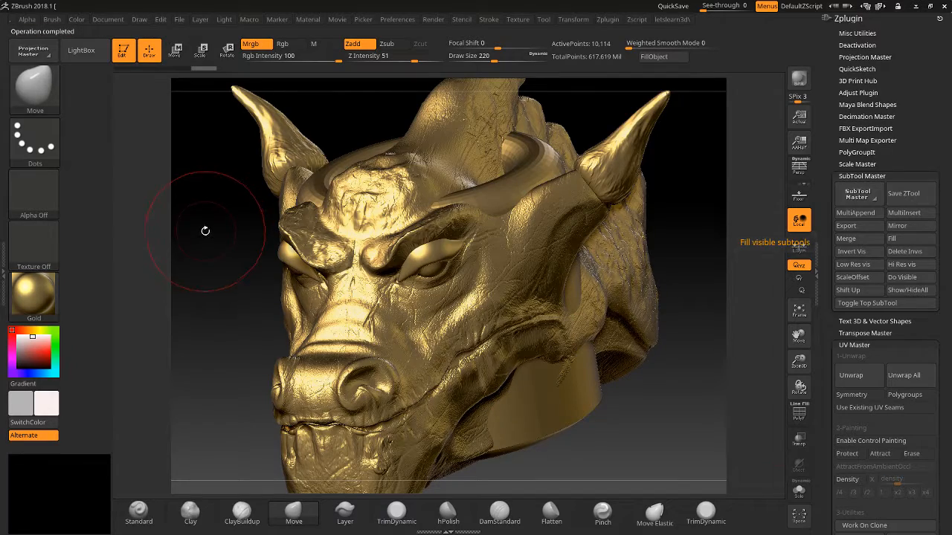
pyautogui.moveTo(204, 246); pyautogui.dragTo(303, 250)
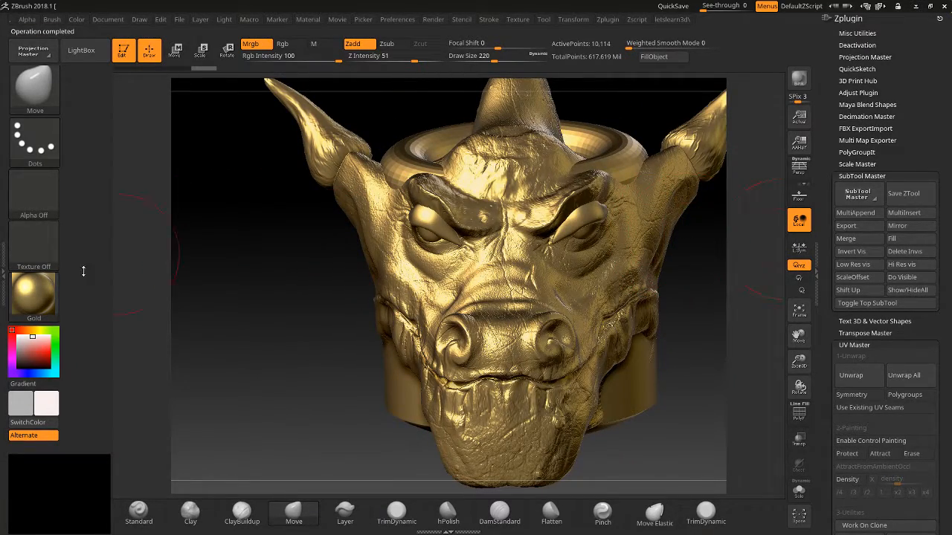
# Pick a red of about R 186, G 35, B 35 and fill all visible subtools with it using the Color option
pyautogui.moveTo(30, 354); pyautogui.dragTo(39, 354)
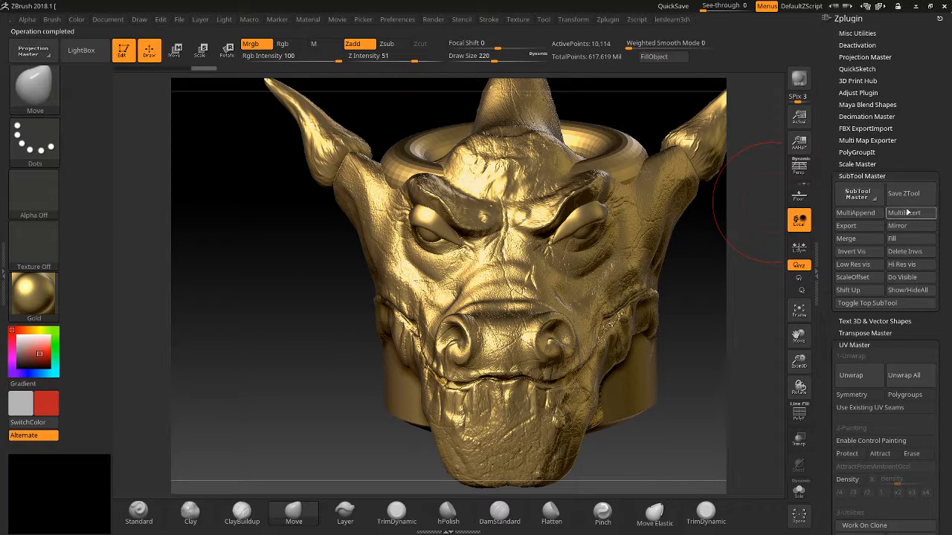
pyautogui.click(904, 238)
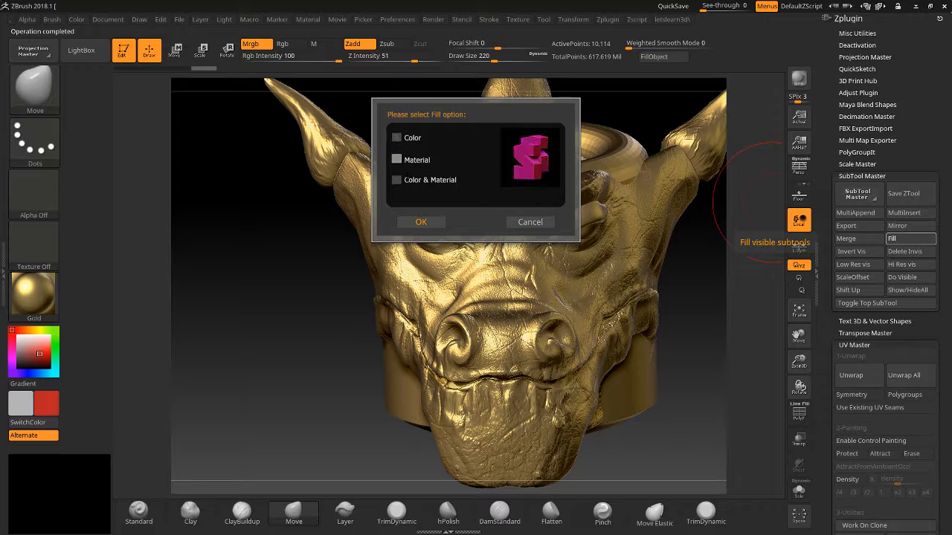
pyautogui.click(420, 220)
pyautogui.click(396, 138)
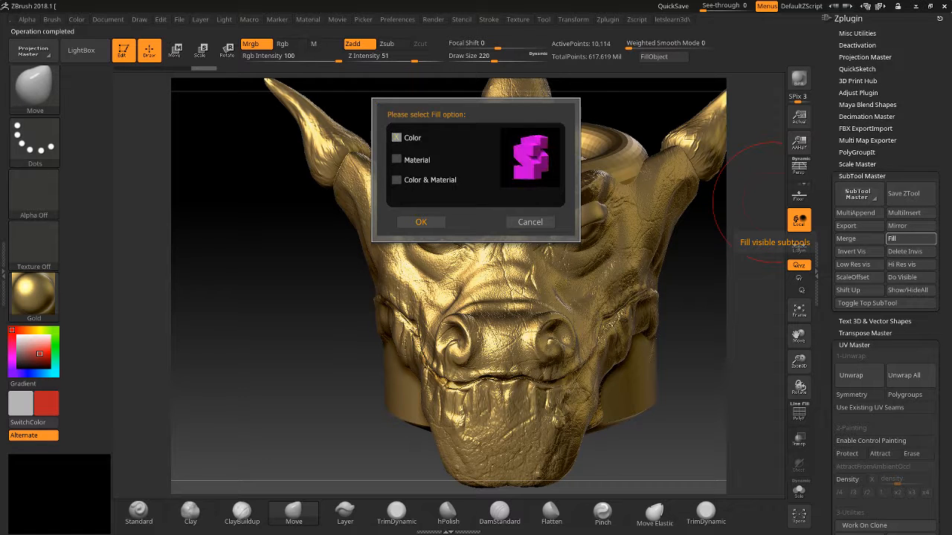
pyautogui.click(421, 221)
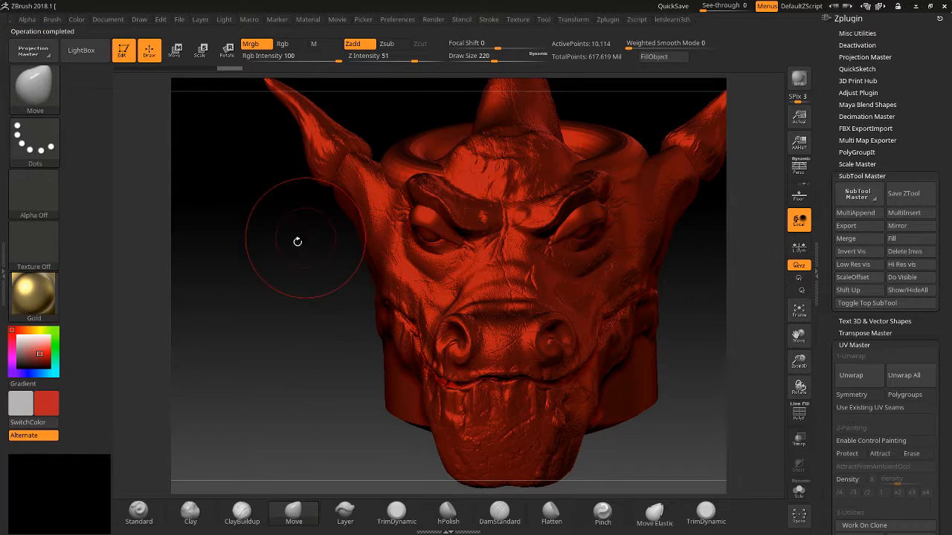
pyautogui.moveTo(298, 241); pyautogui.dragTo(324, 274)
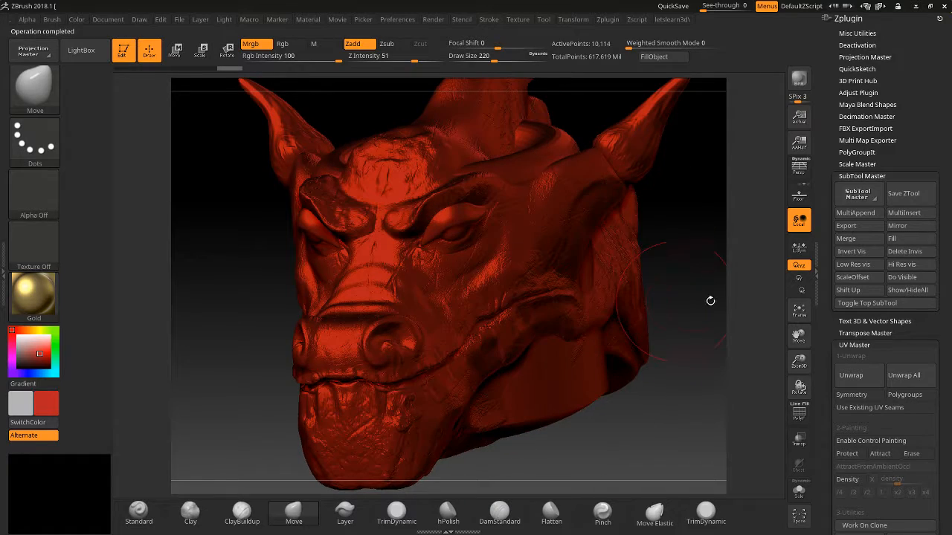
# Examine the dinosaur head's subtool list to compare the filled visible subtools with the hidden ones, and return to the SubTool Master options
pyautogui.moveTo(829, 363); pyautogui.dragTo(841, 177)
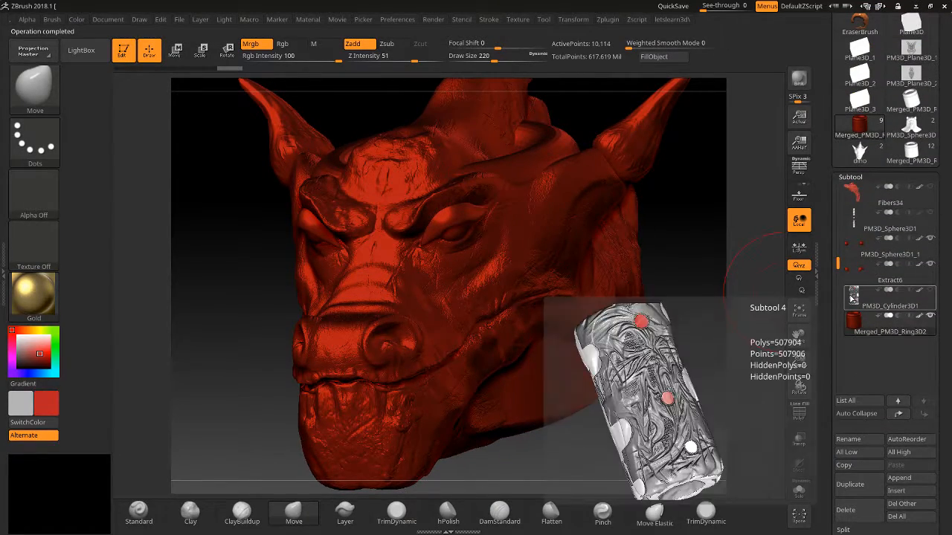
pyautogui.moveTo(863, 300)
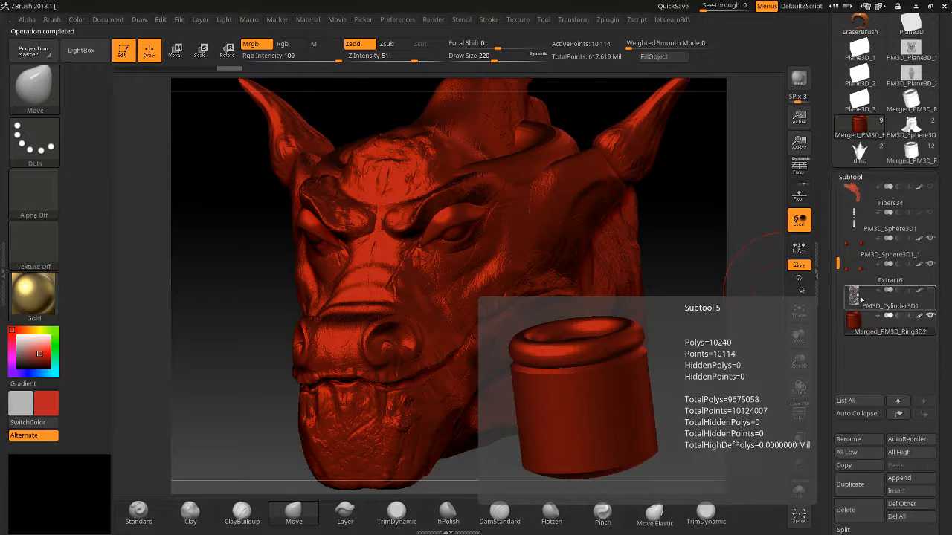
pyautogui.moveTo(844, 276); pyautogui.dragTo(851, 207)
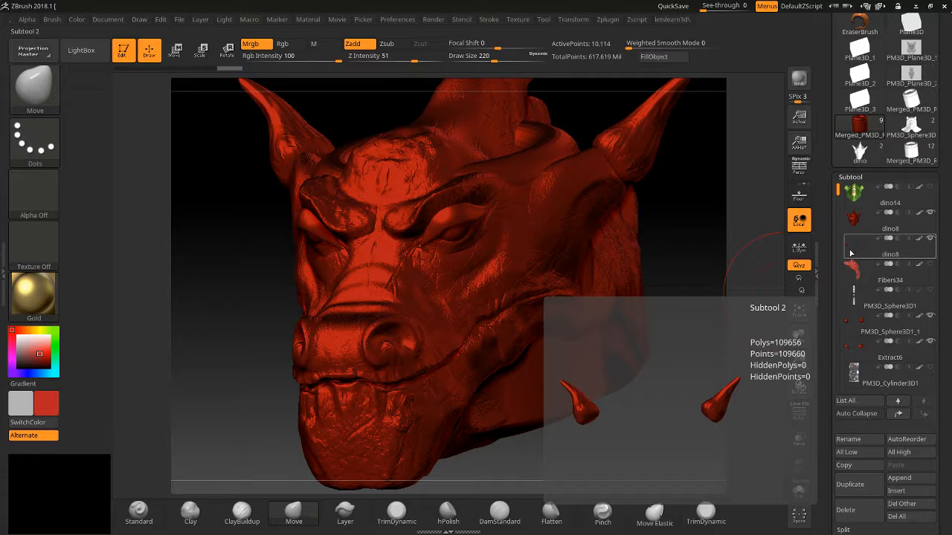
pyautogui.moveTo(828, 243); pyautogui.dragTo(819, 349)
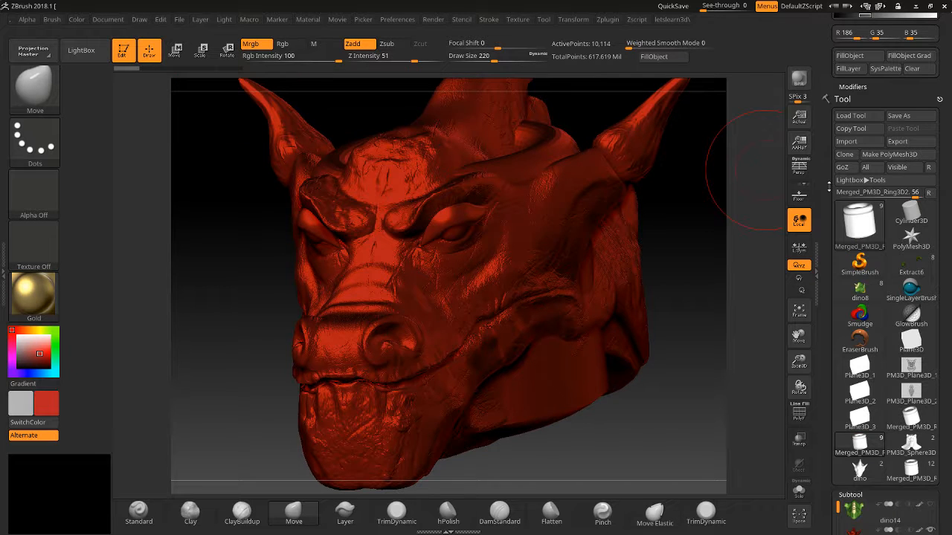
pyautogui.moveTo(823, 134); pyautogui.dragTo(823, 355)
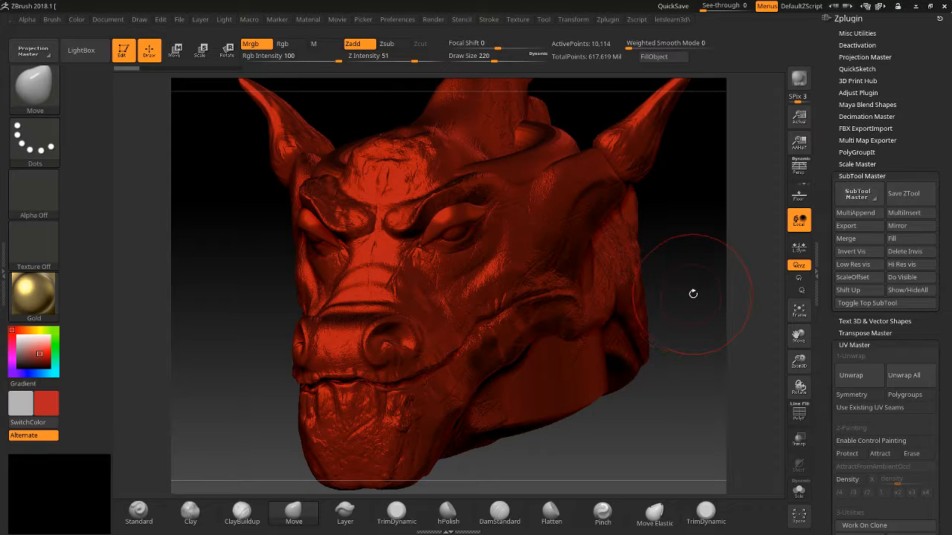
# Bring up the Windows Start menu
pyautogui.press('super')
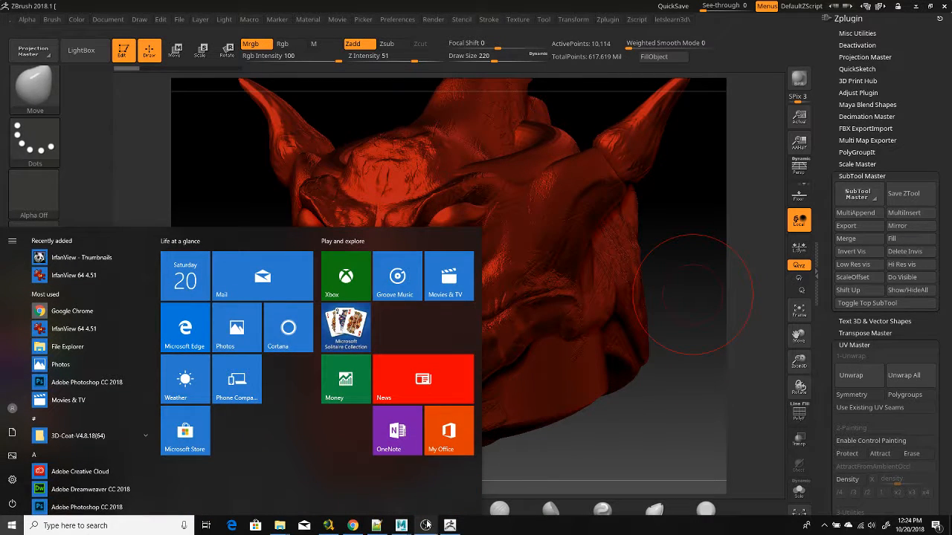